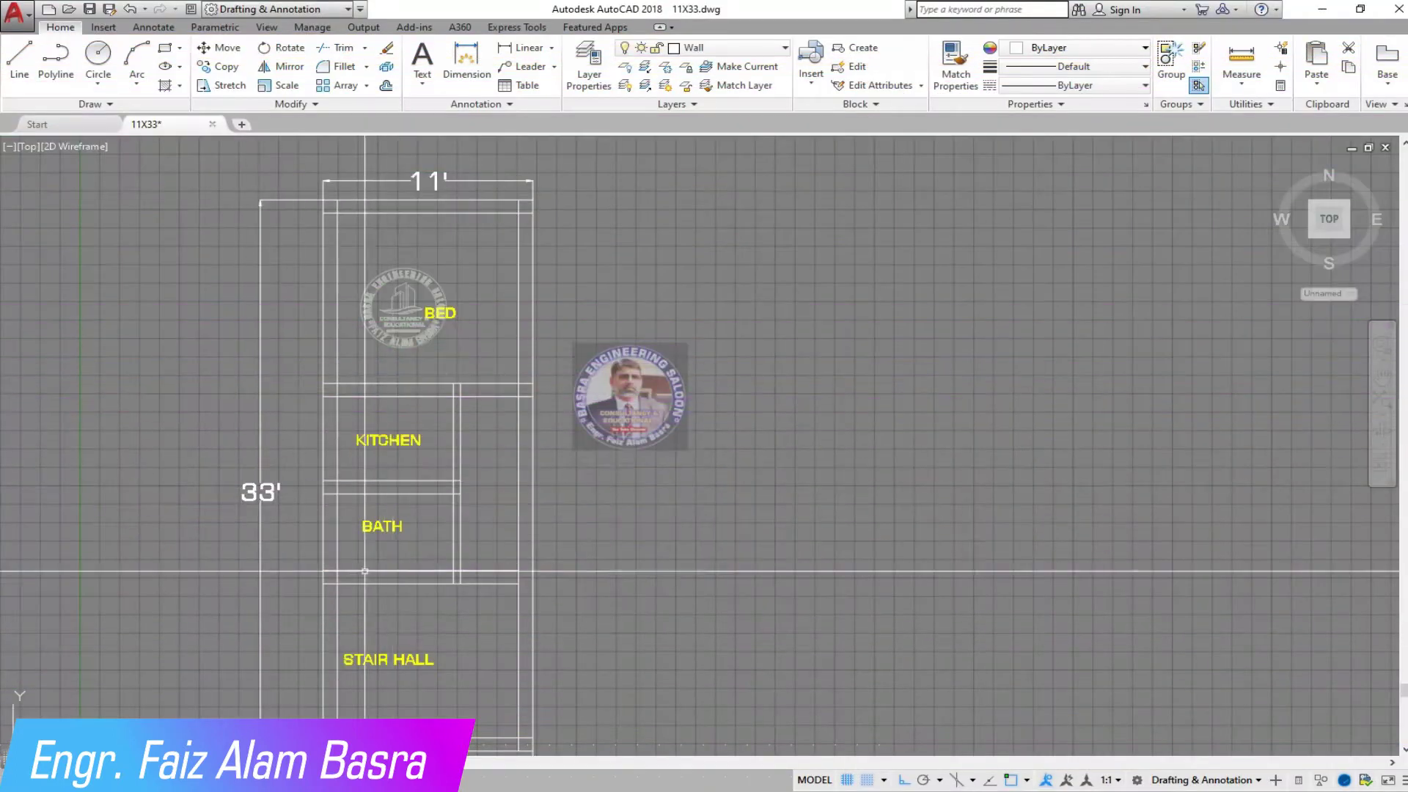
Dimension the 9" outer wall thickness at the top-left of the plan.
{"action": "scroll", "coordinate": [365, 571], "scroll_direction": "down", "scroll_amount": 2}
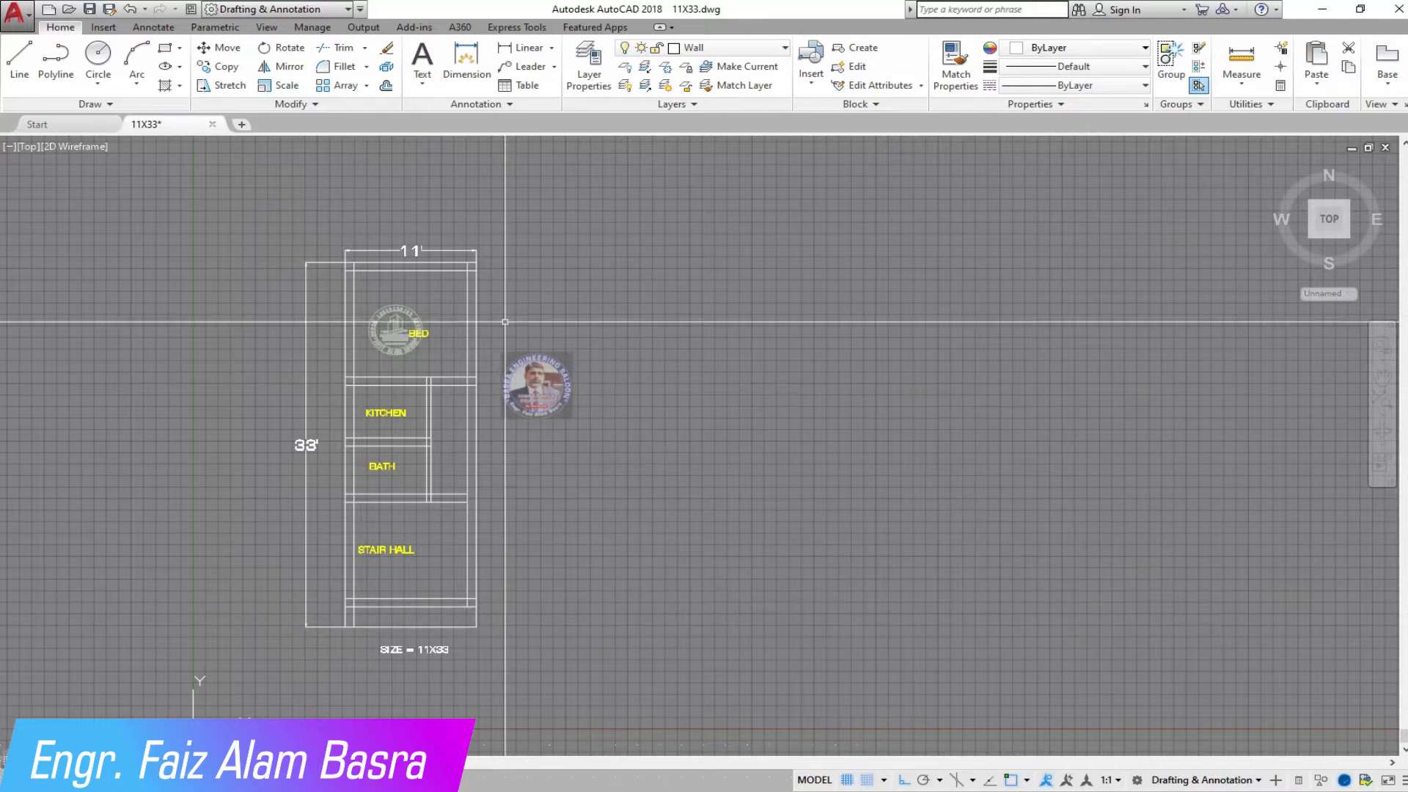
{"action": "scroll", "coordinate": [249, 272], "scroll_direction": "up", "scroll_amount": 4}
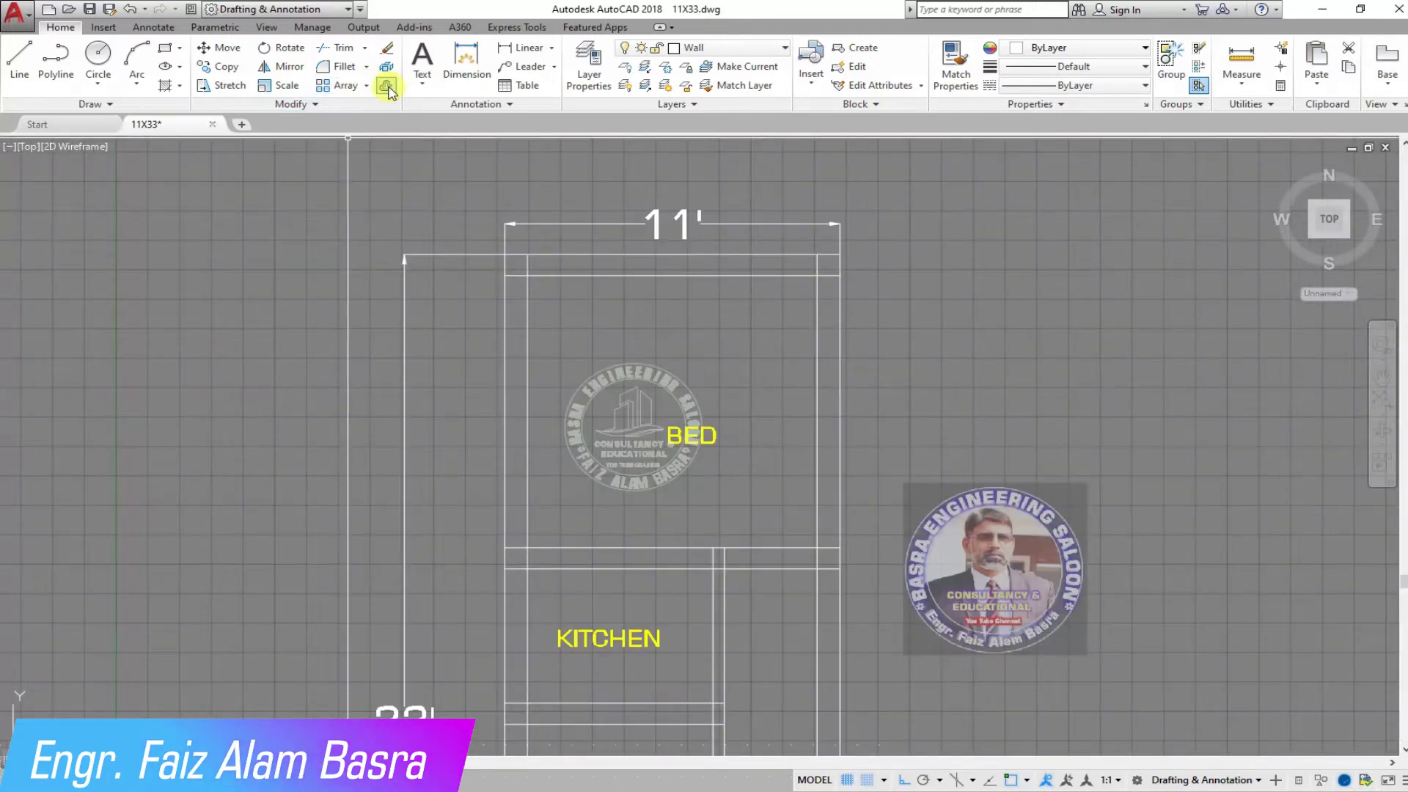
{"action": "scroll", "coordinate": [547, 263], "scroll_direction": "up", "scroll_amount": 5}
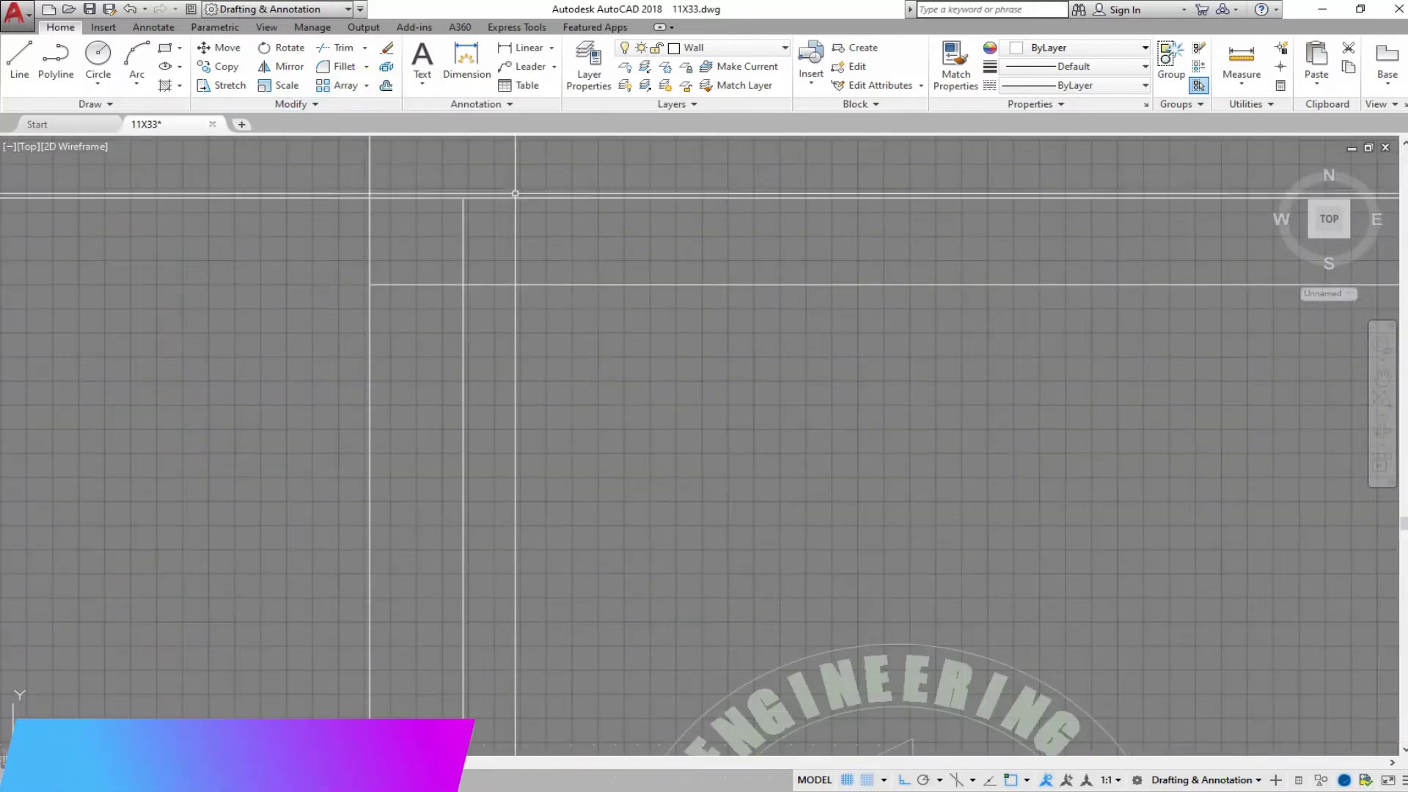
{"action": "left_click", "coordinate": [526, 48]}
{"action": "left_click", "coordinate": [370, 284]}
Add a 4 1/2" dimension across the interior partition wall near the kitchen.
{"action": "scroll", "coordinate": [379, 211], "scroll_direction": "down", "scroll_amount": 3}
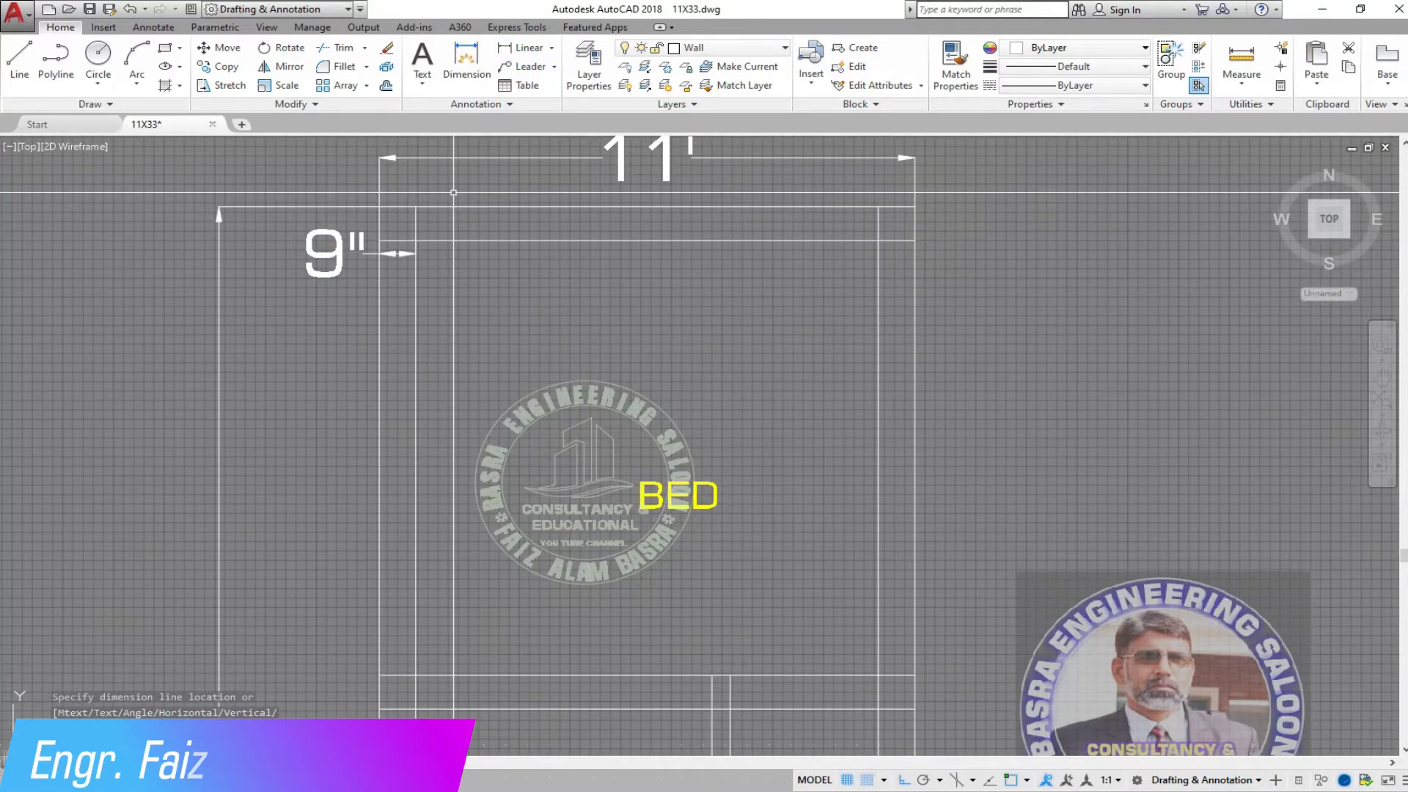
{"action": "scroll", "coordinate": [342, 224], "scroll_direction": "down", "scroll_amount": 5}
{"action": "scroll", "coordinate": [418, 206], "scroll_direction": "up", "scroll_amount": 2}
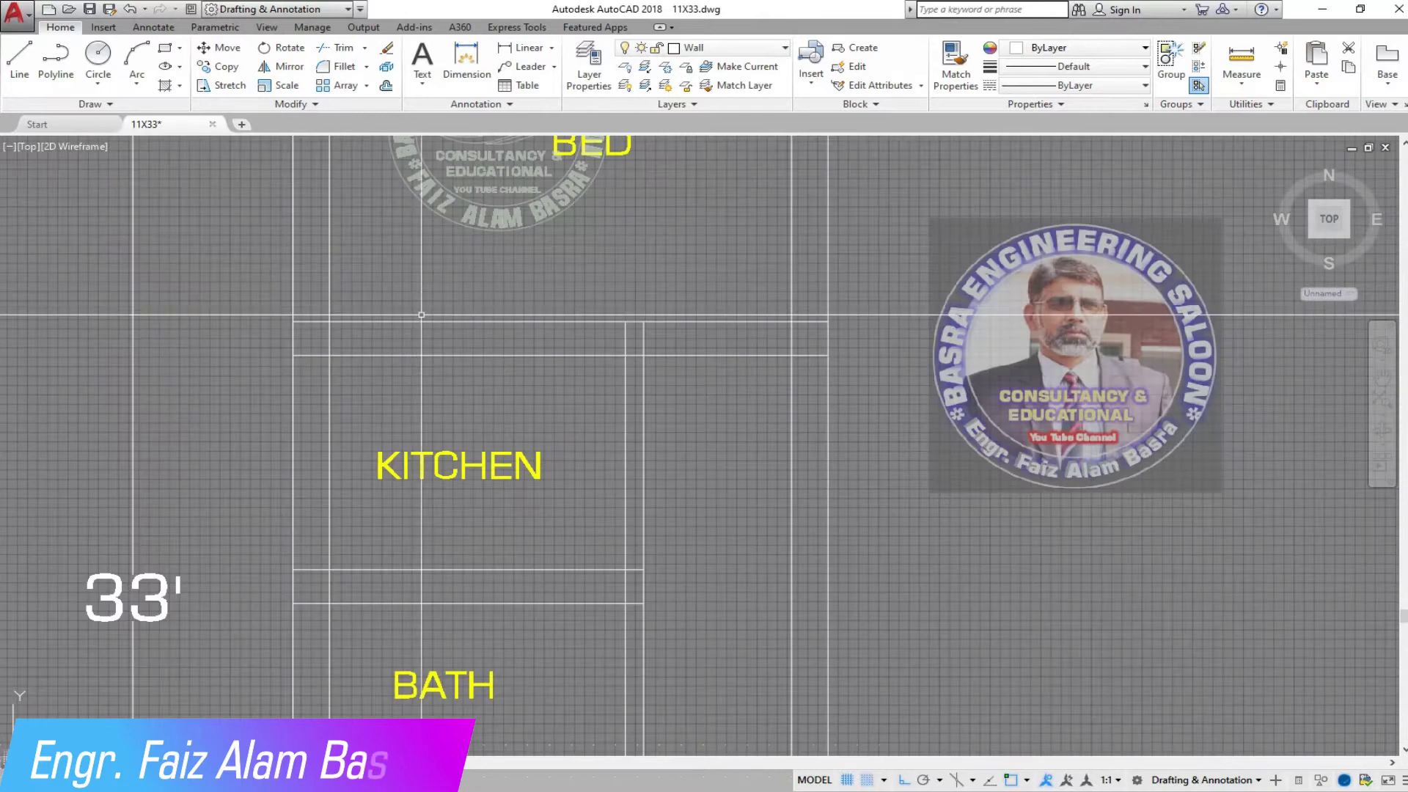
{"action": "scroll", "coordinate": [418, 206], "scroll_direction": "up", "scroll_amount": 2}
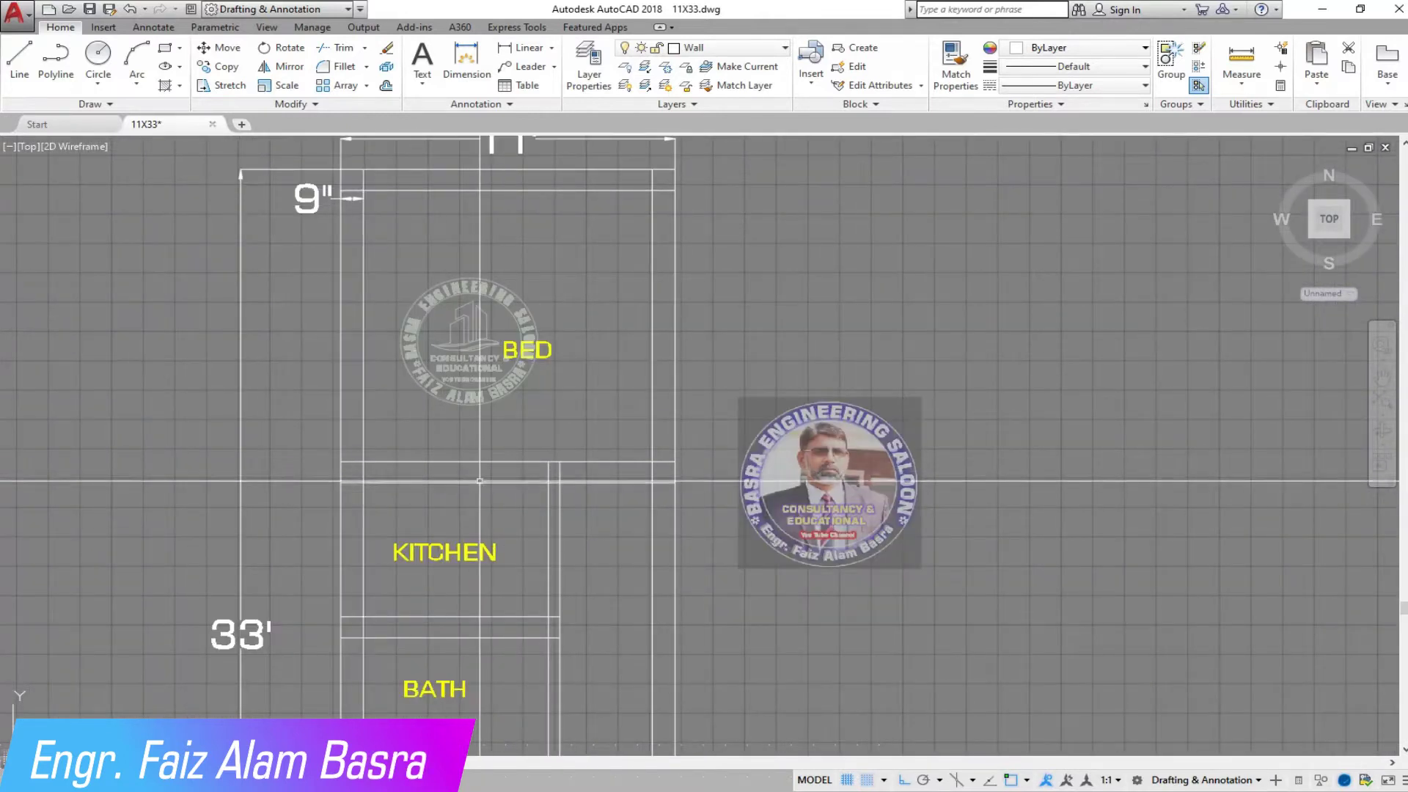
{"action": "scroll", "coordinate": [551, 552], "scroll_direction": "up", "scroll_amount": 3}
{"action": "left_click", "coordinate": [535, 218]}
{"action": "left_click", "coordinate": [581, 273]}
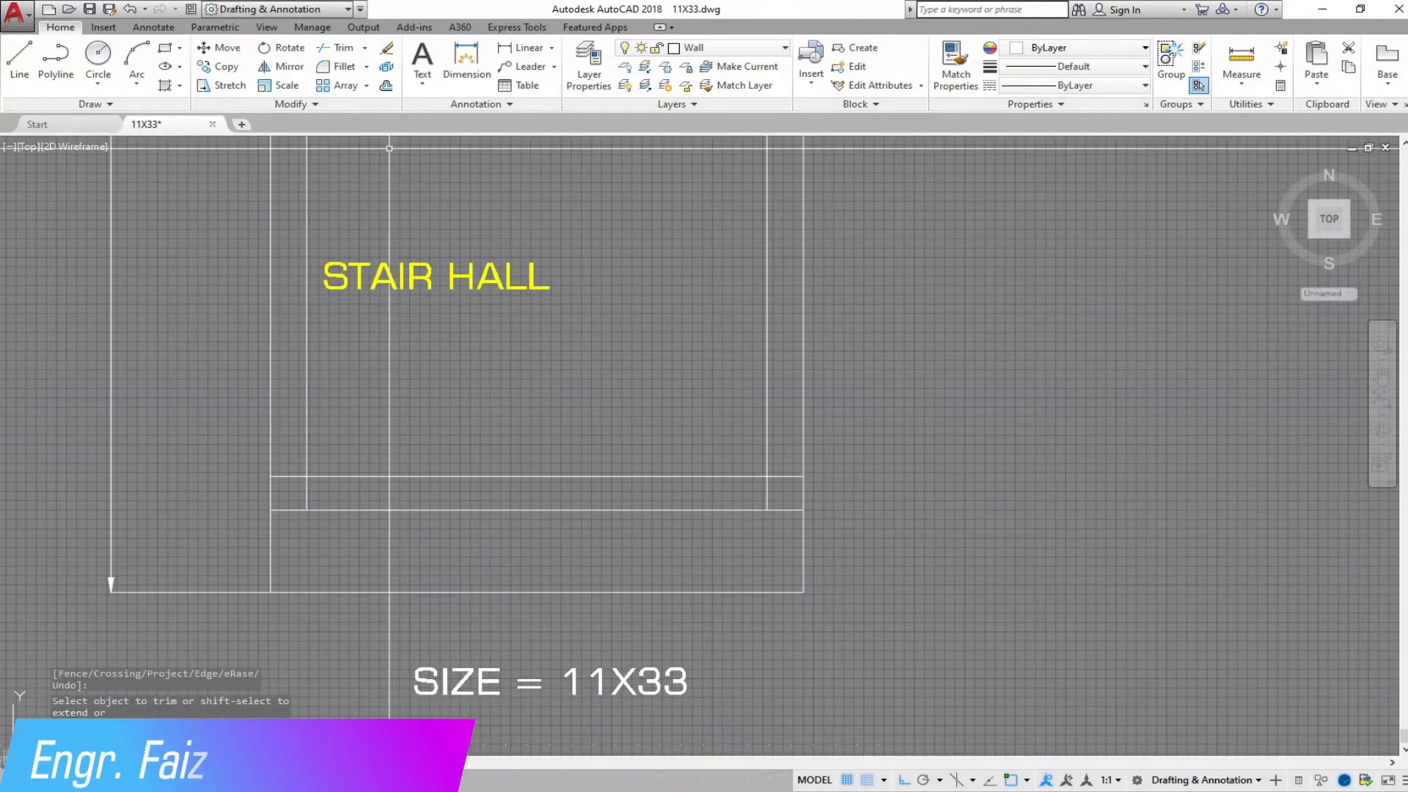
{"action": "scroll", "coordinate": [389, 148], "scroll_direction": "down", "scroll_amount": 5}
{"action": "scroll", "coordinate": [294, 220], "scroll_direction": "up", "scroll_amount": 4}
{"action": "scroll", "coordinate": [293, 220], "scroll_direction": "up", "scroll_amount": 4}
Erase the temporary dimensions and outer guide lines with a selection window.
{"action": "left_click", "coordinate": [264, 202]}
{"action": "key", "text": "Escape"}
{"action": "left_click", "coordinate": [381, 165]}
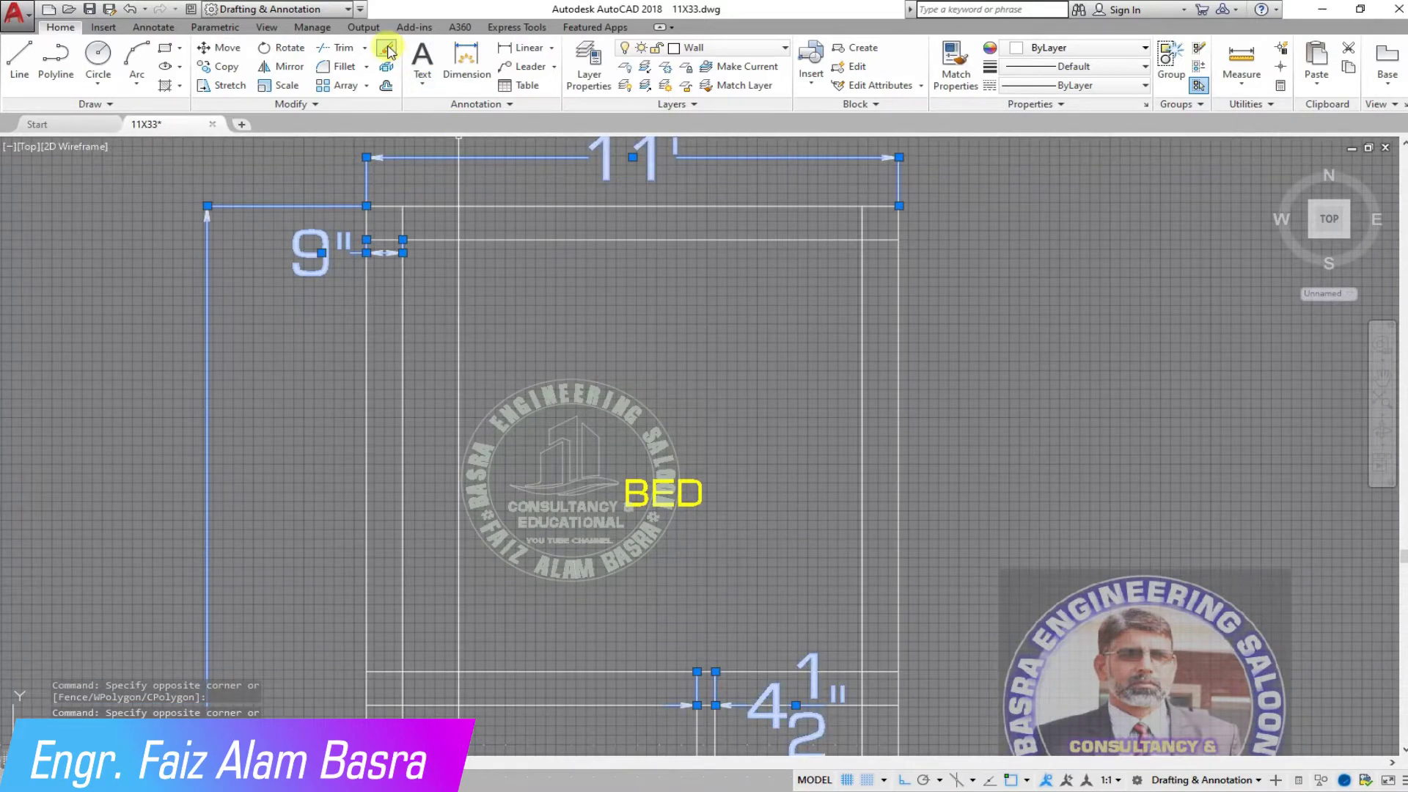
{"action": "left_click", "coordinate": [388, 50]}
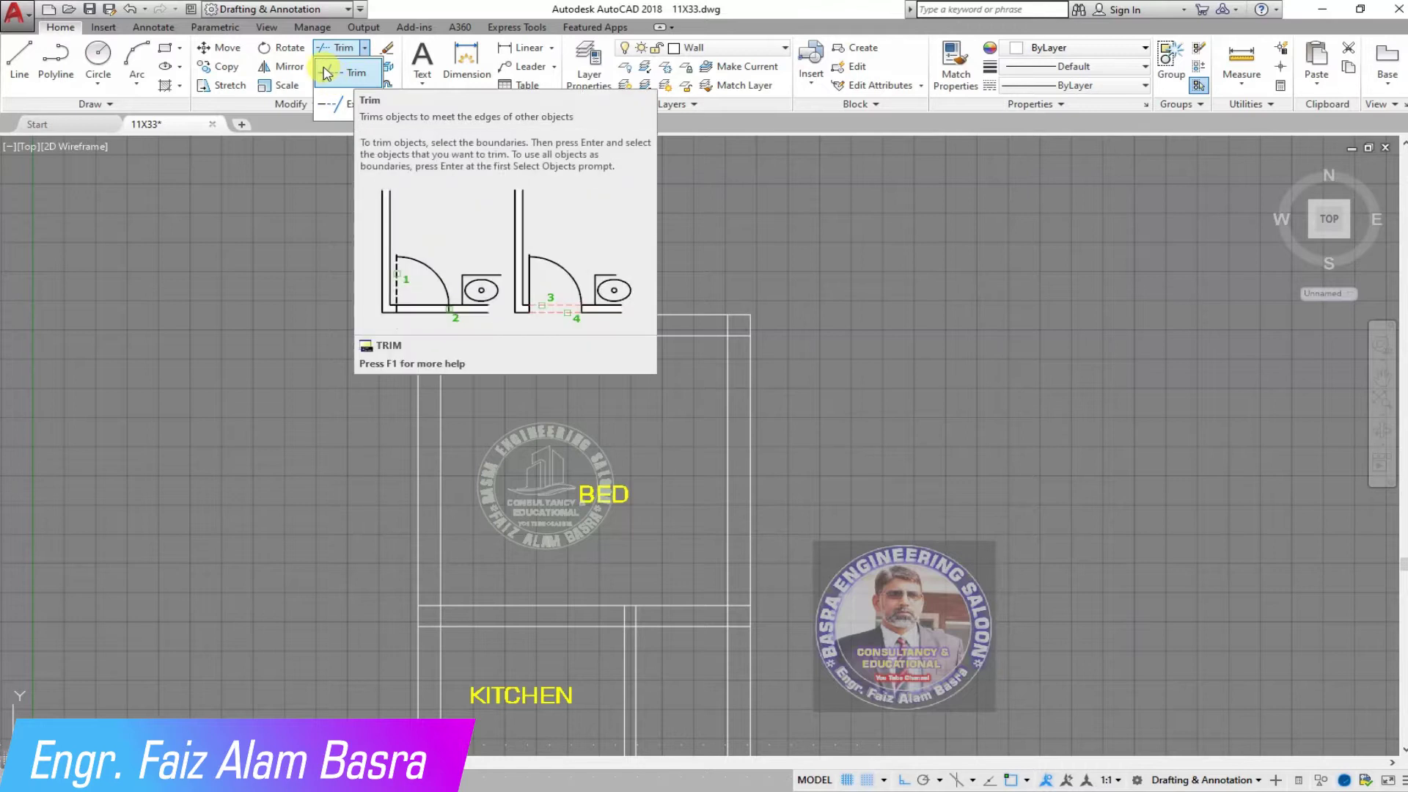
Trim away the stray vertical wall piece by the bath.
{"action": "scroll", "coordinate": [440, 323], "scroll_direction": "up", "scroll_amount": 8}
{"action": "right_click", "coordinate": [493, 370]}
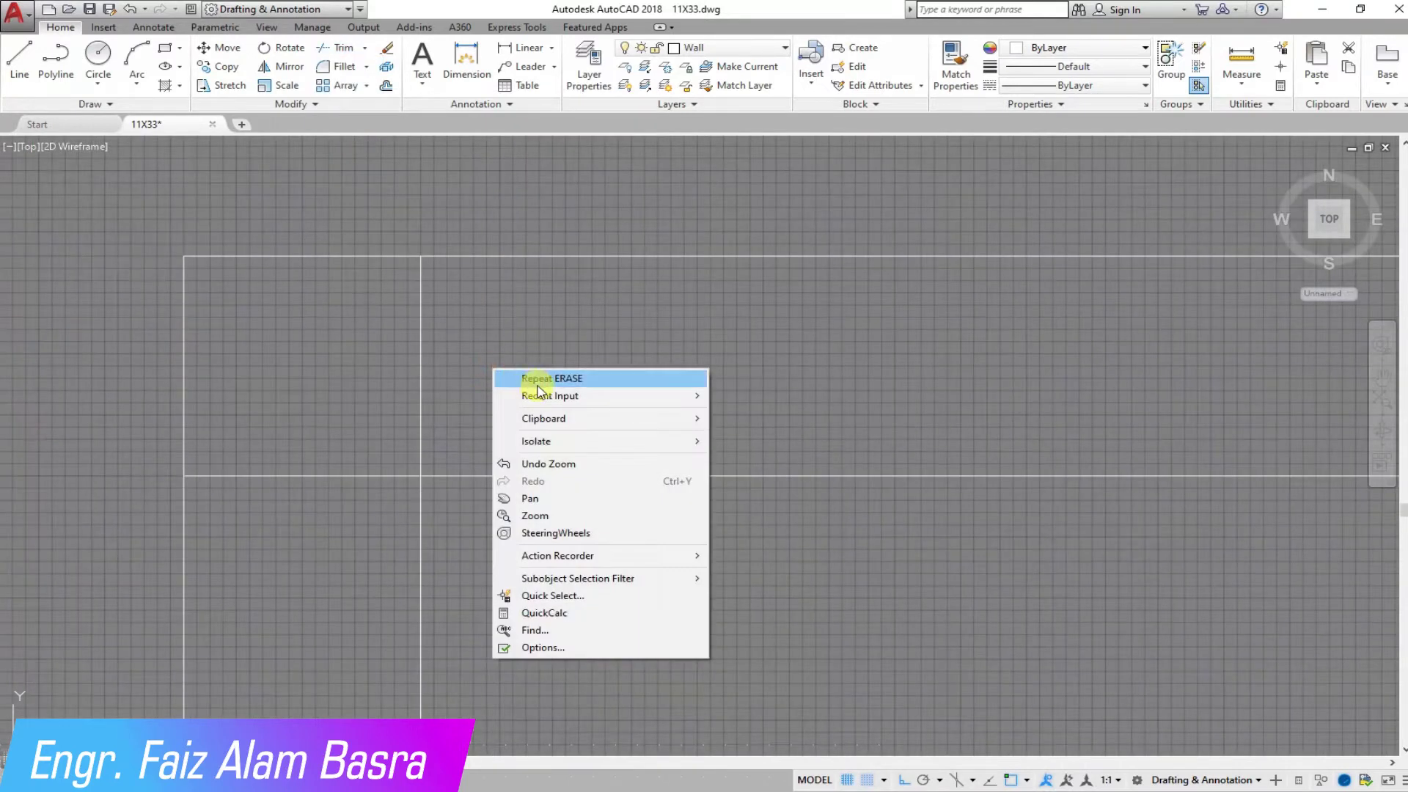
{"action": "left_click", "coordinate": [353, 69]}
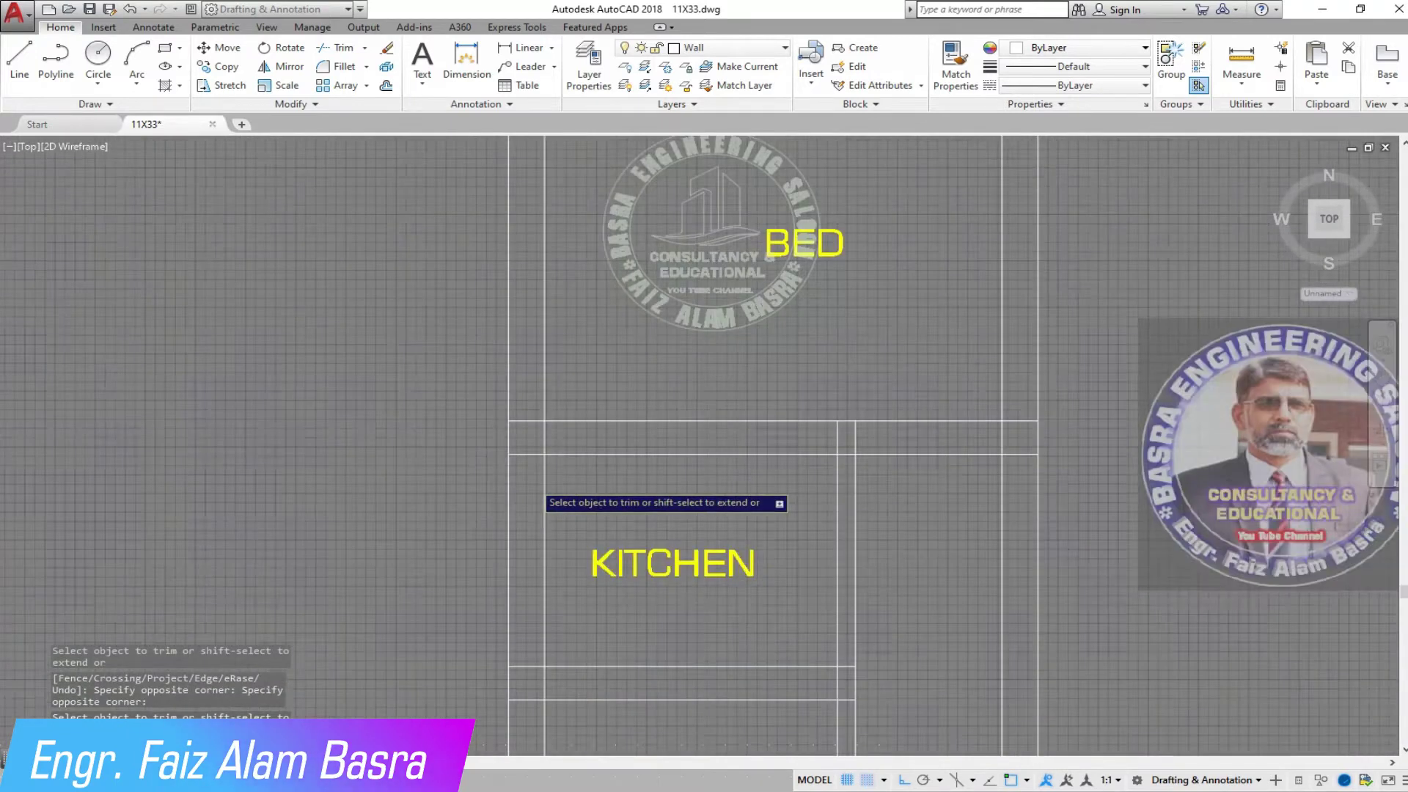
{"action": "scroll", "coordinate": [538, 304], "scroll_direction": "up", "scroll_amount": 5}
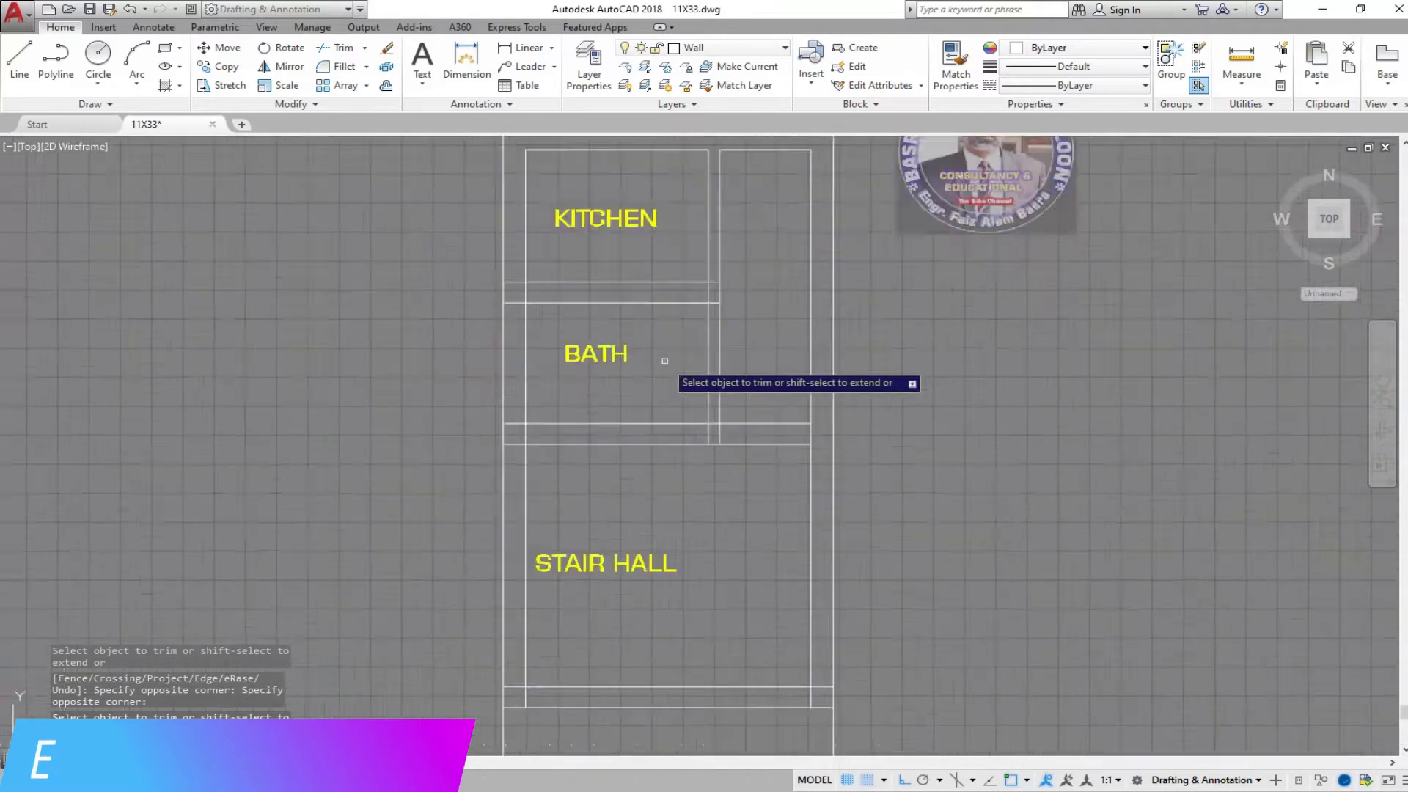
{"action": "scroll", "coordinate": [664, 361], "scroll_direction": "up", "scroll_amount": 4}
{"action": "left_click", "coordinate": [304, 549]}
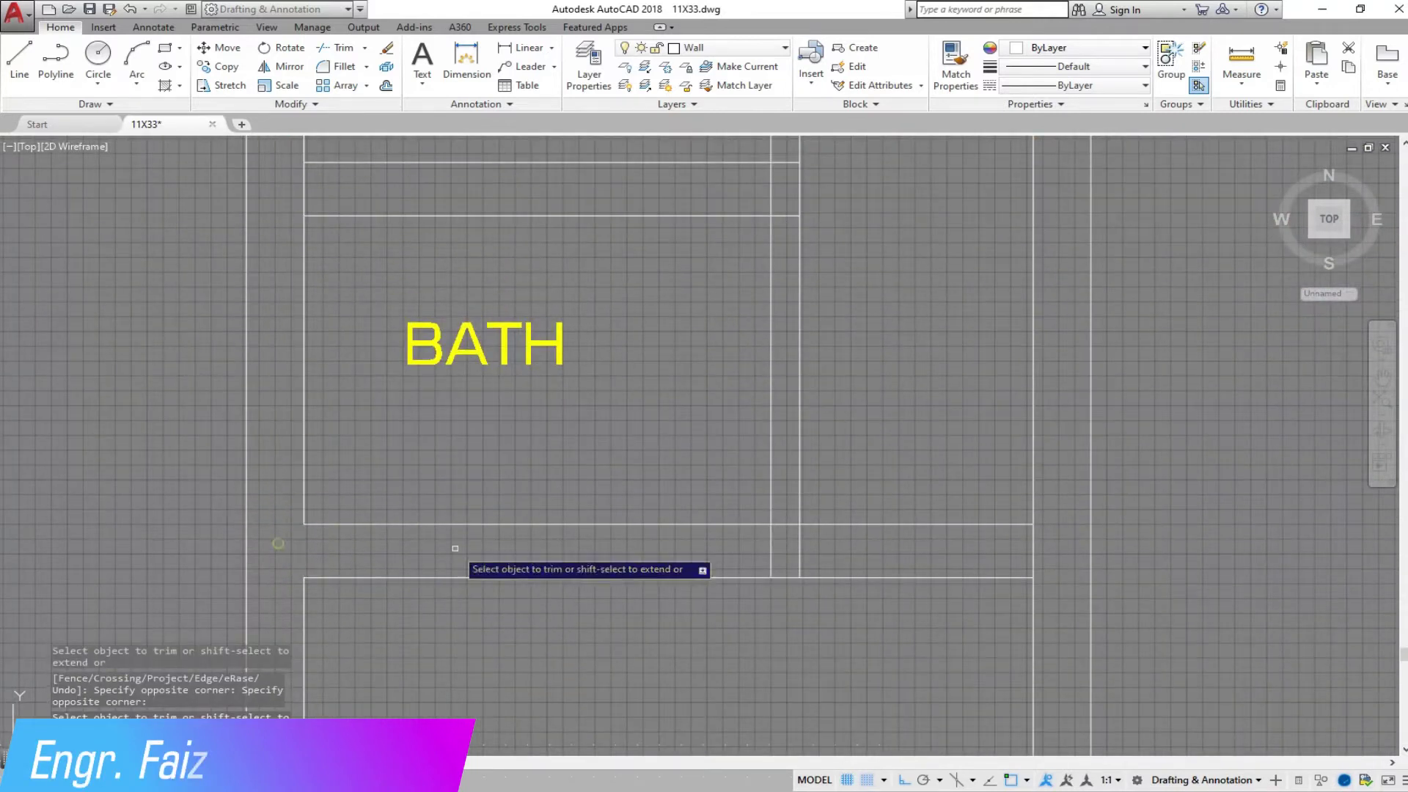
{"action": "scroll", "coordinate": [782, 527], "scroll_direction": "down", "scroll_amount": 2}
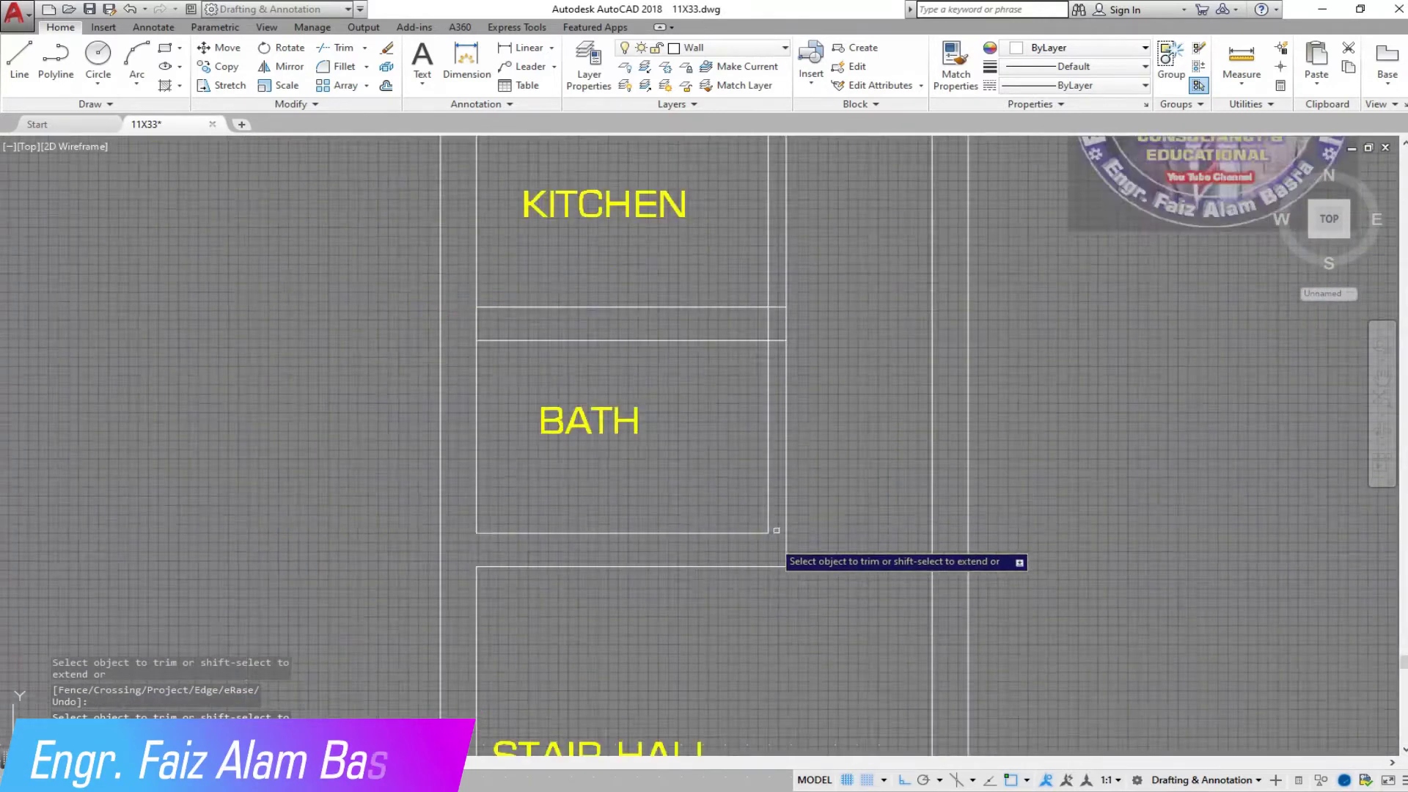
{"action": "scroll", "coordinate": [774, 481], "scroll_direction": "up", "scroll_amount": 2}
{"action": "scroll", "coordinate": [537, 396], "scroll_direction": "down", "scroll_amount": 6}
{"action": "scroll", "coordinate": [536, 396], "scroll_direction": "up", "scroll_amount": 2}
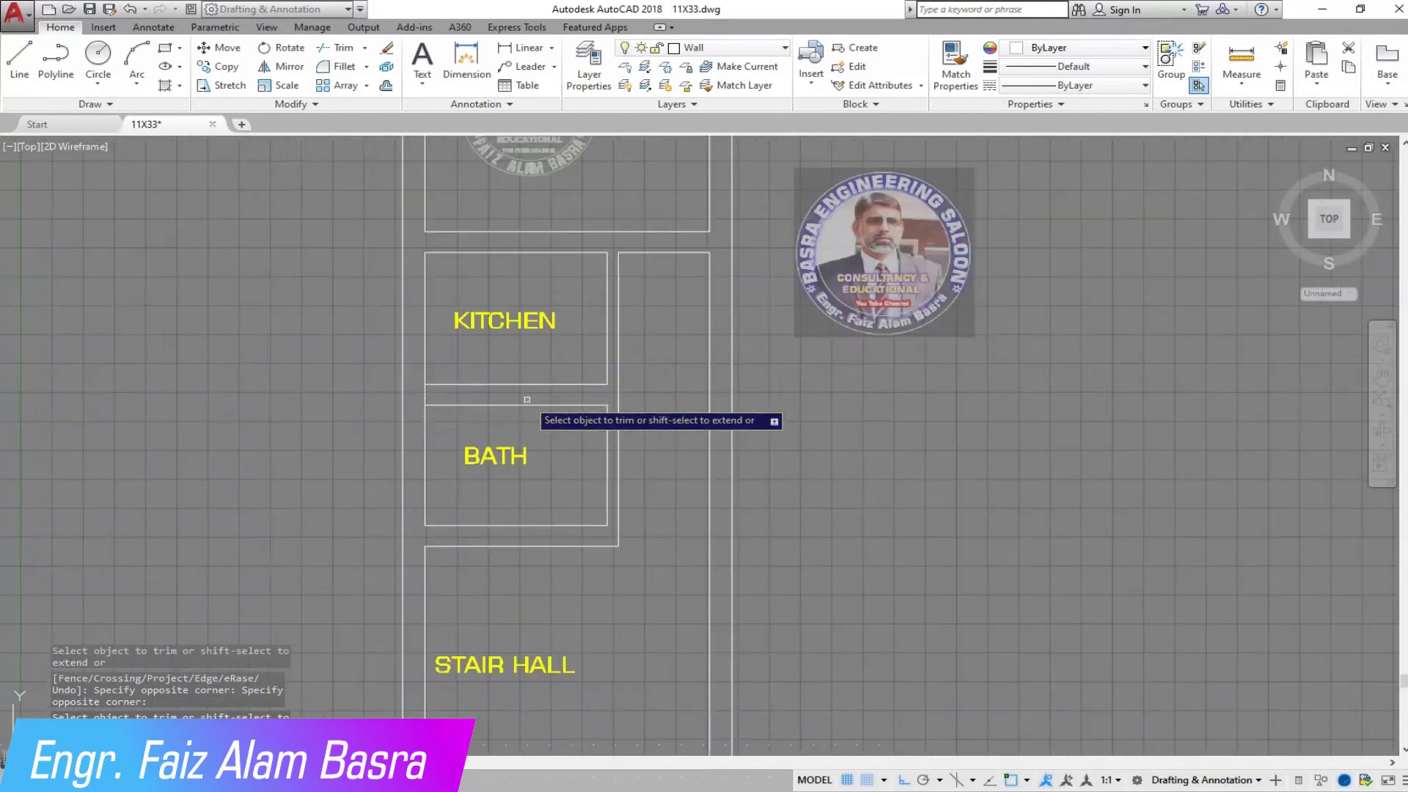
{"action": "scroll", "coordinate": [659, 580], "scroll_direction": "down", "scroll_amount": 2}
{"action": "scroll", "coordinate": [355, 616], "scroll_direction": "up", "scroll_amount": 4}
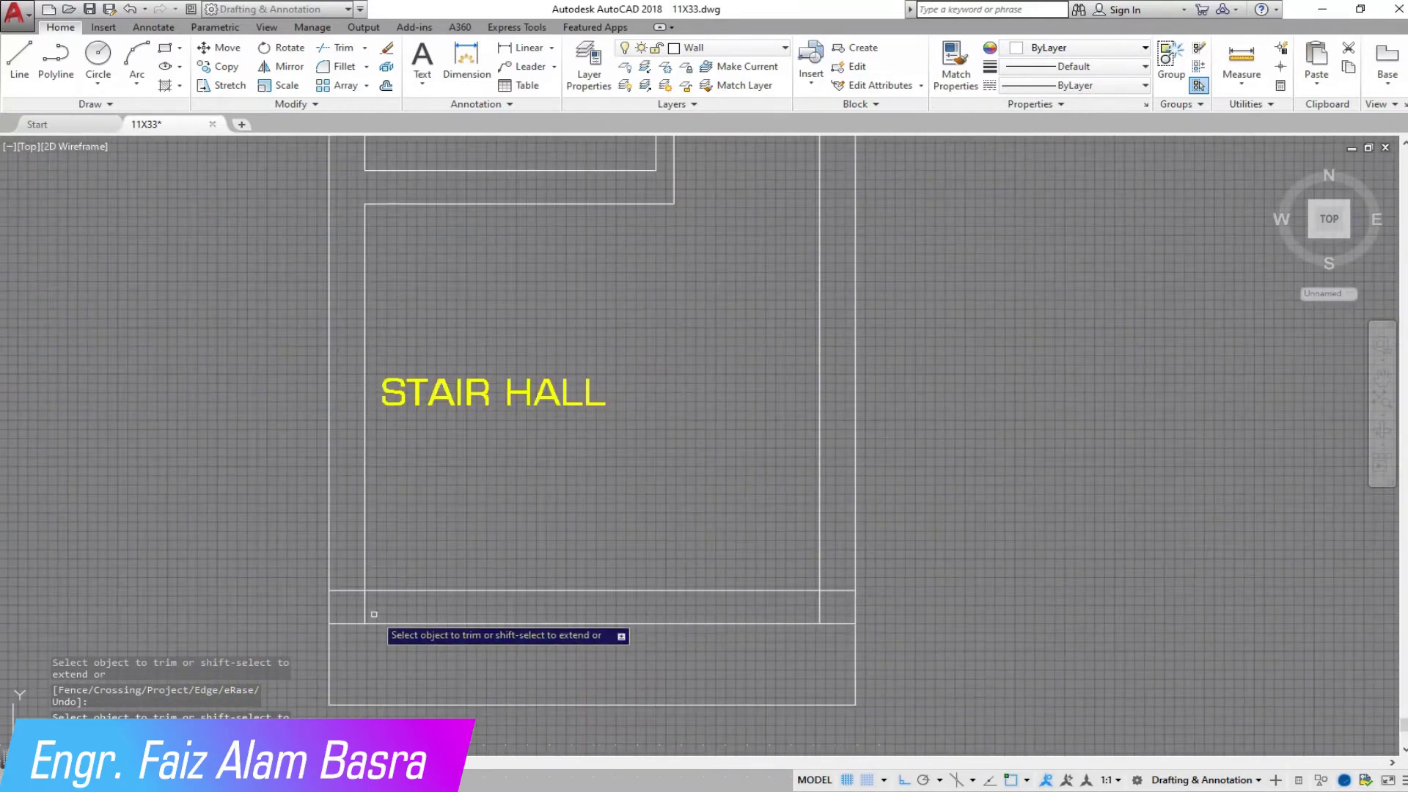
Trim the overlapping wall ends at the stair hall corner and finish the trim.
{"action": "left_click", "coordinate": [814, 610]}
{"action": "left_click", "coordinate": [835, 564]}
{"action": "scroll", "coordinate": [649, 413], "scroll_direction": "down", "scroll_amount": 2}
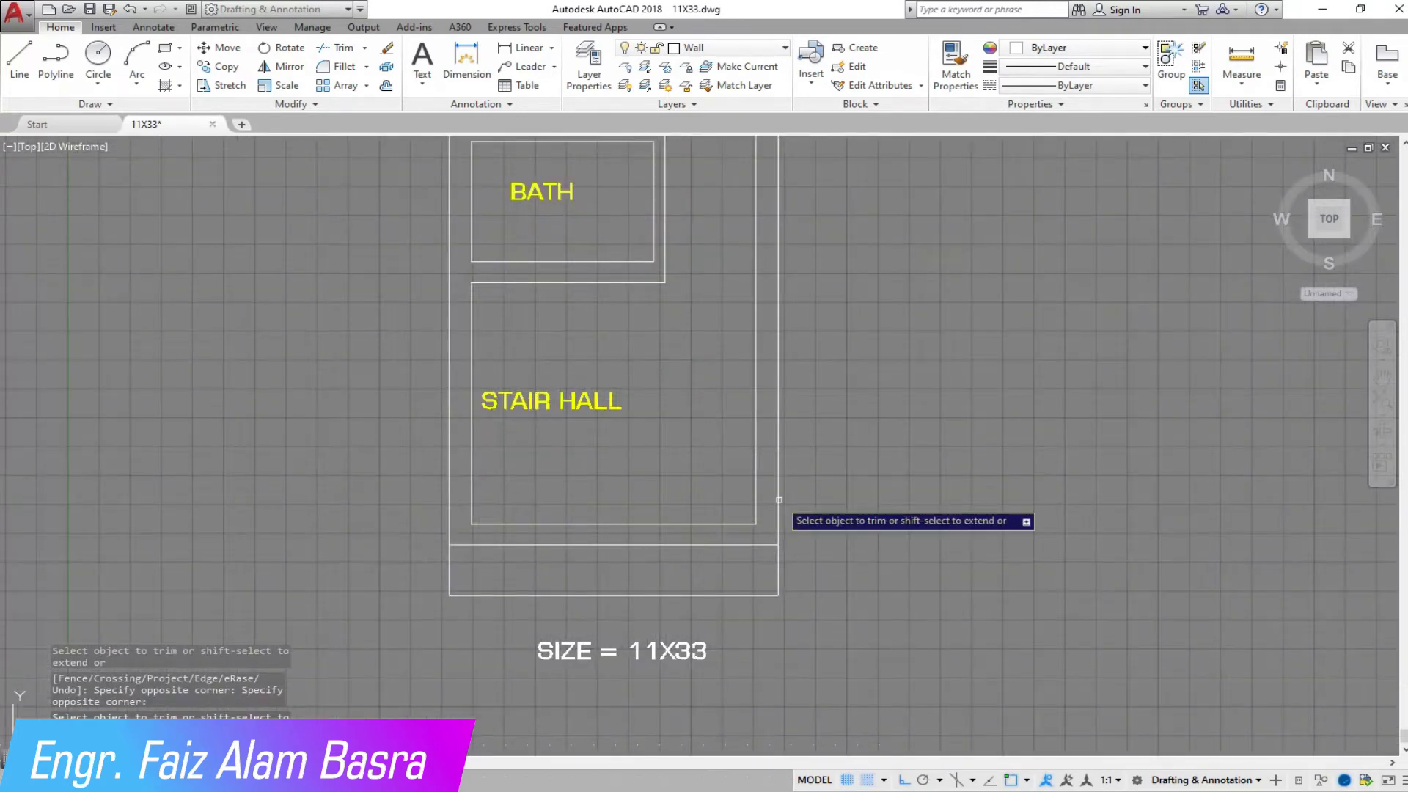
{"action": "scroll", "coordinate": [540, 604], "scroll_direction": "down", "scroll_amount": 2}
{"action": "scroll", "coordinate": [615, 433], "scroll_direction": "down", "scroll_amount": 2}
{"action": "scroll", "coordinate": [599, 286], "scroll_direction": "up", "scroll_amount": 4}
{"action": "scroll", "coordinate": [577, 340], "scroll_direction": "up", "scroll_amount": 2}
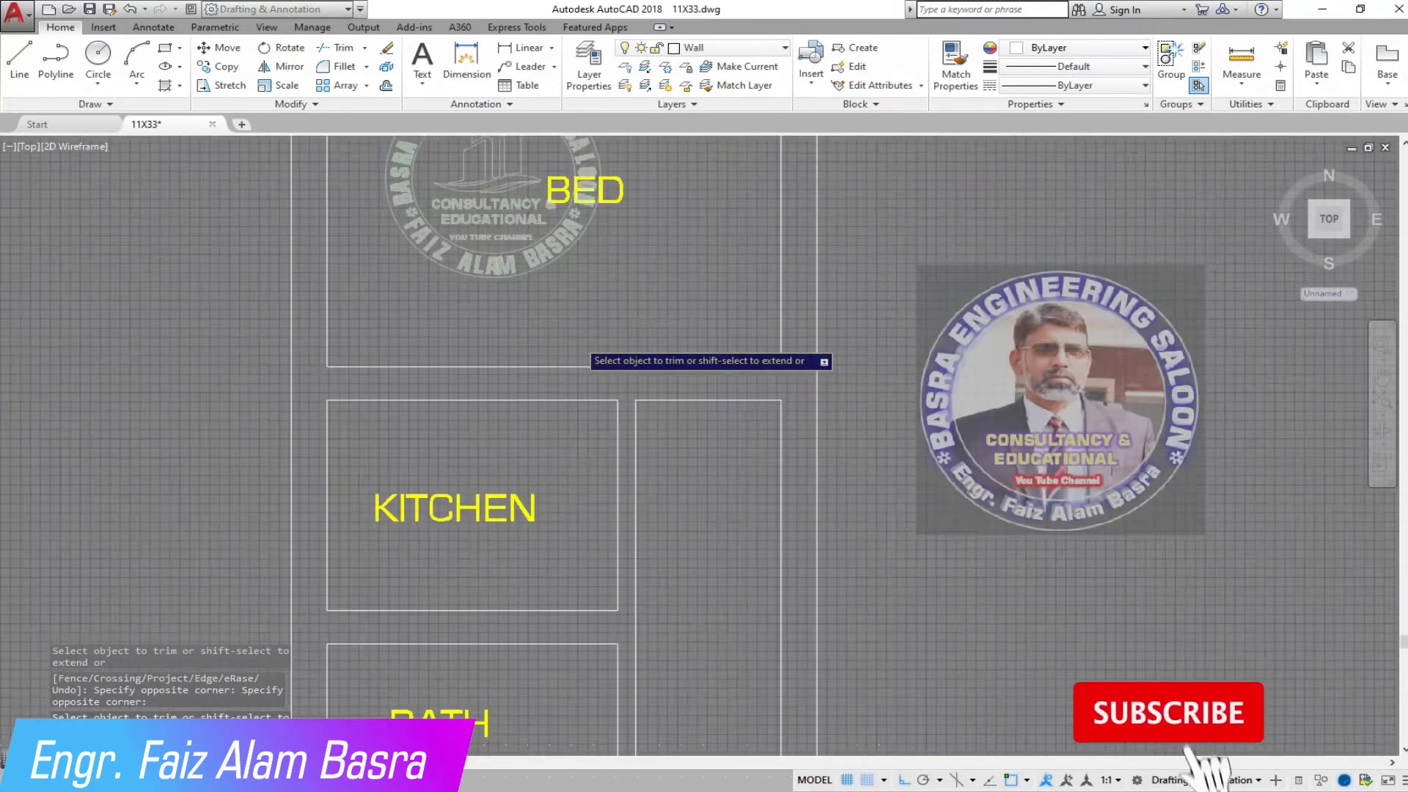
{"action": "scroll", "coordinate": [543, 346], "scroll_direction": "down", "scroll_amount": 4}
{"action": "right_click", "coordinate": [578, 618]}
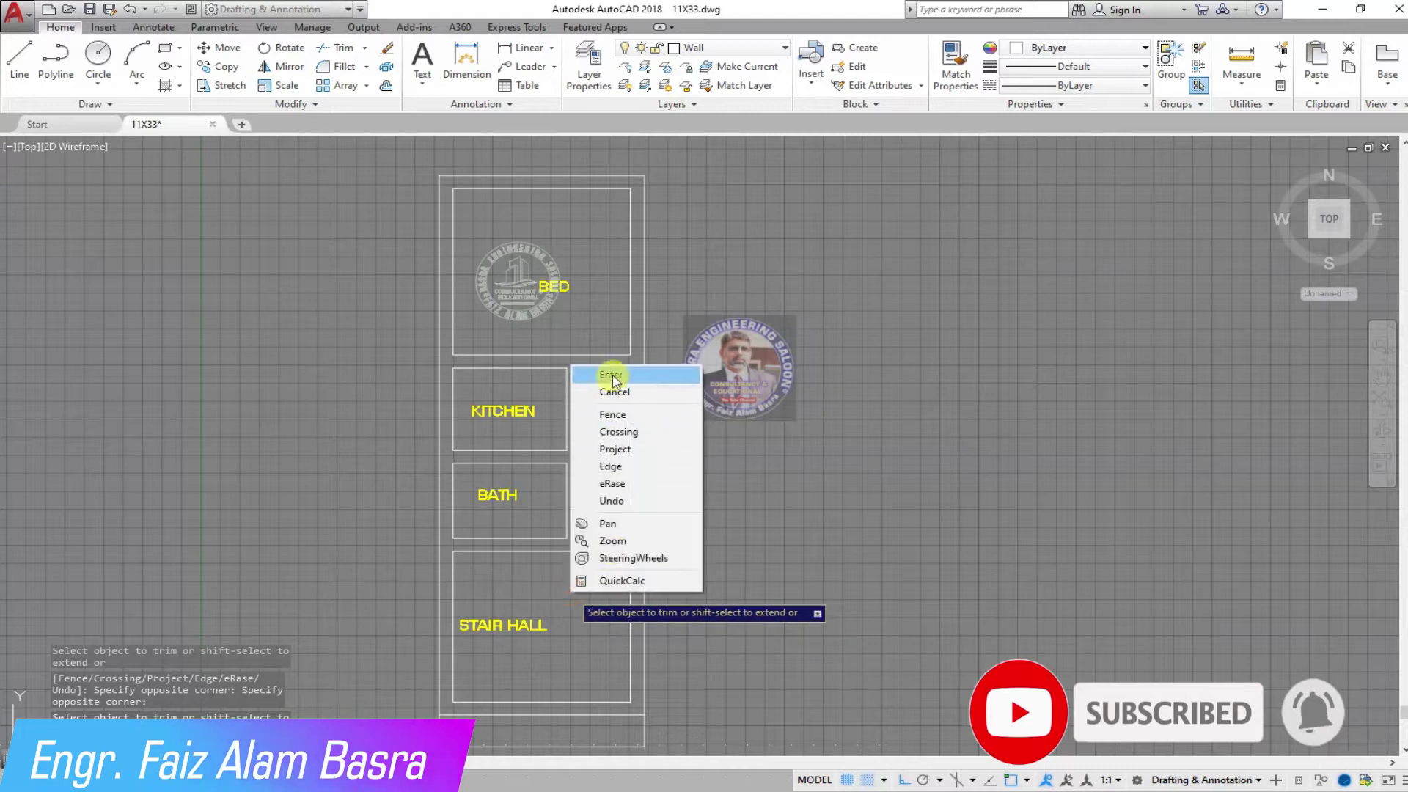
{"action": "left_click", "coordinate": [587, 371]}
{"action": "scroll", "coordinate": [661, 366], "scroll_direction": "up", "scroll_amount": 2}
{"action": "left_click", "coordinate": [529, 47]}
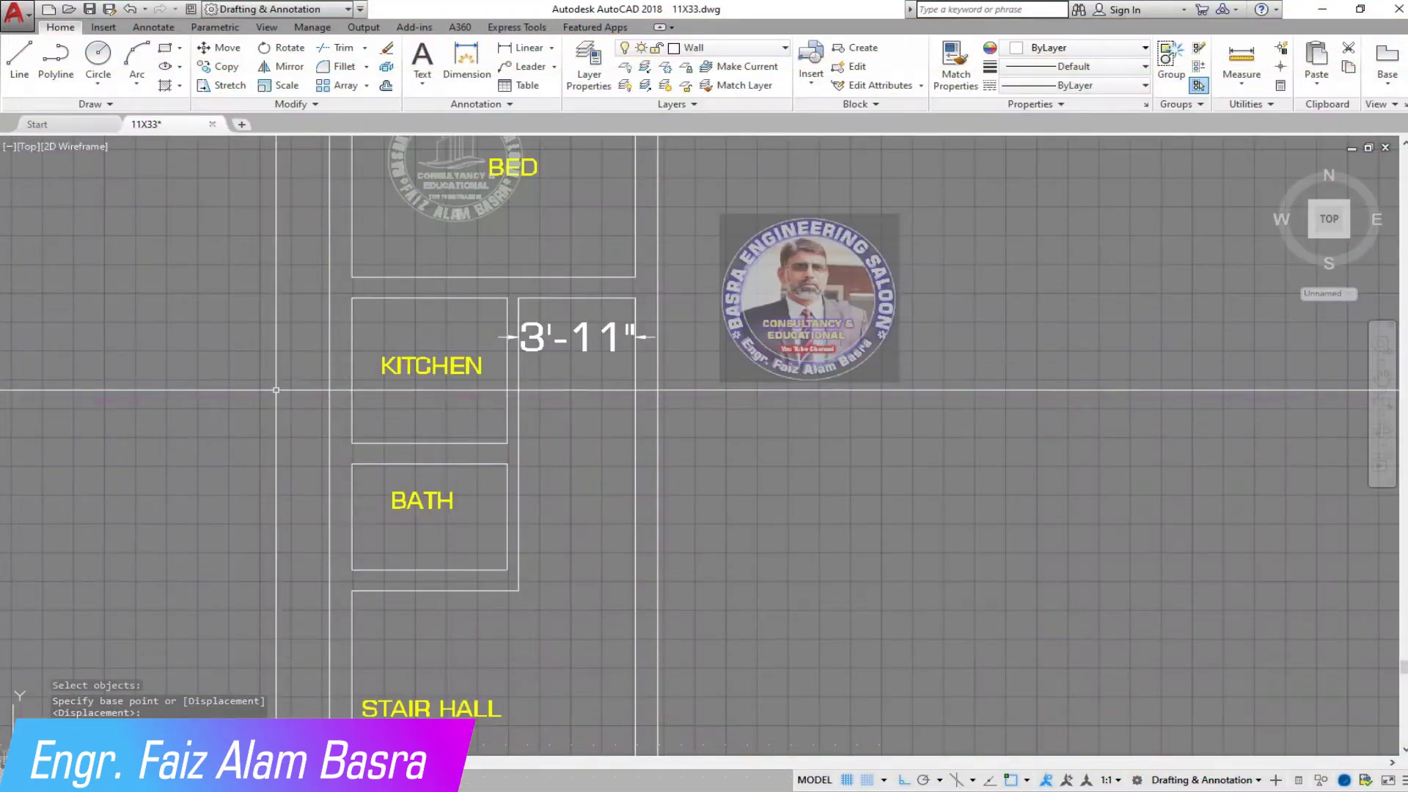
Pan to the kitchen and bath for the 3'-11" passage dimension and 4.5 wall offsets.
{"action": "scroll", "coordinate": [333, 457], "scroll_direction": "down", "scroll_amount": 2}
{"action": "scroll", "coordinate": [474, 330], "scroll_direction": "up", "scroll_amount": 4}
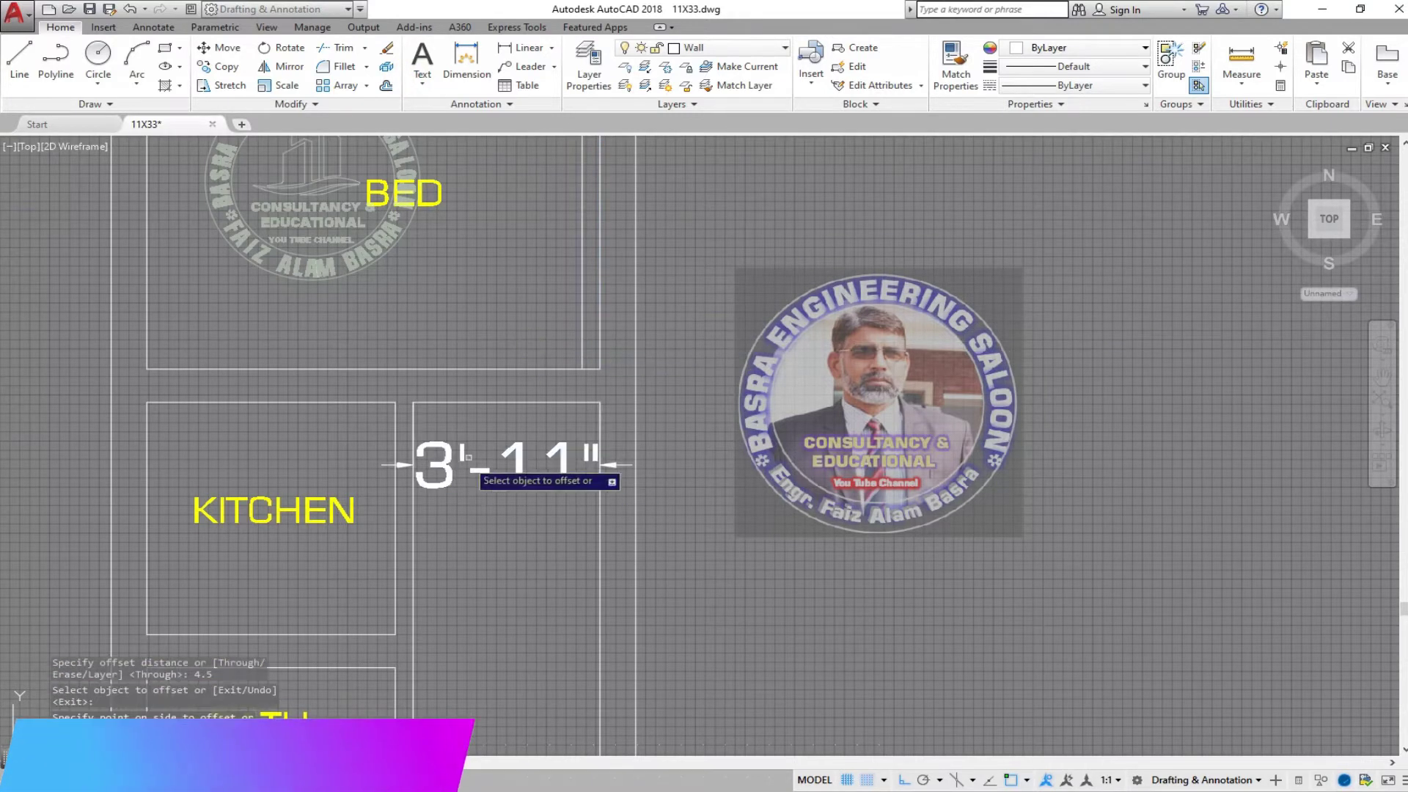
{"action": "scroll", "coordinate": [378, 393], "scroll_direction": "down", "scroll_amount": 3}
{"action": "scroll", "coordinate": [389, 514], "scroll_direction": "up", "scroll_amount": 5}
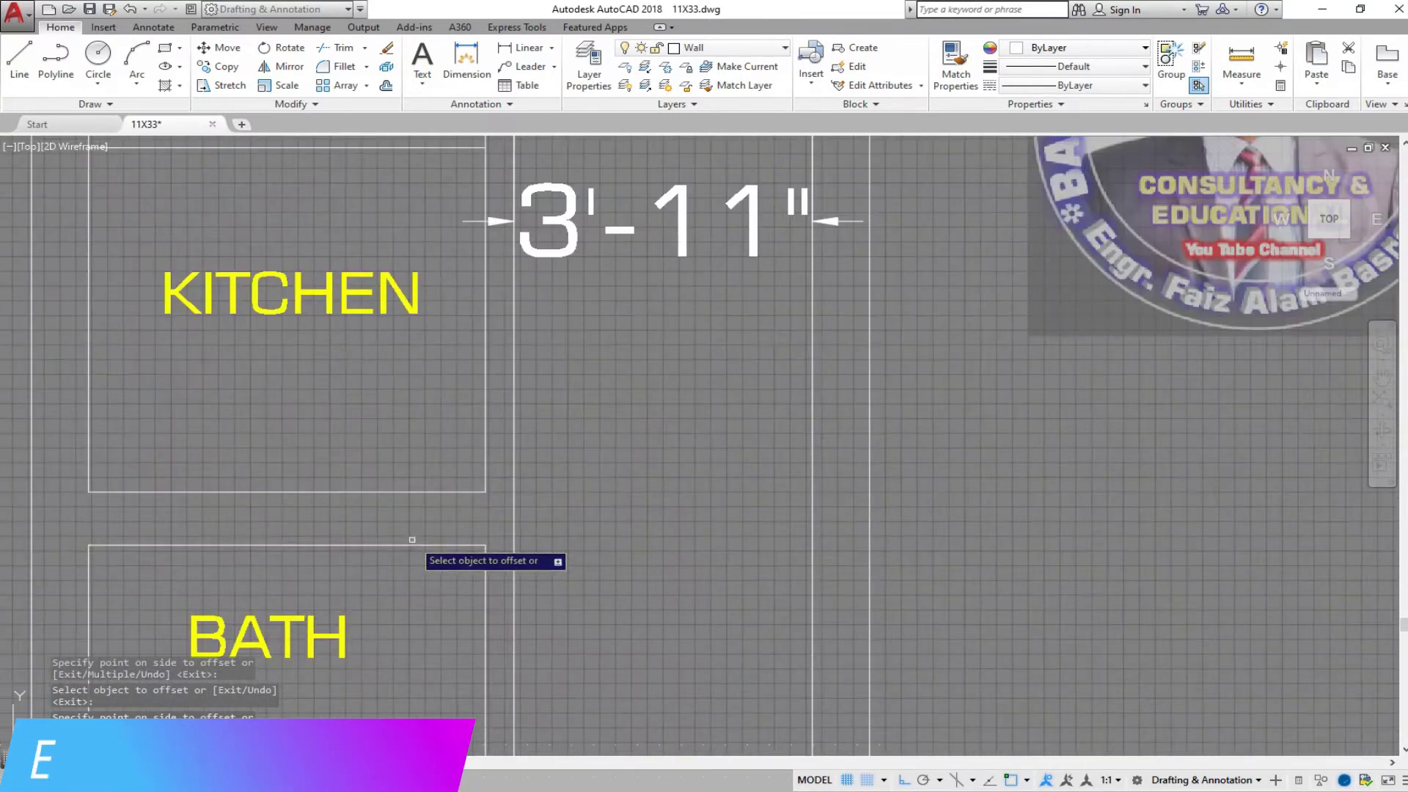
{"action": "middle_click_drag", "start_coordinate": [482, 374], "coordinate": [516, 251]}
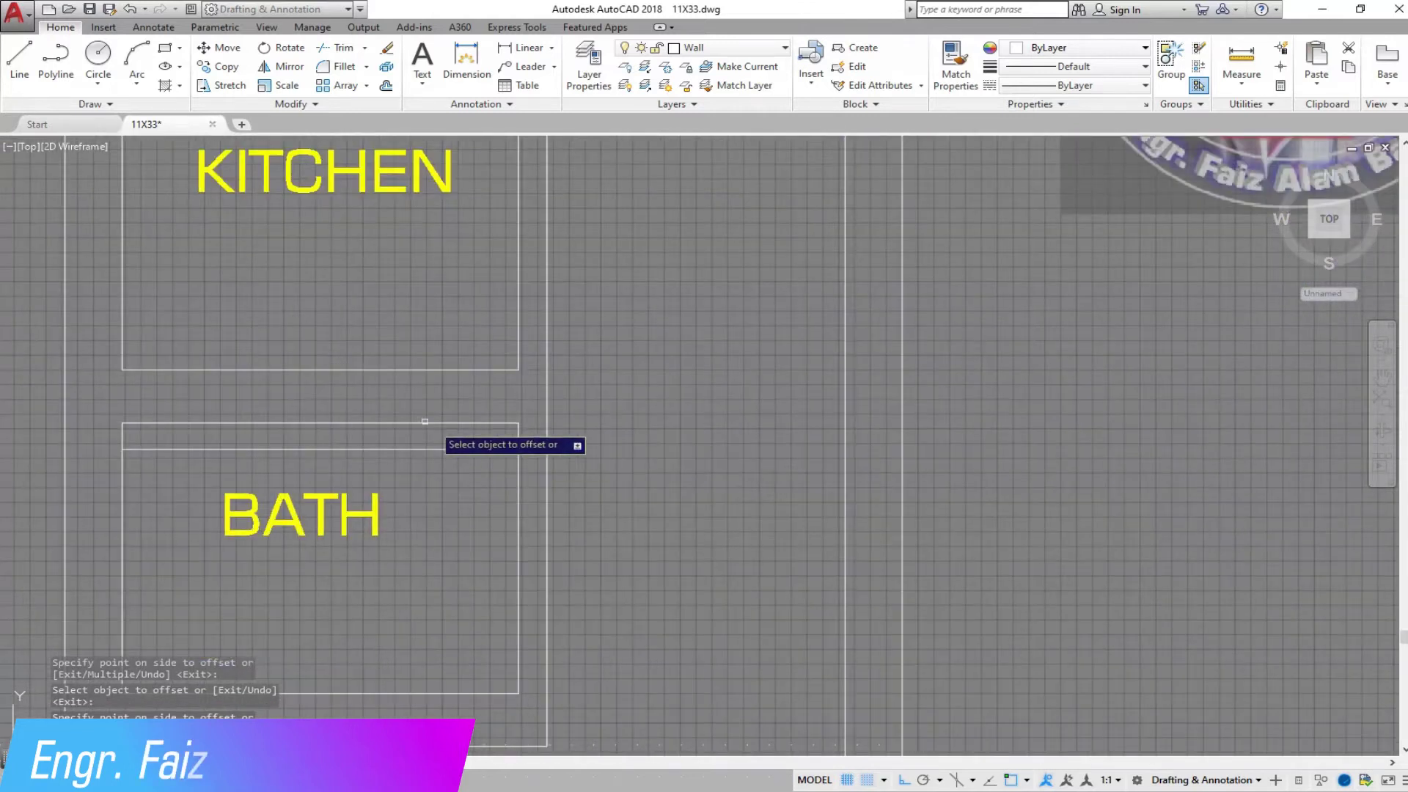
{"action": "right_click", "coordinate": [432, 427]}
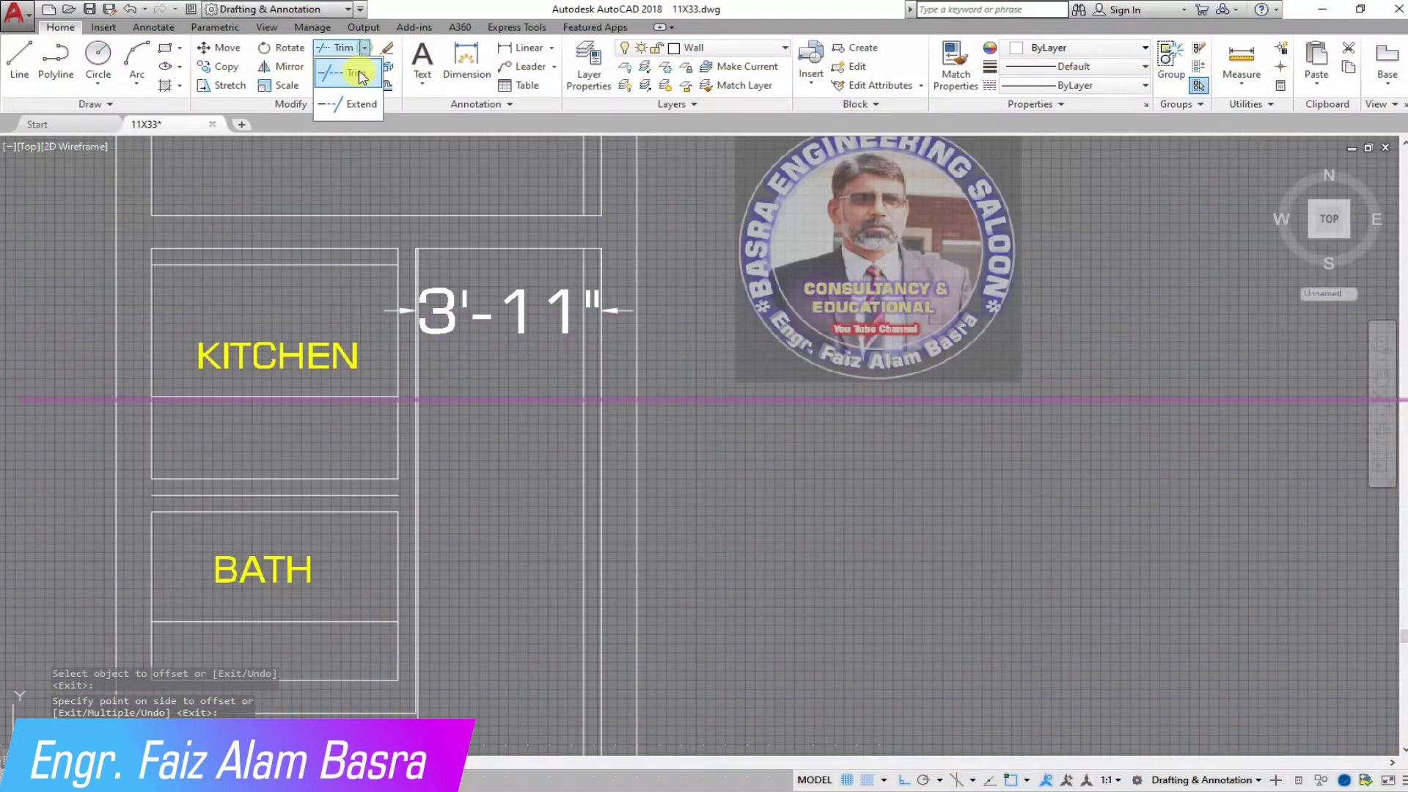
Extend the kitchen-side stair hall wall lines using a selection window.
{"action": "scroll", "coordinate": [435, 277], "scroll_direction": "up", "scroll_amount": 5}
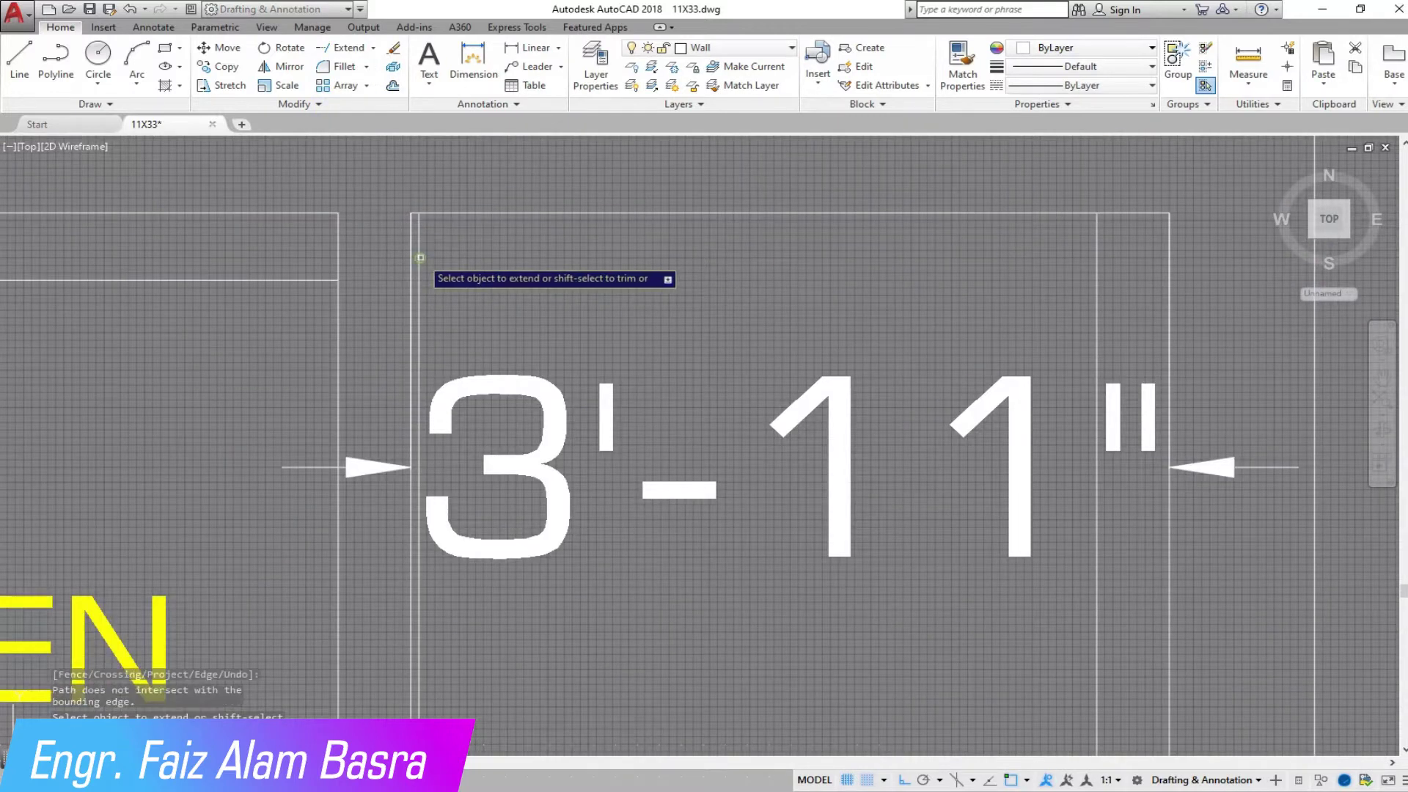
{"action": "scroll", "coordinate": [423, 238], "scroll_direction": "down", "scroll_amount": 2}
{"action": "scroll", "coordinate": [525, 173], "scroll_direction": "down", "scroll_amount": 2}
{"action": "scroll", "coordinate": [372, 218], "scroll_direction": "up", "scroll_amount": 8}
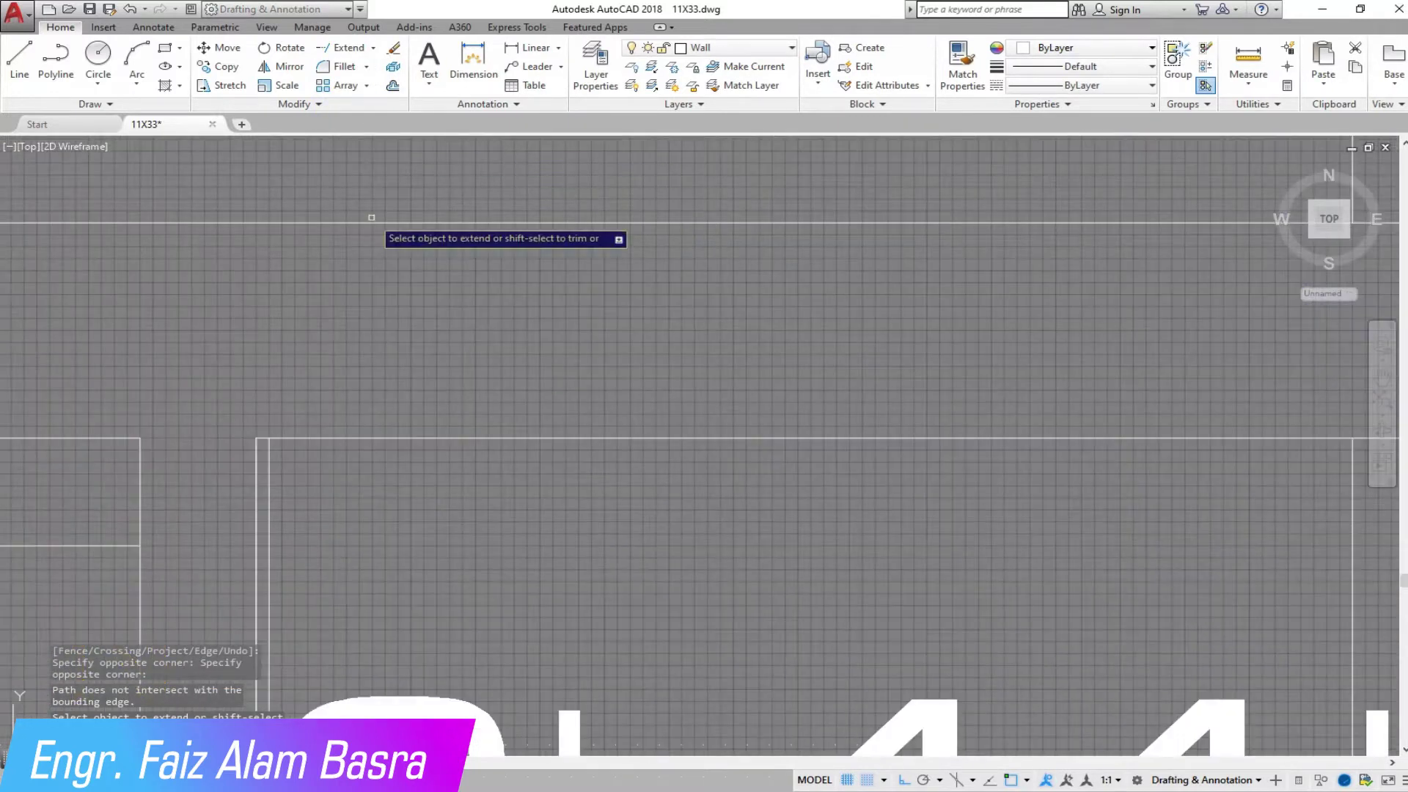
{"action": "scroll", "coordinate": [356, 384], "scroll_direction": "down", "scroll_amount": 2}
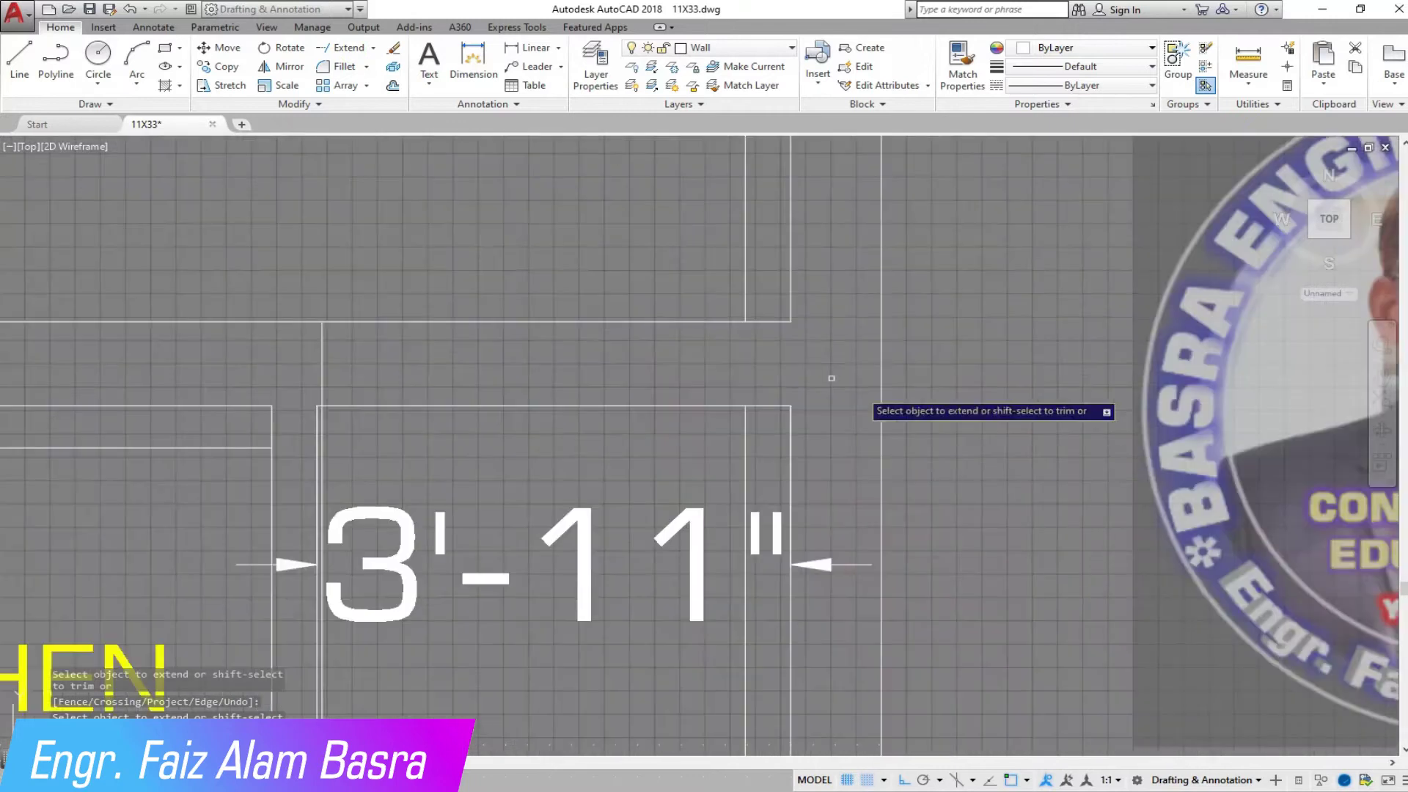
{"action": "scroll", "coordinate": [700, 285], "scroll_direction": "down", "scroll_amount": 2}
{"action": "scroll", "coordinate": [410, 330], "scroll_direction": "up", "scroll_amount": 3}
{"action": "left_click_drag", "start_coordinate": [431, 409], "coordinate": [393, 298]}
Extend the bath wall lines with a crossing window so the outline closes.
{"action": "scroll", "coordinate": [441, 588], "scroll_direction": "down", "scroll_amount": 1}
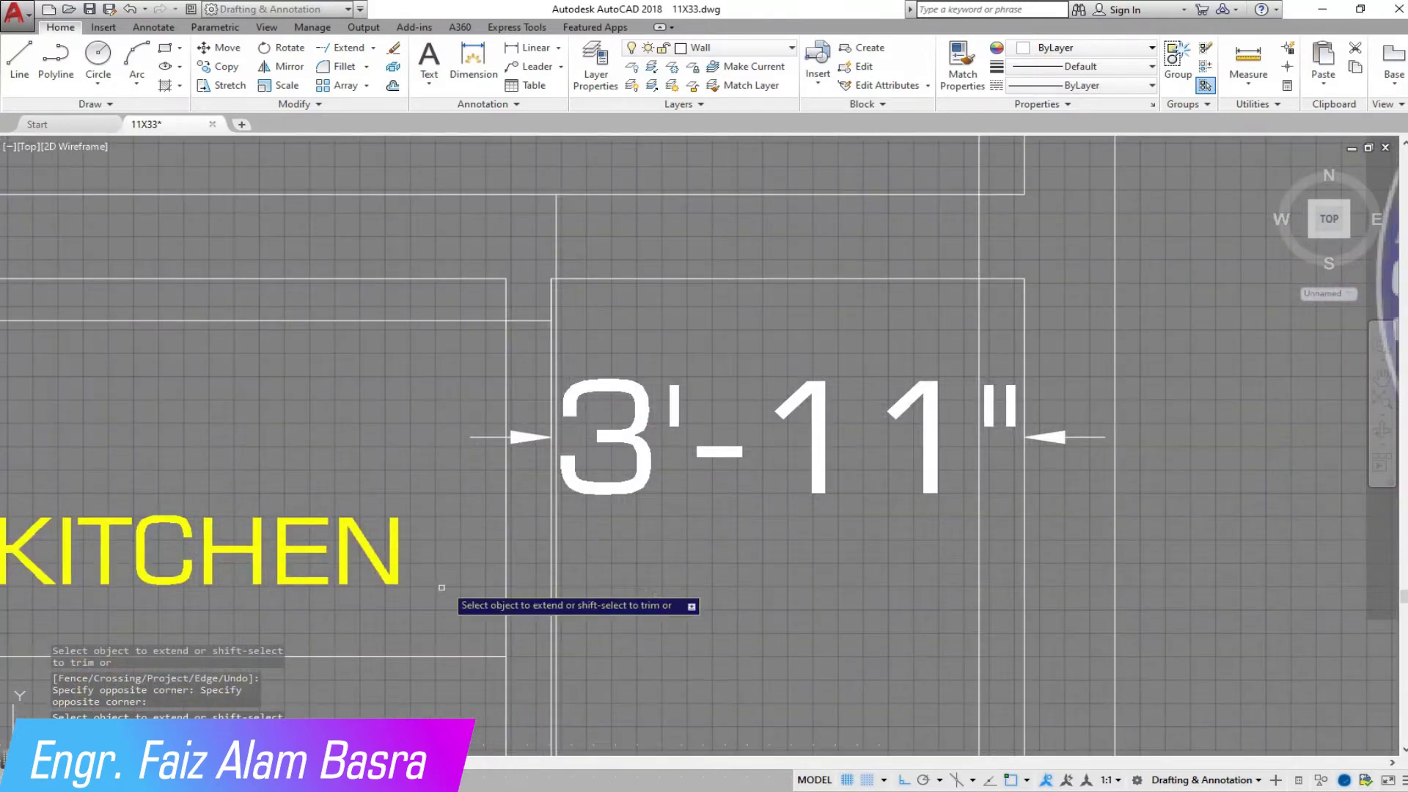
{"action": "scroll", "coordinate": [462, 474], "scroll_direction": "down", "scroll_amount": 2}
{"action": "left_click", "coordinate": [521, 559]}
{"action": "left_click", "coordinate": [468, 350]}
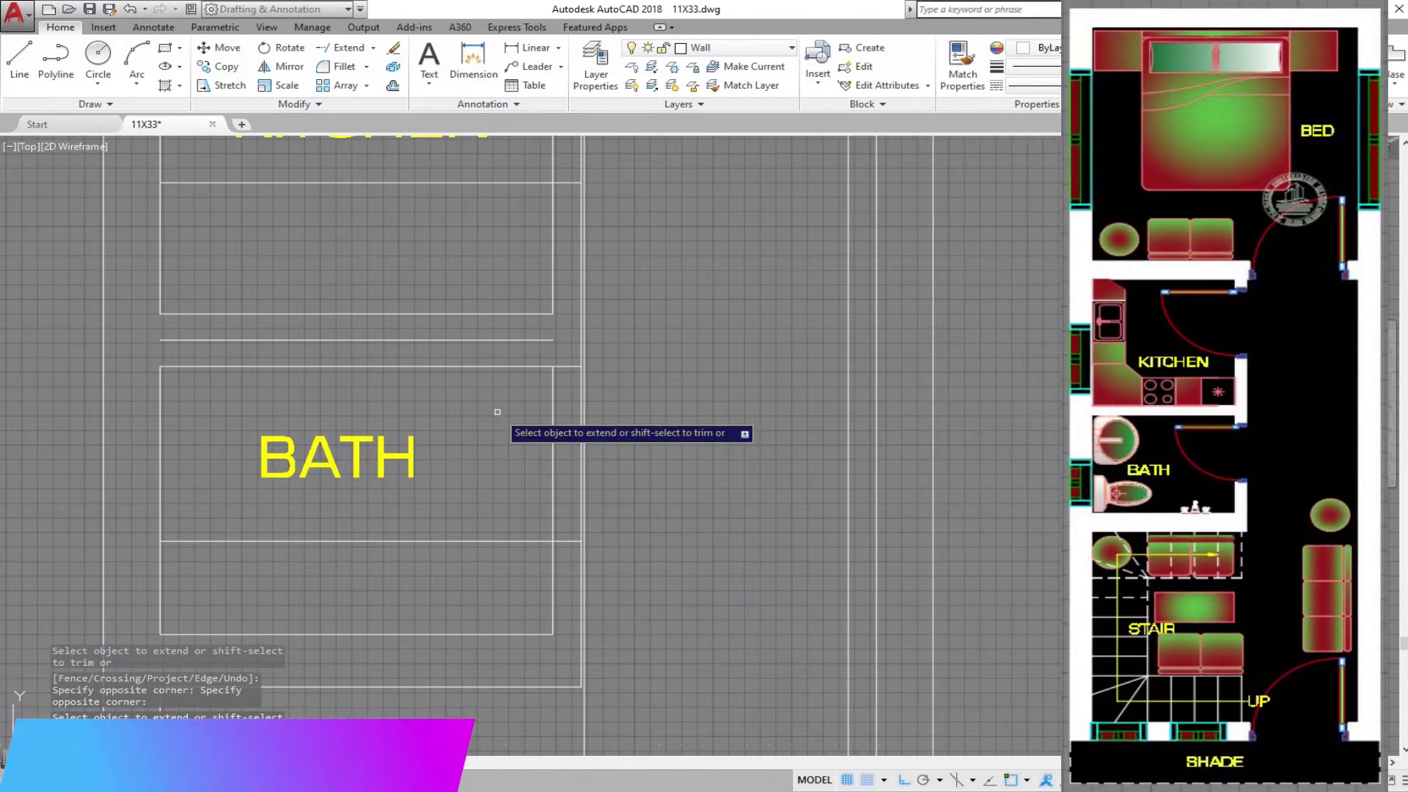
{"action": "scroll", "coordinate": [507, 396], "scroll_direction": "down", "scroll_amount": 5}
{"action": "scroll", "coordinate": [546, 513], "scroll_direction": "up", "scroll_amount": 4}
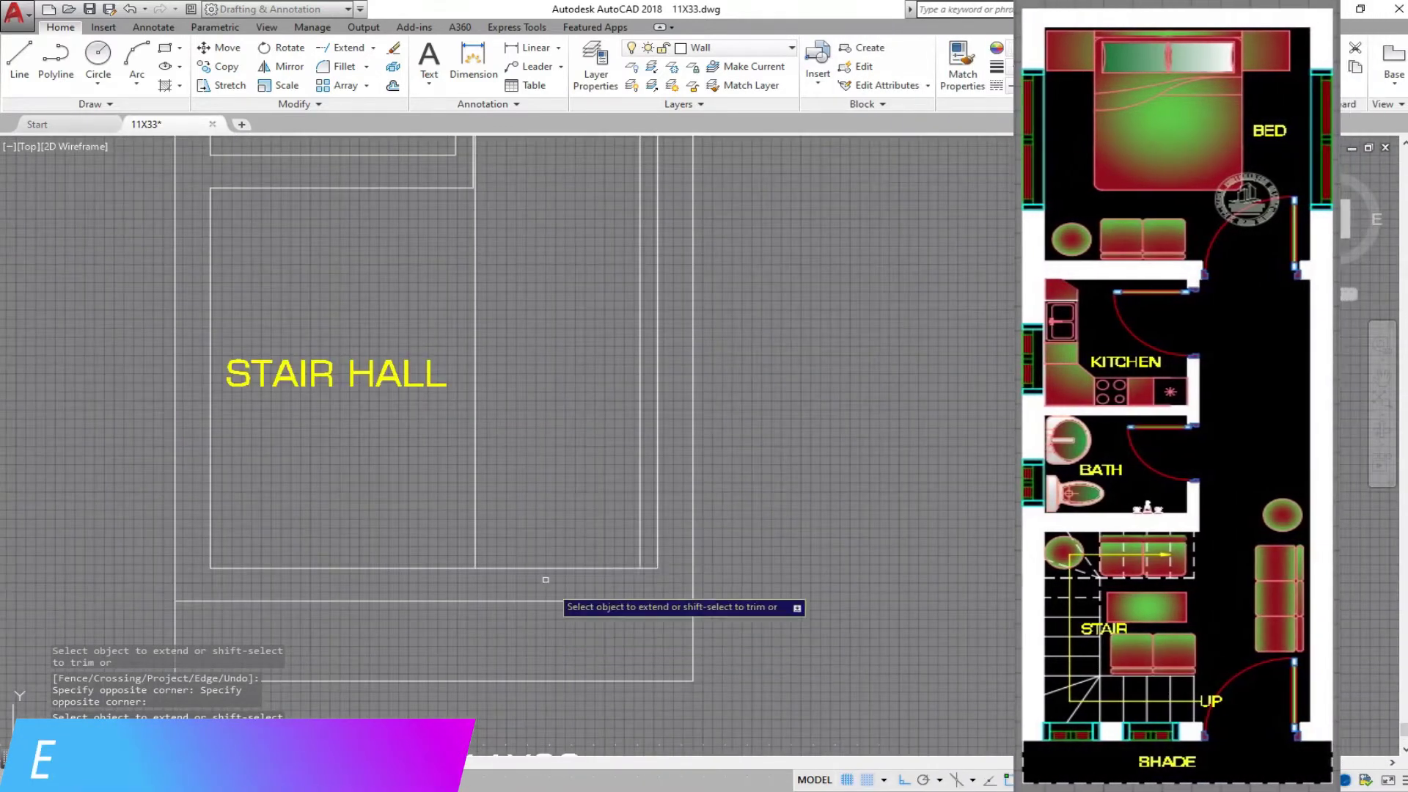
{"action": "scroll", "coordinate": [556, 511], "scroll_direction": "down", "scroll_amount": 2}
{"action": "scroll", "coordinate": [587, 205], "scroll_direction": "up", "scroll_amount": 2}
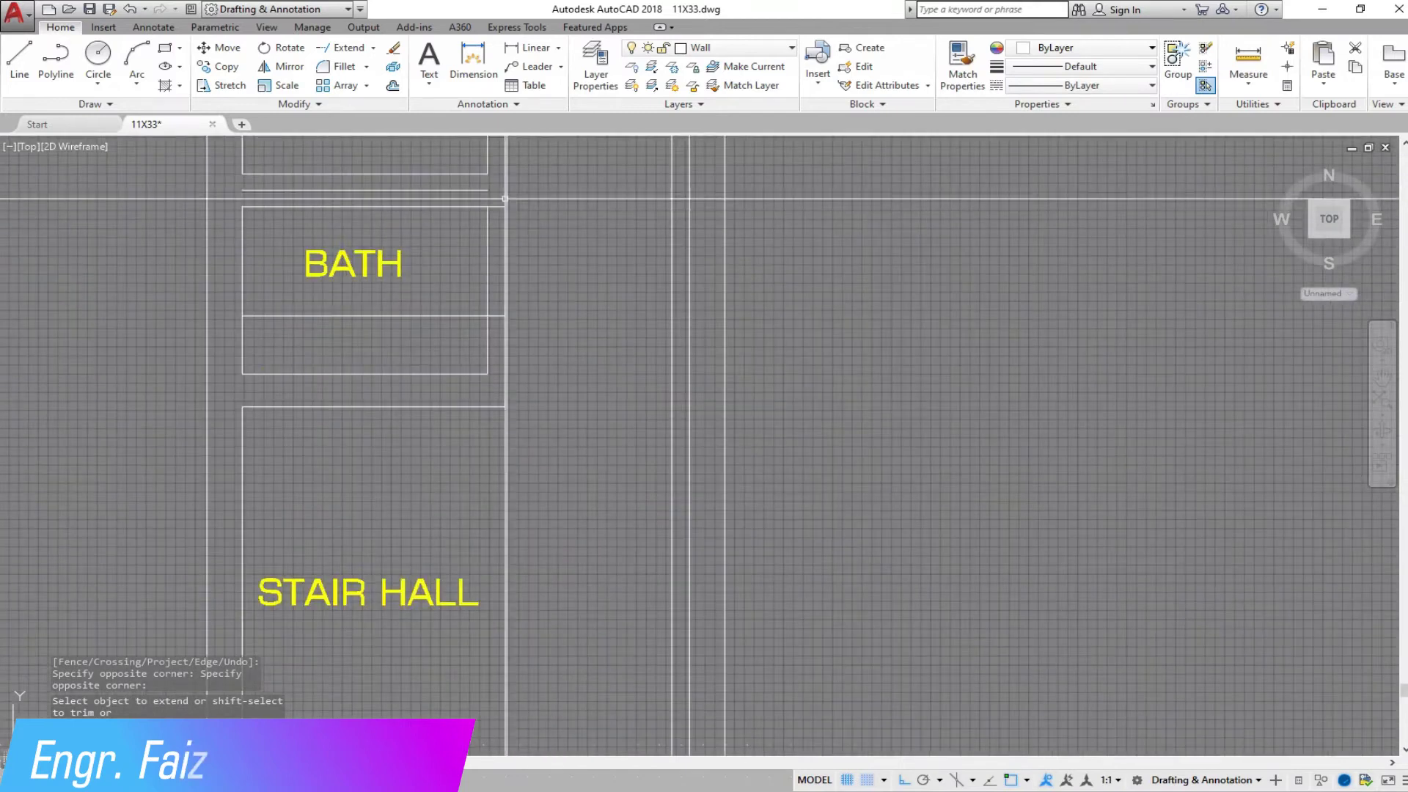
{"action": "scroll", "coordinate": [359, 132], "scroll_direction": "up", "scroll_amount": 4}
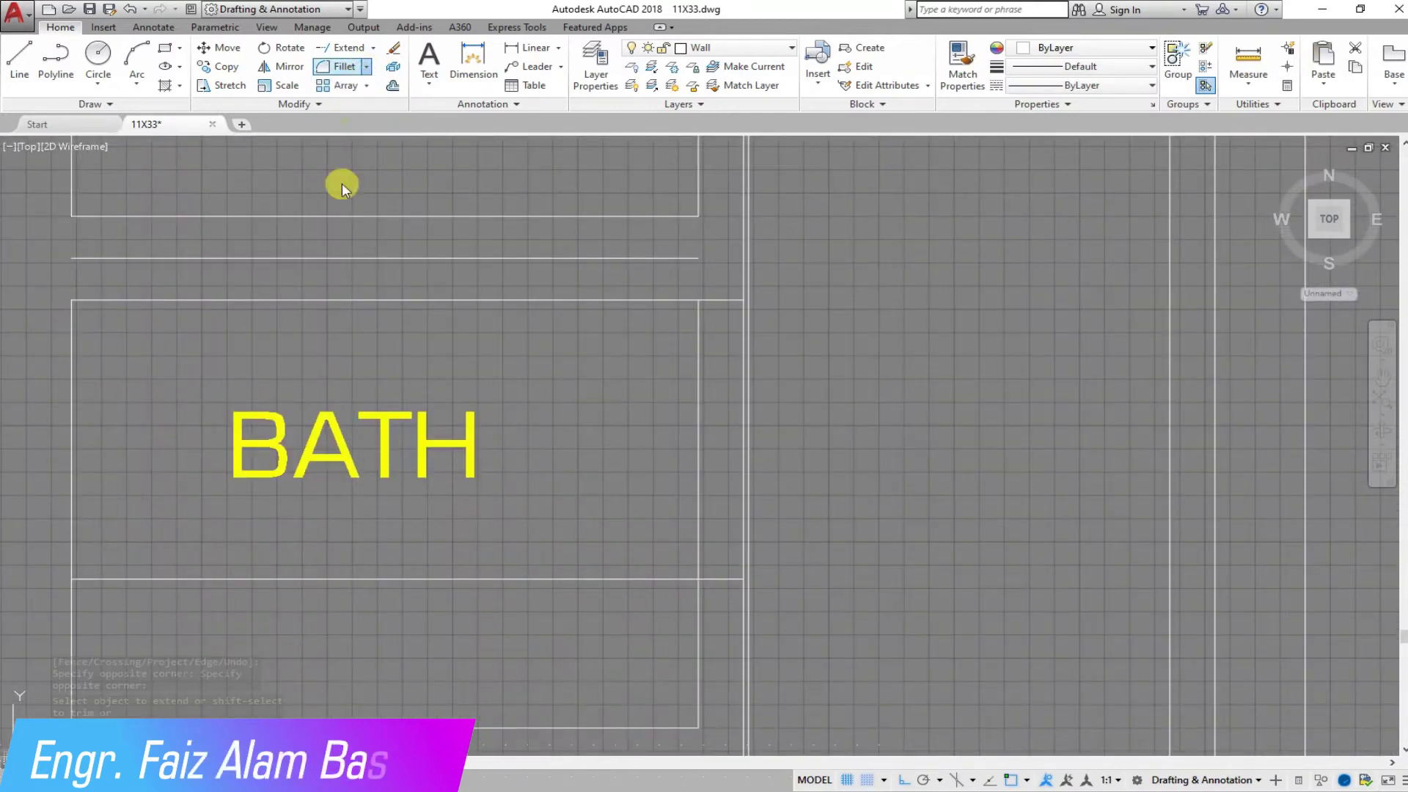
Trim door openings into the bath and kitchen walls with crossing windows.
{"action": "right_click", "coordinate": [272, 277]}
{"action": "key", "text": "Escape"}
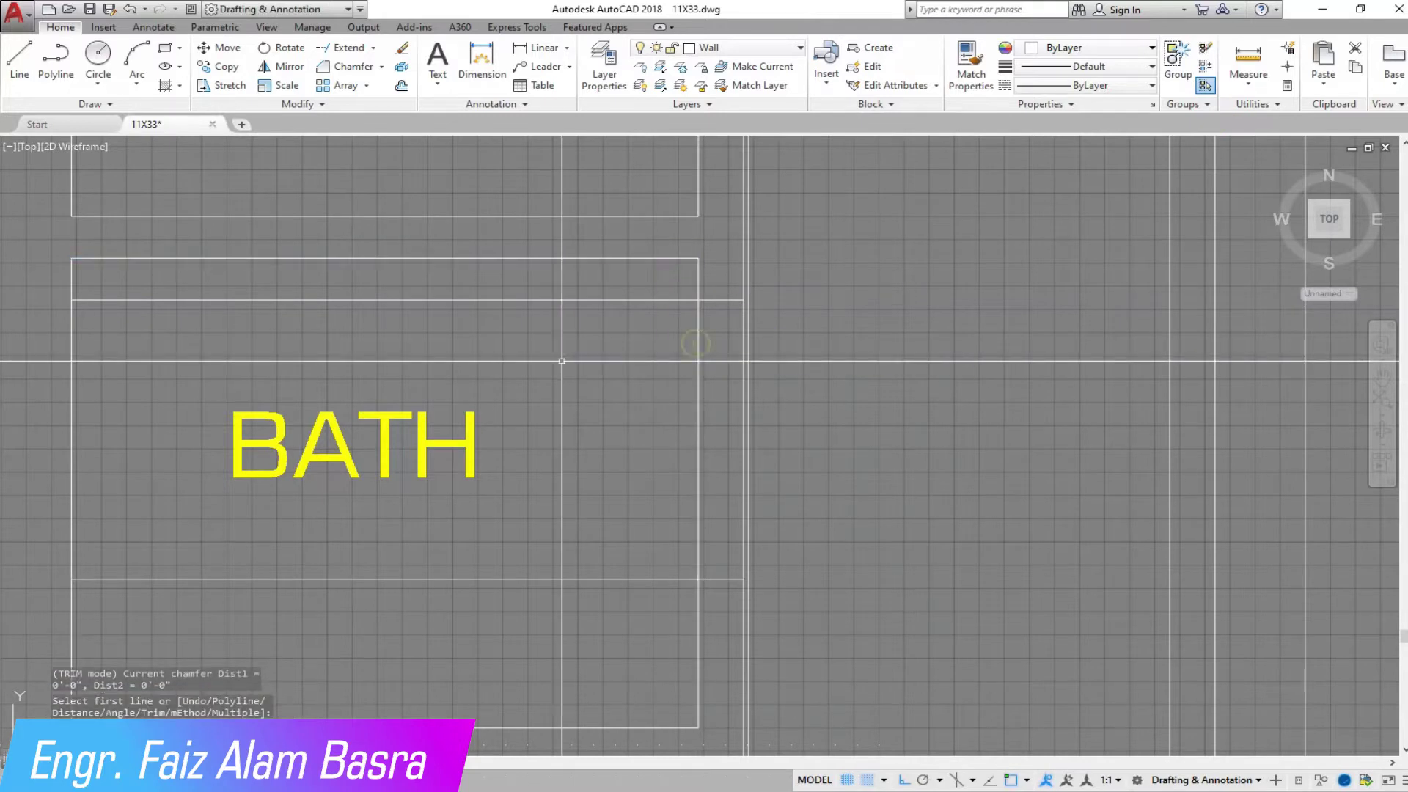
{"action": "scroll", "coordinate": [561, 361], "scroll_direction": "down", "scroll_amount": 2}
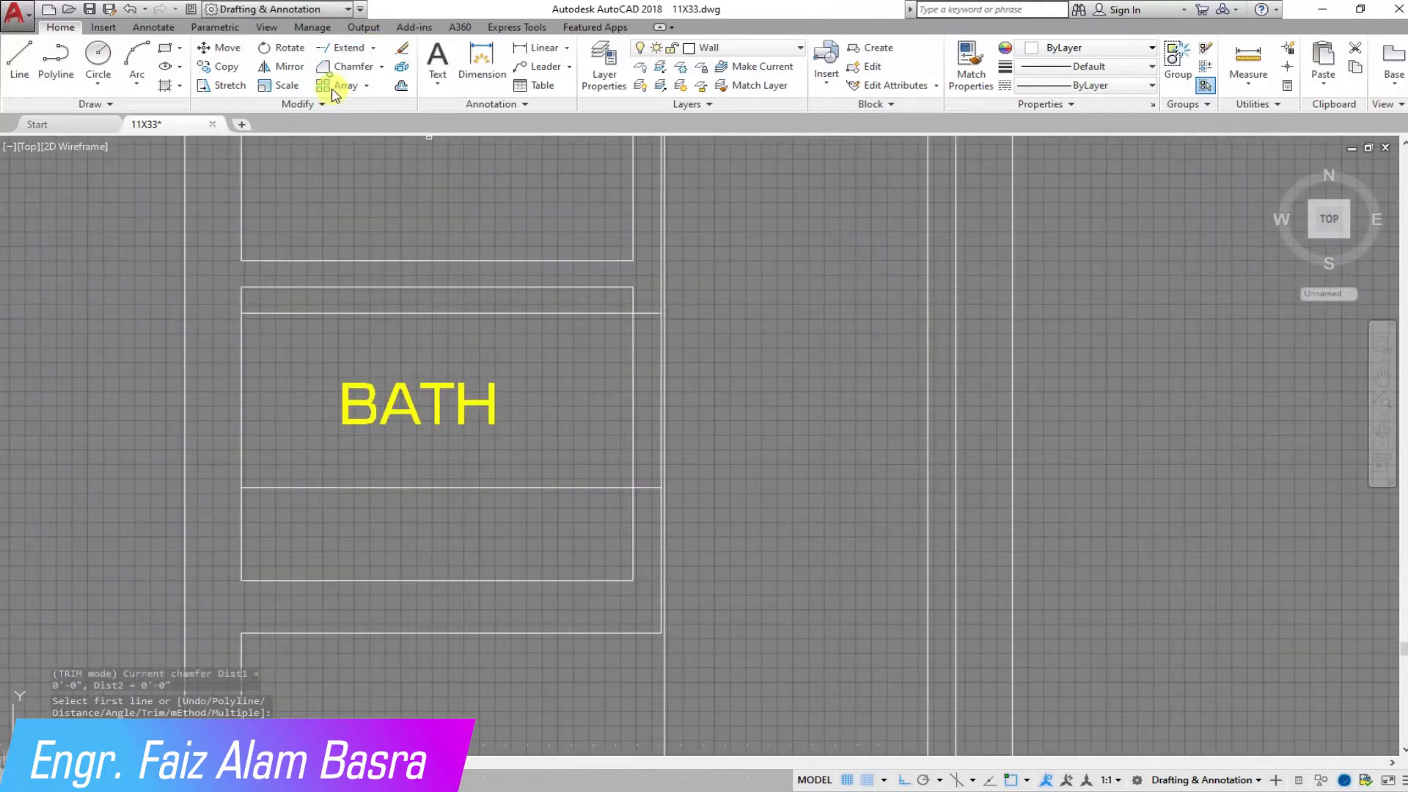
{"action": "left_click", "coordinate": [607, 538]}
{"action": "scroll", "coordinate": [710, 388], "scroll_direction": "up", "scroll_amount": 1}
{"action": "left_click", "coordinate": [384, 345]}
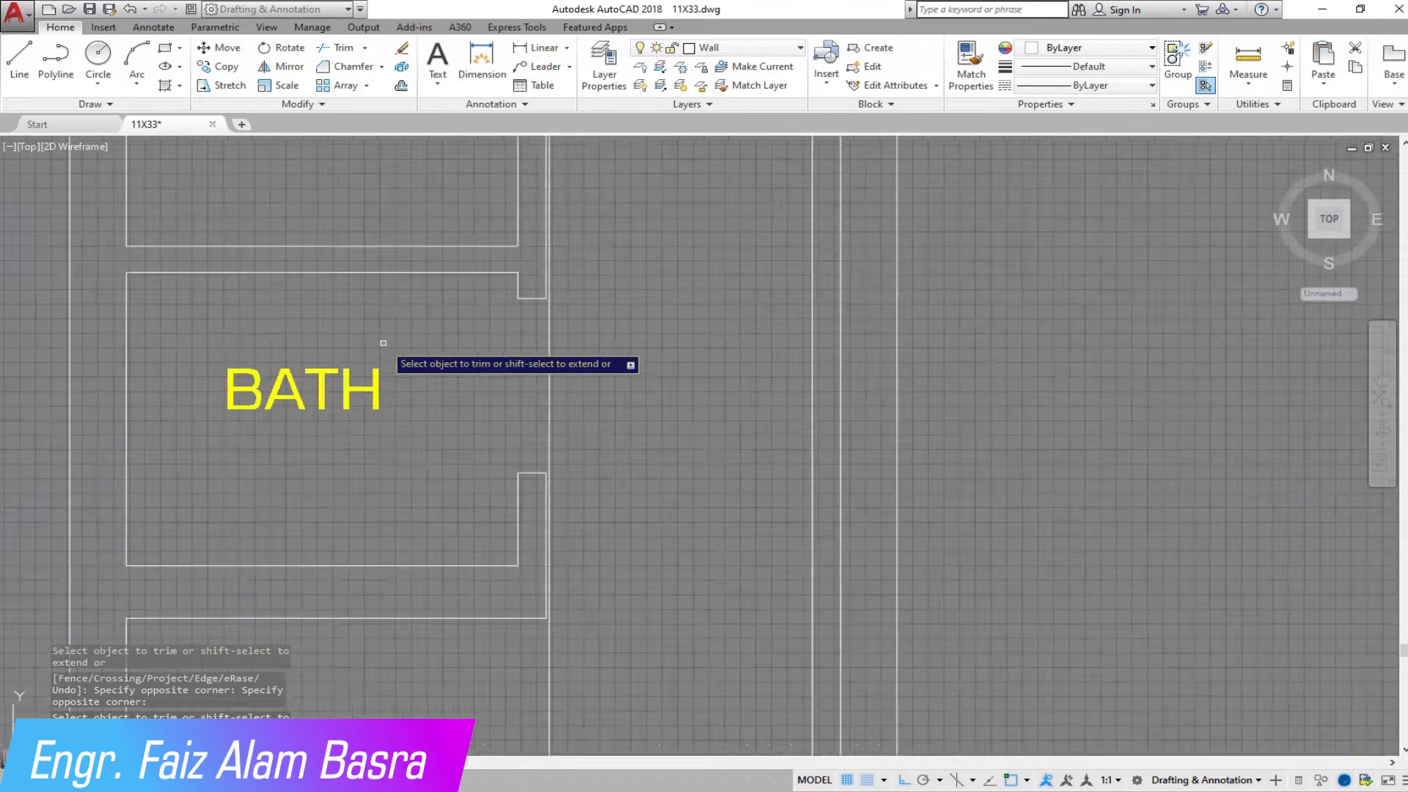
{"action": "scroll", "coordinate": [449, 229], "scroll_direction": "down", "scroll_amount": 1}
{"action": "scroll", "coordinate": [449, 228], "scroll_direction": "up", "scroll_amount": 1}
{"action": "left_click", "coordinate": [462, 323]}
{"action": "scroll", "coordinate": [469, 341], "scroll_direction": "down", "scroll_amount": 1}
{"action": "left_click", "coordinate": [478, 393]}
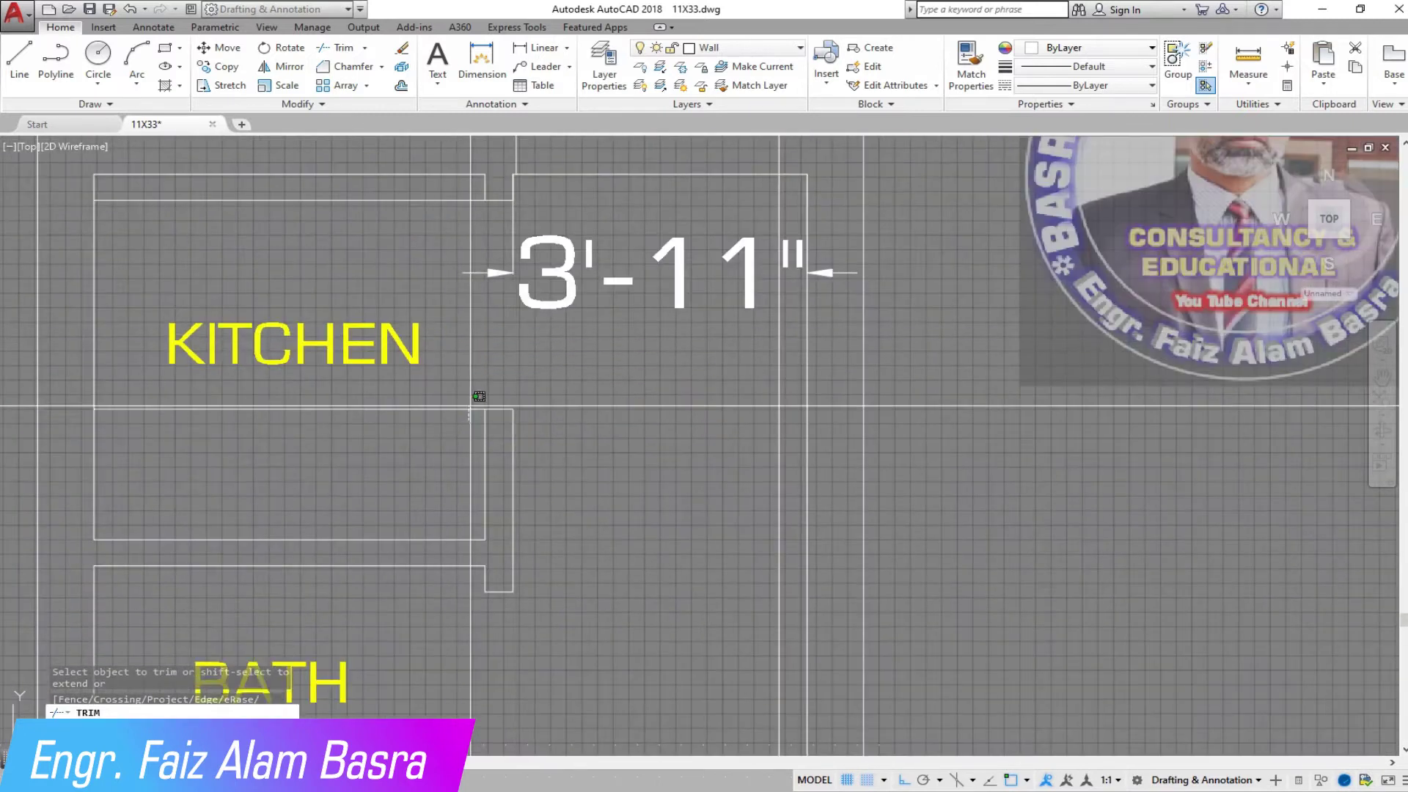
Offset a short wall line 42 units and trim the stair hall door opening.
{"action": "middle_click_drag", "start_coordinate": [588, 237], "coordinate": [552, 379]}
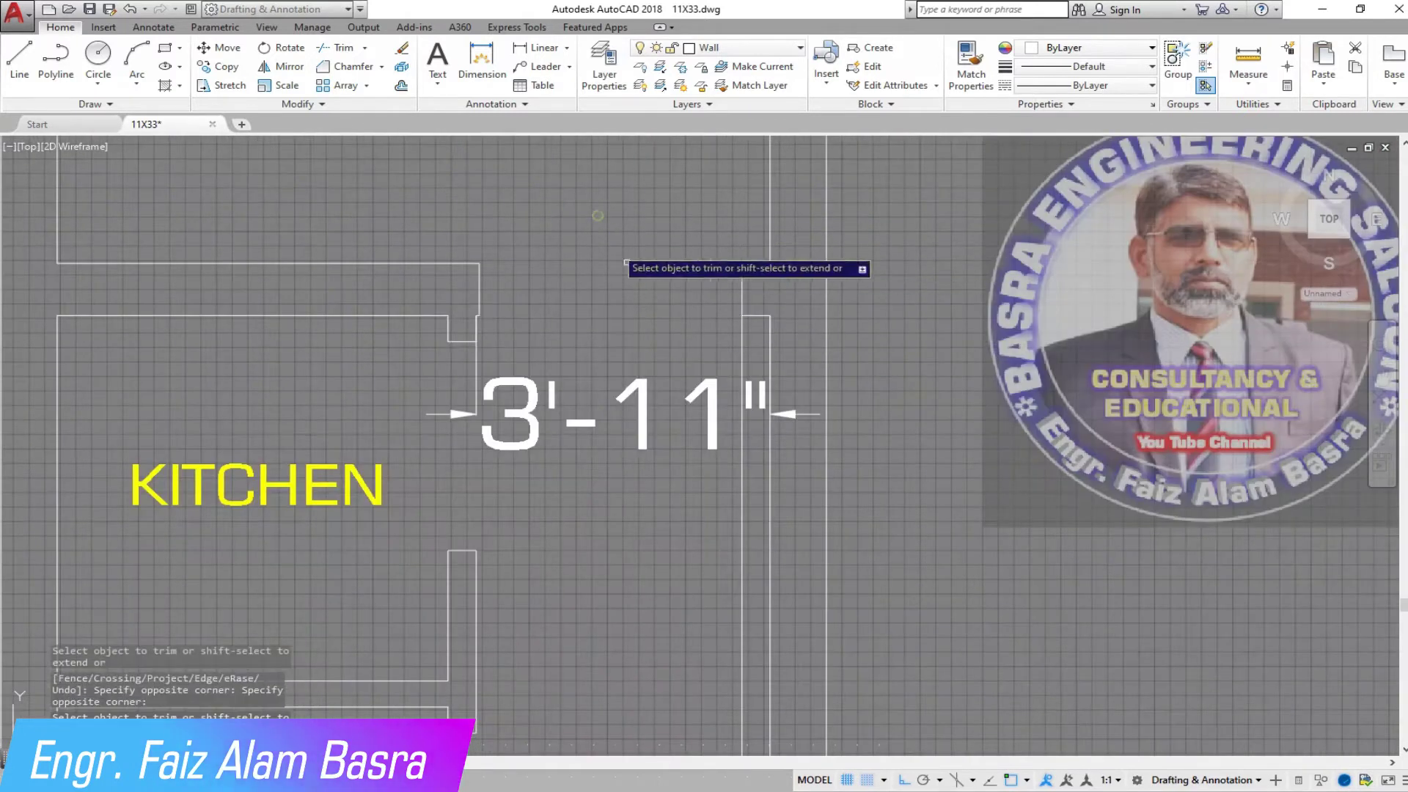
{"action": "scroll", "coordinate": [629, 465], "scroll_direction": "down", "scroll_amount": 3}
{"action": "scroll", "coordinate": [880, 624], "scroll_direction": "down", "scroll_amount": 1}
{"action": "scroll", "coordinate": [685, 598], "scroll_direction": "up", "scroll_amount": 2}
{"action": "scroll", "coordinate": [683, 518], "scroll_direction": "up", "scroll_amount": 2}
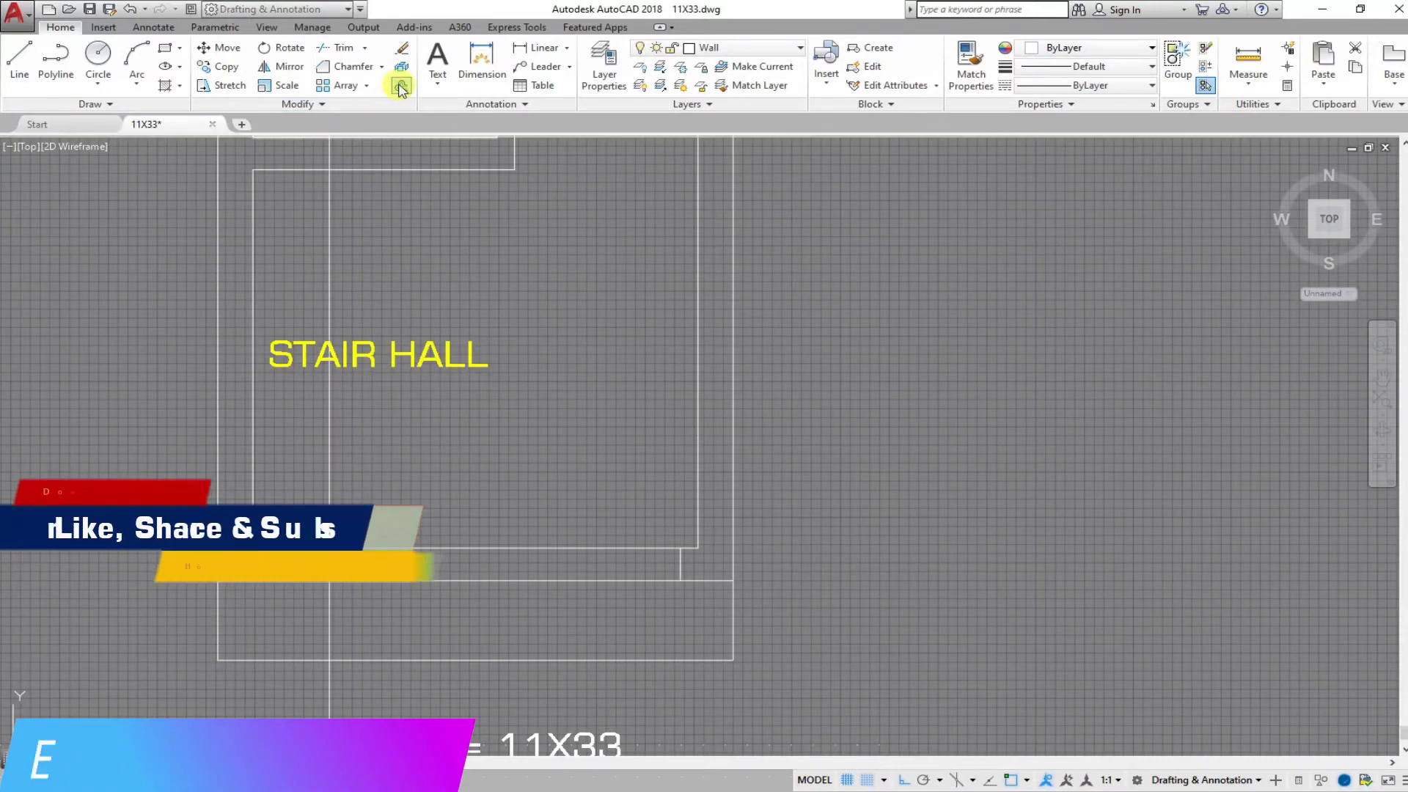
{"action": "left_click", "coordinate": [682, 567]}
{"action": "left_click", "coordinate": [595, 543]}
{"action": "right_click", "coordinate": [591, 479]}
{"action": "left_click", "coordinate": [598, 481]}
{"action": "right_click", "coordinate": [559, 474]}
{"action": "scroll", "coordinate": [565, 477], "scroll_direction": "down", "scroll_amount": 4}
{"action": "scroll", "coordinate": [643, 414], "scroll_direction": "up", "scroll_amount": 2}
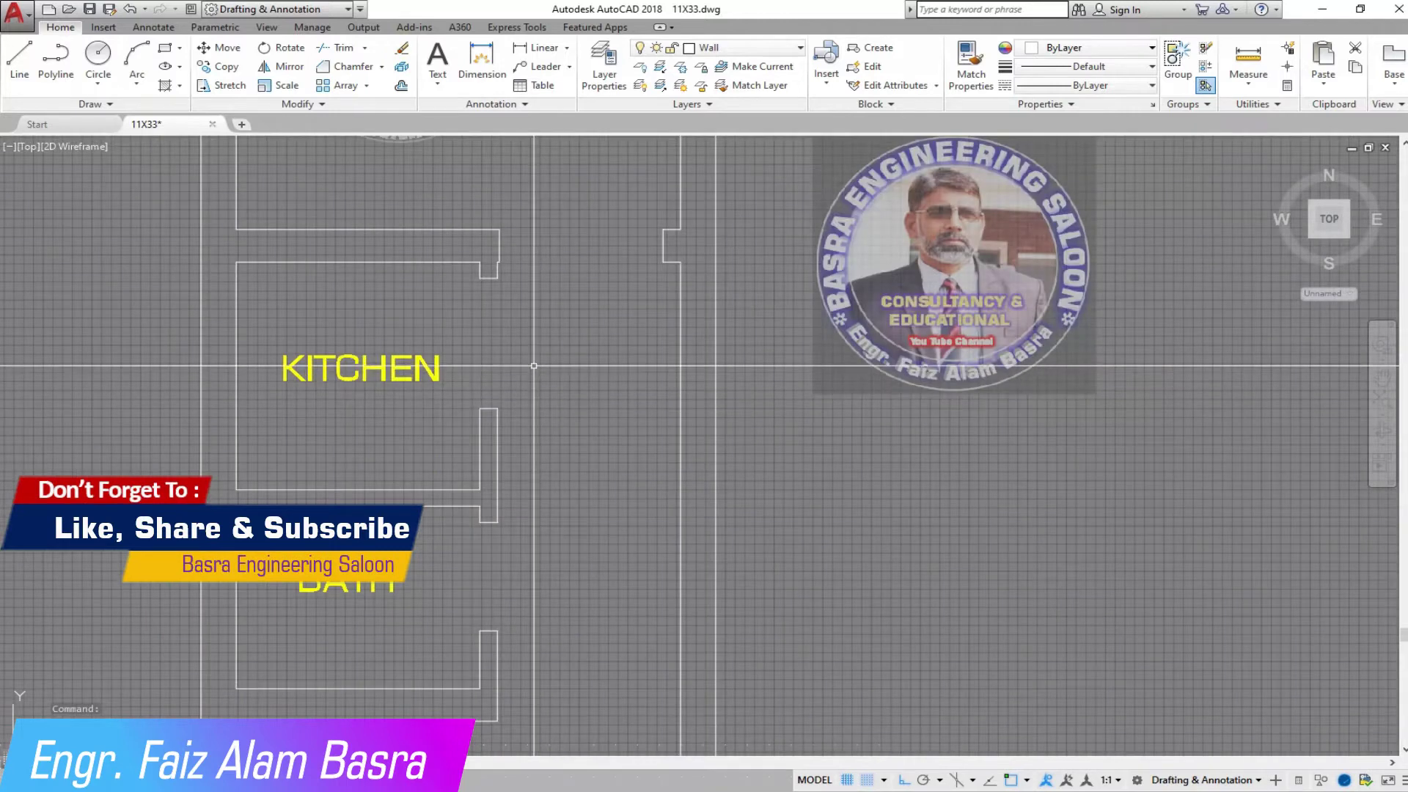
{"action": "scroll", "coordinate": [534, 366], "scroll_direction": "down", "scroll_amount": 2}
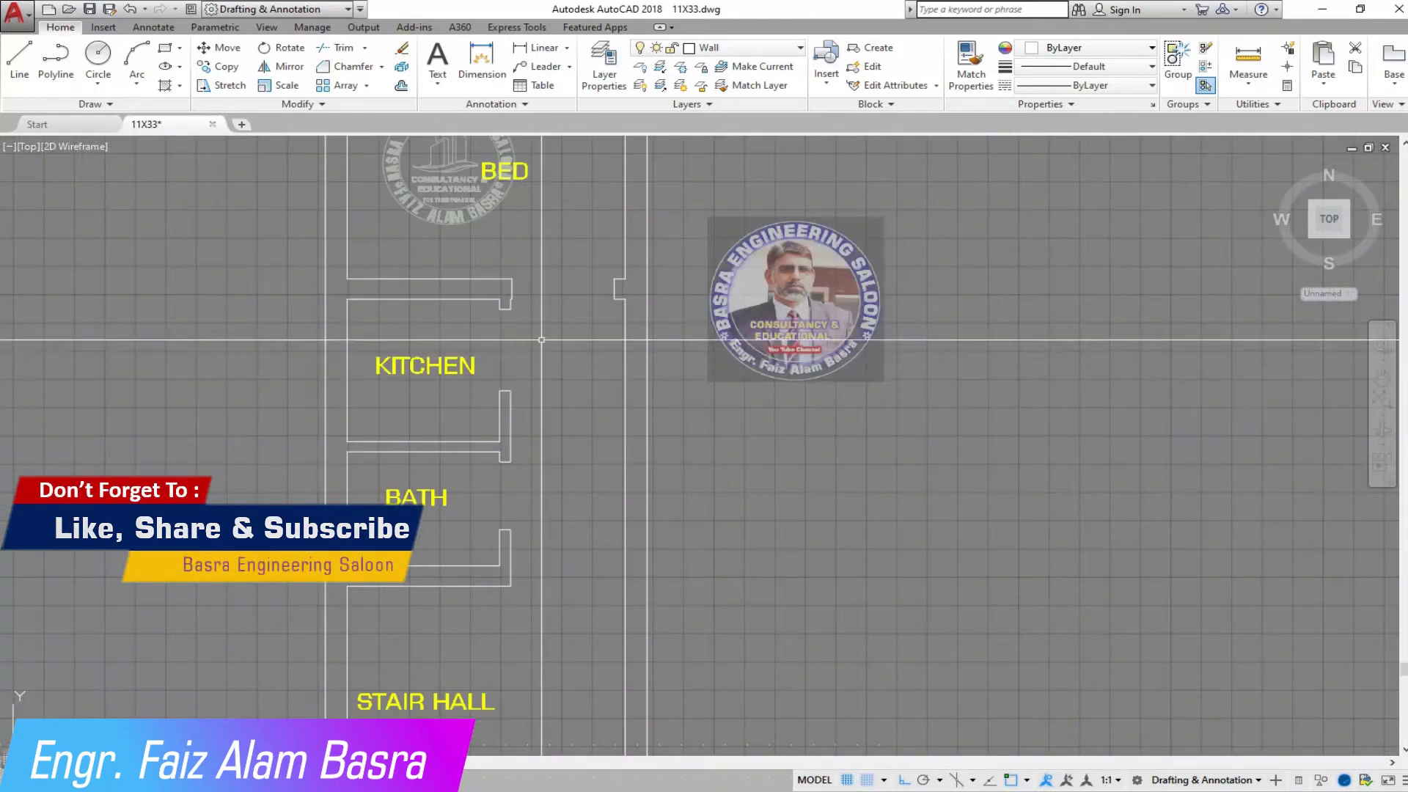
{"action": "scroll", "coordinate": [517, 344], "scroll_direction": "up", "scroll_amount": 2}
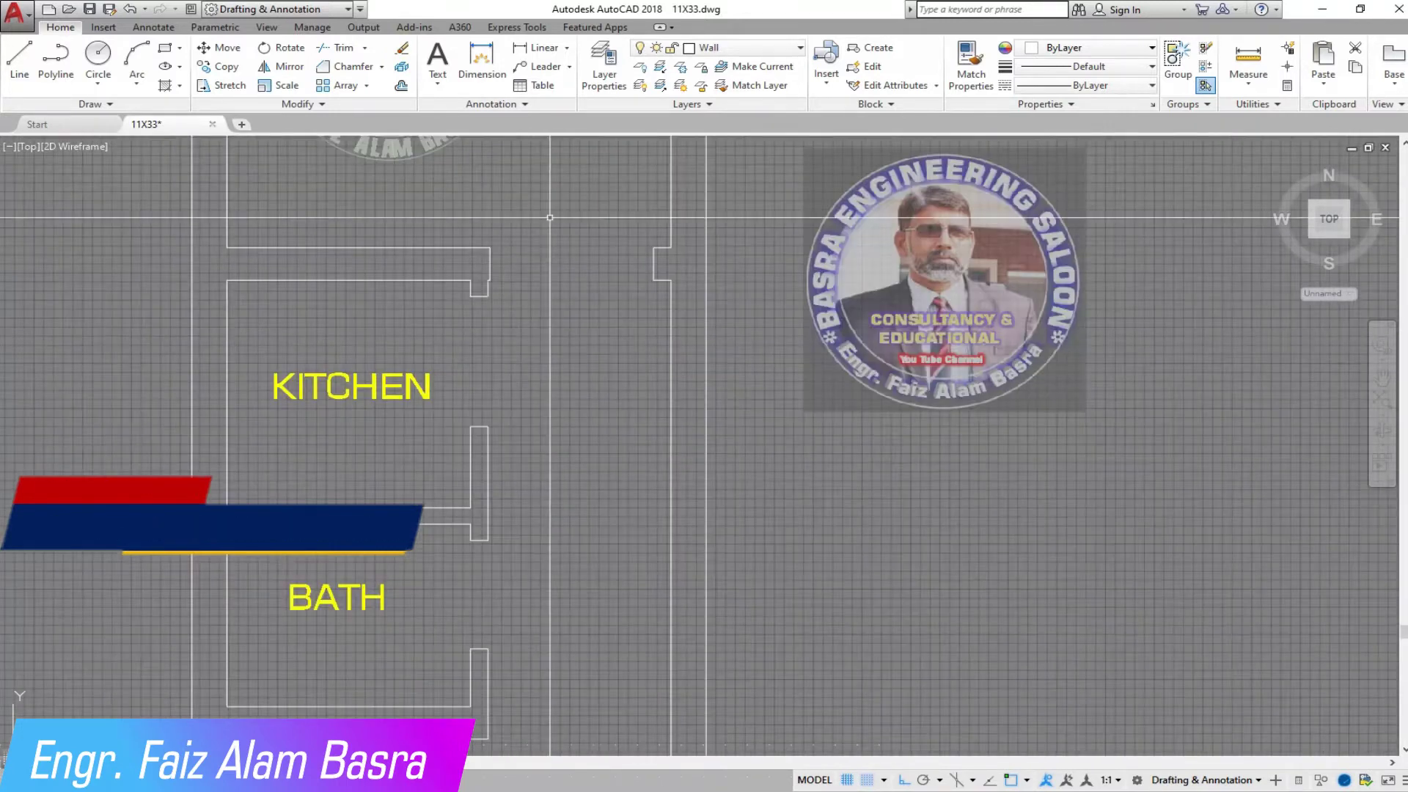
Dimension the opening at 3'-11" and stretch its wall lines to widen it.
{"action": "left_click", "coordinate": [539, 47]}
{"action": "left_click", "coordinate": [487, 540]}
{"action": "left_click", "coordinate": [671, 543]}
{"action": "left_click", "coordinate": [287, 87]}
{"action": "scroll", "coordinate": [513, 477], "scroll_direction": "down", "scroll_amount": 2}
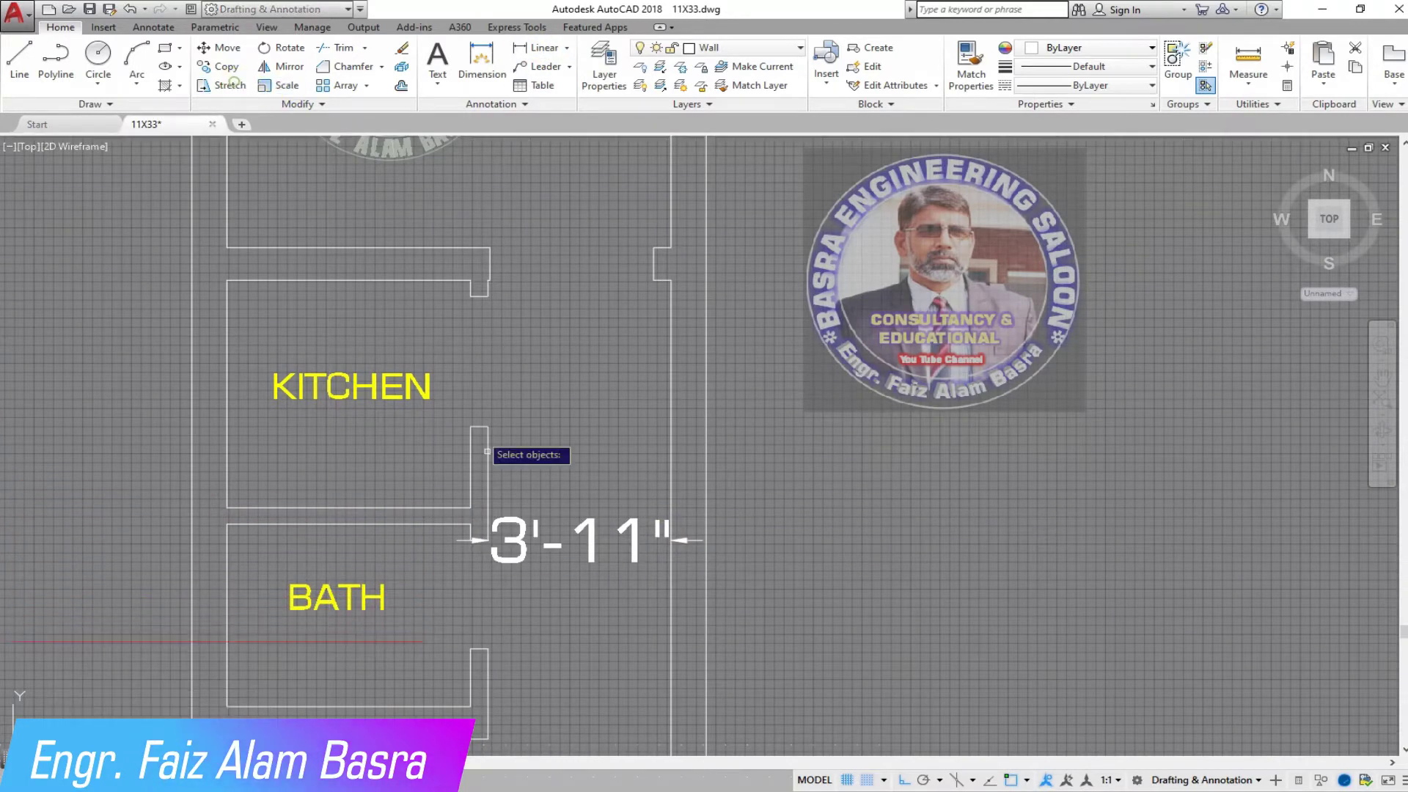
{"action": "left_click", "coordinate": [528, 609]}
{"action": "scroll", "coordinate": [446, 284], "scroll_direction": "up", "scroll_amount": 5}
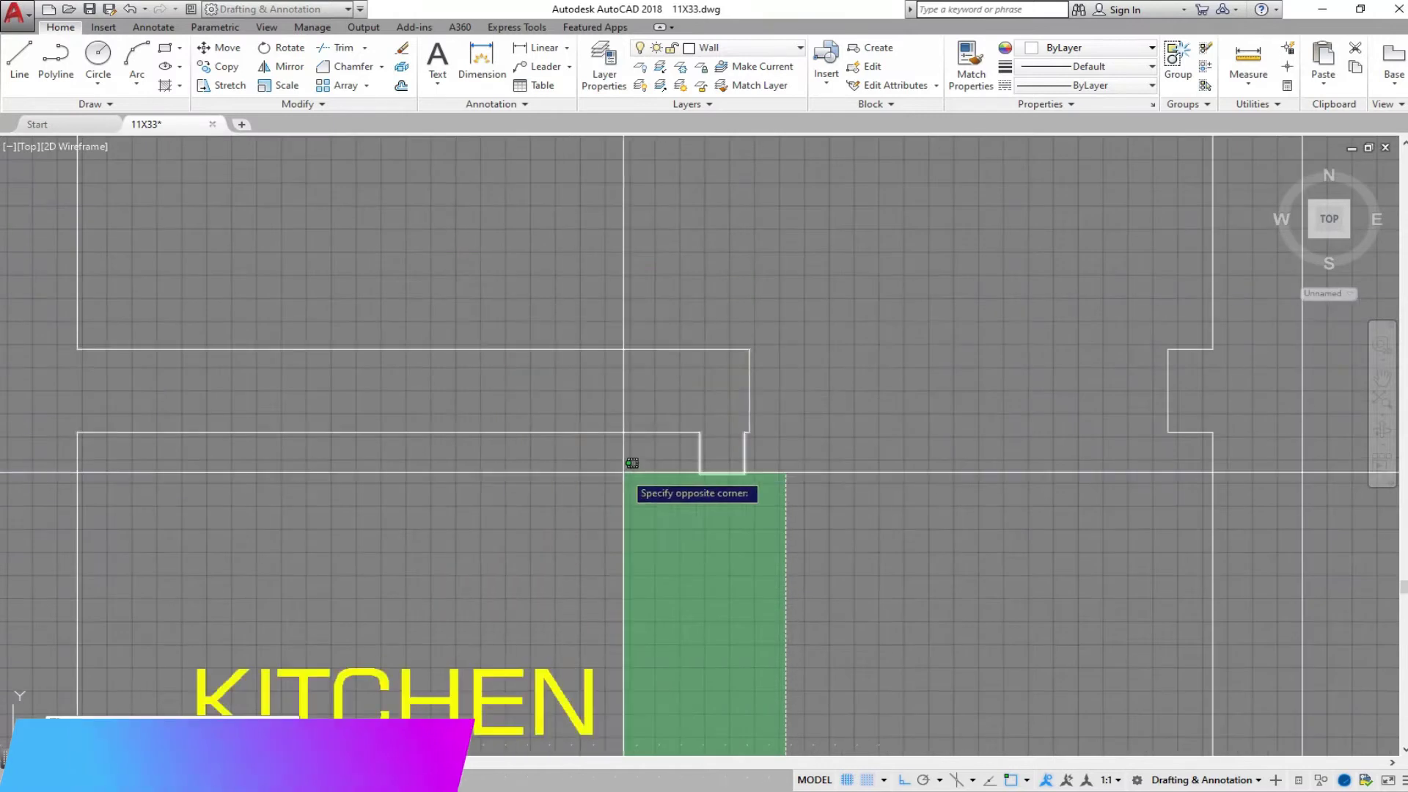
{"action": "key", "text": "Return"}
{"action": "left_click", "coordinate": [797, 262]}
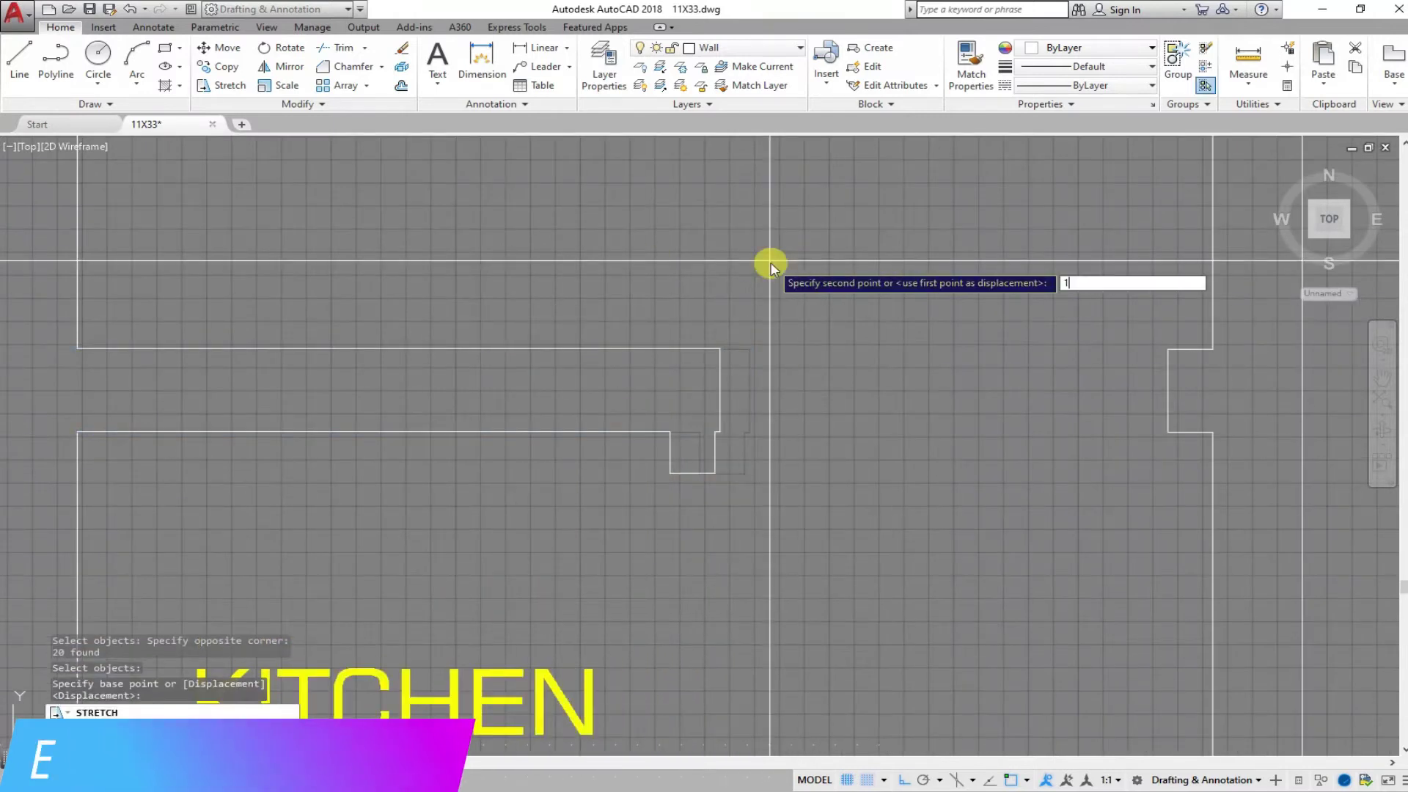
{"action": "key", "text": "Return"}
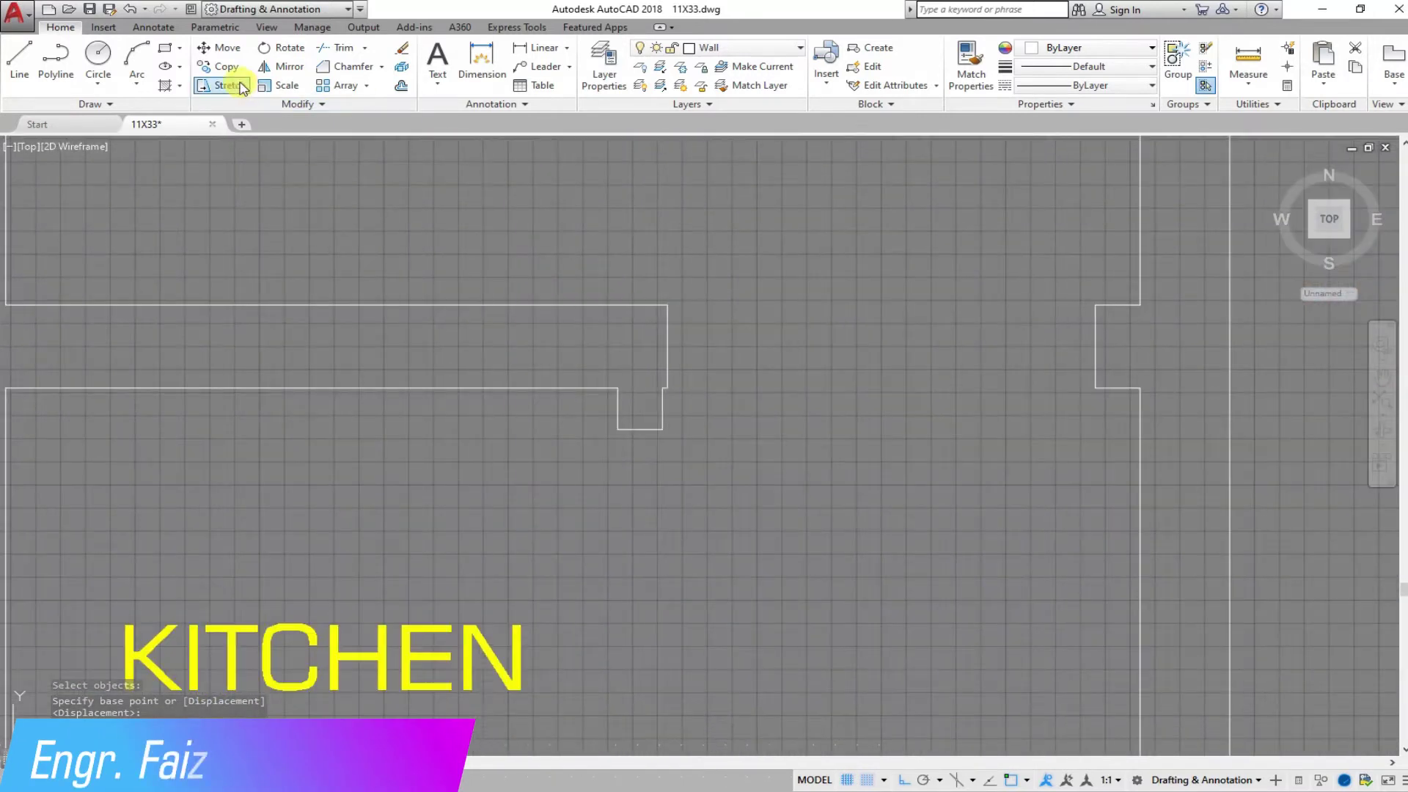
Stretch the opening's other edge with a window selection to finish sizing it.
{"action": "left_click", "coordinate": [242, 86]}
{"action": "left_click", "coordinate": [465, 409]}
{"action": "left_click", "coordinate": [393, 179]}
{"action": "key", "text": "Return"}
{"action": "left_click", "coordinate": [470, 234]}
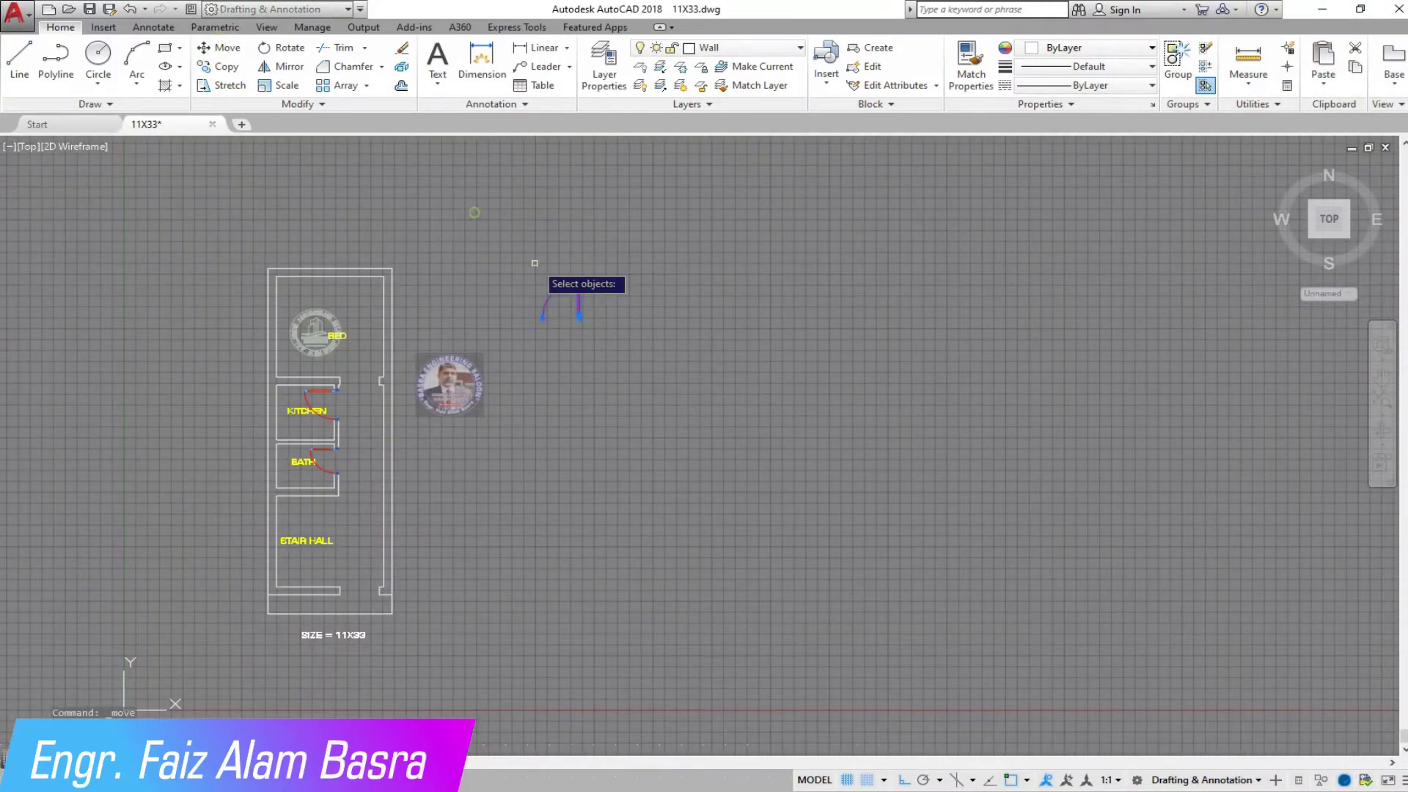
Copy the swing door 20' straight down into the stair hall entrance.
{"action": "scroll", "coordinate": [560, 321], "scroll_direction": "up", "scroll_amount": 5}
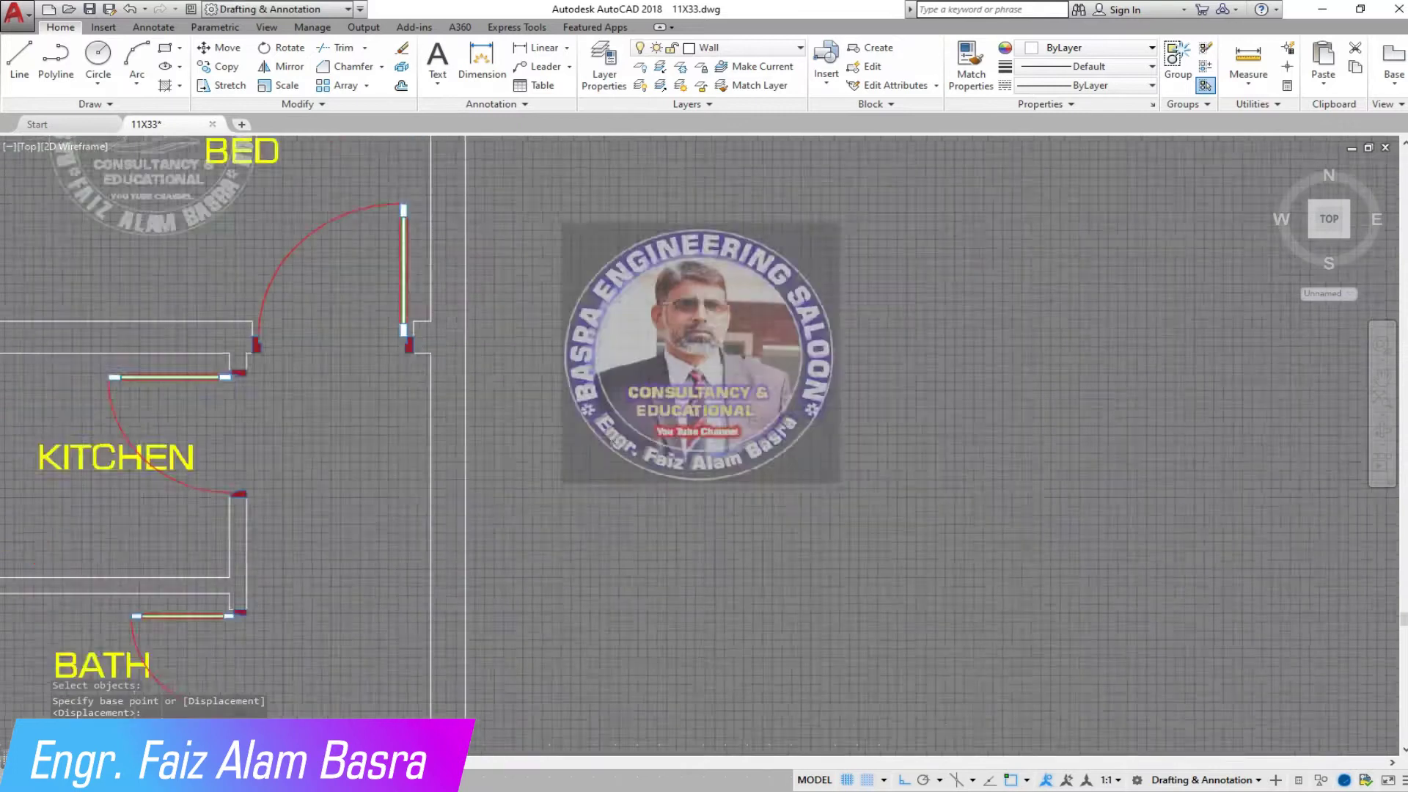
{"action": "scroll", "coordinate": [390, 325], "scroll_direction": "down", "scroll_amount": 2}
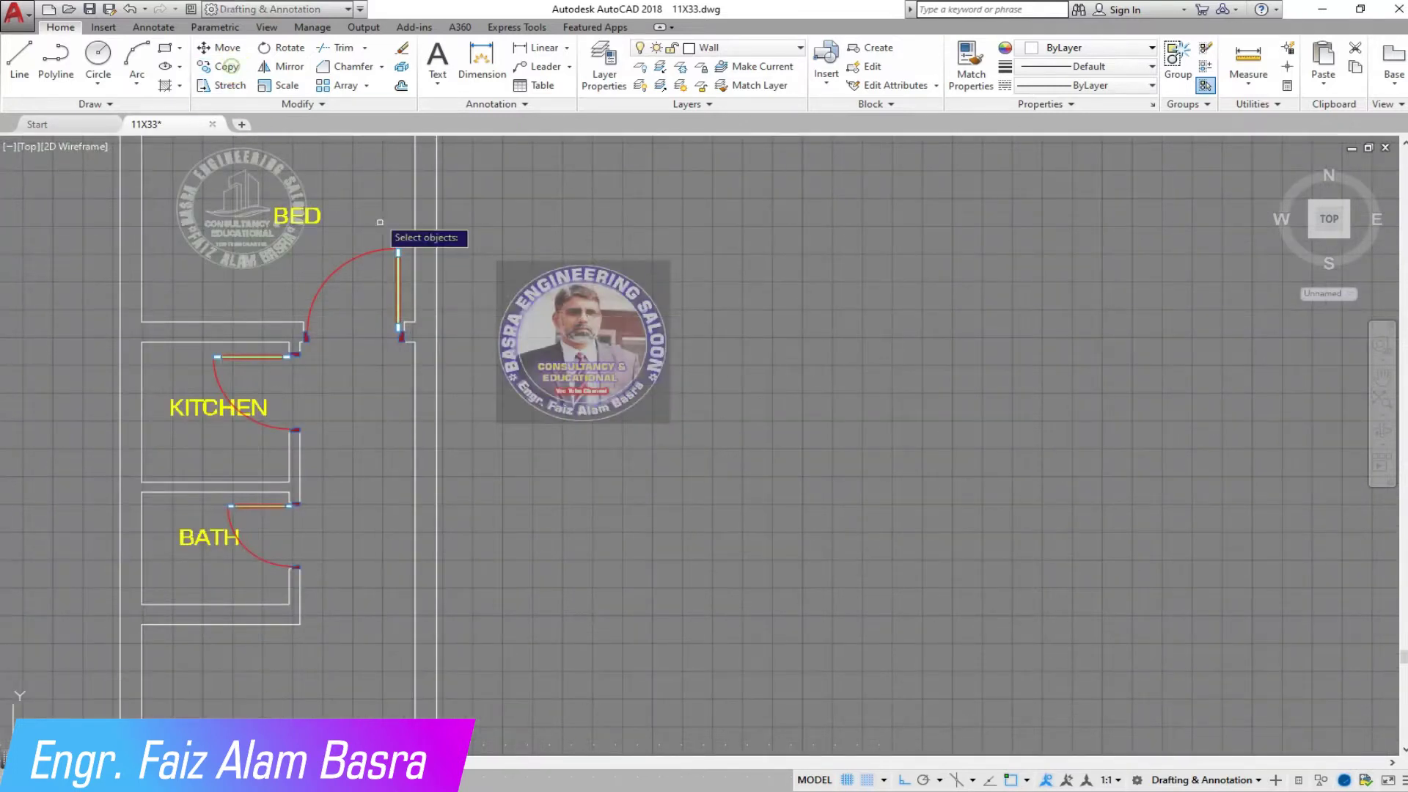
{"action": "scroll", "coordinate": [415, 312], "scroll_direction": "up", "scroll_amount": 4}
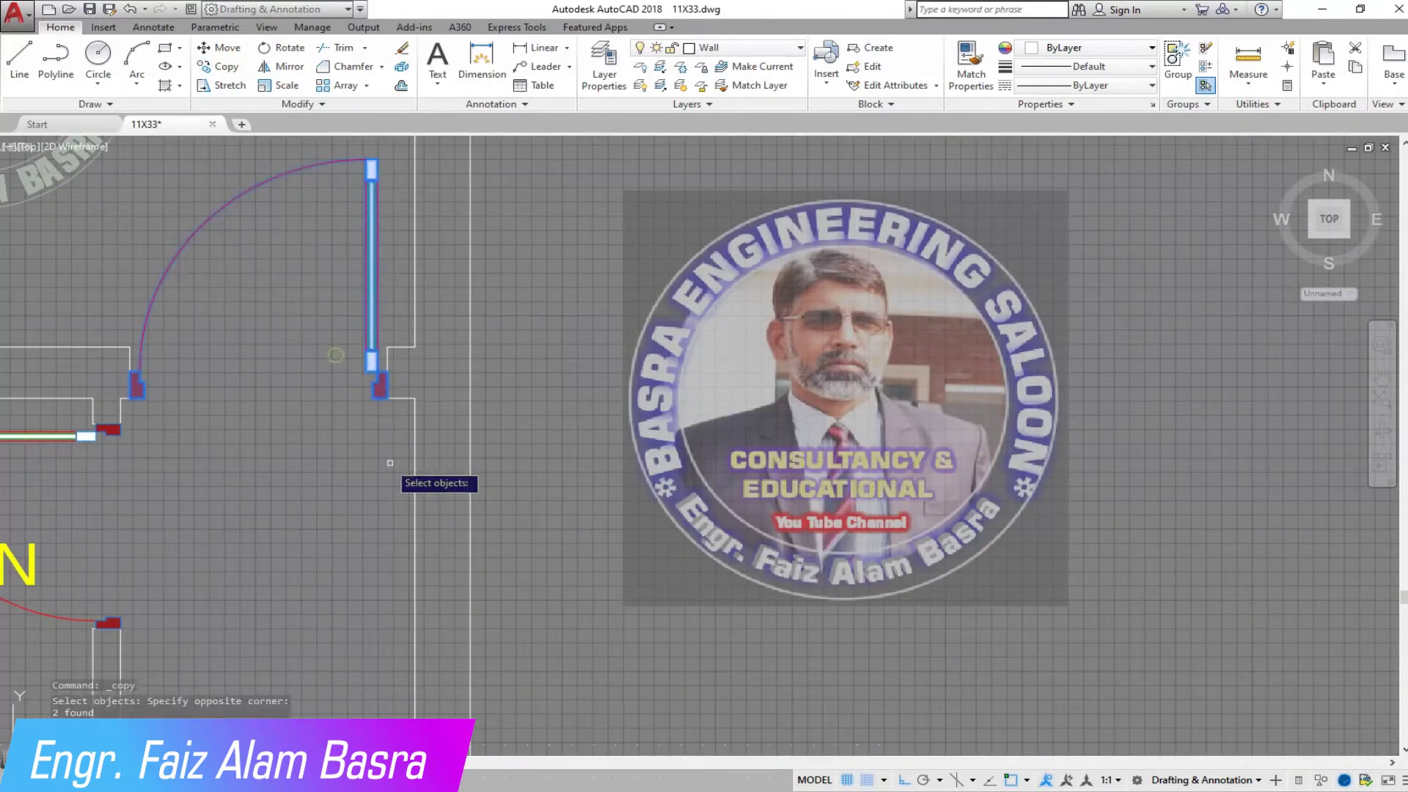
{"action": "scroll", "coordinate": [396, 327], "scroll_direction": "down", "scroll_amount": 4}
{"action": "scroll", "coordinate": [316, 487], "scroll_direction": "up", "scroll_amount": 4}
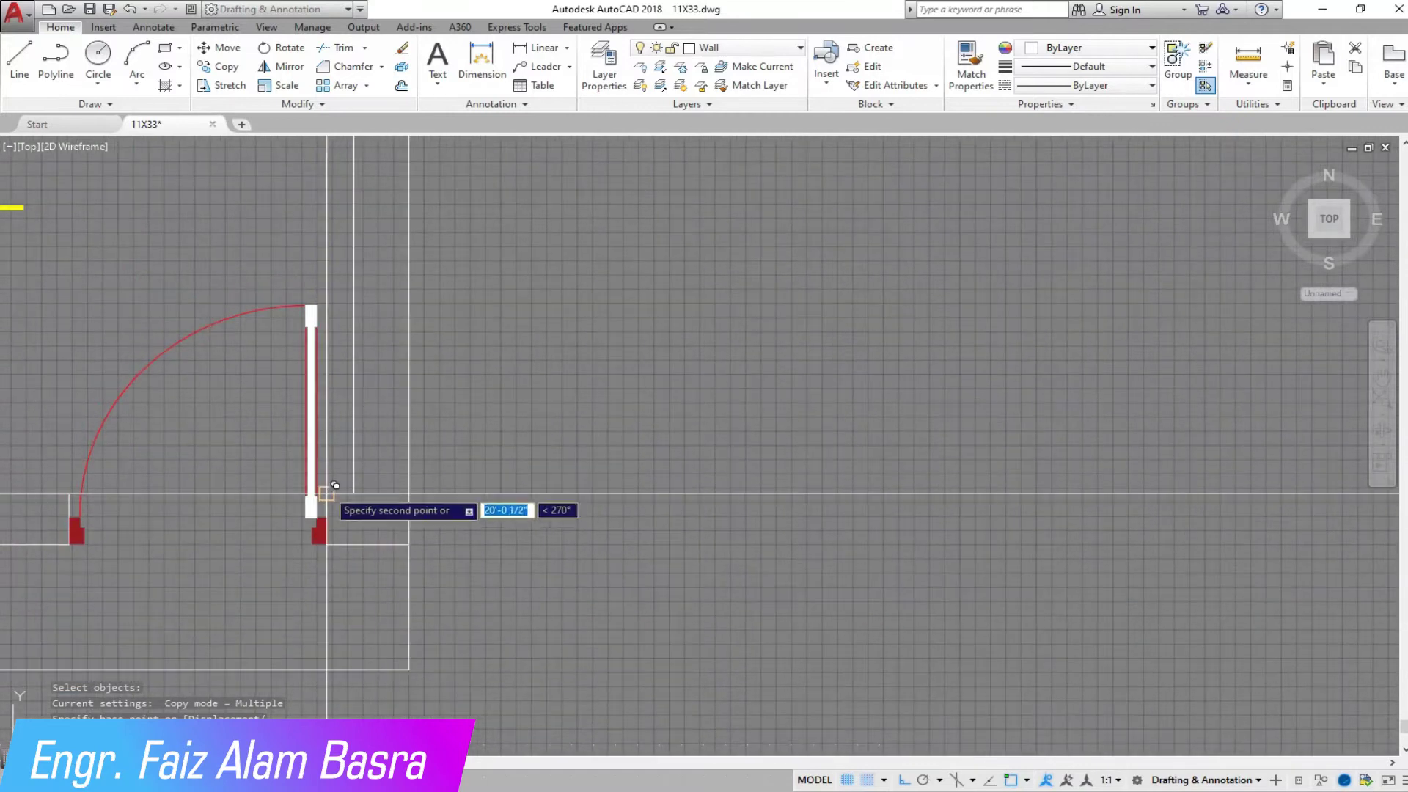
{"action": "scroll", "coordinate": [597, 506], "scroll_direction": "down", "scroll_amount": 4}
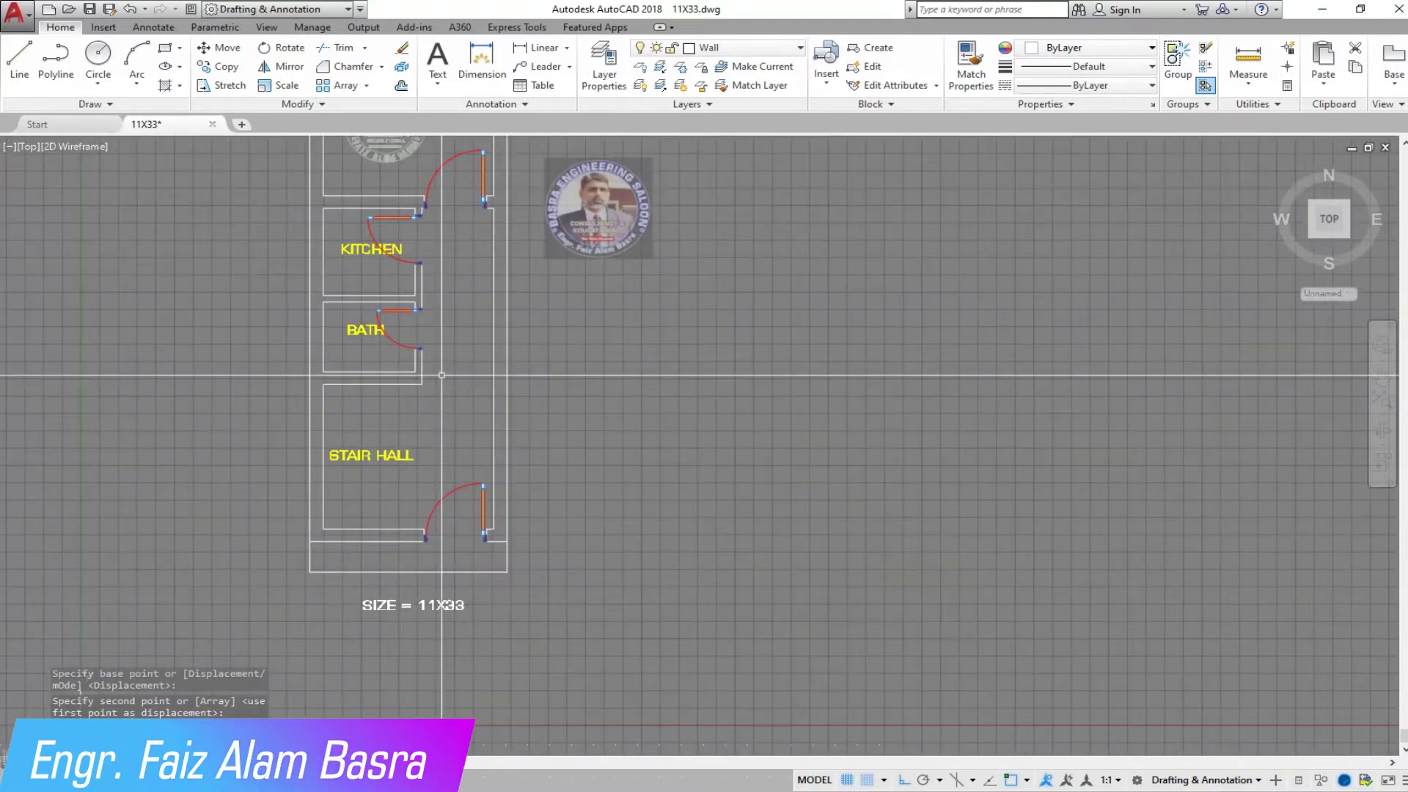
{"action": "left_click", "coordinate": [494, 270]}
{"action": "scroll", "coordinate": [448, 481], "scroll_direction": "up", "scroll_amount": 3}
{"action": "scroll", "coordinate": [449, 477], "scroll_direction": "down", "scroll_amount": 2}
{"action": "scroll", "coordinate": [388, 469], "scroll_direction": "down", "scroll_amount": 2}
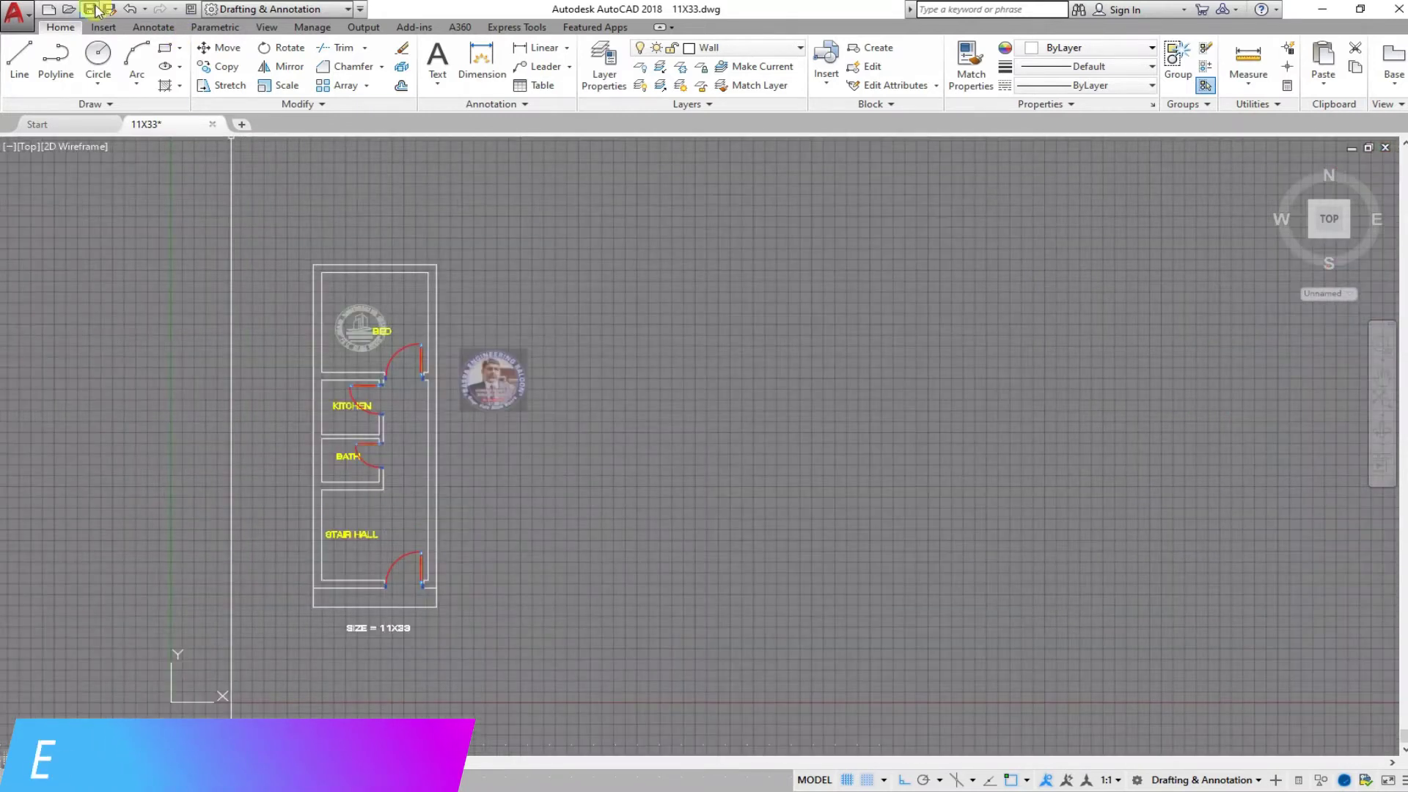
{"action": "left_click", "coordinate": [230, 68]}
{"action": "scroll", "coordinate": [381, 330], "scroll_direction": "down", "scroll_amount": 1}
{"action": "scroll", "coordinate": [288, 325], "scroll_direction": "down", "scroll_amount": 1}
Select the tall cabinet and small blocks for copying, then cancel the copy.
{"action": "scroll", "coordinate": [1191, 317], "scroll_direction": "up", "scroll_amount": 3}
{"action": "scroll", "coordinate": [1227, 291], "scroll_direction": "up", "scroll_amount": 3}
{"action": "scroll", "coordinate": [997, 331], "scroll_direction": "up", "scroll_amount": 3}
{"action": "scroll", "coordinate": [1210, 324], "scroll_direction": "up", "scroll_amount": 3}
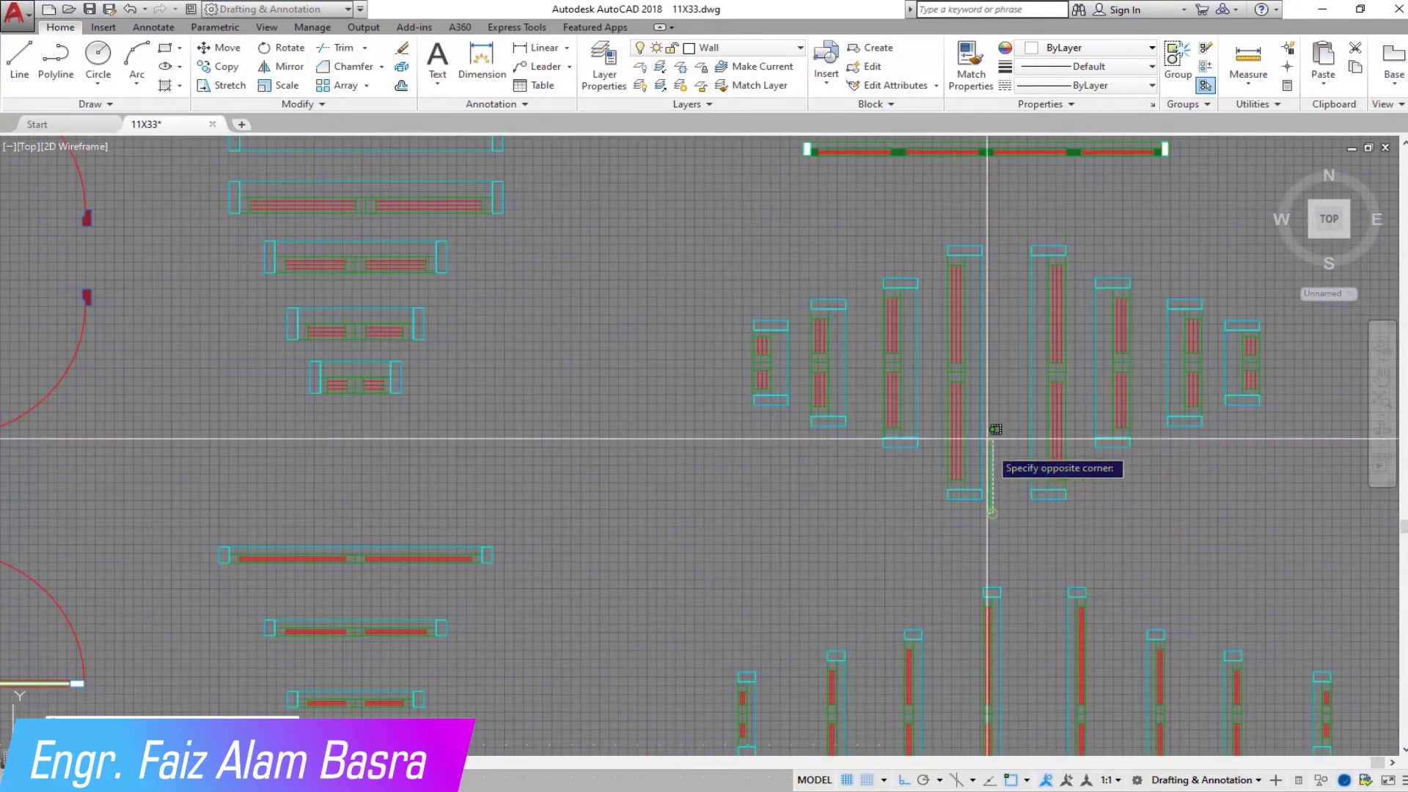
{"action": "left_click", "coordinate": [946, 234]}
{"action": "left_click", "coordinate": [803, 420]}
{"action": "left_click", "coordinate": [752, 315]}
{"action": "key", "text": "Return"}
{"action": "scroll", "coordinate": [791, 369], "scroll_direction": "down", "scroll_amount": 3}
{"action": "left_click", "coordinate": [910, 396]}
{"action": "scroll", "coordinate": [946, 382], "scroll_direction": "down", "scroll_amount": 4}
{"action": "scroll", "coordinate": [958, 377], "scroll_direction": "down", "scroll_amount": 2}
{"action": "scroll", "coordinate": [324, 411], "scroll_direction": "up", "scroll_amount": 5}
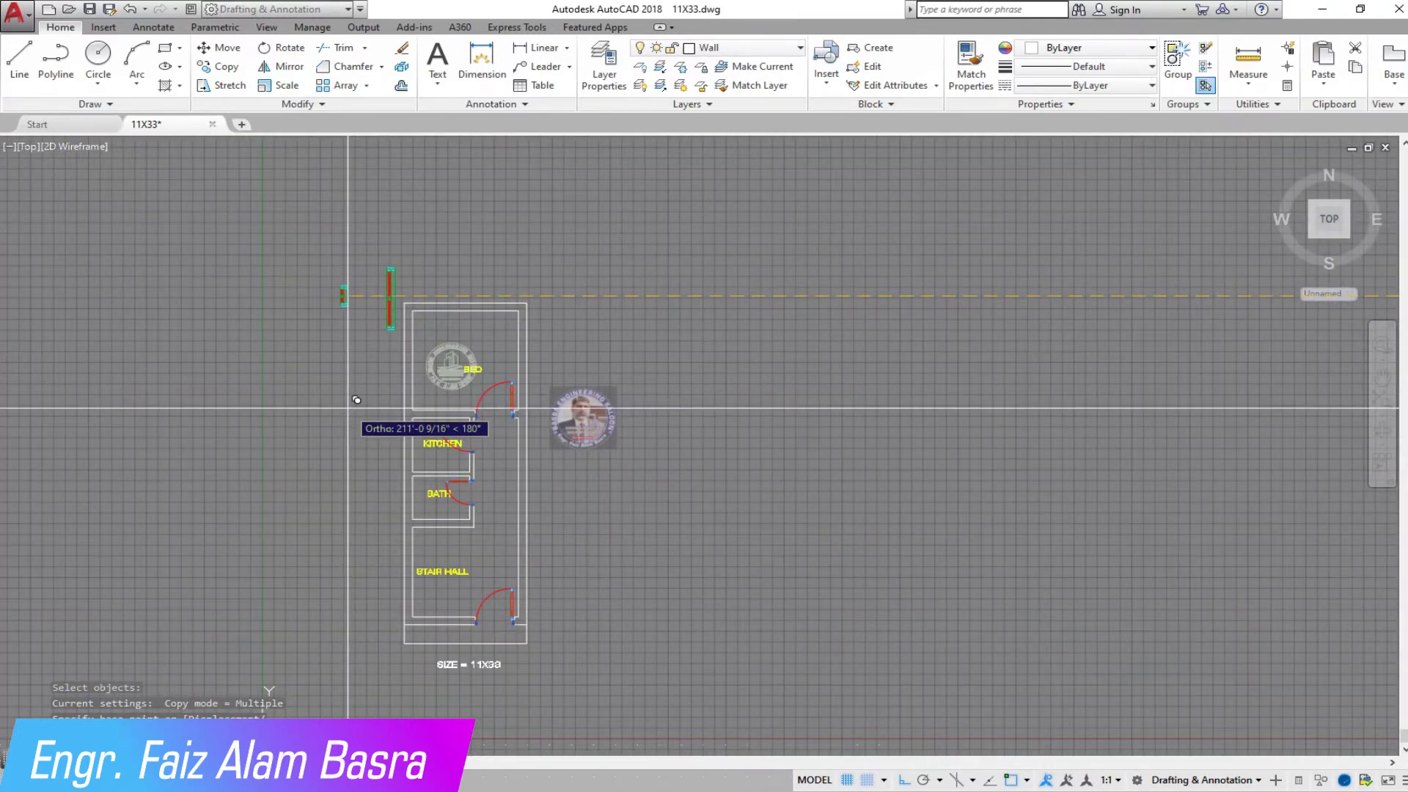
{"action": "key", "text": "Escape"}
Start copying a single furniture block, then cancel again.
{"action": "scroll", "coordinate": [363, 294], "scroll_direction": "up", "scroll_amount": 4}
{"action": "left_click", "coordinate": [227, 66]}
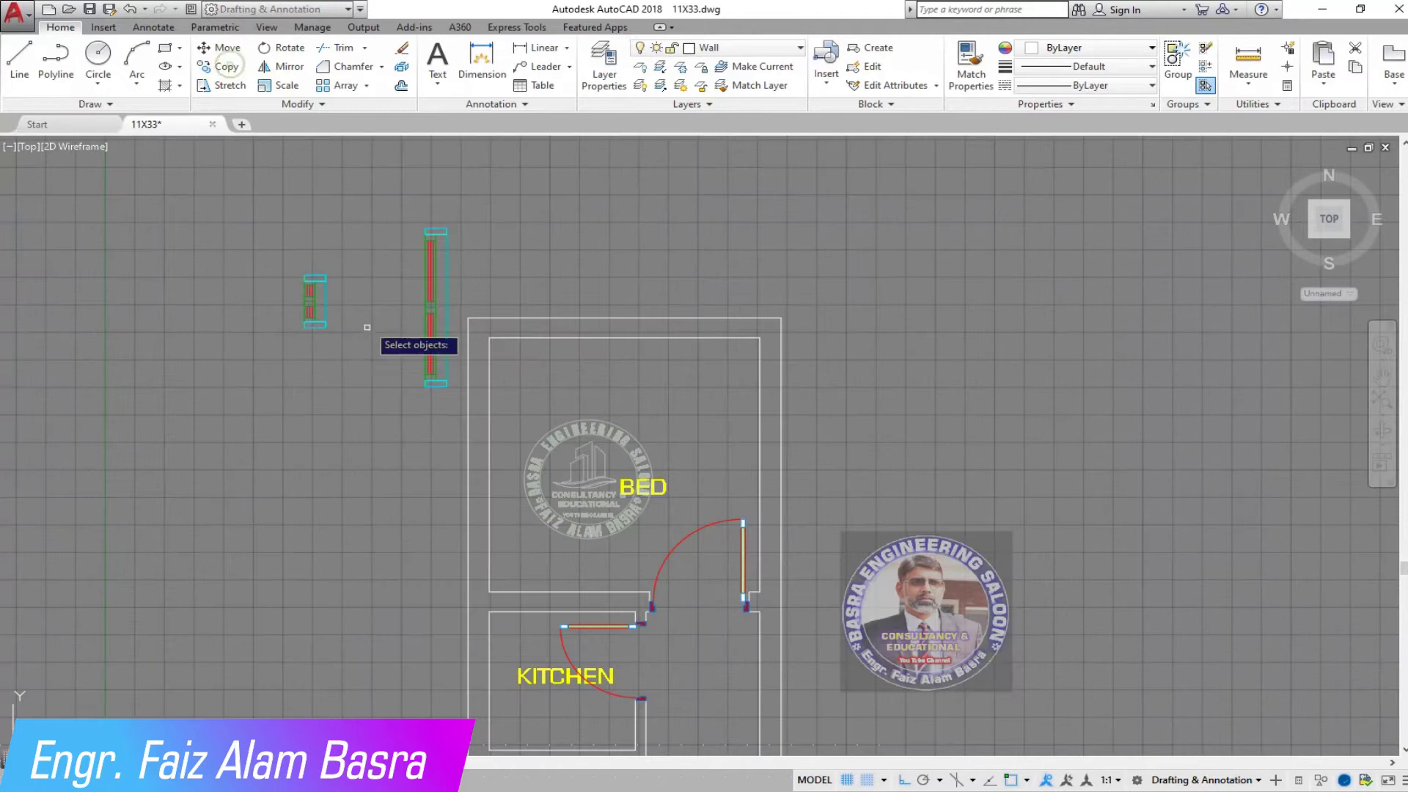
{"action": "left_click", "coordinate": [322, 308]}
{"action": "key", "text": "Return"}
{"action": "scroll", "coordinate": [415, 514], "scroll_direction": "up", "scroll_amount": 2}
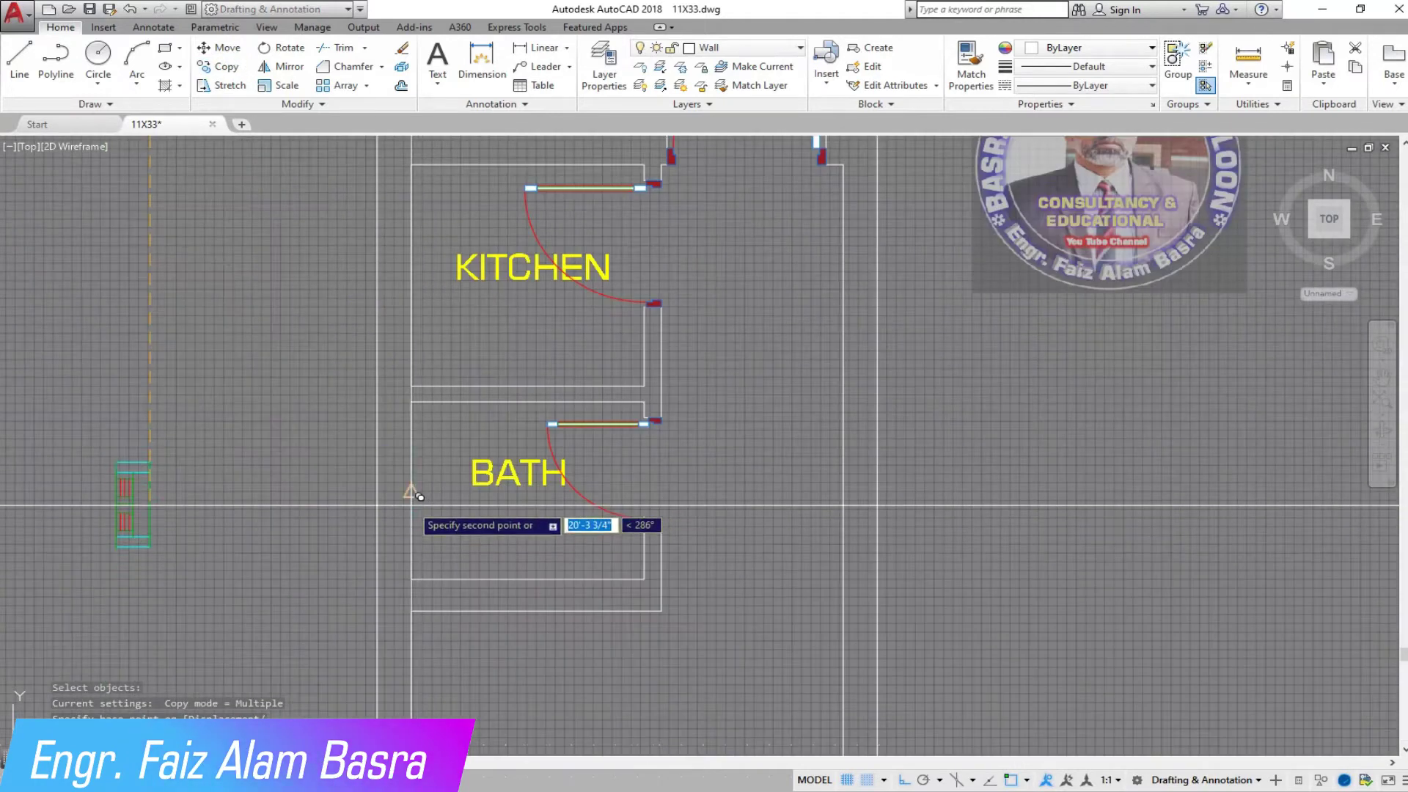
{"action": "left_click", "coordinate": [416, 488]}
{"action": "key", "text": "Escape"}
Move the tall cabinet block against the bedroom wall.
{"action": "left_click", "coordinate": [220, 48]}
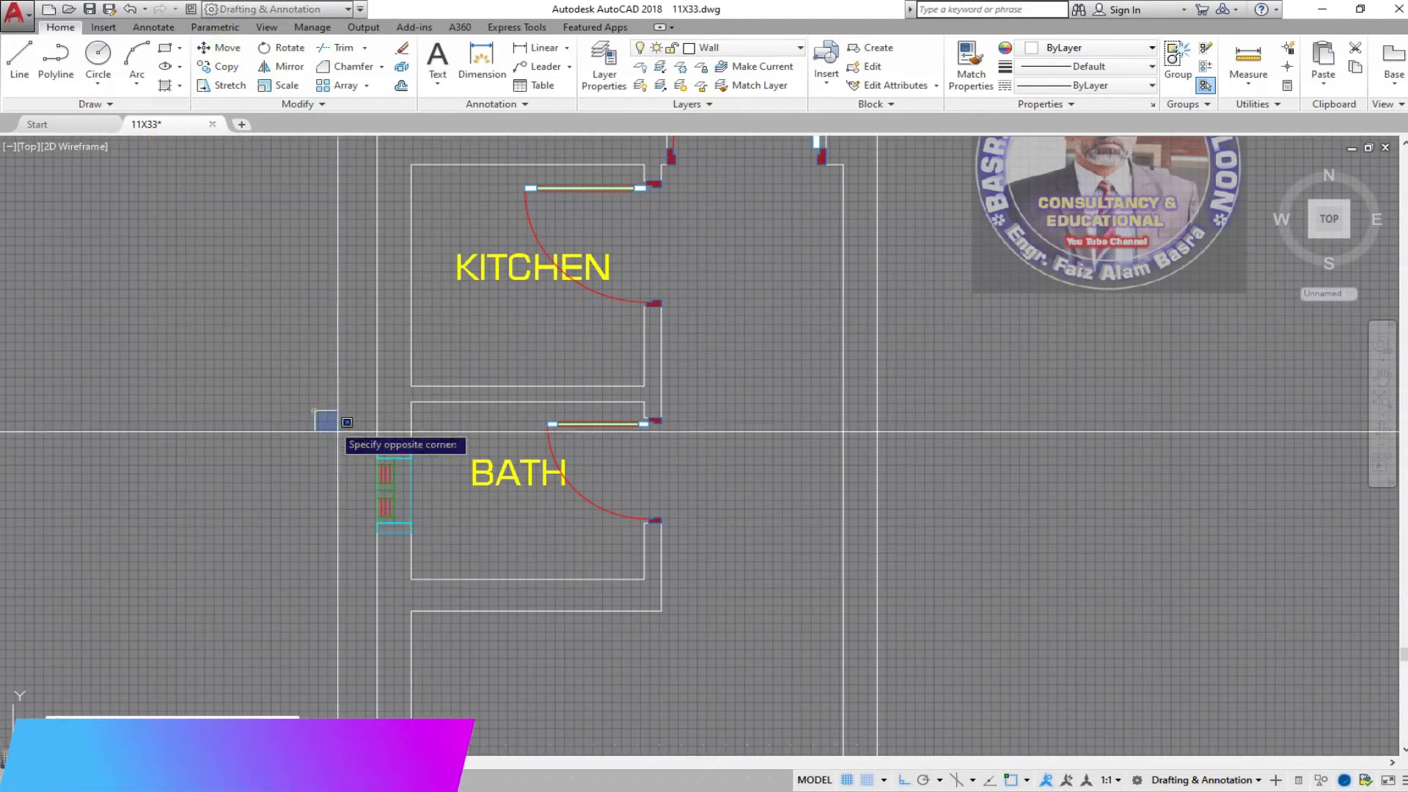
{"action": "key", "text": "Return"}
{"action": "left_click", "coordinate": [267, 399]}
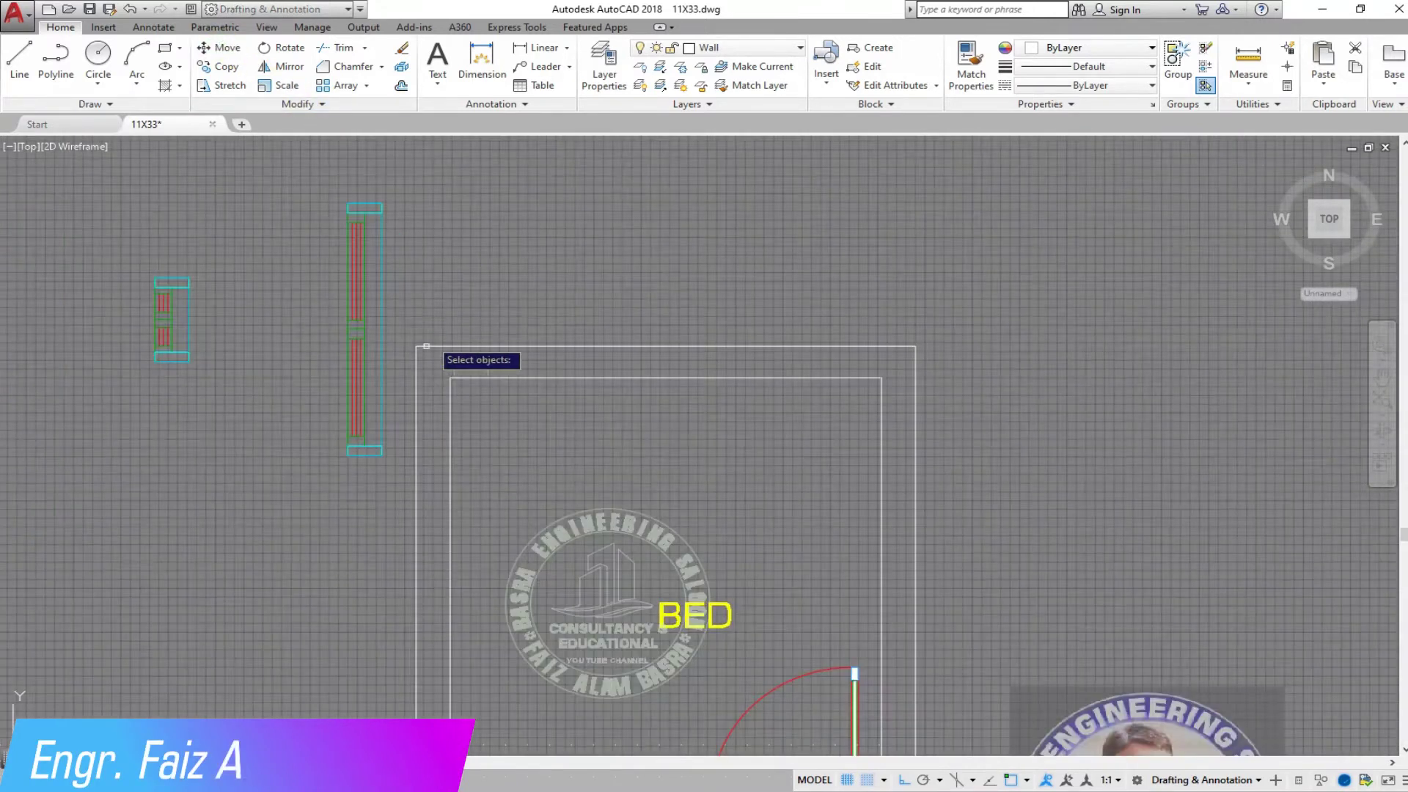
{"action": "left_click_drag", "start_coordinate": [393, 462], "coordinate": [352, 205]}
{"action": "key", "text": "Return"}
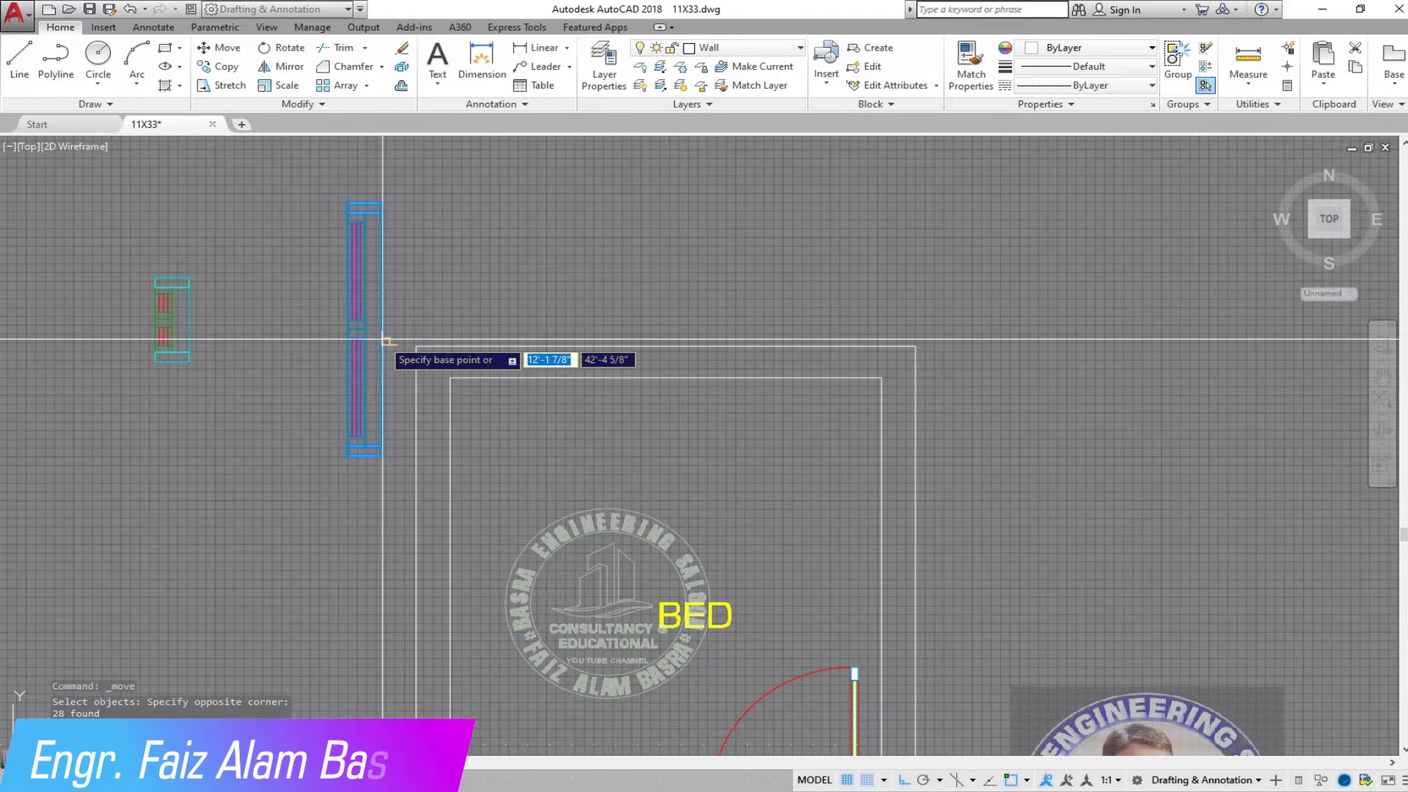
{"action": "left_click", "coordinate": [383, 339]}
Window-select the small block and delete it.
{"action": "left_click", "coordinate": [432, 574]}
{"action": "scroll", "coordinate": [432, 574], "scroll_direction": "down", "scroll_amount": 3}
{"action": "left_click", "coordinate": [377, 397]}
{"action": "left_click", "coordinate": [295, 277]}
{"action": "key", "text": "Delete"}
{"action": "scroll", "coordinate": [450, 406], "scroll_direction": "up", "scroll_amount": 2}
Mirror the bedroom's left window onto its right wall, keeping the original.
{"action": "left_click", "coordinate": [393, 378]}
{"action": "left_click", "coordinate": [459, 561]}
{"action": "key", "text": "Return"}
{"action": "left_click", "coordinate": [578, 346]}
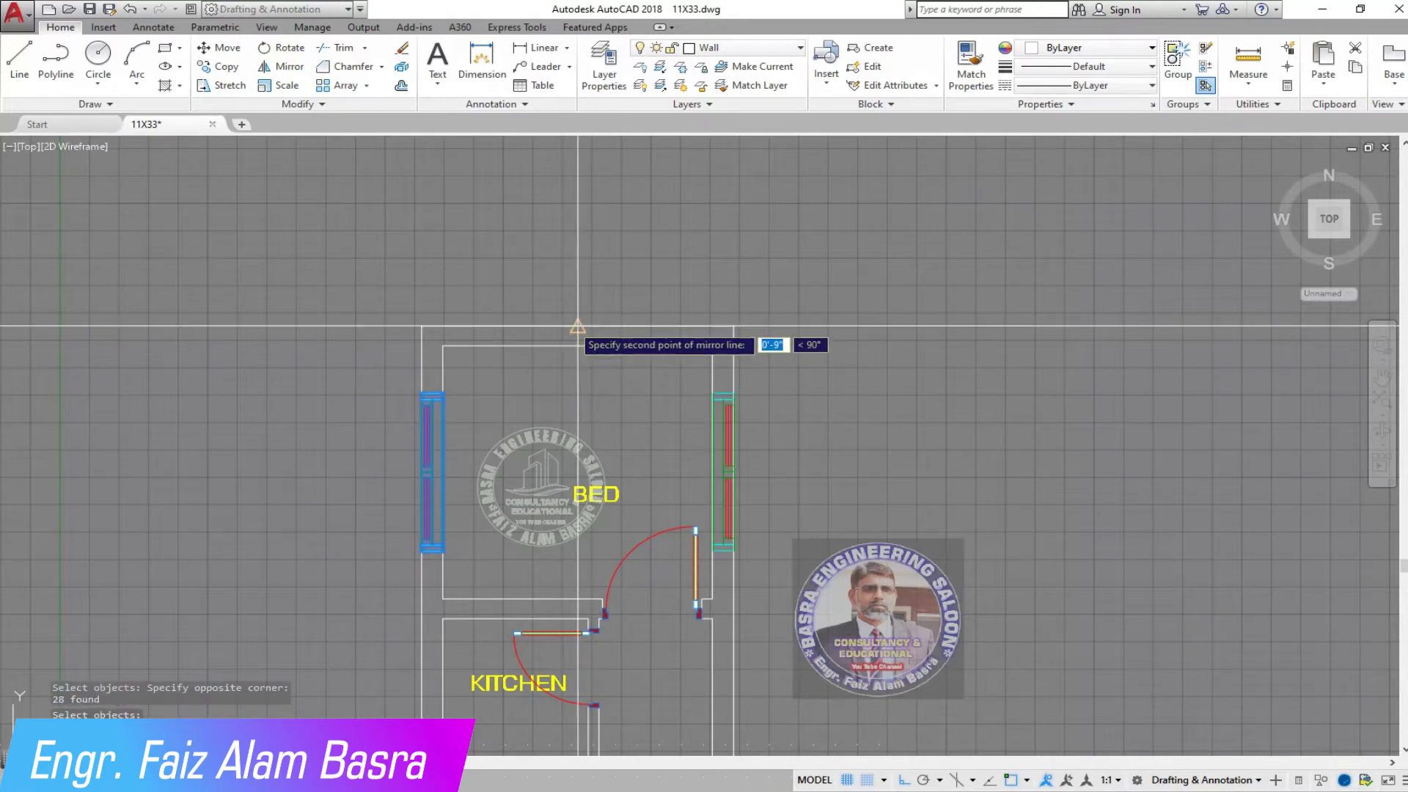
{"action": "key", "text": "Return"}
{"action": "scroll", "coordinate": [571, 324], "scroll_direction": "down", "scroll_amount": 3}
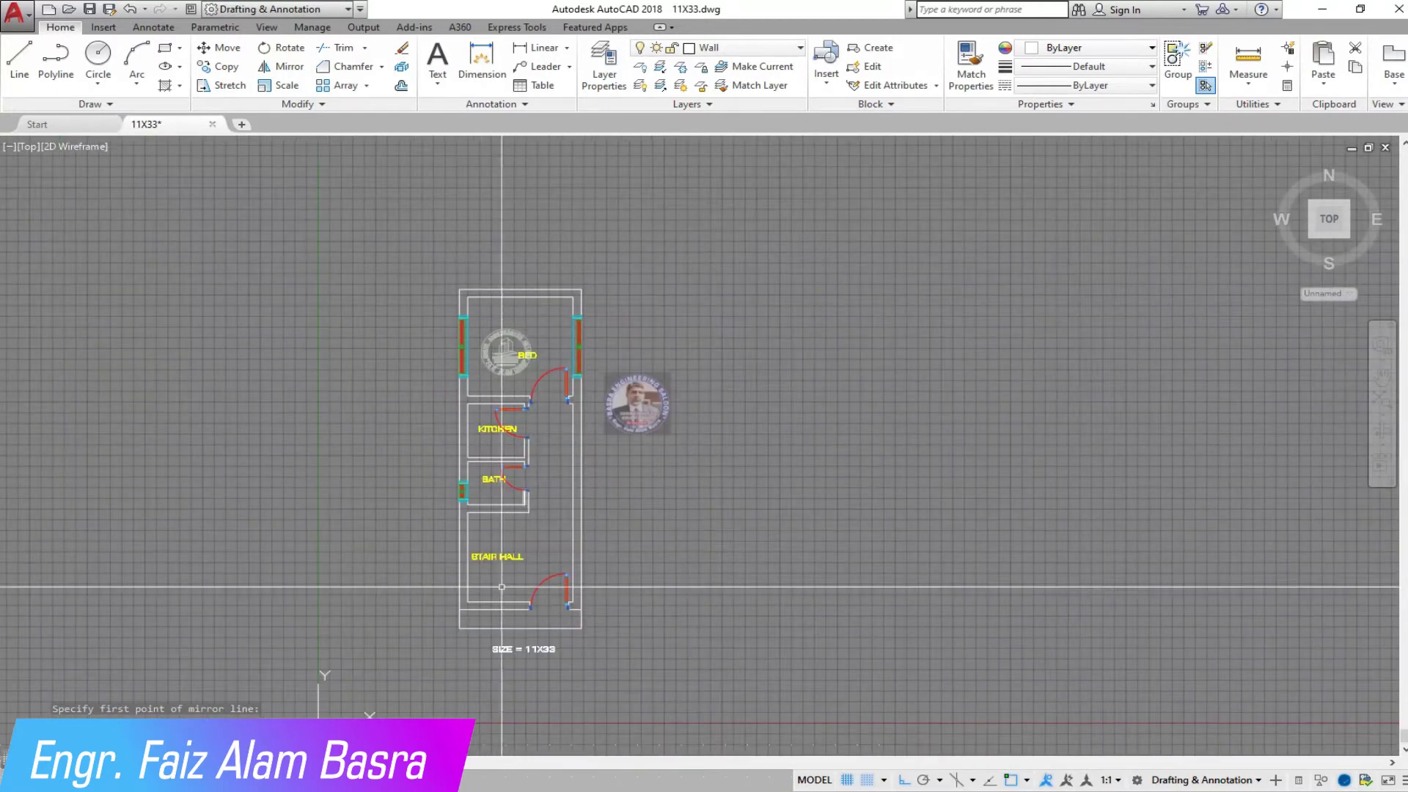
{"action": "scroll", "coordinate": [501, 587], "scroll_direction": "up", "scroll_amount": 2}
{"action": "scroll", "coordinate": [660, 279], "scroll_direction": "down", "scroll_amount": 5}
{"action": "scroll", "coordinate": [931, 258], "scroll_direction": "up", "scroll_amount": 6}
{"action": "scroll", "coordinate": [826, 287], "scroll_direction": "up", "scroll_amount": 2}
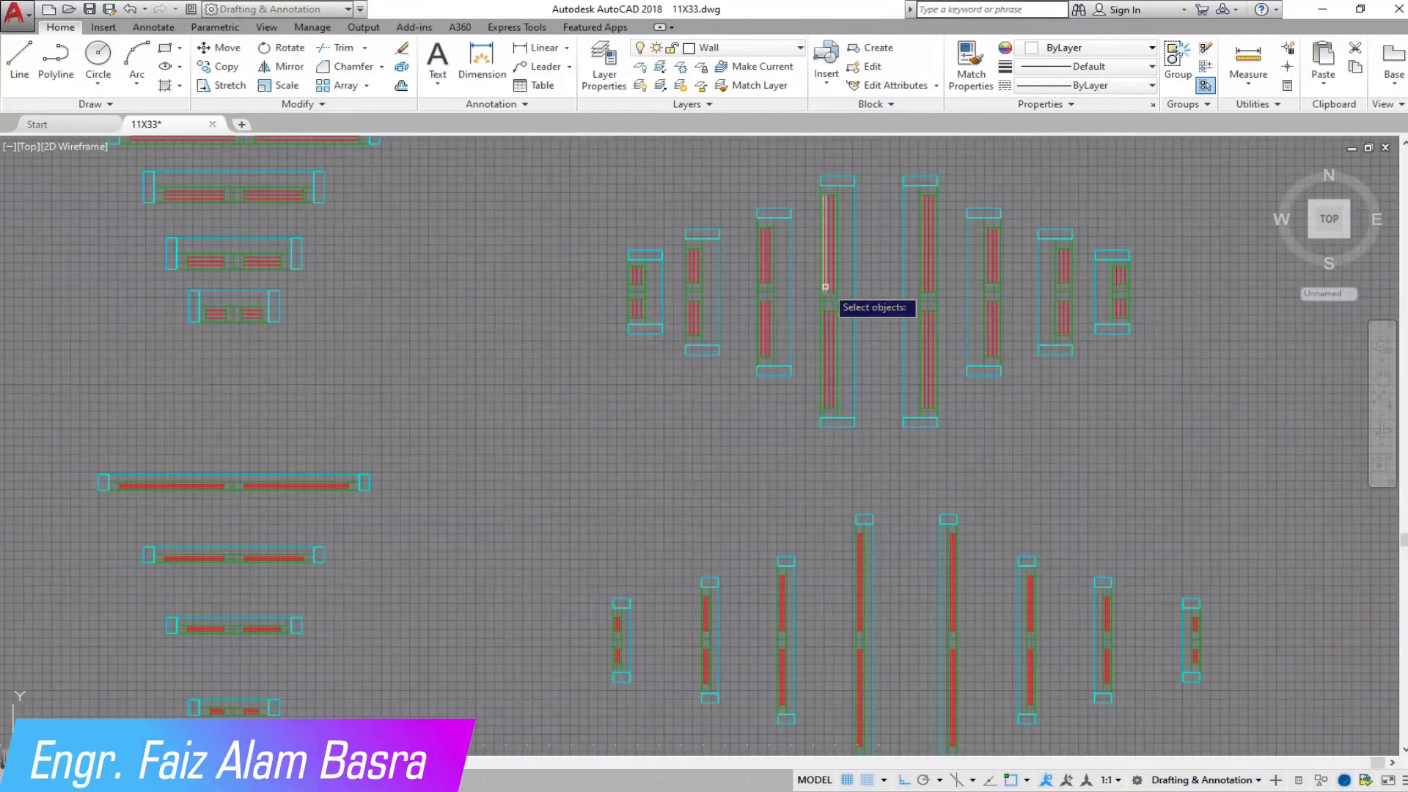
Copy a window block from the library onto the kitchen's left wall.
{"action": "left_click", "coordinate": [742, 378]}
{"action": "left_click", "coordinate": [671, 207]}
{"action": "key", "text": "Return"}
{"action": "left_click", "coordinate": [745, 293]}
{"action": "scroll", "coordinate": [819, 321], "scroll_direction": "down", "scroll_amount": 5}
{"action": "scroll", "coordinate": [820, 321], "scroll_direction": "down", "scroll_amount": 2}
{"action": "scroll", "coordinate": [349, 350], "scroll_direction": "up", "scroll_amount": 8}
{"action": "left_click", "coordinate": [171, 375]}
{"action": "right_click", "coordinate": [172, 378]}
{"action": "left_click", "coordinate": [192, 396]}
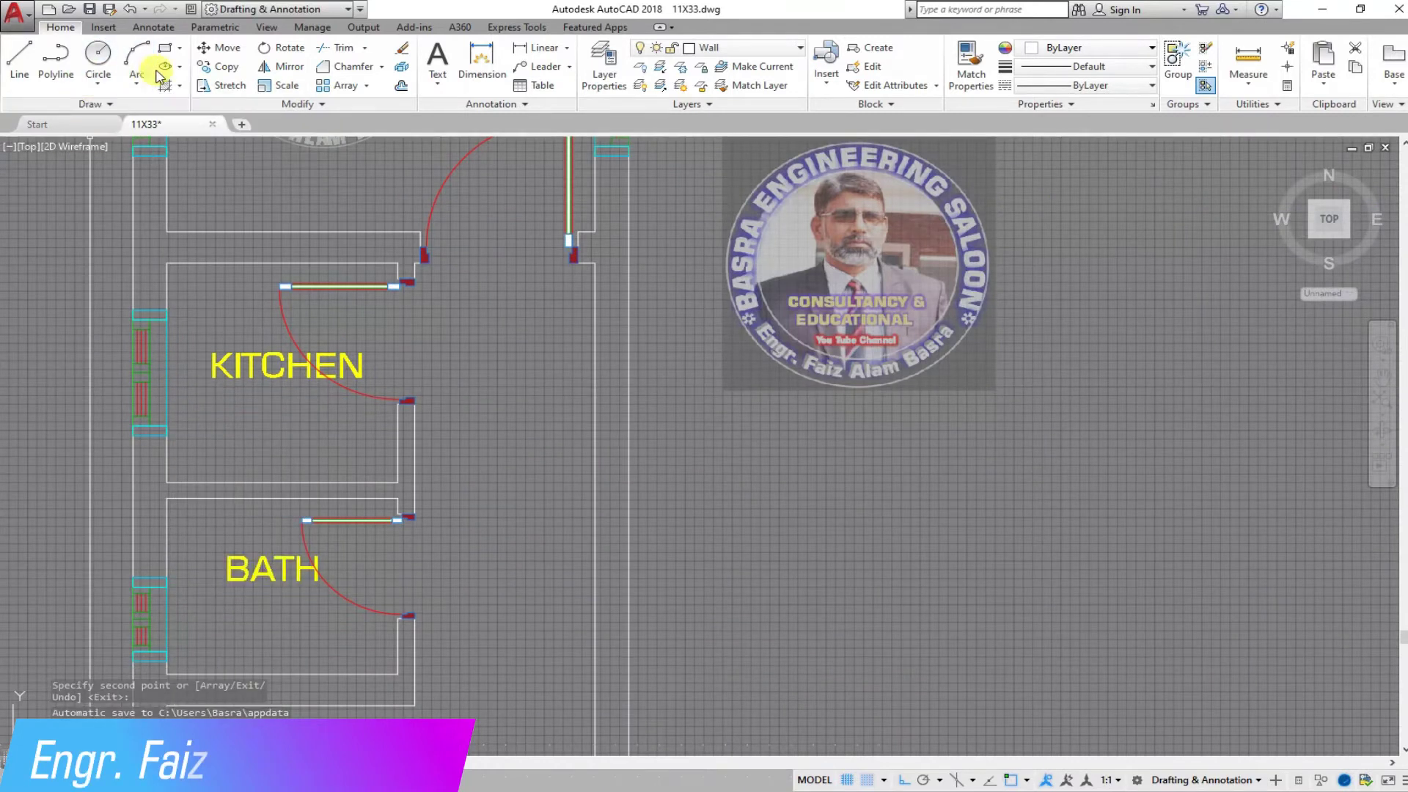
Begin moving the kitchen's left-wall window, then cancel the move.
{"action": "left_click_drag", "start_coordinate": [119, 280], "coordinate": [180, 449]}
{"action": "key", "text": "Return"}
{"action": "left_click", "coordinate": [487, 372]}
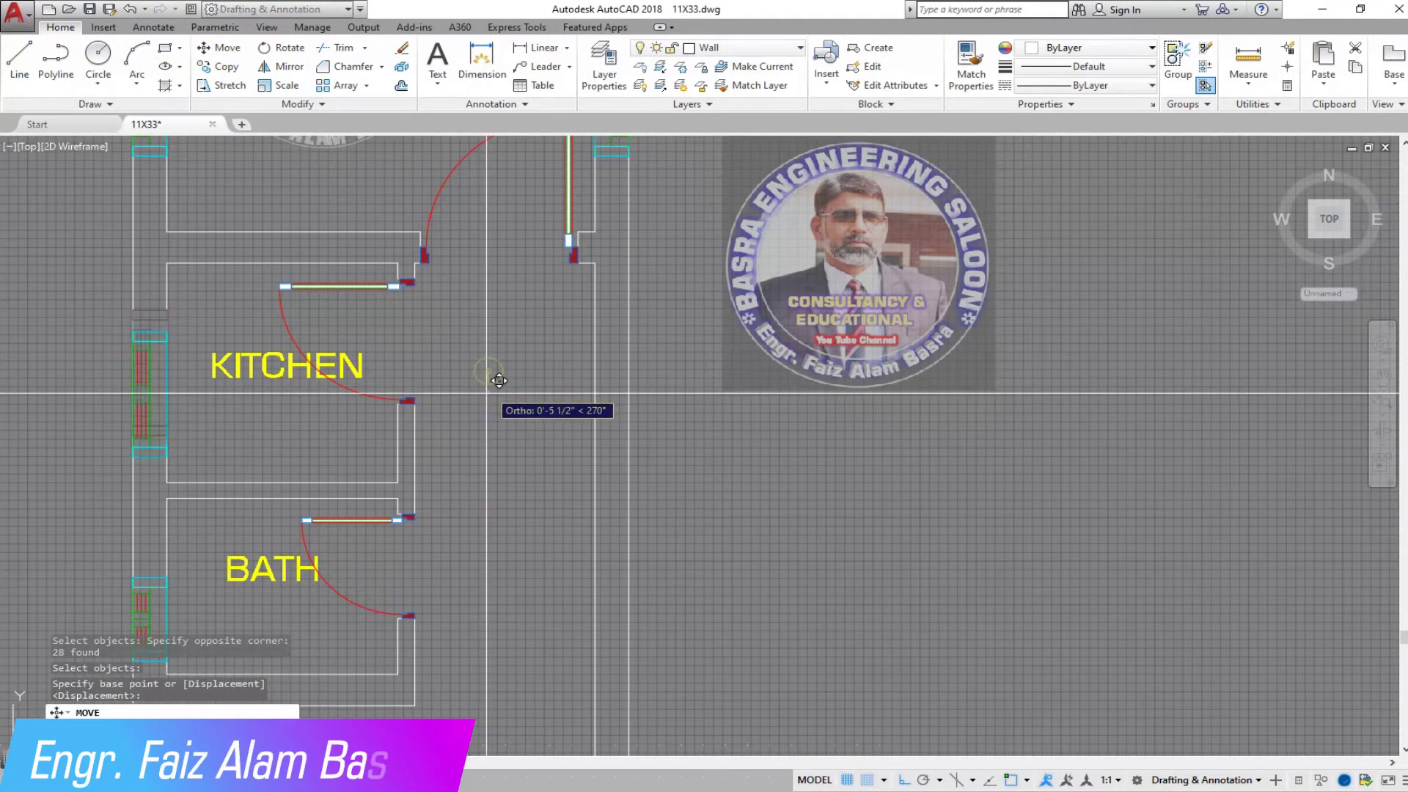
{"action": "scroll", "coordinate": [488, 352], "scroll_direction": "down", "scroll_amount": 2}
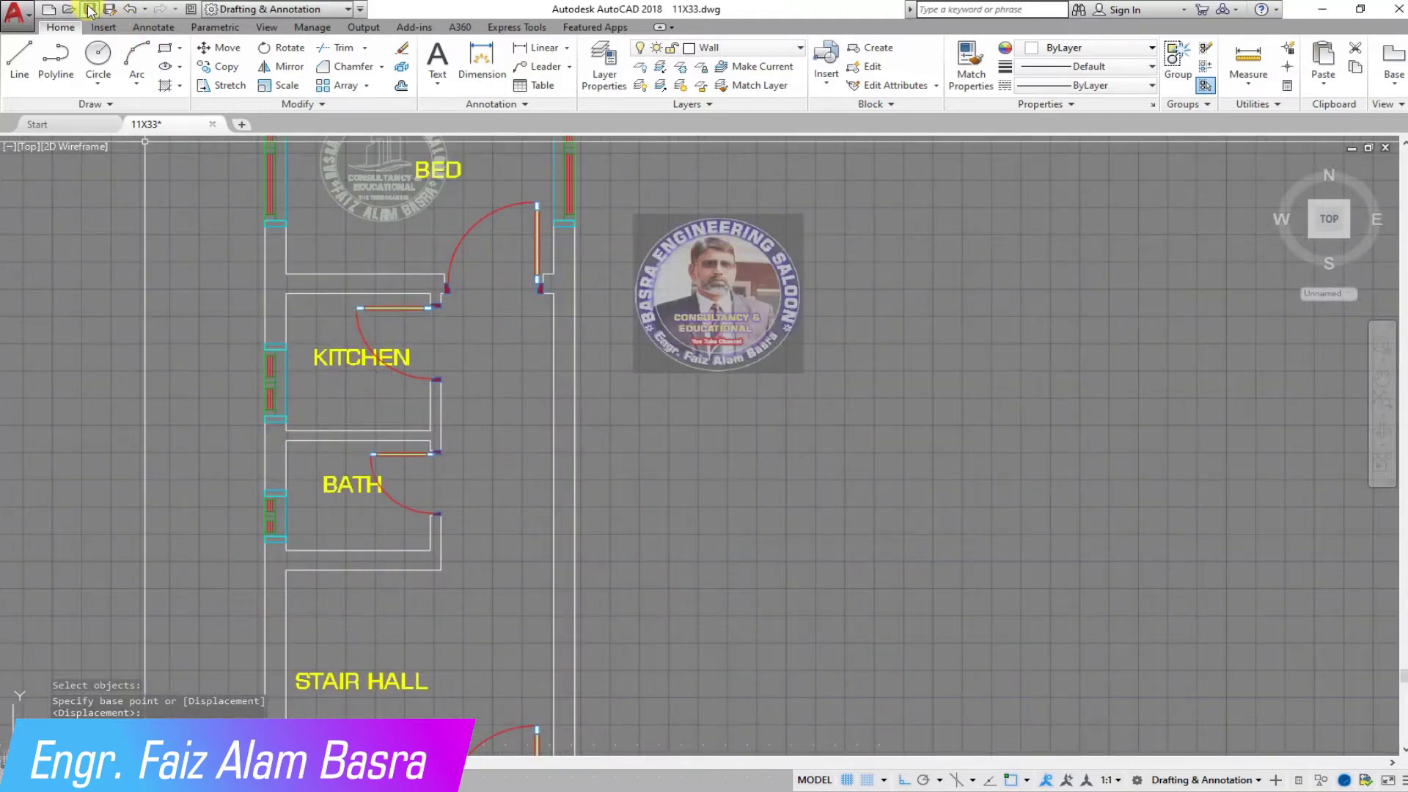
{"action": "key", "text": "Escape"}
{"action": "scroll", "coordinate": [392, 197], "scroll_direction": "down", "scroll_amount": 3}
{"action": "scroll", "coordinate": [375, 220], "scroll_direction": "up", "scroll_amount": 3}
{"action": "scroll", "coordinate": [384, 283], "scroll_direction": "down", "scroll_amount": 6}
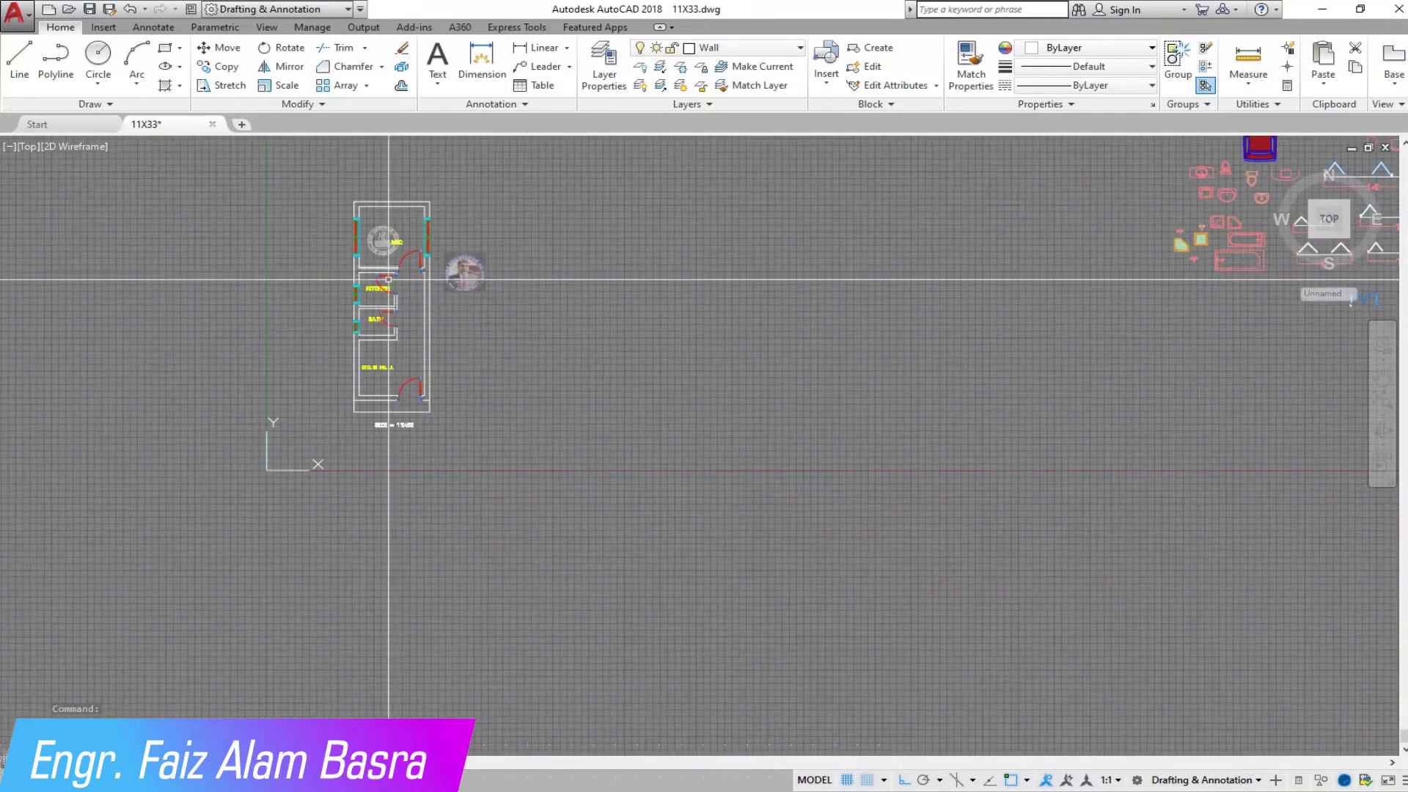
{"action": "scroll", "coordinate": [558, 338], "scroll_direction": "down", "scroll_amount": 1}
{"action": "scroll", "coordinate": [828, 301], "scroll_direction": "up", "scroll_amount": 3}
{"action": "scroll", "coordinate": [777, 470], "scroll_direction": "up", "scroll_amount": 2}
{"action": "scroll", "coordinate": [845, 327], "scroll_direction": "up", "scroll_amount": 2}
{"action": "scroll", "coordinate": [845, 327], "scroll_direction": "up", "scroll_amount": 2}
Copy a window left of the stair hall door and slide it along the front wall.
{"action": "left_click", "coordinate": [875, 394]}
{"action": "left_click", "coordinate": [761, 330]}
{"action": "scroll", "coordinate": [1015, 330], "scroll_direction": "down", "scroll_amount": 3}
{"action": "scroll", "coordinate": [576, 403], "scroll_direction": "down", "scroll_amount": 2}
{"action": "scroll", "coordinate": [236, 440], "scroll_direction": "up", "scroll_amount": 3}
{"action": "scroll", "coordinate": [261, 330], "scroll_direction": "up", "scroll_amount": 3}
{"action": "left_click", "coordinate": [263, 315]}
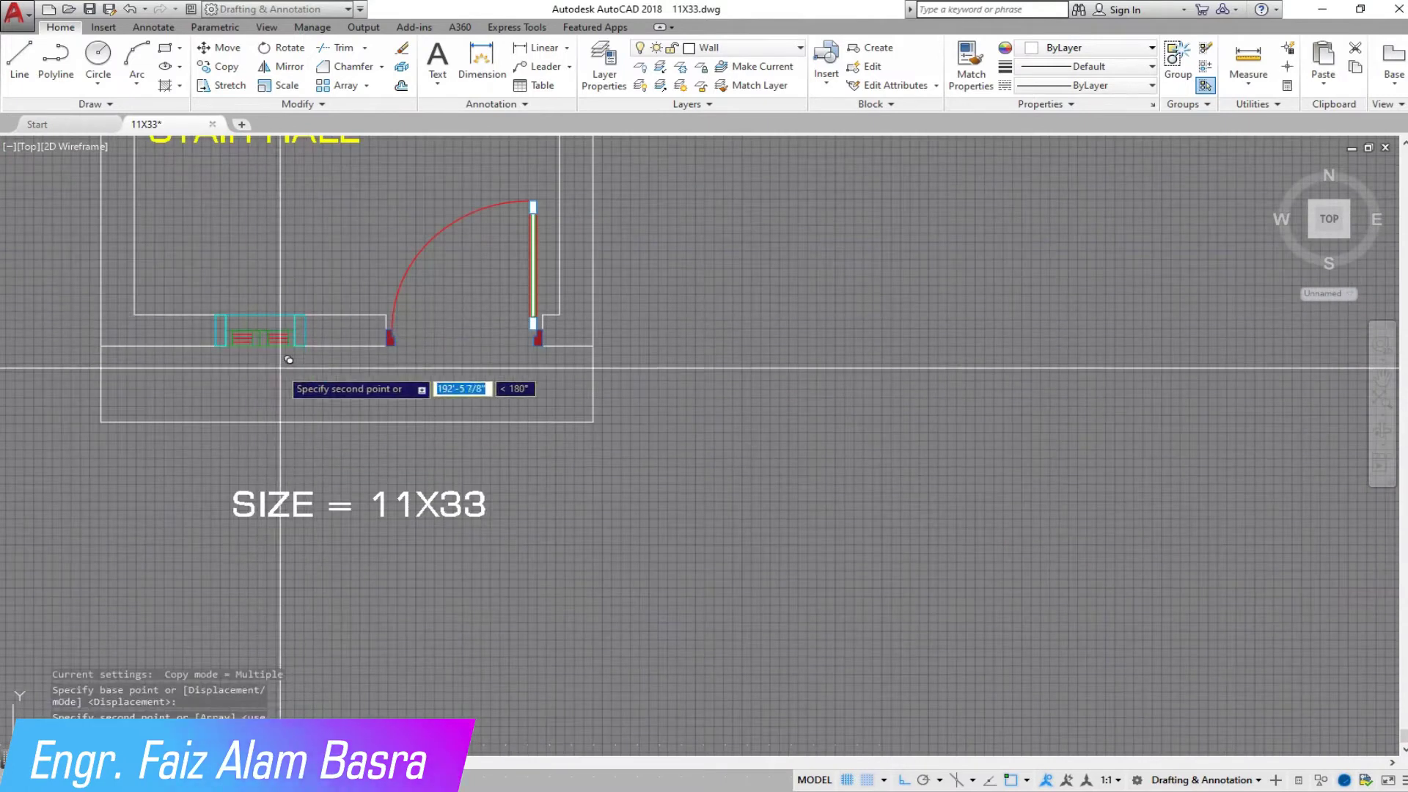
{"action": "right_click", "coordinate": [290, 382]}
{"action": "left_click", "coordinate": [302, 388]}
{"action": "left_click", "coordinate": [216, 74]}
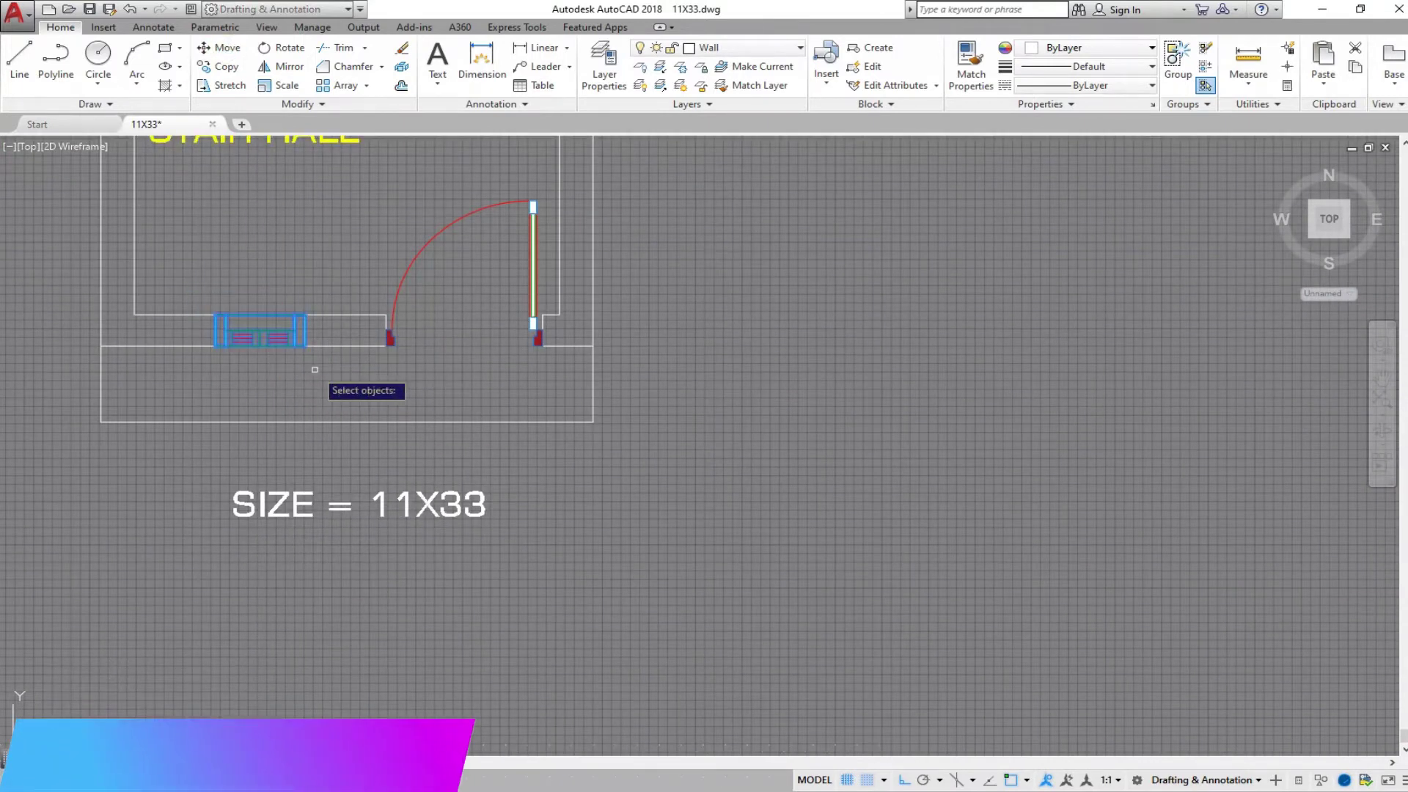
{"action": "key", "text": "Return"}
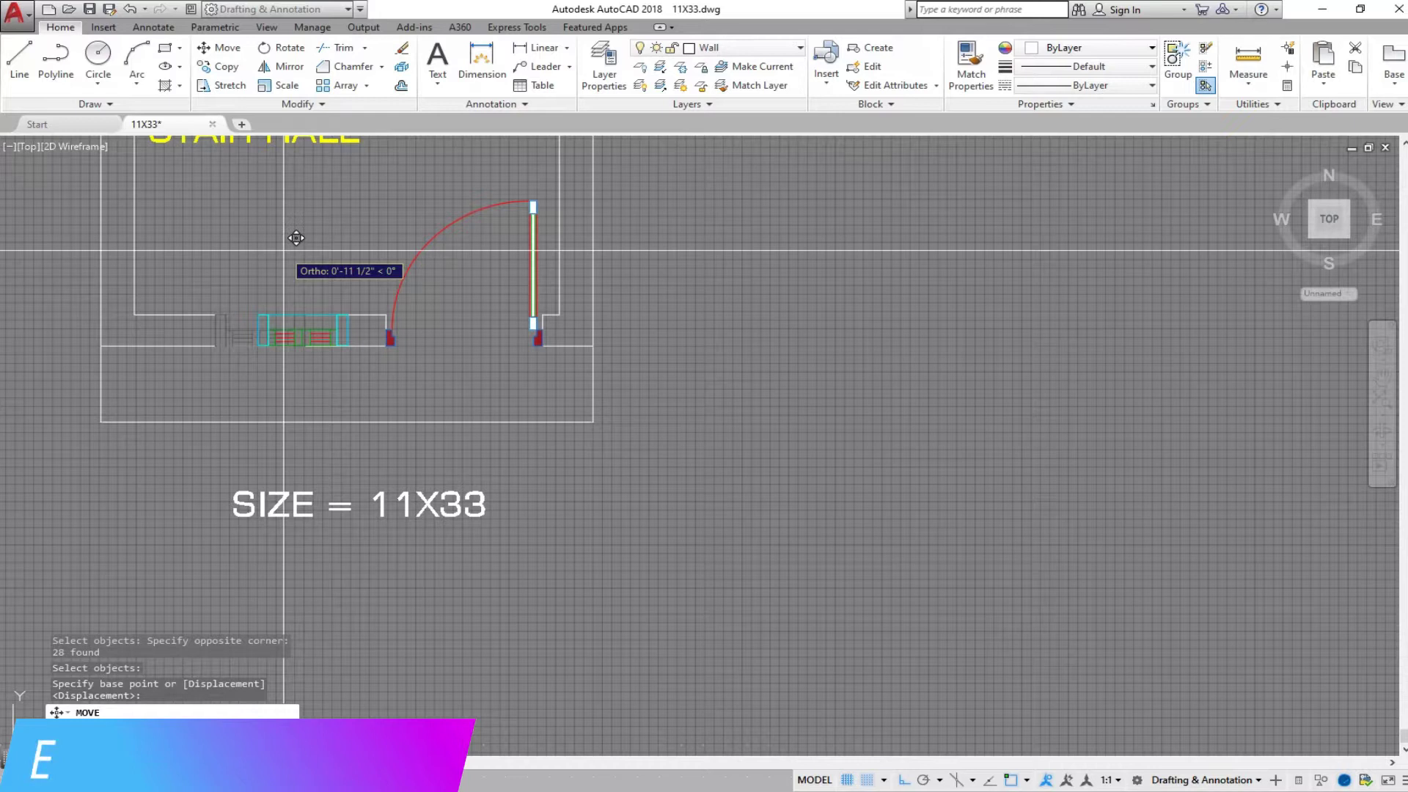
{"action": "left_click", "coordinate": [295, 238]}
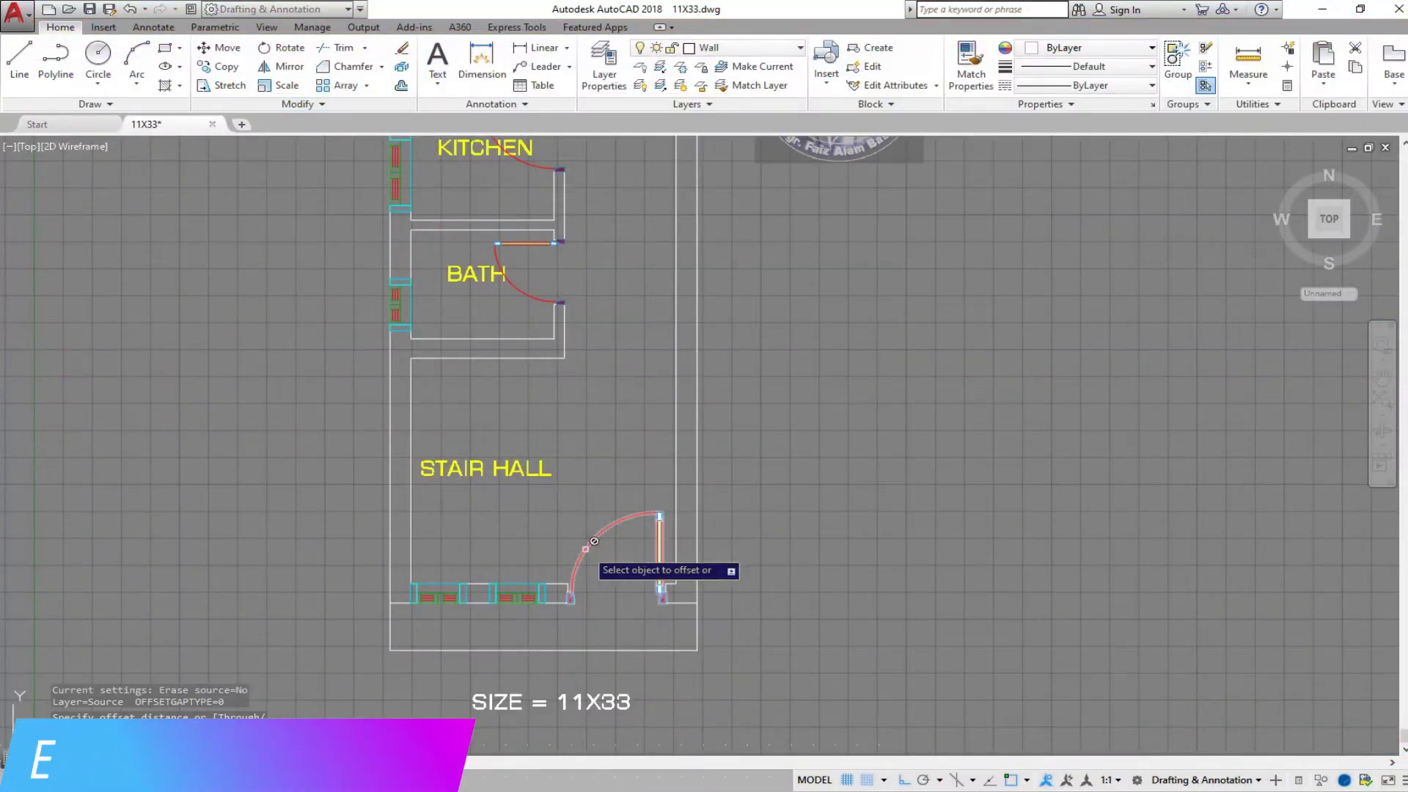
Offset the bottom stair-hall line upward to start the stair outline.
{"action": "scroll", "coordinate": [594, 542], "scroll_direction": "up", "scroll_amount": 4}
{"action": "left_click", "coordinate": [302, 606]}
{"action": "left_click", "coordinate": [337, 528]}
{"action": "scroll", "coordinate": [349, 532], "scroll_direction": "down", "scroll_amount": 2}
{"action": "right_click", "coordinate": [350, 531]}
{"action": "left_click", "coordinate": [367, 541]}
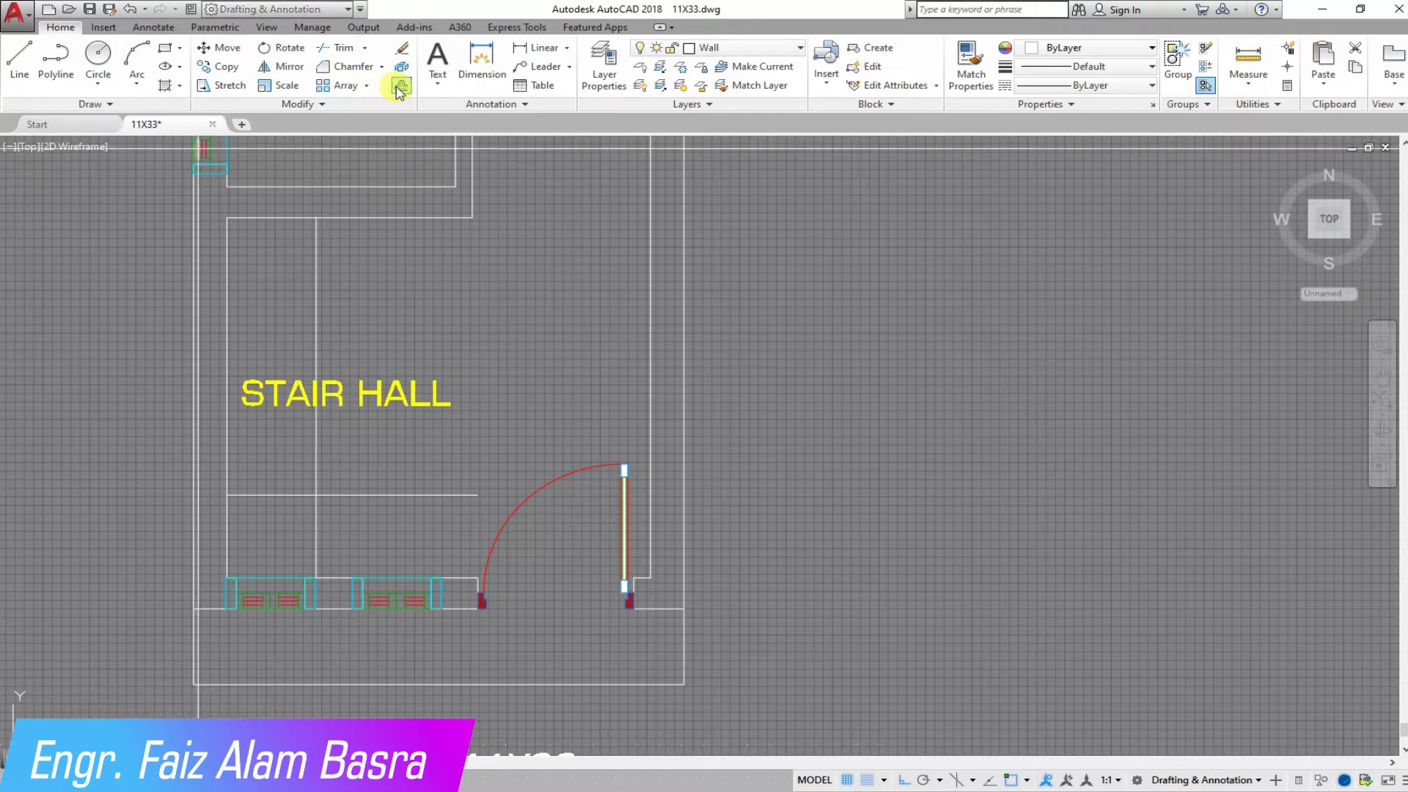
Offset the vertical stair line three times to the right.
{"action": "scroll", "coordinate": [374, 580], "scroll_direction": "up", "scroll_amount": 4}
{"action": "left_click", "coordinate": [221, 488]}
{"action": "left_click", "coordinate": [321, 484]}
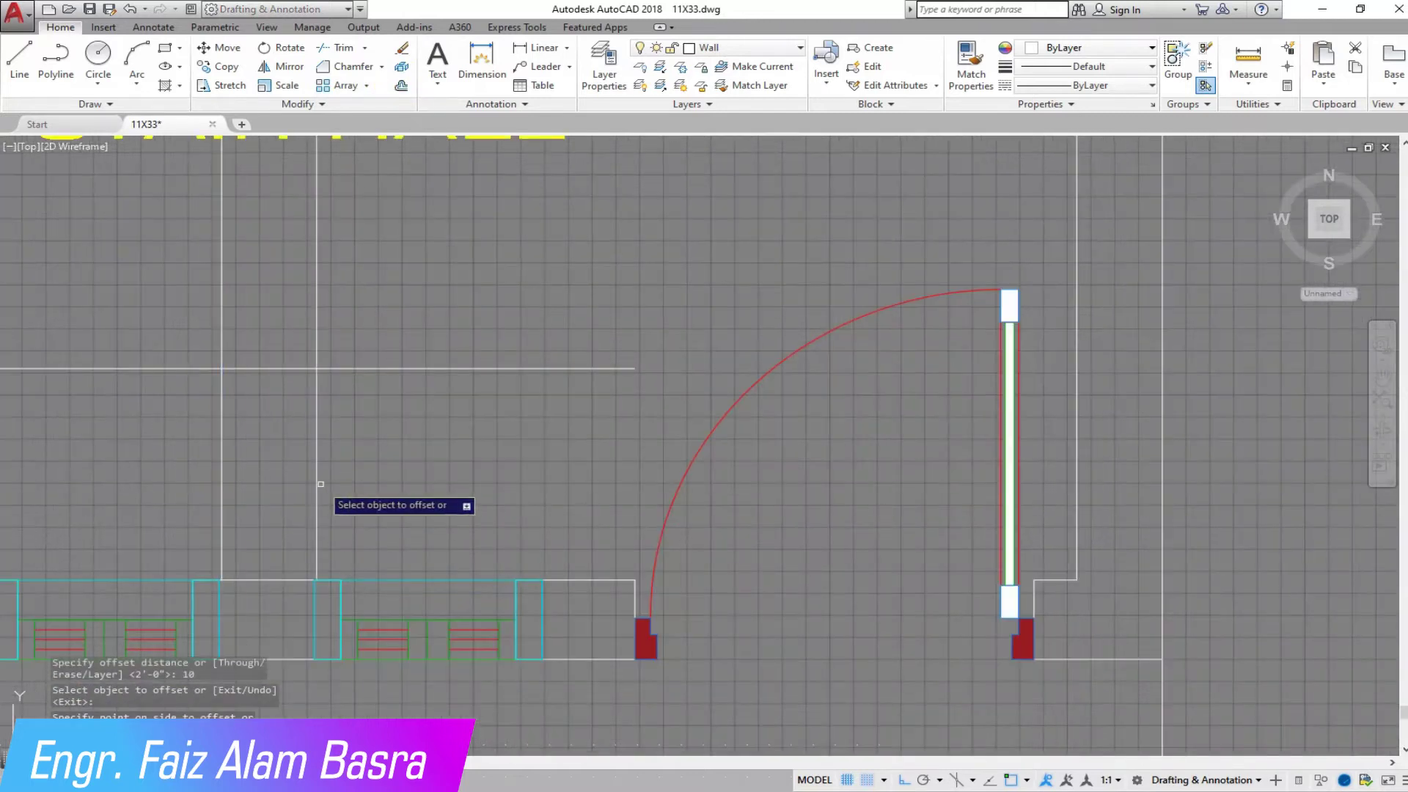
{"action": "left_click", "coordinate": [412, 499]}
{"action": "left_click", "coordinate": [455, 510]}
{"action": "left_click", "coordinate": [507, 517]}
{"action": "left_click", "coordinate": [550, 517]}
{"action": "right_click", "coordinate": [570, 501]}
{"action": "left_click", "coordinate": [590, 507]}
Trim the middle stair-line segments with a crossing window.
{"action": "left_click", "coordinate": [338, 46]}
{"action": "key", "text": "Return"}
{"action": "left_click", "coordinate": [651, 340]}
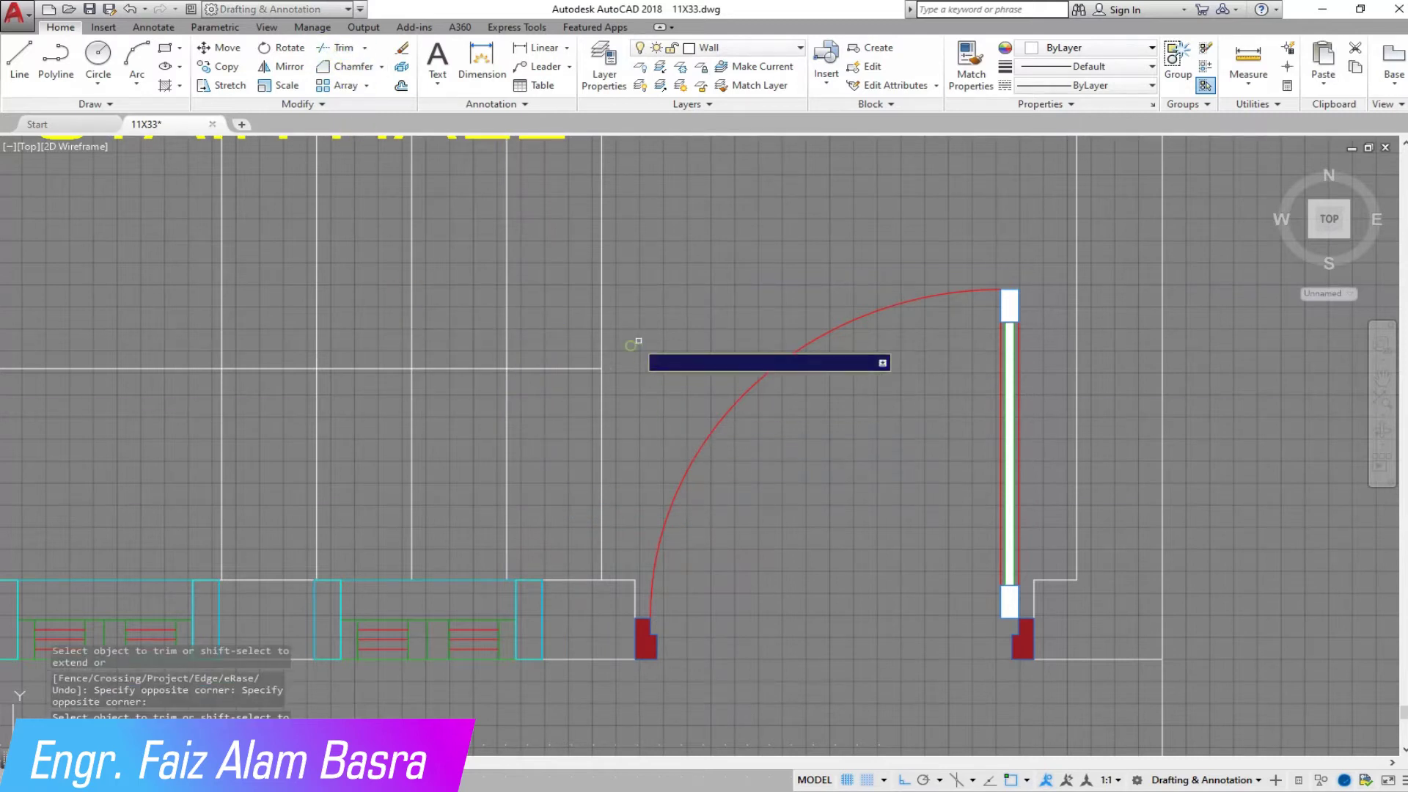
{"action": "left_click", "coordinate": [279, 293]}
{"action": "scroll", "coordinate": [393, 544], "scroll_direction": "down", "scroll_amount": 5}
{"action": "key", "text": "Return"}
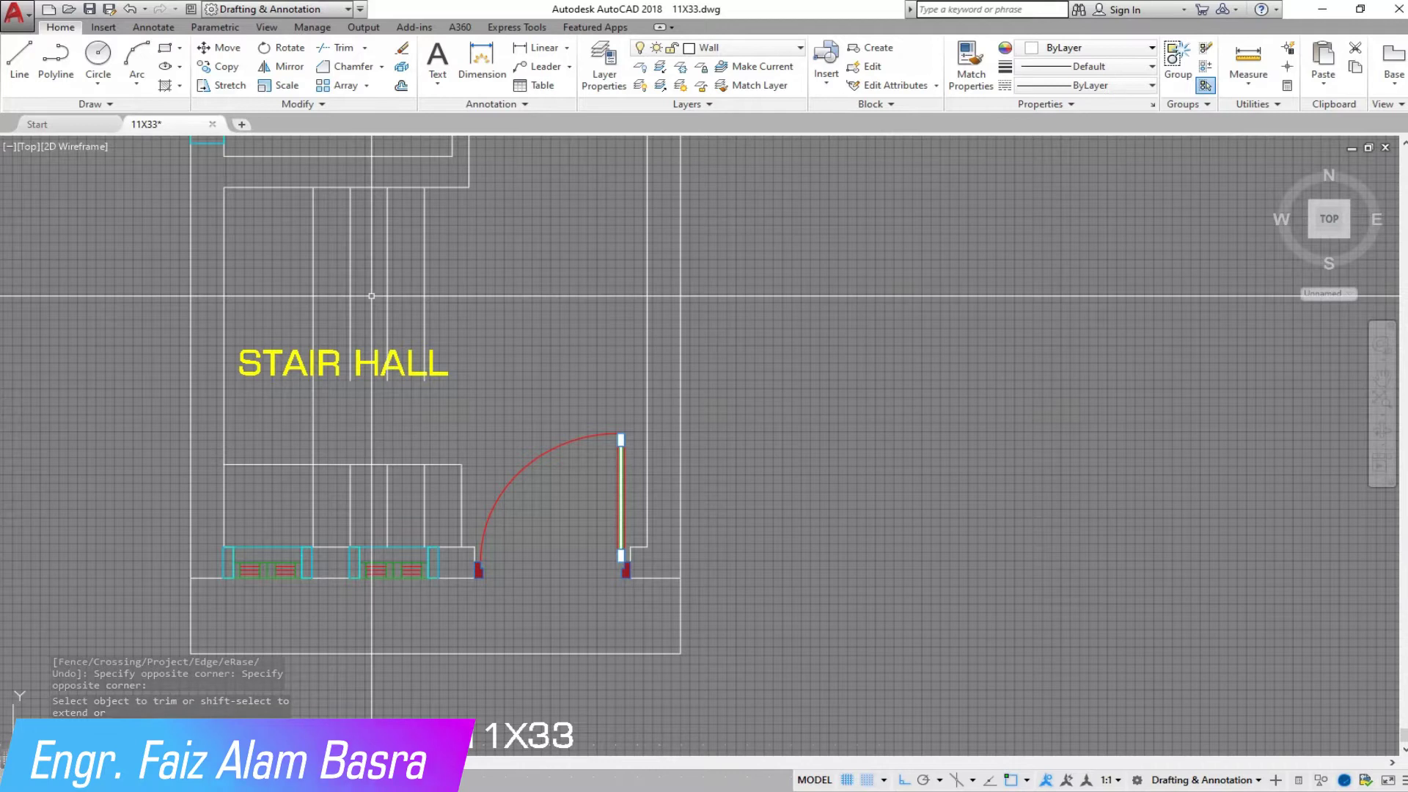
Move the STAIR HALL label to the right of the plan.
{"action": "left_click", "coordinate": [253, 355]}
{"action": "left_click", "coordinate": [768, 356]}
{"action": "scroll", "coordinate": [288, 477], "scroll_direction": "up", "scroll_amount": 2}
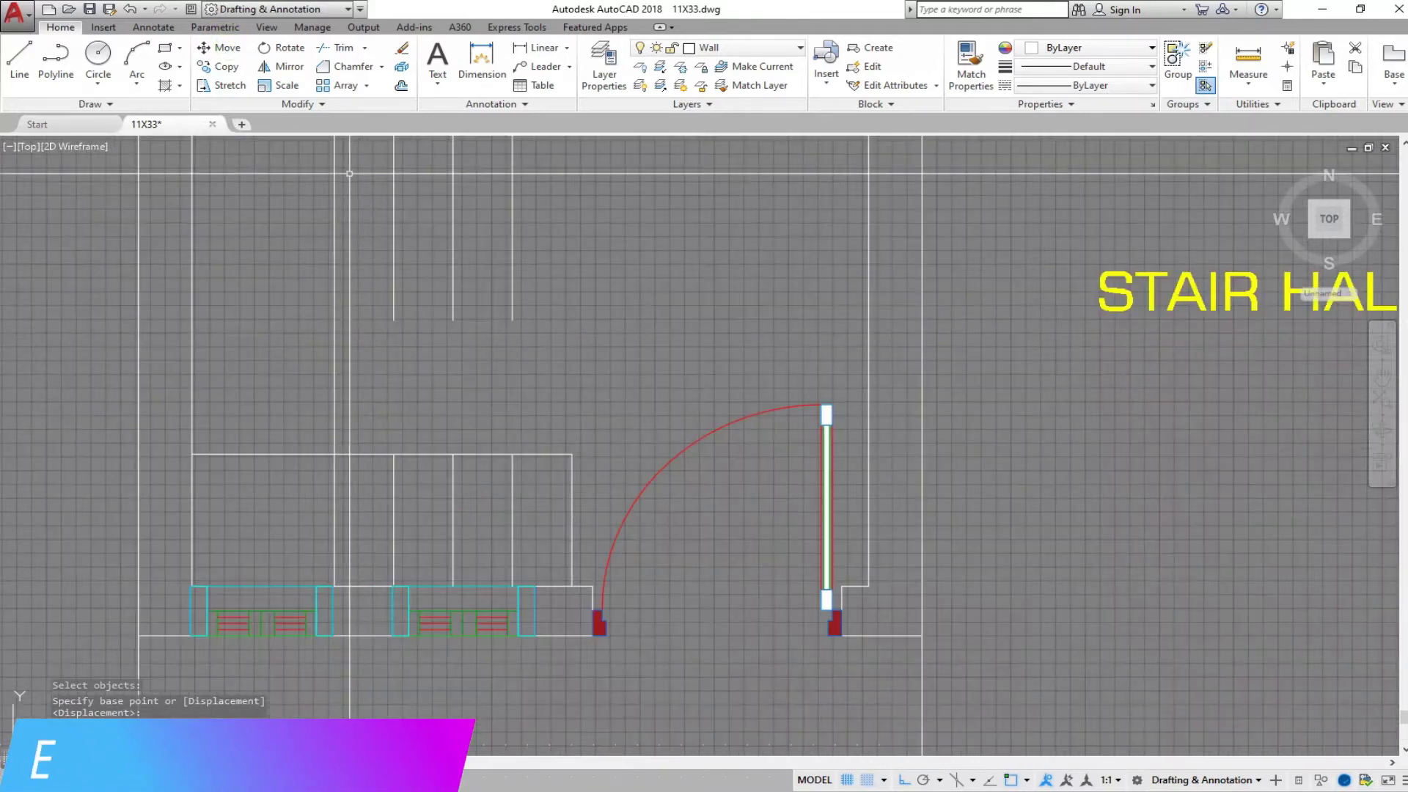
Offset the top stair line 24 units downward.
{"action": "left_click", "coordinate": [400, 85]}
{"action": "scroll", "coordinate": [308, 424], "scroll_direction": "down", "scroll_amount": 2}
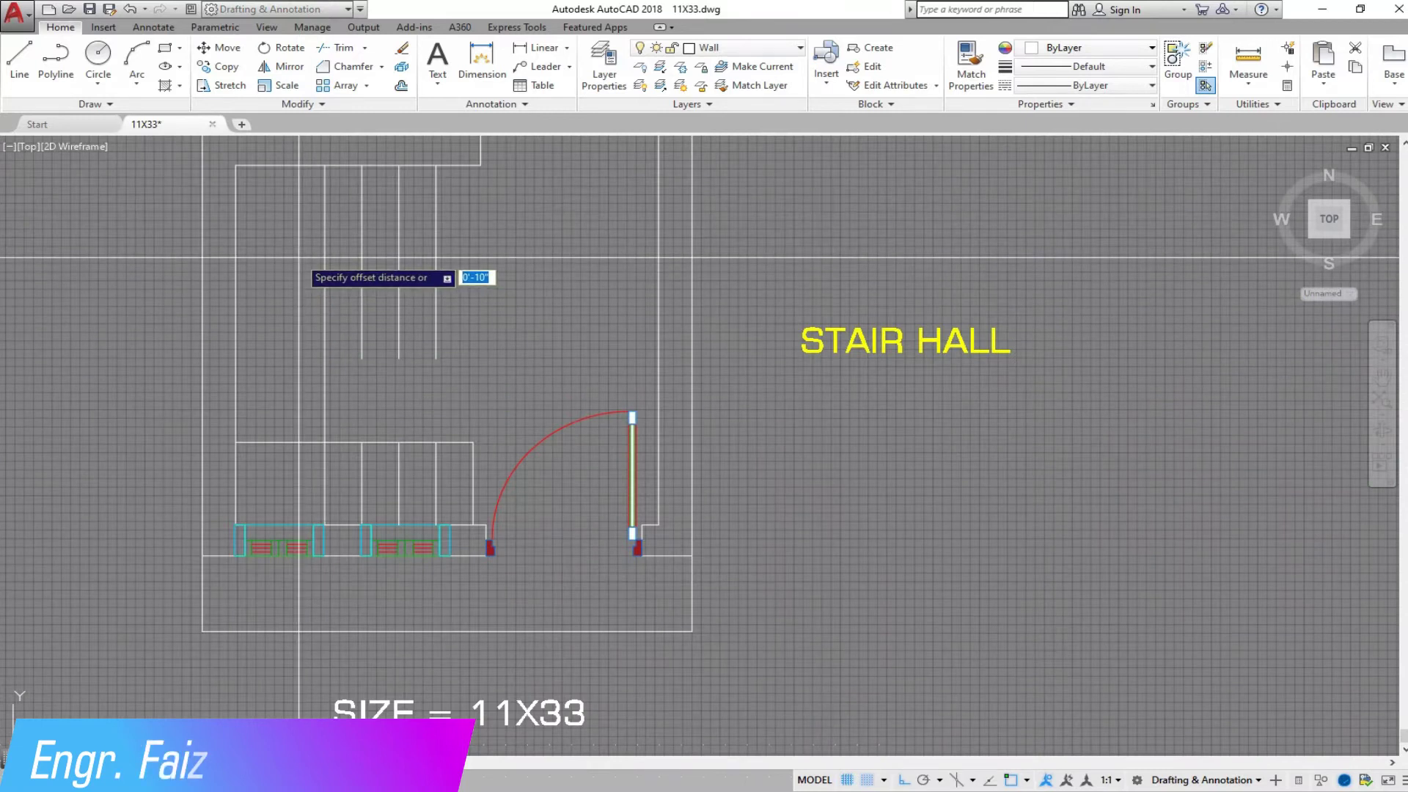
{"action": "key", "text": "Return"}
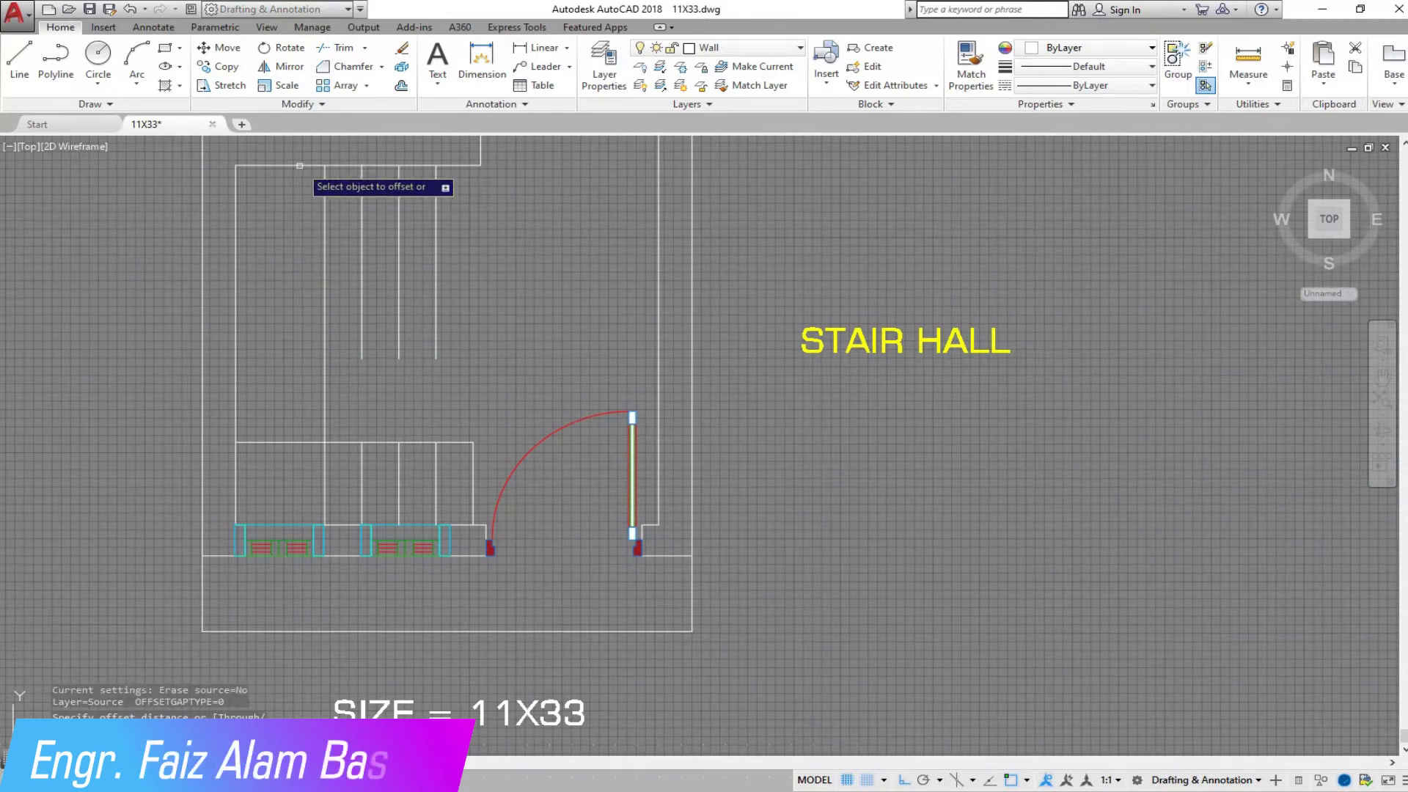
{"action": "left_click", "coordinate": [299, 166]}
{"action": "left_click", "coordinate": [296, 274]}
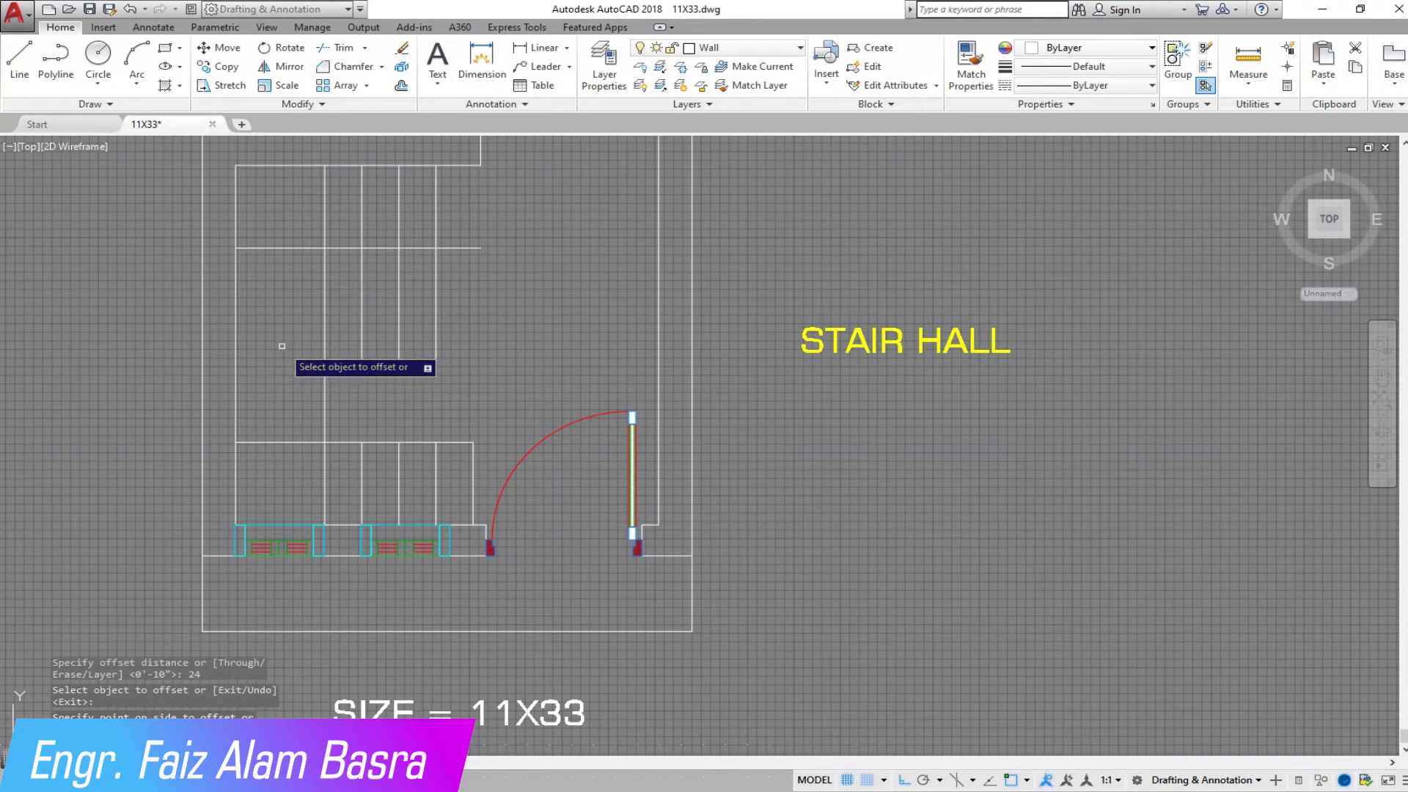
Trim away the crossed middle vertical segments of the stair.
{"action": "left_click", "coordinate": [323, 47]}
{"action": "key", "text": "Return"}
{"action": "left_click", "coordinate": [471, 355]}
{"action": "left_click", "coordinate": [347, 270]}
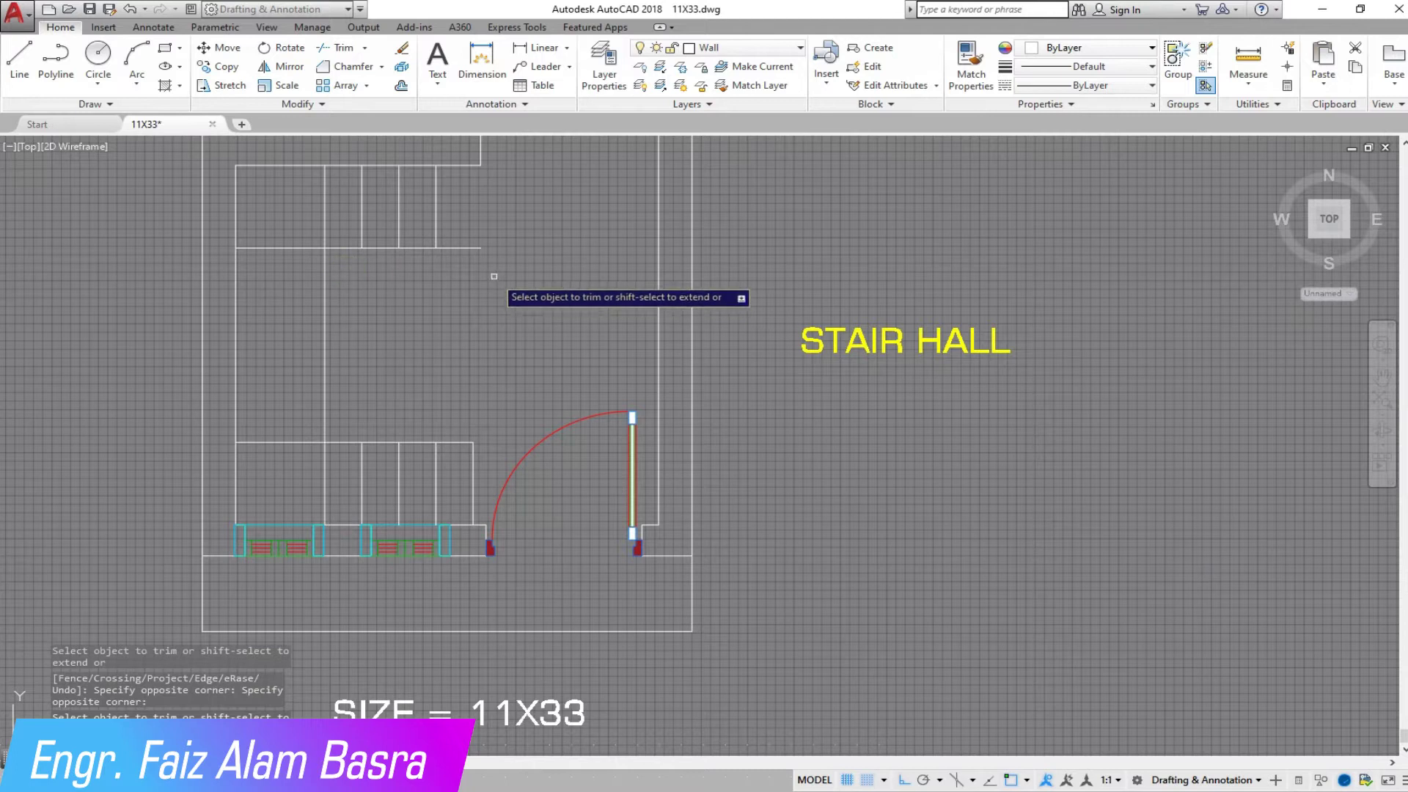
{"action": "key", "text": "Return"}
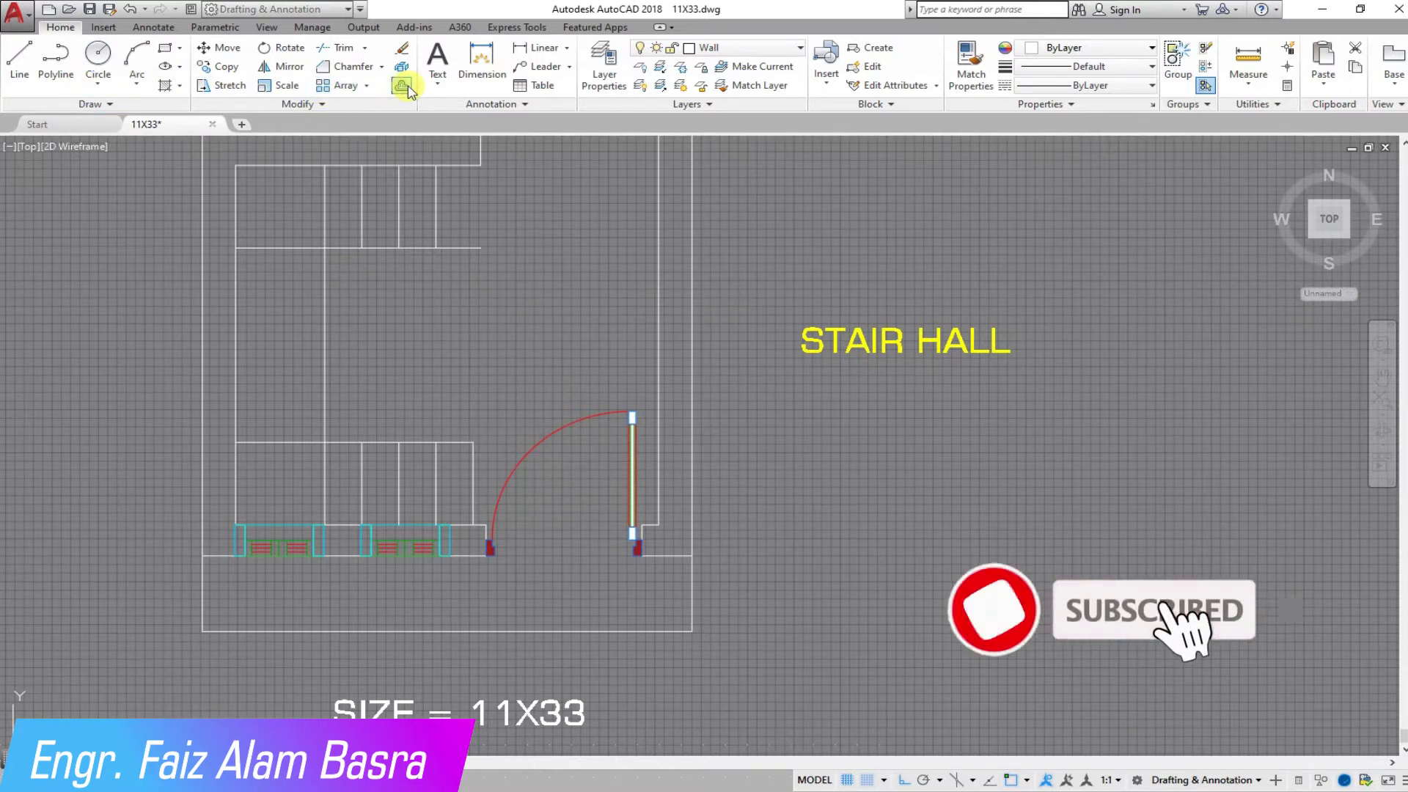
Offset one more vertical stair line to the right and trim the stair lines.
{"action": "left_click", "coordinate": [435, 197]}
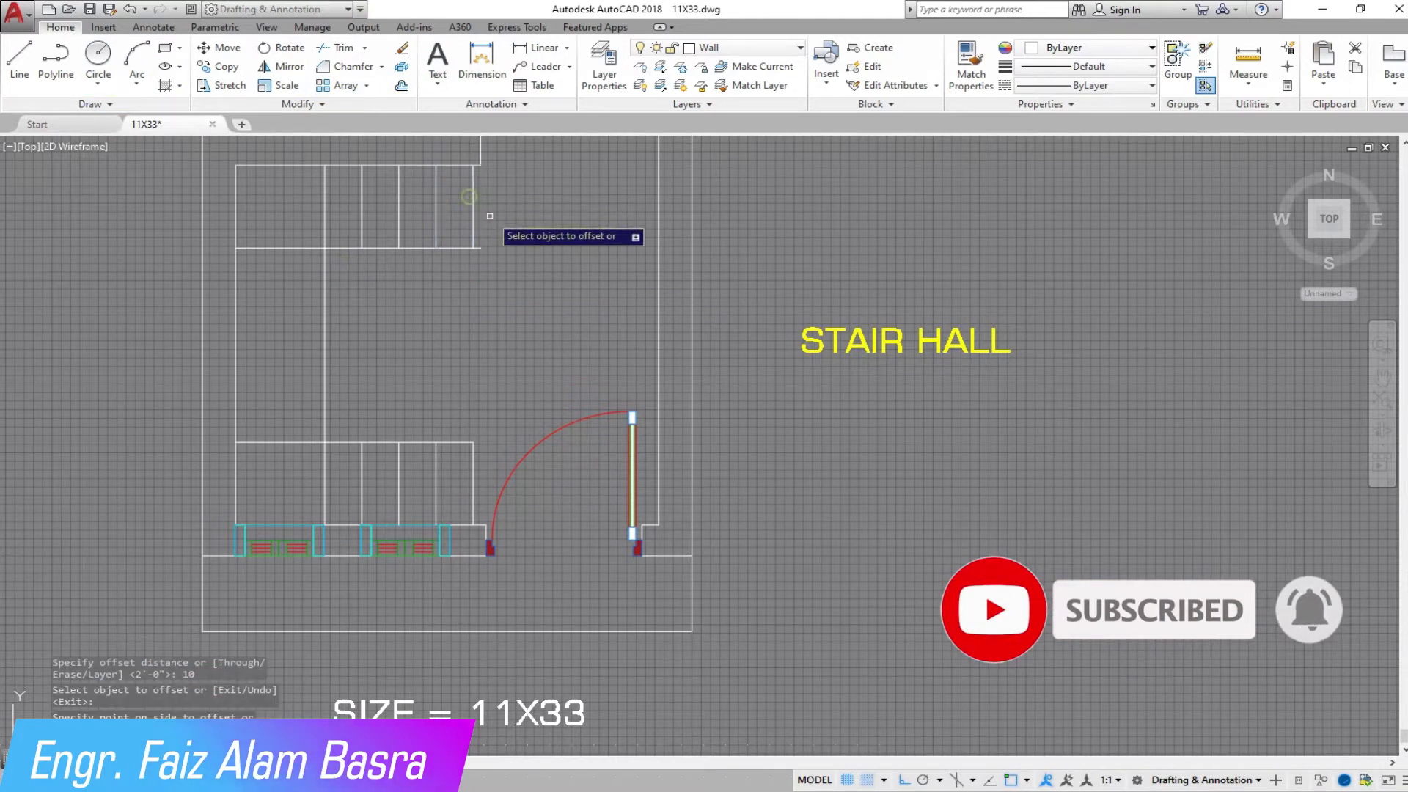
{"action": "left_click", "coordinate": [486, 253]}
{"action": "left_click", "coordinate": [344, 47]}
{"action": "key", "text": "Return"}
{"action": "scroll", "coordinate": [497, 262], "scroll_direction": "up", "scroll_amount": 2}
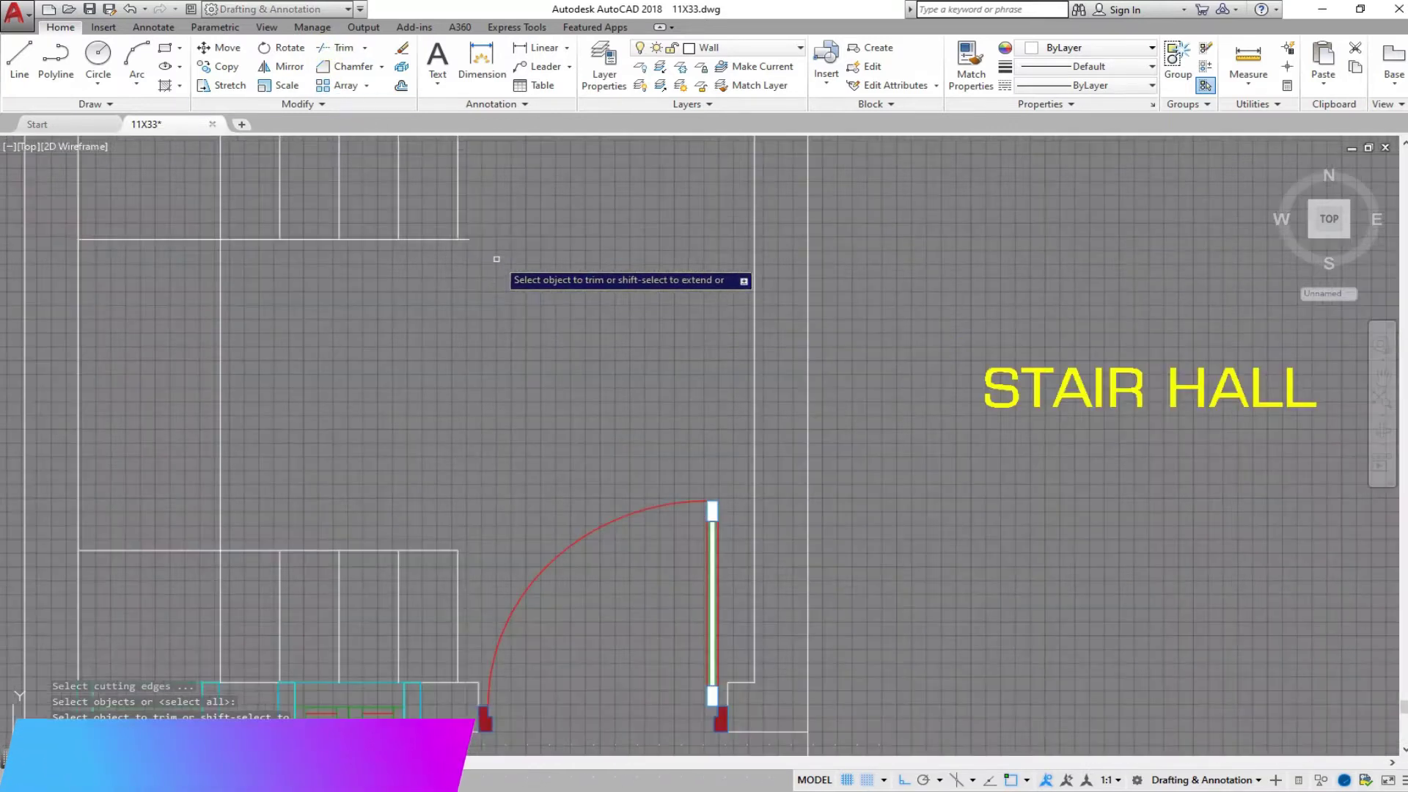
{"action": "right_click", "coordinate": [468, 314]}
{"action": "key", "text": "Escape"}
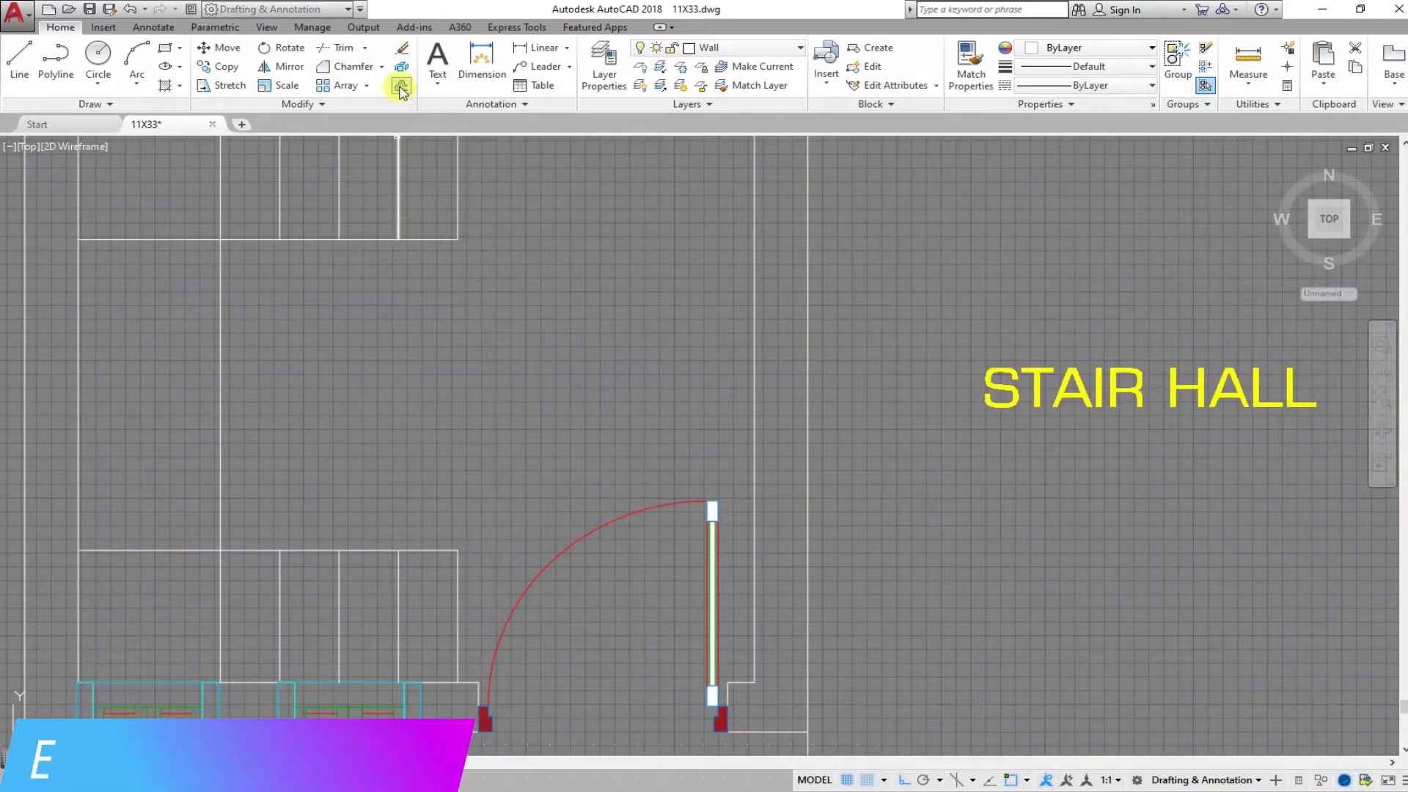
Offset the bottom tread line repeatedly upward to build evenly spaced stair treads.
{"action": "left_click", "coordinate": [188, 549]}
{"action": "left_click", "coordinate": [187, 499]}
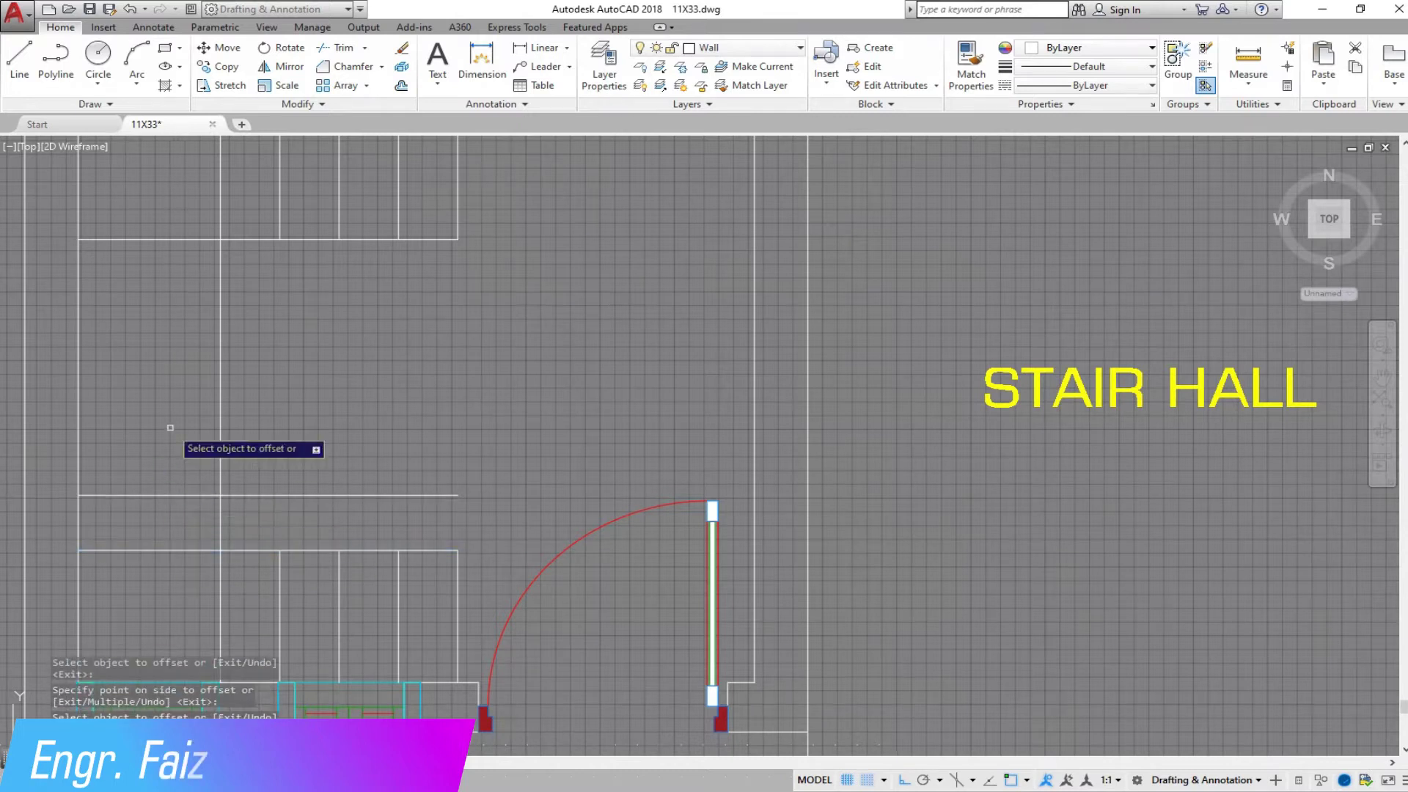
{"action": "left_click", "coordinate": [162, 494]}
{"action": "left_click", "coordinate": [163, 445]}
{"action": "left_click", "coordinate": [165, 440]}
{"action": "left_click", "coordinate": [169, 389]}
{"action": "left_click", "coordinate": [172, 385]}
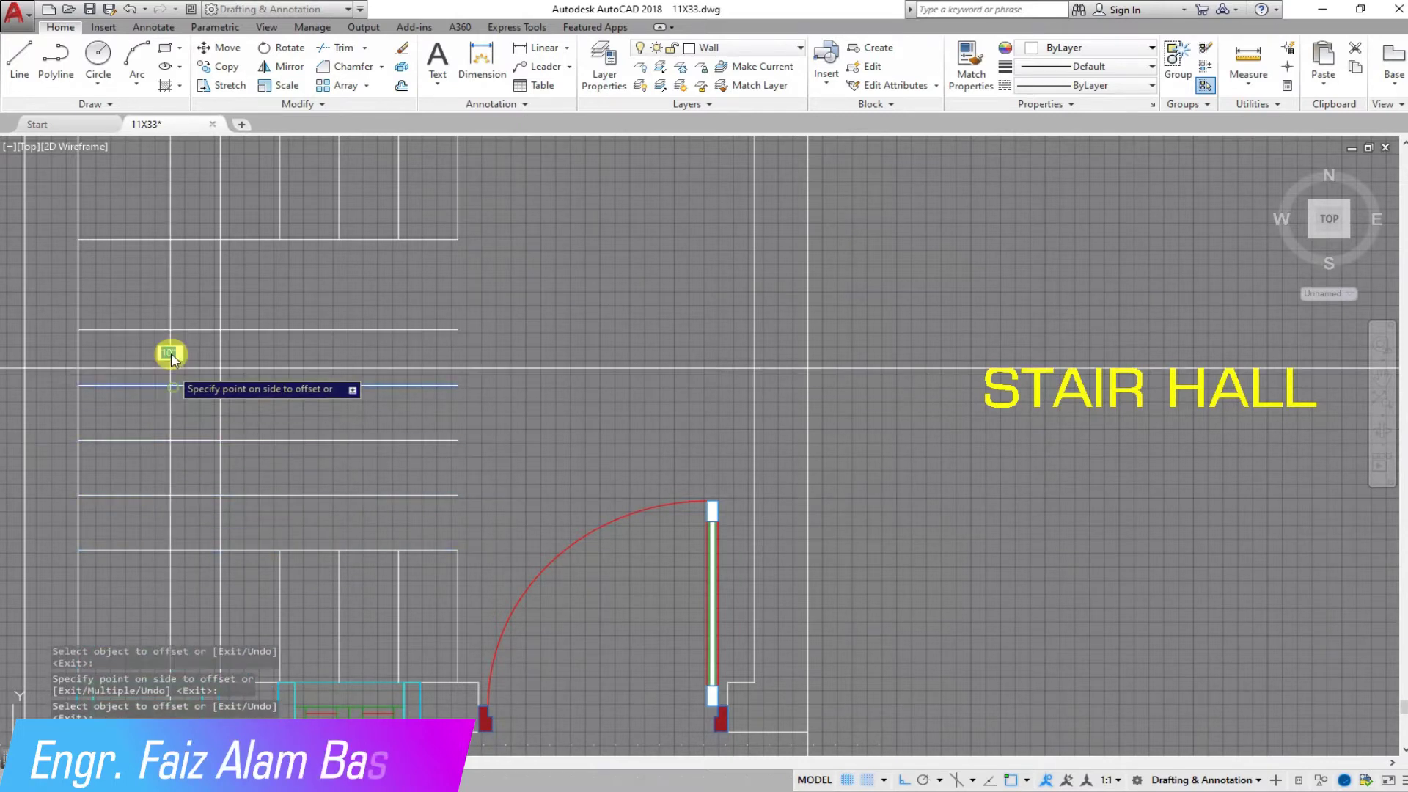
{"action": "left_click", "coordinate": [176, 334]}
{"action": "left_click", "coordinate": [183, 293]}
{"action": "scroll", "coordinate": [183, 293], "scroll_direction": "down", "scroll_amount": 1}
{"action": "scroll", "coordinate": [246, 314], "scroll_direction": "down", "scroll_amount": 1}
{"action": "scroll", "coordinate": [236, 293], "scroll_direction": "up", "scroll_amount": 4}
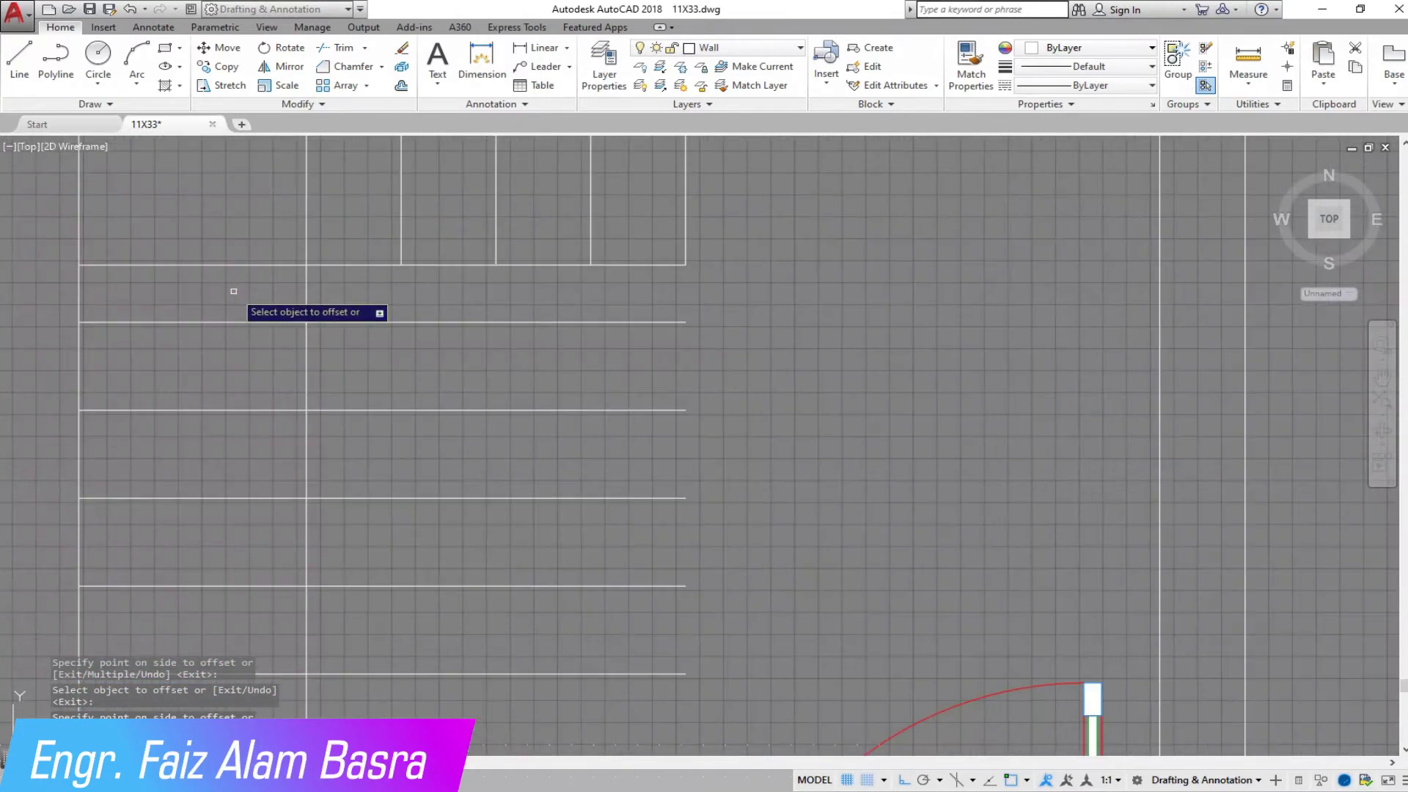
Add a linear dimension showing the 6 1/2" spacing between two treads.
{"action": "left_click", "coordinate": [539, 48]}
{"action": "left_click", "coordinate": [308, 322]}
{"action": "left_click", "coordinate": [308, 265]}
{"action": "scroll", "coordinate": [357, 336], "scroll_direction": "down", "scroll_amount": 1}
{"action": "scroll", "coordinate": [358, 336], "scroll_direction": "down", "scroll_amount": 2}
{"action": "scroll", "coordinate": [335, 511], "scroll_direction": "up", "scroll_amount": 2}
{"action": "scroll", "coordinate": [336, 510], "scroll_direction": "down", "scroll_amount": 2}
{"action": "scroll", "coordinate": [335, 511], "scroll_direction": "down", "scroll_amount": 2}
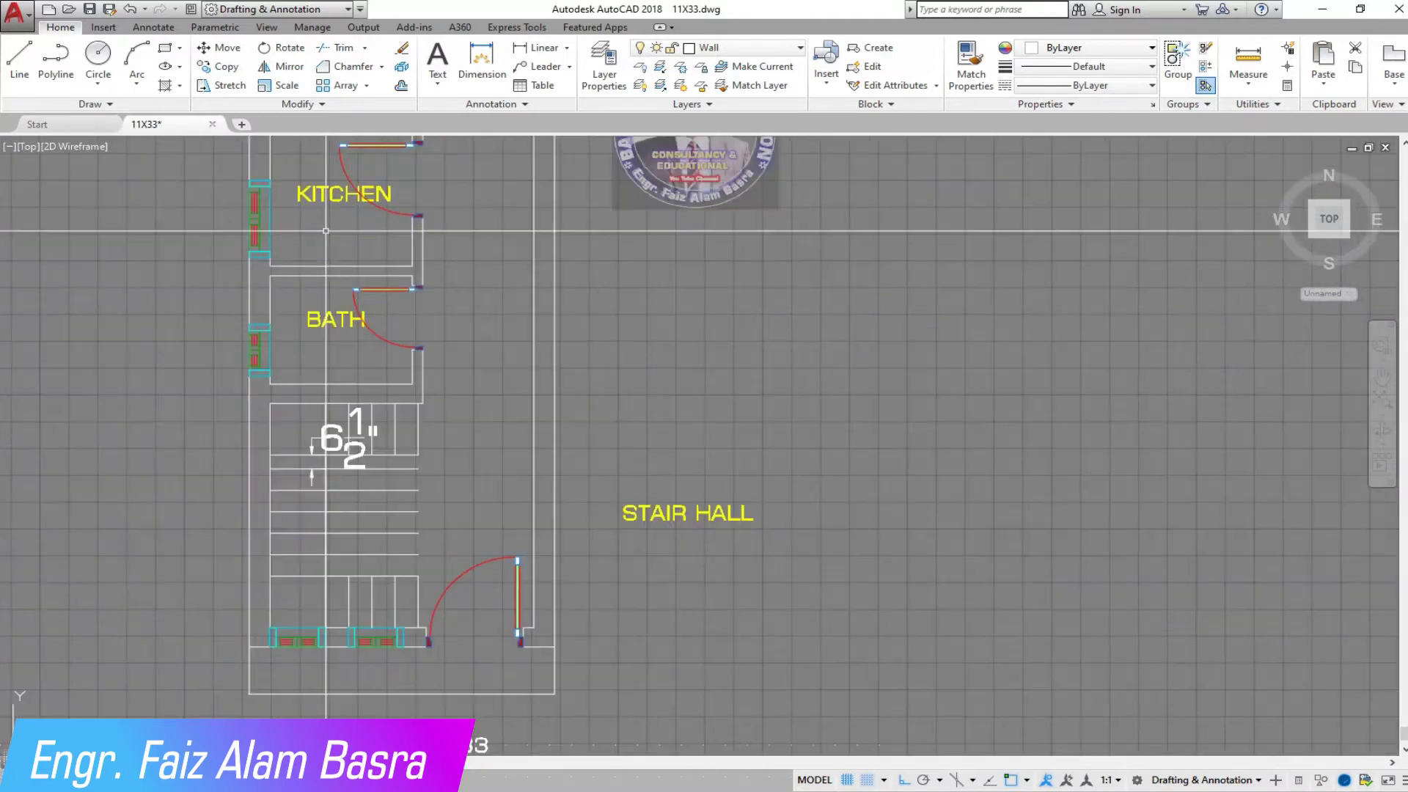
{"action": "scroll", "coordinate": [321, 244], "scroll_direction": "up", "scroll_amount": 2}
{"action": "scroll", "coordinate": [321, 245], "scroll_direction": "down", "scroll_amount": 2}
{"action": "scroll", "coordinate": [335, 469], "scroll_direction": "up", "scroll_amount": 4}
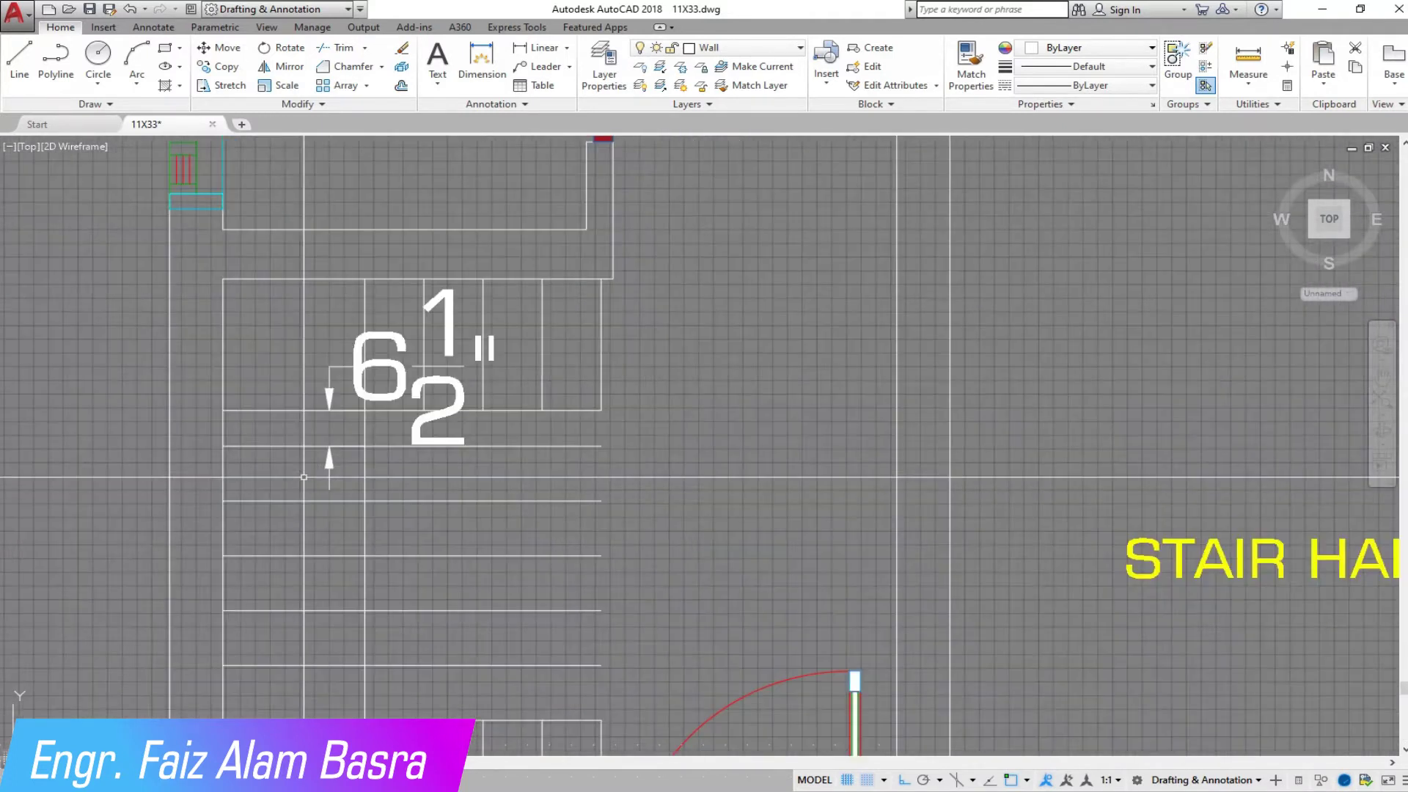
{"action": "scroll", "coordinate": [355, 467], "scroll_direction": "down", "scroll_amount": 4}
{"action": "scroll", "coordinate": [263, 228], "scroll_direction": "down", "scroll_amount": 2}
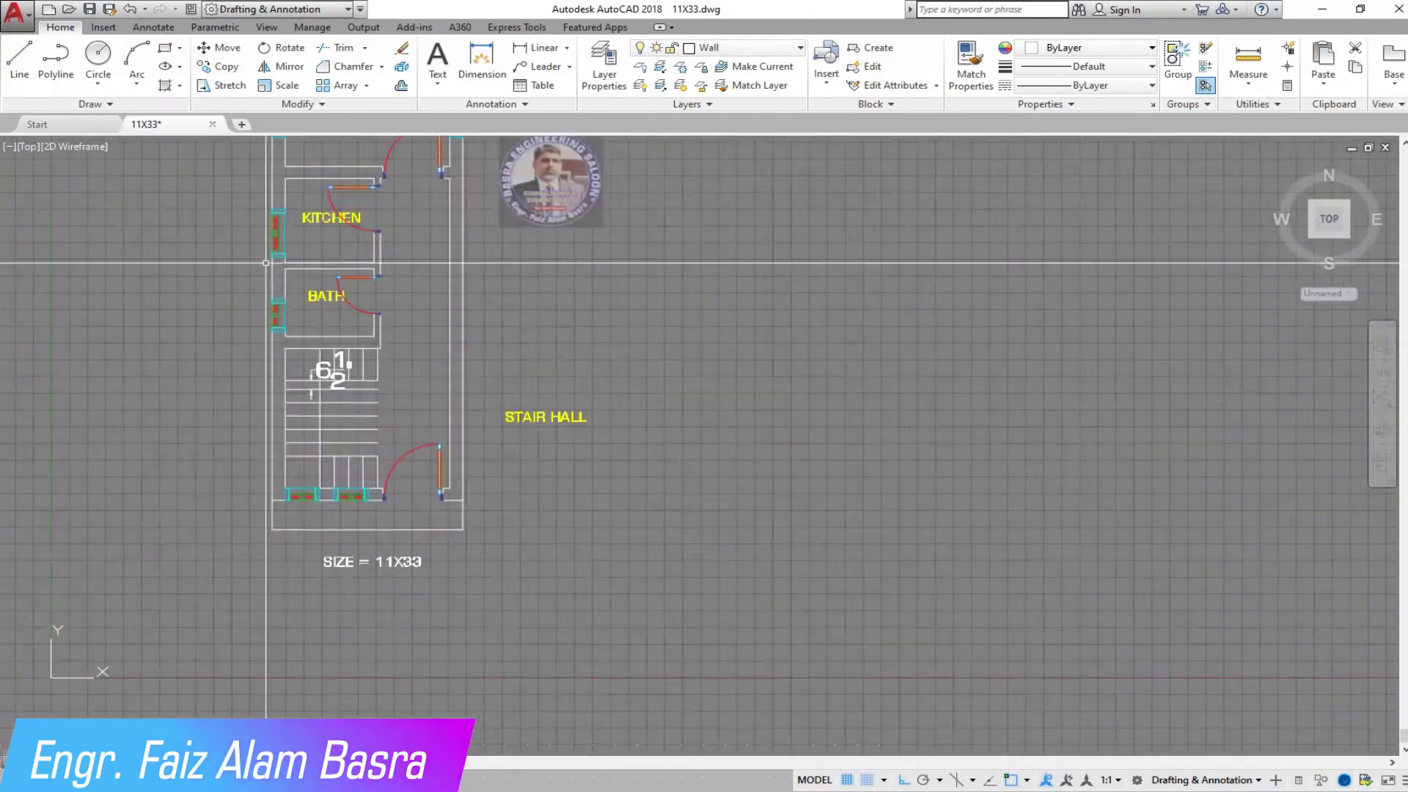
{"action": "scroll", "coordinate": [456, 154], "scroll_direction": "up", "scroll_amount": 2}
Dimension the bedroom wall at 9'-7 1/2".
{"action": "left_click", "coordinate": [275, 232]}
{"action": "left_click", "coordinate": [275, 478]}
{"action": "scroll", "coordinate": [310, 480], "scroll_direction": "down", "scroll_amount": 2}
Stretch the kitchen and bath side of the plan down so the bedroom is 10' deep.
{"action": "scroll", "coordinate": [310, 480], "scroll_direction": "up", "scroll_amount": 2}
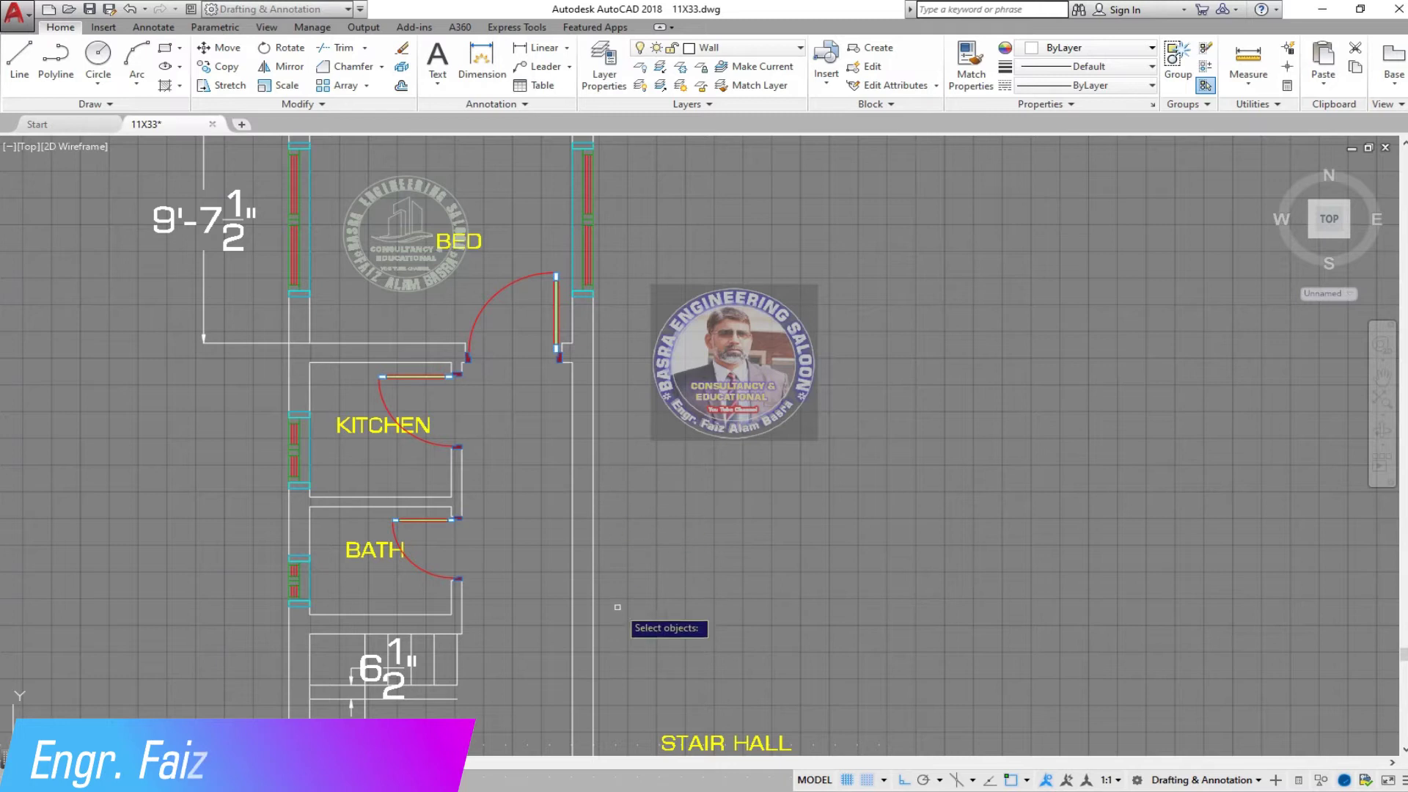
{"action": "left_click", "coordinate": [628, 703]}
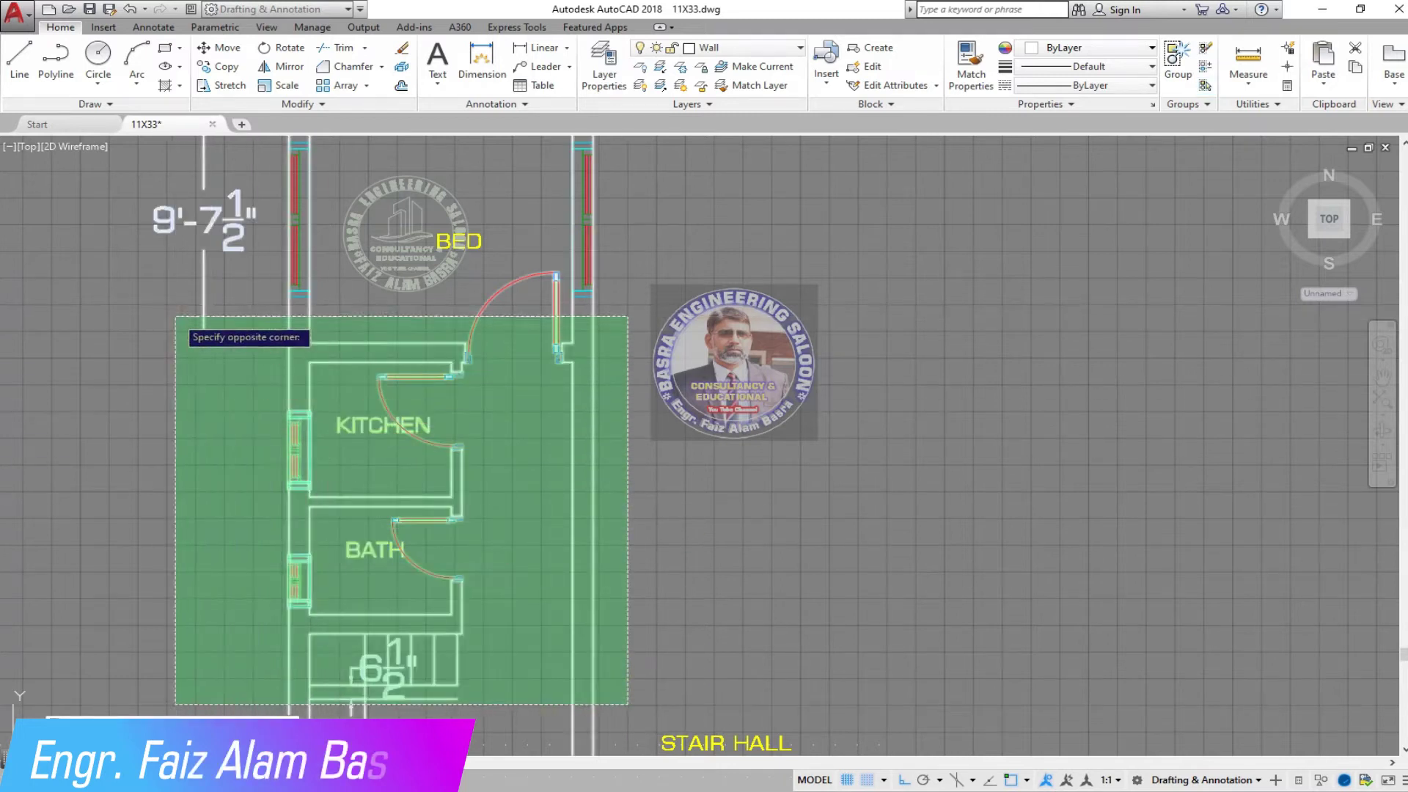
{"action": "left_click", "coordinate": [176, 317]}
{"action": "key", "text": "Return"}
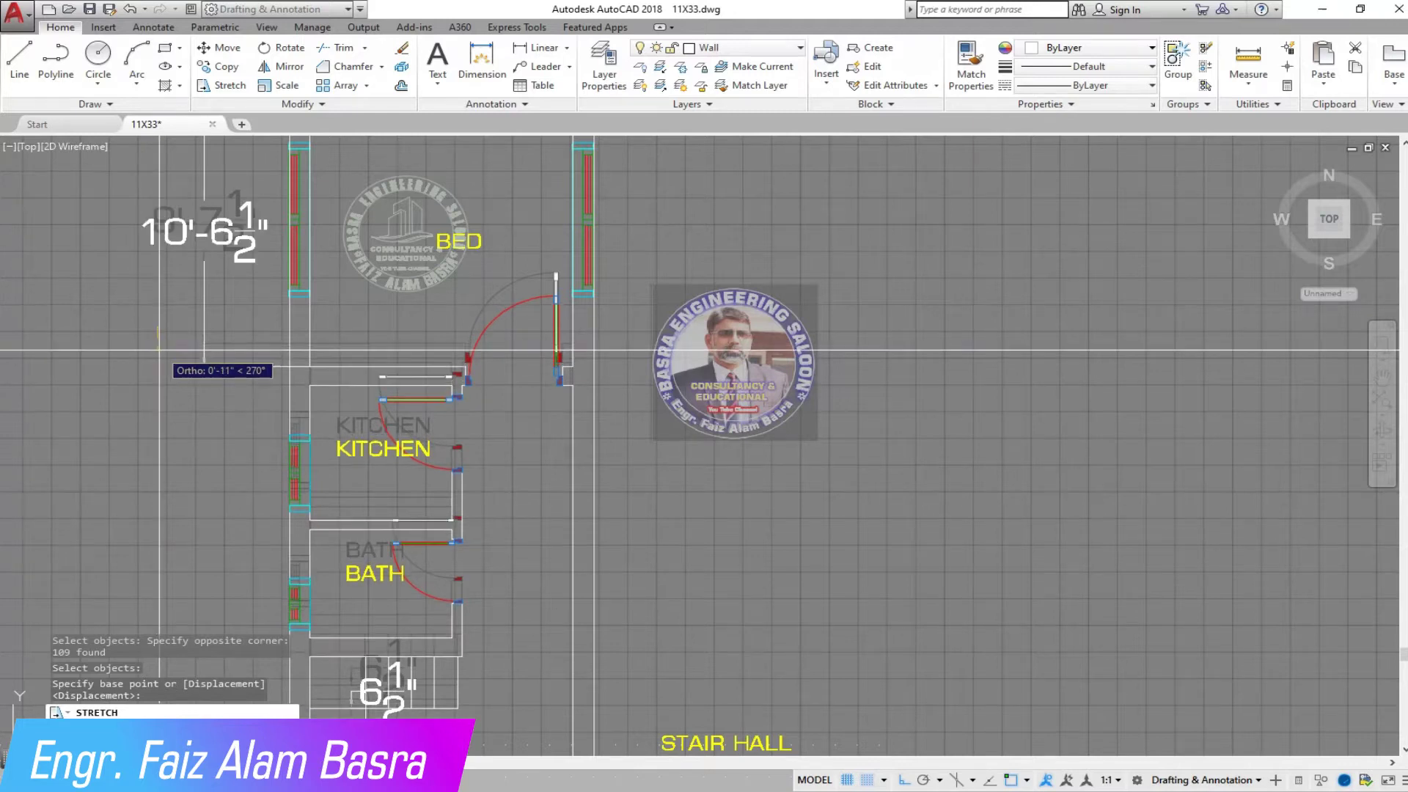
{"action": "scroll", "coordinate": [161, 337], "scroll_direction": "down", "scroll_amount": 2}
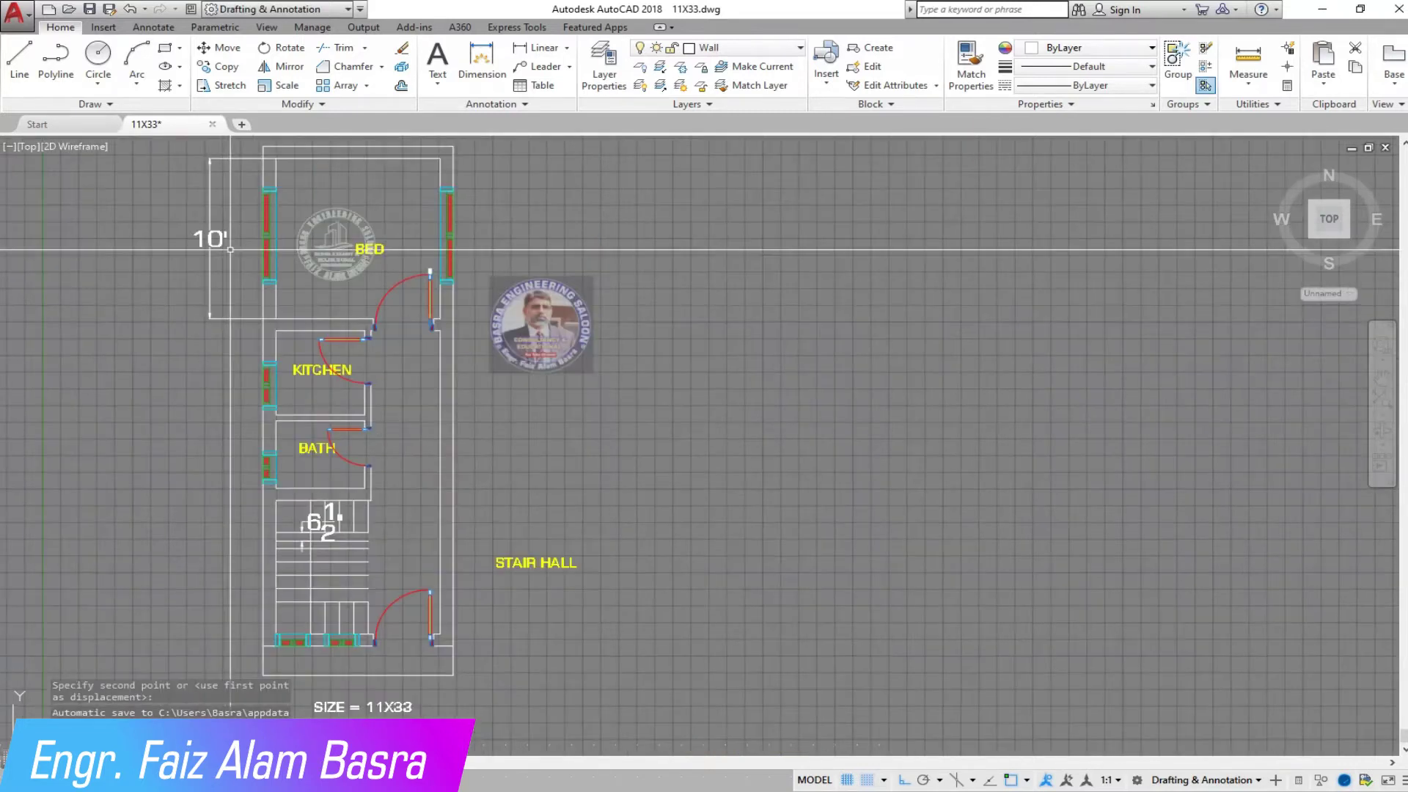
{"action": "scroll", "coordinate": [367, 542], "scroll_direction": "up", "scroll_amount": 2}
{"action": "scroll", "coordinate": [433, 577], "scroll_direction": "up", "scroll_amount": 2}
{"action": "scroll", "coordinate": [308, 408], "scroll_direction": "down", "scroll_amount": 2}
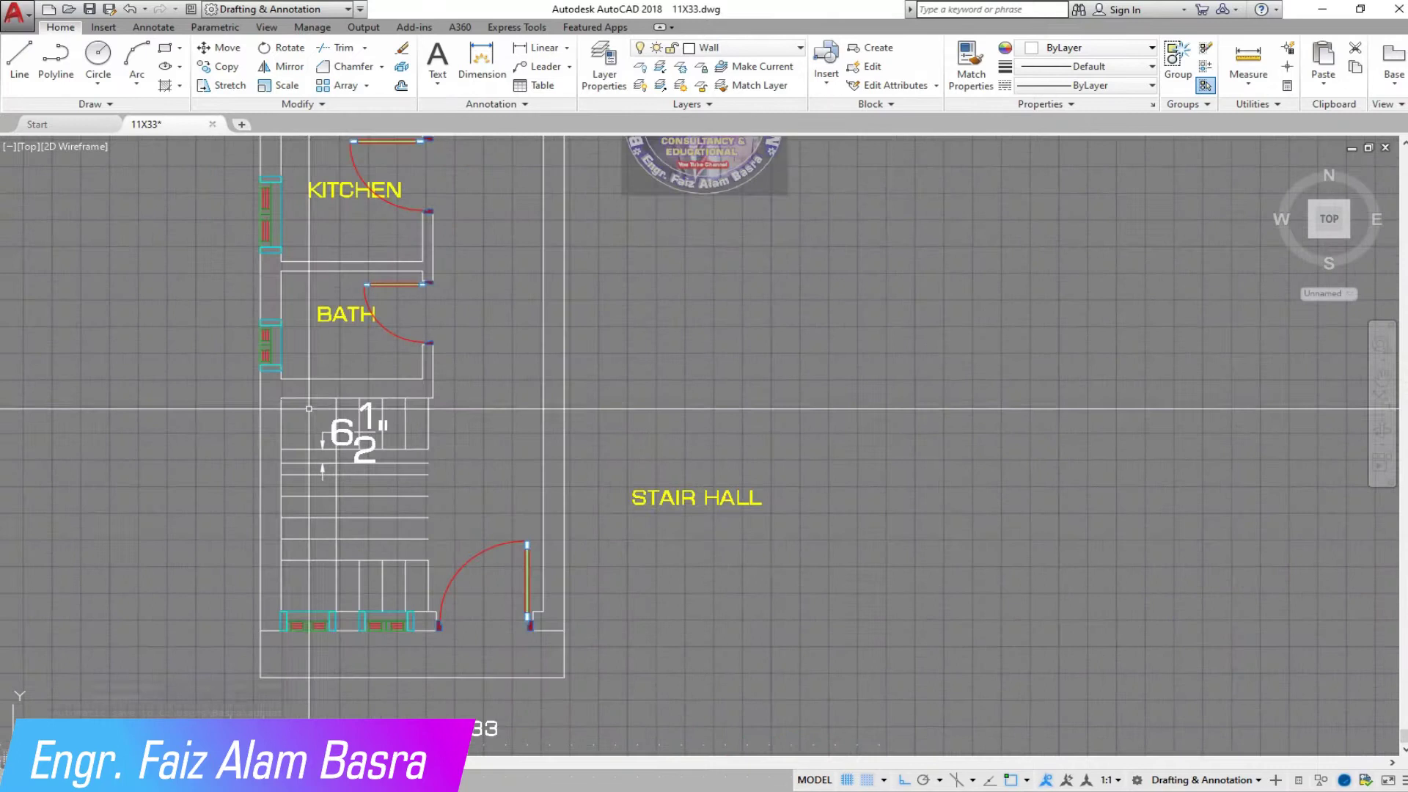
{"action": "scroll", "coordinate": [347, 472], "scroll_direction": "up", "scroll_amount": 3}
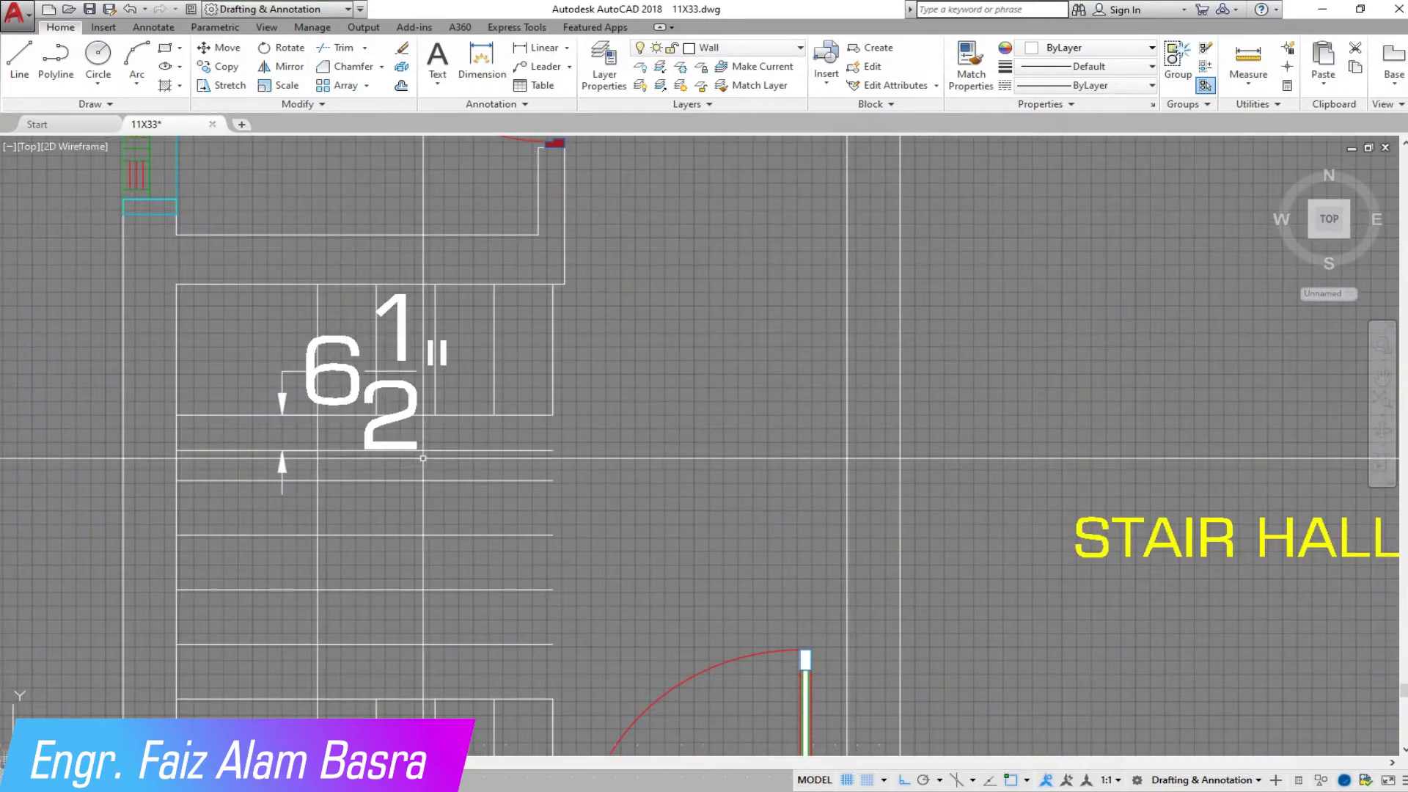
Erase the 6 1/2" dimension and a stray line, then offset a stair line.
{"action": "key", "text": "Delete"}
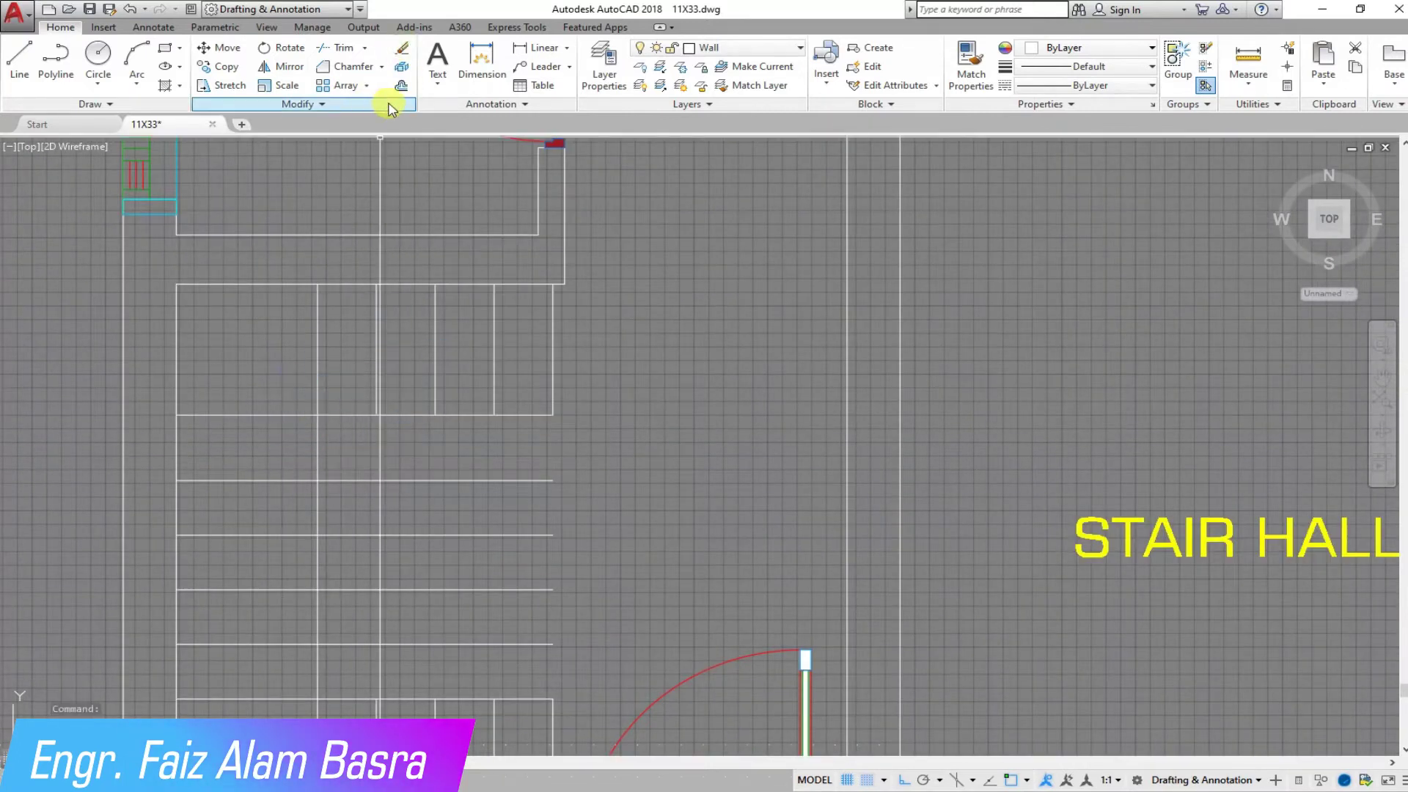
{"action": "left_click", "coordinate": [401, 86]}
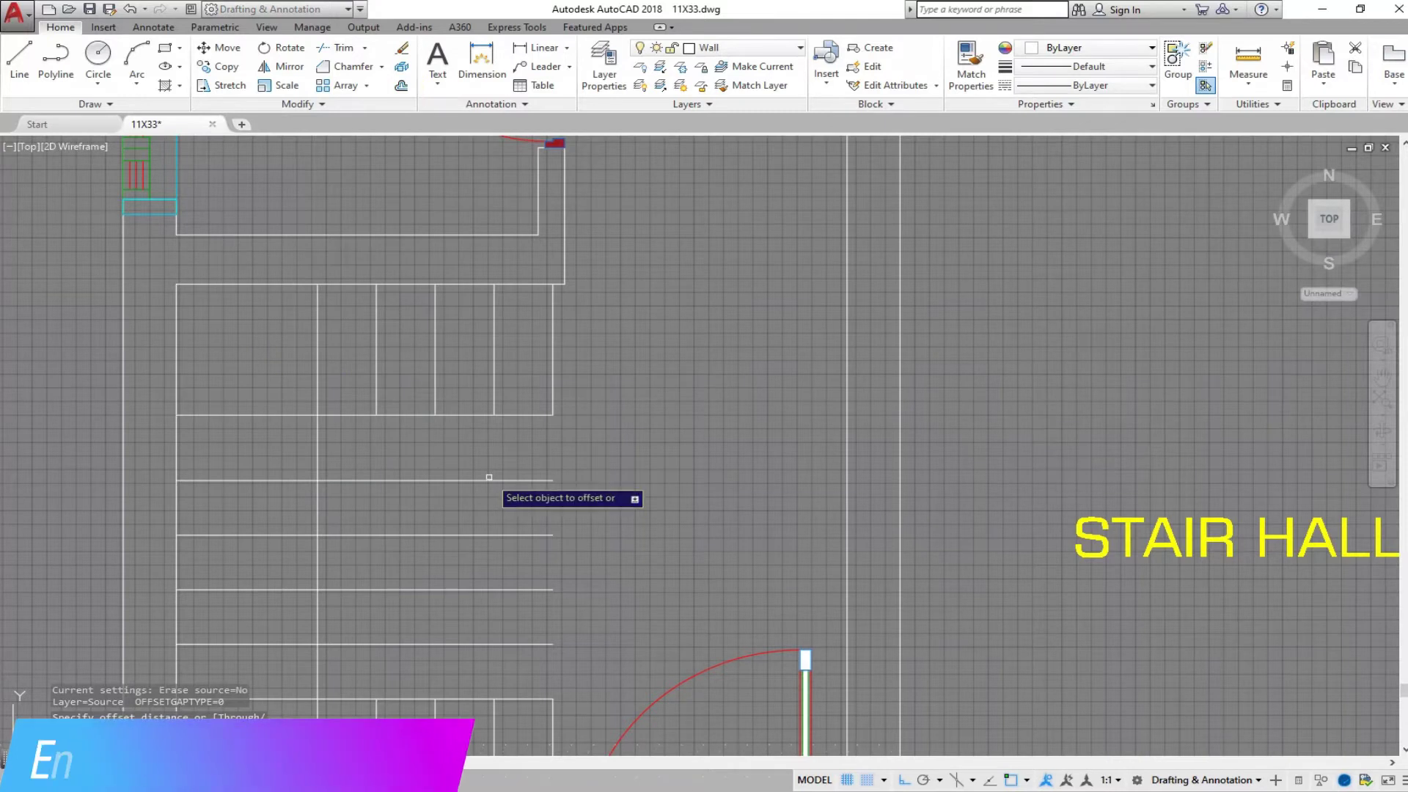
{"action": "scroll", "coordinate": [487, 443], "scroll_direction": "up", "scroll_amount": 5}
{"action": "right_click", "coordinate": [295, 396]}
{"action": "left_click", "coordinate": [396, 296]}
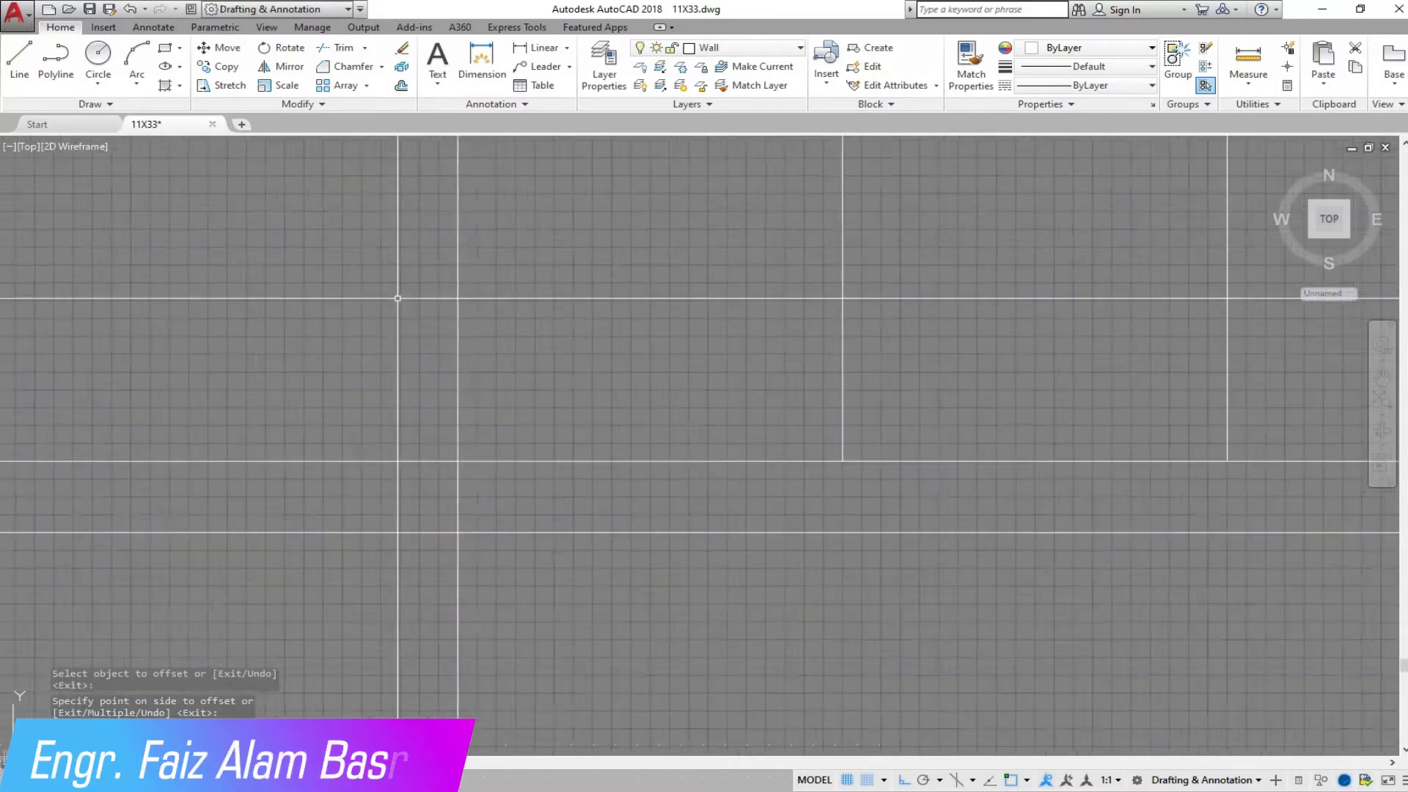
Measure the distance between two stair lines, then cancel the preview.
{"action": "left_click", "coordinate": [511, 64]}
{"action": "left_click", "coordinate": [430, 386]}
{"action": "scroll", "coordinate": [442, 416], "scroll_direction": "up", "scroll_amount": 3}
{"action": "scroll", "coordinate": [443, 416], "scroll_direction": "down", "scroll_amount": 1}
{"action": "key", "text": "Escape"}
{"action": "scroll", "coordinate": [420, 310], "scroll_direction": "down", "scroll_amount": 5}
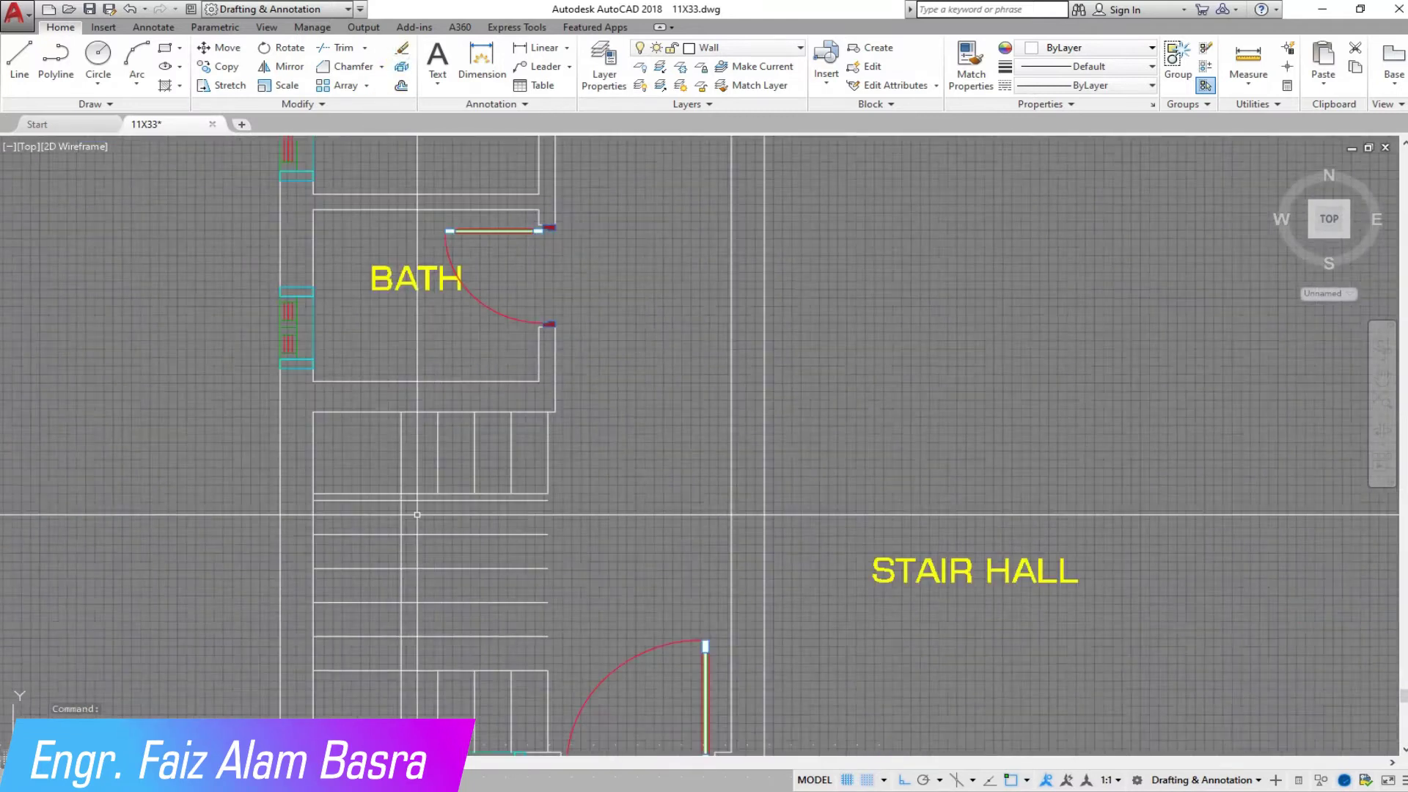
Stretch the bath walls slightly downward using a crossing window.
{"action": "left_click", "coordinate": [237, 77]}
{"action": "left_click", "coordinate": [560, 618]}
{"action": "left_click", "coordinate": [237, 314]}
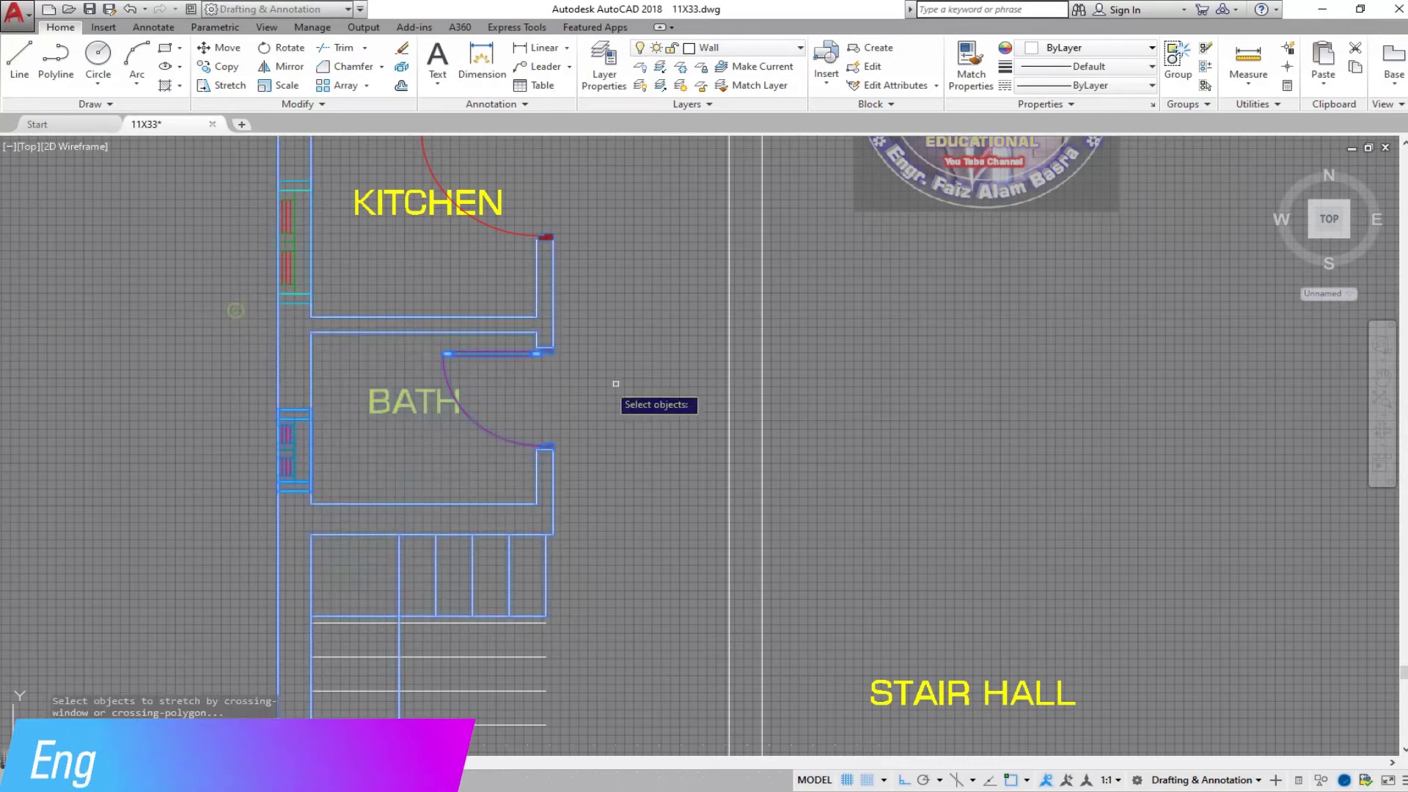
{"action": "key", "text": "Return"}
{"action": "left_click", "coordinate": [618, 360]}
{"action": "left_click", "coordinate": [618, 367]}
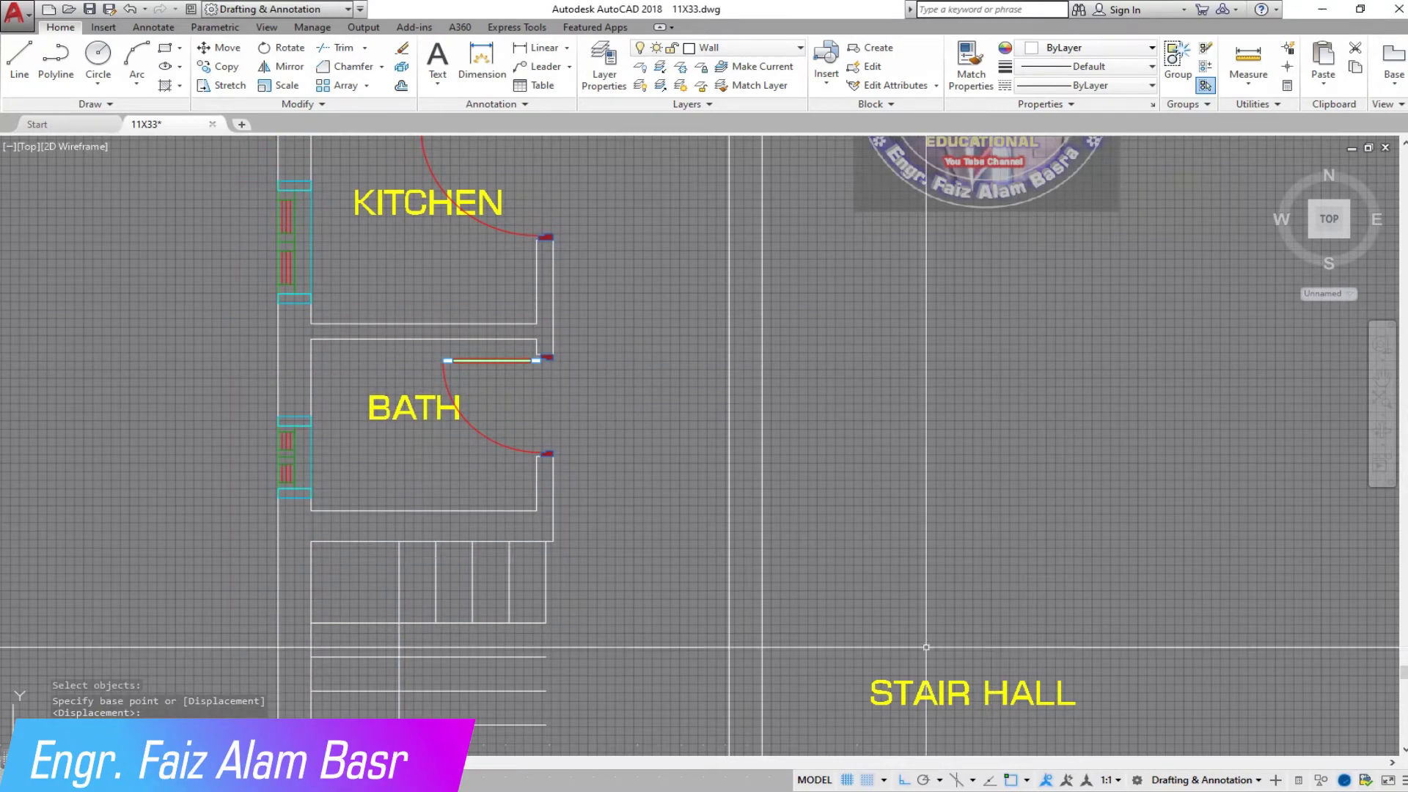
{"action": "scroll", "coordinate": [652, 311], "scroll_direction": "down", "scroll_amount": 2}
{"action": "scroll", "coordinate": [608, 554], "scroll_direction": "up", "scroll_amount": 2}
{"action": "scroll", "coordinate": [594, 553], "scroll_direction": "down", "scroll_amount": 2}
{"action": "scroll", "coordinate": [609, 315], "scroll_direction": "up", "scroll_amount": 2}
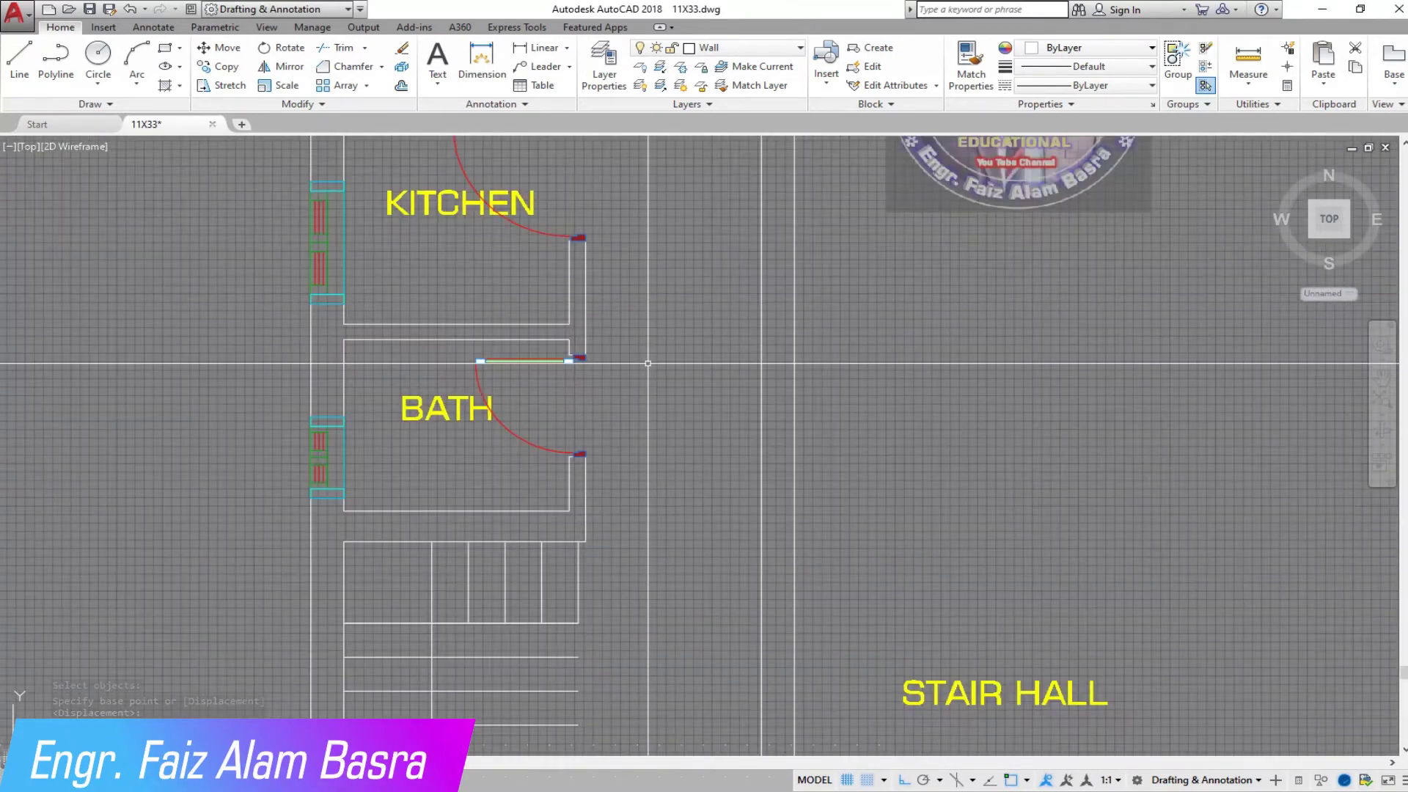
{"action": "scroll", "coordinate": [627, 363], "scroll_direction": "down", "scroll_amount": 2}
{"action": "scroll", "coordinate": [591, 589], "scroll_direction": "up", "scroll_amount": 2}
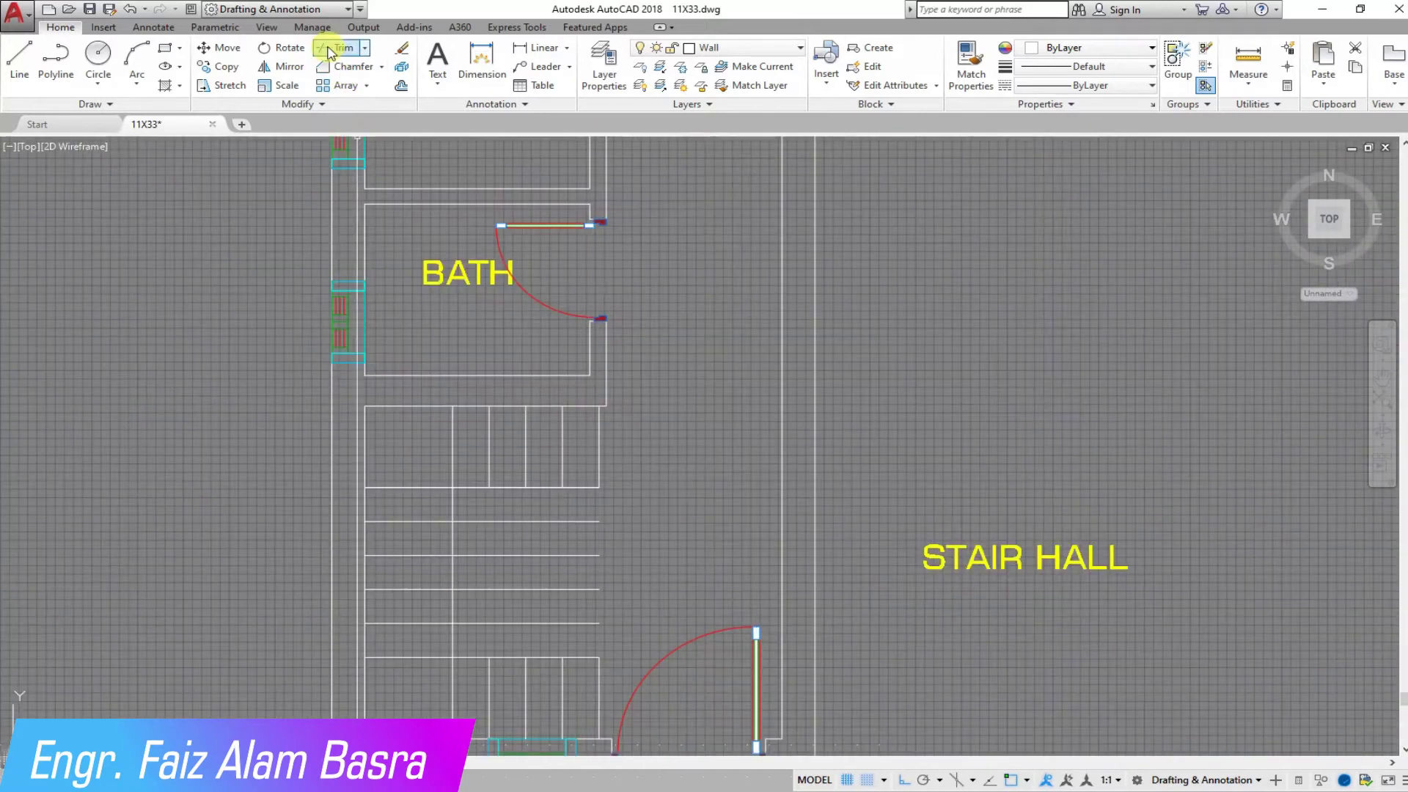
Trim away the extra stair tread lines.
{"action": "left_click", "coordinate": [620, 638]}
{"action": "left_click", "coordinate": [506, 514]}
{"action": "right_click", "coordinate": [487, 366]}
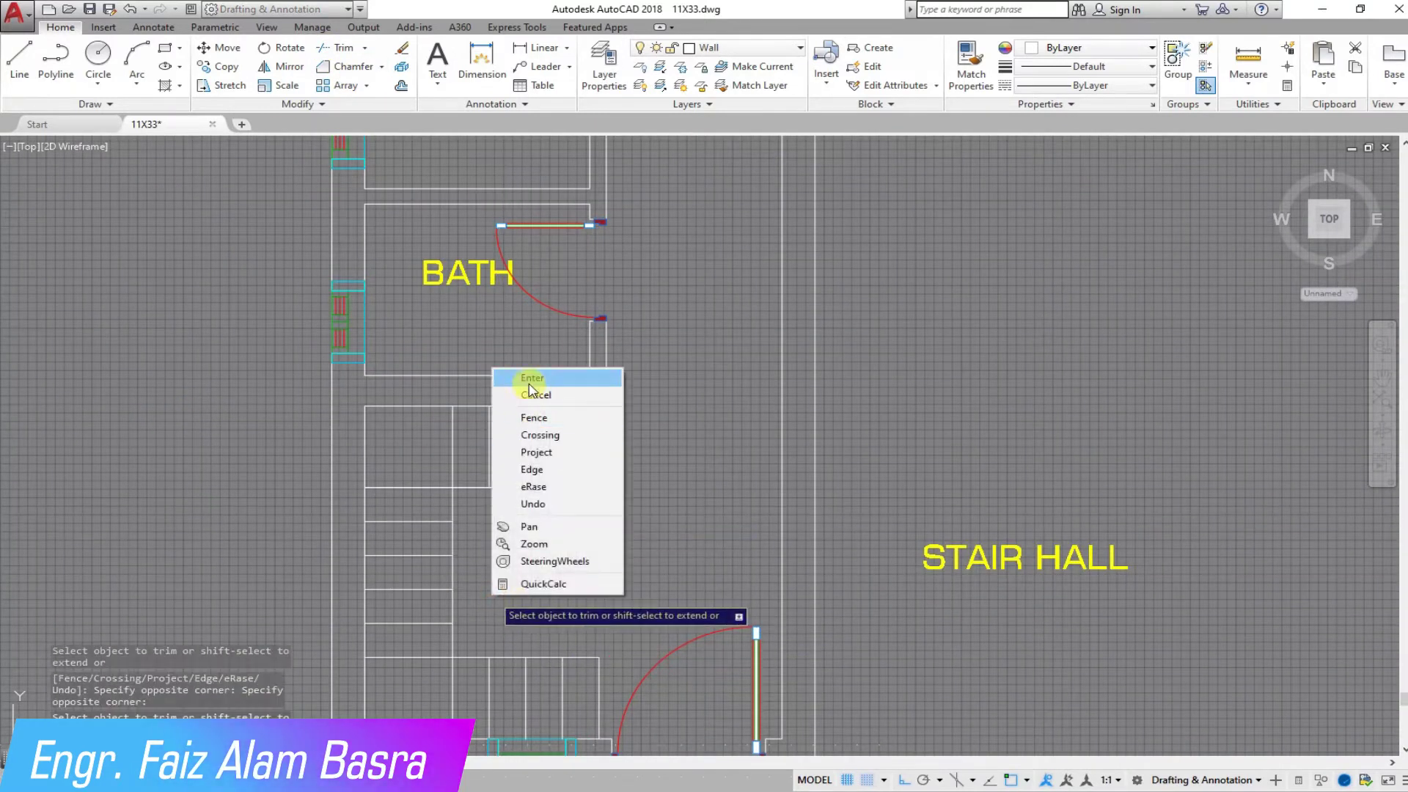
{"action": "left_click", "coordinate": [510, 374]}
{"action": "scroll", "coordinate": [451, 704], "scroll_direction": "up", "scroll_amount": 2}
{"action": "scroll", "coordinate": [484, 620], "scroll_direction": "up", "scroll_amount": 2}
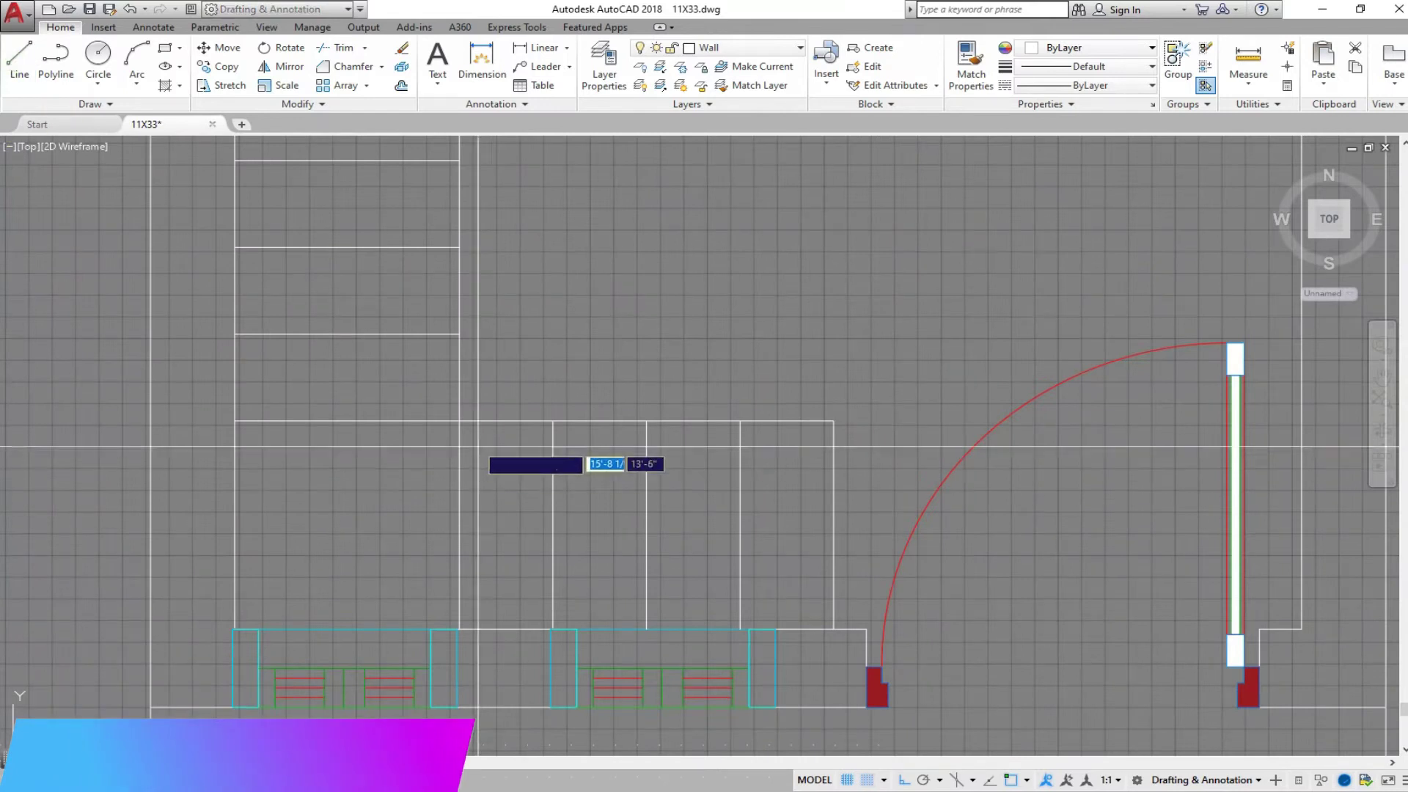
Draw diagonal winder lines at the upper stair turn and trim their stubs.
{"action": "left_click", "coordinate": [340, 631]}
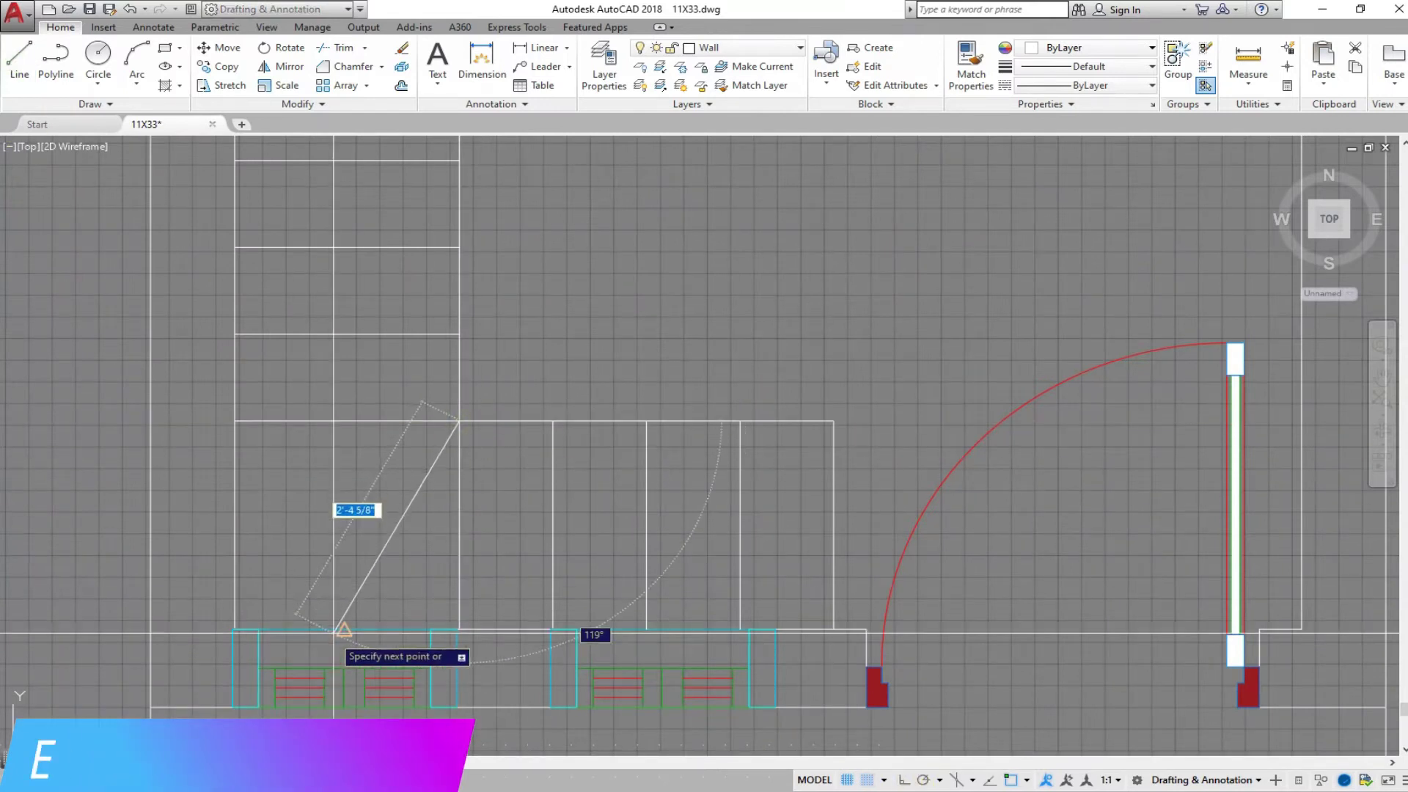
{"action": "scroll", "coordinate": [465, 411], "scroll_direction": "up", "scroll_amount": 1}
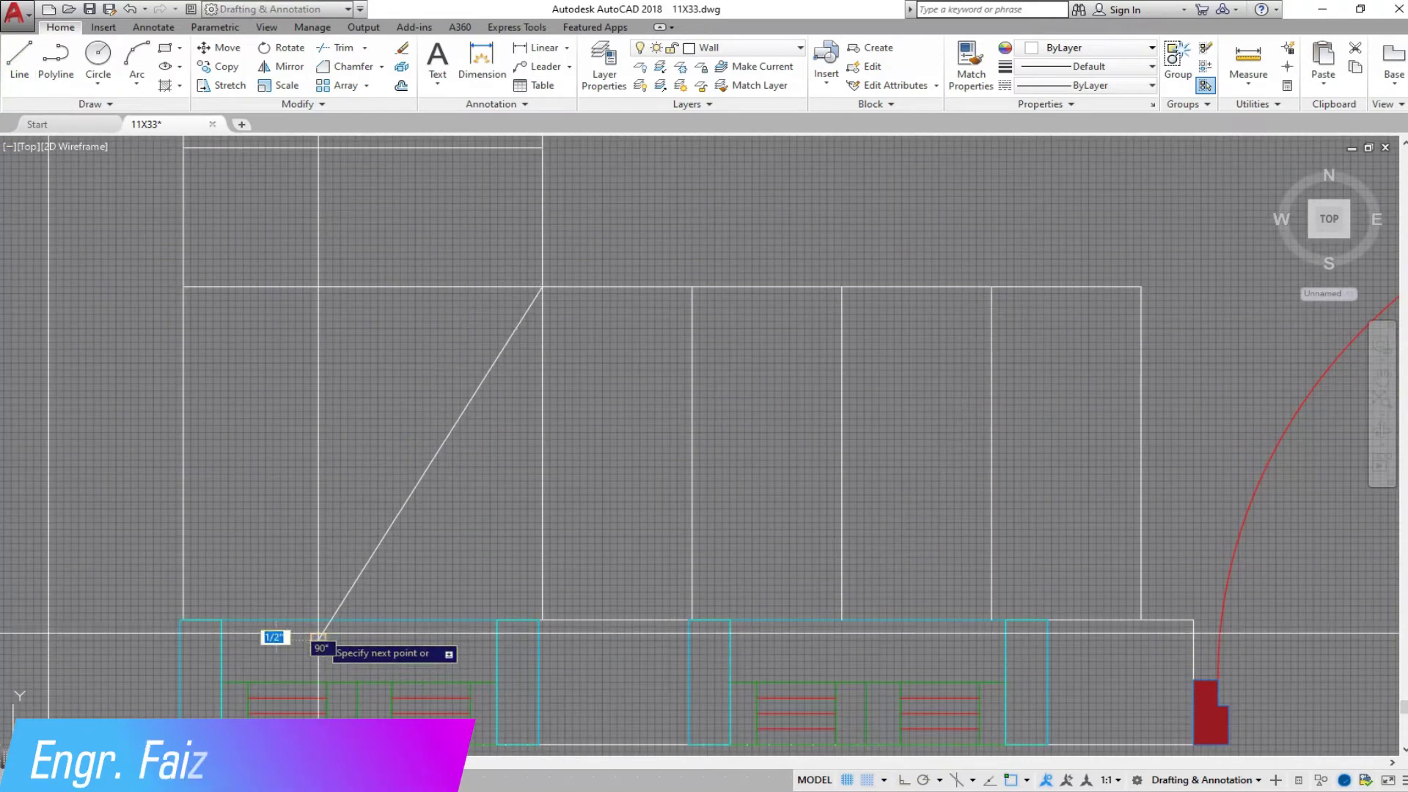
{"action": "left_click", "coordinate": [143, 434]}
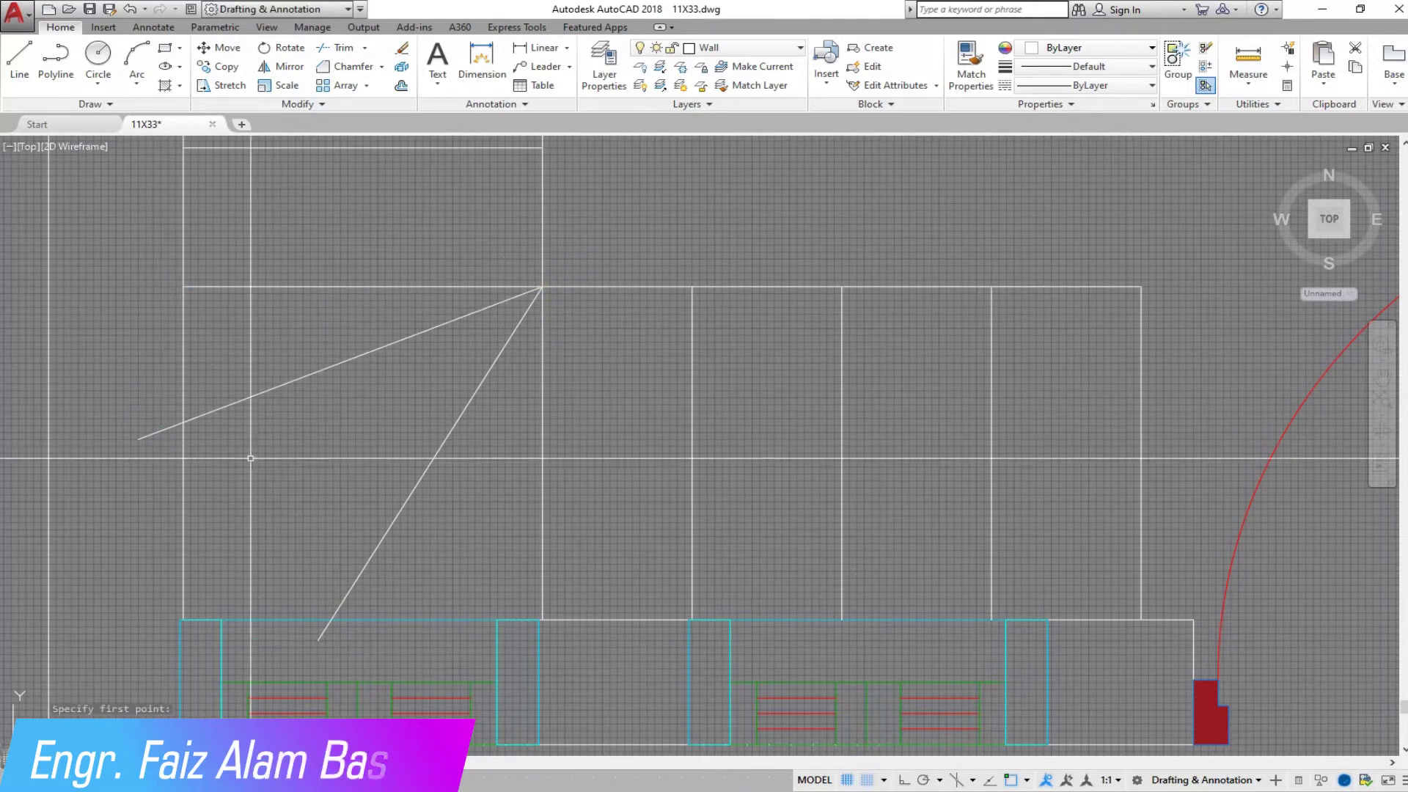
{"action": "scroll", "coordinate": [271, 459], "scroll_direction": "down", "scroll_amount": 2}
{"action": "left_click_drag", "start_coordinate": [190, 418], "coordinate": [278, 564]}
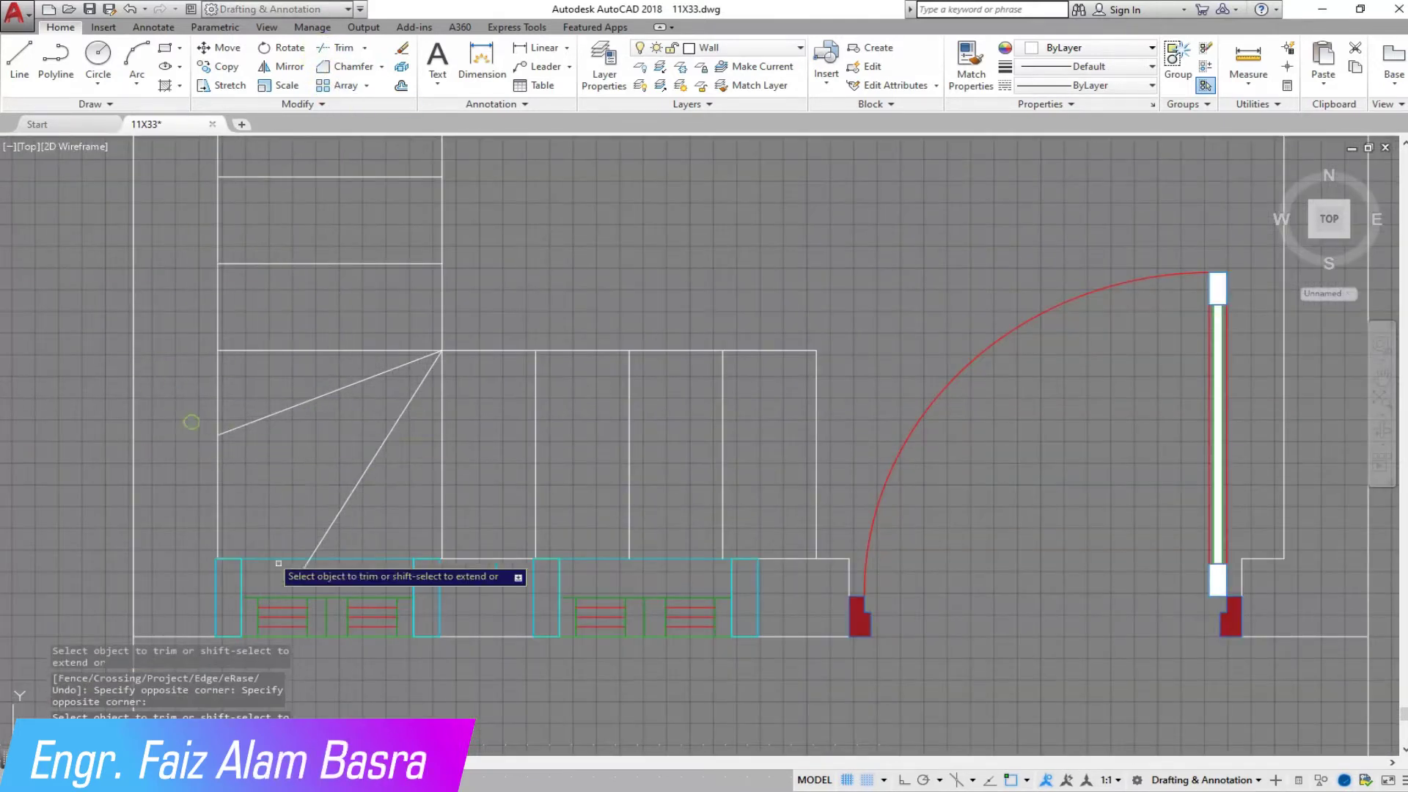
{"action": "right_click", "coordinate": [370, 493]}
Mirror the two diagonal winder lines to the lower landing, keeping the originals.
{"action": "left_click", "coordinate": [385, 501]}
{"action": "key", "text": "space"}
{"action": "left_click", "coordinate": [383, 449]}
{"action": "scroll", "coordinate": [287, 392], "scroll_direction": "down", "scroll_amount": 5}
{"action": "scroll", "coordinate": [358, 534], "scroll_direction": "up", "scroll_amount": 2}
{"action": "left_click", "coordinate": [358, 429]}
{"action": "key", "text": "Return"}
{"action": "left_click", "coordinate": [337, 453]}
{"action": "left_click", "coordinate": [527, 485]}
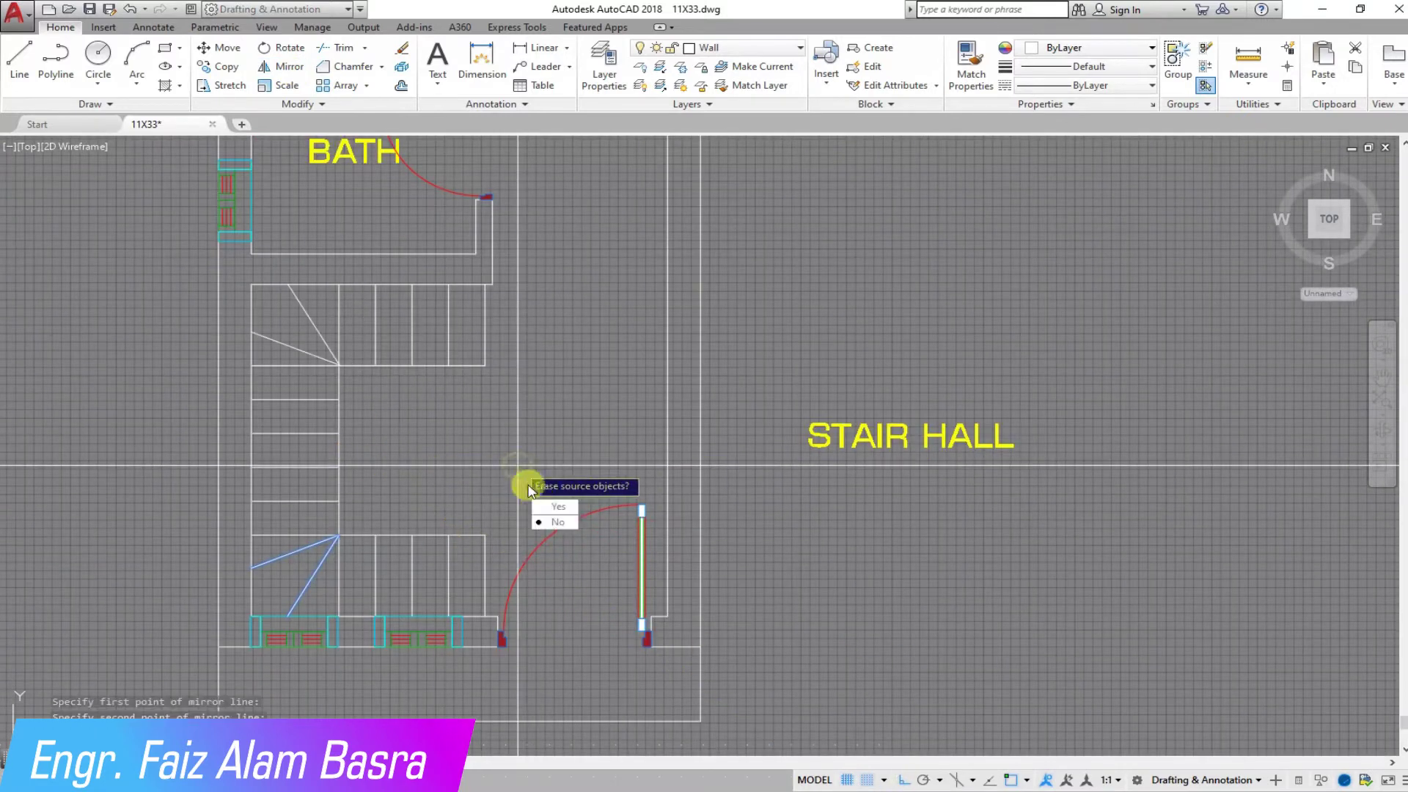
{"action": "left_click", "coordinate": [547, 522]}
{"action": "scroll", "coordinate": [376, 366], "scroll_direction": "down", "scroll_amount": 3}
{"action": "scroll", "coordinate": [377, 366], "scroll_direction": "up", "scroll_amount": 3}
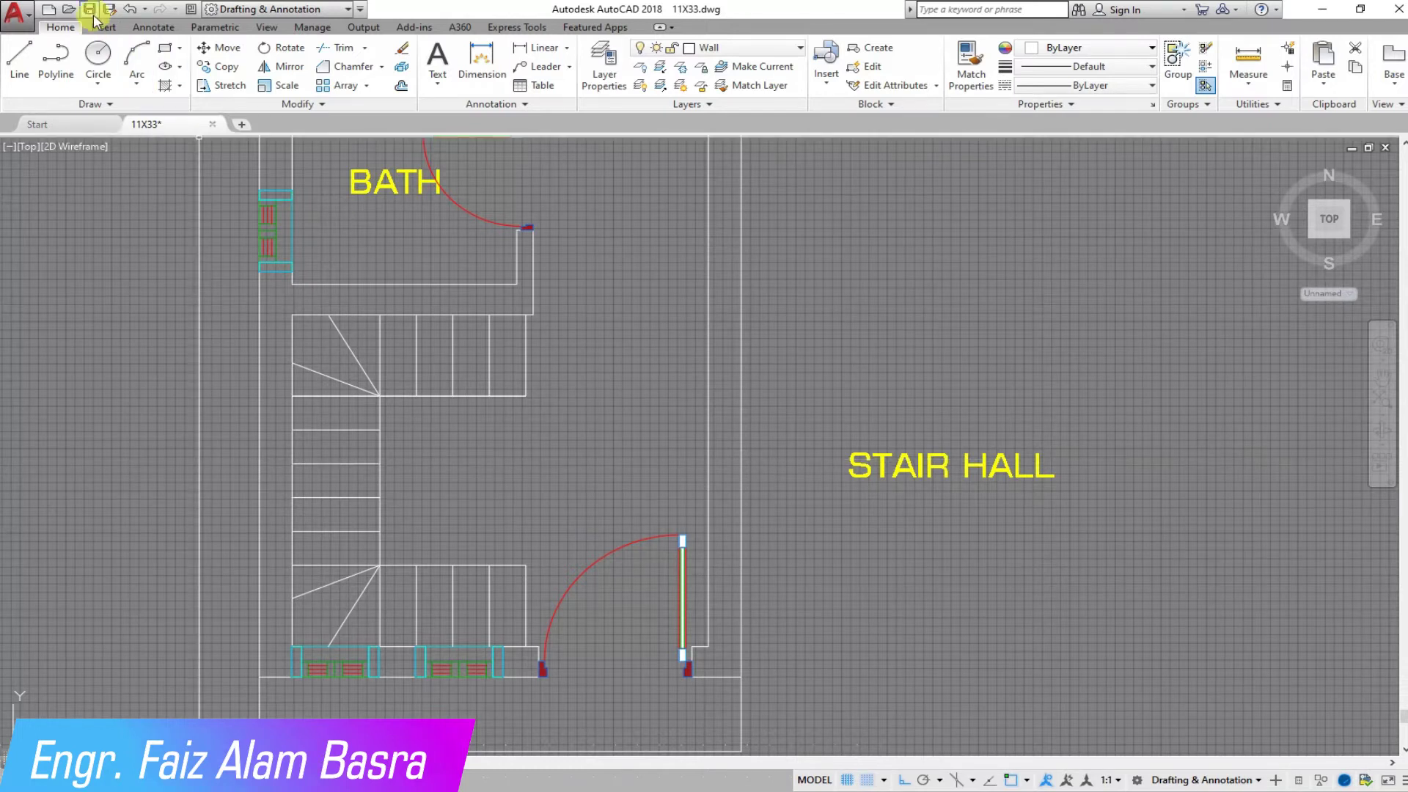
Start a multileader with a maximum of four leader points.
{"action": "left_click", "coordinate": [571, 66]}
{"action": "left_click", "coordinate": [560, 99]}
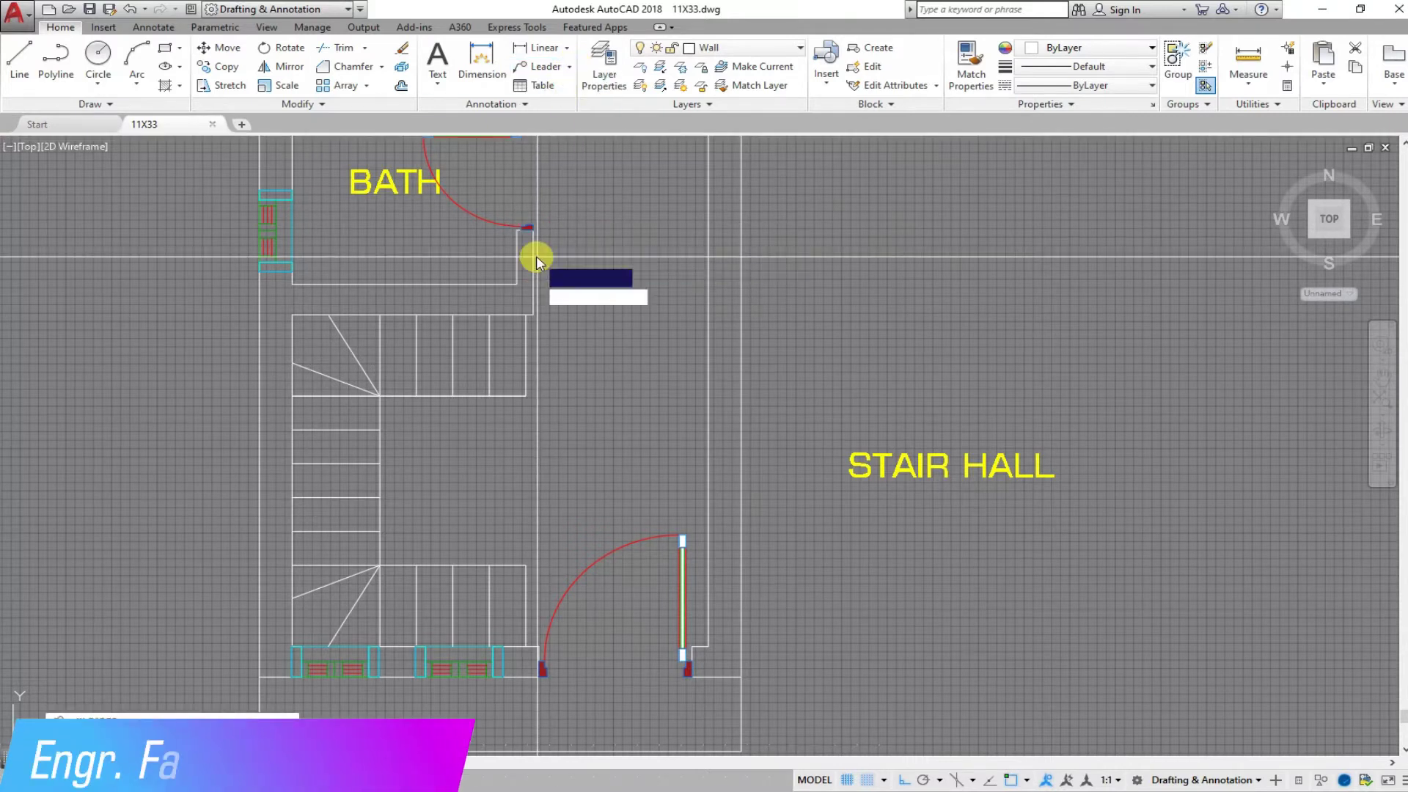
{"action": "left_click", "coordinate": [608, 343]}
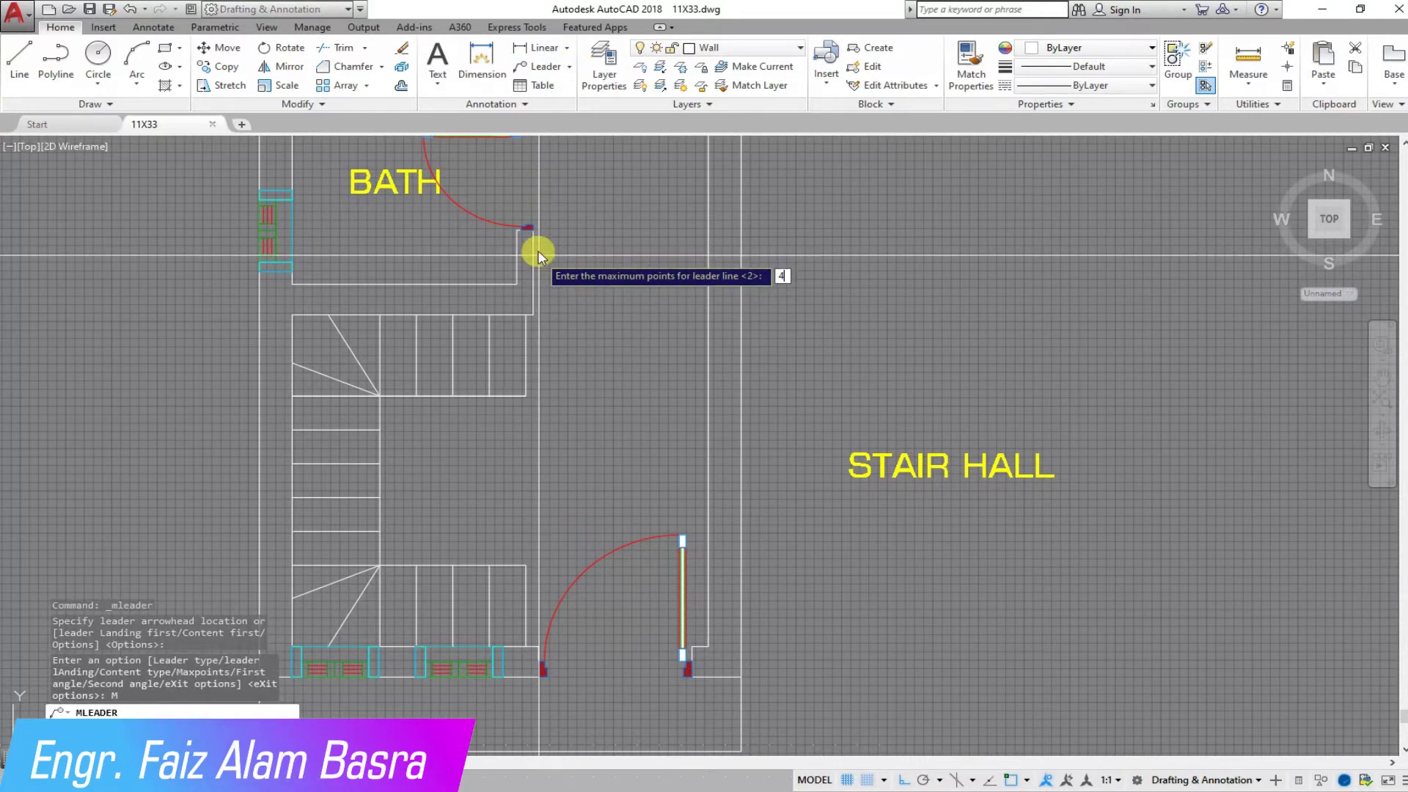
{"action": "key", "text": "Return"}
{"action": "left_click", "coordinate": [591, 387]}
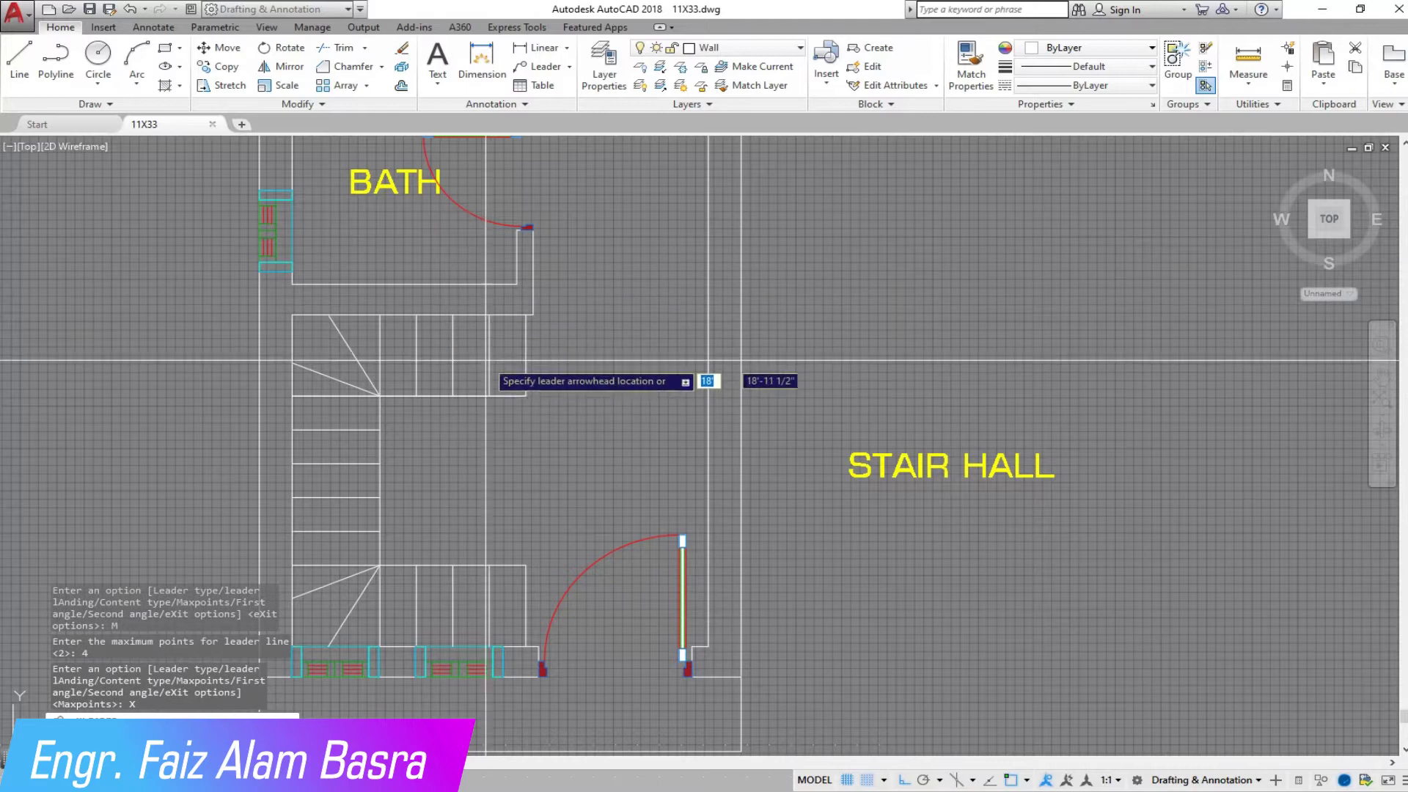
Draw the leader along the stair flight, ending in the text UP.
{"action": "left_click", "coordinate": [316, 360]}
{"action": "scroll", "coordinate": [330, 360], "scroll_direction": "up", "scroll_amount": 3}
{"action": "scroll", "coordinate": [317, 270], "scroll_direction": "down", "scroll_amount": 3}
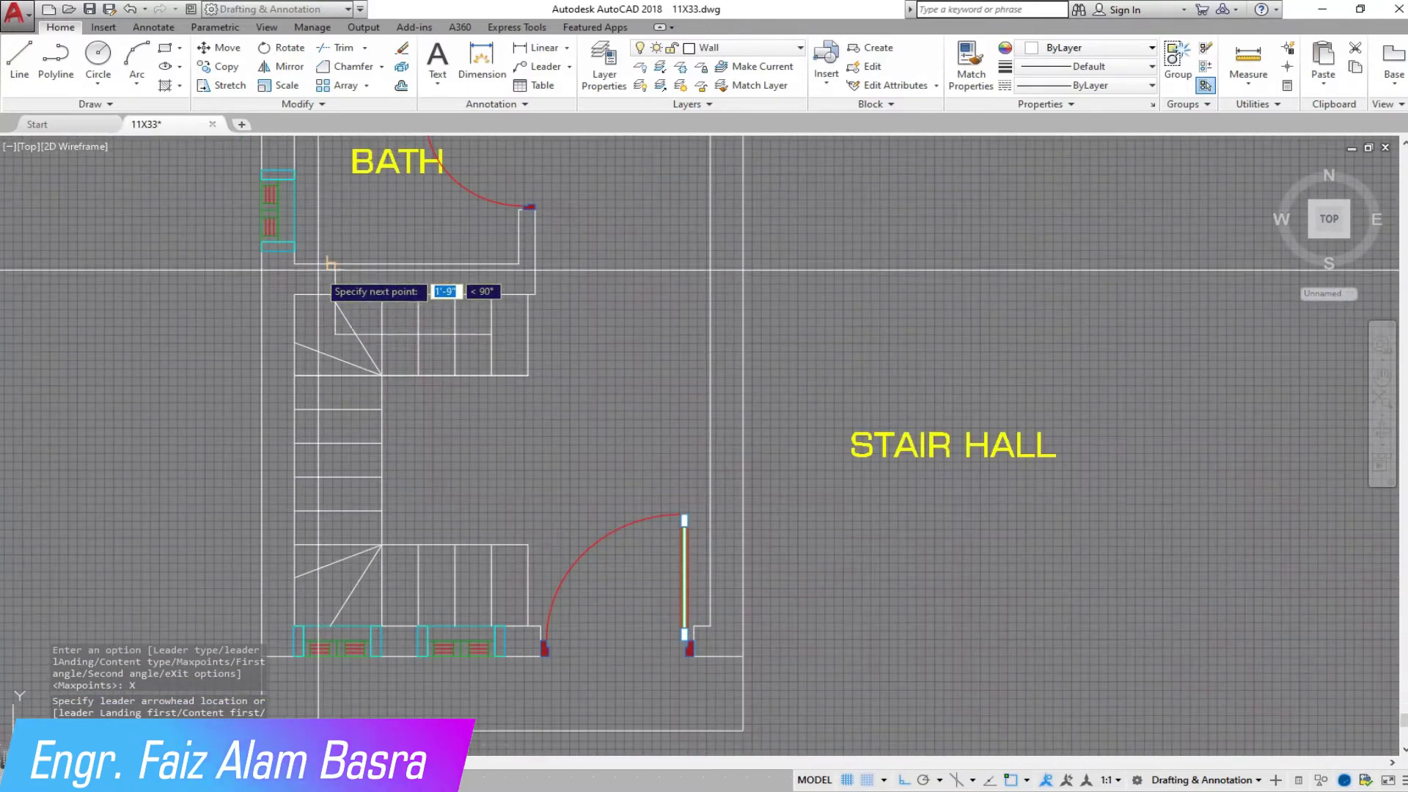
{"action": "scroll", "coordinate": [326, 611], "scroll_direction": "up", "scroll_amount": 4}
{"action": "left_click", "coordinate": [836, 559]}
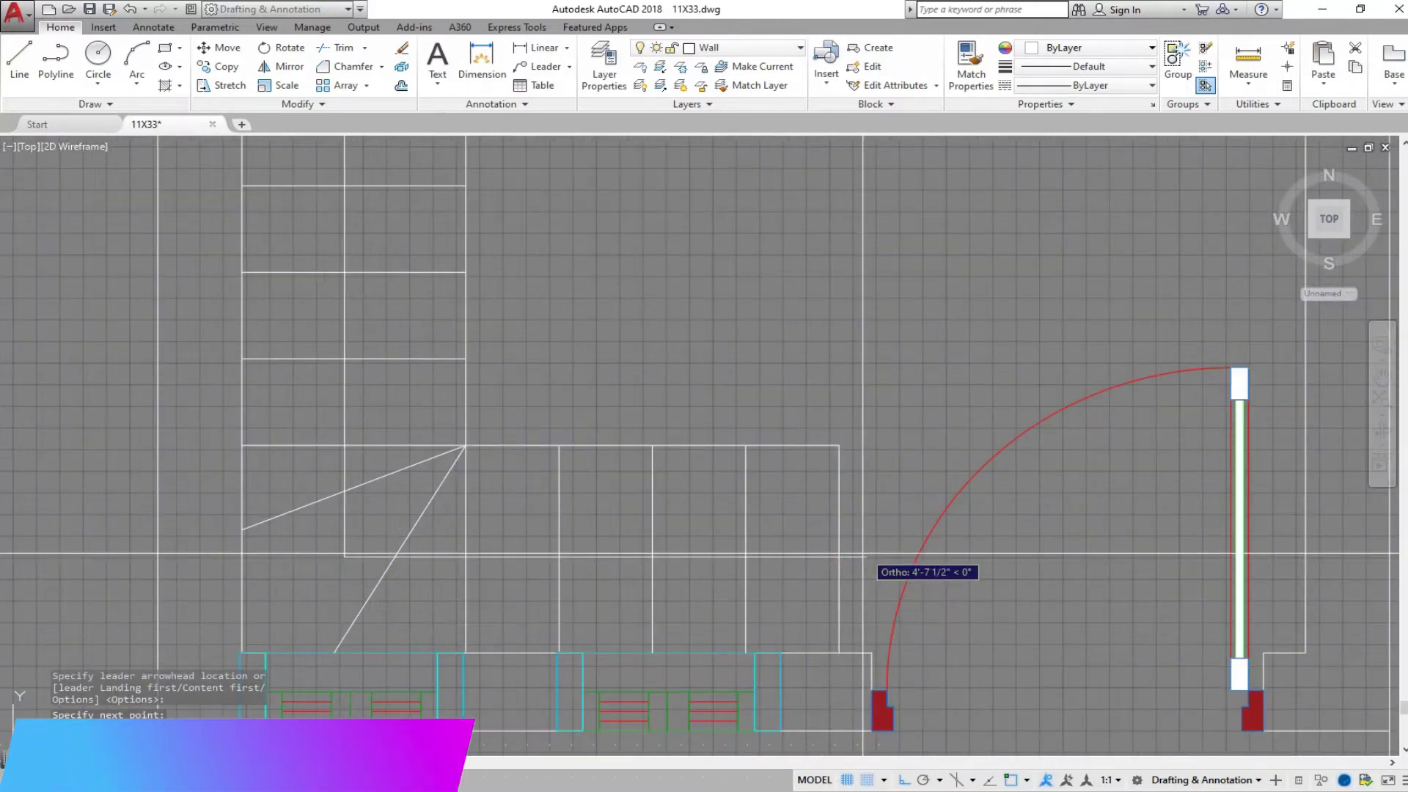
{"action": "left_click", "coordinate": [869, 552]}
{"action": "type", "text": "UP"}
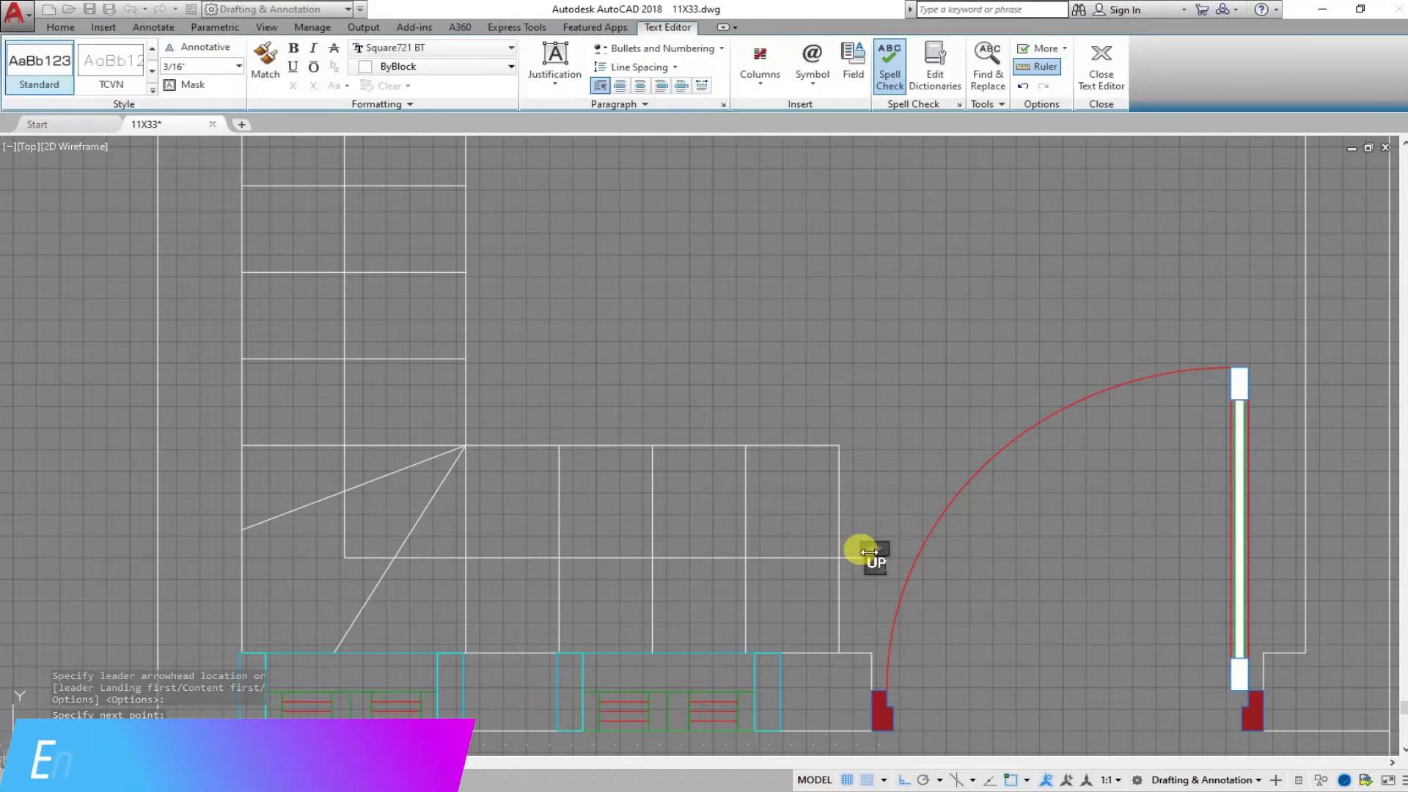
{"action": "left_click", "coordinate": [952, 443]}
{"action": "scroll", "coordinate": [665, 370], "scroll_direction": "down", "scroll_amount": 2}
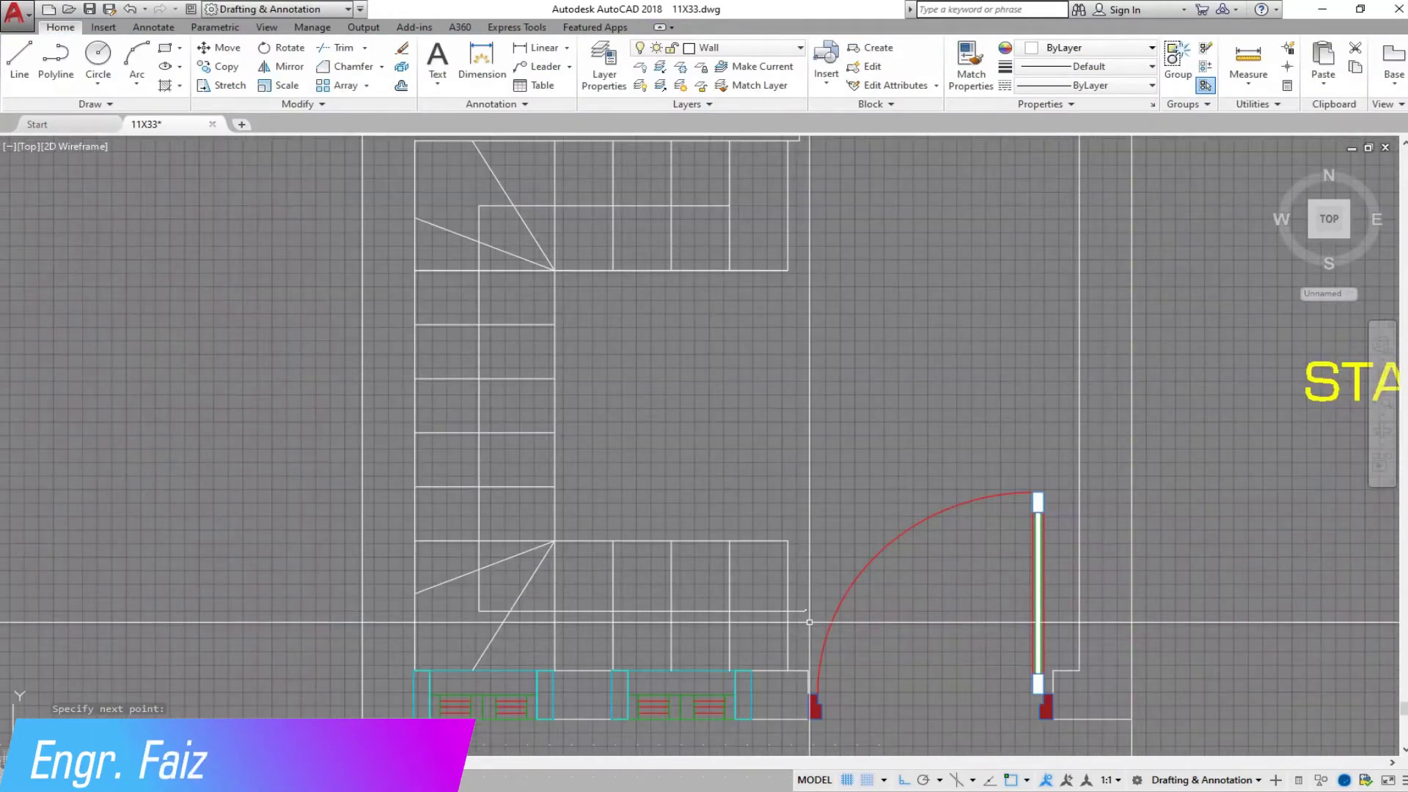
{"action": "left_click", "coordinate": [804, 609]}
Check the UP leader in Properties: 4" arrowhead and 5" text.
{"action": "key", "text": "ctrl+1"}
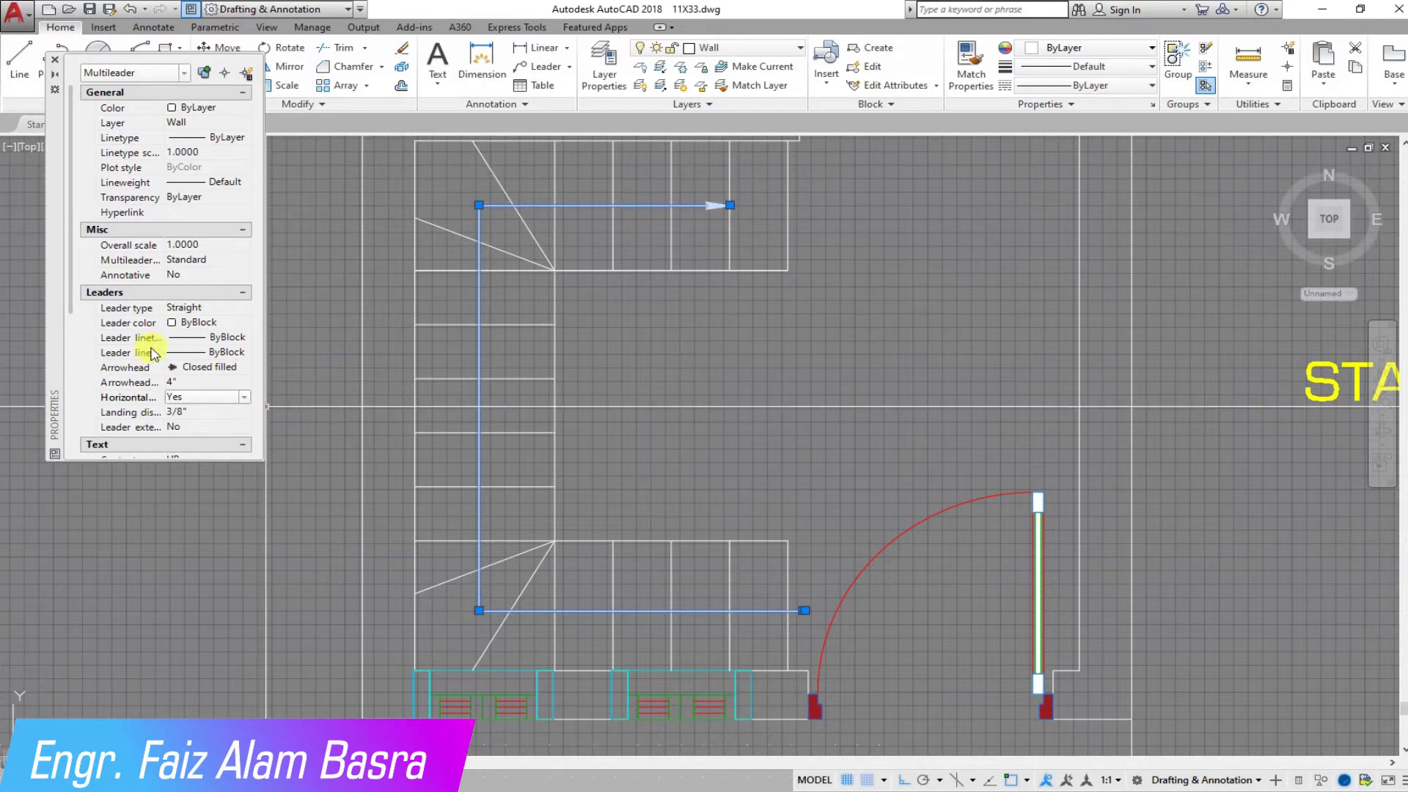
{"action": "scroll", "coordinate": [176, 322], "scroll_direction": "down", "scroll_amount": 5}
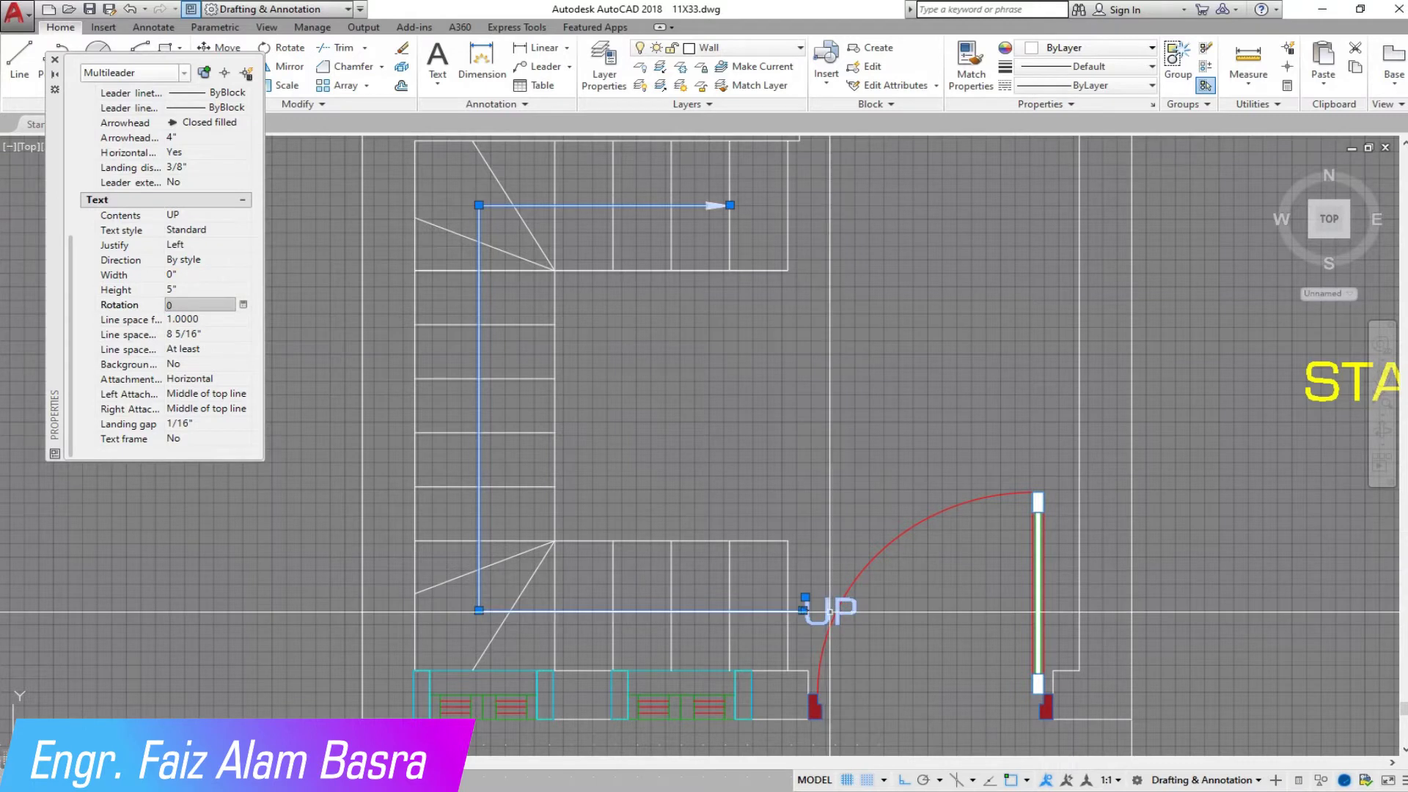
{"action": "left_click", "coordinate": [56, 62]}
{"action": "scroll", "coordinate": [176, 418], "scroll_direction": "down", "scroll_amount": 4}
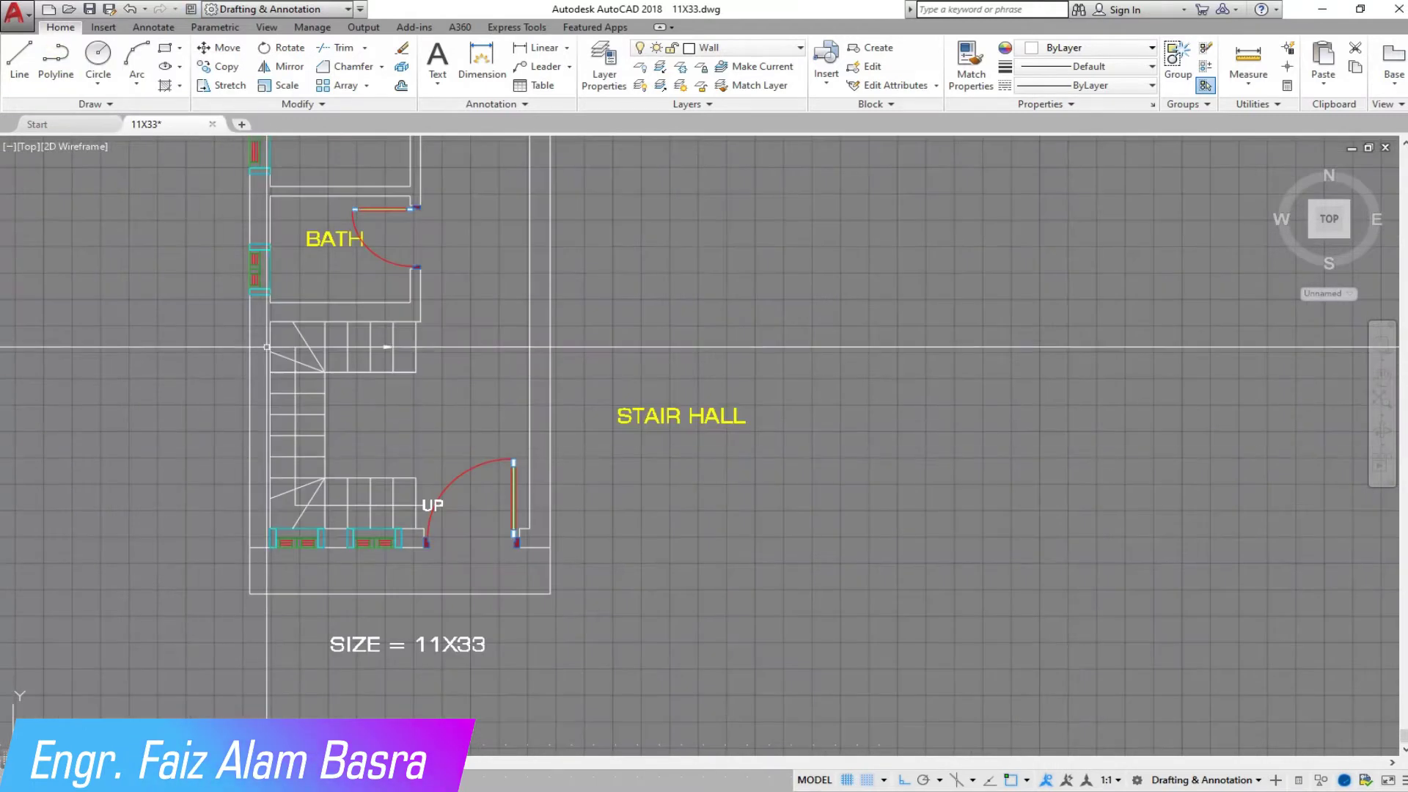
{"action": "scroll", "coordinate": [345, 247], "scroll_direction": "up", "scroll_amount": 4}
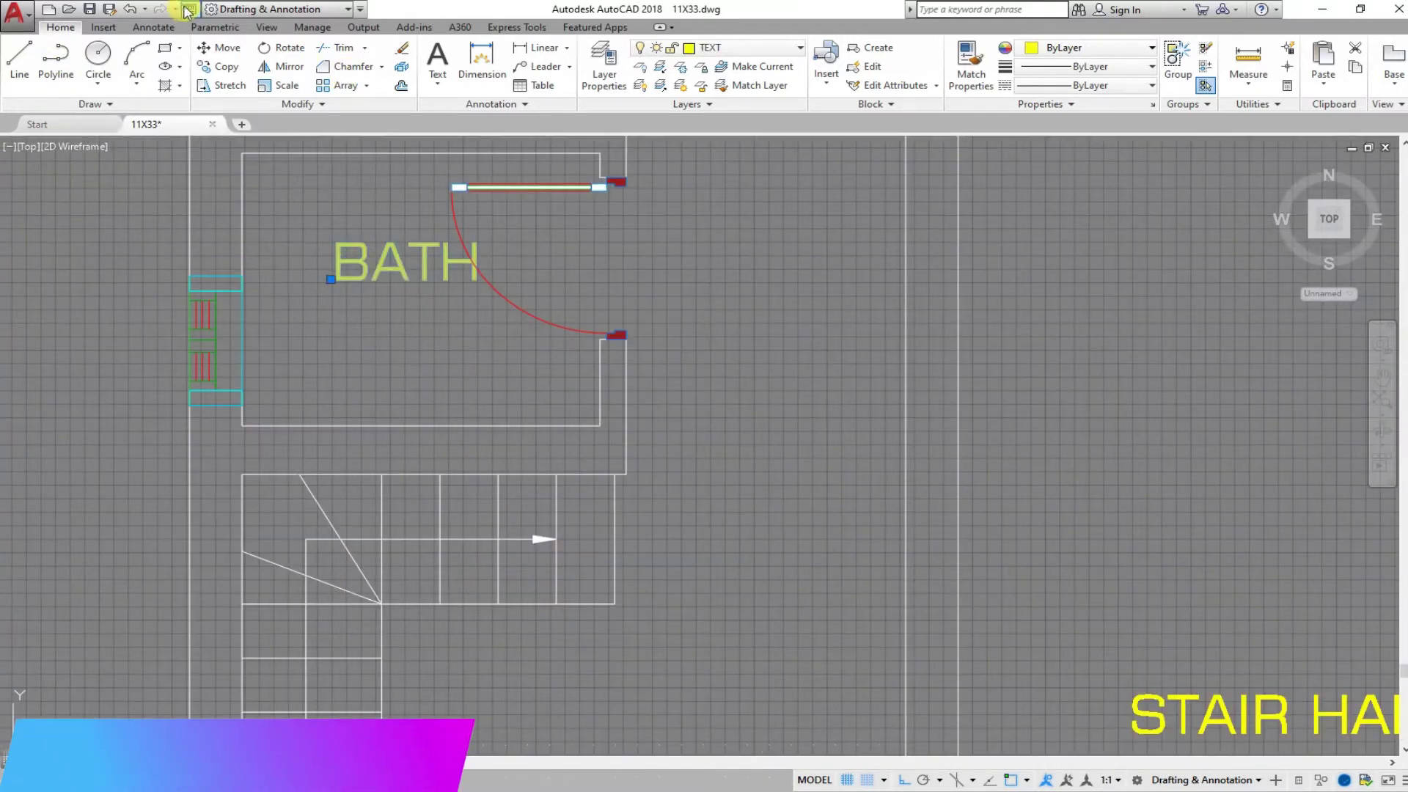
Inspect the BATH label's text properties, then clear the selection.
{"action": "left_click", "coordinate": [188, 10]}
{"action": "key", "text": "Escape"}
{"action": "left_click", "coordinate": [55, 60]}
Match the BATH label's properties onto the UP leader and SIZE = 11X33 caption.
{"action": "left_click", "coordinate": [971, 63]}
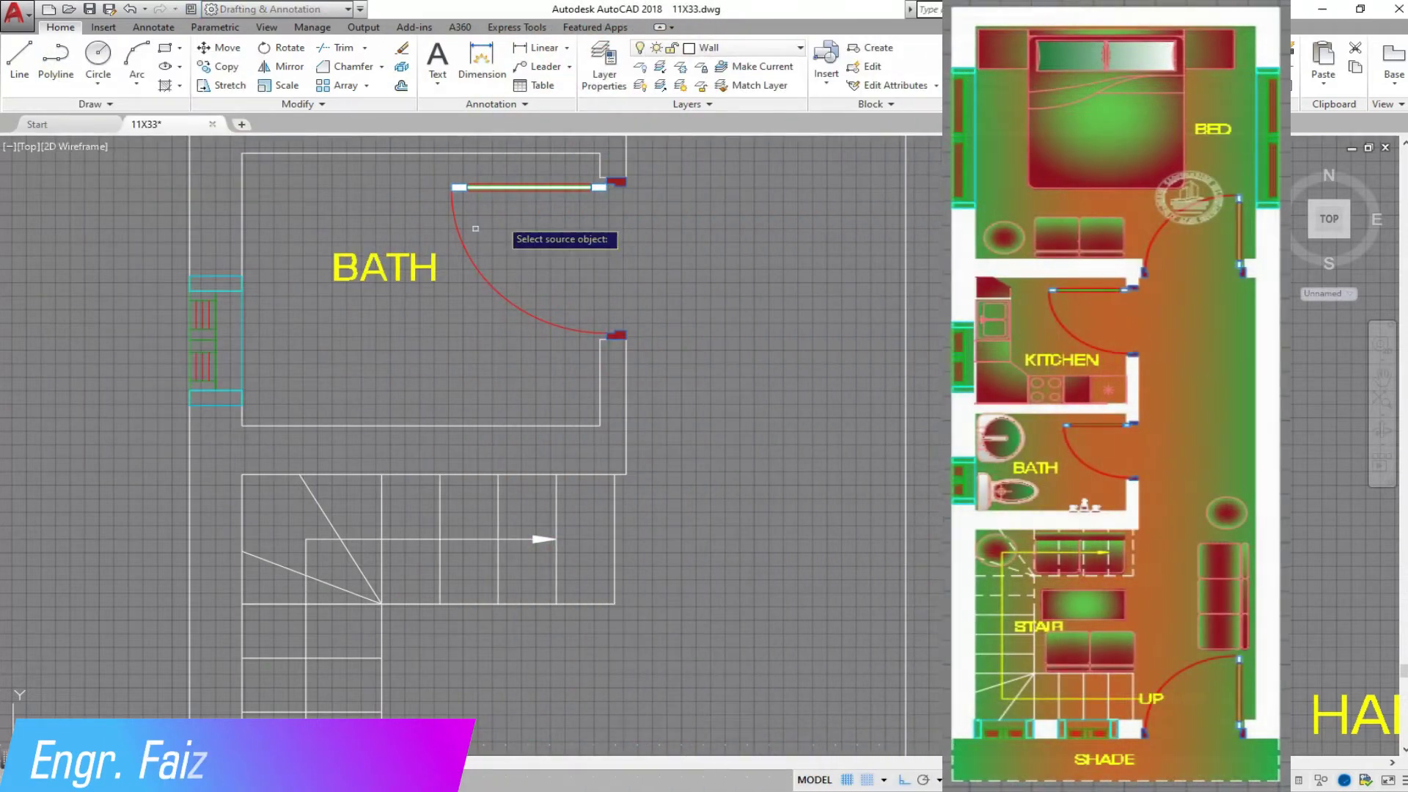
{"action": "left_click", "coordinate": [475, 228]}
{"action": "scroll", "coordinate": [411, 272], "scroll_direction": "down", "scroll_amount": 3}
{"action": "scroll", "coordinate": [440, 476], "scroll_direction": "up", "scroll_amount": 3}
{"action": "scroll", "coordinate": [444, 543], "scroll_direction": "down", "scroll_amount": 3}
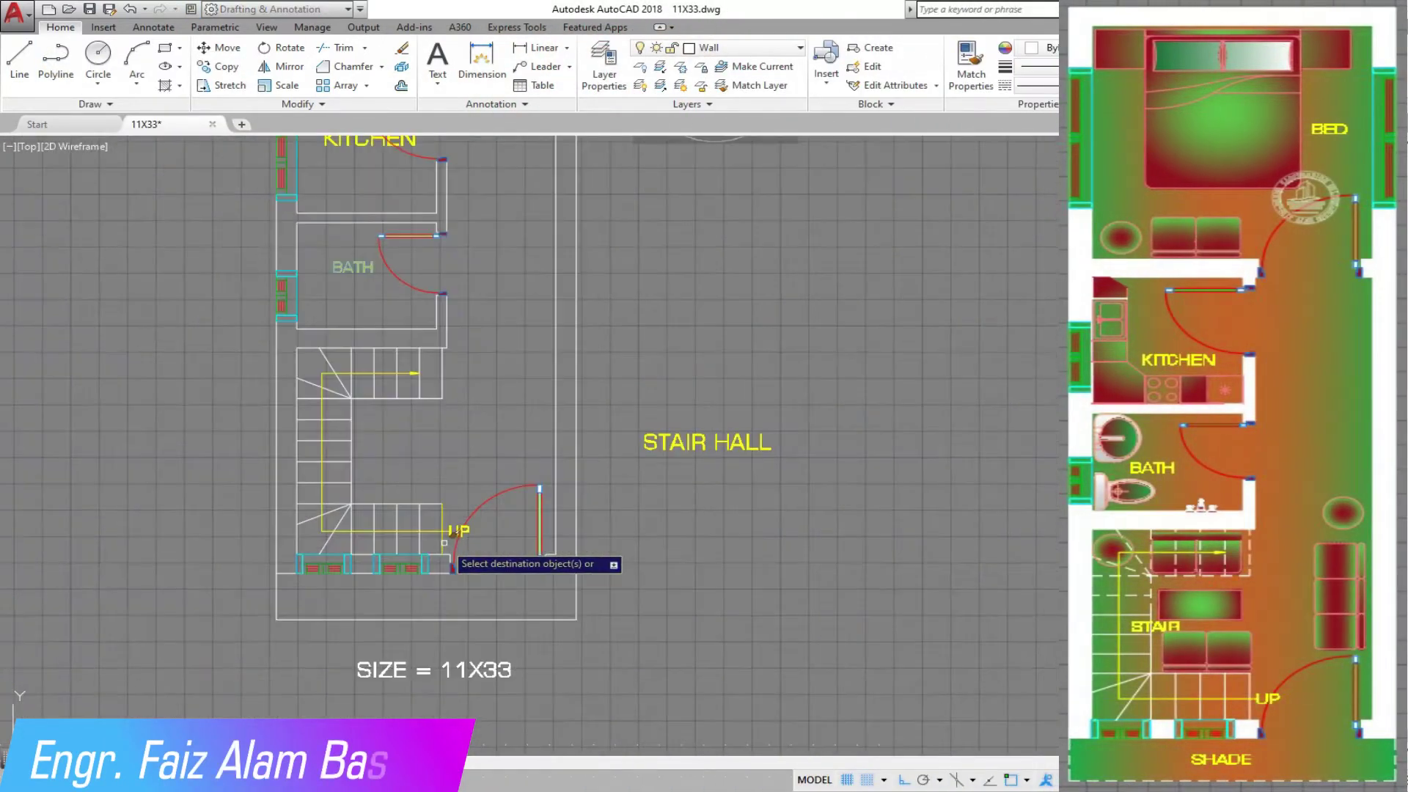
{"action": "left_click", "coordinate": [484, 669]}
{"action": "scroll", "coordinate": [411, 168], "scroll_direction": "down", "scroll_amount": 2}
{"action": "scroll", "coordinate": [368, 226], "scroll_direction": "down", "scroll_amount": 1}
{"action": "scroll", "coordinate": [425, 357], "scroll_direction": "up", "scroll_amount": 3}
{"action": "scroll", "coordinate": [441, 375], "scroll_direction": "down", "scroll_amount": 2}
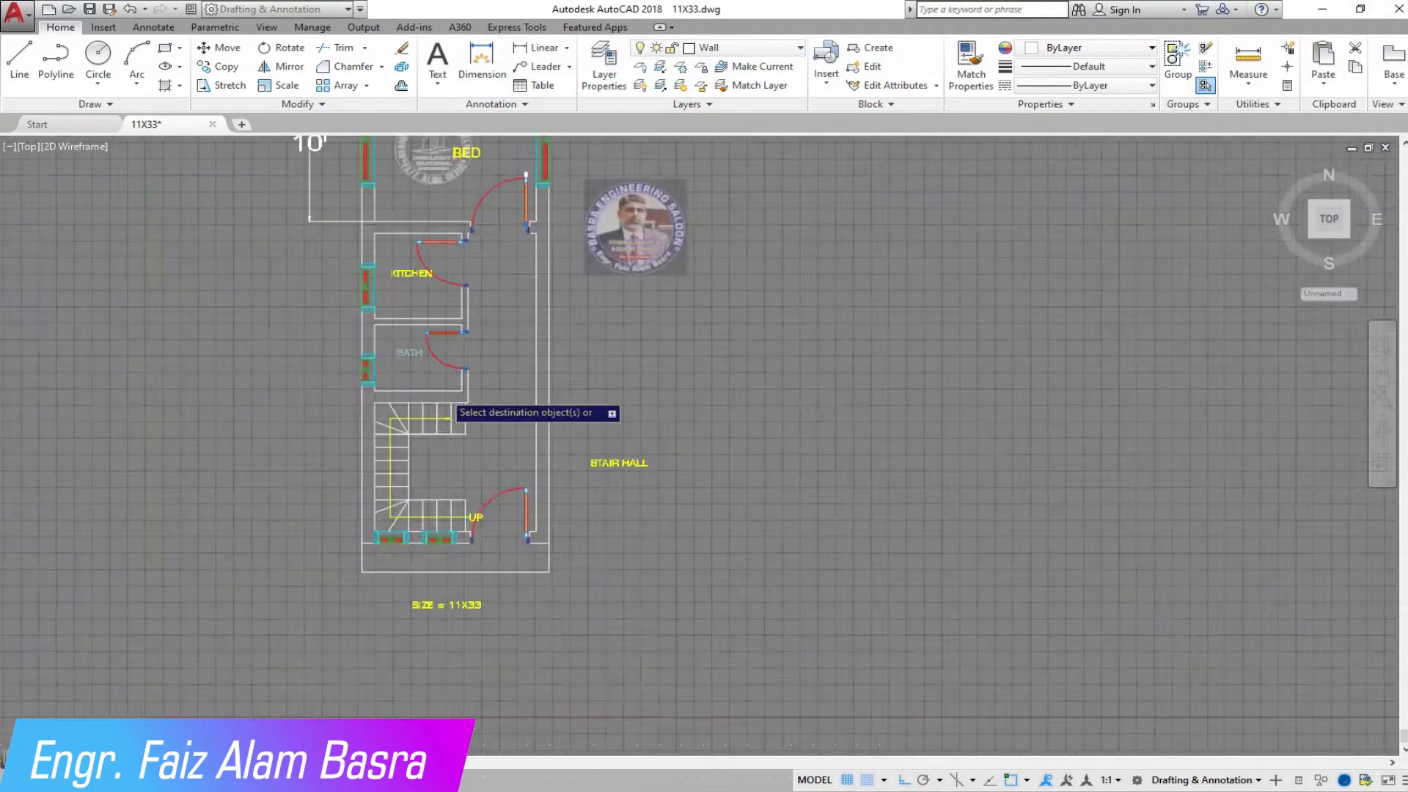
{"action": "scroll", "coordinate": [455, 367], "scroll_direction": "up", "scroll_amount": 4}
{"action": "right_click", "coordinate": [540, 313]}
{"action": "left_click", "coordinate": [579, 322]}
{"action": "left_click", "coordinate": [283, 85]}
Scale the bedroom logo to half its size about its centre.
{"action": "left_click", "coordinate": [487, 313]}
{"action": "key", "text": "Return"}
{"action": "left_click", "coordinate": [429, 307]}
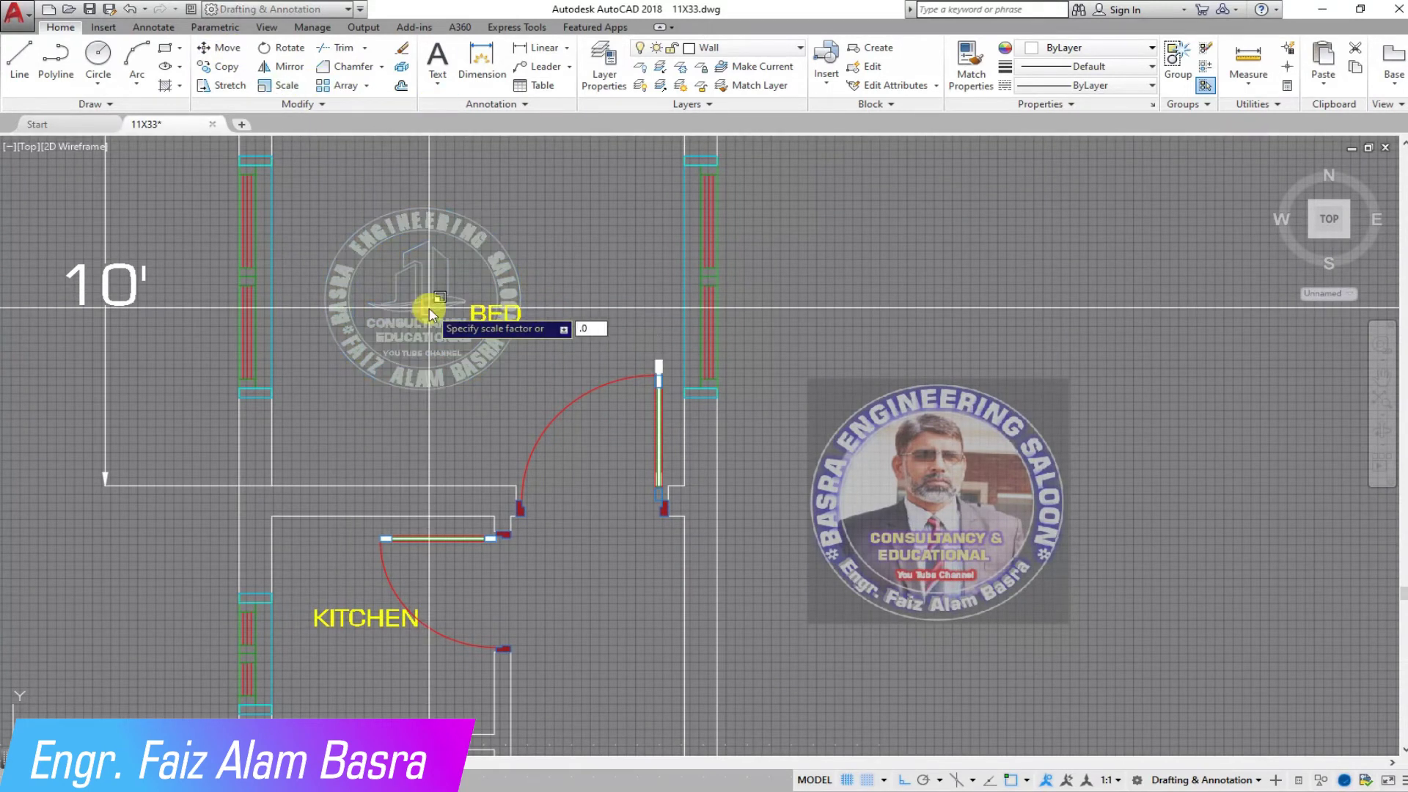
{"action": "type", "text": "5"}
{"action": "key", "text": "Return"}
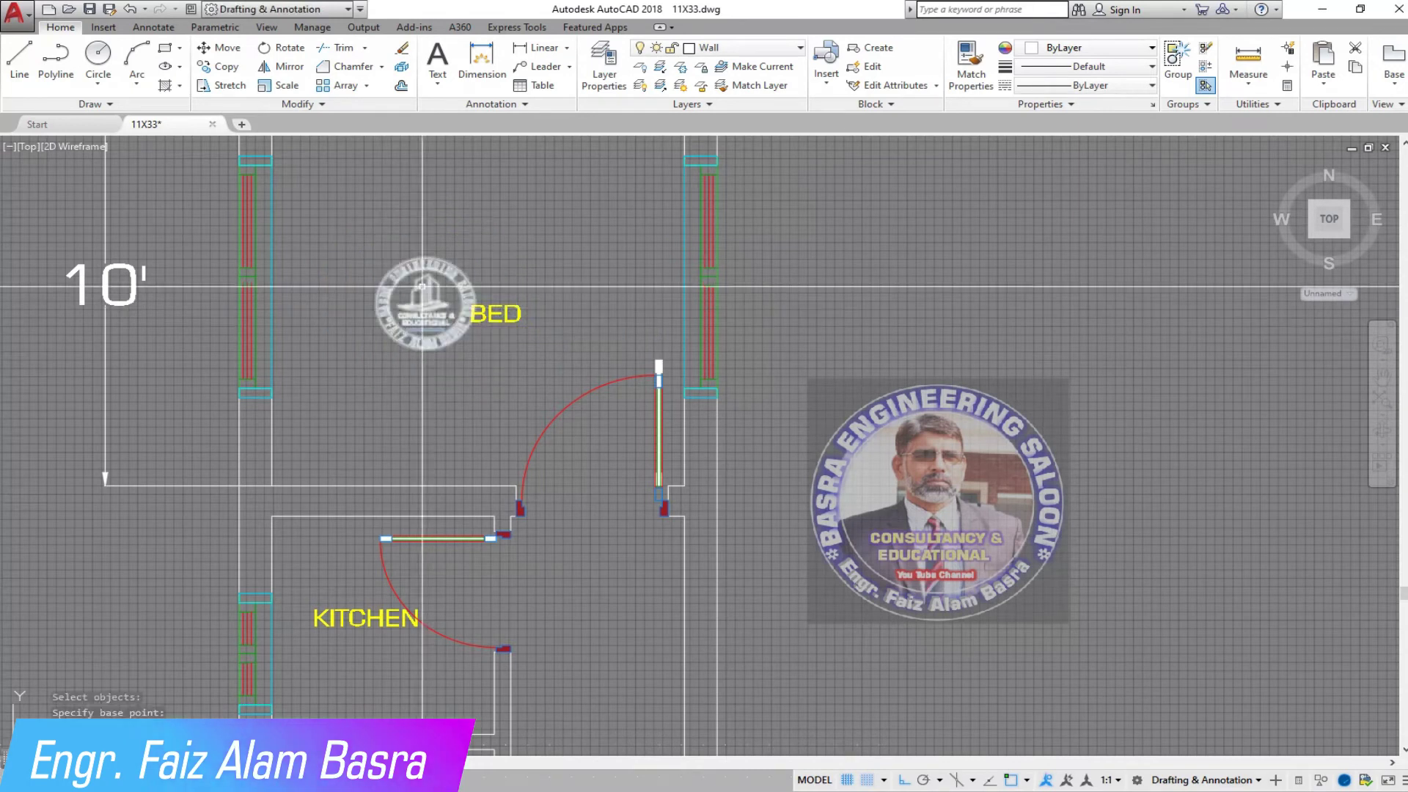
Move the shrunken logo next to the BED label.
{"action": "left_click", "coordinate": [217, 47]}
{"action": "left_click", "coordinate": [422, 300]}
{"action": "key", "text": "Return"}
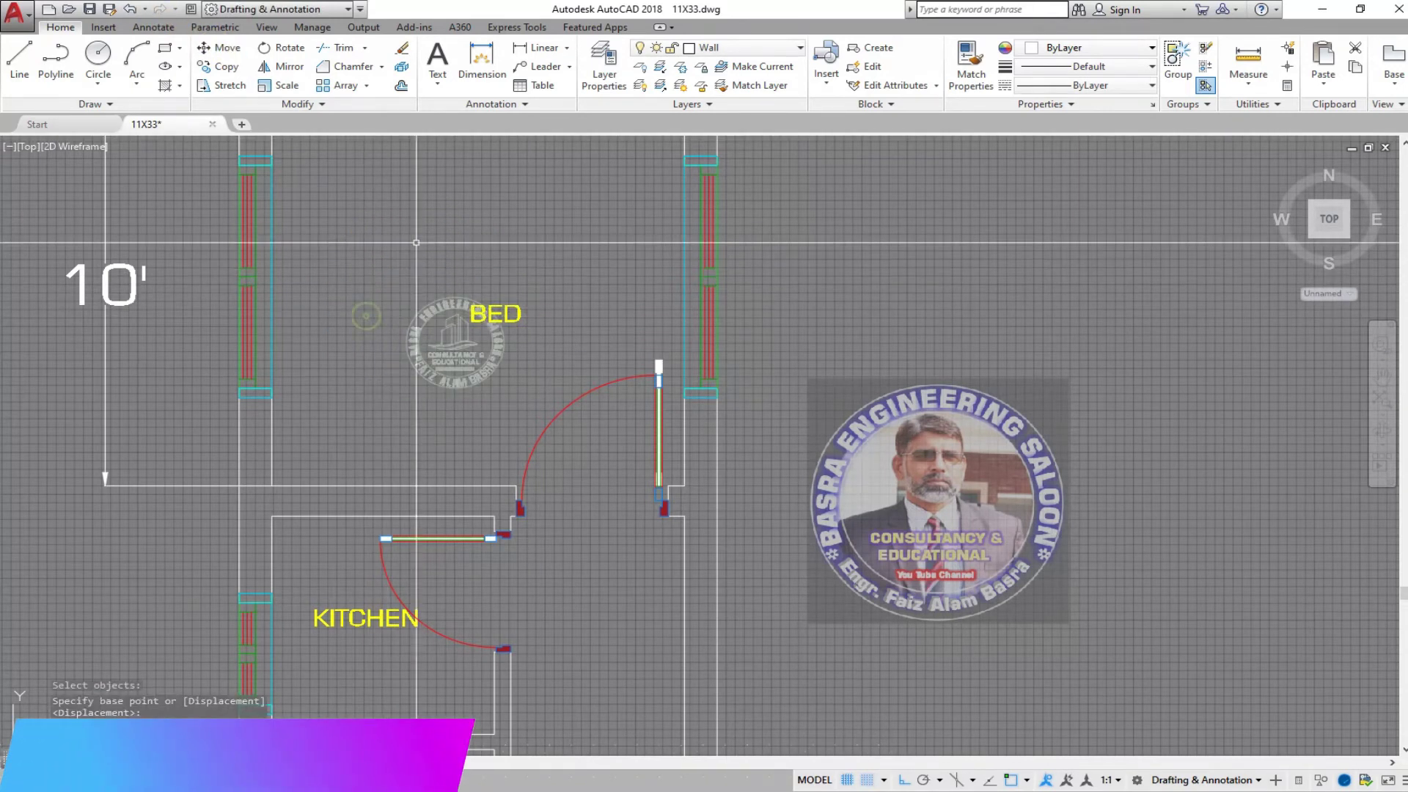
{"action": "scroll", "coordinate": [514, 286], "scroll_direction": "down", "scroll_amount": 5}
{"action": "scroll", "coordinate": [539, 273], "scroll_direction": "up", "scroll_amount": 5}
{"action": "scroll", "coordinate": [539, 273], "scroll_direction": "up", "scroll_amount": 4}
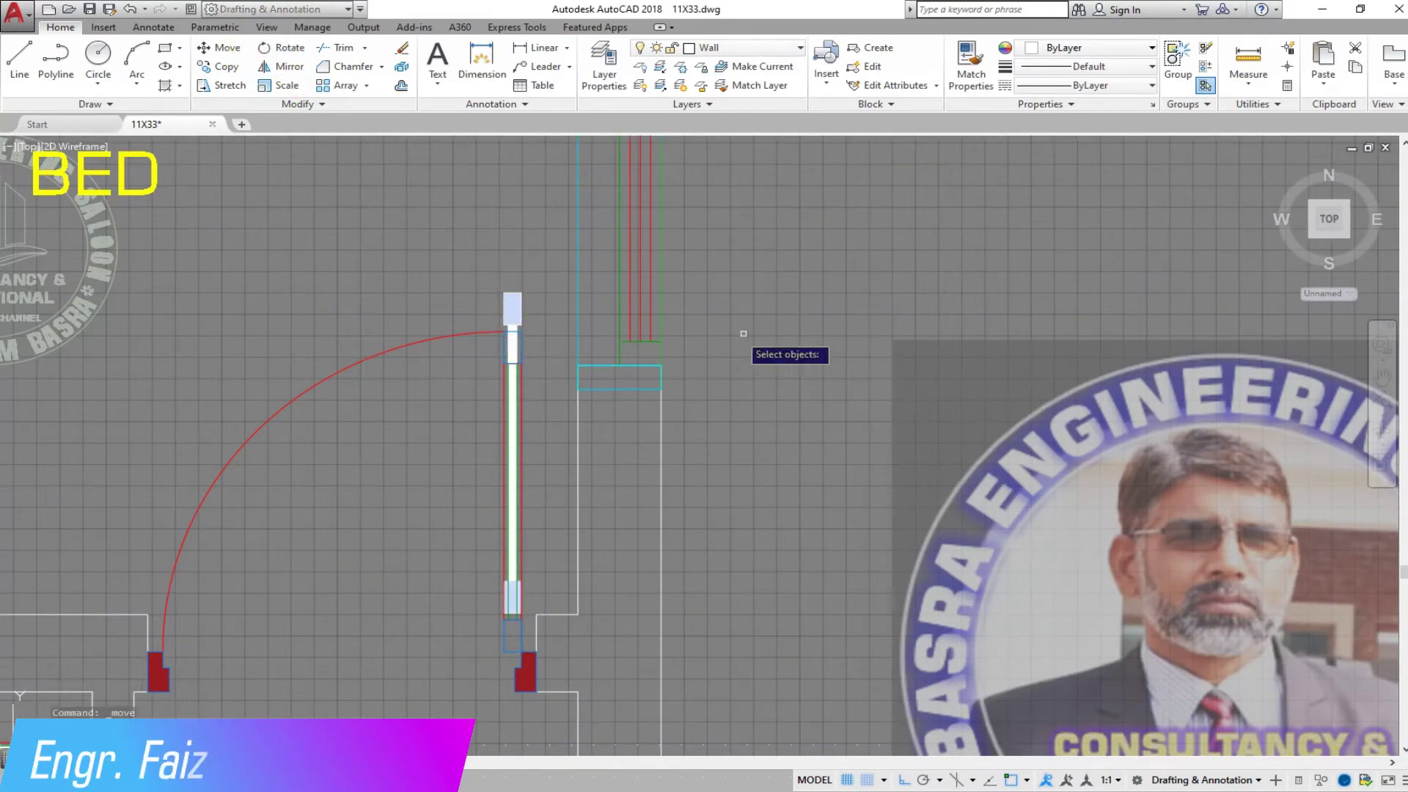
{"action": "scroll", "coordinate": [519, 744], "scroll_direction": "up", "scroll_amount": 6}
Begin moving the window beside the bedroom door, then cancel the attempt.
{"action": "left_click", "coordinate": [317, 352]}
{"action": "left_click", "coordinate": [317, 322]}
{"action": "key", "text": "Return"}
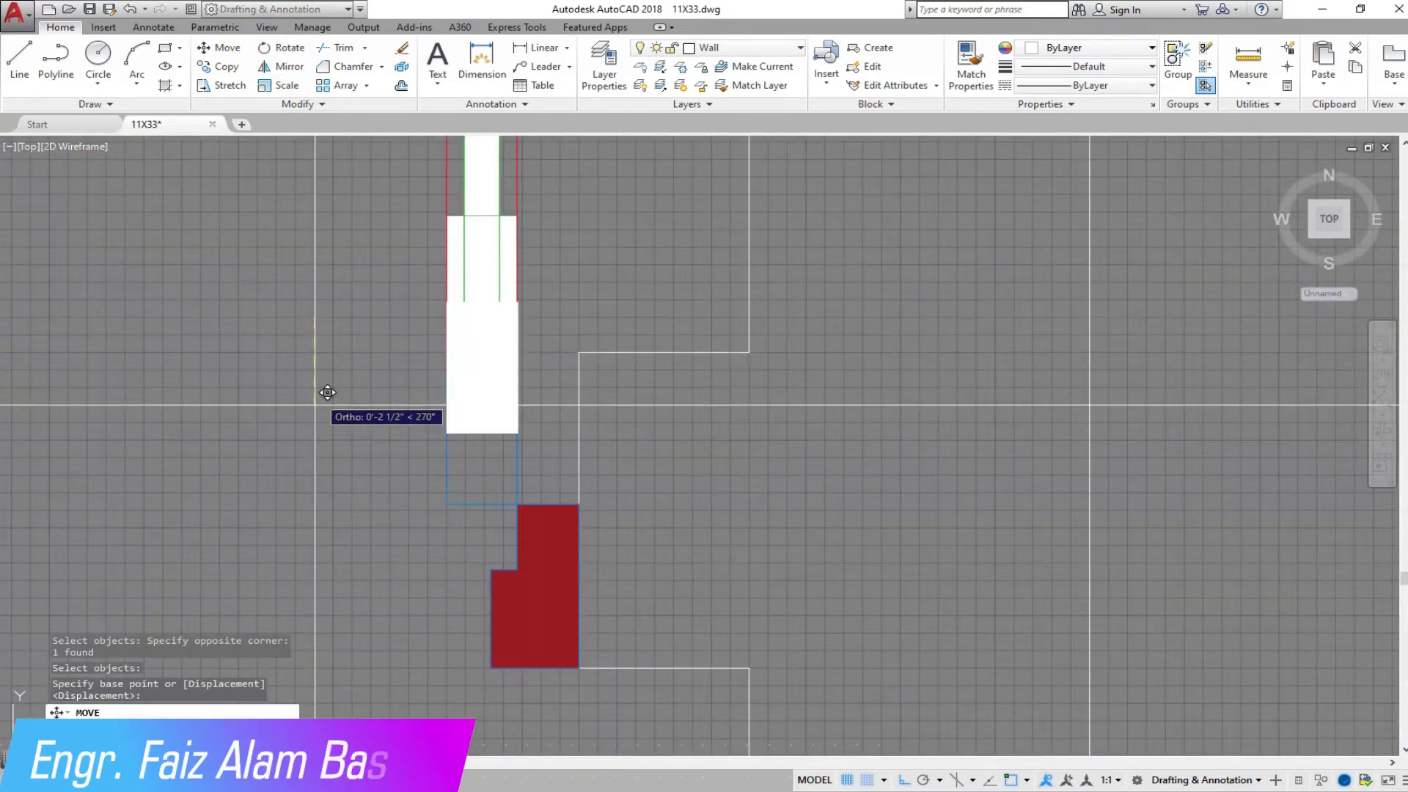
{"action": "scroll", "coordinate": [396, 484], "scroll_direction": "down", "scroll_amount": 6}
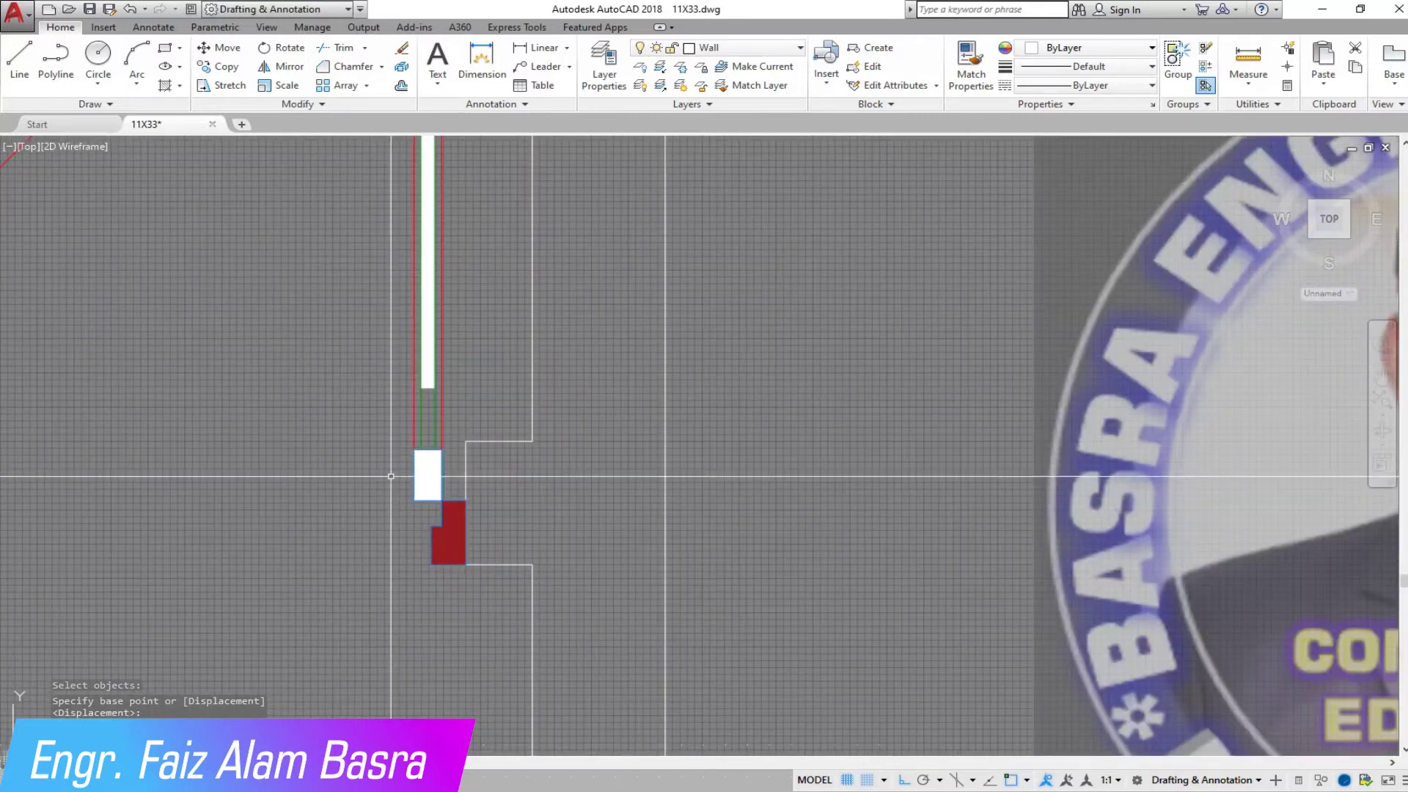
{"action": "key", "text": "Escape"}
Window-select the window by the bedroom door and move it slightly lower.
{"action": "left_click", "coordinate": [220, 47]}
{"action": "scroll", "coordinate": [579, 631], "scroll_direction": "up", "scroll_amount": 5}
{"action": "left_click", "coordinate": [524, 139]}
{"action": "left_click", "coordinate": [396, 259]}
{"action": "key", "text": "Return"}
{"action": "scroll", "coordinate": [389, 272], "scroll_direction": "down", "scroll_amount": 2}
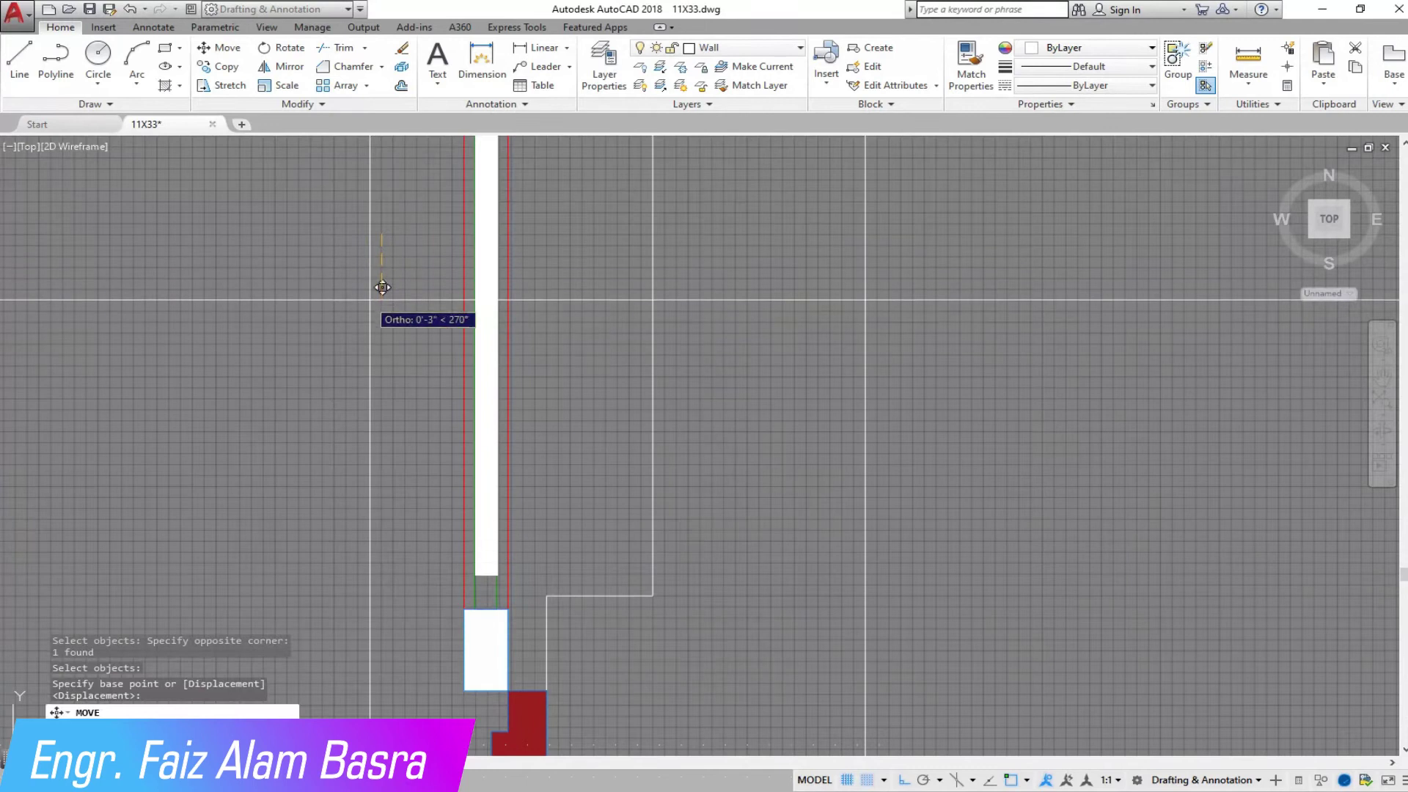
{"action": "scroll", "coordinate": [397, 330], "scroll_direction": "down", "scroll_amount": 2}
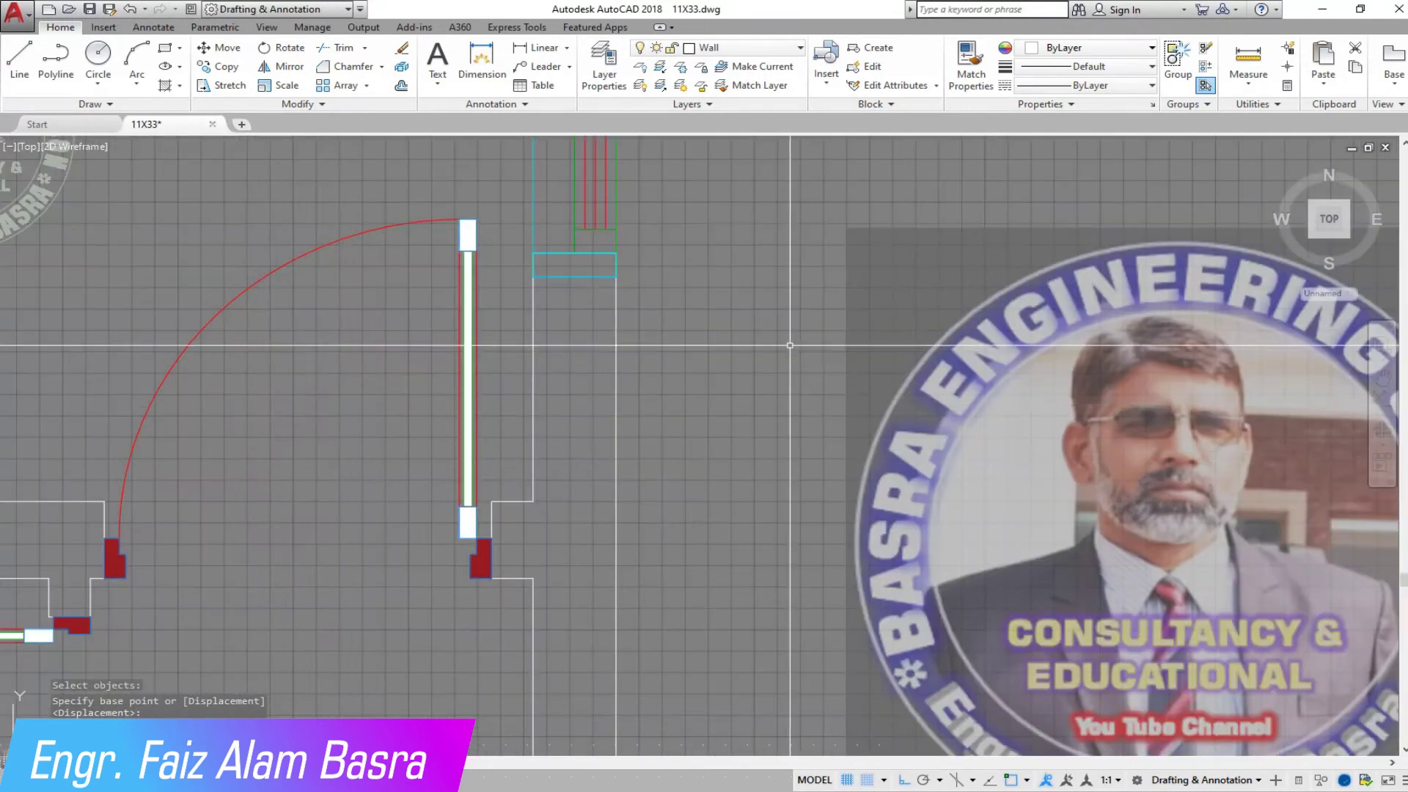
{"action": "scroll", "coordinate": [780, 340], "scroll_direction": "down", "scroll_amount": 3}
{"action": "scroll", "coordinate": [621, 206], "scroll_direction": "down", "scroll_amount": 3}
{"action": "scroll", "coordinate": [616, 513], "scroll_direction": "up", "scroll_amount": 5}
{"action": "scroll", "coordinate": [616, 514], "scroll_direction": "down", "scroll_amount": 5}
{"action": "scroll", "coordinate": [612, 496], "scroll_direction": "down", "scroll_amount": 2}
{"action": "scroll", "coordinate": [644, 294], "scroll_direction": "up", "scroll_amount": 3}
{"action": "scroll", "coordinate": [408, 267], "scroll_direction": "down", "scroll_amount": 3}
{"action": "left_click", "coordinate": [412, 267]}
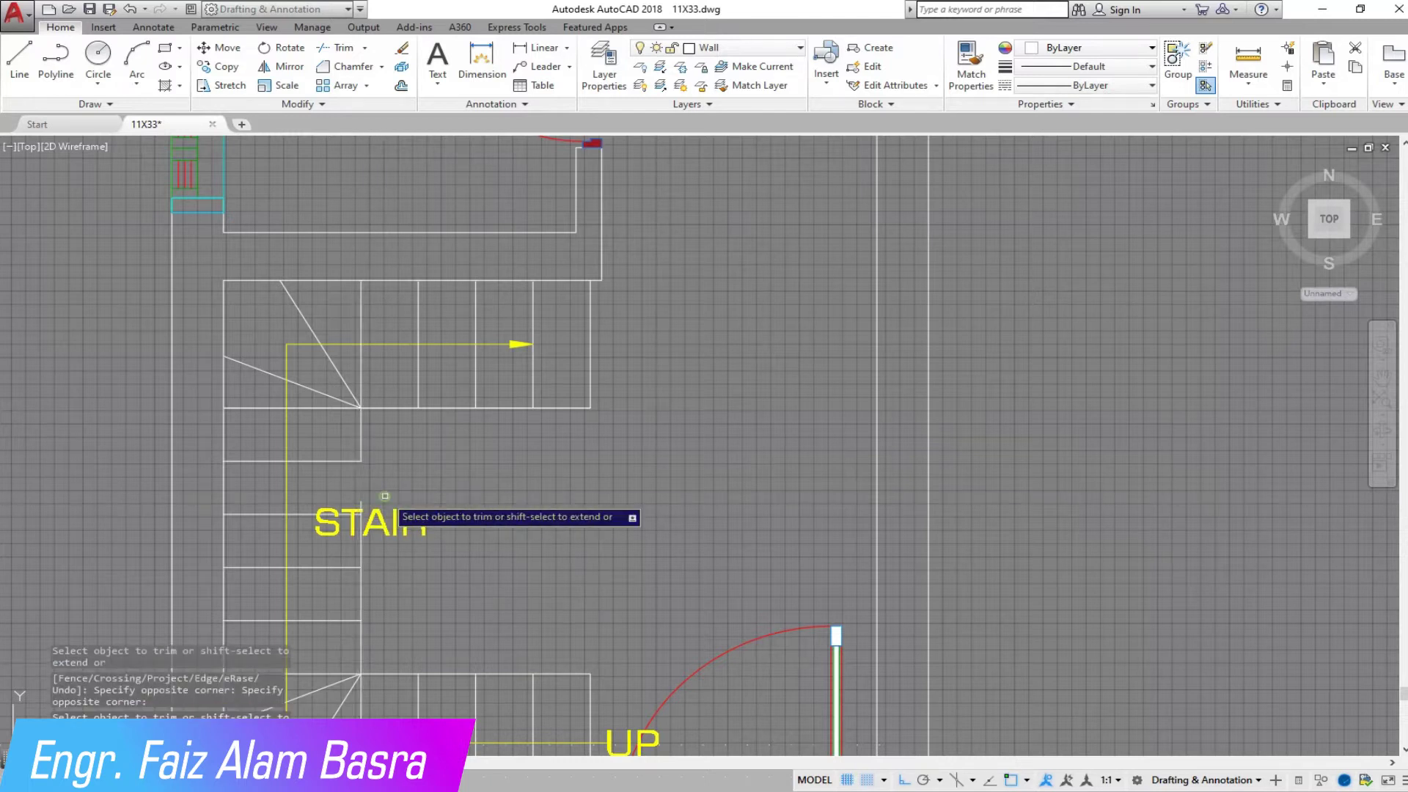
{"action": "scroll", "coordinate": [353, 538], "scroll_direction": "up", "scroll_amount": 4}
Window-select the STAIR area objects for moving.
{"action": "left_click", "coordinate": [230, 56]}
{"action": "left_click", "coordinate": [619, 566]}
{"action": "left_click", "coordinate": [456, 386]}
{"action": "key", "text": "Return"}
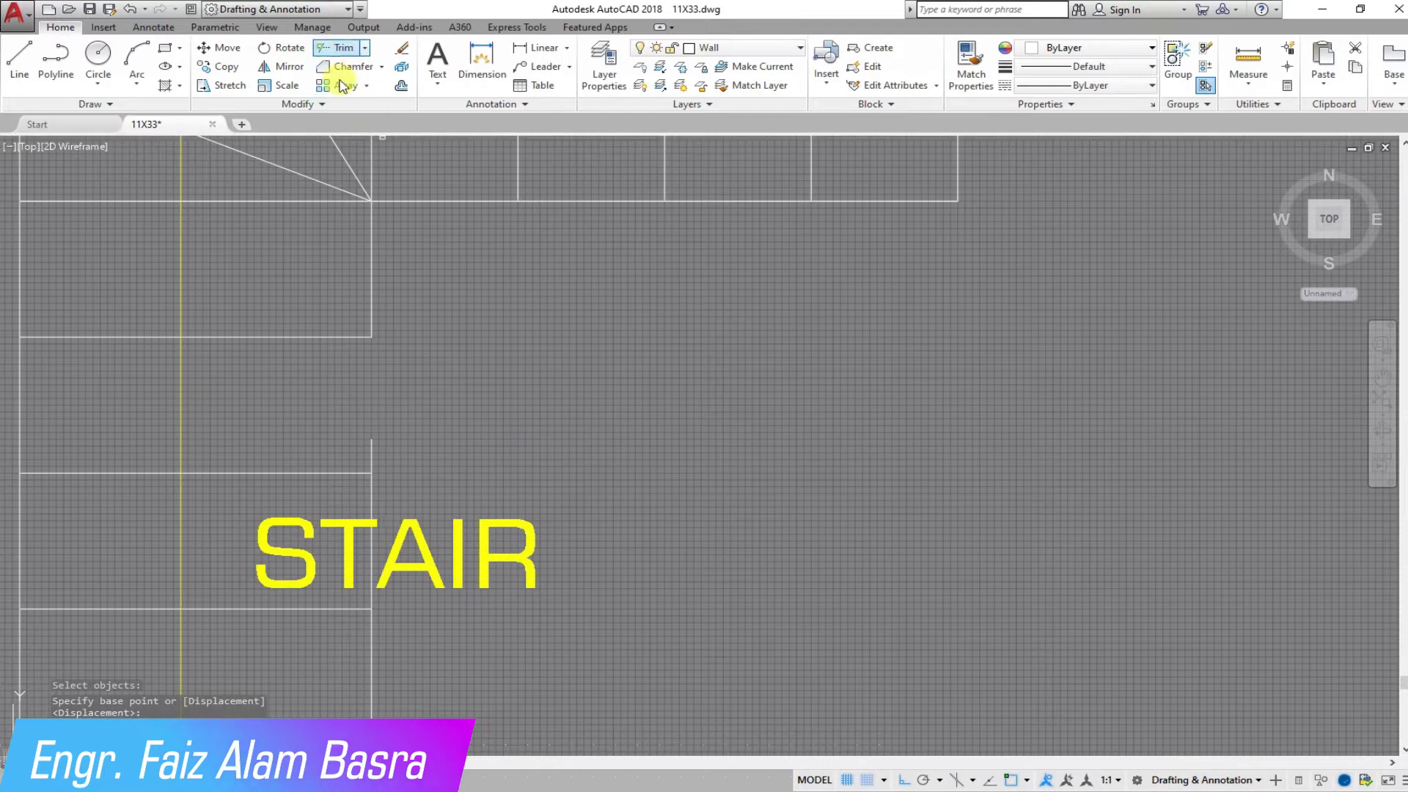
Switch from the Trim tool to Extend.
{"action": "left_click", "coordinate": [383, 455]}
{"action": "right_click", "coordinate": [451, 419]}
{"action": "left_click", "coordinate": [477, 429]}
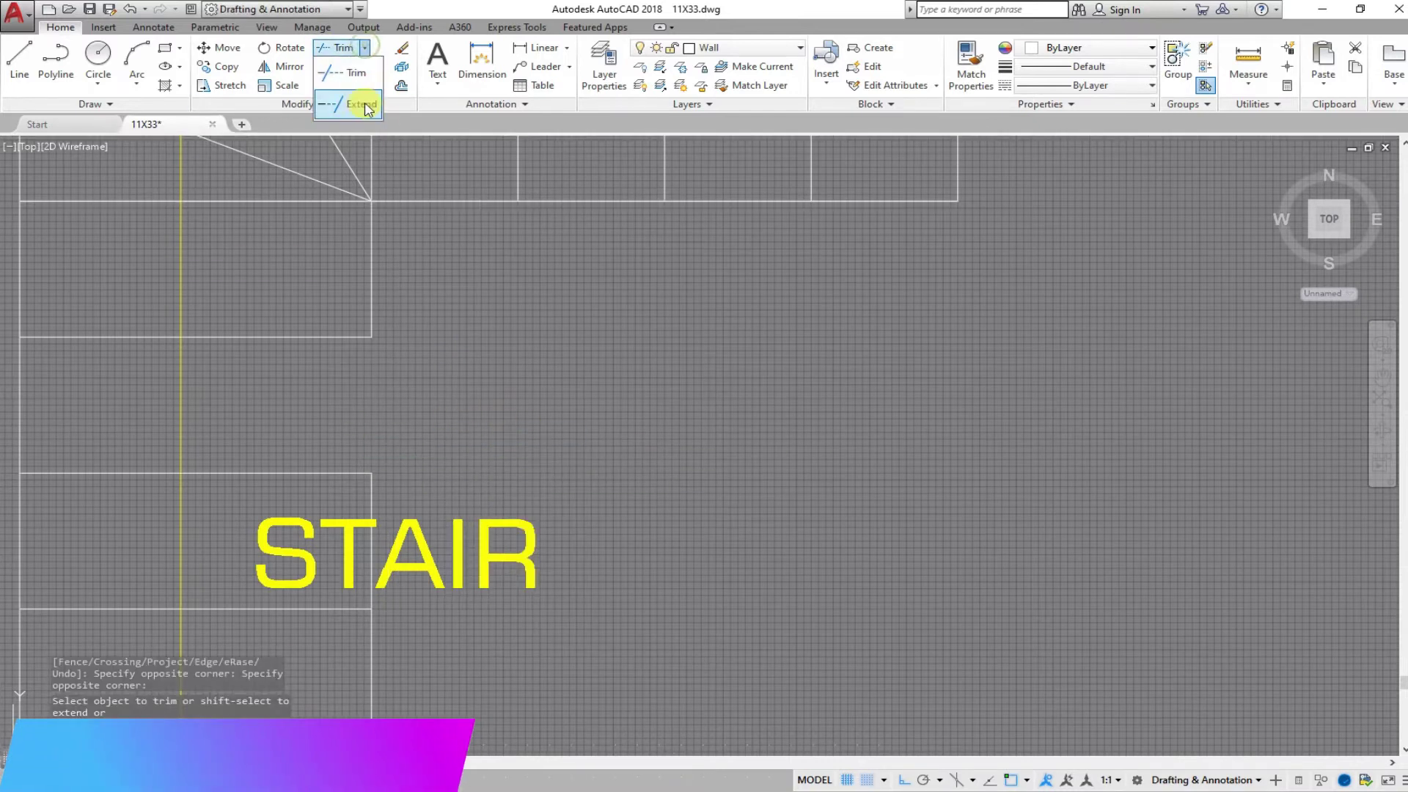
{"action": "left_click", "coordinate": [367, 108]}
{"action": "scroll", "coordinate": [557, 364], "scroll_direction": "down", "scroll_amount": 6}
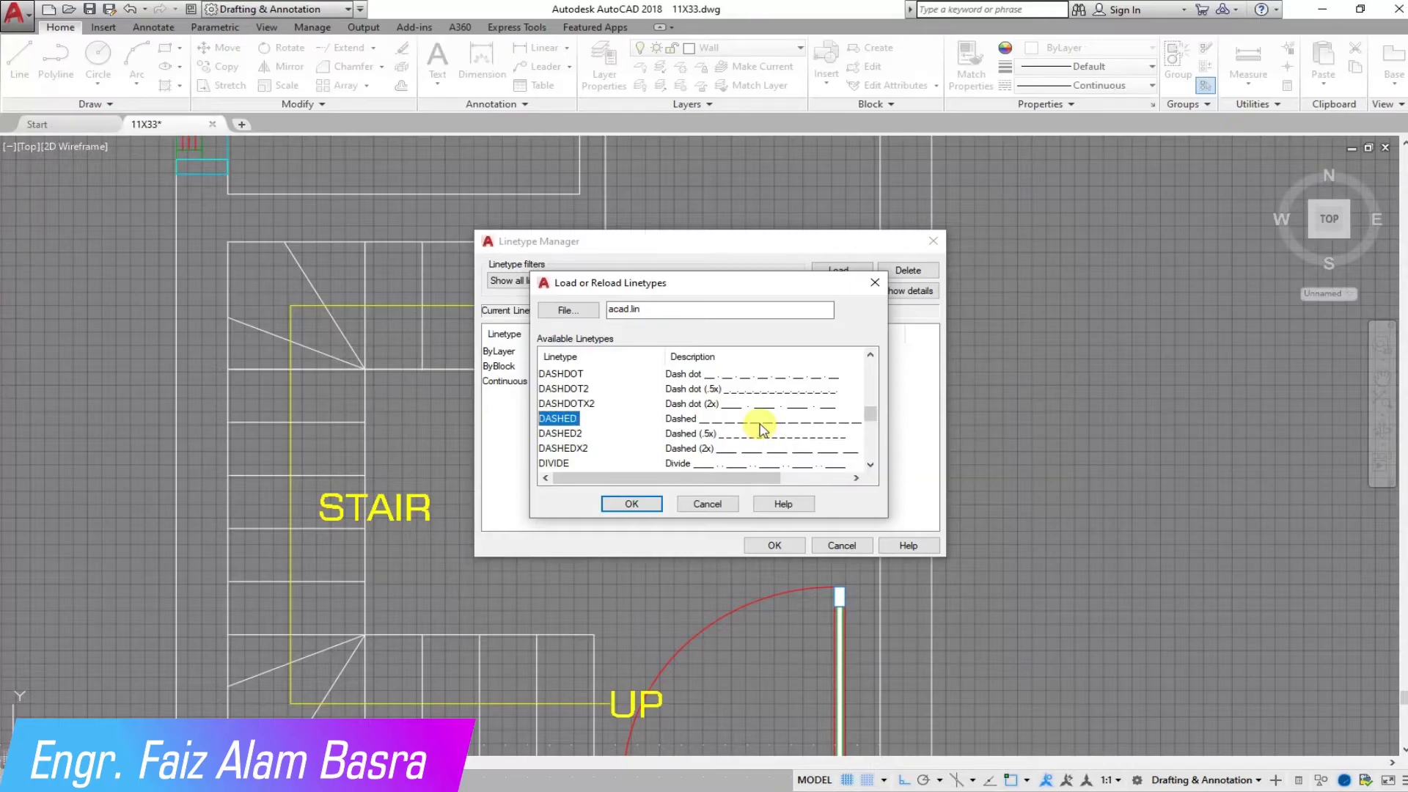
Load the DASHED linetype and apply it to the upper stair tread lines.
{"action": "left_click", "coordinate": [632, 505]}
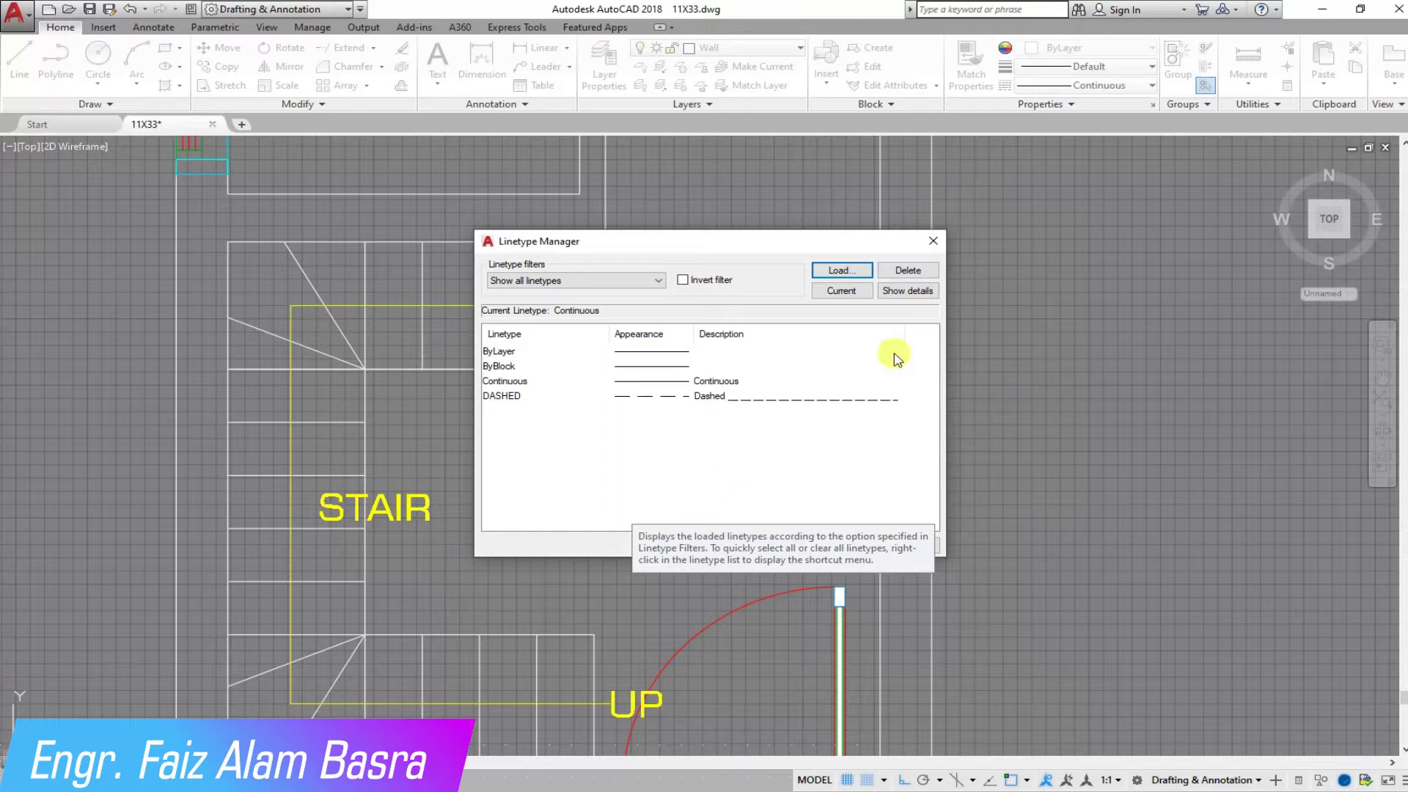
{"action": "left_click", "coordinate": [776, 552]}
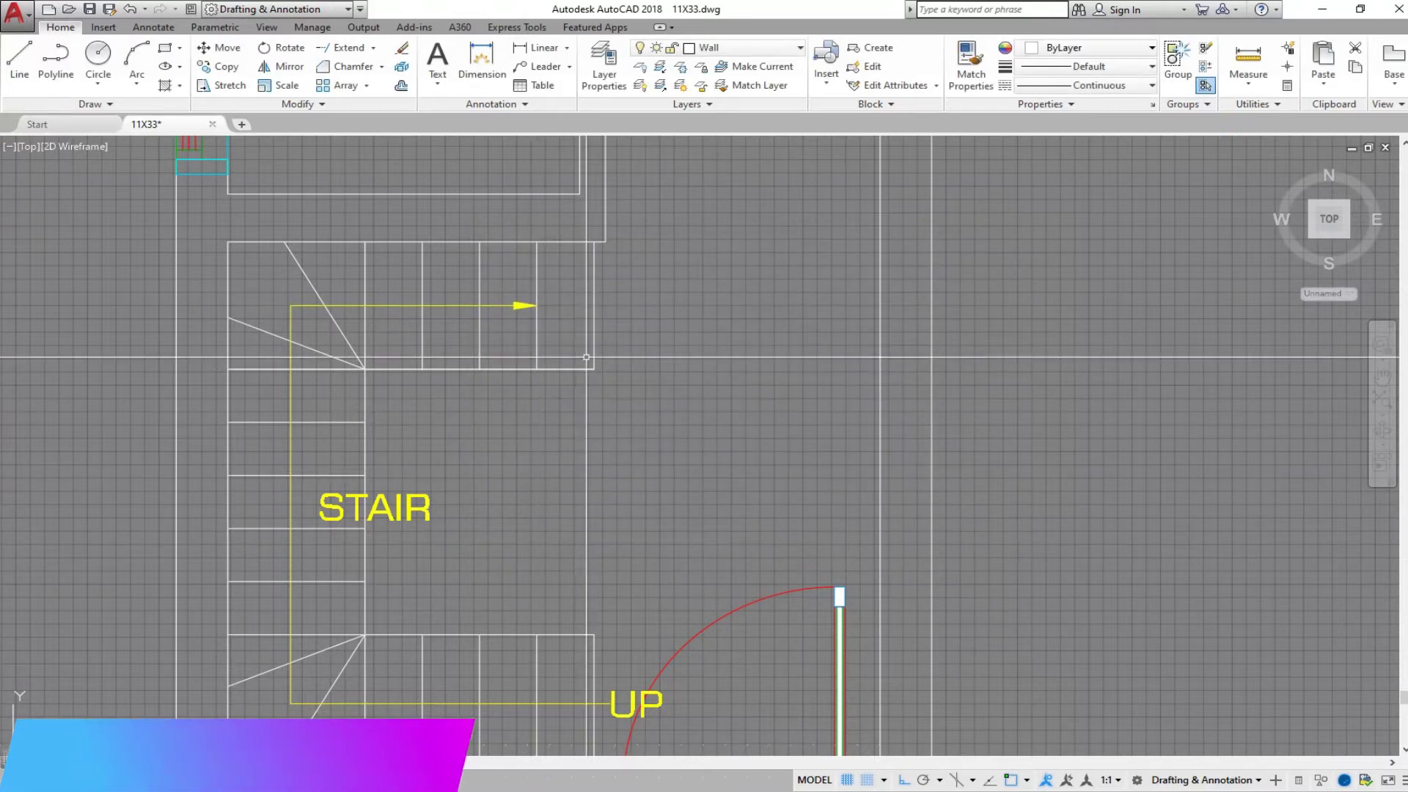
{"action": "left_click_drag", "start_coordinate": [614, 382], "coordinate": [415, 333]}
{"action": "left_click", "coordinate": [1100, 85]}
{"action": "left_click", "coordinate": [1088, 138]}
{"action": "key", "text": "Escape"}
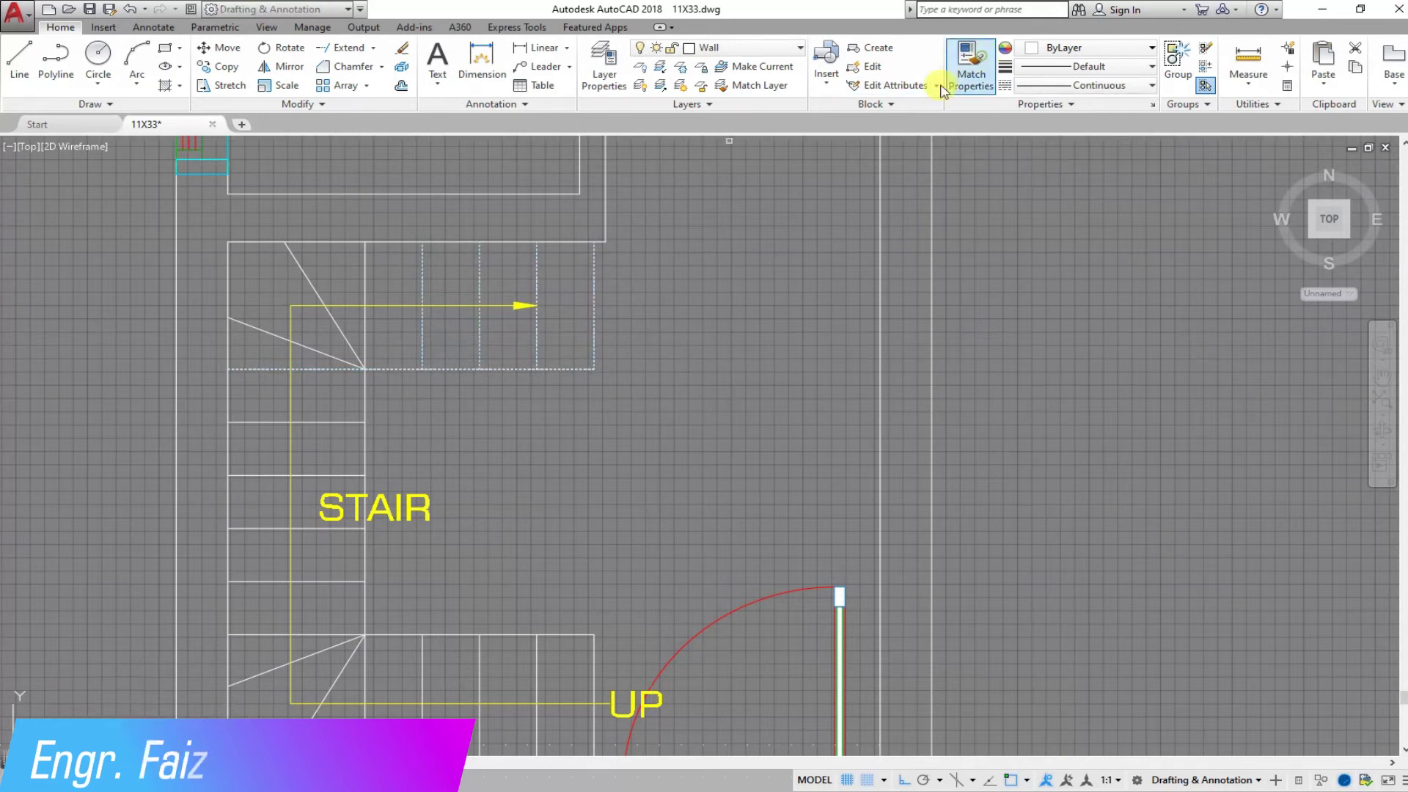
Match the dashed tread style onto the stair's diagonal lines.
{"action": "left_click", "coordinate": [971, 73]}
{"action": "scroll", "coordinate": [488, 355], "scroll_direction": "up", "scroll_amount": 3}
{"action": "scroll", "coordinate": [487, 367], "scroll_direction": "down", "scroll_amount": 1}
{"action": "left_click", "coordinate": [487, 396]}
{"action": "left_click", "coordinate": [330, 506]}
{"action": "right_click", "coordinate": [387, 461]}
{"action": "left_click", "coordinate": [402, 466]}
Pick a stair line as style source and box-select lines below the plan.
{"action": "scroll", "coordinate": [402, 466], "scroll_direction": "down", "scroll_amount": 3}
{"action": "scroll", "coordinate": [542, 455], "scroll_direction": "up", "scroll_amount": 1}
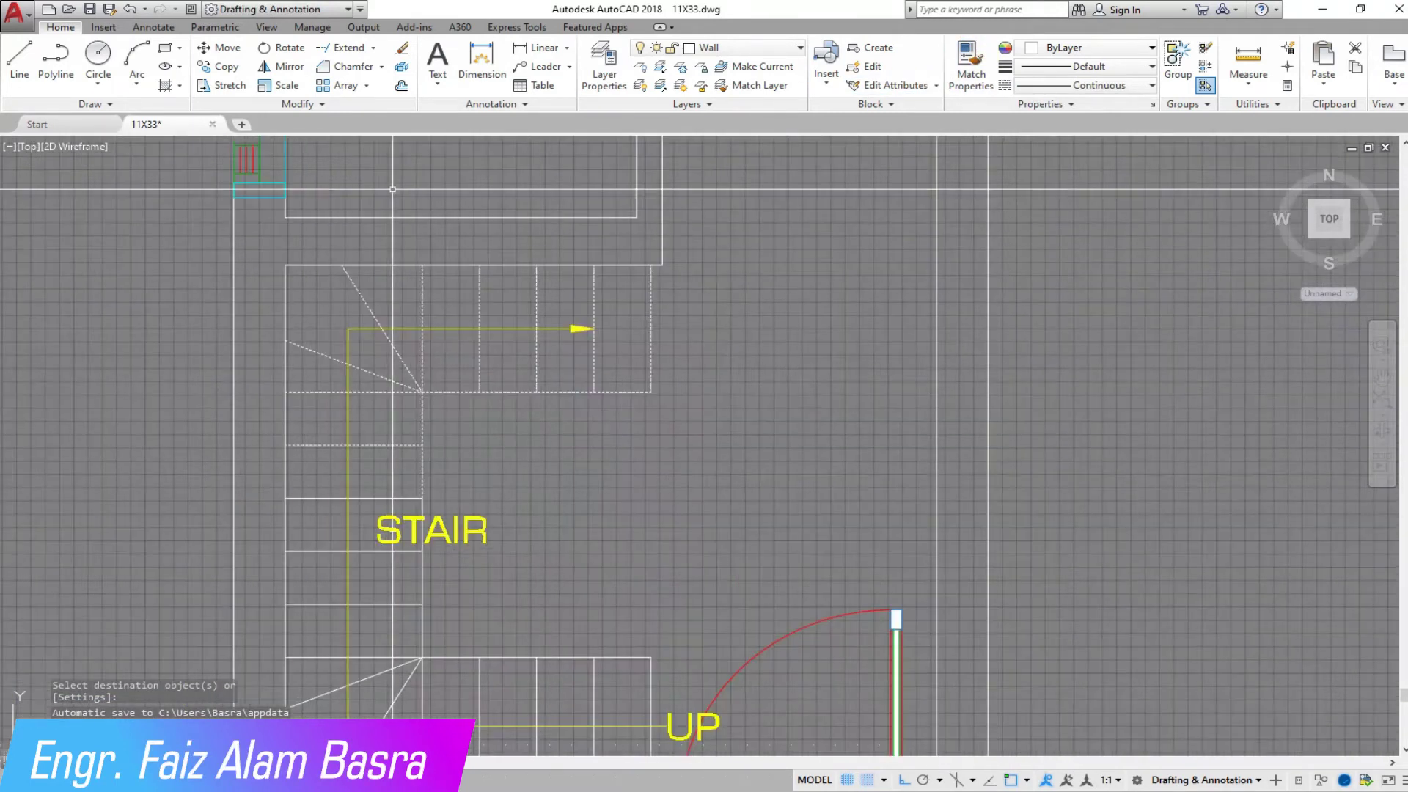
{"action": "scroll", "coordinate": [391, 170], "scroll_direction": "down", "scroll_amount": 3}
{"action": "middle_click_drag", "start_coordinate": [441, 455], "coordinate": [448, 463]}
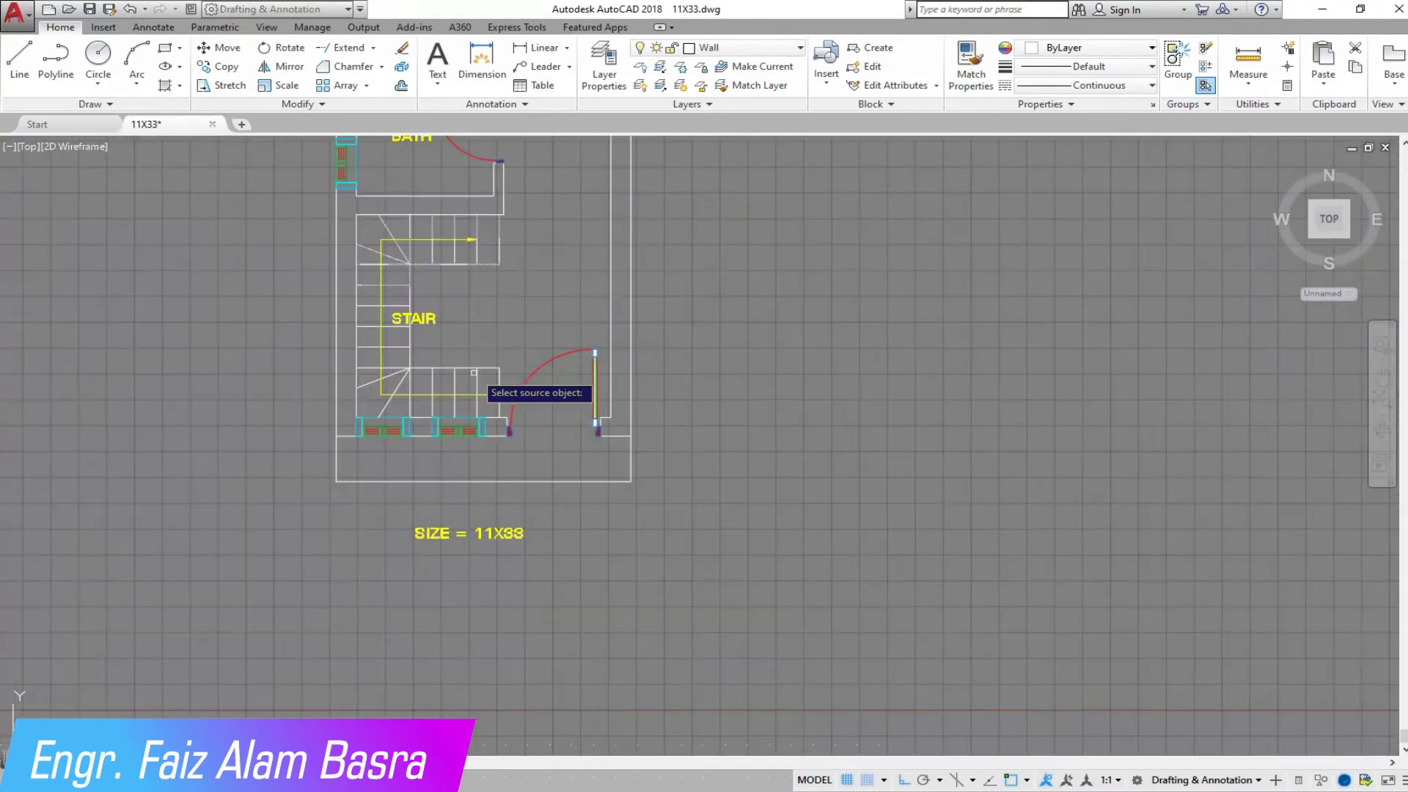
{"action": "left_click", "coordinate": [500, 266]}
{"action": "scroll", "coordinate": [465, 257], "scroll_direction": "up", "scroll_amount": 5}
{"action": "scroll", "coordinate": [502, 304], "scroll_direction": "down", "scroll_amount": 3}
{"action": "left_click", "coordinate": [781, 655]}
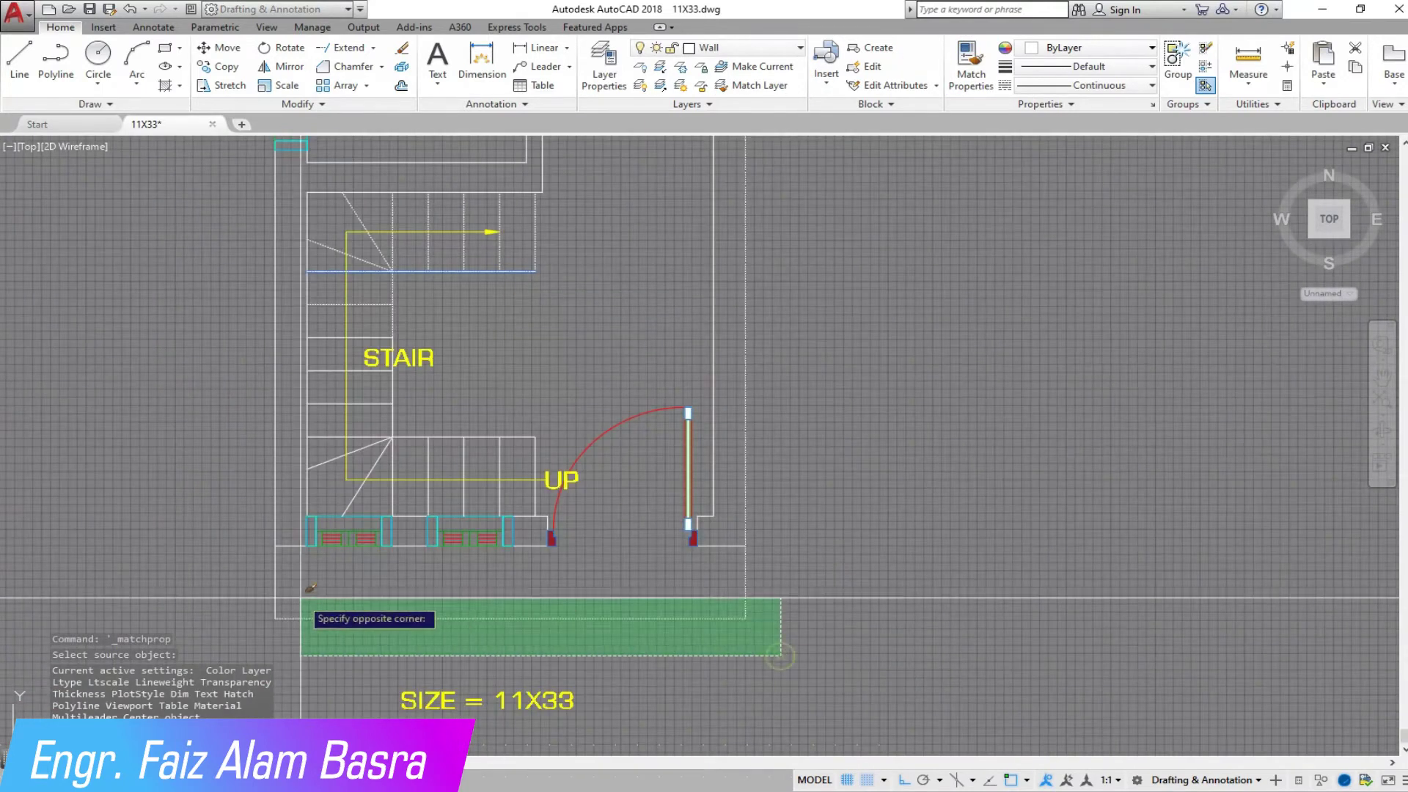
{"action": "left_click", "coordinate": [844, 645]}
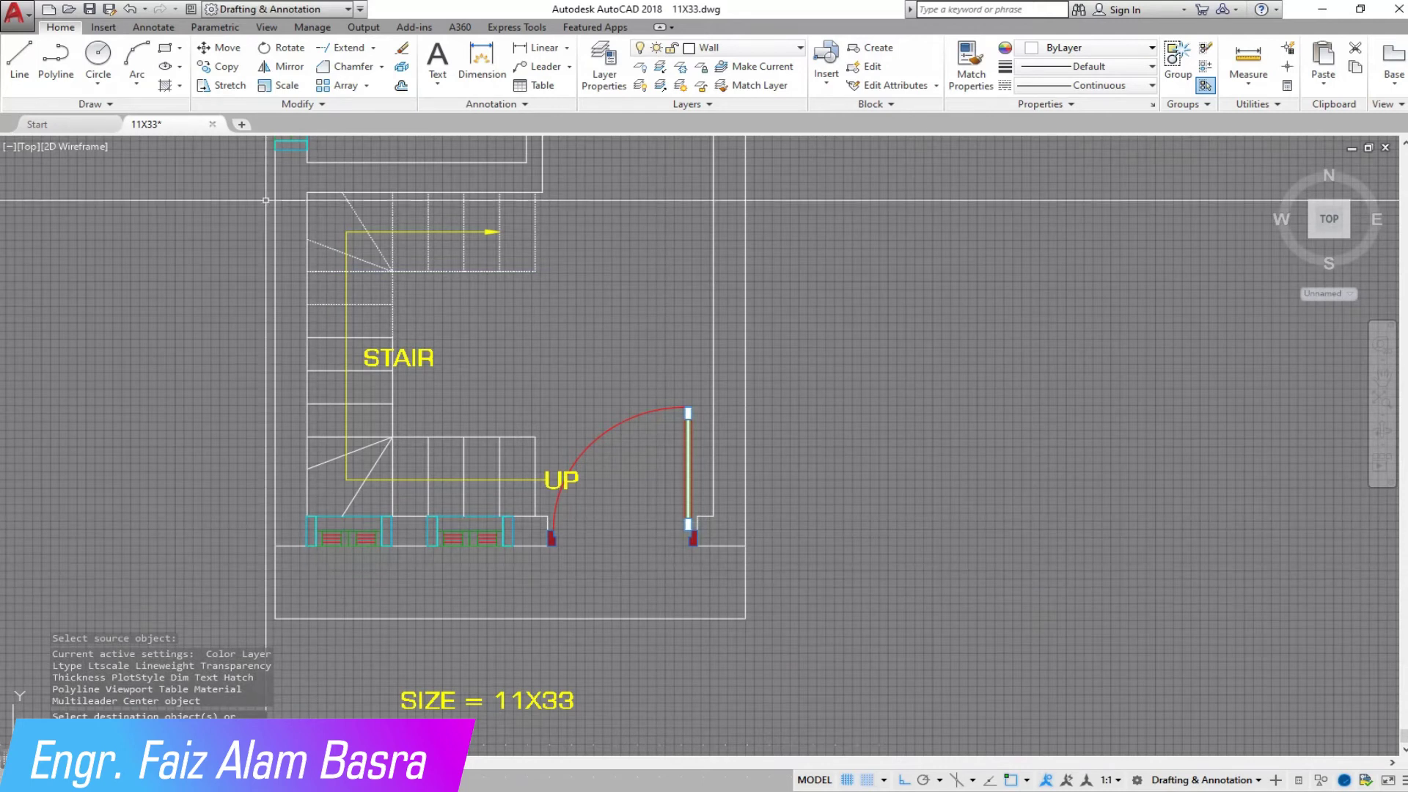
Trim the short wall ends at the front of the plan.
{"action": "left_click", "coordinate": [373, 48]}
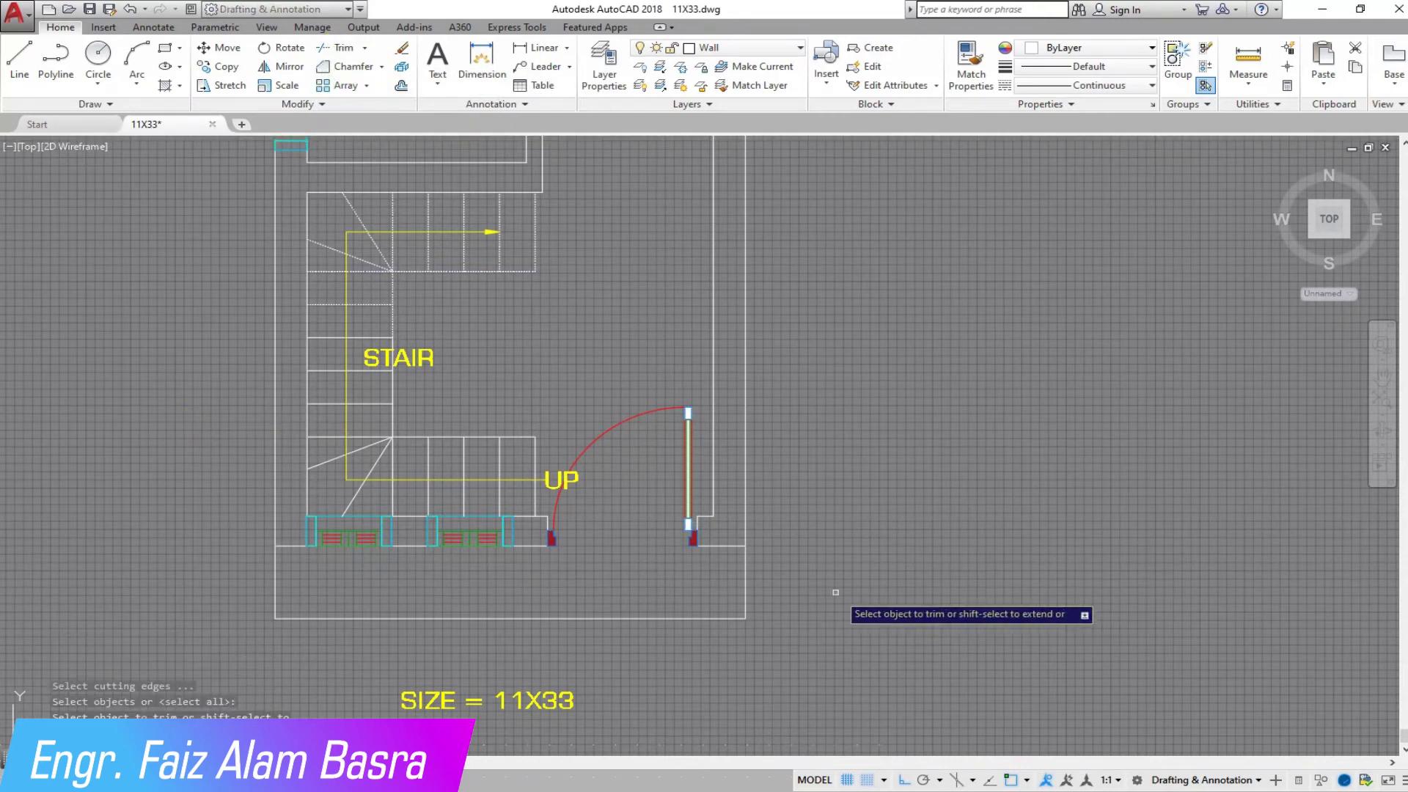
{"action": "left_click", "coordinate": [745, 580]}
{"action": "left_click", "coordinate": [275, 579]}
{"action": "right_click", "coordinate": [309, 357]}
{"action": "left_click", "coordinate": [322, 365]}
{"action": "left_click", "coordinate": [20, 59]}
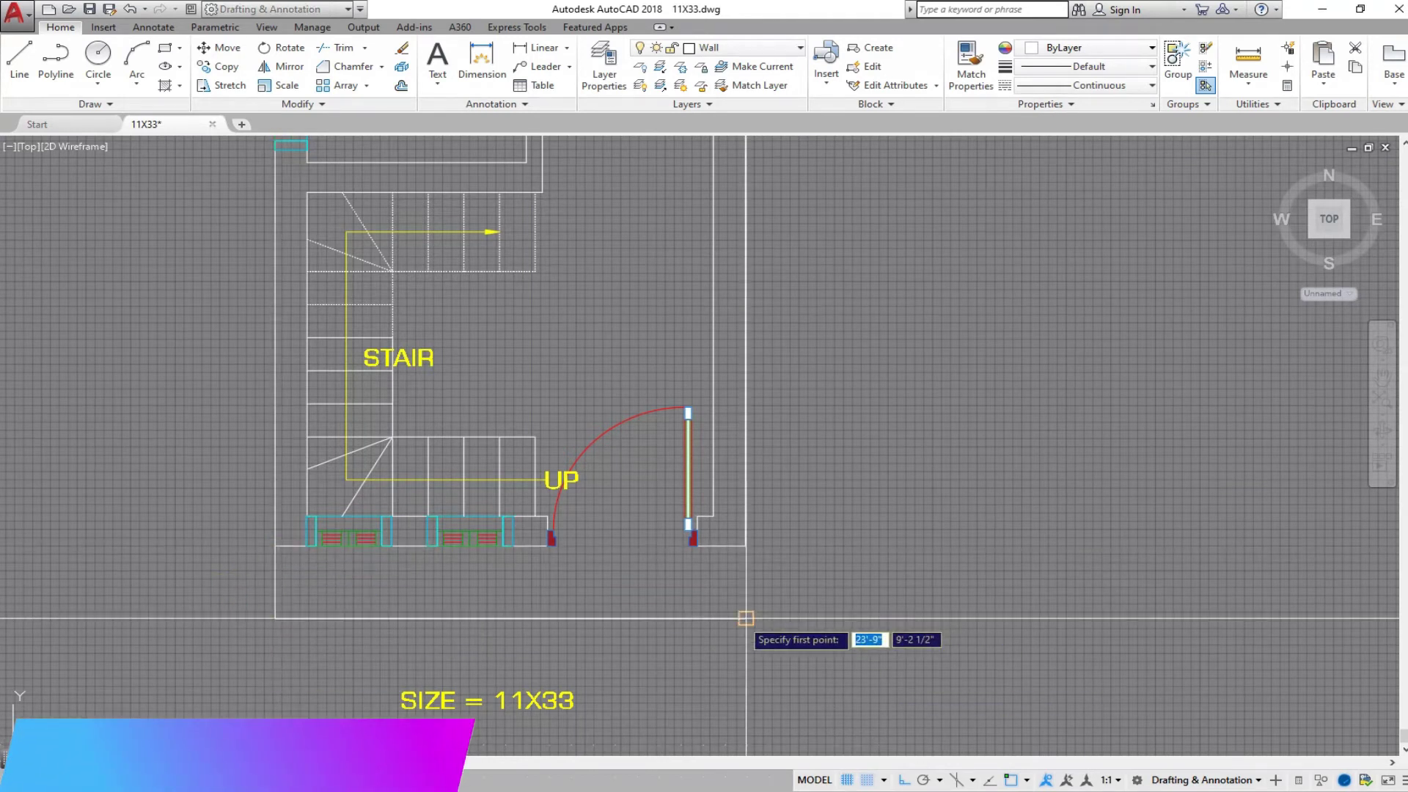
Match the dashed stair line style onto the bottom wall line.
{"action": "left_click", "coordinate": [965, 60]}
{"action": "left_click", "coordinate": [535, 256]}
{"action": "left_click", "coordinate": [834, 645]}
{"action": "left_click", "coordinate": [316, 602]}
{"action": "right_click", "coordinate": [316, 602]}
{"action": "left_click", "coordinate": [341, 611]}
Inspect and edit the dashed bottom line's linetype scale in Properties.
{"action": "key", "text": "ctrl+1"}
{"action": "left_click", "coordinate": [221, 154]}
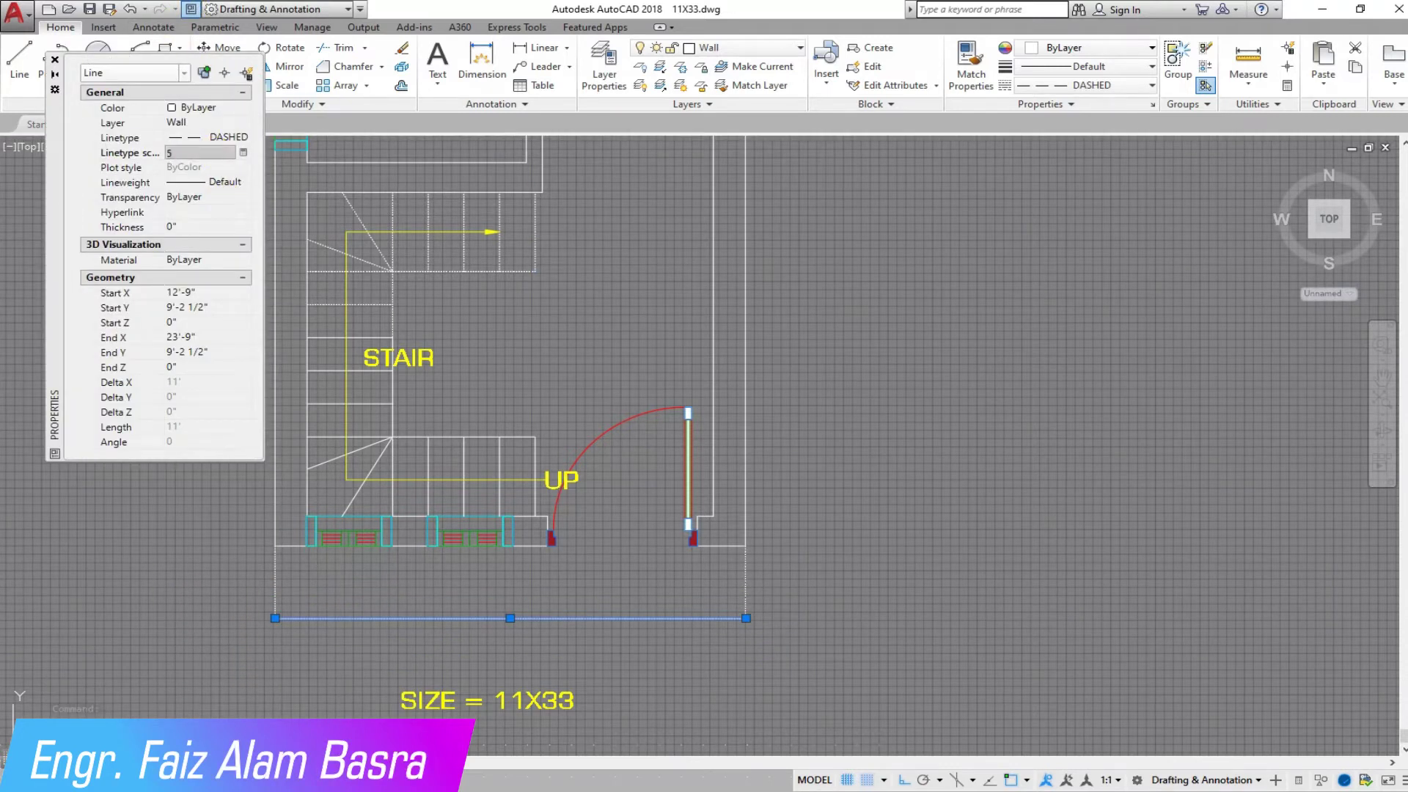
{"action": "scroll", "coordinate": [490, 543], "scroll_direction": "down", "scroll_amount": 4}
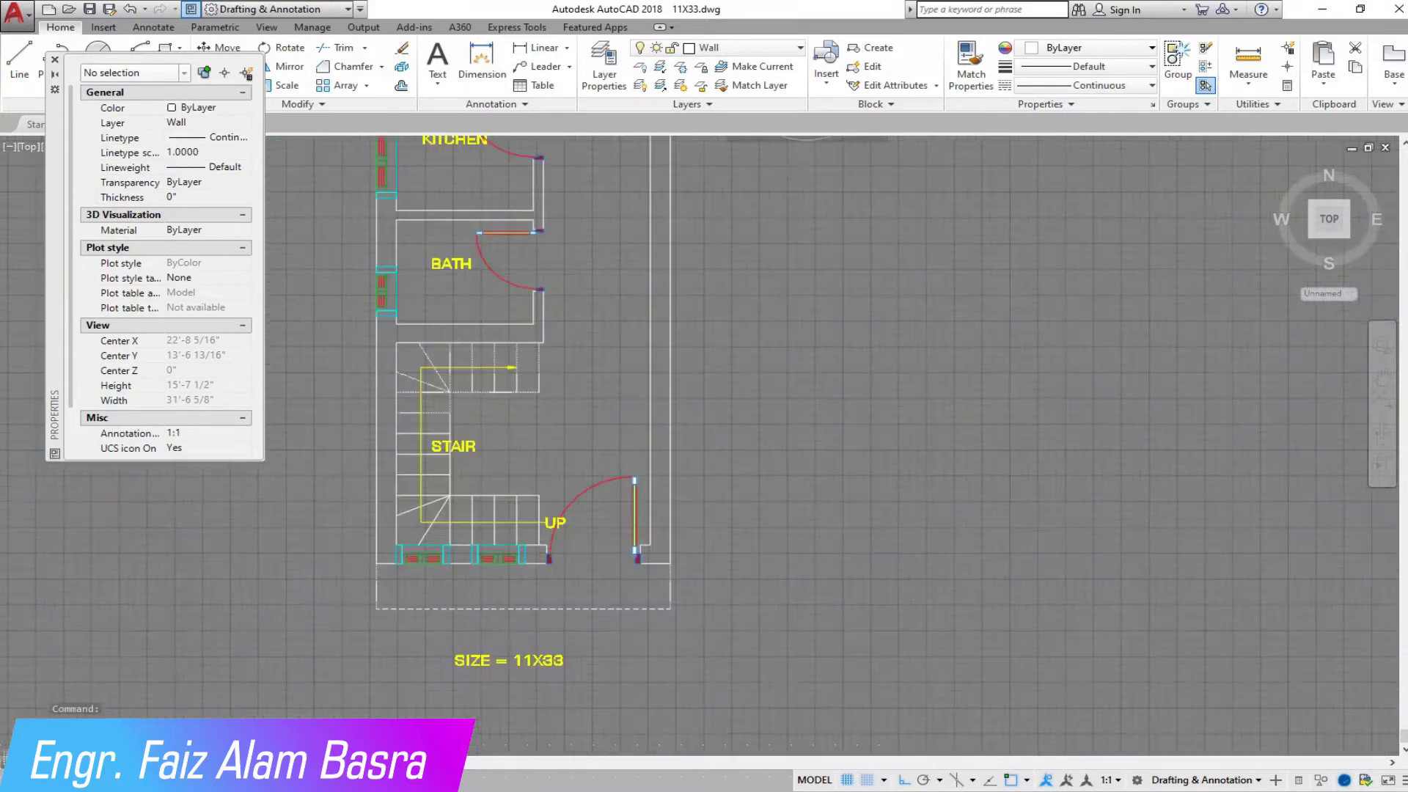
{"action": "key", "text": "Escape"}
{"action": "left_click", "coordinate": [475, 603]}
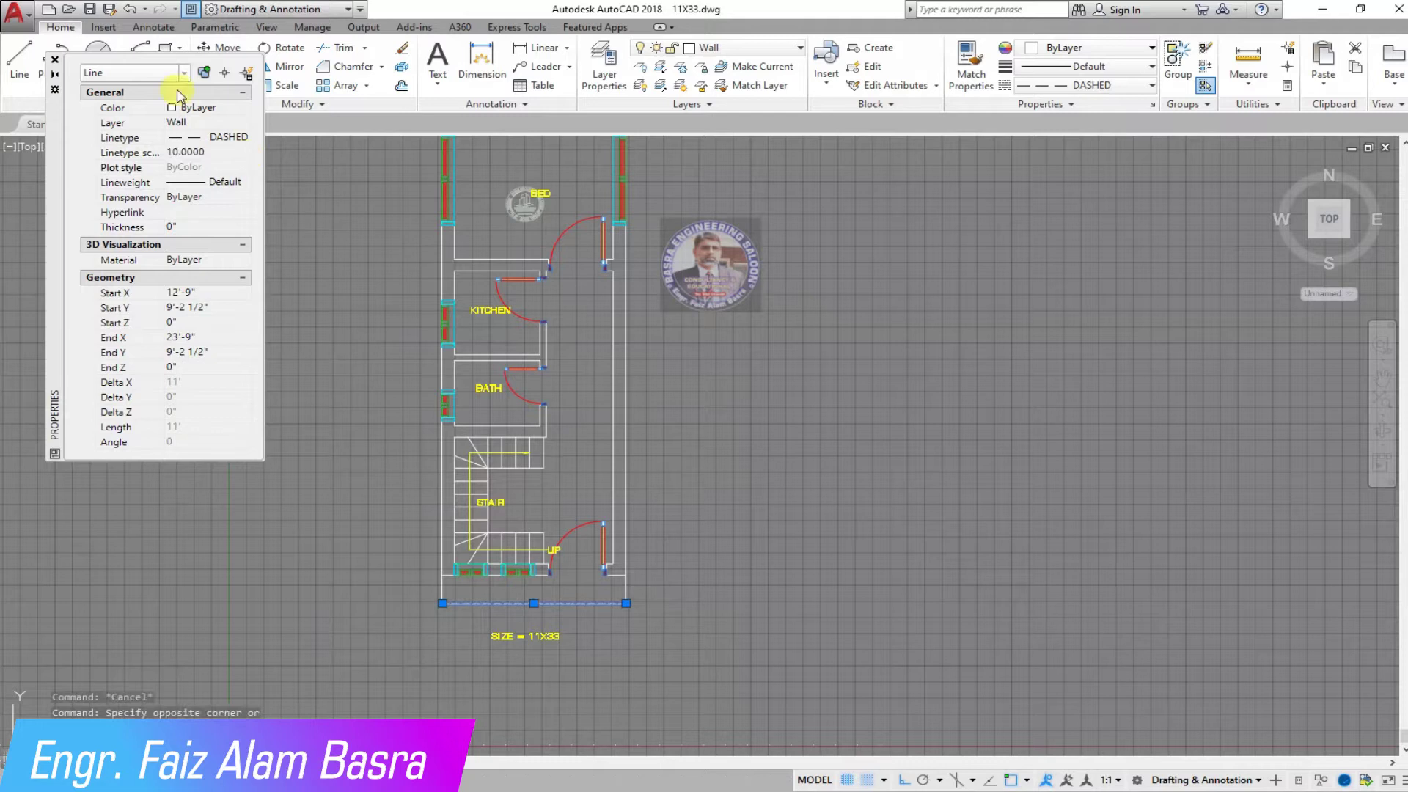
{"action": "left_click", "coordinate": [54, 60]}
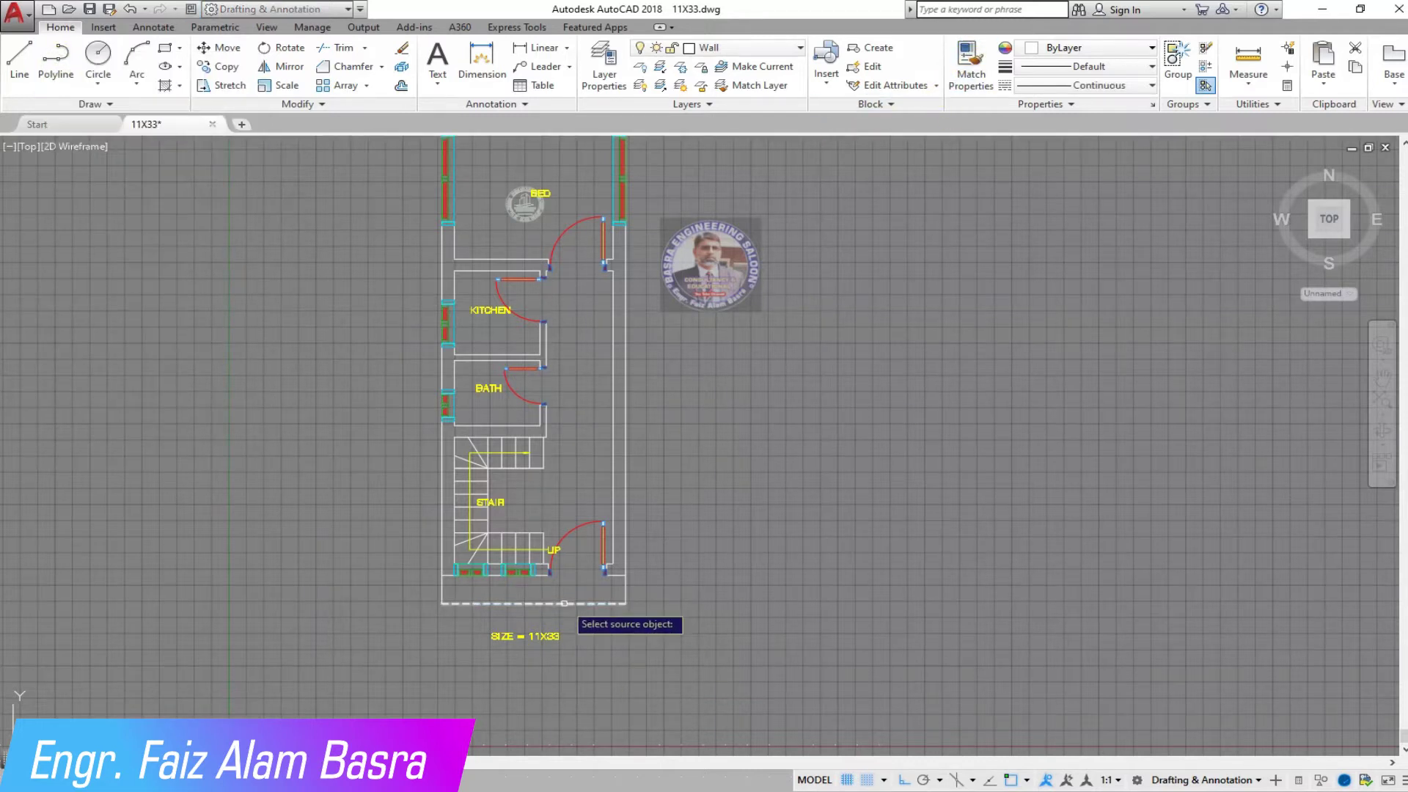
Copy the source line's properties onto the three lines below the stair.
{"action": "left_click", "coordinate": [564, 604]}
{"action": "scroll", "coordinate": [620, 606], "scroll_direction": "up", "scroll_amount": 4}
{"action": "scroll", "coordinate": [486, 370], "scroll_direction": "up", "scroll_amount": 3}
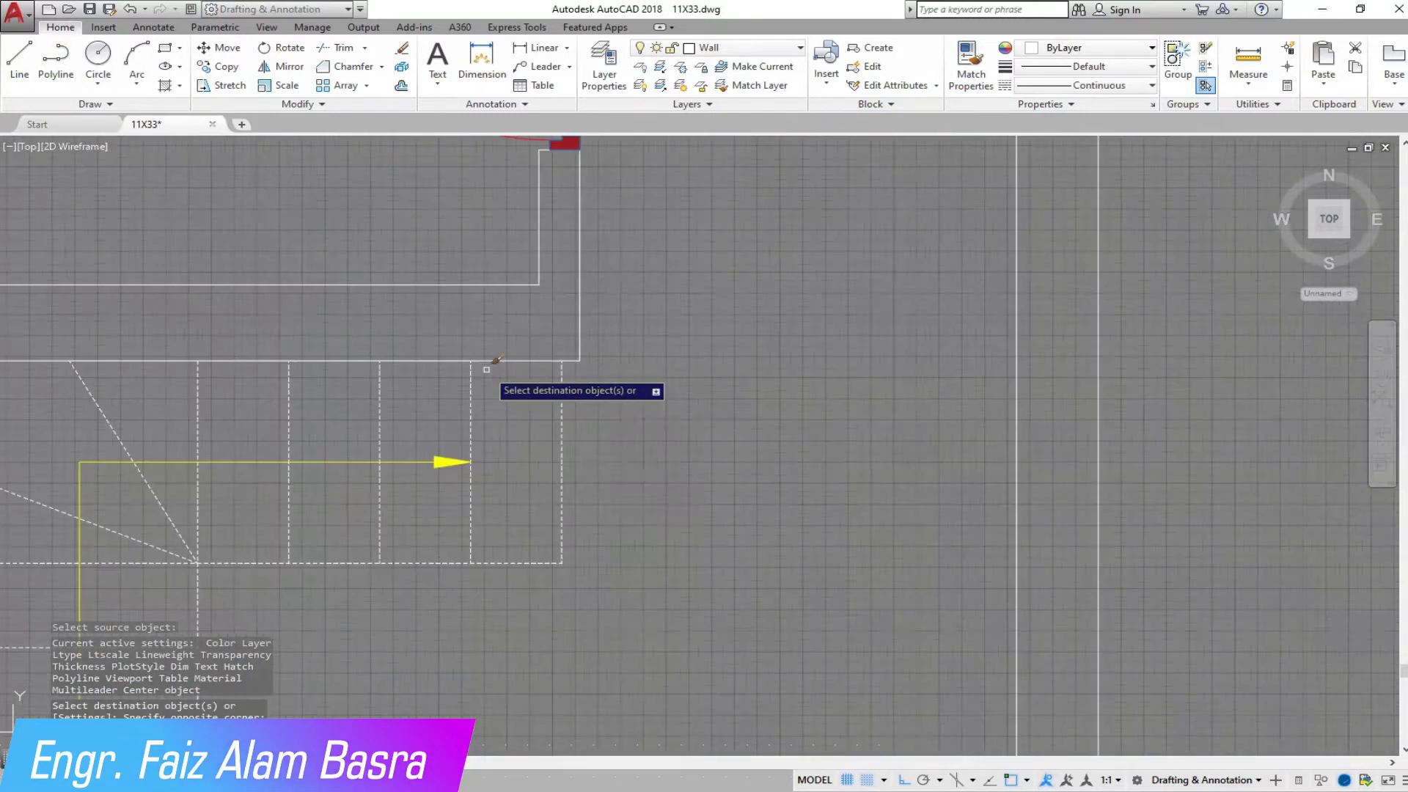
{"action": "left_click", "coordinate": [292, 526]}
{"action": "scroll", "coordinate": [315, 521], "scroll_direction": "down", "scroll_amount": 3}
{"action": "scroll", "coordinate": [294, 572], "scroll_direction": "up", "scroll_amount": 2}
{"action": "left_click", "coordinate": [264, 525]}
{"action": "scroll", "coordinate": [330, 521], "scroll_direction": "down", "scroll_amount": 2}
{"action": "left_click", "coordinate": [390, 518]}
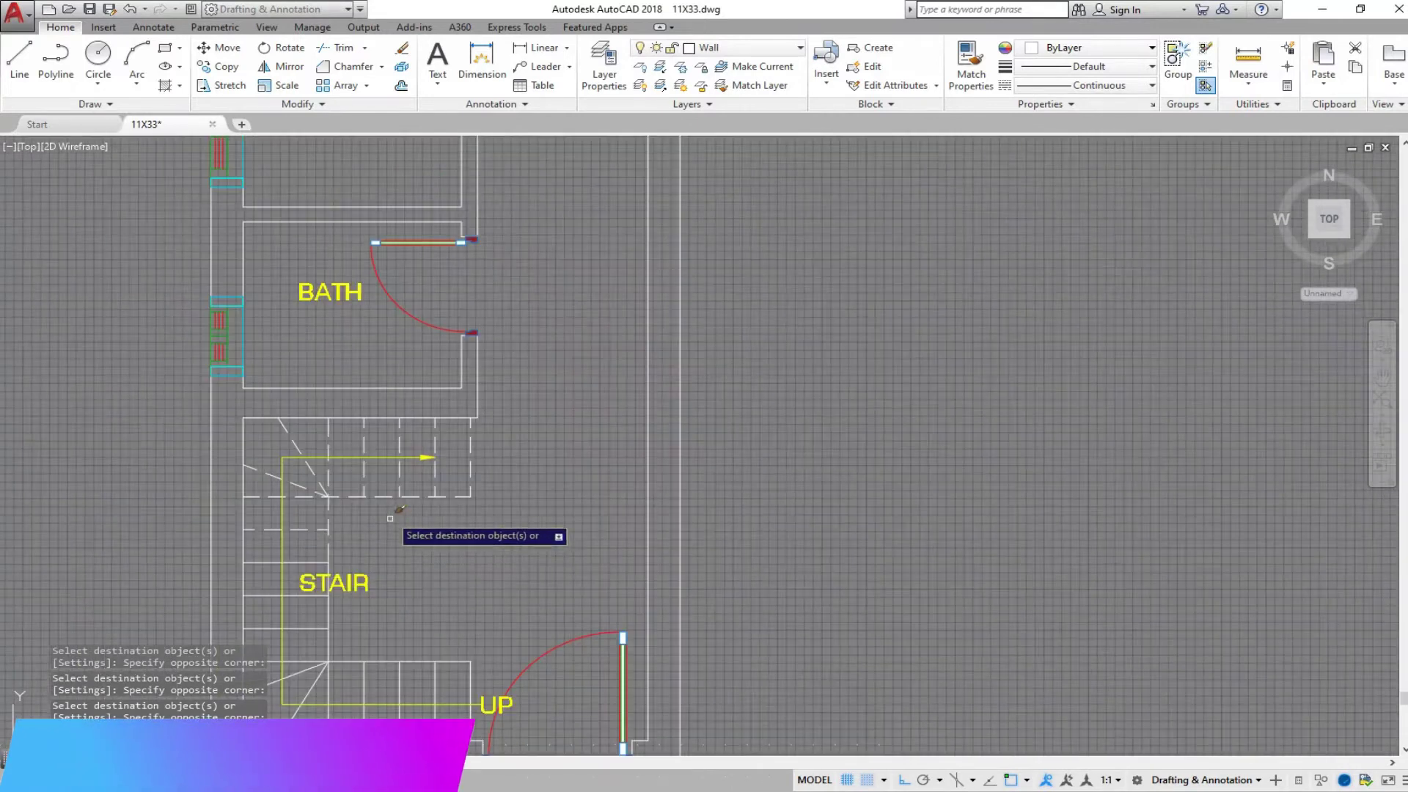
{"action": "key", "text": "Return"}
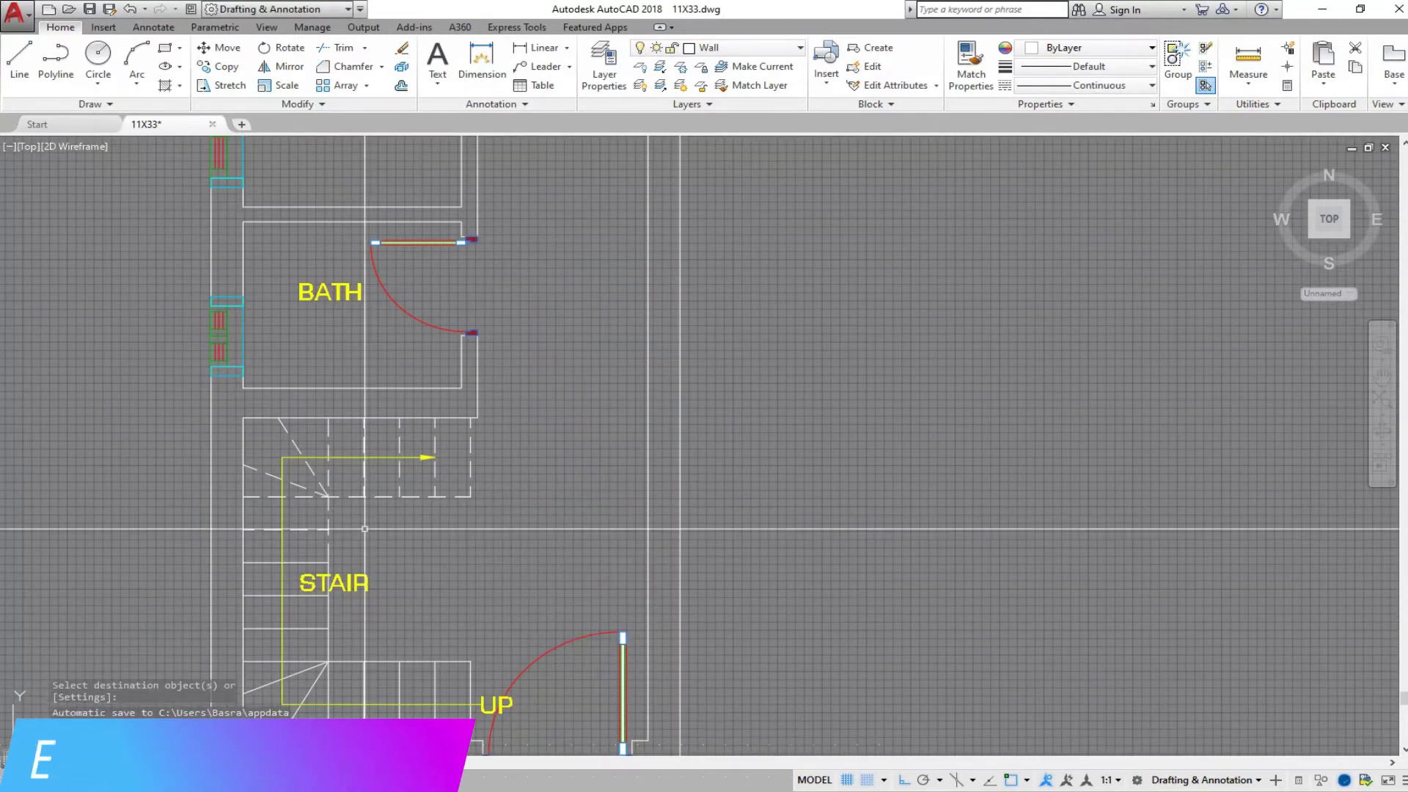
{"action": "scroll", "coordinate": [197, 382], "scroll_direction": "down", "scroll_amount": 5}
{"action": "scroll", "coordinate": [236, 484], "scroll_direction": "up", "scroll_amount": 3}
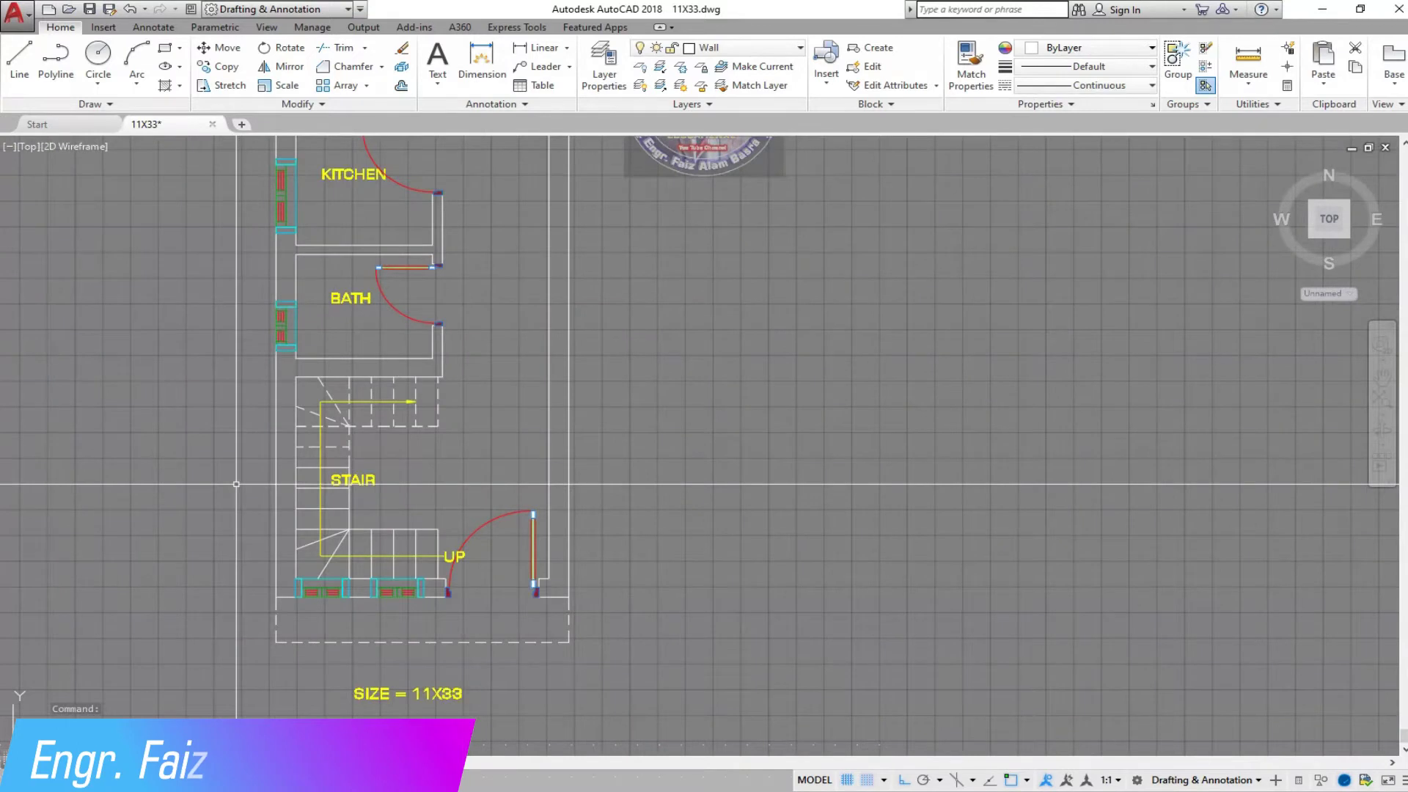
{"action": "scroll", "coordinate": [221, 473], "scroll_direction": "up", "scroll_amount": 2}
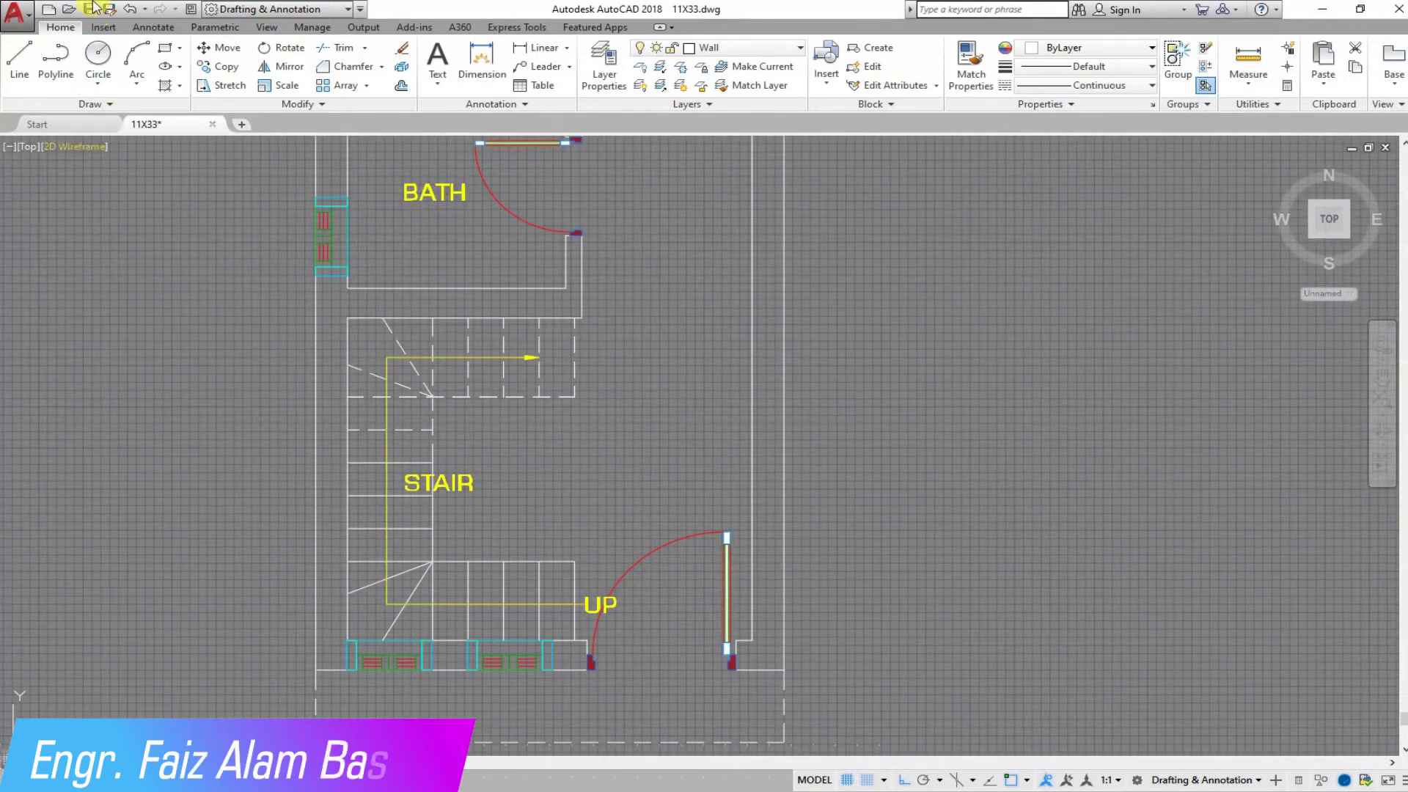
{"action": "scroll", "coordinate": [312, 439], "scroll_direction": "down", "scroll_amount": 5}
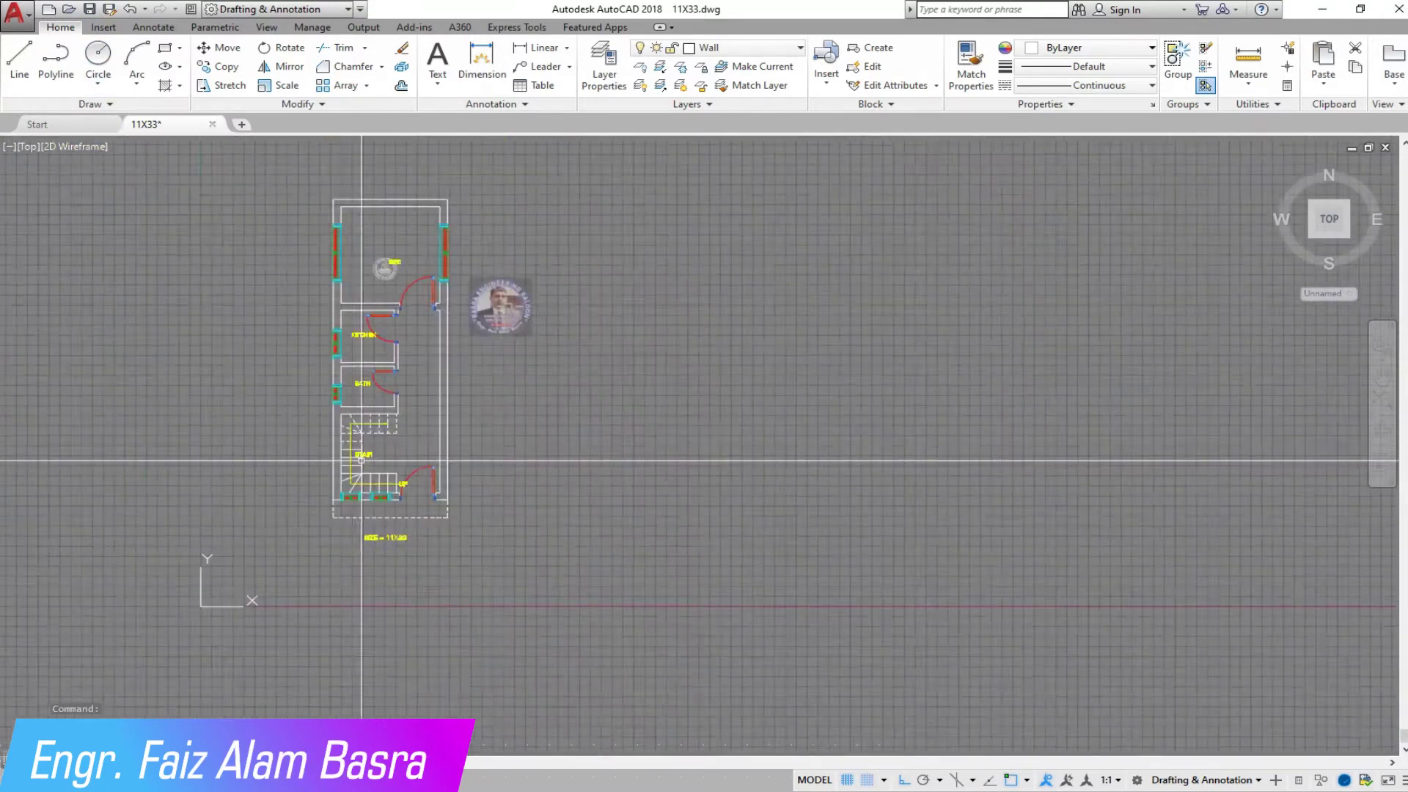
{"action": "scroll", "coordinate": [322, 184], "scroll_direction": "up", "scroll_amount": 2}
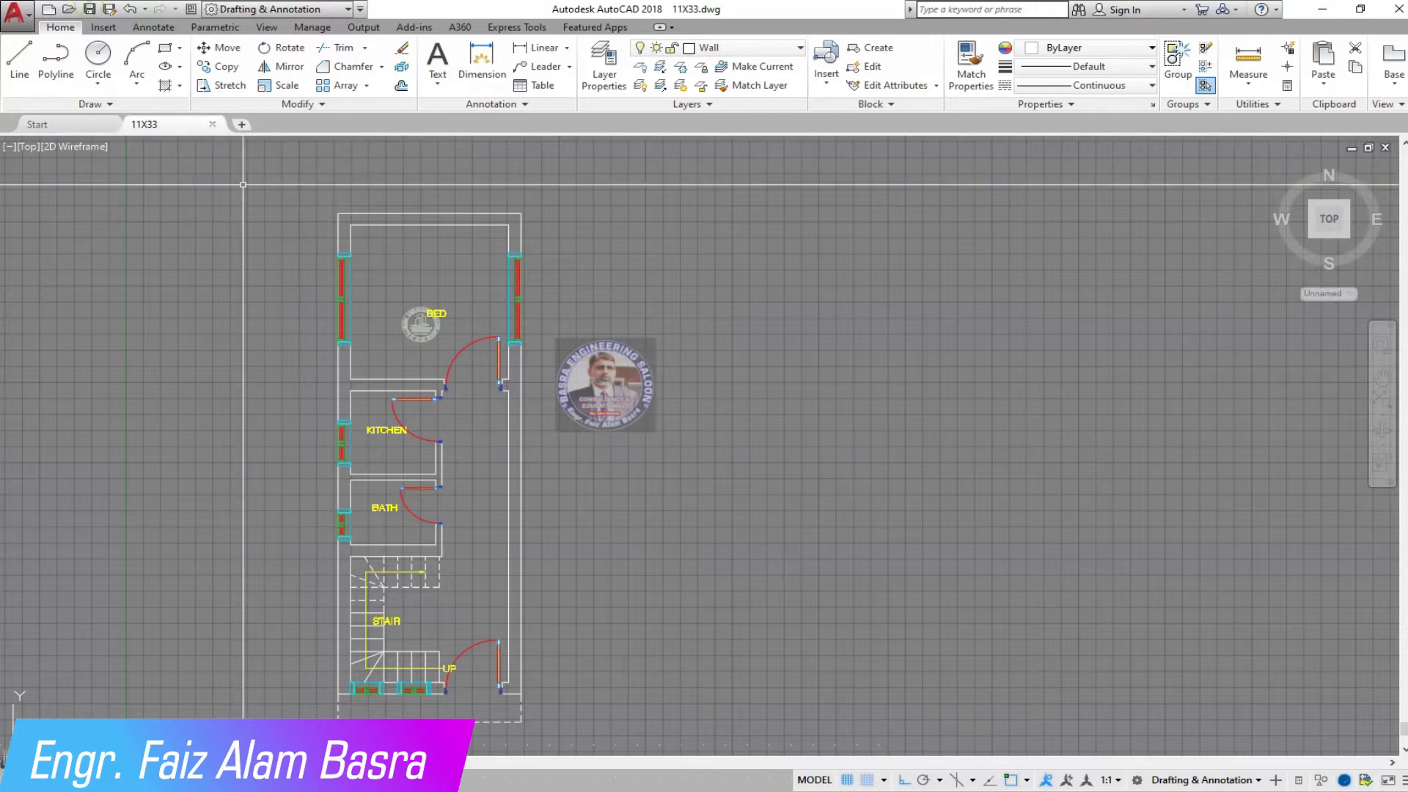
Fill the wall piece beside the entrance with SOLID hatch.
{"action": "scroll", "coordinate": [395, 190], "scroll_direction": "down", "scroll_amount": 2}
{"action": "scroll", "coordinate": [293, 279], "scroll_direction": "up", "scroll_amount": 2}
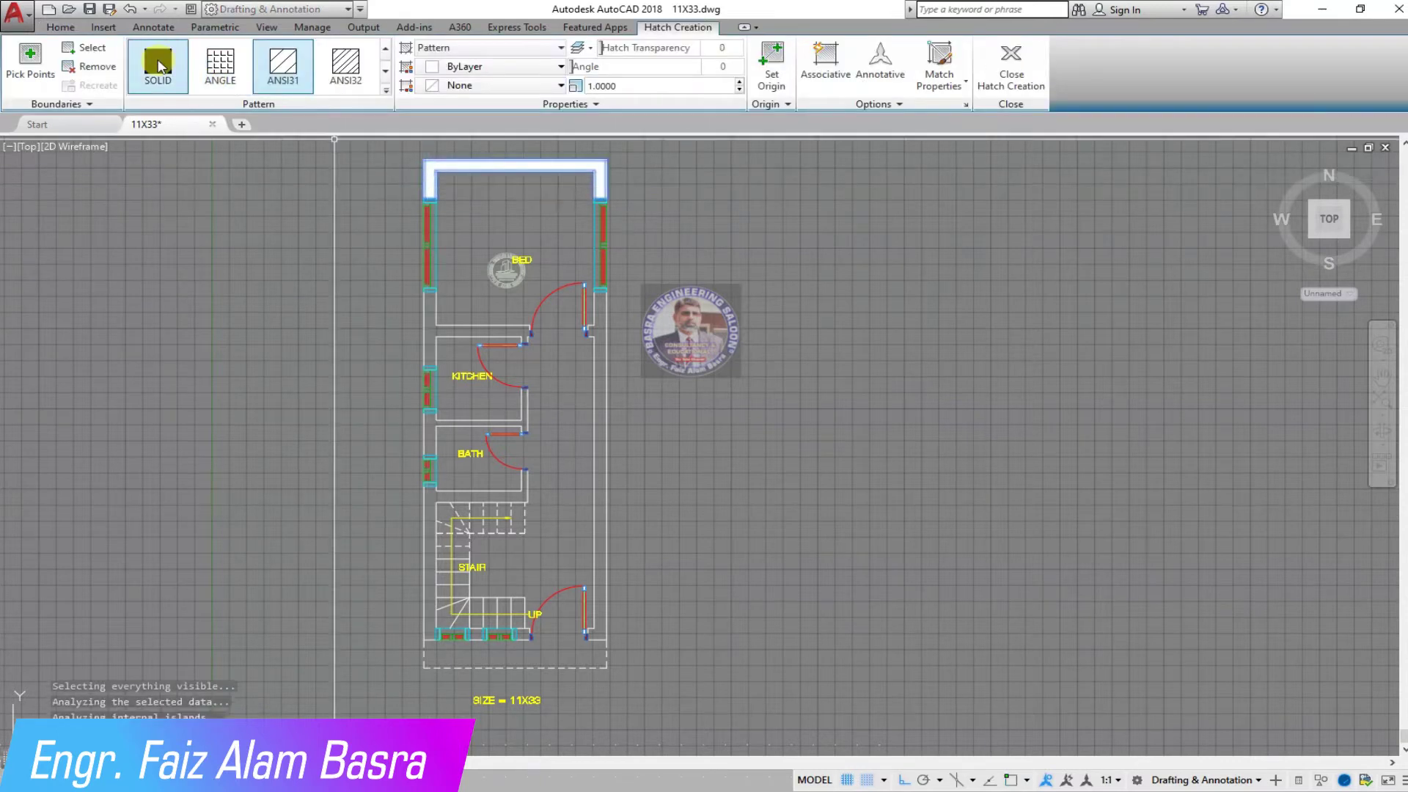
{"action": "left_click", "coordinate": [160, 66]}
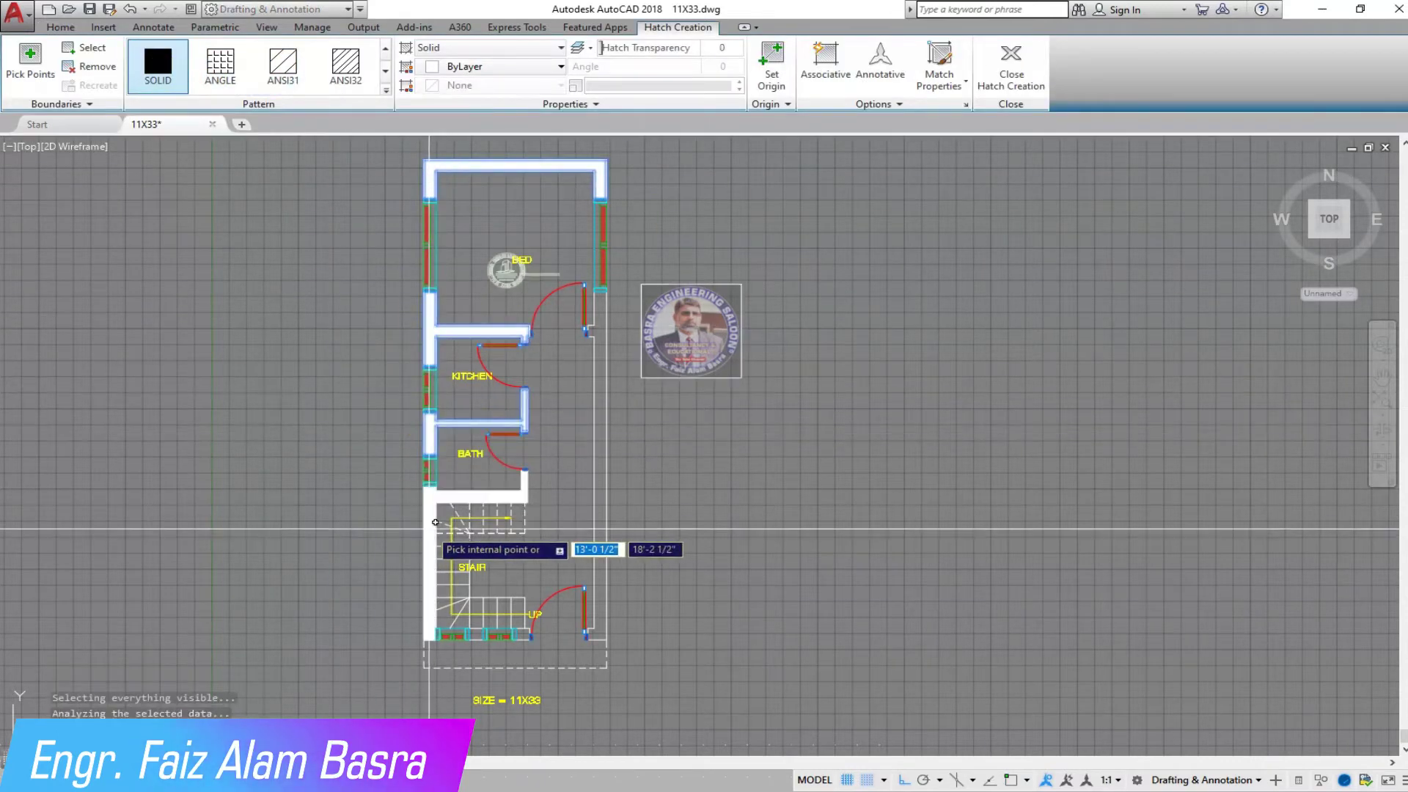
{"action": "scroll", "coordinate": [477, 645], "scroll_direction": "up", "scroll_amount": 6}
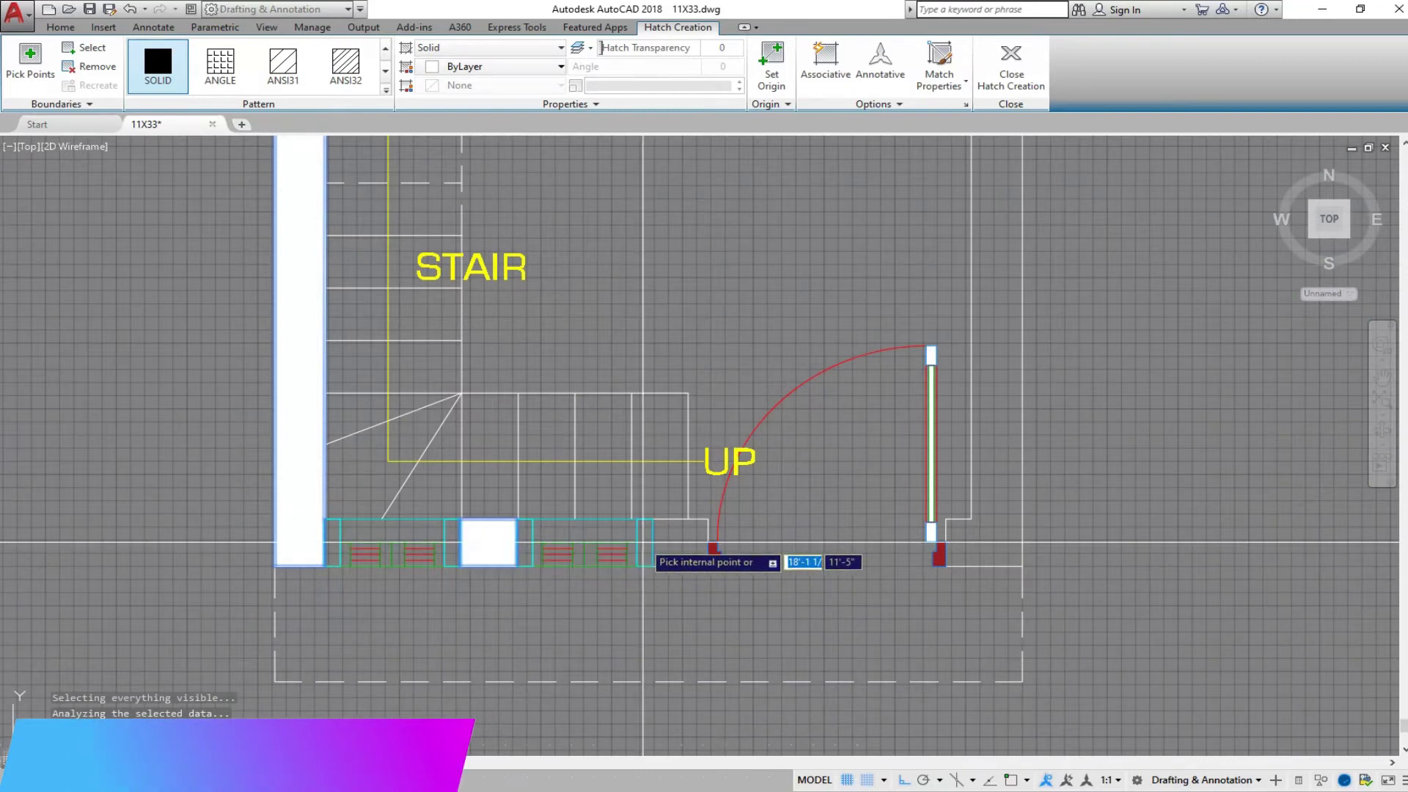
{"action": "left_click", "coordinate": [681, 546]}
{"action": "scroll", "coordinate": [989, 540], "scroll_direction": "down", "scroll_amount": 3}
{"action": "scroll", "coordinate": [946, 546], "scroll_direction": "down", "scroll_amount": 3}
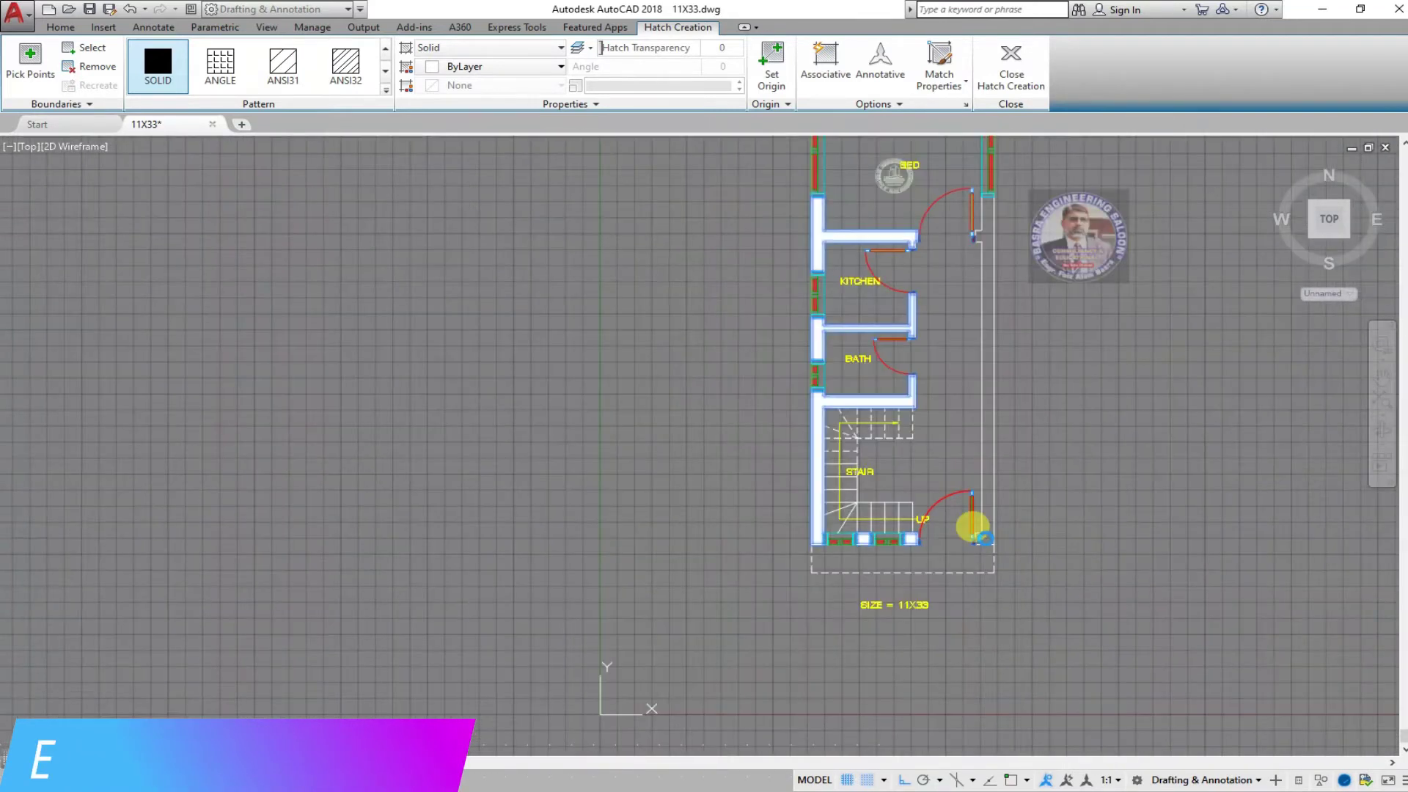
{"action": "scroll", "coordinate": [708, 456], "scroll_direction": "up", "scroll_amount": 5}
{"action": "key", "text": "Return"}
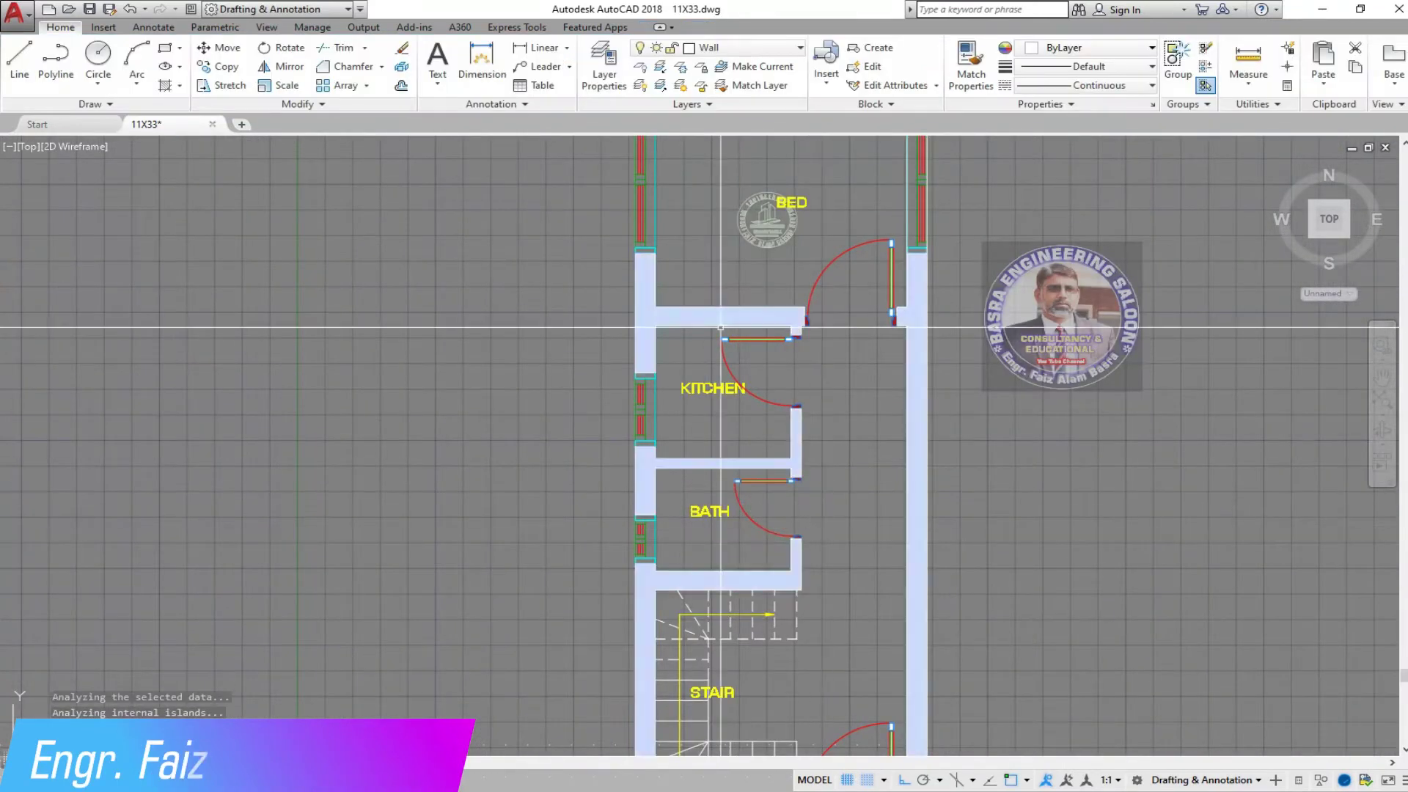
{"action": "scroll", "coordinate": [675, 456], "scroll_direction": "down", "scroll_amount": 3}
{"action": "scroll", "coordinate": [636, 456], "scroll_direction": "down", "scroll_amount": 2}
{"action": "scroll", "coordinate": [637, 455], "scroll_direction": "up", "scroll_amount": 5}
{"action": "scroll", "coordinate": [555, 517], "scroll_direction": "up", "scroll_amount": 2}
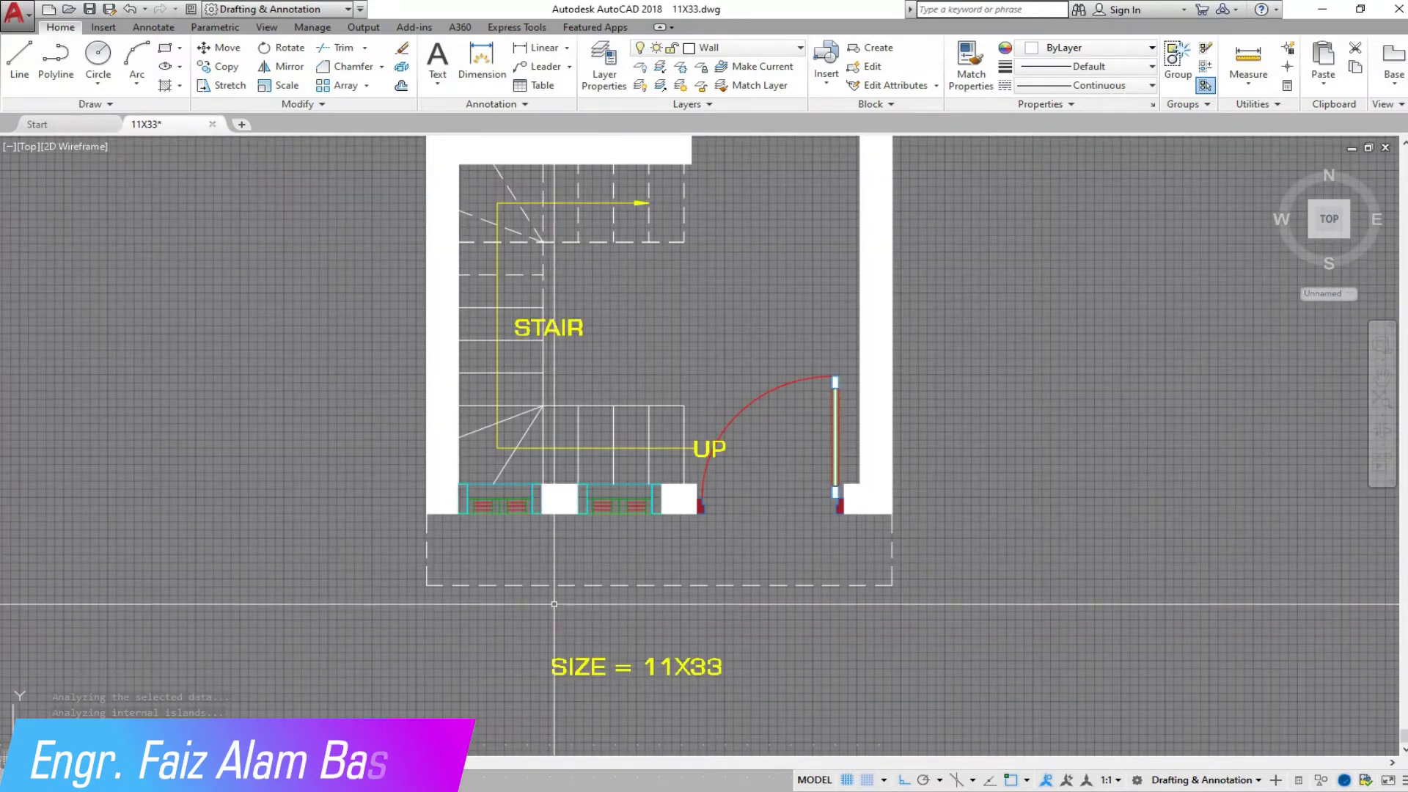
{"action": "scroll", "coordinate": [547, 601], "scroll_direction": "down", "scroll_amount": 3}
{"action": "scroll", "coordinate": [579, 609], "scroll_direction": "up", "scroll_amount": 2}
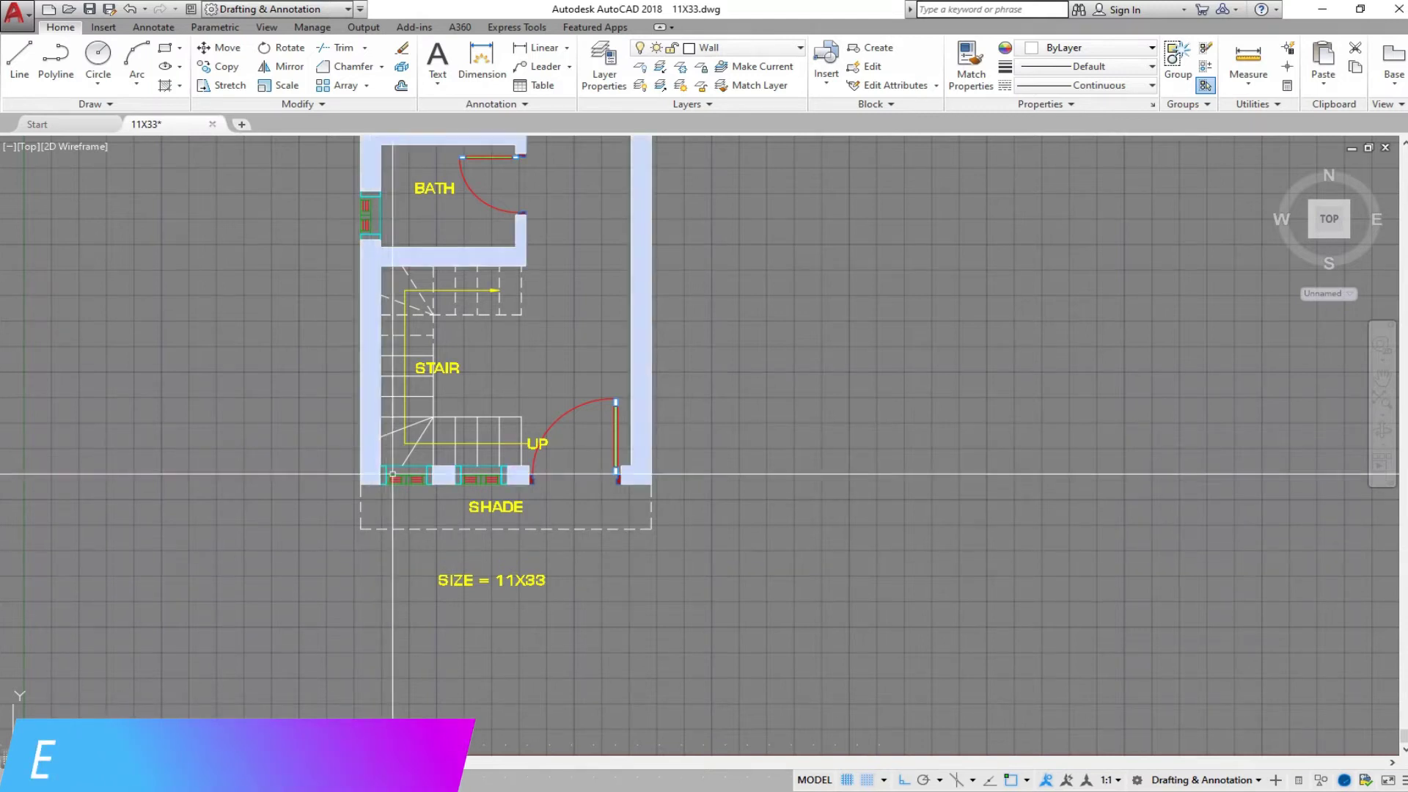
Add the GROUND FLOOR PLAN title text beneath the plan.
{"action": "middle_click_drag", "start_coordinate": [445, 509], "coordinate": [449, 525]}
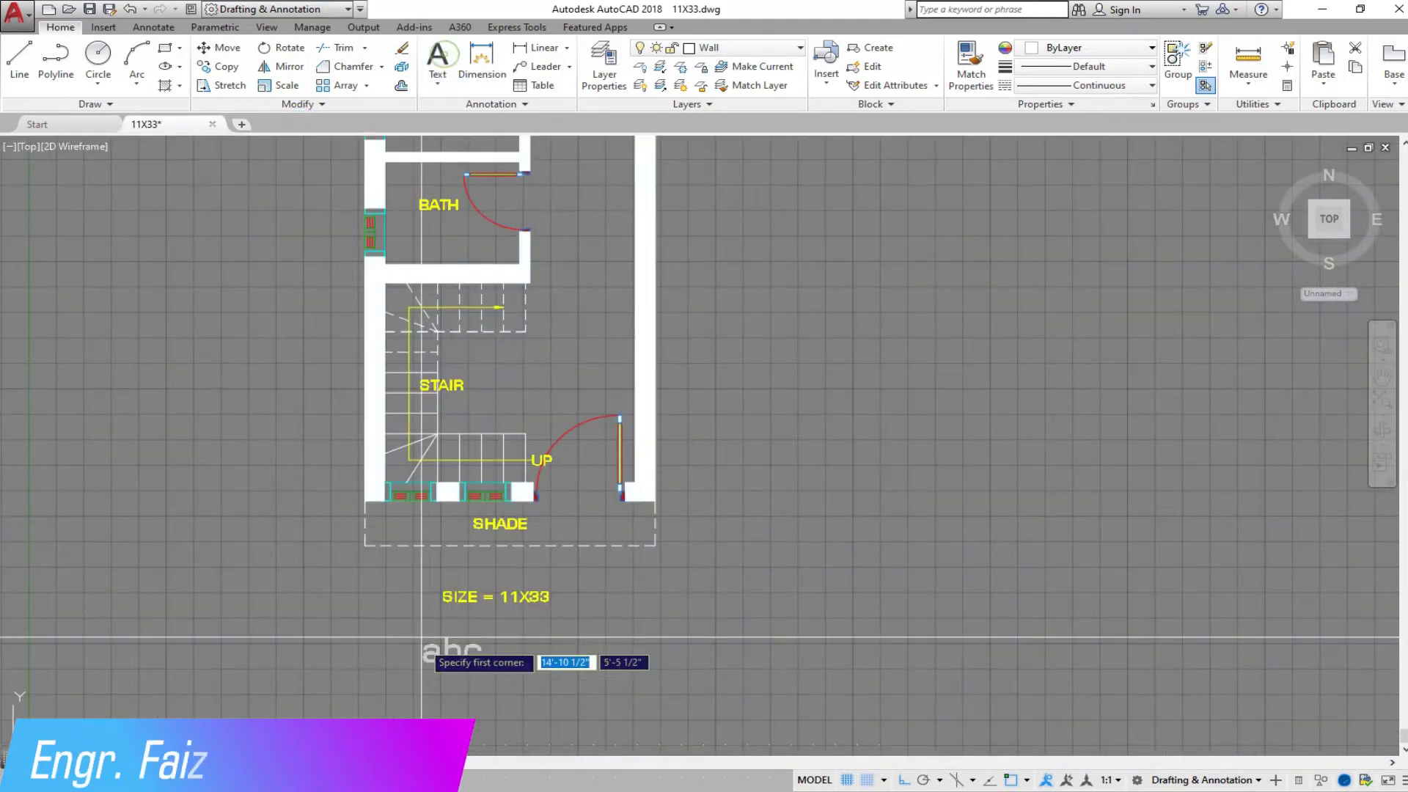
{"action": "scroll", "coordinate": [422, 638], "scroll_direction": "up", "scroll_amount": 4}
{"action": "left_click", "coordinate": [805, 499]}
{"action": "type", "text": "G"}
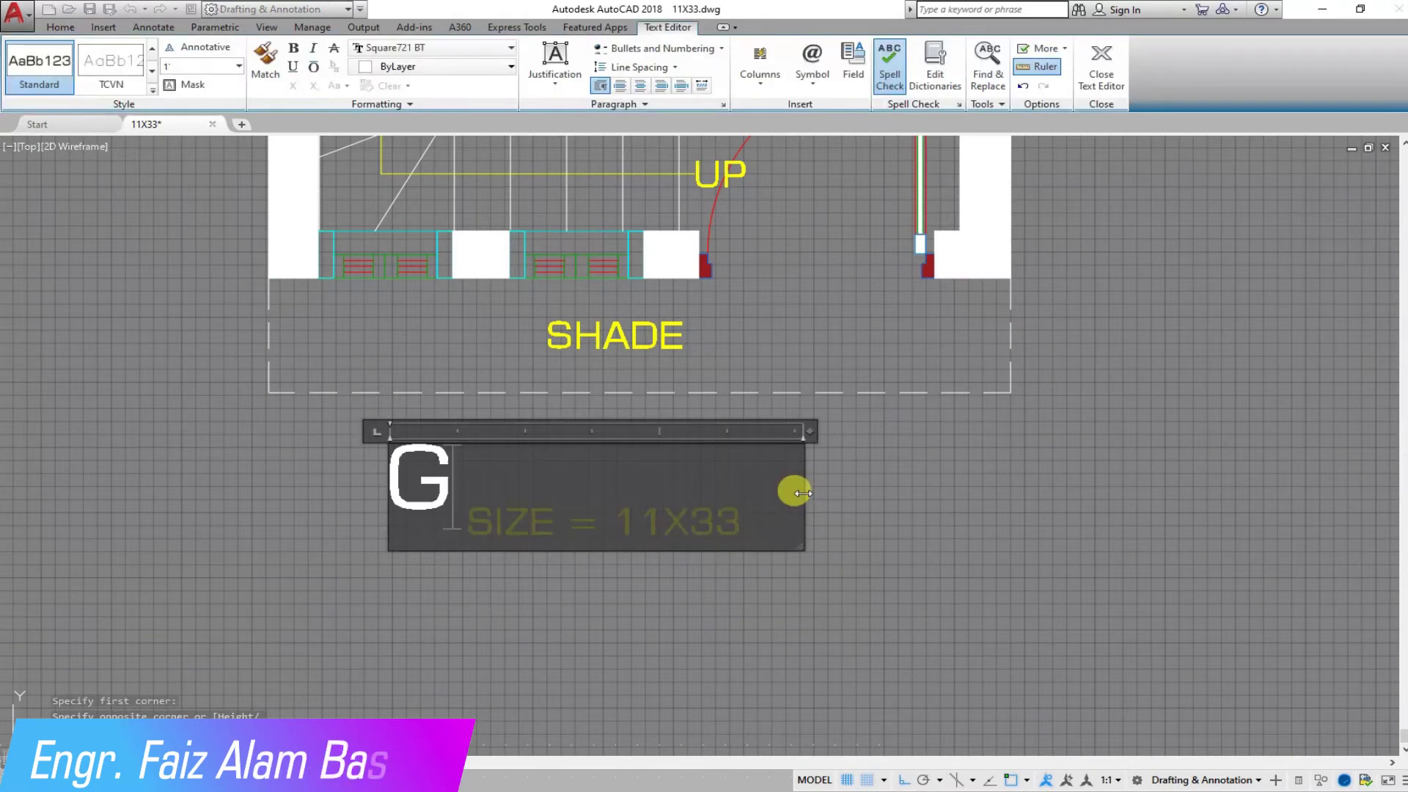
{"action": "type", "text": "D FLOOR PLAN"}
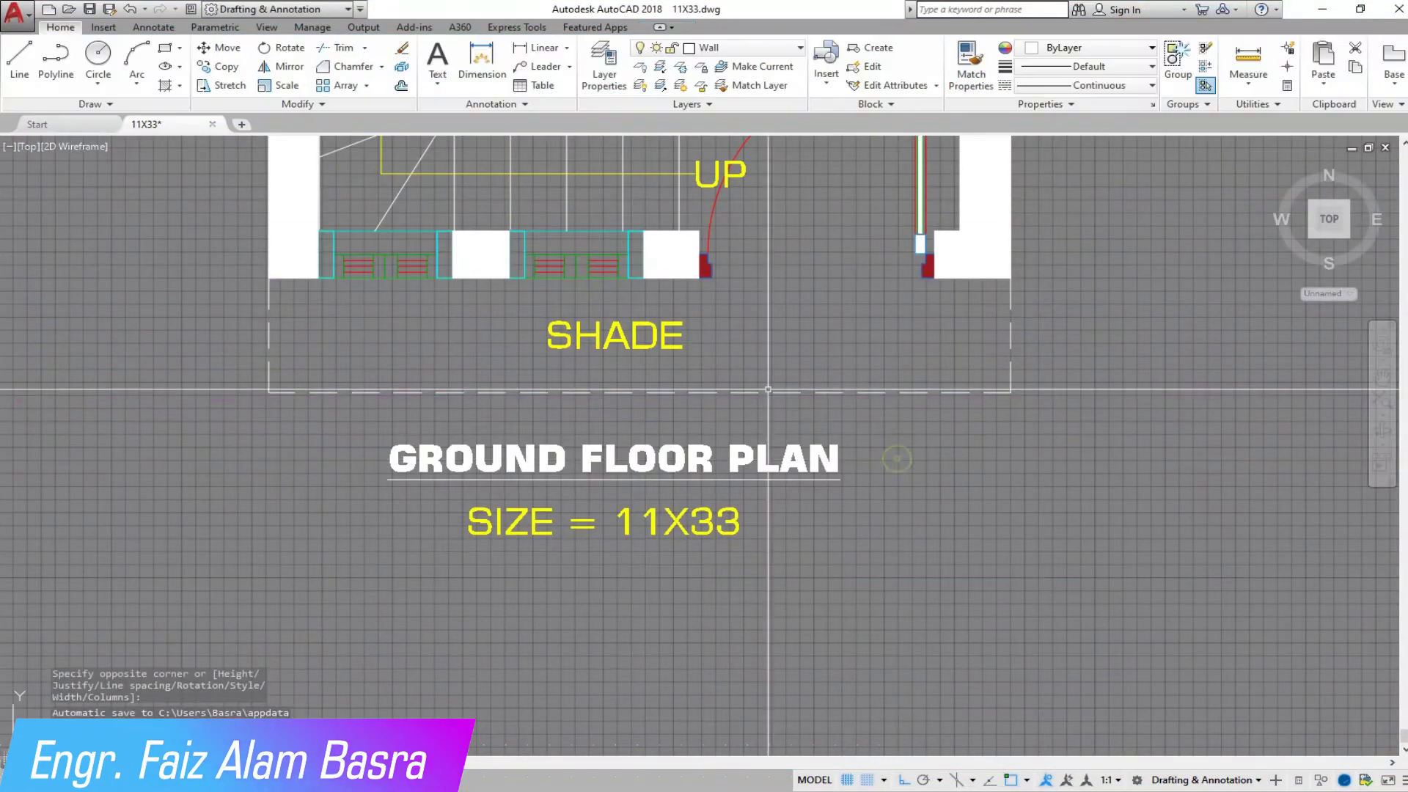
Match the GROUND FLOOR PLAN title's properties to the SHADE label.
{"action": "left_click", "coordinate": [976, 68]}
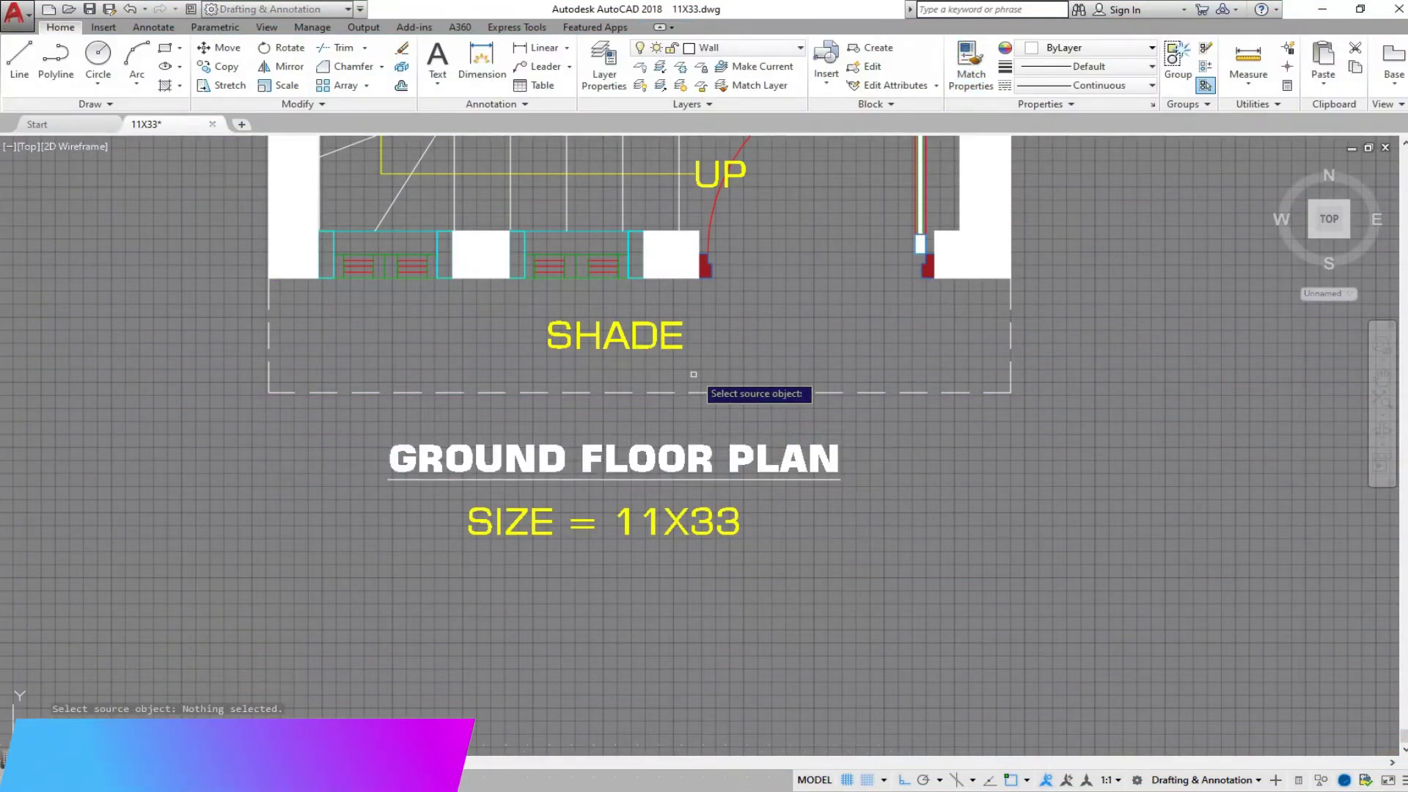
{"action": "left_click", "coordinate": [668, 342]}
{"action": "left_click", "coordinate": [744, 456]}
{"action": "left_click", "coordinate": [877, 456]}
{"action": "left_click", "coordinate": [1012, 608]}
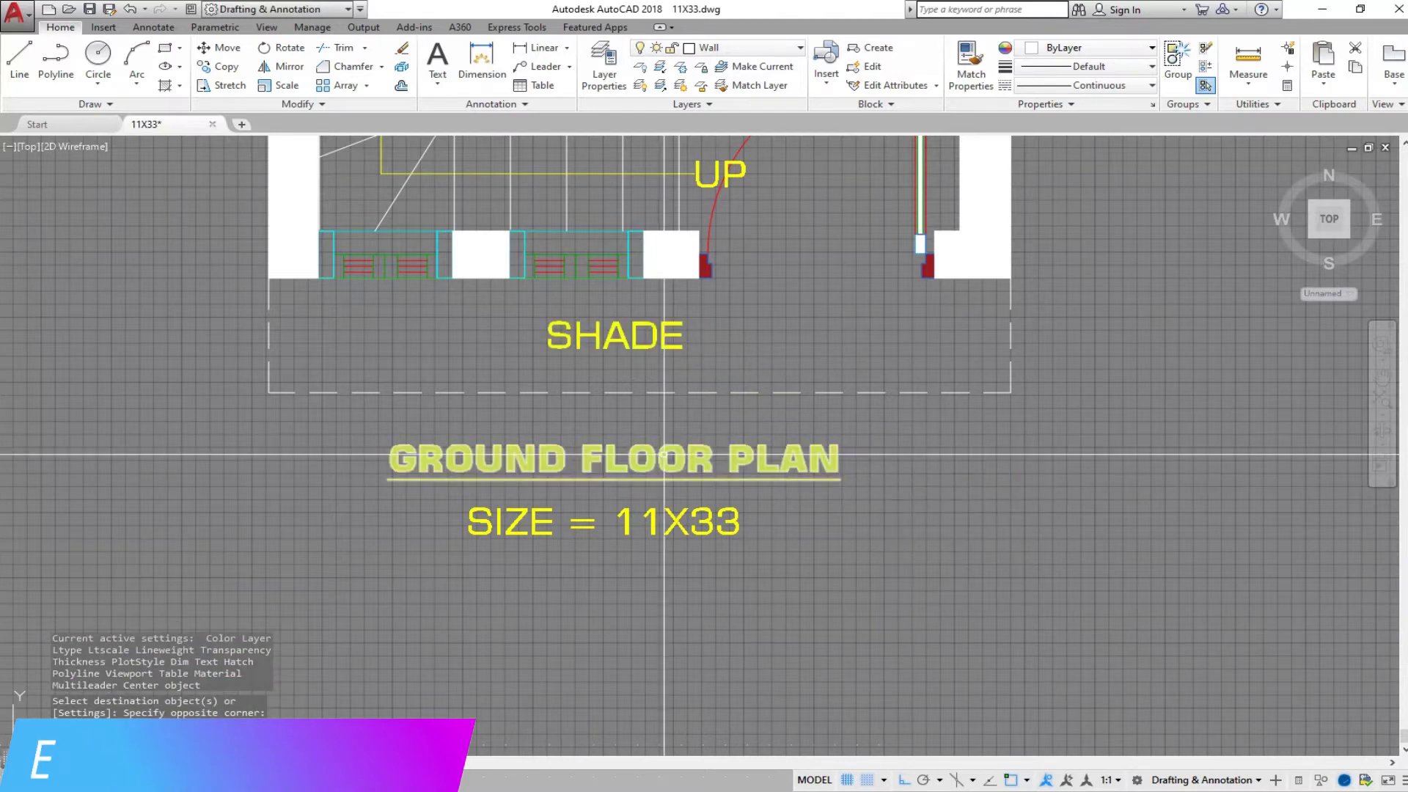
{"action": "scroll", "coordinate": [389, 266], "scroll_direction": "down", "scroll_amount": 2}
{"action": "key", "text": "Return"}
Move the GROUND FLOOR PLAN and SIZE titles below the SHADE porch.
{"action": "left_click", "coordinate": [227, 48]}
{"action": "left_click", "coordinate": [597, 565]}
{"action": "left_click", "coordinate": [408, 411]}
{"action": "key", "text": "Return"}
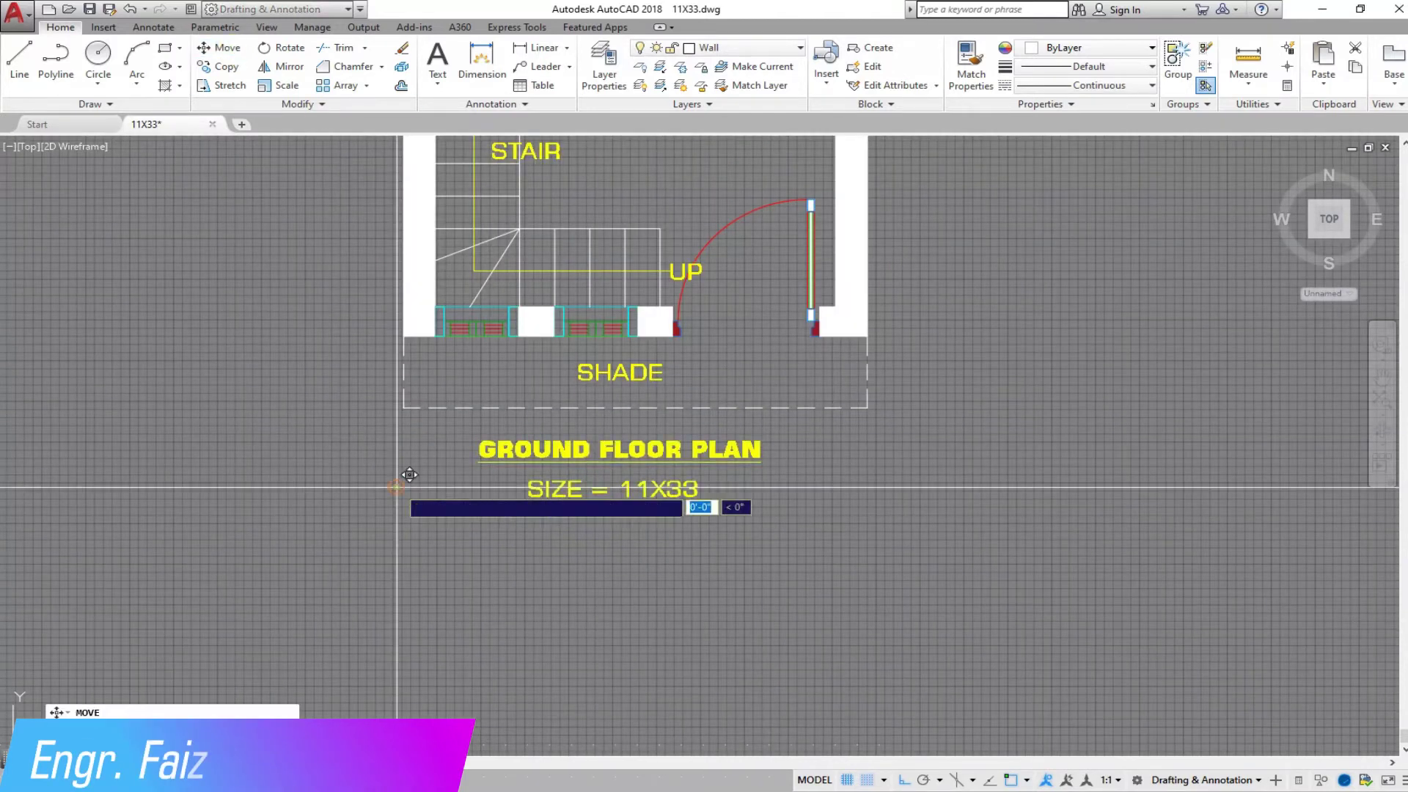
{"action": "left_click", "coordinate": [408, 537]}
{"action": "left_click", "coordinate": [460, 467]}
{"action": "scroll", "coordinate": [459, 466], "scroll_direction": "down", "scroll_amount": 2}
{"action": "scroll", "coordinate": [513, 410], "scroll_direction": "up", "scroll_amount": 1}
{"action": "scroll", "coordinate": [572, 382], "scroll_direction": "down", "scroll_amount": 2}
{"action": "scroll", "coordinate": [594, 367], "scroll_direction": "down", "scroll_amount": 3}
{"action": "scroll", "coordinate": [590, 308], "scroll_direction": "up", "scroll_amount": 5}
{"action": "scroll", "coordinate": [572, 315], "scroll_direction": "down", "scroll_amount": 2}
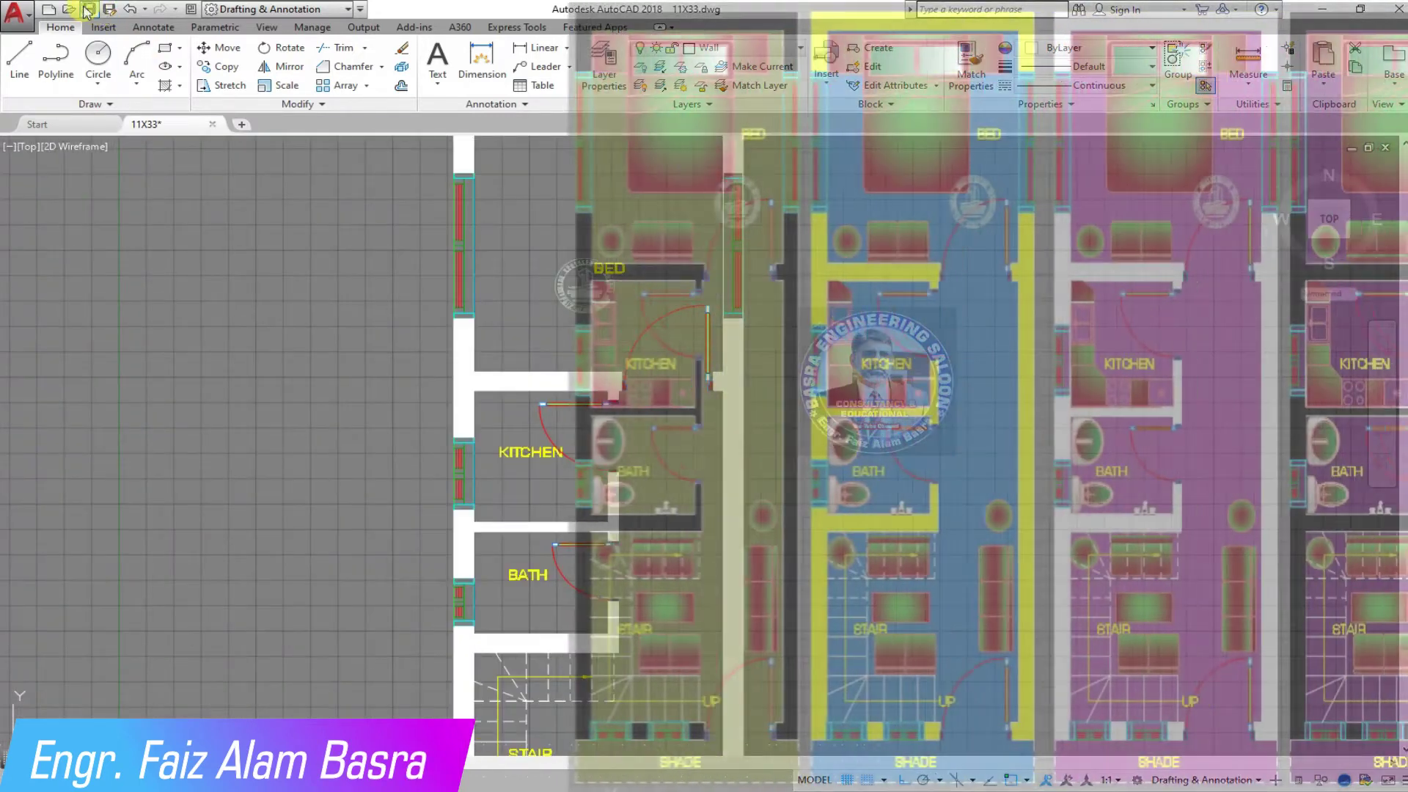
Pick the base point for moving the pasted blue-green gradient bed.
{"action": "scroll", "coordinate": [316, 342], "scroll_direction": "down", "scroll_amount": 4}
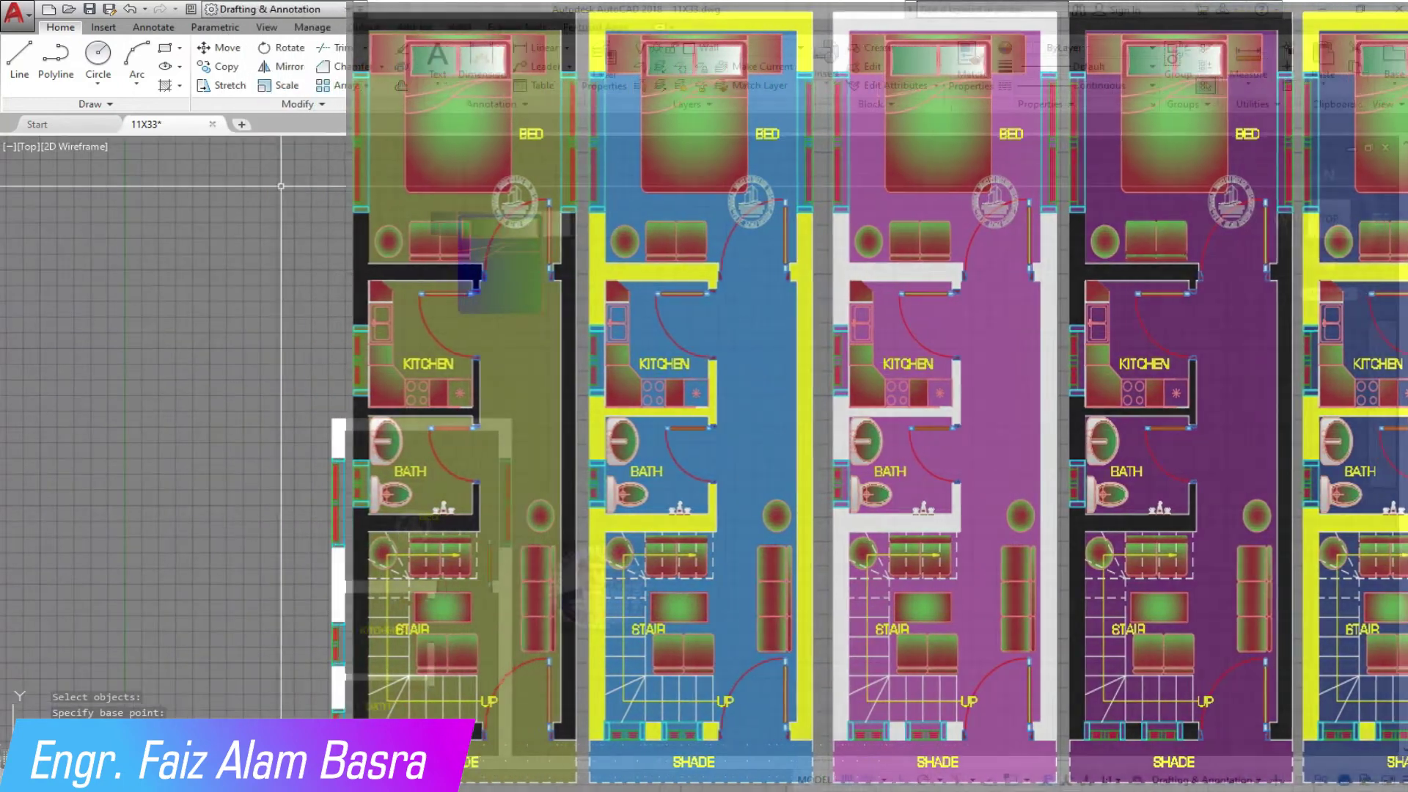
{"action": "left_click", "coordinate": [408, 526]}
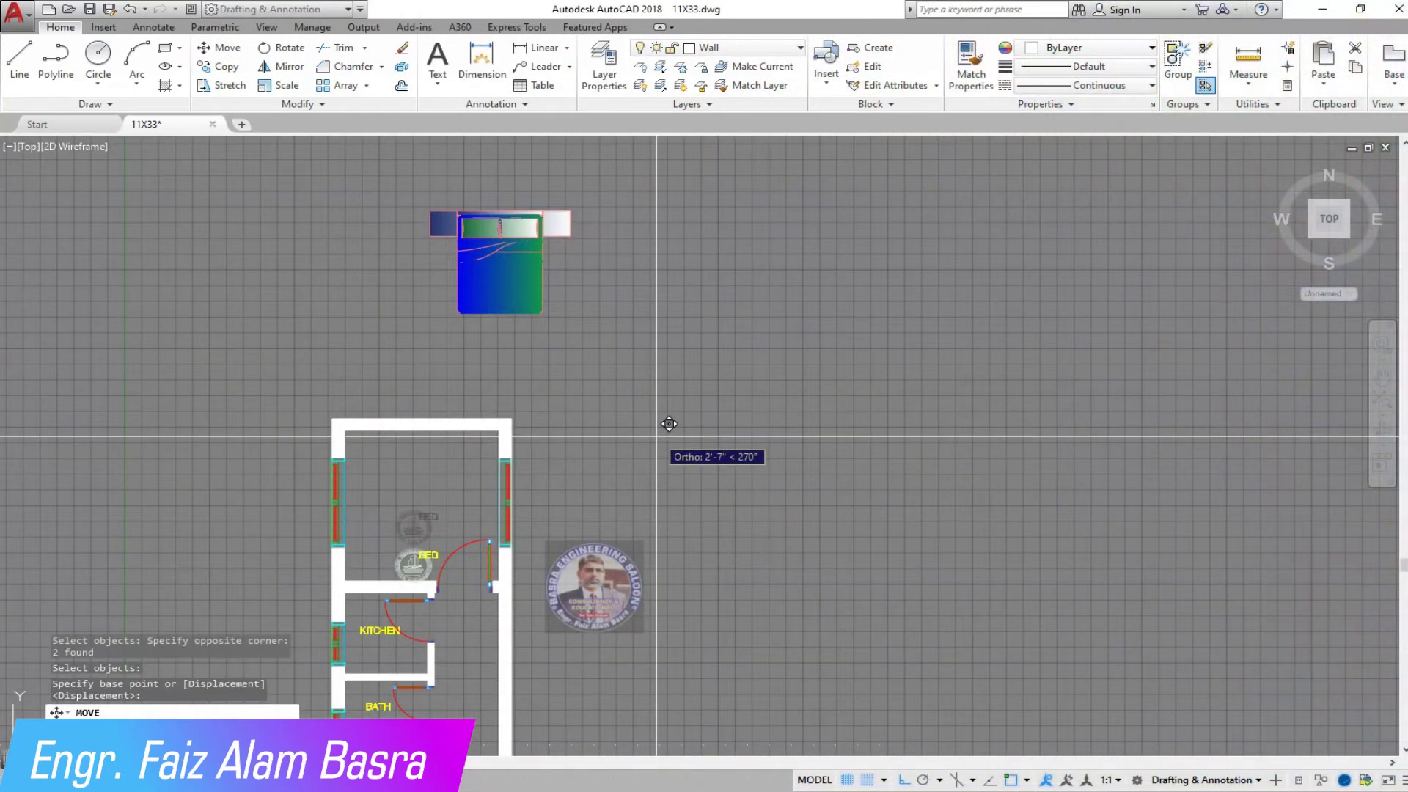
Move the gradient bed up against the bedroom's top wall.
{"action": "left_click_drag", "start_coordinate": [624, 377], "coordinate": [403, 171]}
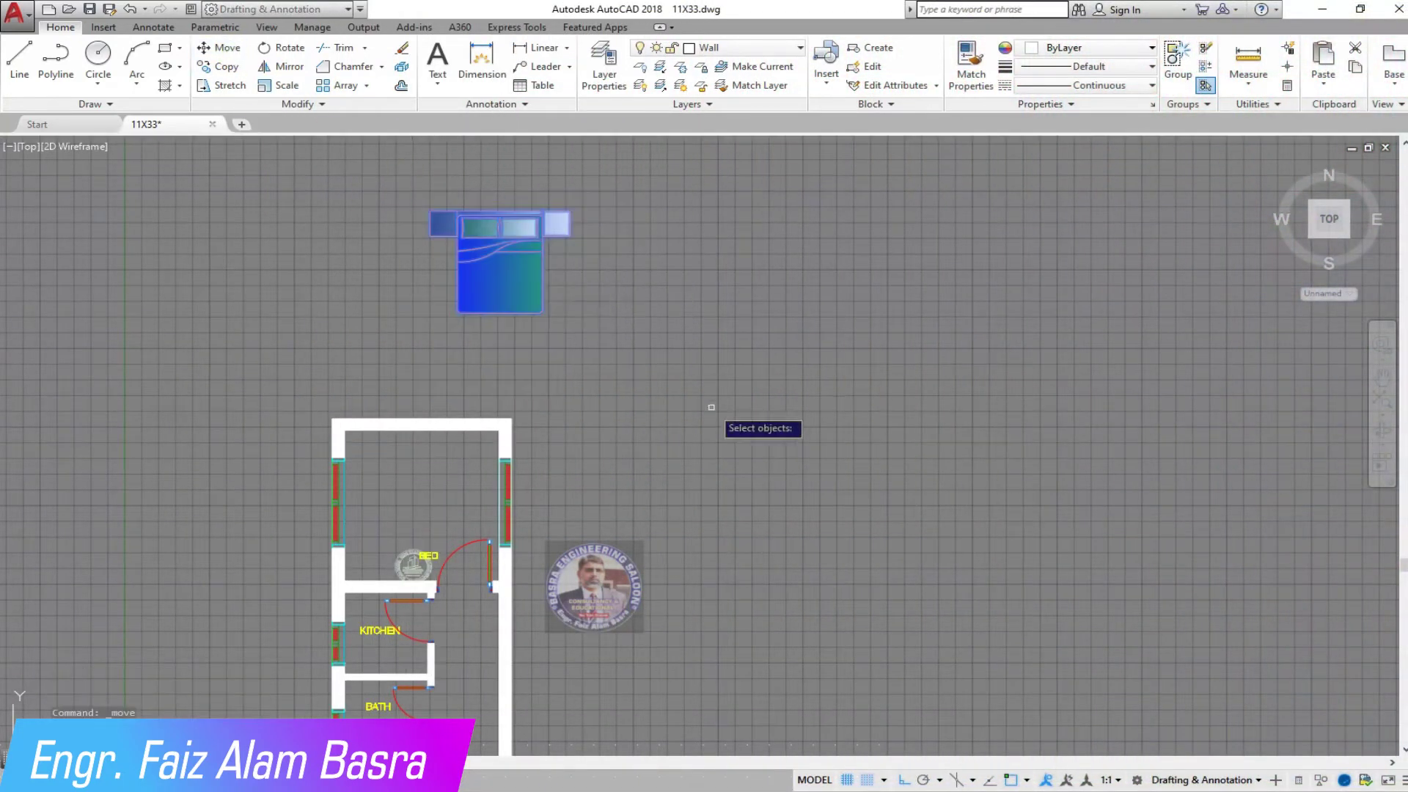
{"action": "left_click", "coordinate": [763, 259]}
{"action": "scroll", "coordinate": [692, 455], "scroll_direction": "up", "scroll_amount": 3}
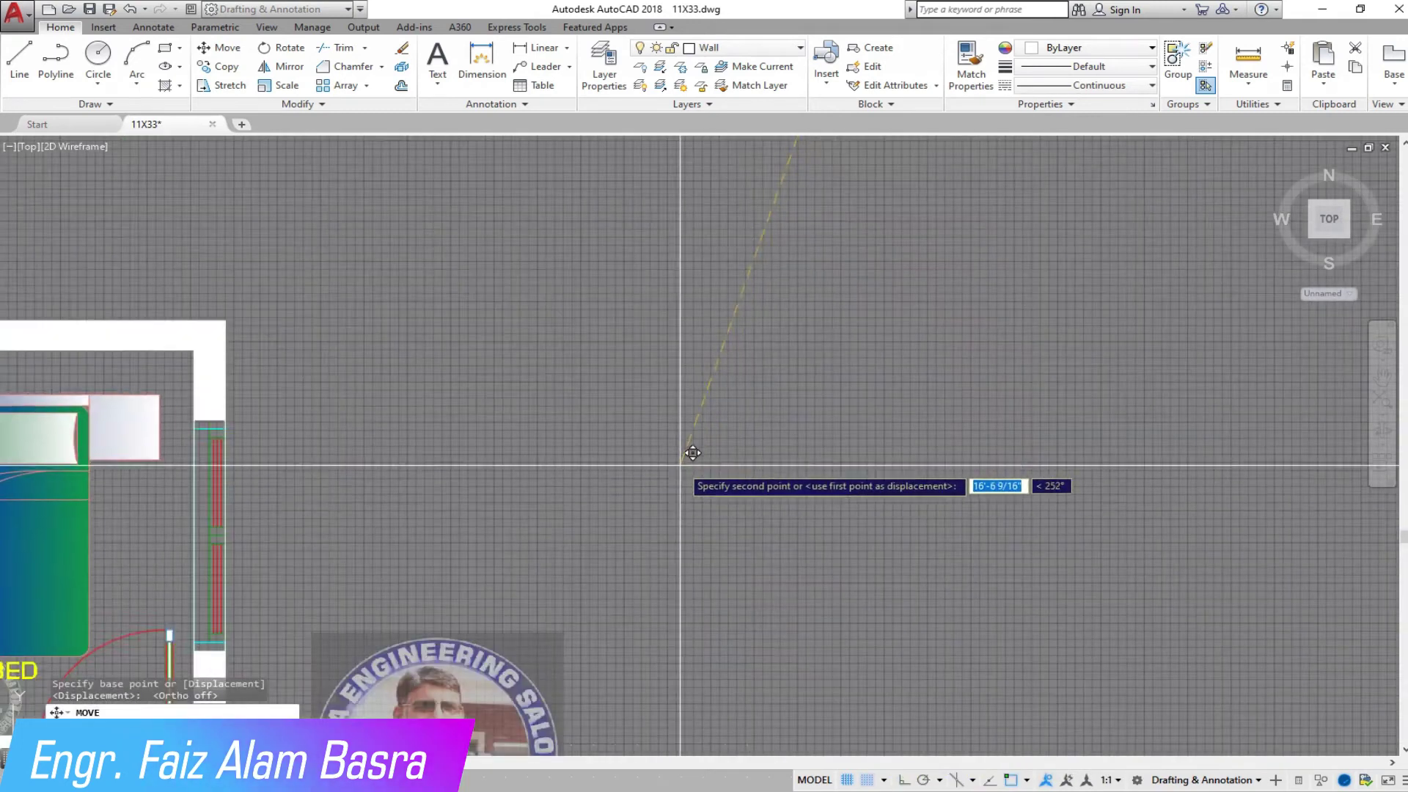
{"action": "scroll", "coordinate": [795, 456], "scroll_direction": "down", "scroll_amount": 3}
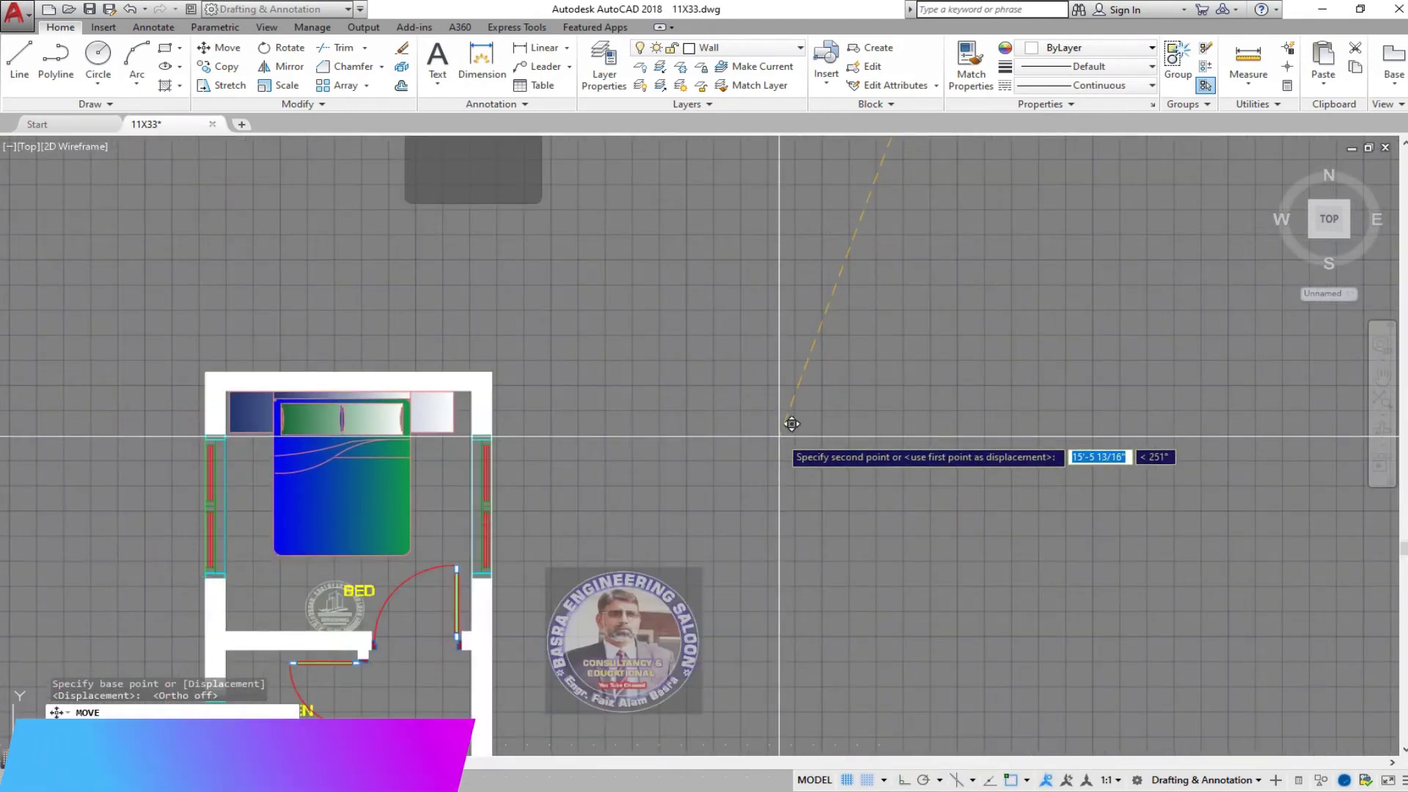
{"action": "left_click", "coordinate": [779, 439]}
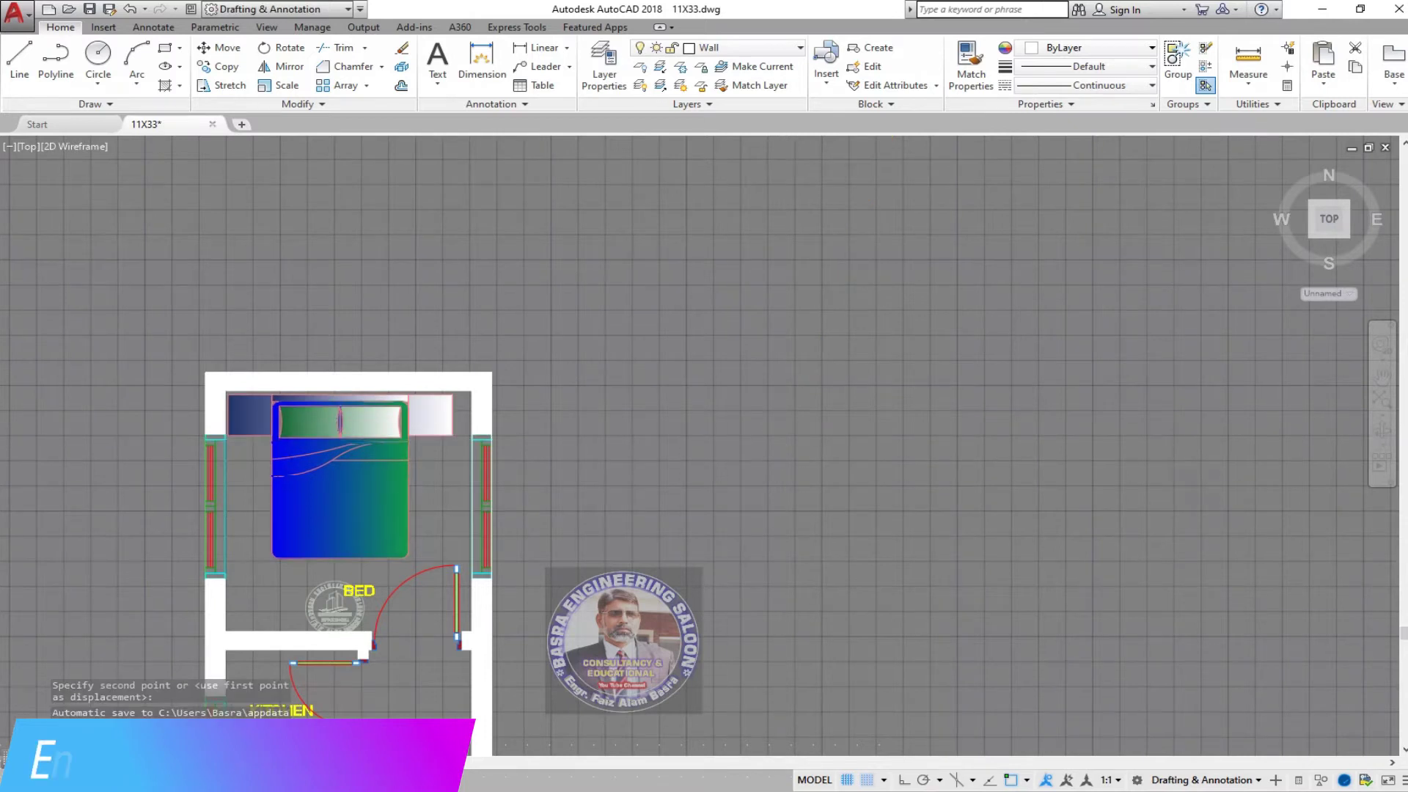
{"action": "scroll", "coordinate": [645, 293], "scroll_direction": "down", "scroll_amount": 3}
{"action": "scroll", "coordinate": [506, 408], "scroll_direction": "up", "scroll_amount": 6}
Select the BED label to move it beneath the bed.
{"action": "key", "text": "space"}
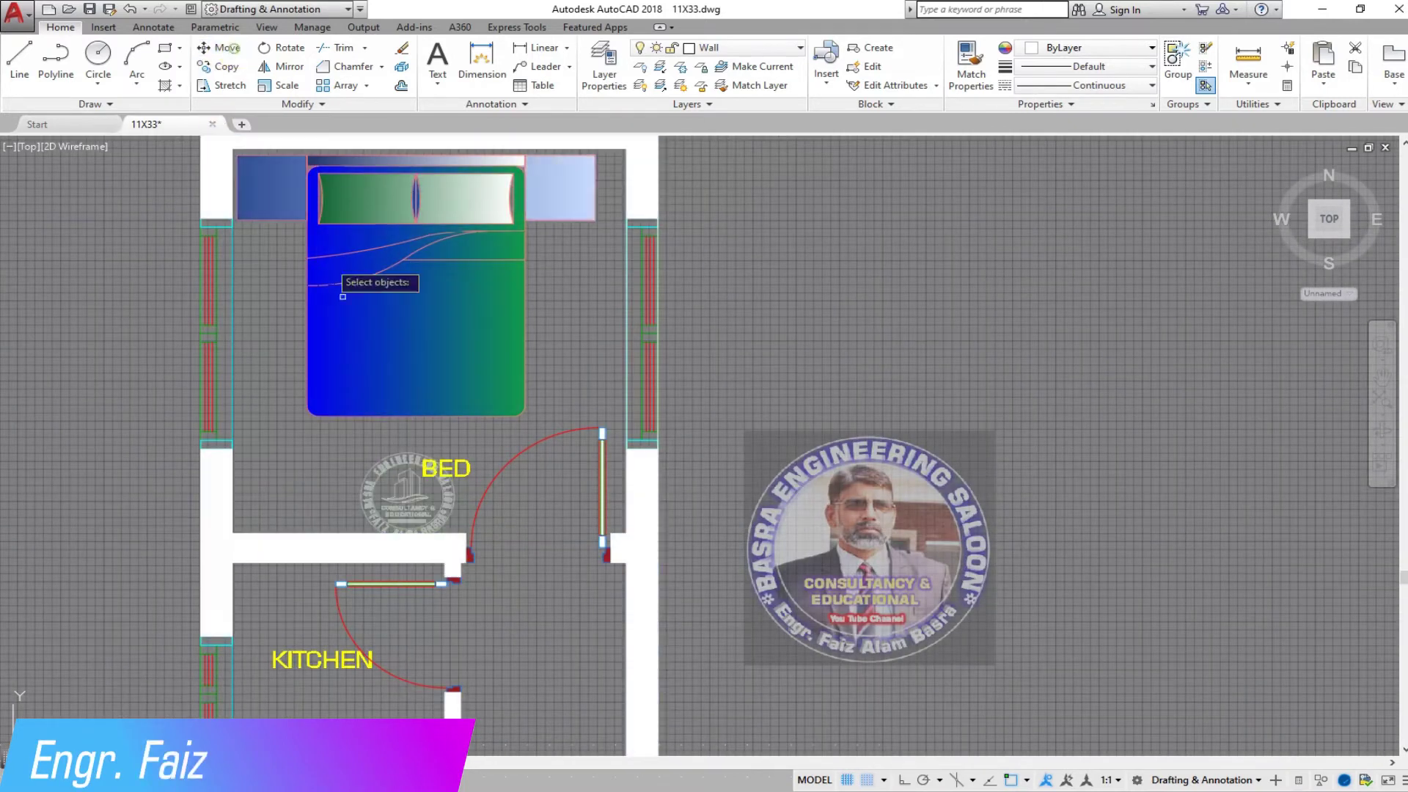
{"action": "key", "text": "Return"}
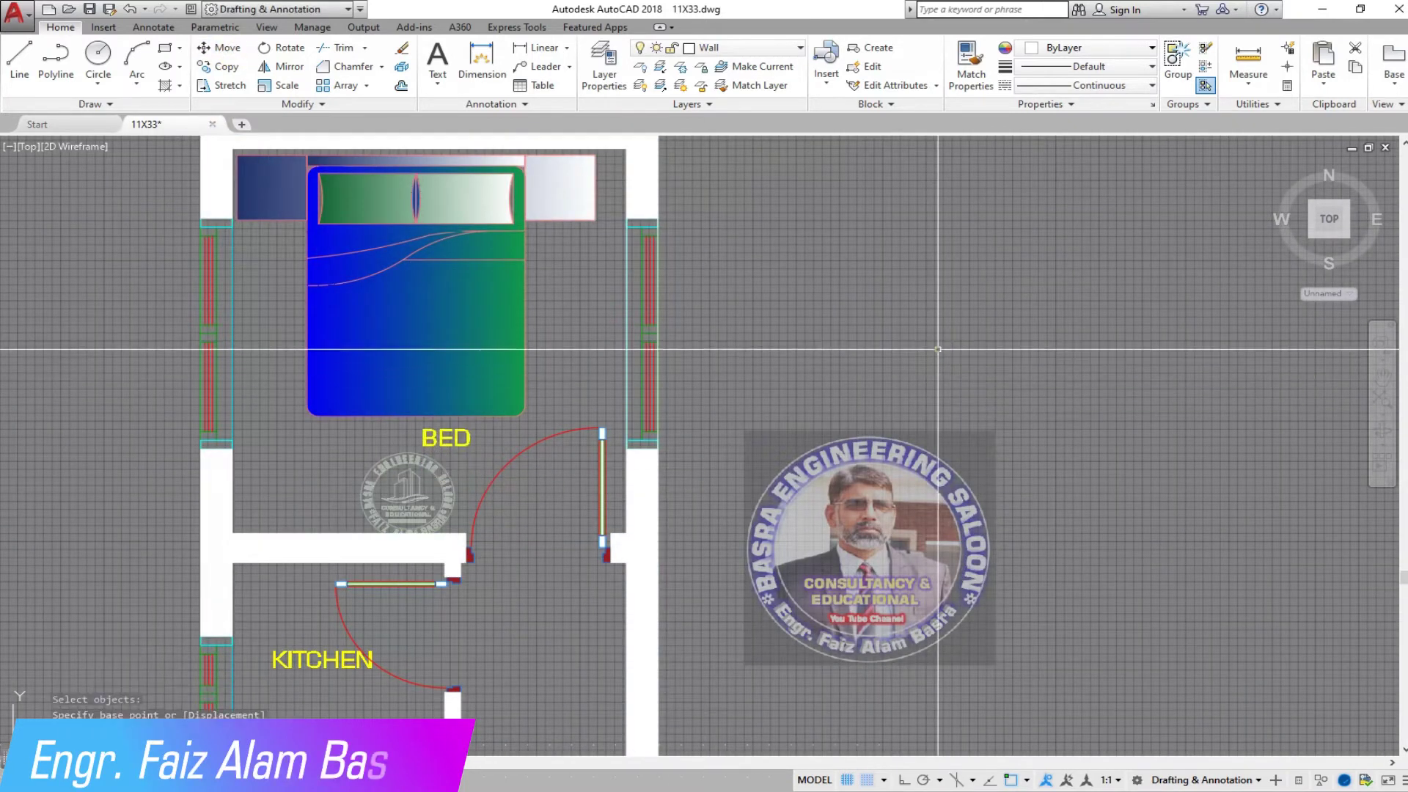
{"action": "scroll", "coordinate": [719, 355], "scroll_direction": "down", "scroll_amount": 2}
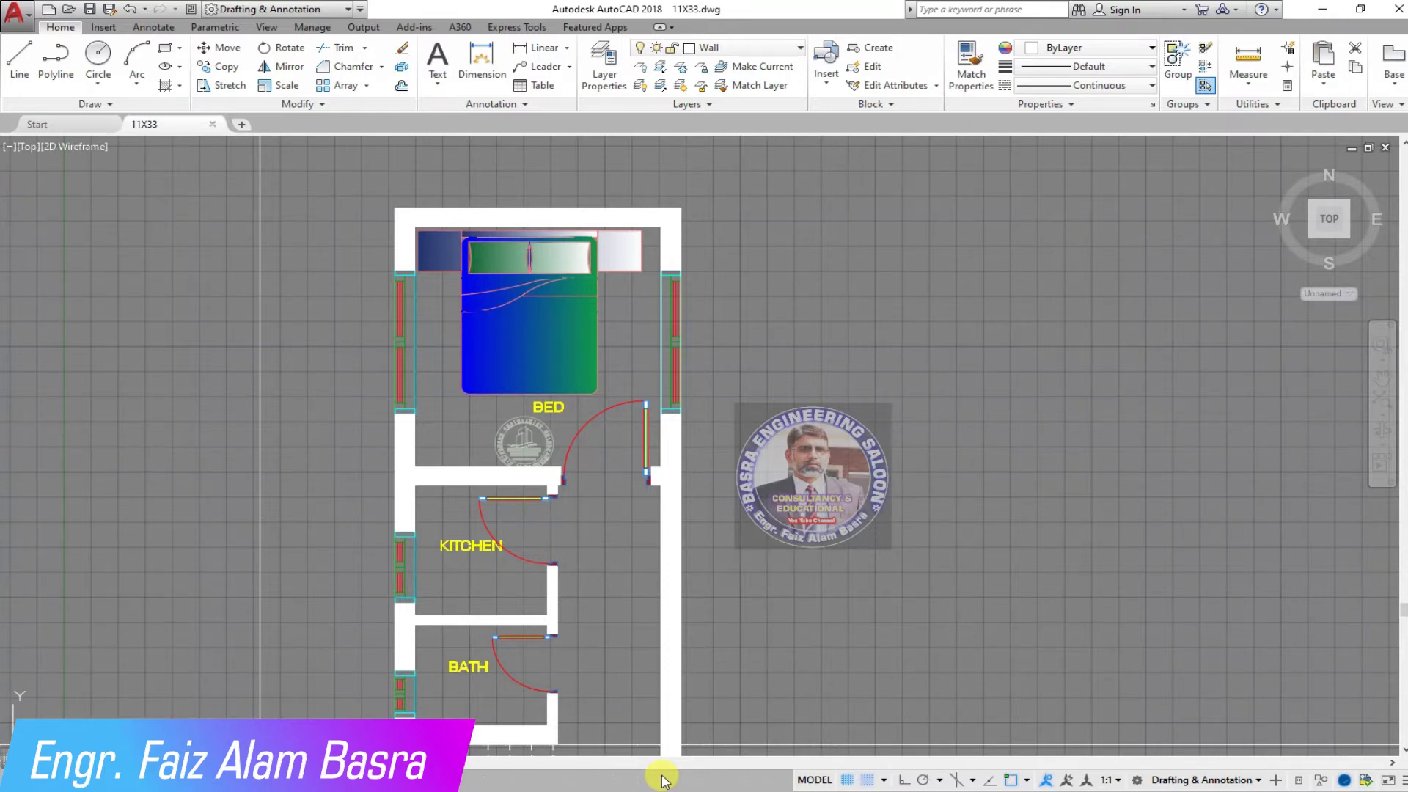
Copy the L-shaped kitchen counter block to a spot just left of the plan, level with the kitchen.
{"action": "scroll", "coordinate": [396, 367], "scroll_direction": "down", "scroll_amount": 8}
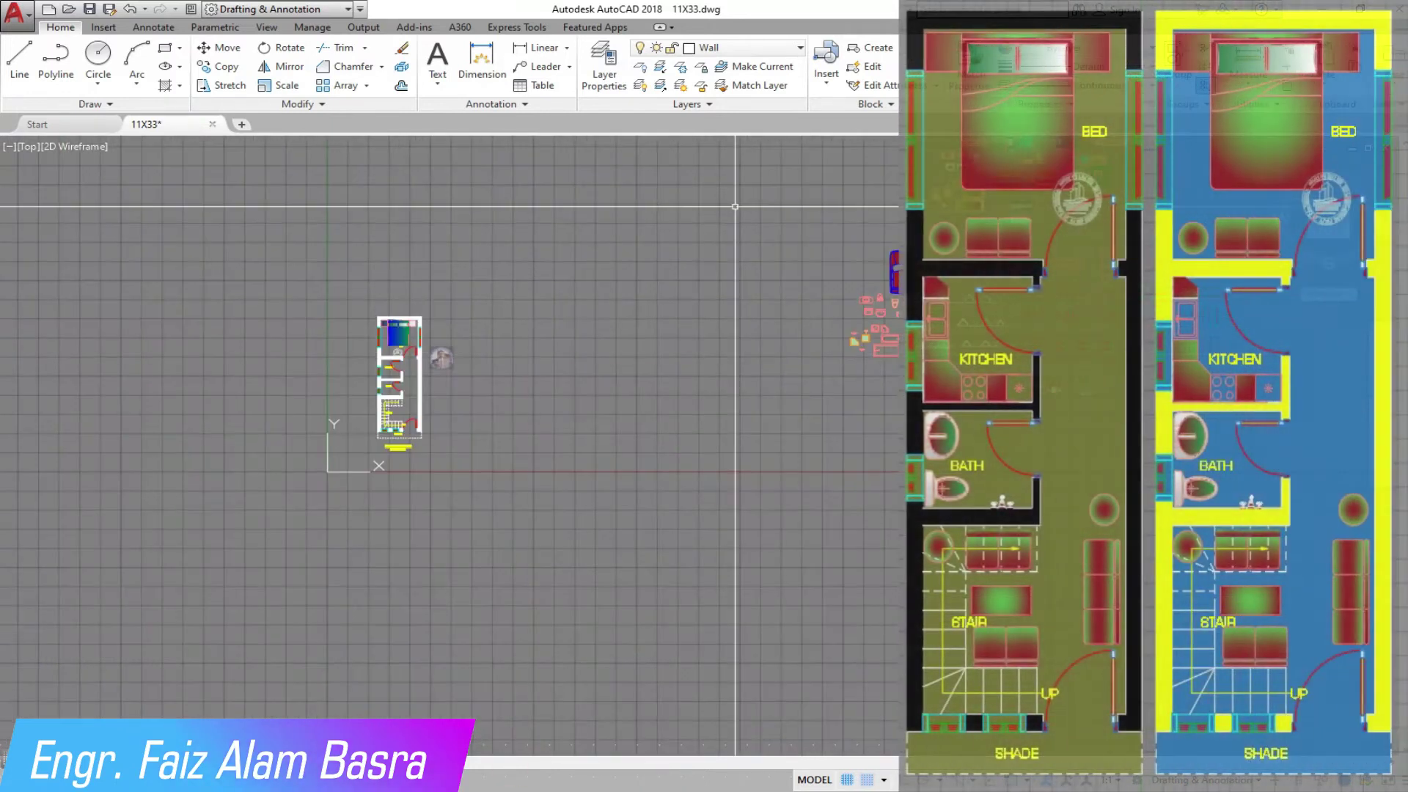
{"action": "scroll", "coordinate": [441, 359], "scroll_direction": "up", "scroll_amount": 8}
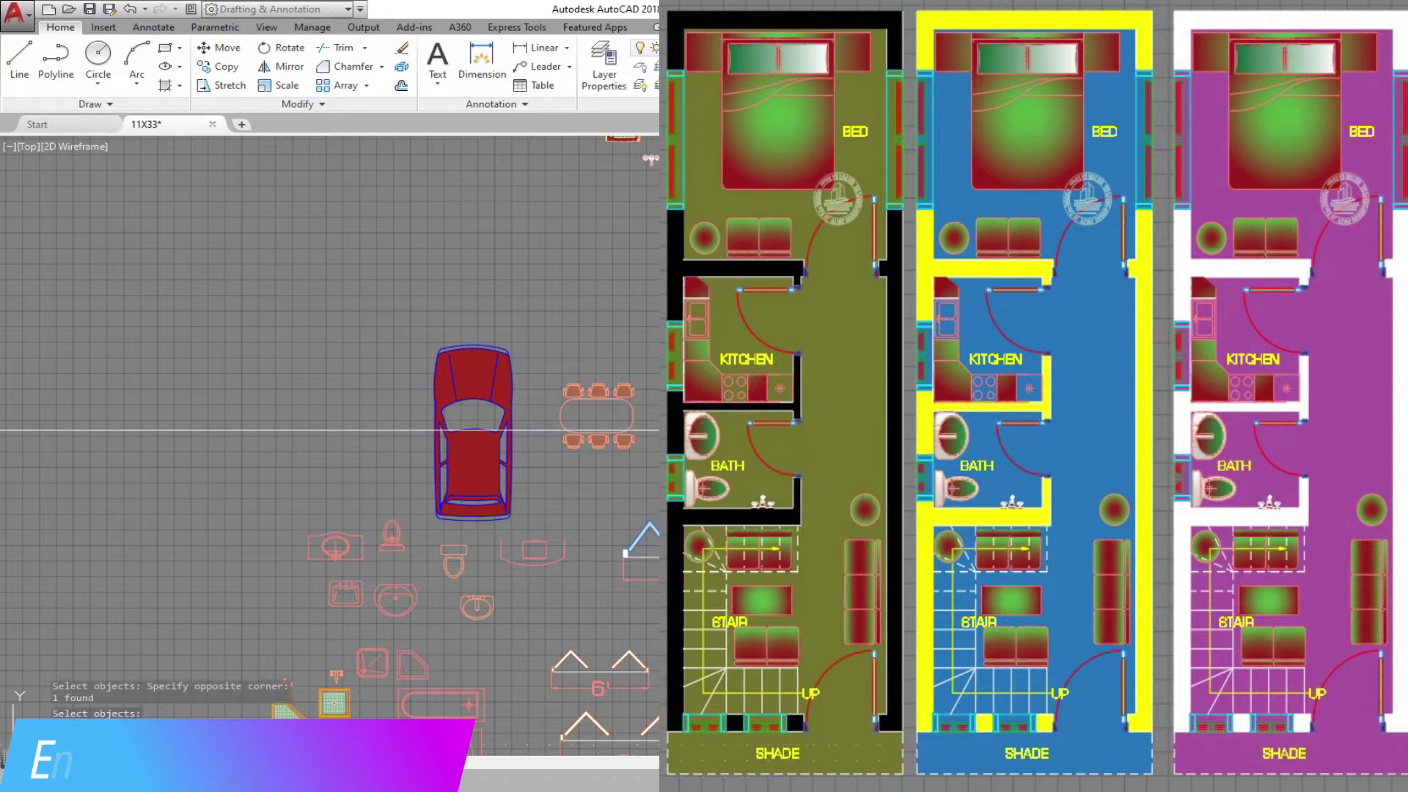
{"action": "scroll", "coordinate": [594, 384], "scroll_direction": "down", "scroll_amount": 8}
{"action": "scroll", "coordinate": [594, 385], "scroll_direction": "up", "scroll_amount": 5}
{"action": "scroll", "coordinate": [513, 440], "scroll_direction": "up", "scroll_amount": 3}
{"action": "left_click", "coordinate": [503, 465]}
{"action": "right_click", "coordinate": [144, 418]}
{"action": "left_click", "coordinate": [145, 413]}
{"action": "scroll", "coordinate": [345, 443], "scroll_direction": "down", "scroll_amount": 6}
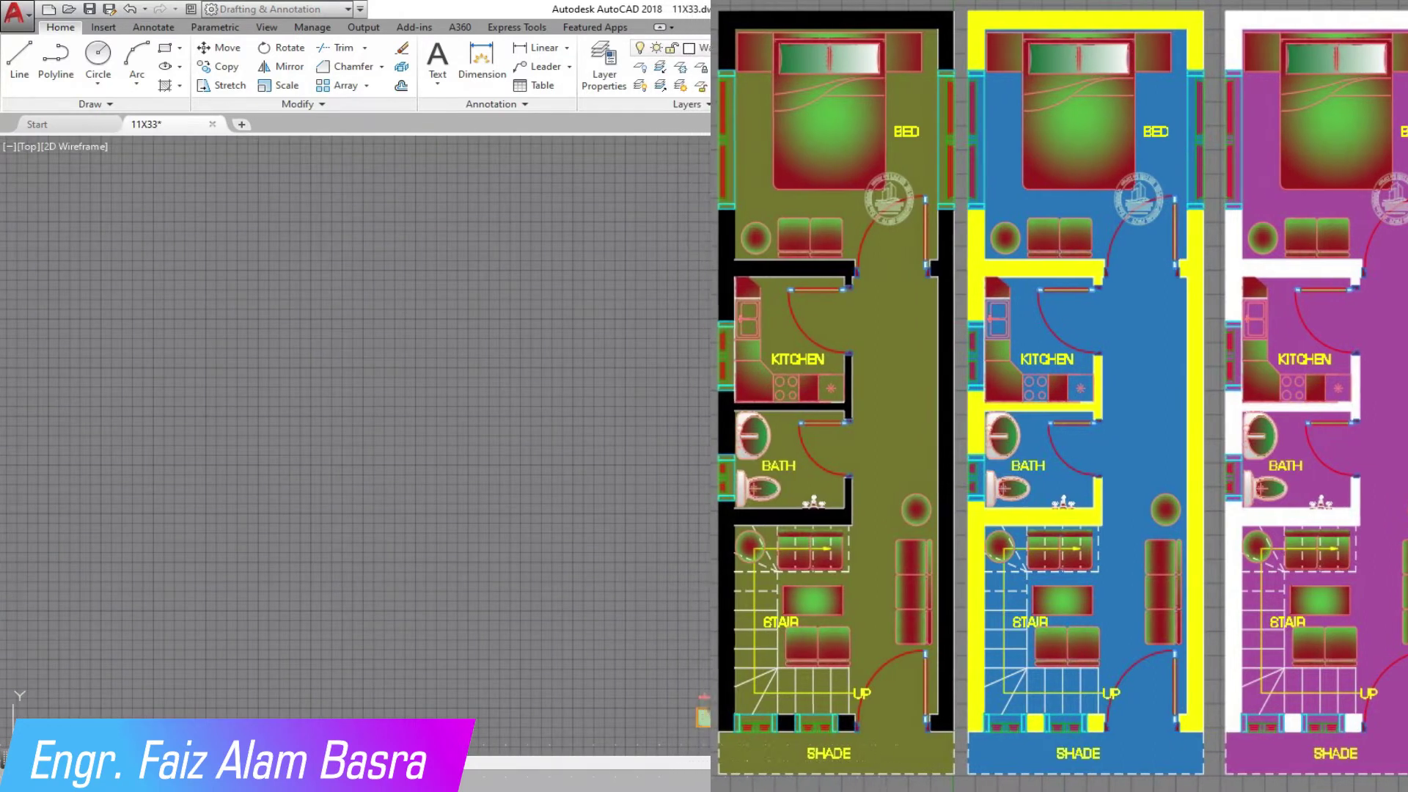
{"action": "scroll", "coordinate": [488, 462], "scroll_direction": "up", "scroll_amount": 4}
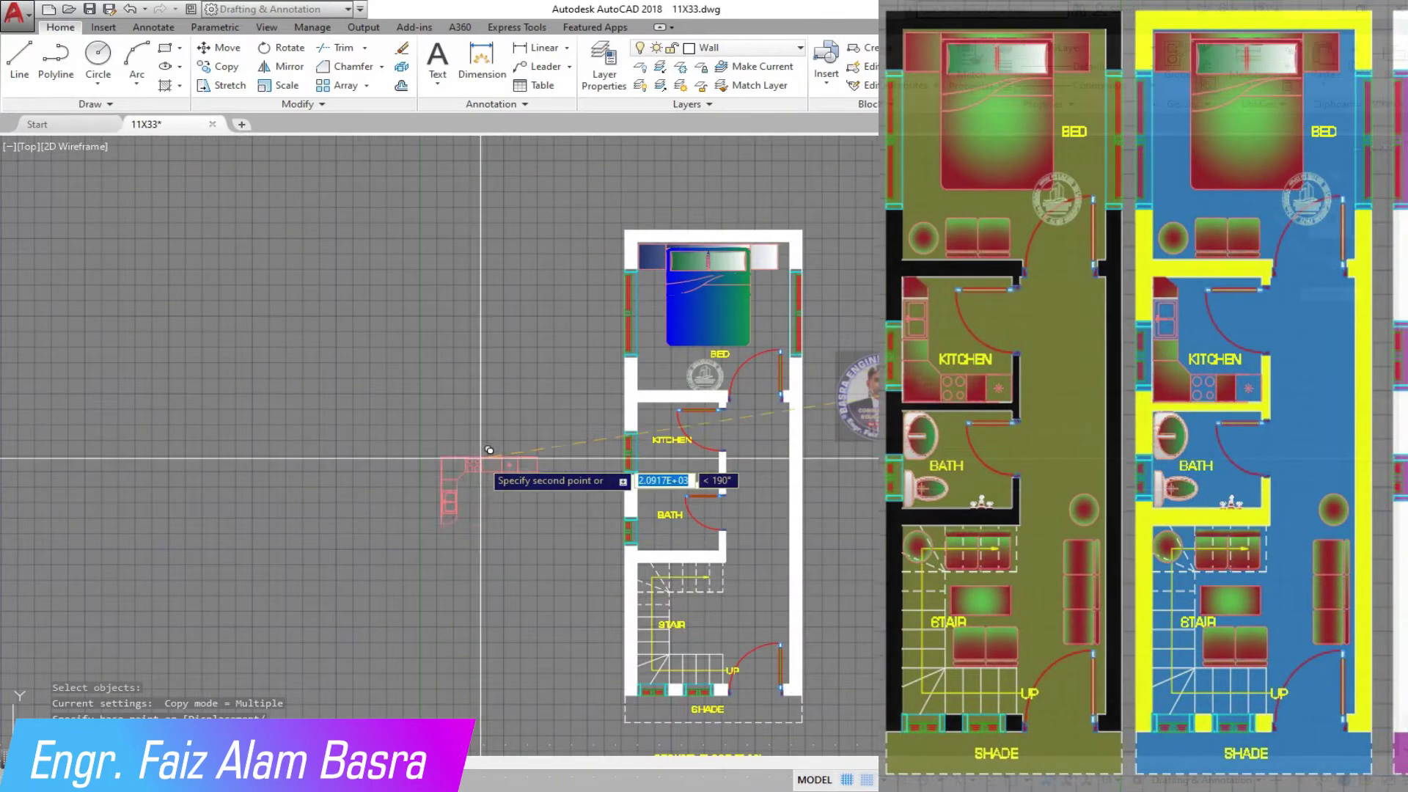
{"action": "right_click", "coordinate": [514, 477]}
{"action": "left_click", "coordinate": [557, 514]}
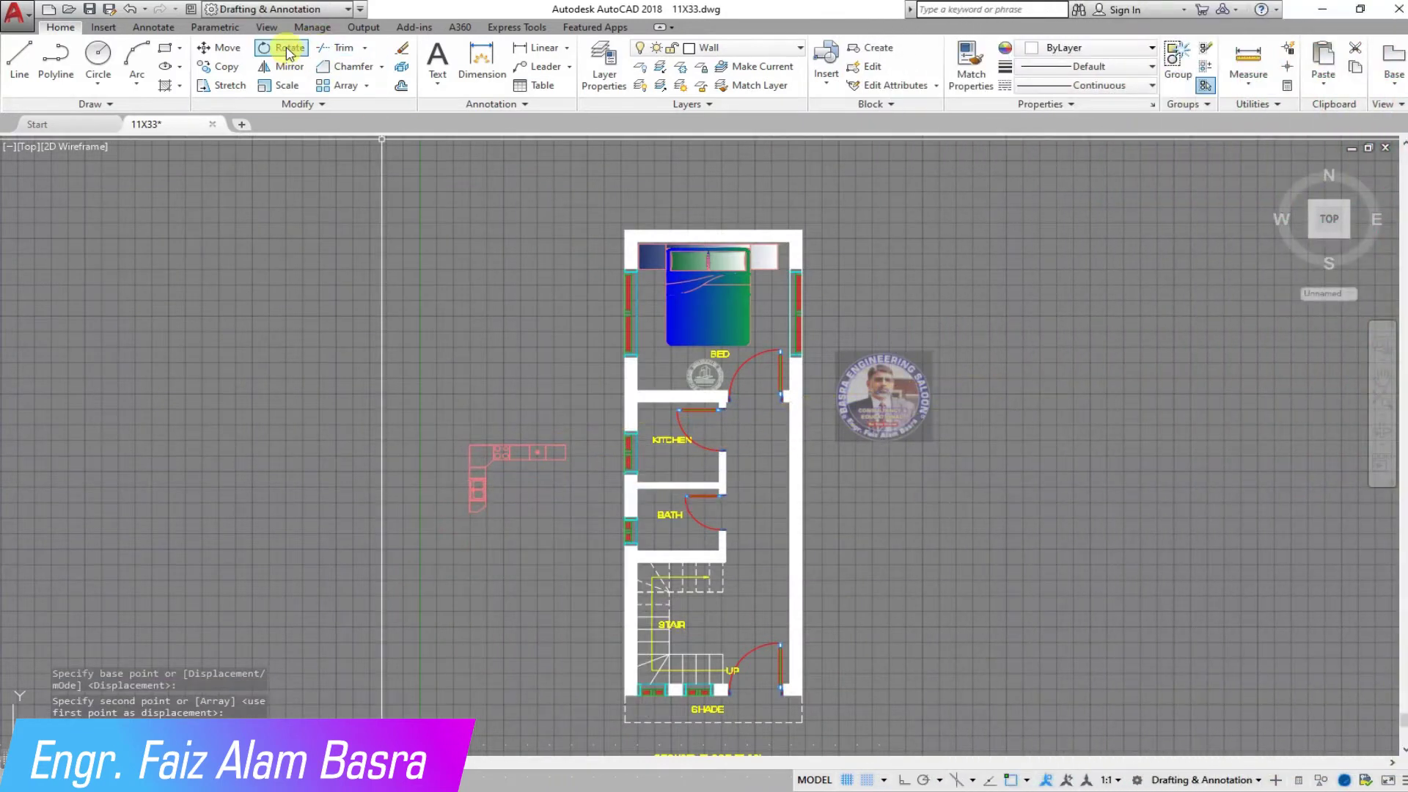
Mirror the kitchen counter, erasing the original so only the flipped copy remains.
{"action": "left_click", "coordinate": [286, 49]}
{"action": "left_click", "coordinate": [490, 433]}
{"action": "key", "text": "Return"}
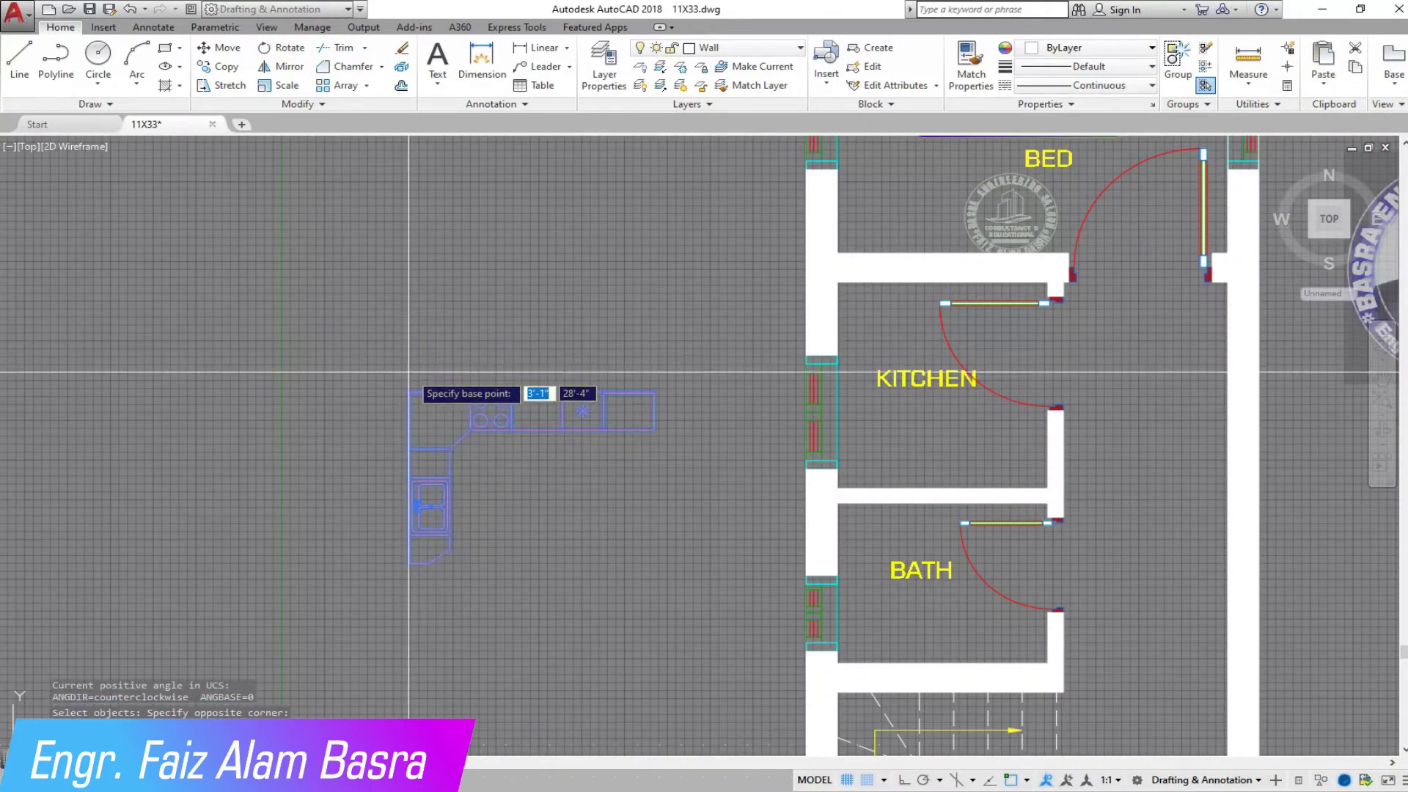
{"action": "left_click", "coordinate": [517, 526]}
{"action": "left_click", "coordinate": [396, 381]}
{"action": "key", "text": "Return"}
{"action": "left_click", "coordinate": [509, 505]}
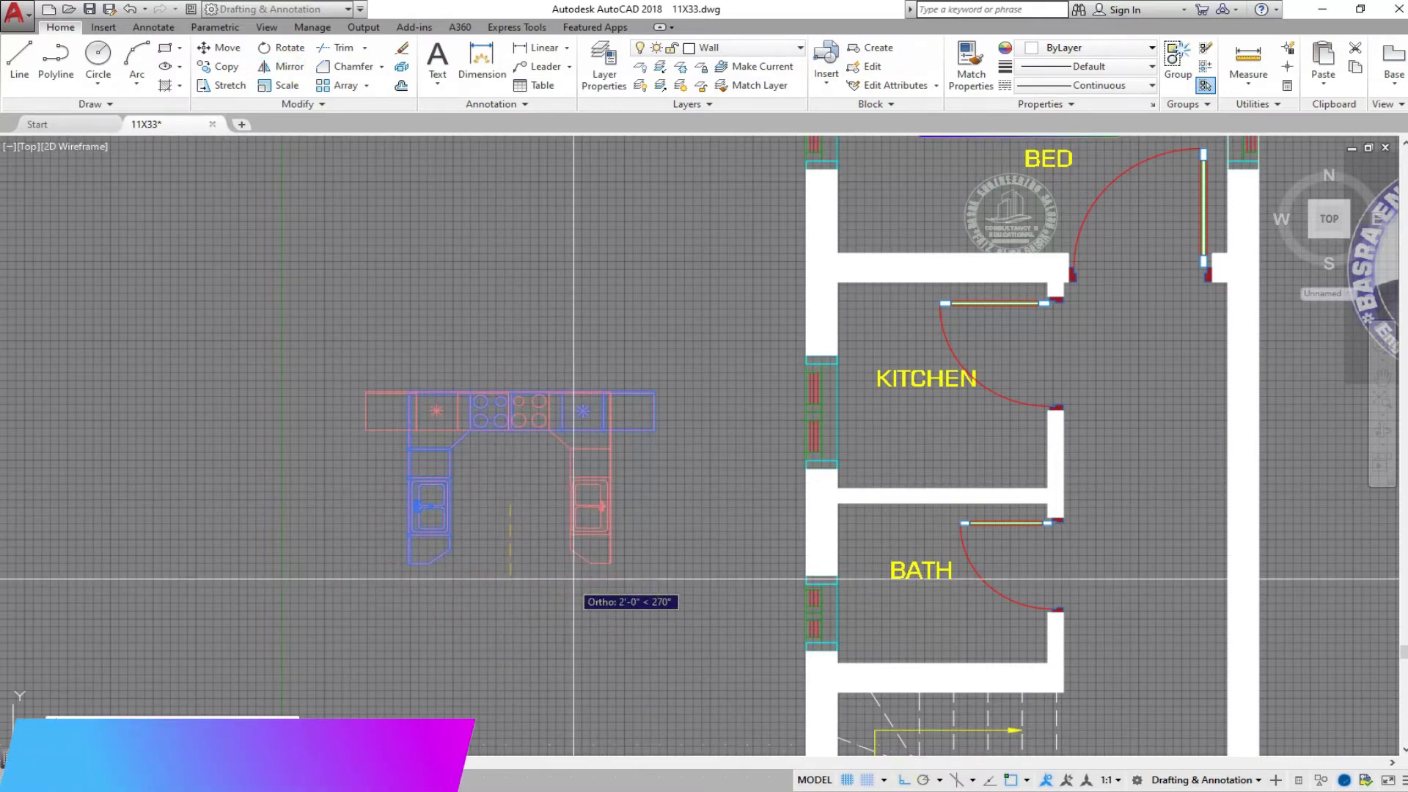
{"action": "left_click", "coordinate": [315, 476]}
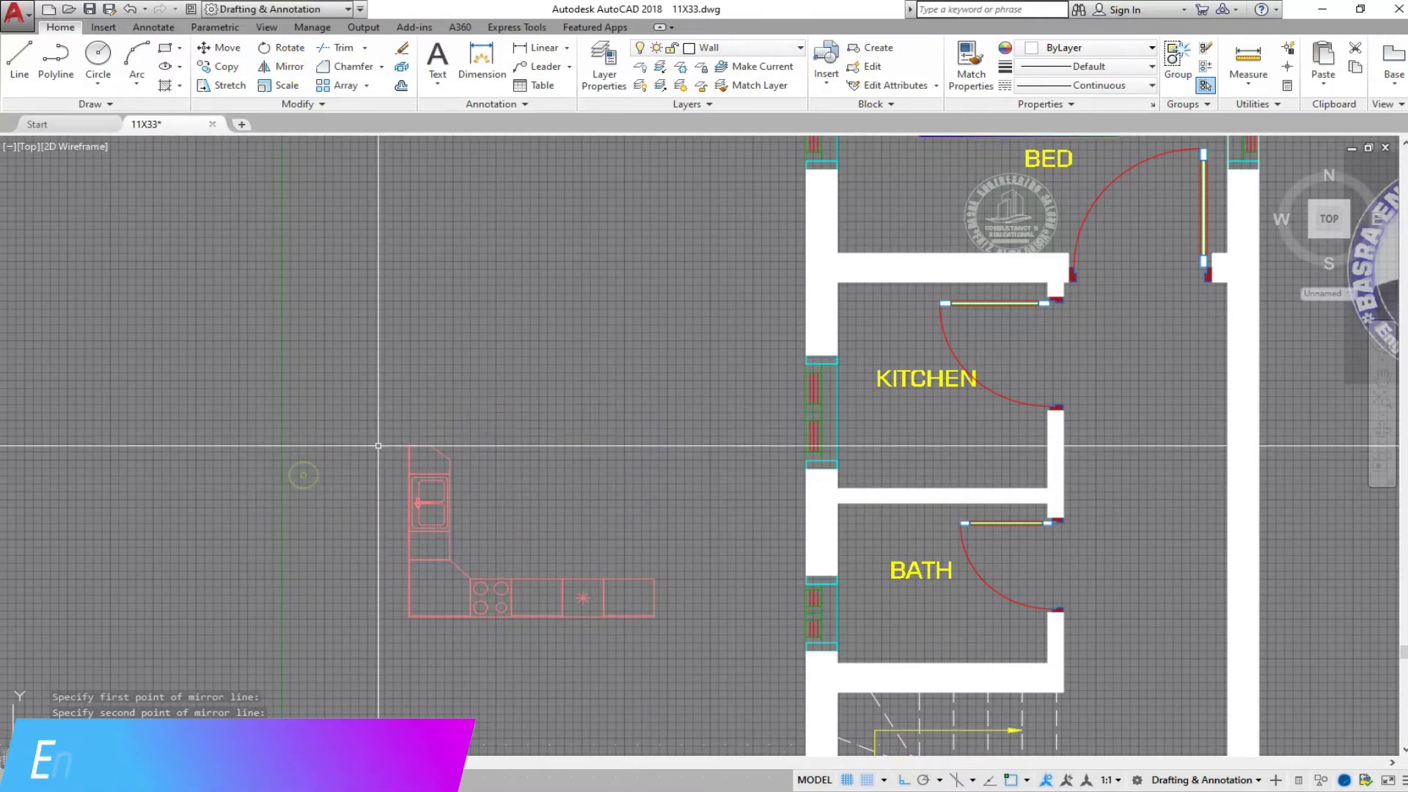
{"action": "scroll", "coordinate": [624, 579], "scroll_direction": "up", "scroll_amount": 2}
Move the flipped counter by its corner into the kitchen's wall corner.
{"action": "left_click", "coordinate": [220, 48]}
{"action": "left_click_drag", "start_coordinate": [315, 450], "coordinate": [226, 598]}
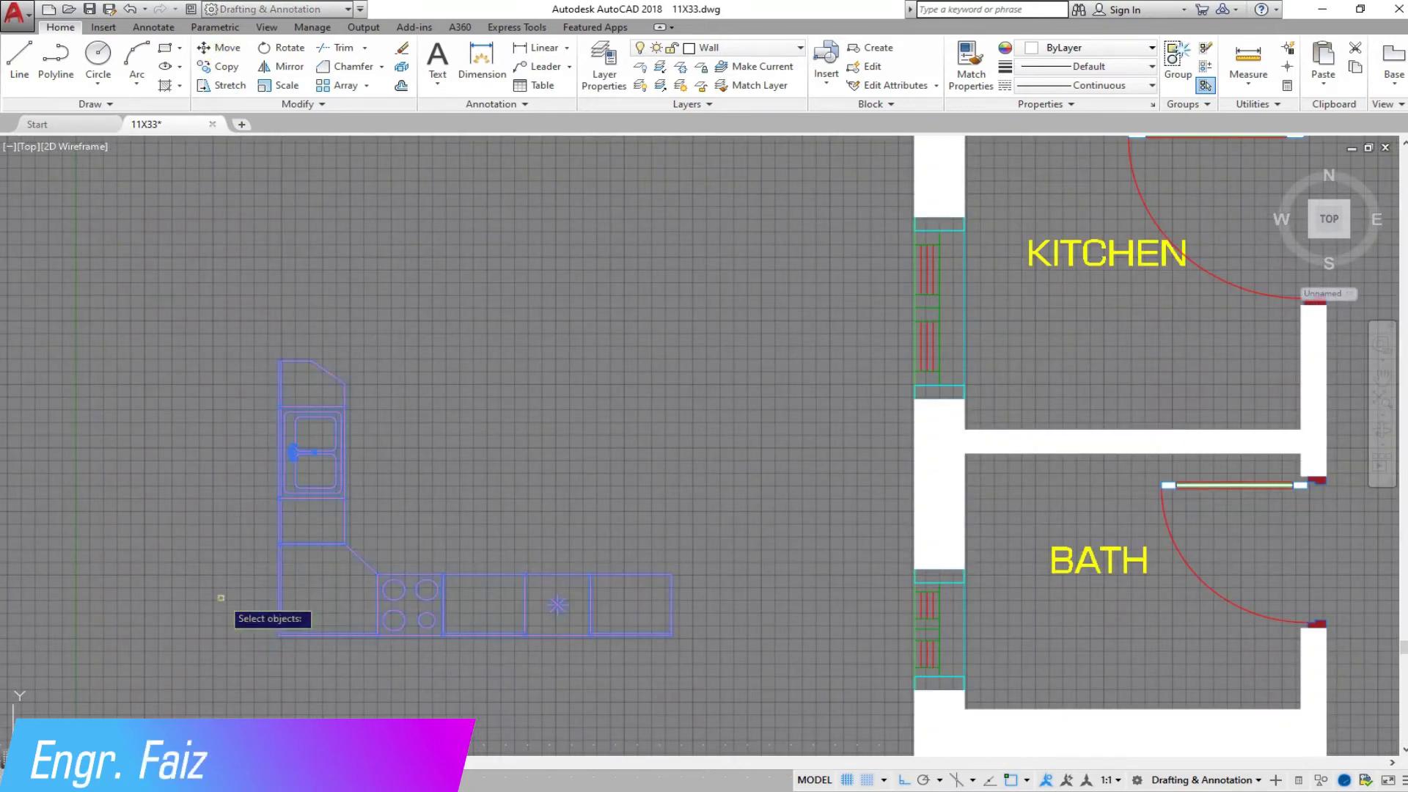
{"action": "key", "text": "Return"}
{"action": "left_click", "coordinate": [280, 634]}
{"action": "scroll", "coordinate": [281, 638], "scroll_direction": "up", "scroll_amount": 3}
{"action": "scroll", "coordinate": [314, 576], "scroll_direction": "down", "scroll_amount": 6}
{"action": "scroll", "coordinate": [267, 550], "scroll_direction": "up", "scroll_amount": 5}
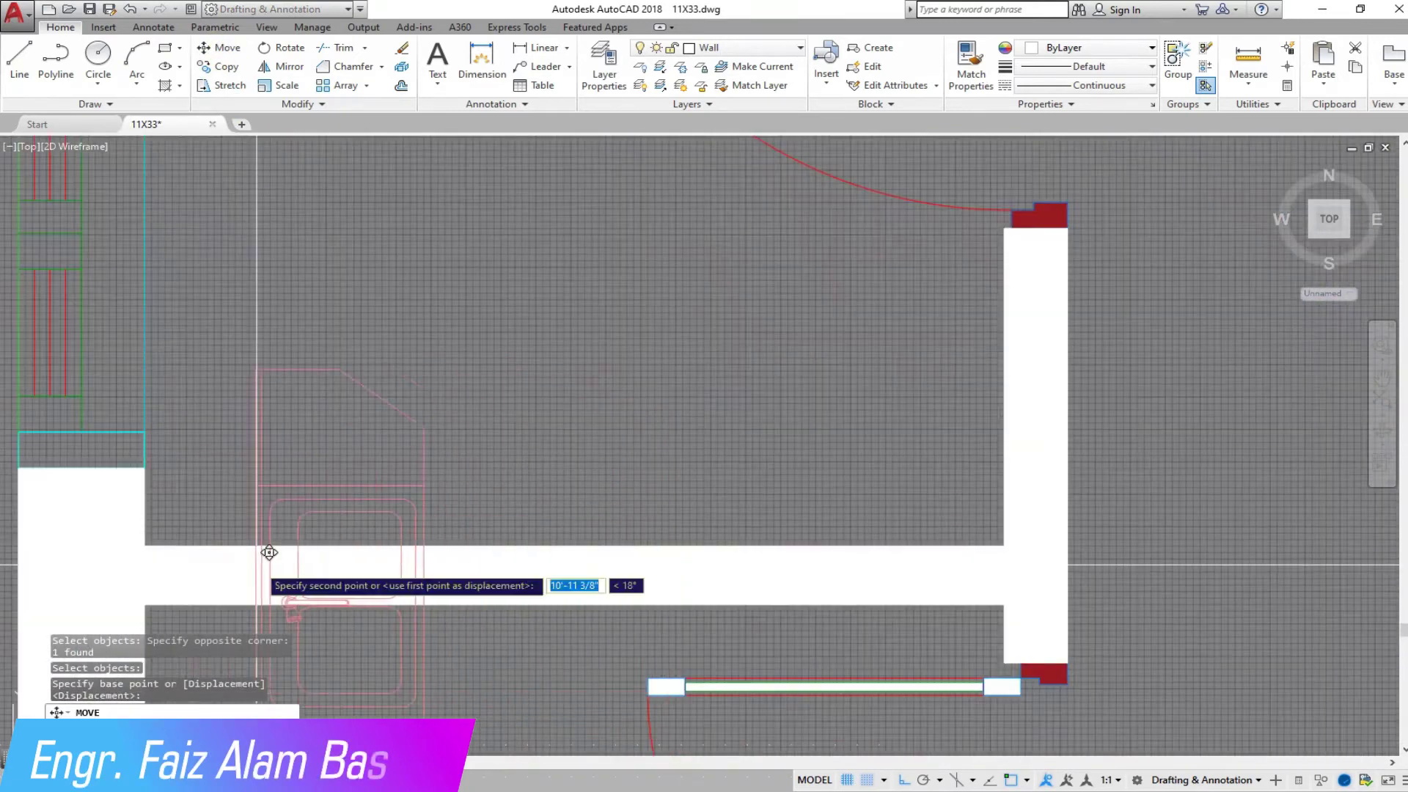
{"action": "left_click", "coordinate": [146, 545]}
{"action": "scroll", "coordinate": [434, 478], "scroll_direction": "down", "scroll_amount": 4}
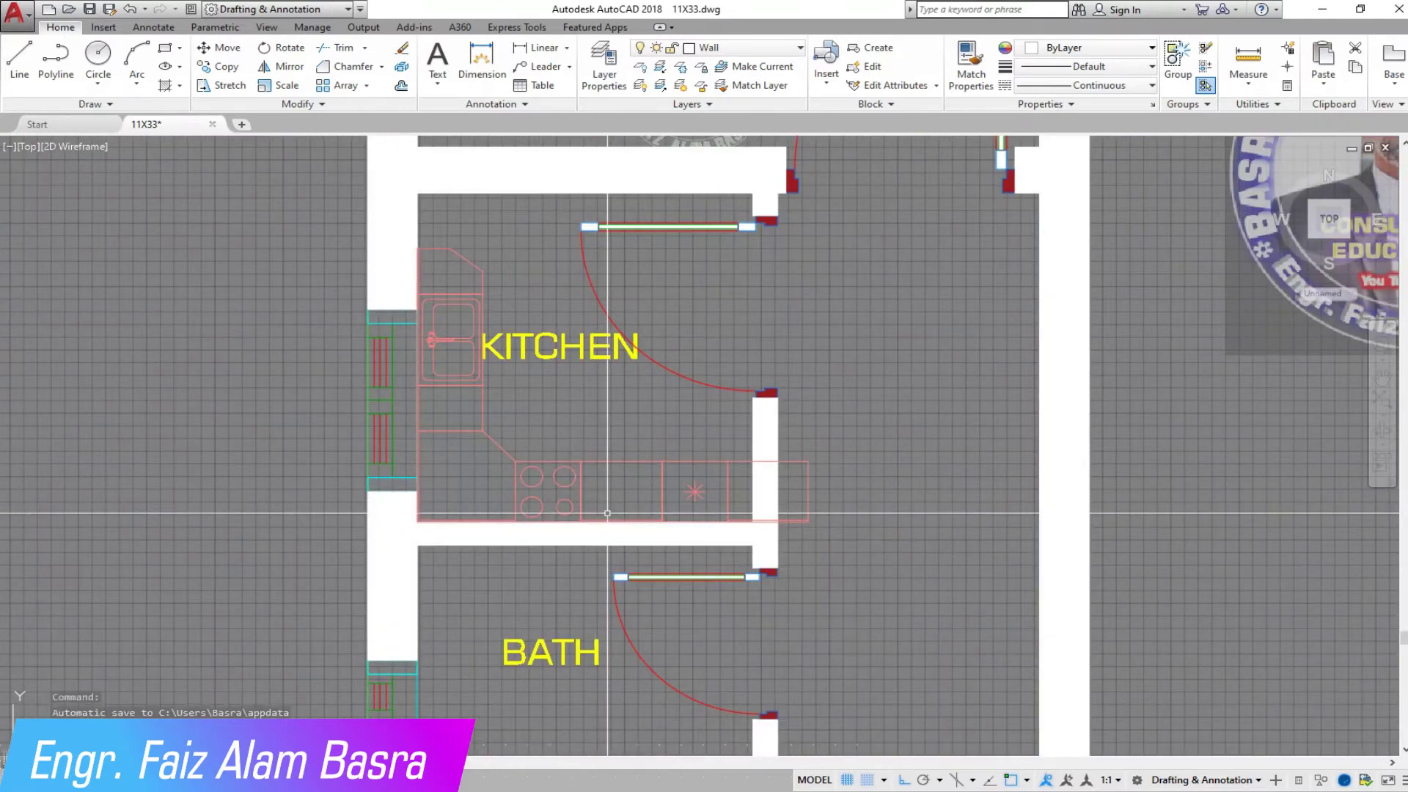
{"action": "scroll", "coordinate": [505, 484], "scroll_direction": "up", "scroll_amount": 2}
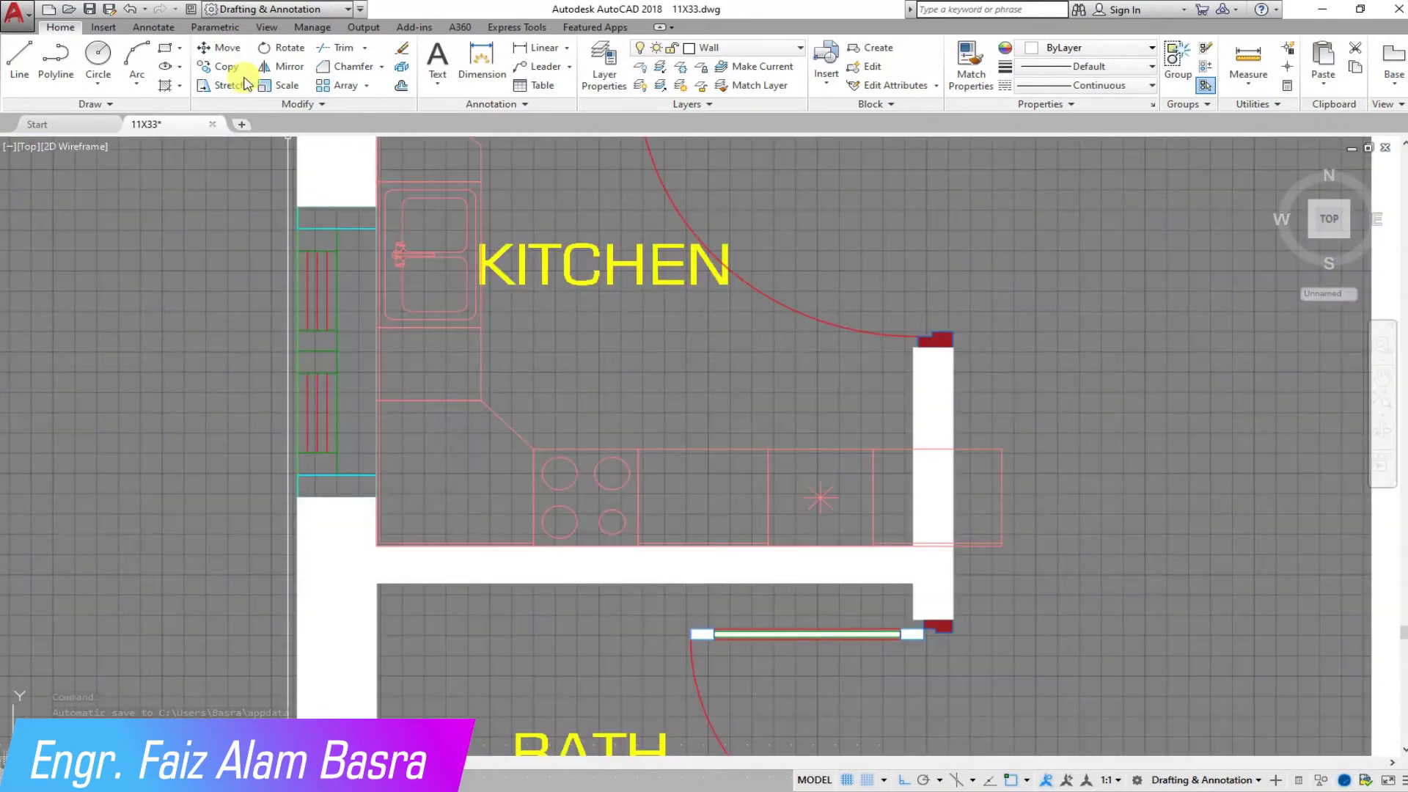
Scale the kitchen counter up by a factor of 1.2.
{"action": "left_click", "coordinate": [429, 479]}
{"action": "left_click", "coordinate": [396, 550]}
{"action": "key", "text": "Return"}
{"action": "scroll", "coordinate": [396, 550], "scroll_direction": "up", "scroll_amount": 3}
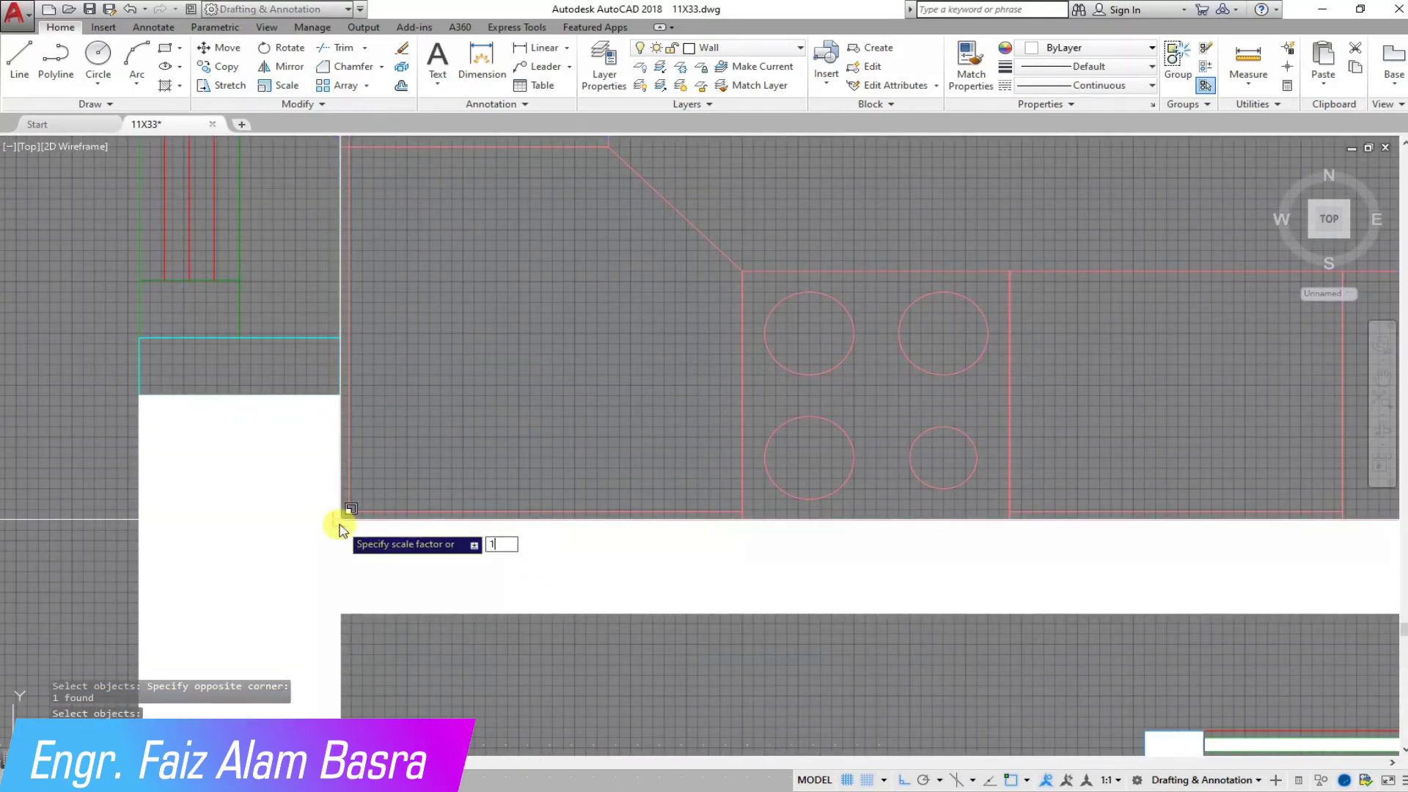
{"action": "type", "text": ".2"}
{"action": "key", "text": "Return"}
{"action": "scroll", "coordinate": [674, 426], "scroll_direction": "down", "scroll_amount": 6}
{"action": "scroll", "coordinate": [675, 426], "scroll_direction": "up", "scroll_amount": 2}
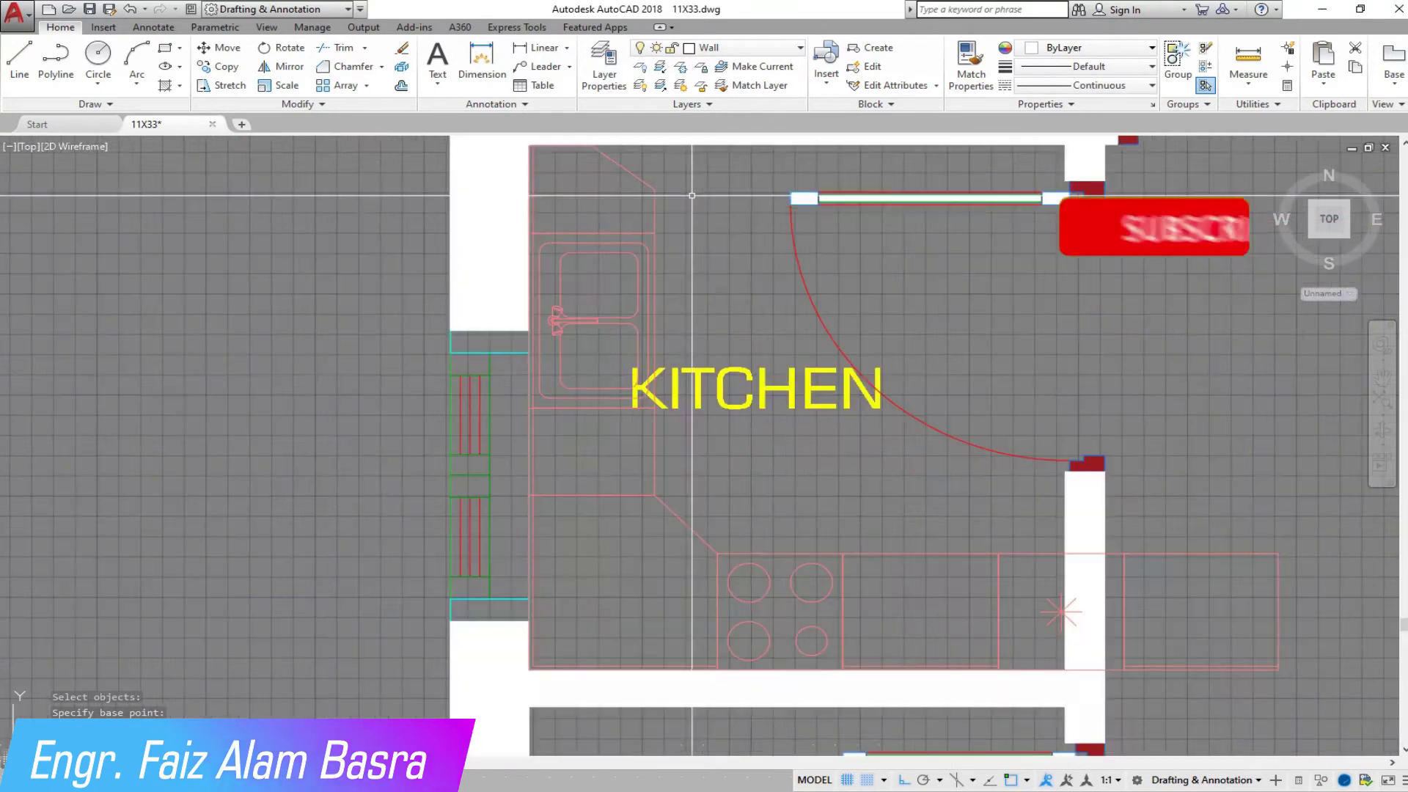
{"action": "scroll", "coordinate": [596, 376], "scroll_direction": "down", "scroll_amount": 2}
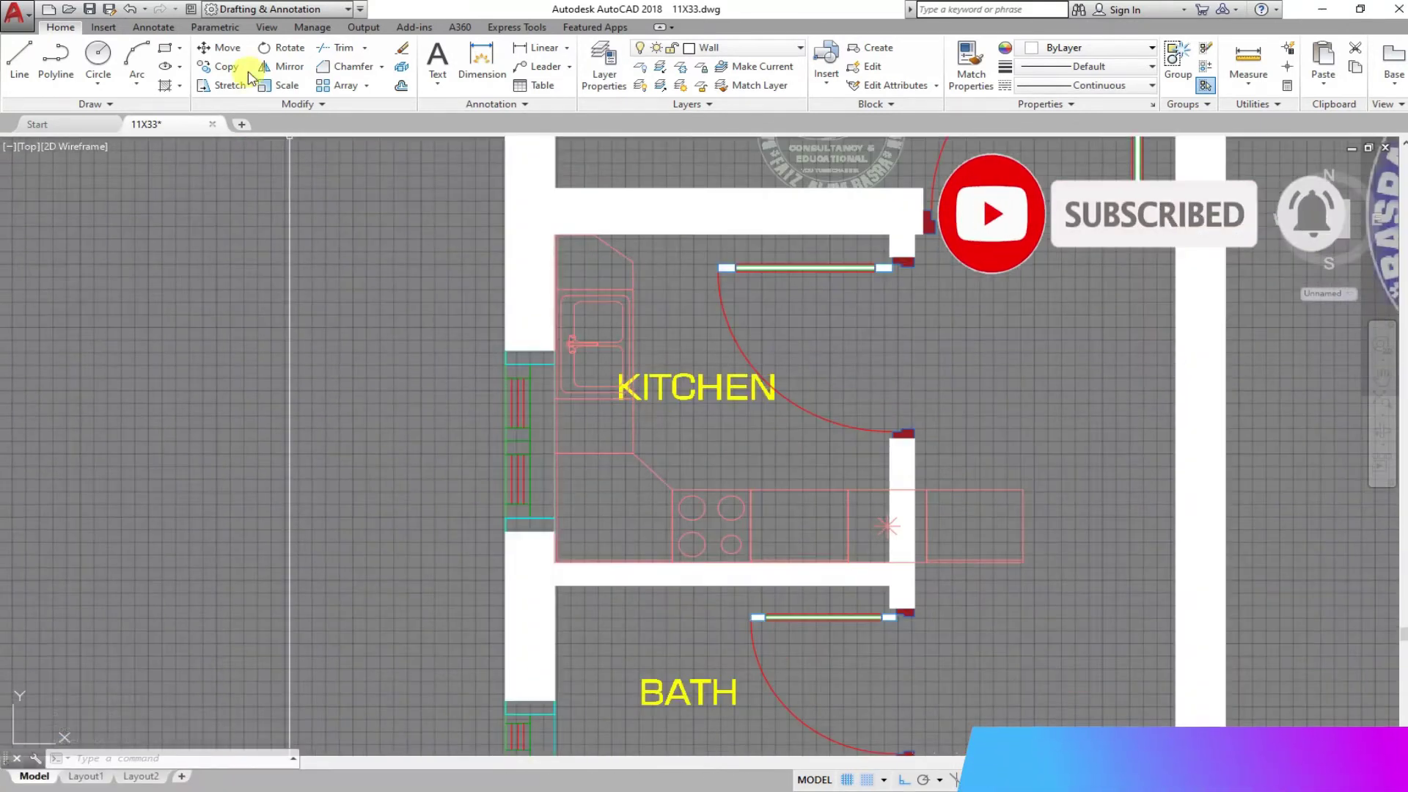
Move the KITCHEN label lower in the room, clear of the counter.
{"action": "key", "text": "Return"}
{"action": "left_click", "coordinate": [712, 436]}
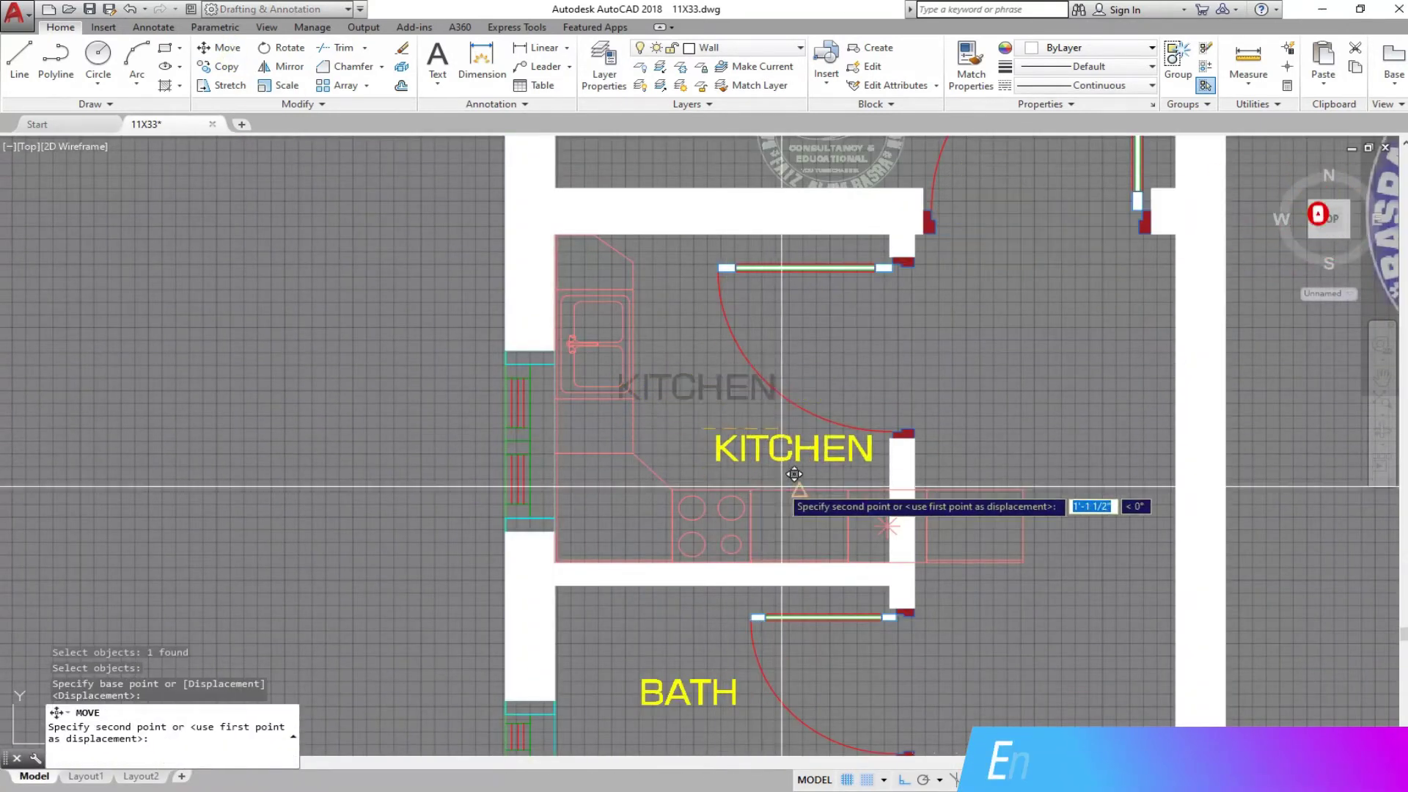
{"action": "left_click", "coordinate": [765, 475]}
{"action": "middle_click_drag", "start_coordinate": [801, 451], "coordinate": [600, 383]}
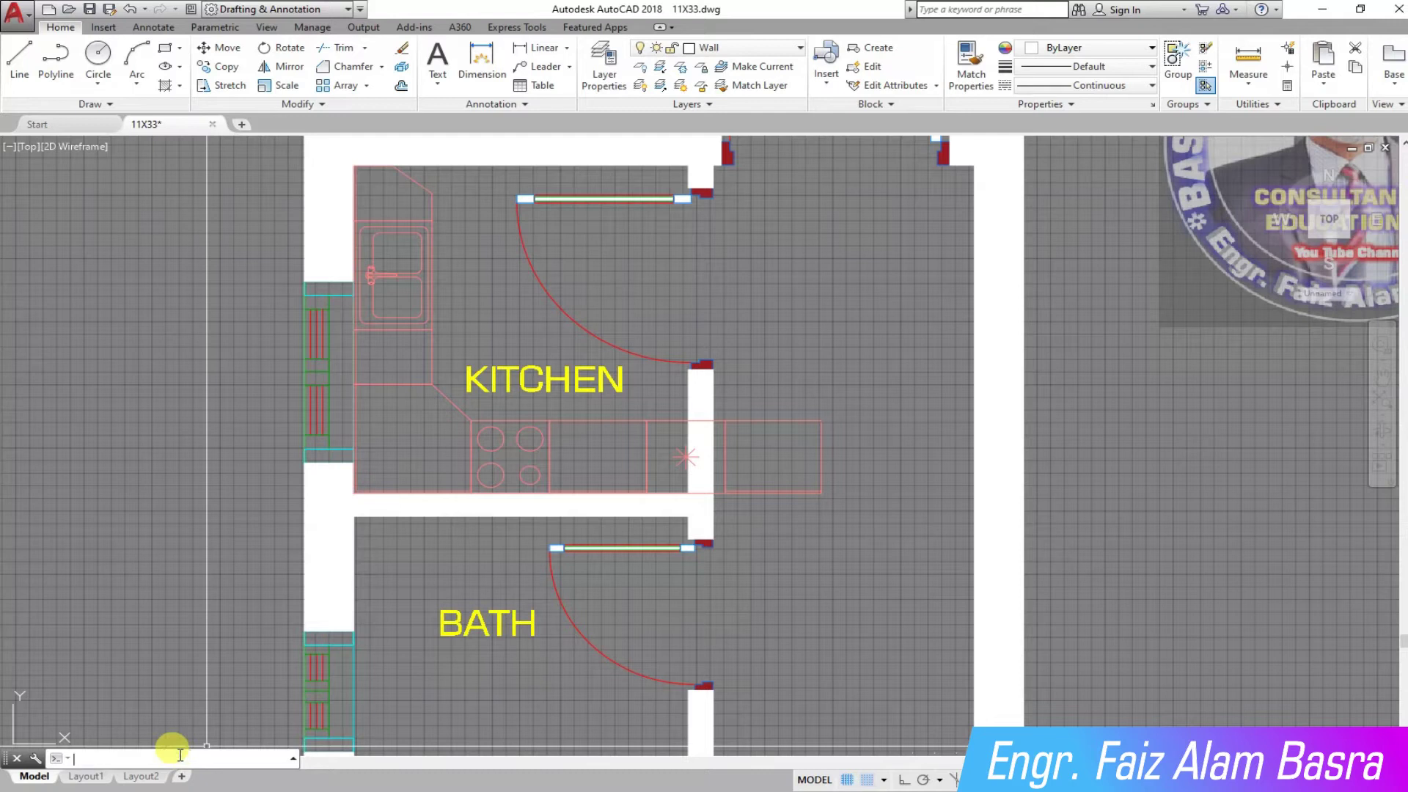
Explode the kitchen counter block into separate lines with XP.
{"action": "type", "text": "EXP"}
{"action": "left_click", "coordinate": [99, 638]}
{"action": "left_click", "coordinate": [836, 506]}
{"action": "left_click", "coordinate": [566, 431]}
{"action": "key", "text": "Return"}
{"action": "scroll", "coordinate": [708, 462], "scroll_direction": "up", "scroll_amount": 2}
Shift the counter's right-end pieces left to sit inside the wall.
{"action": "left_click", "coordinate": [219, 47]}
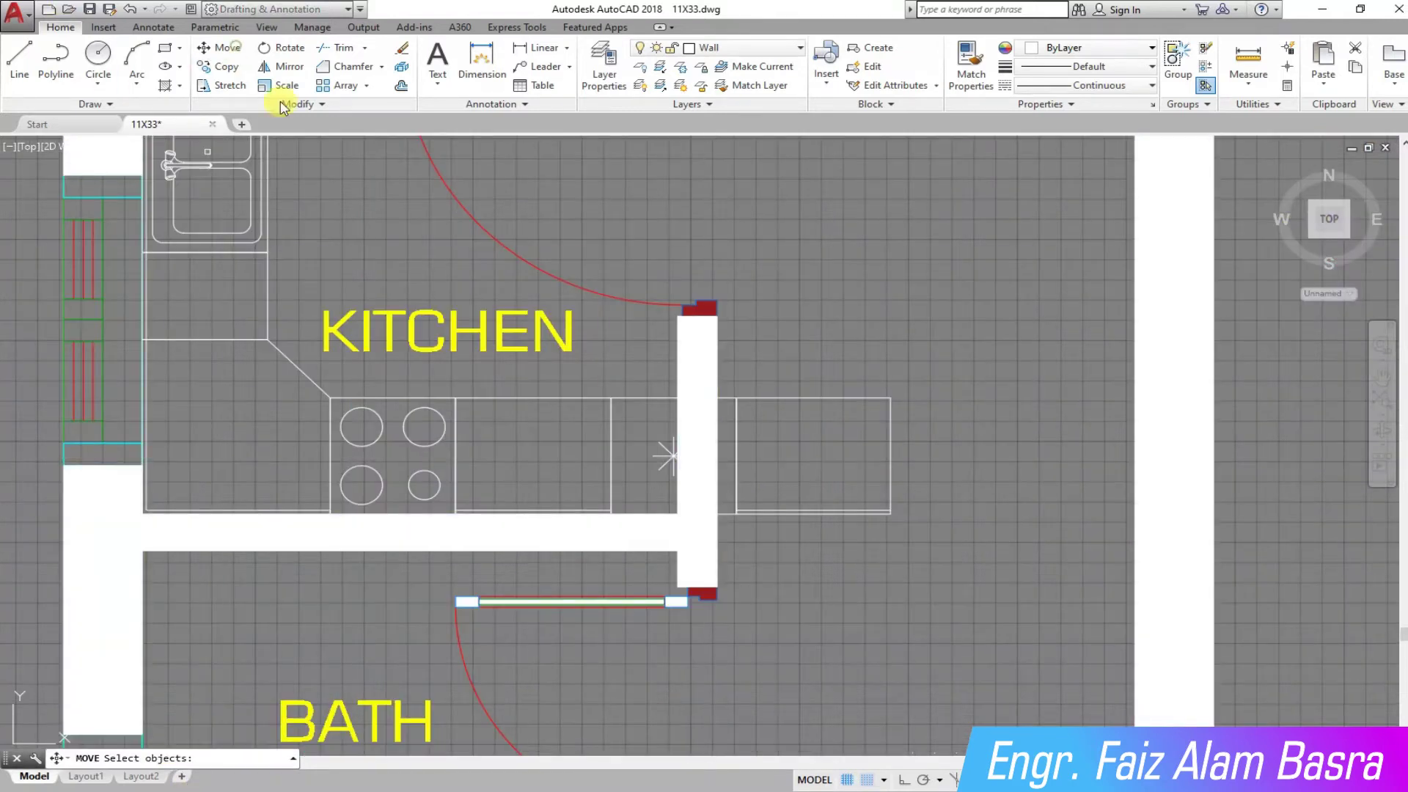
{"action": "left_click", "coordinate": [581, 390]}
{"action": "left_click", "coordinate": [779, 521]}
{"action": "key", "text": "Return"}
{"action": "left_click", "coordinate": [1010, 313]}
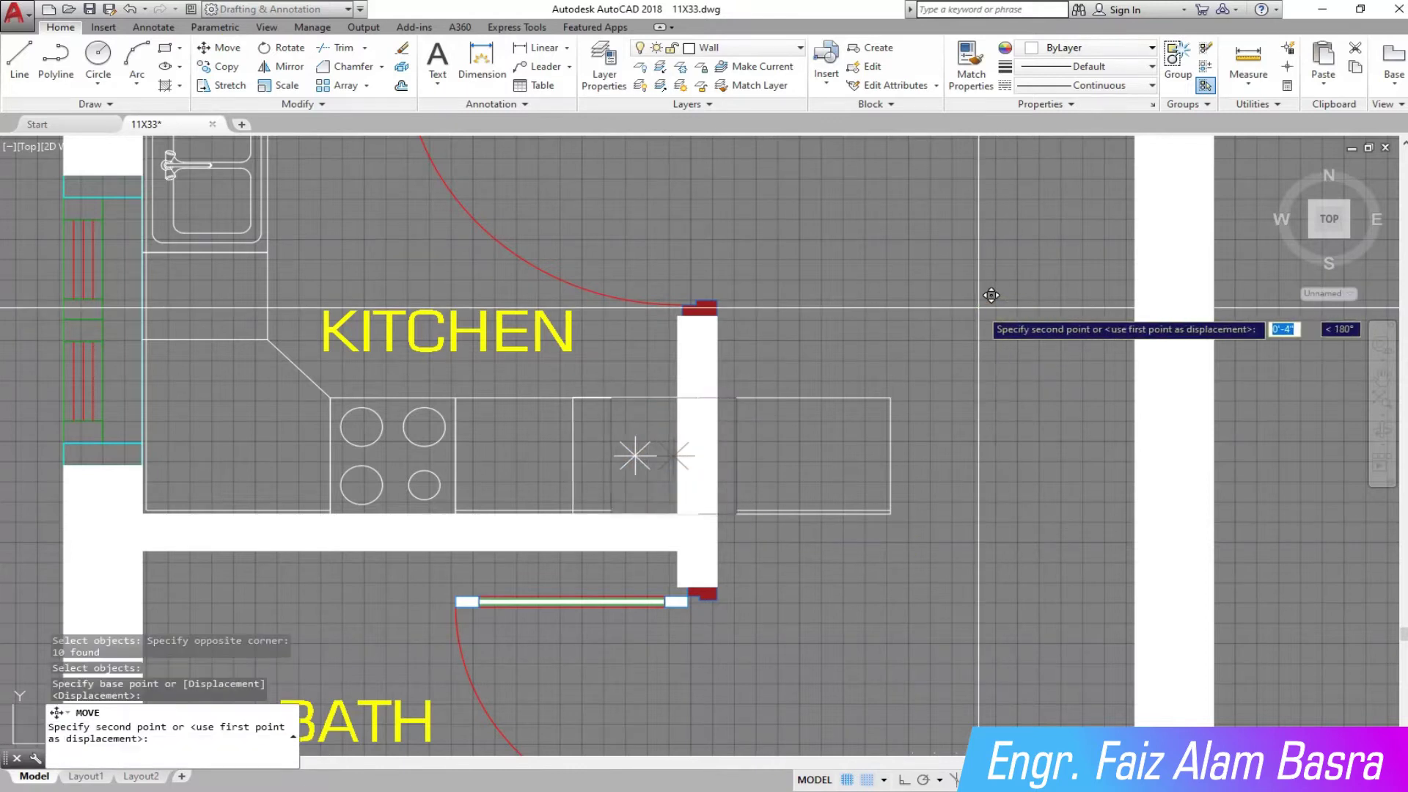
{"action": "left_click", "coordinate": [969, 295]}
Delete the counter piece overhanging past the wall and save the drawing.
{"action": "left_click", "coordinate": [942, 550]}
{"action": "left_click", "coordinate": [768, 367]}
{"action": "key", "text": "Delete"}
{"action": "scroll", "coordinate": [768, 367], "scroll_direction": "down", "scroll_amount": 4}
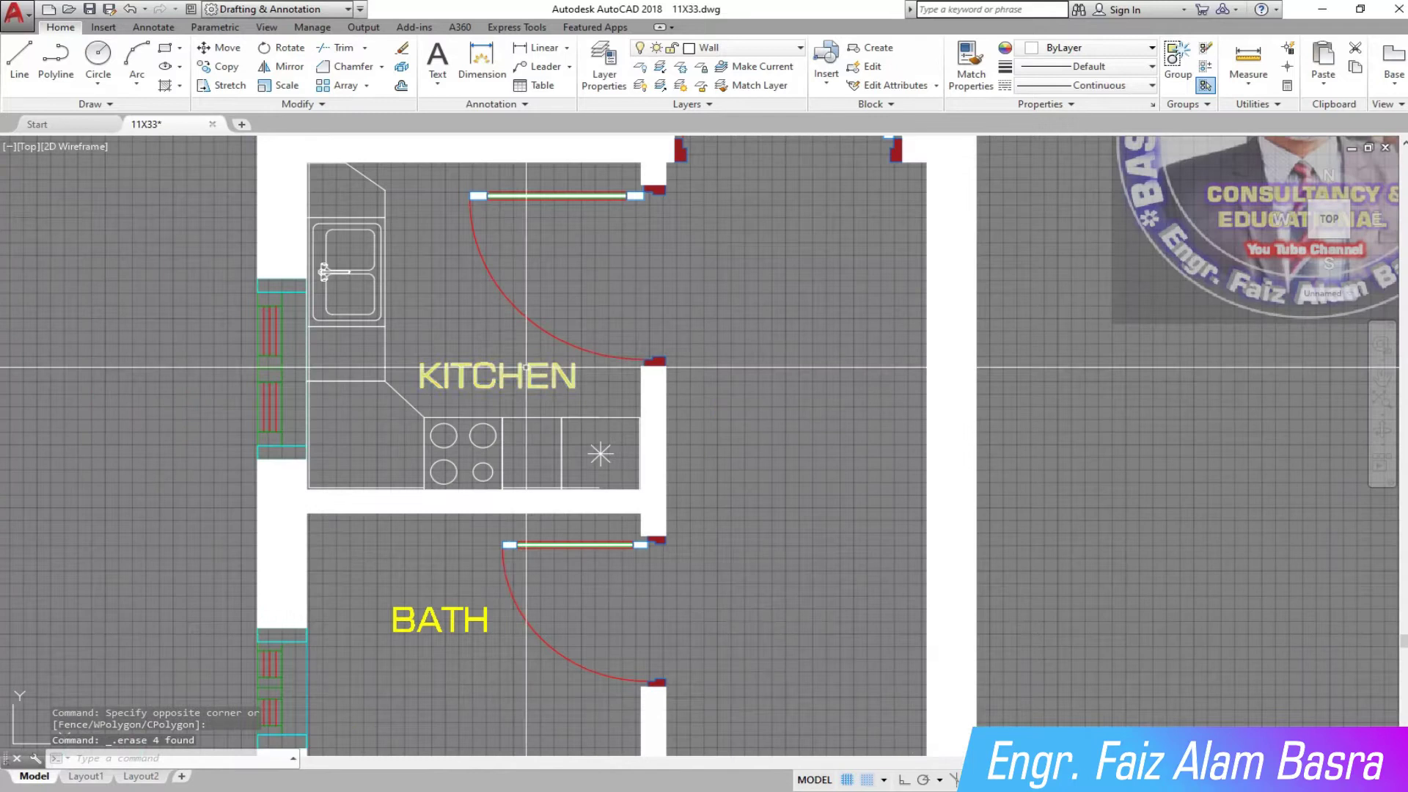
{"action": "key", "text": "ctrl+s"}
Start copying properties between objects.
{"action": "scroll", "coordinate": [437, 394], "scroll_direction": "down", "scroll_amount": 2}
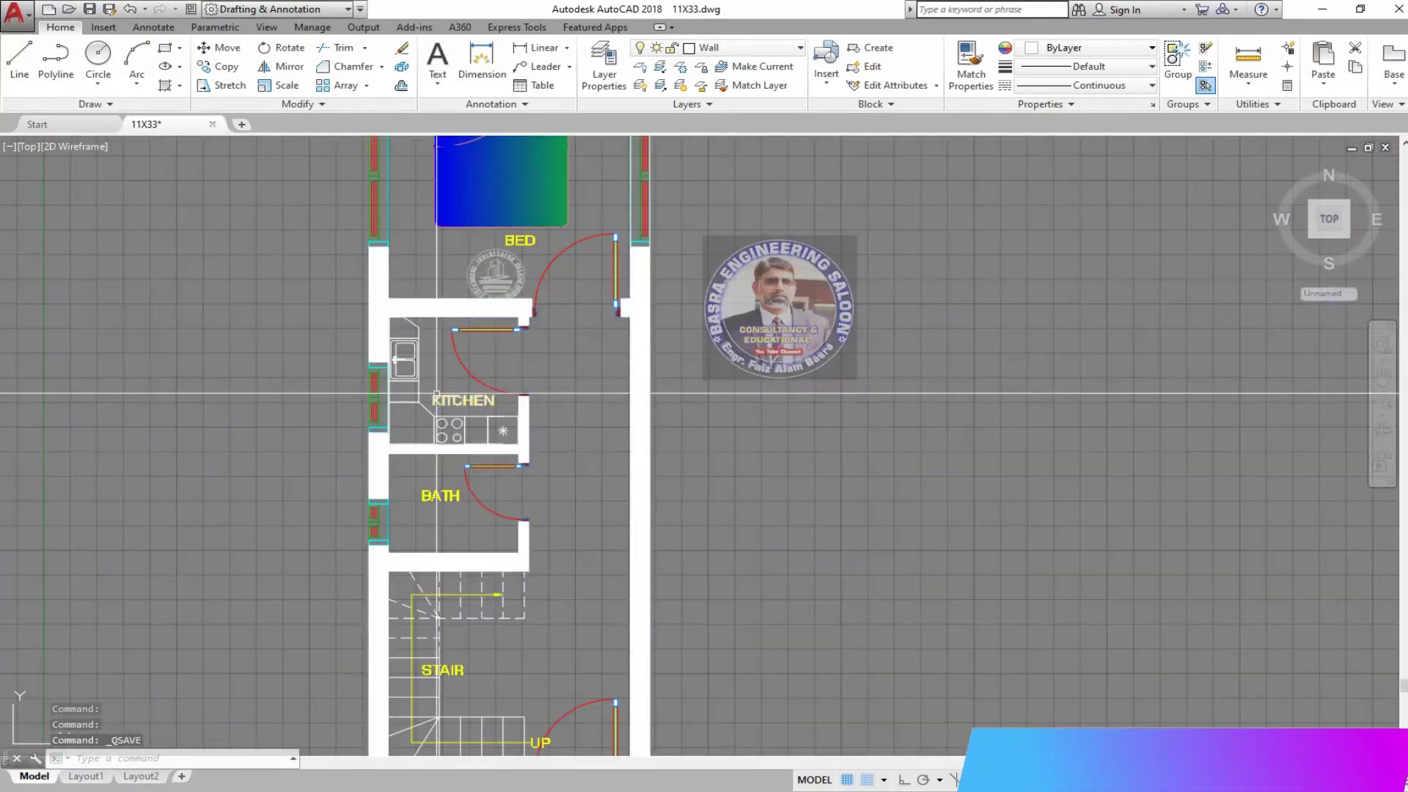
{"action": "left_click", "coordinate": [939, 83]}
{"action": "scroll", "coordinate": [456, 361], "scroll_direction": "down", "scroll_amount": 4}
{"action": "scroll", "coordinate": [420, 382], "scroll_direction": "up", "scroll_amount": 6}
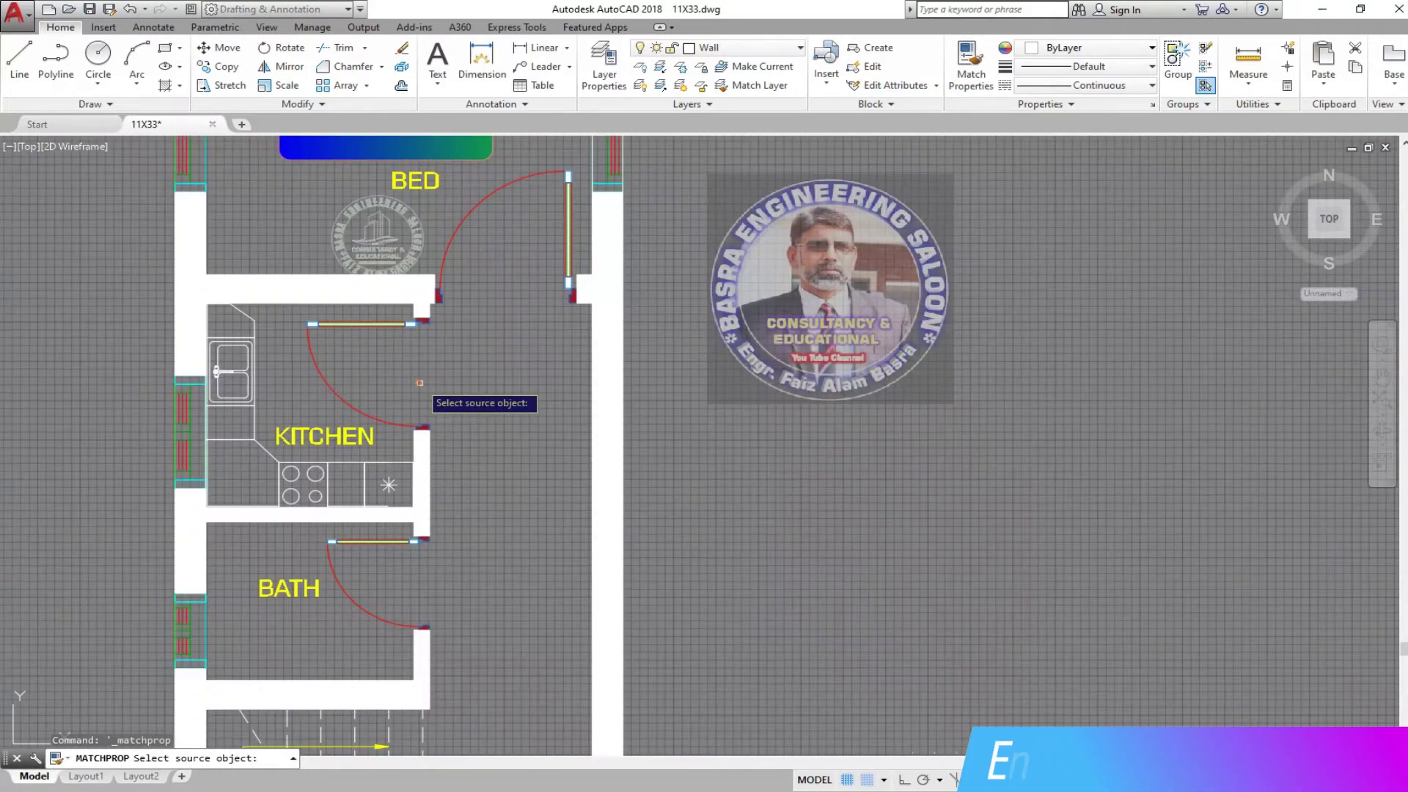
{"action": "scroll", "coordinate": [386, 340], "scroll_direction": "down", "scroll_amount": 2}
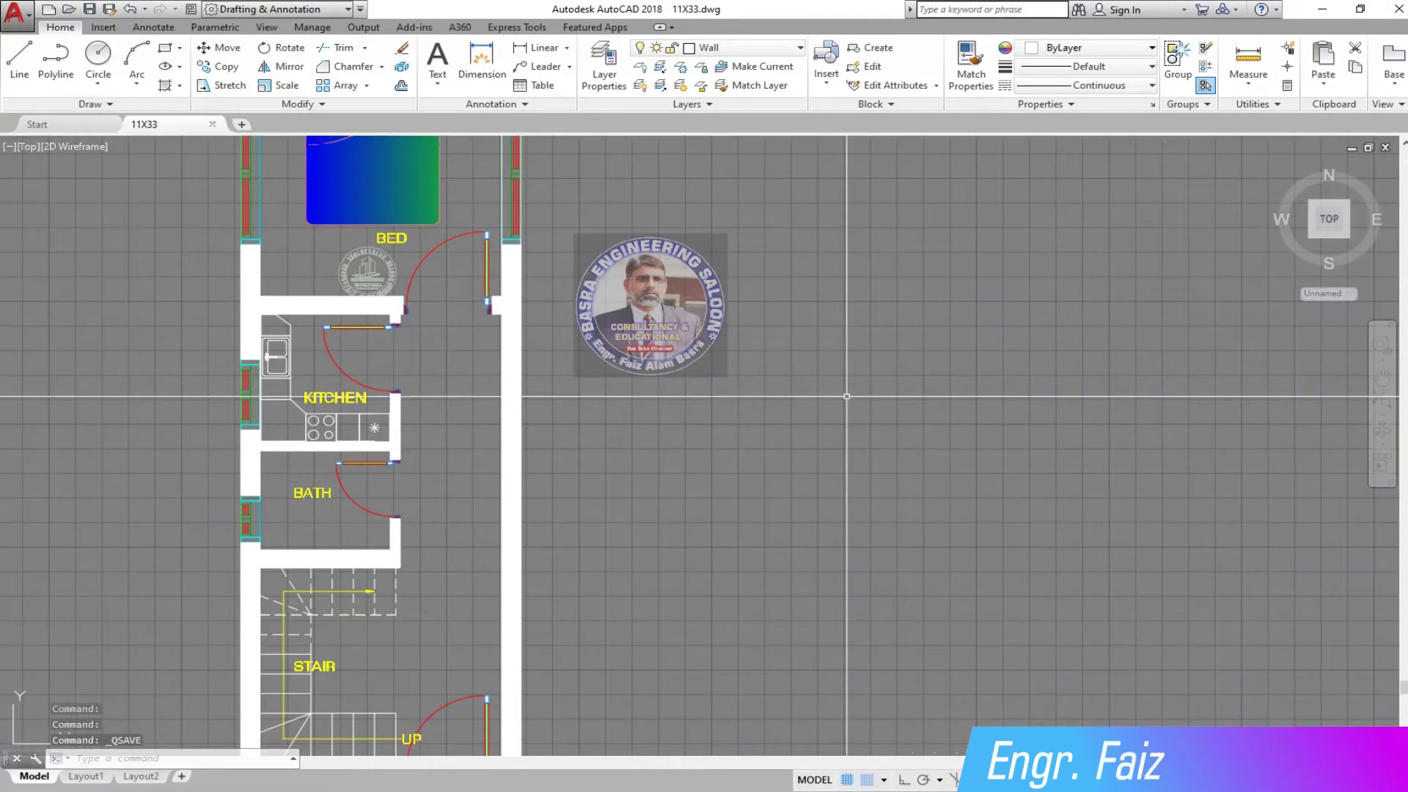
{"action": "scroll", "coordinate": [847, 396], "scroll_direction": "down", "scroll_amount": 5}
Copy the sink block to a spot left of the bath.
{"action": "left_click", "coordinate": [220, 66]}
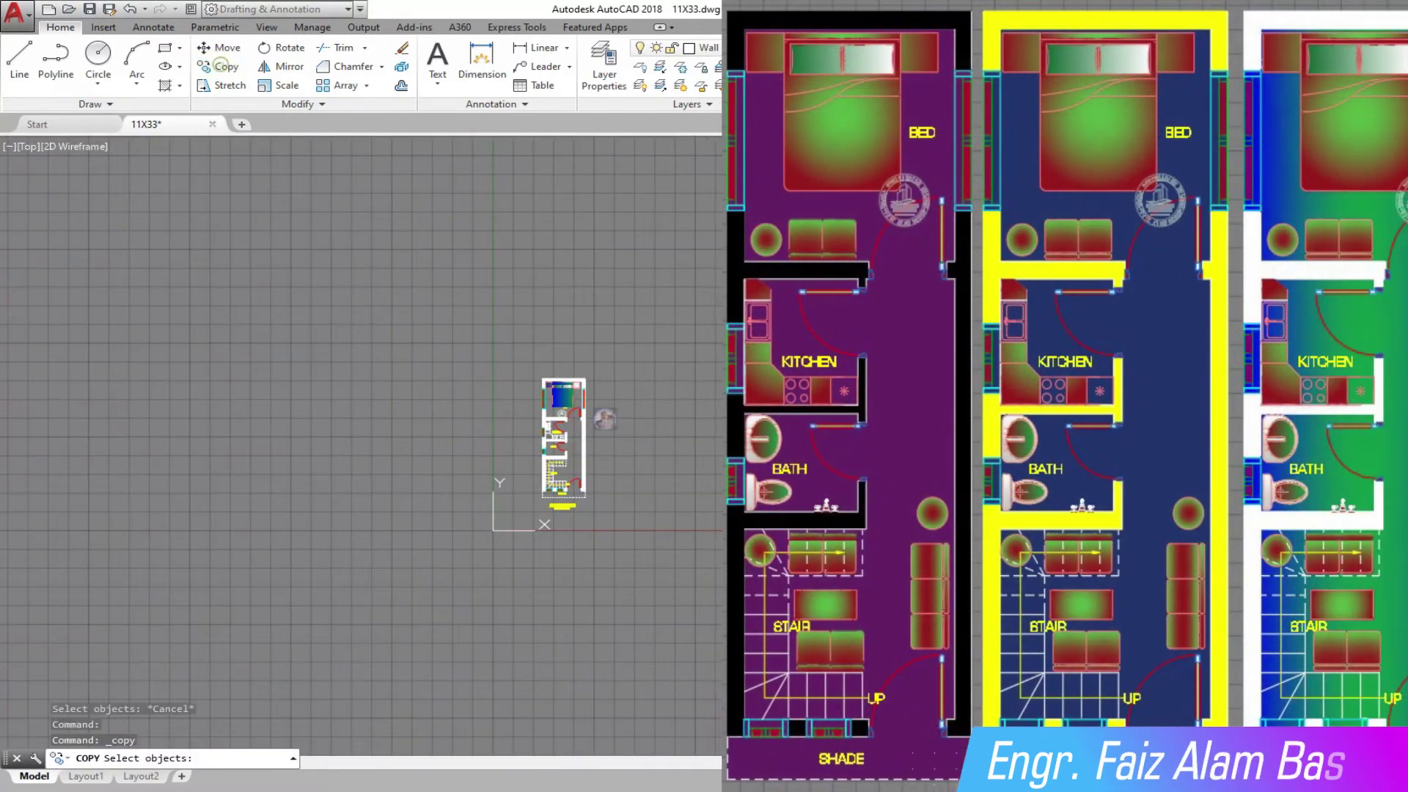
{"action": "scroll", "coordinate": [563, 440], "scroll_direction": "up", "scroll_amount": 6}
{"action": "left_click", "coordinate": [616, 278]}
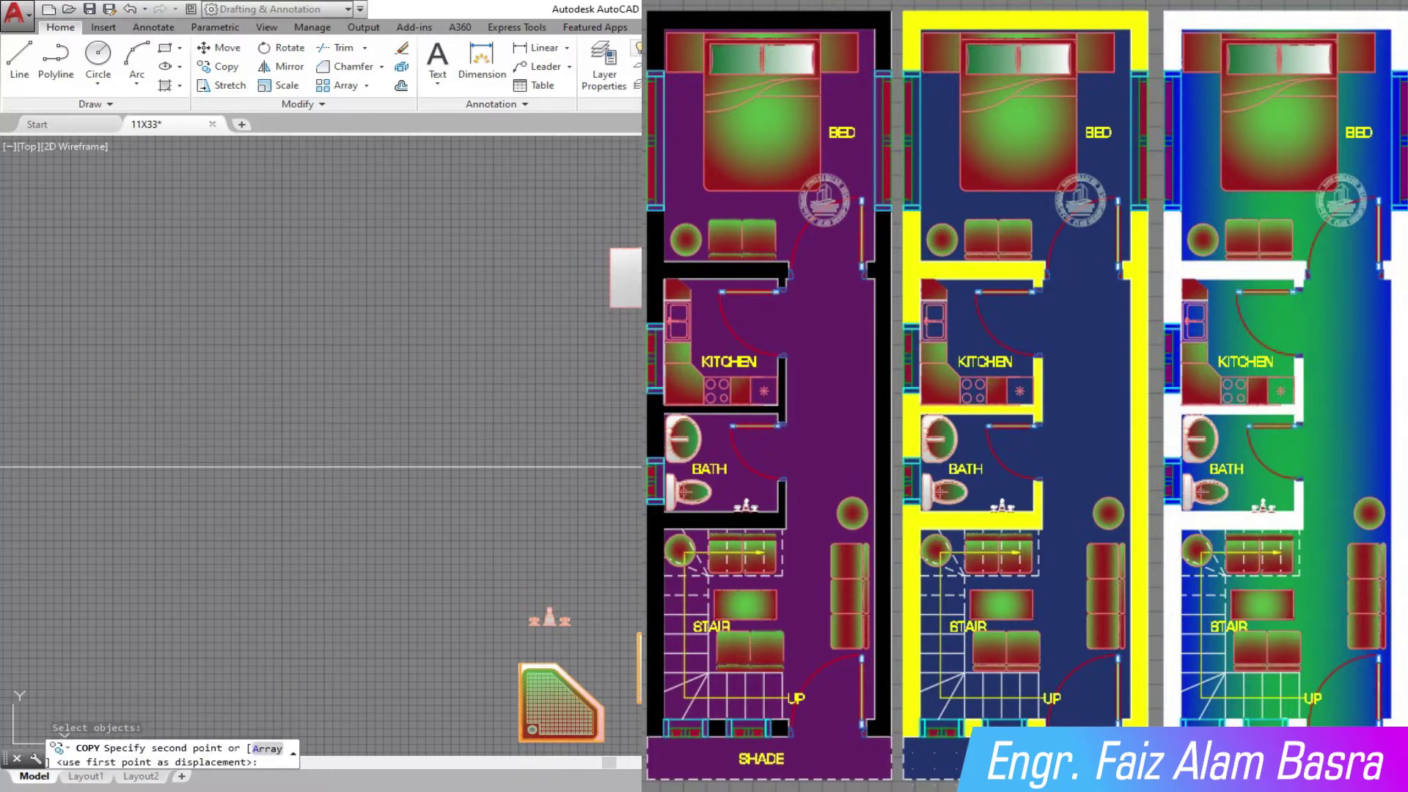
{"action": "scroll", "coordinate": [408, 467], "scroll_direction": "down", "scroll_amount": 5}
{"action": "scroll", "coordinate": [409, 466], "scroll_direction": "up", "scroll_amount": 8}
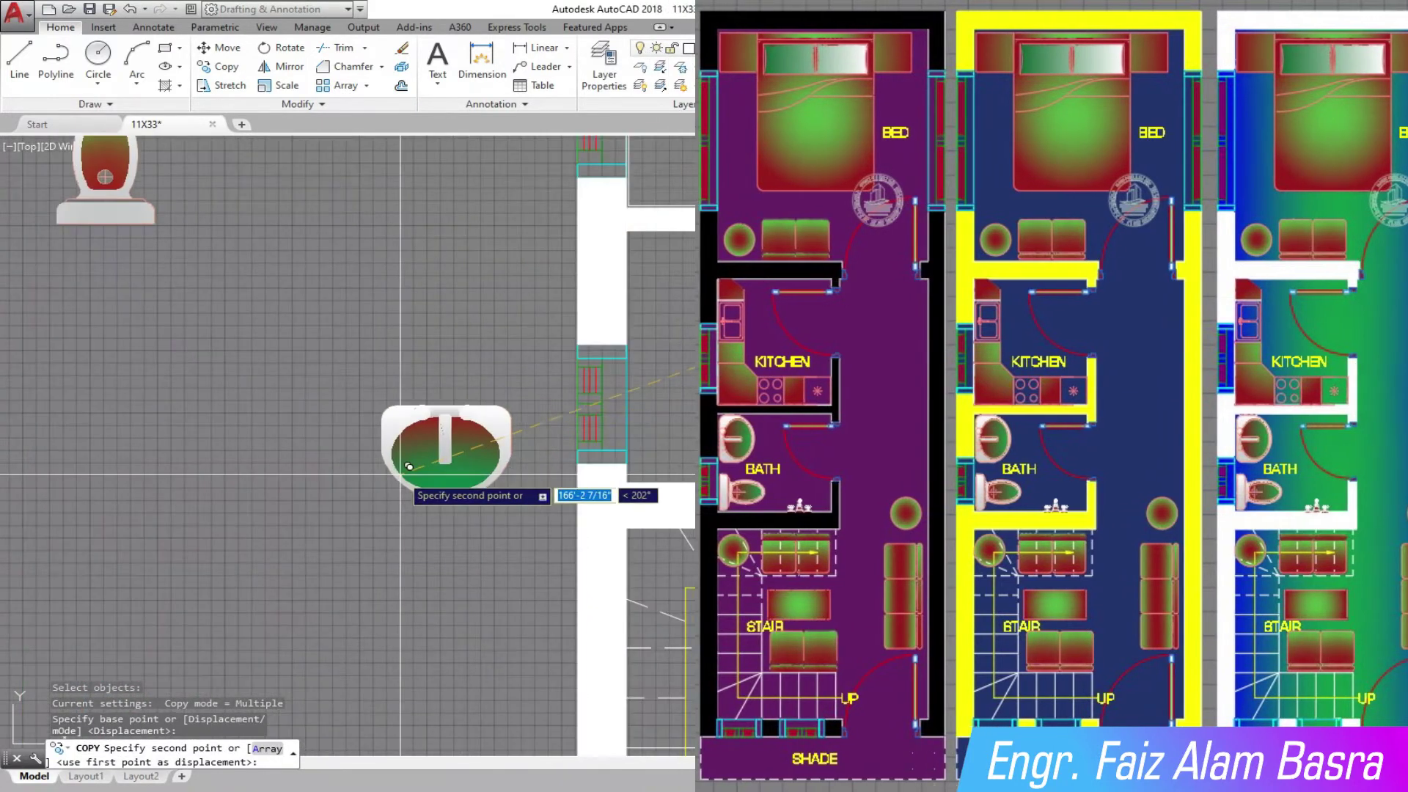
{"action": "left_click", "coordinate": [409, 466]}
{"action": "key", "text": "Return"}
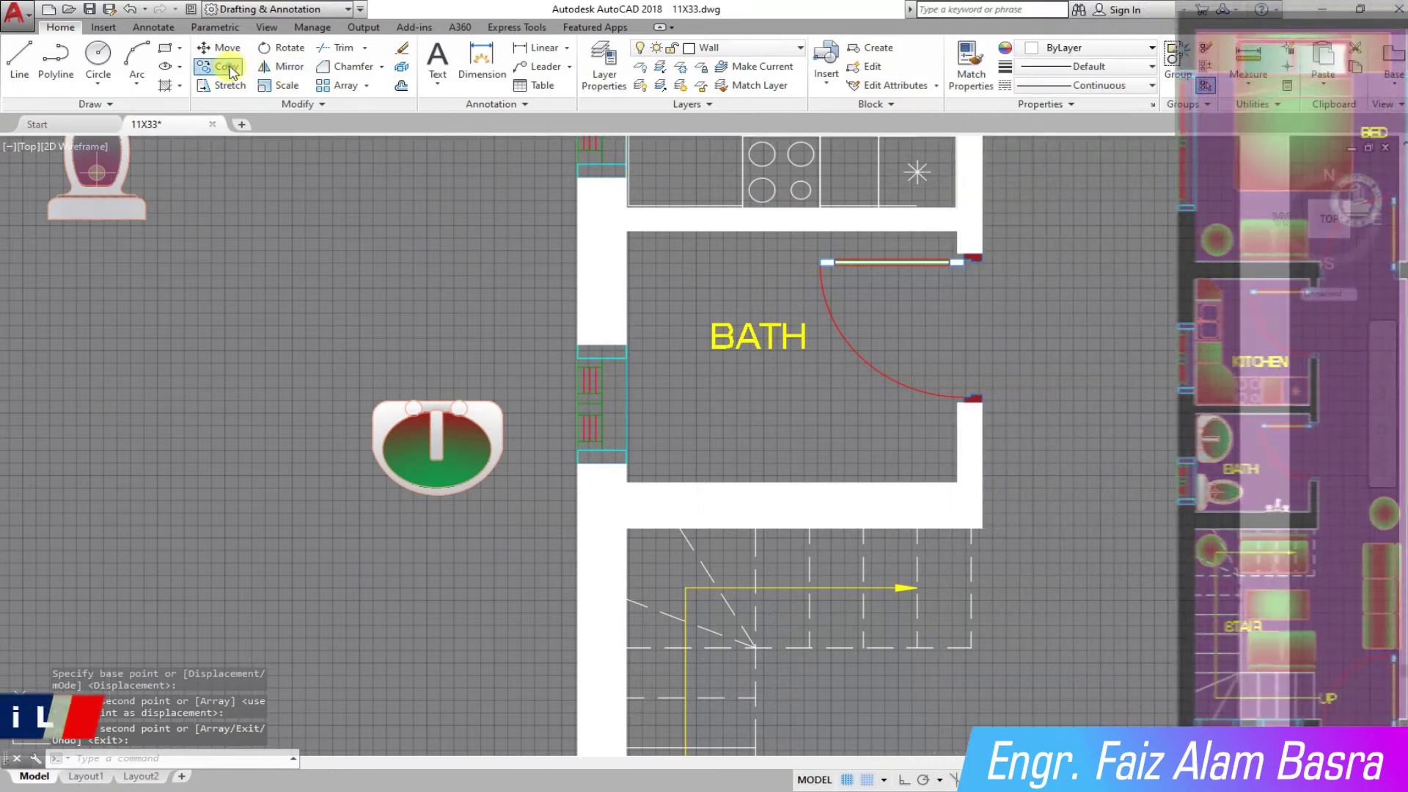
Rotate the toilet block 90 degrees.
{"action": "left_click", "coordinate": [281, 47]}
{"action": "left_click", "coordinate": [97, 183]}
{"action": "key", "text": "Return"}
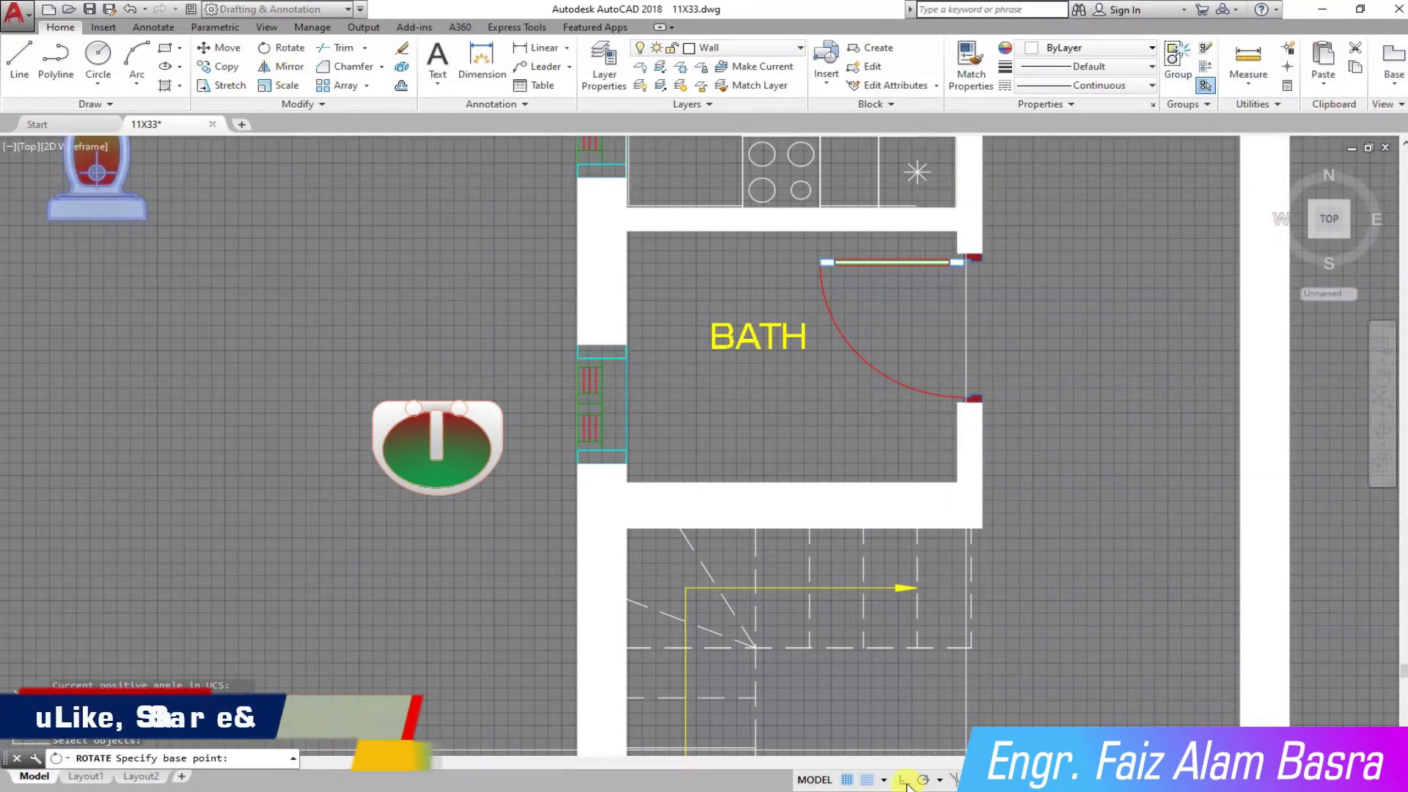
{"action": "left_click", "coordinate": [98, 220]}
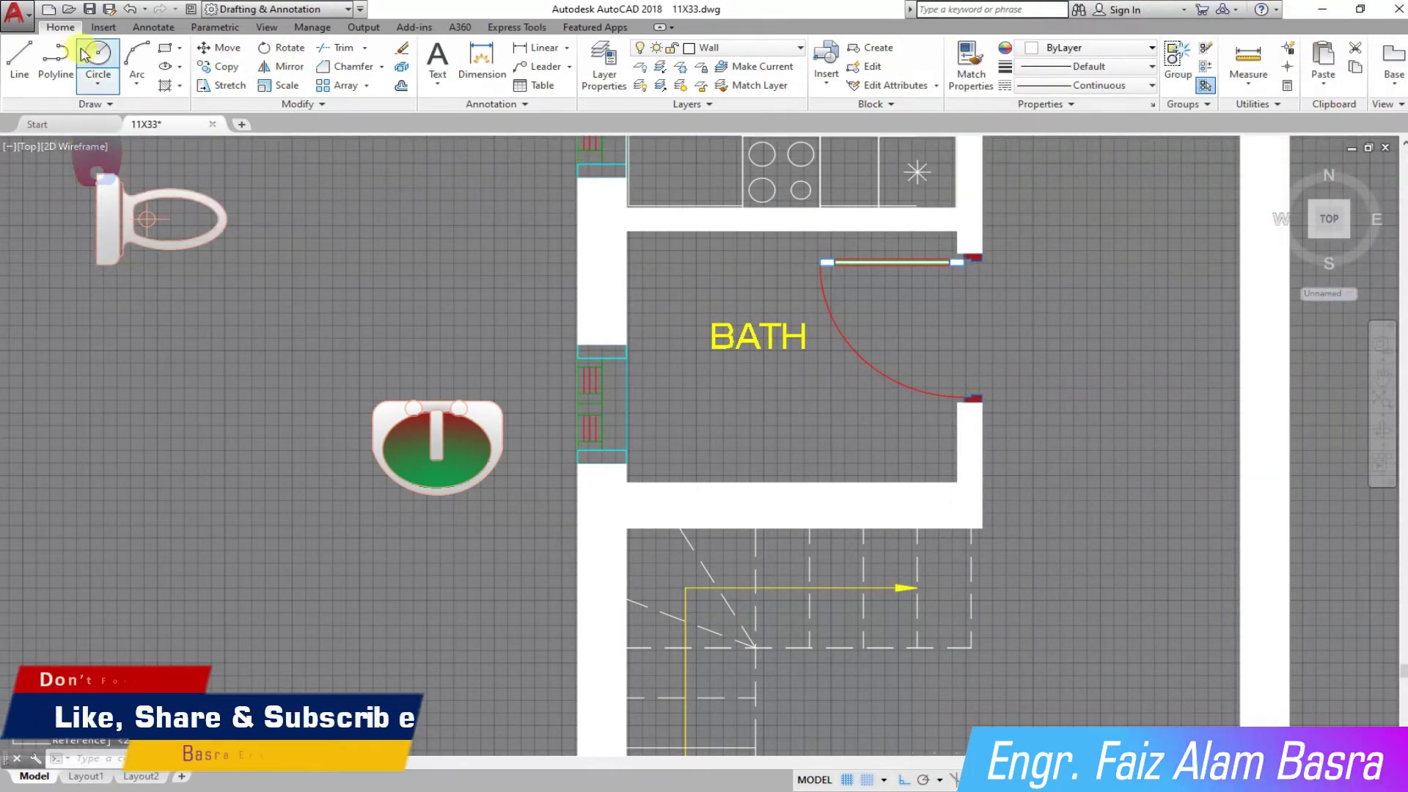
{"action": "type", "text": "90"}
{"action": "key", "text": "Return"}
Rotate the toilet about its bottom and turn the round fixture a quarter turn.
{"action": "scroll", "coordinate": [278, 441], "scroll_direction": "down", "scroll_amount": 2}
{"action": "left_click_drag", "start_coordinate": [65, 171], "coordinate": [175, 328]}
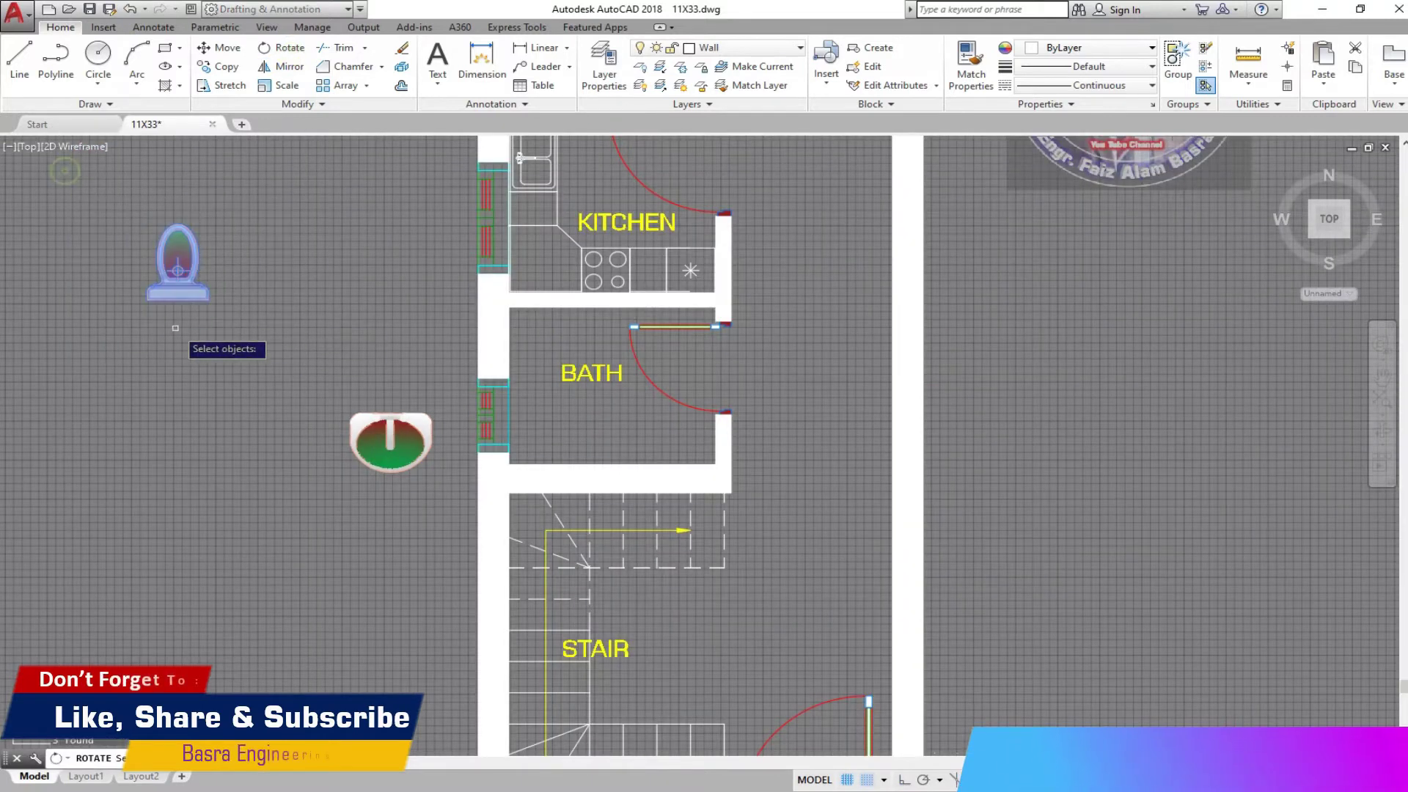
{"action": "left_click", "coordinate": [177, 299]}
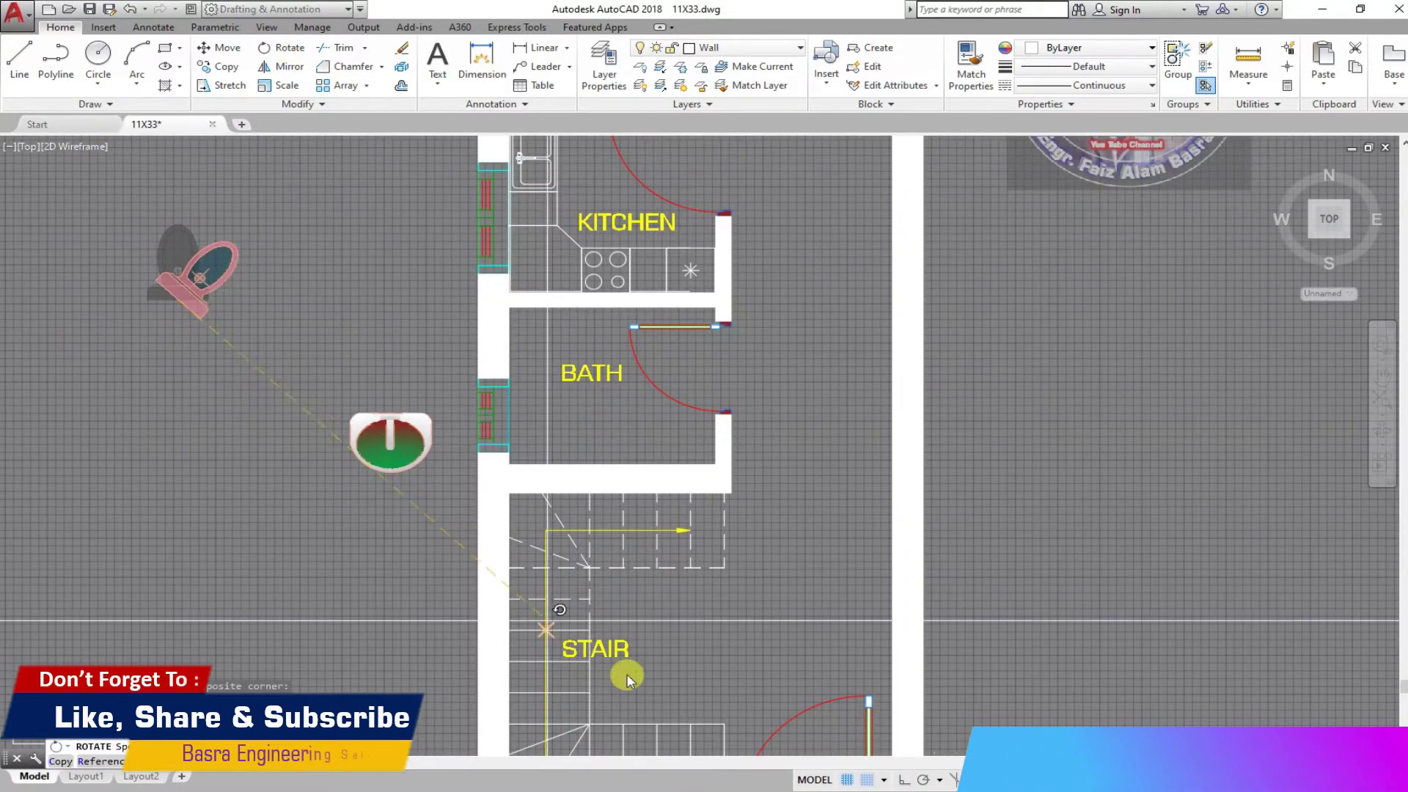
{"action": "left_click", "coordinate": [378, 585]}
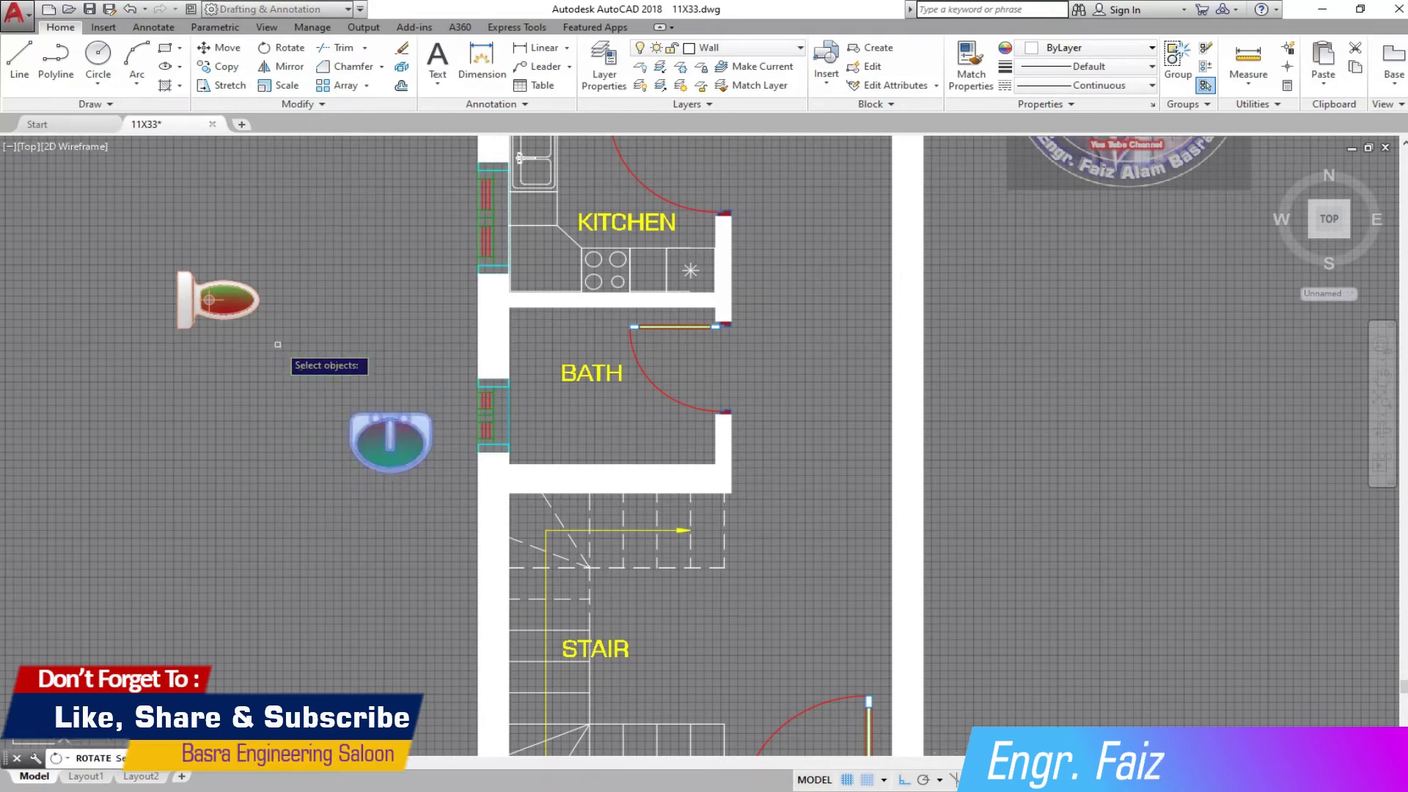
{"action": "left_click", "coordinate": [391, 414]}
{"action": "left_click", "coordinate": [389, 322]}
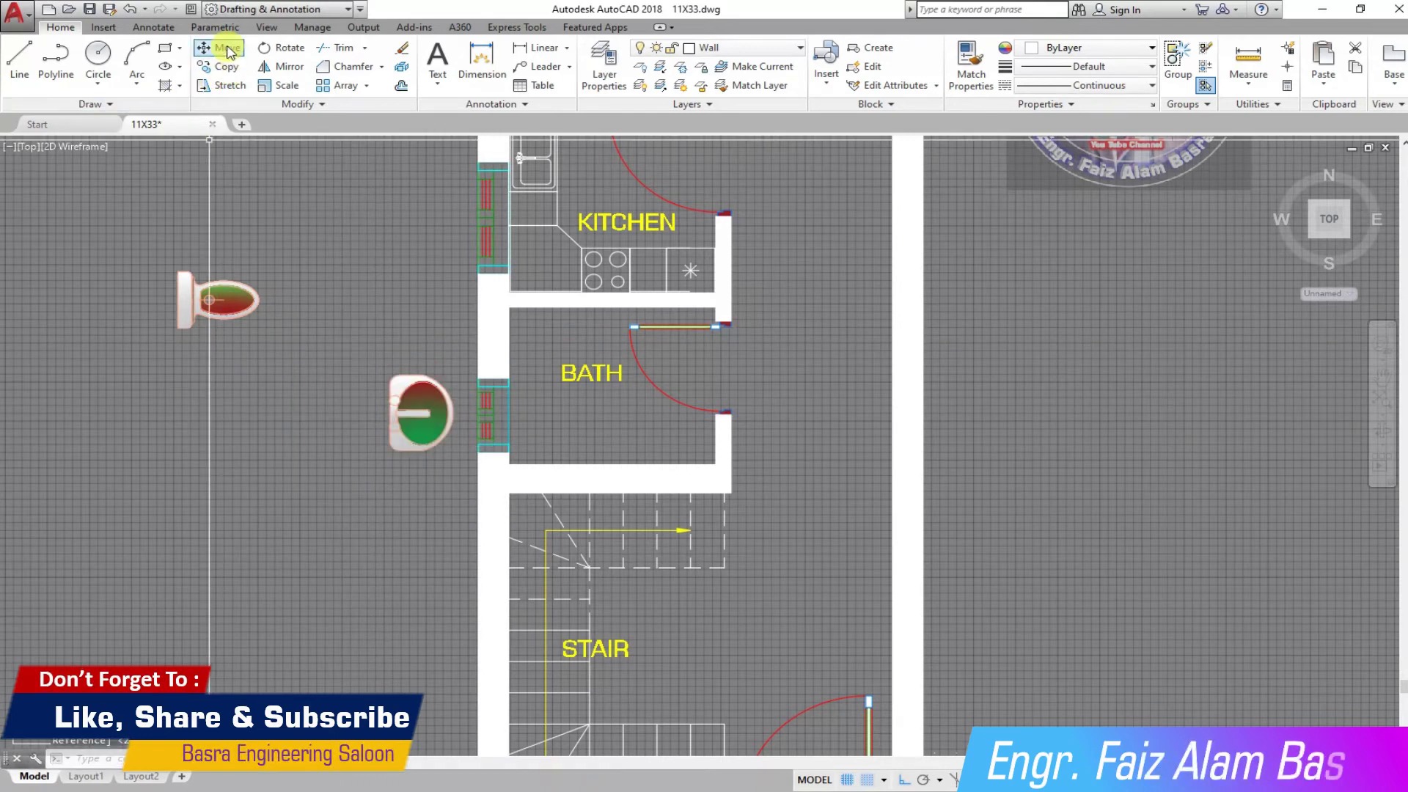
Try moving the round fixture beside the bath wall, then undo that move.
{"action": "key", "text": "Return"}
{"action": "left_click", "coordinate": [62, 443]}
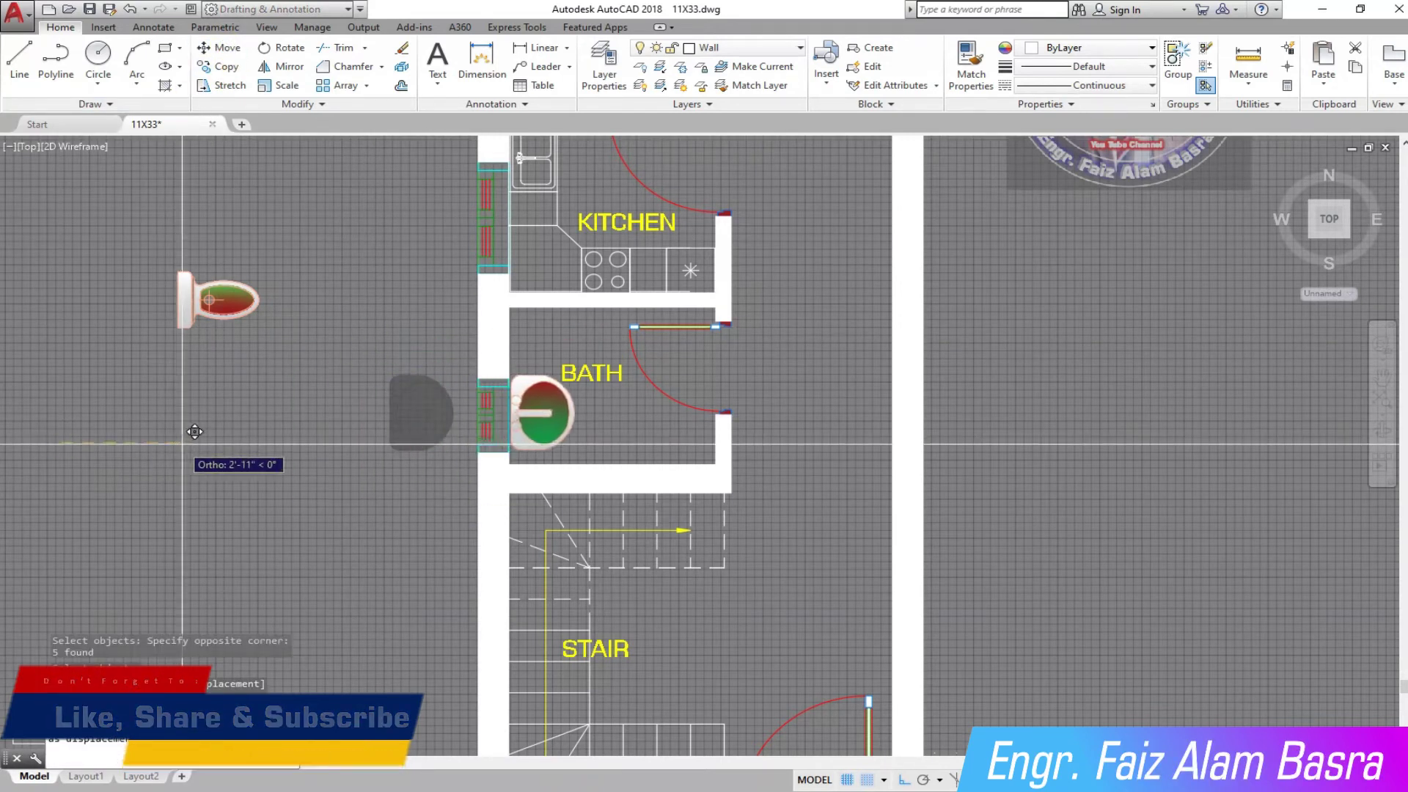
{"action": "key", "text": "Escape"}
{"action": "left_click", "coordinate": [220, 47]}
{"action": "left_click", "coordinate": [605, 441]}
{"action": "left_click", "coordinate": [554, 394]}
{"action": "key", "text": "Return"}
{"action": "left_click", "coordinate": [365, 509]}
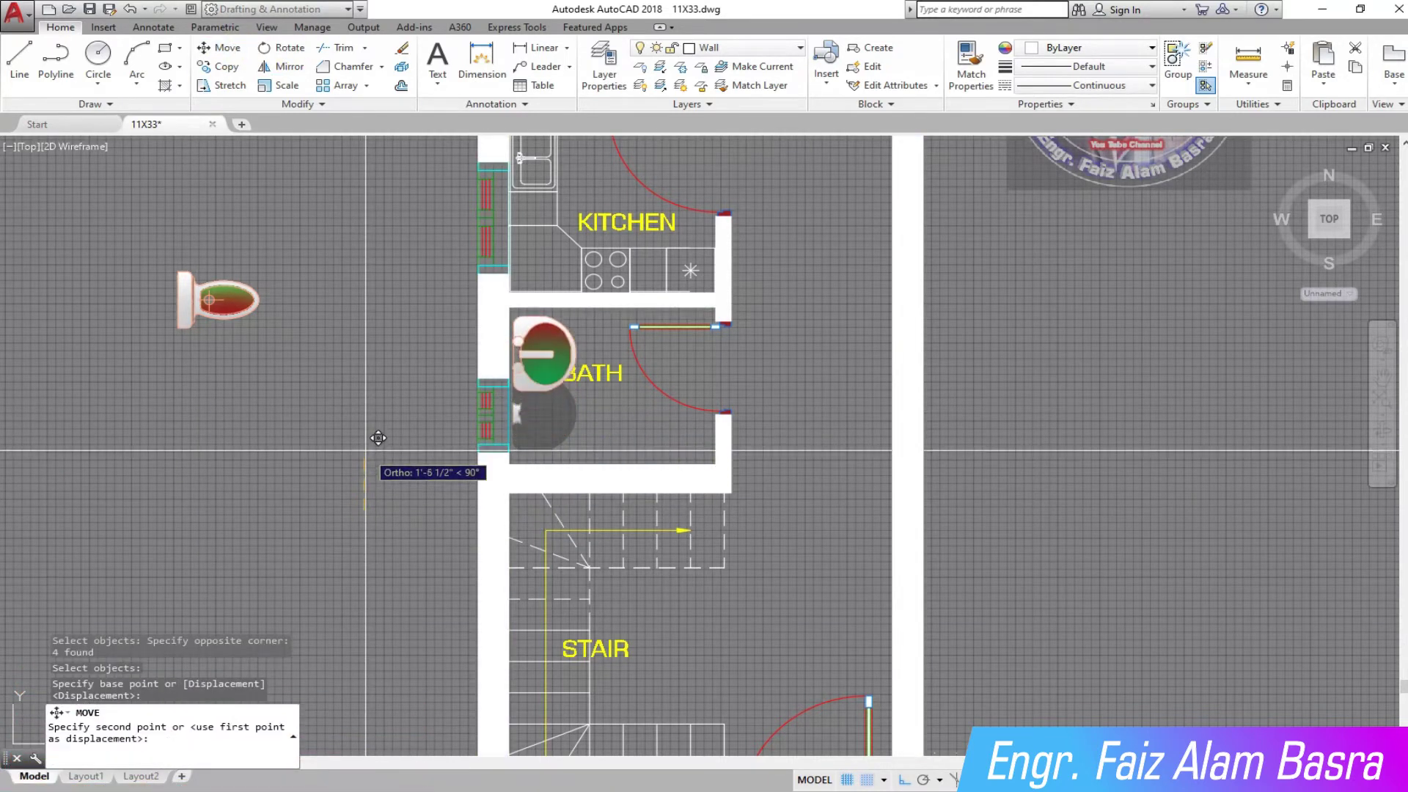
{"action": "left_click", "coordinate": [378, 433]}
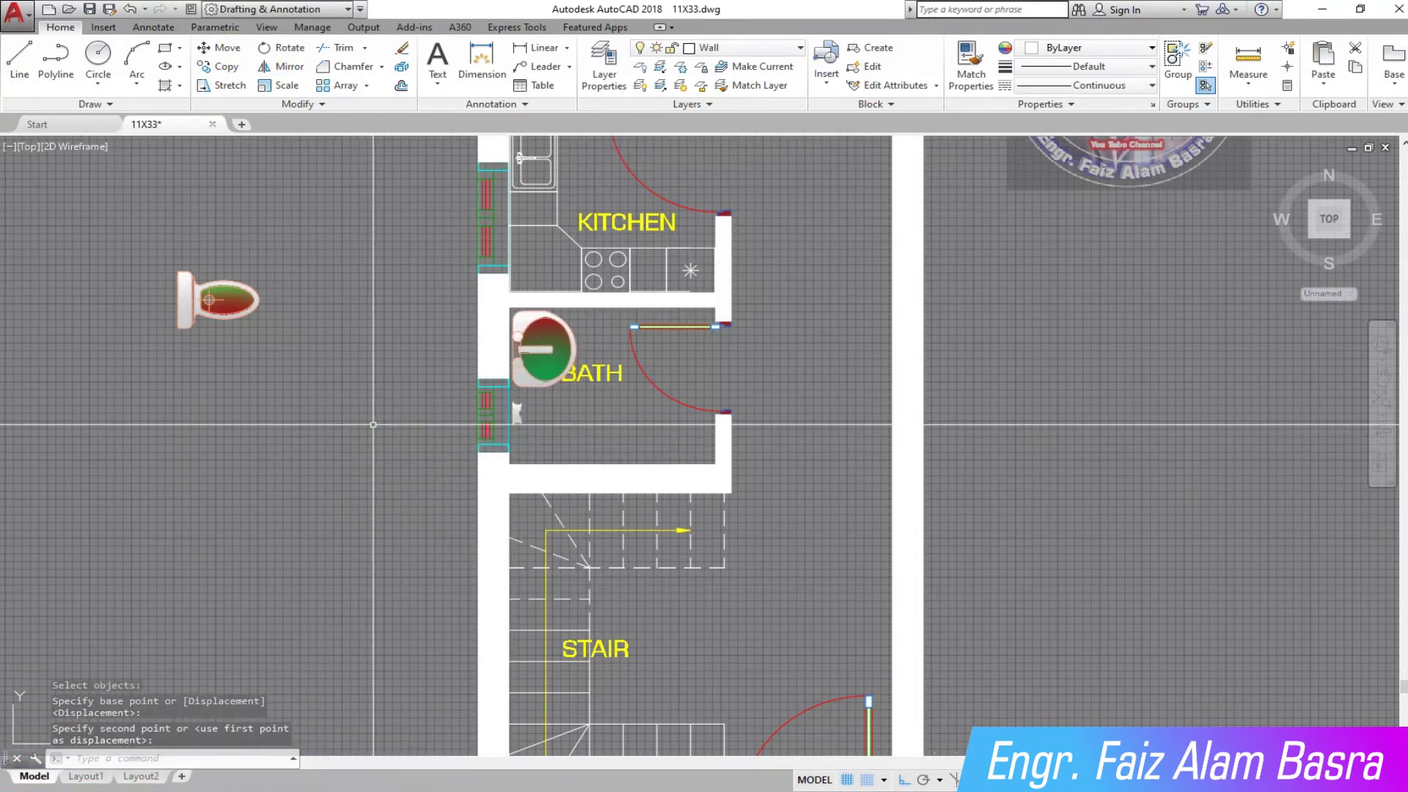
{"action": "left_click", "coordinate": [130, 12]}
Move the round fixture into the bath's upper-left corner.
{"action": "left_click", "coordinate": [223, 52]}
{"action": "scroll", "coordinate": [521, 396], "scroll_direction": "up", "scroll_amount": 4}
{"action": "left_click", "coordinate": [652, 552]}
{"action": "left_click", "coordinate": [506, 389]}
{"action": "key", "text": "Return"}
{"action": "left_click", "coordinate": [314, 513]}
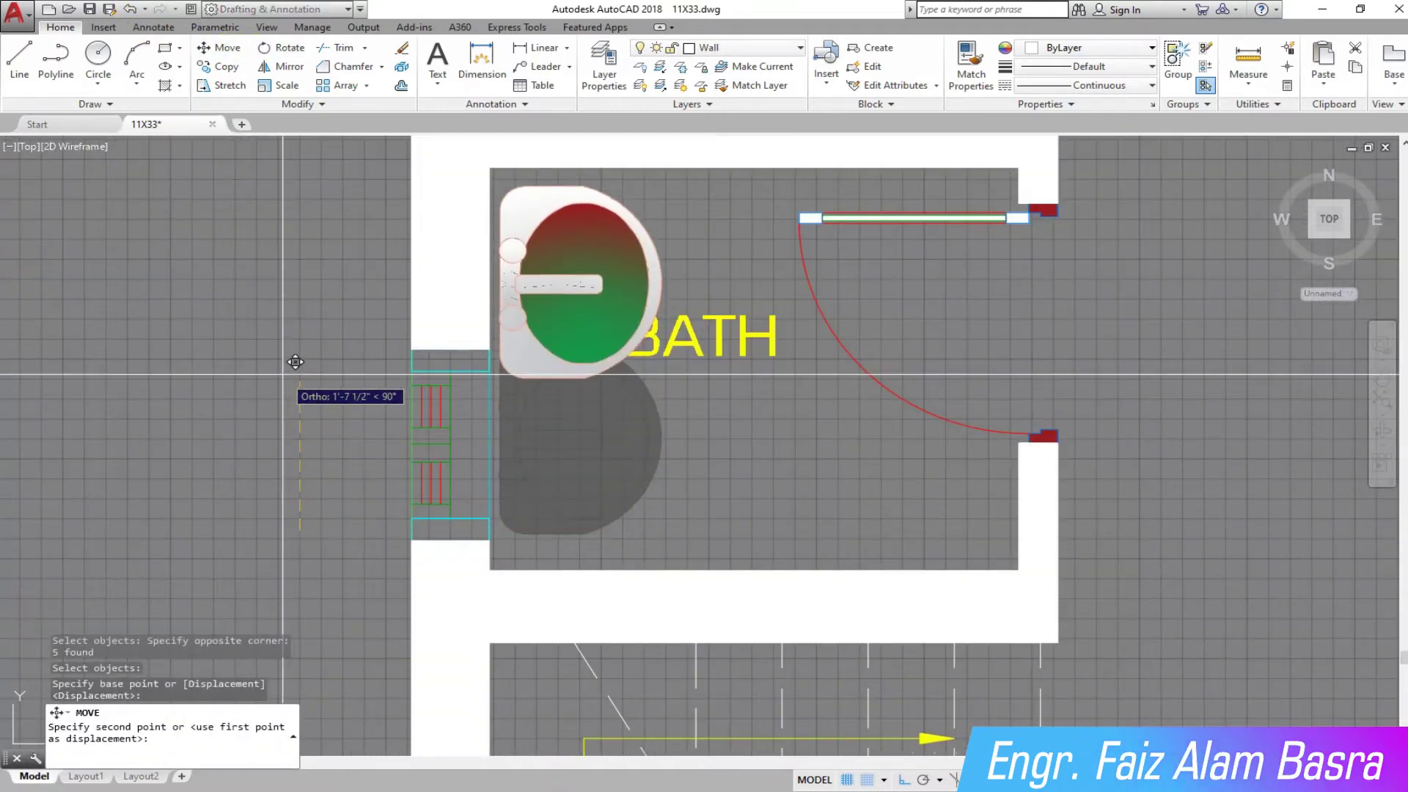
{"action": "left_click", "coordinate": [449, 387]}
{"action": "scroll", "coordinate": [449, 387], "scroll_direction": "down", "scroll_amount": 4}
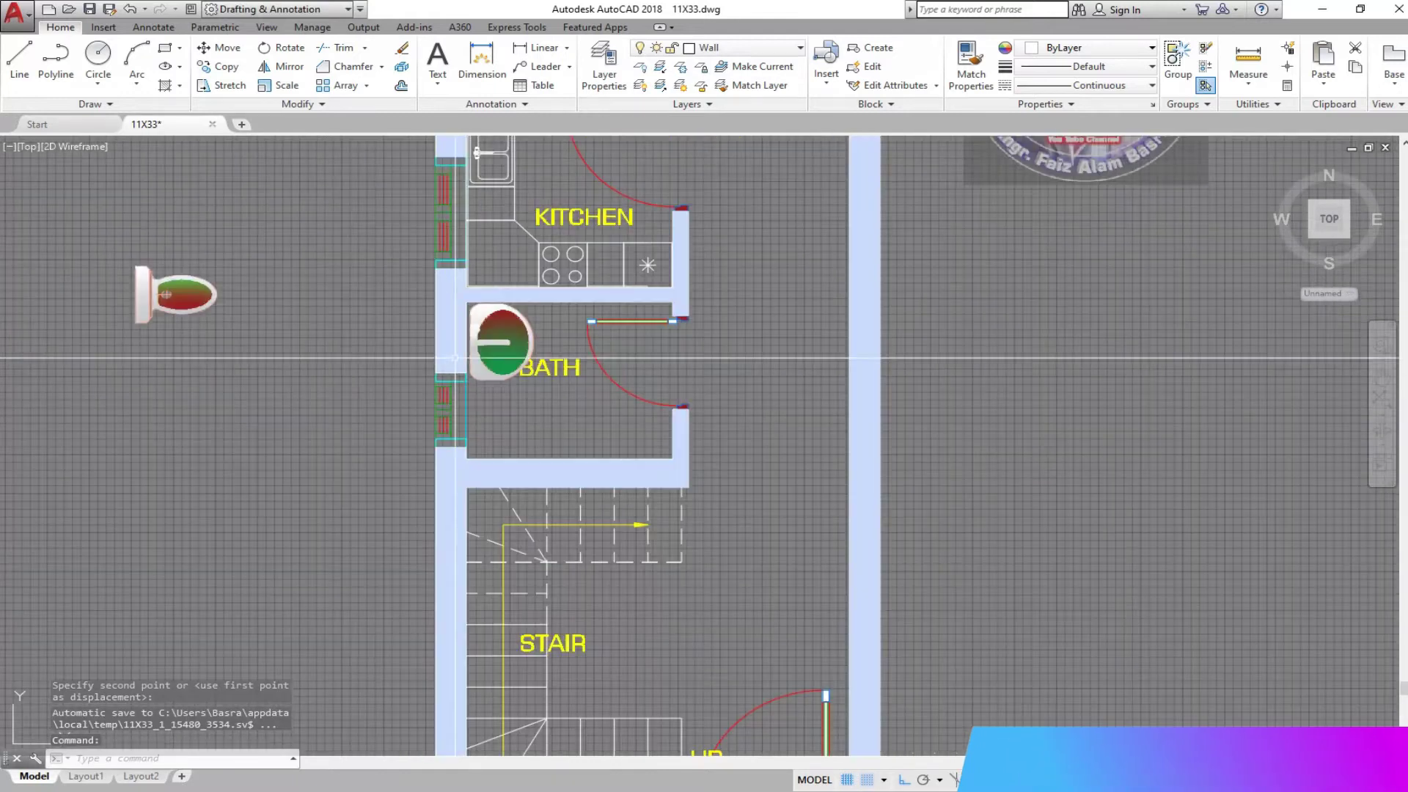
Move the toilet against the bath's left wall beneath the round fixture, with ortho off.
{"action": "left_click", "coordinate": [226, 52]}
{"action": "left_click", "coordinate": [364, 411]}
{"action": "left_click", "coordinate": [92, 249]}
{"action": "key", "text": "Return"}
{"action": "left_click", "coordinate": [214, 290]}
{"action": "key", "text": "F8"}
{"action": "scroll", "coordinate": [524, 406], "scroll_direction": "up", "scroll_amount": 4}
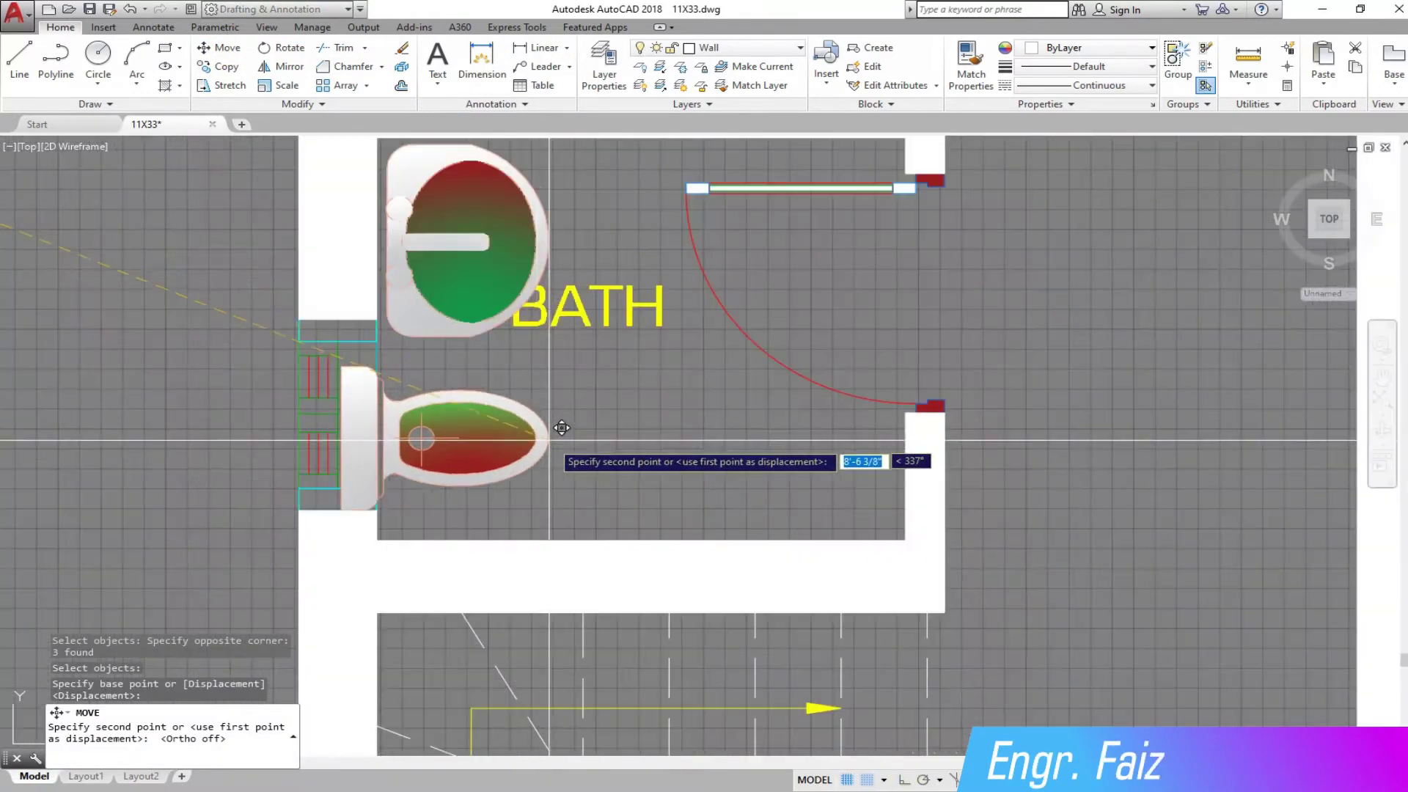
{"action": "left_click", "coordinate": [609, 449]}
{"action": "scroll", "coordinate": [609, 448], "scroll_direction": "down", "scroll_amount": 5}
{"action": "scroll", "coordinate": [609, 448], "scroll_direction": "down", "scroll_amount": 3}
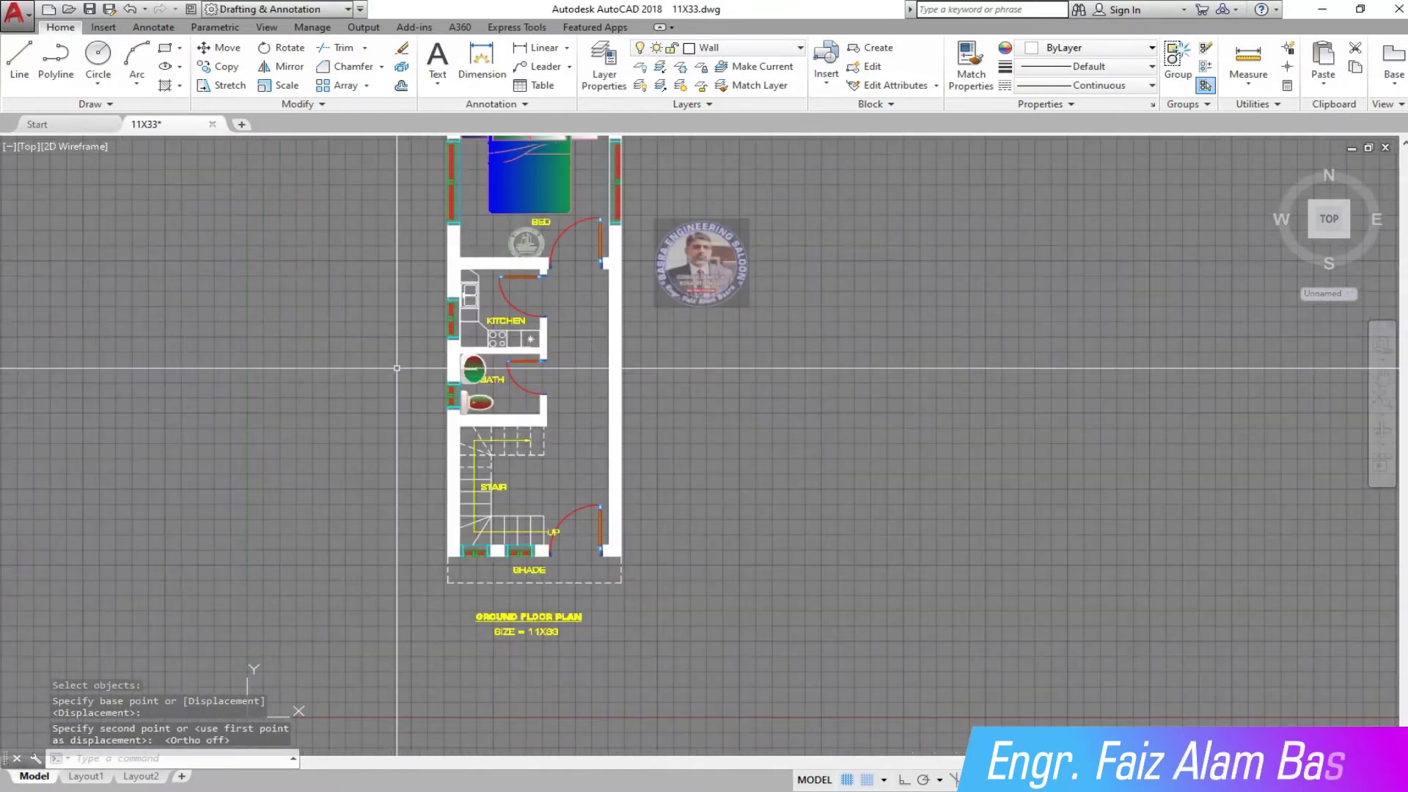
Copy the tap fixtures onto the bath room's bottom wall.
{"action": "scroll", "coordinate": [470, 422], "scroll_direction": "down", "scroll_amount": 5}
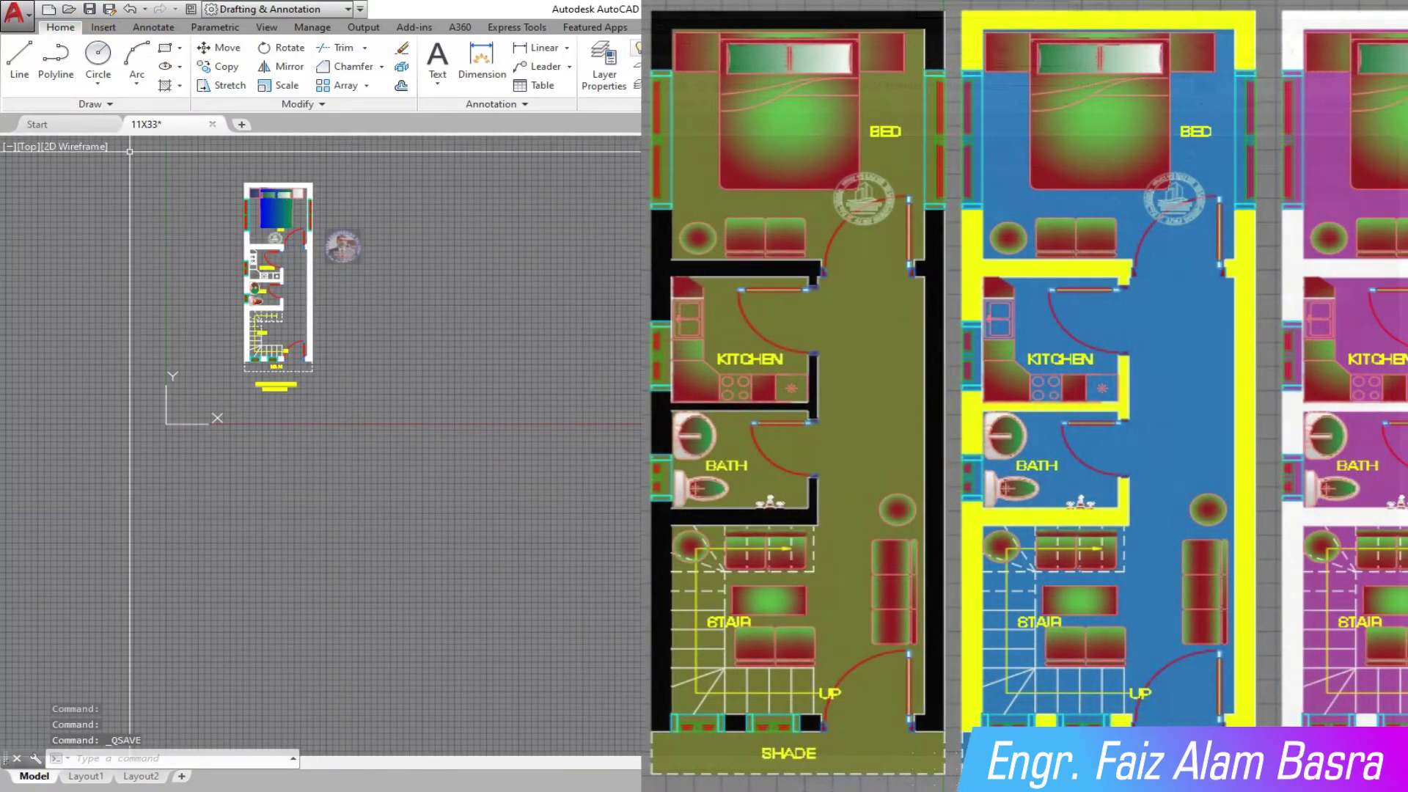
{"action": "left_click", "coordinate": [221, 66]}
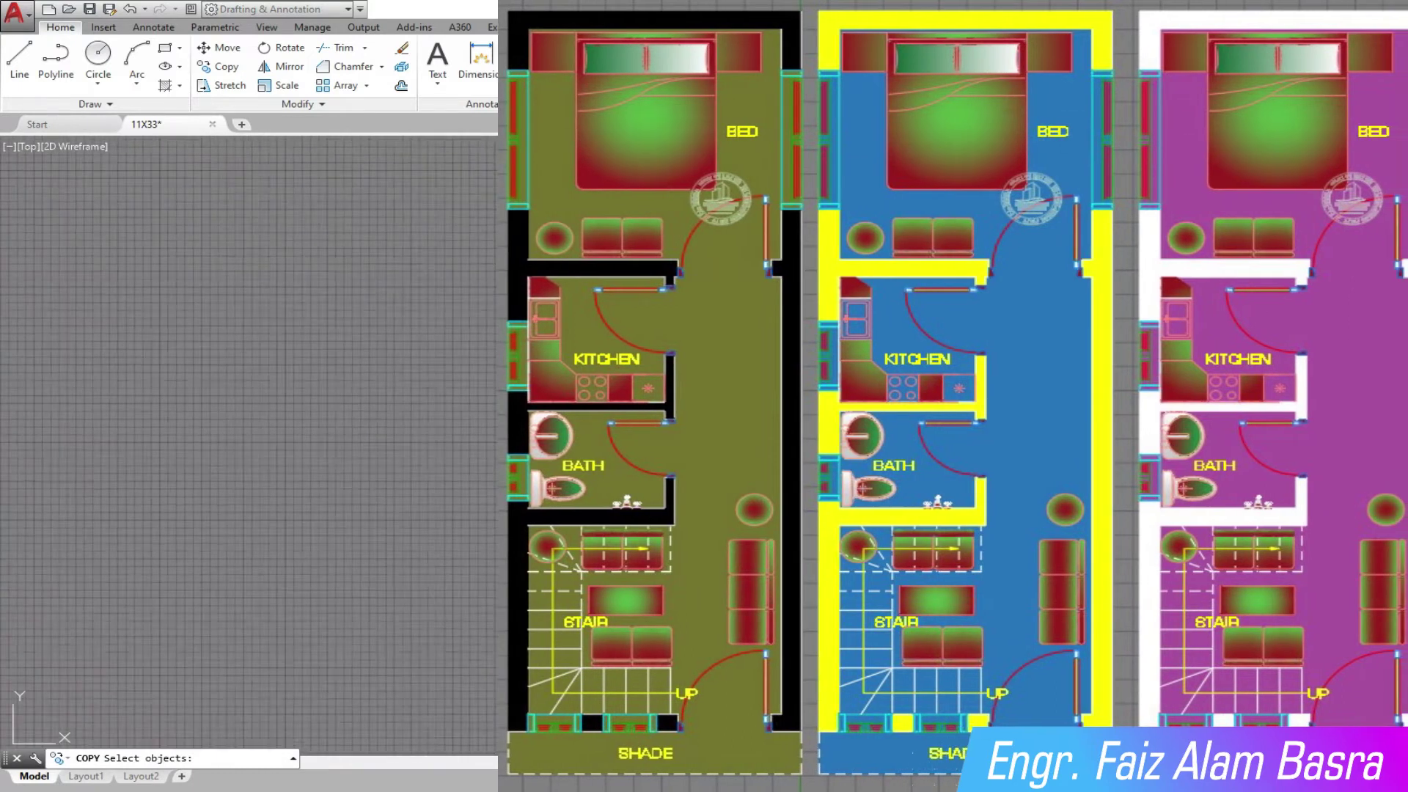
{"action": "scroll", "coordinate": [470, 422], "scroll_direction": "up", "scroll_amount": 3}
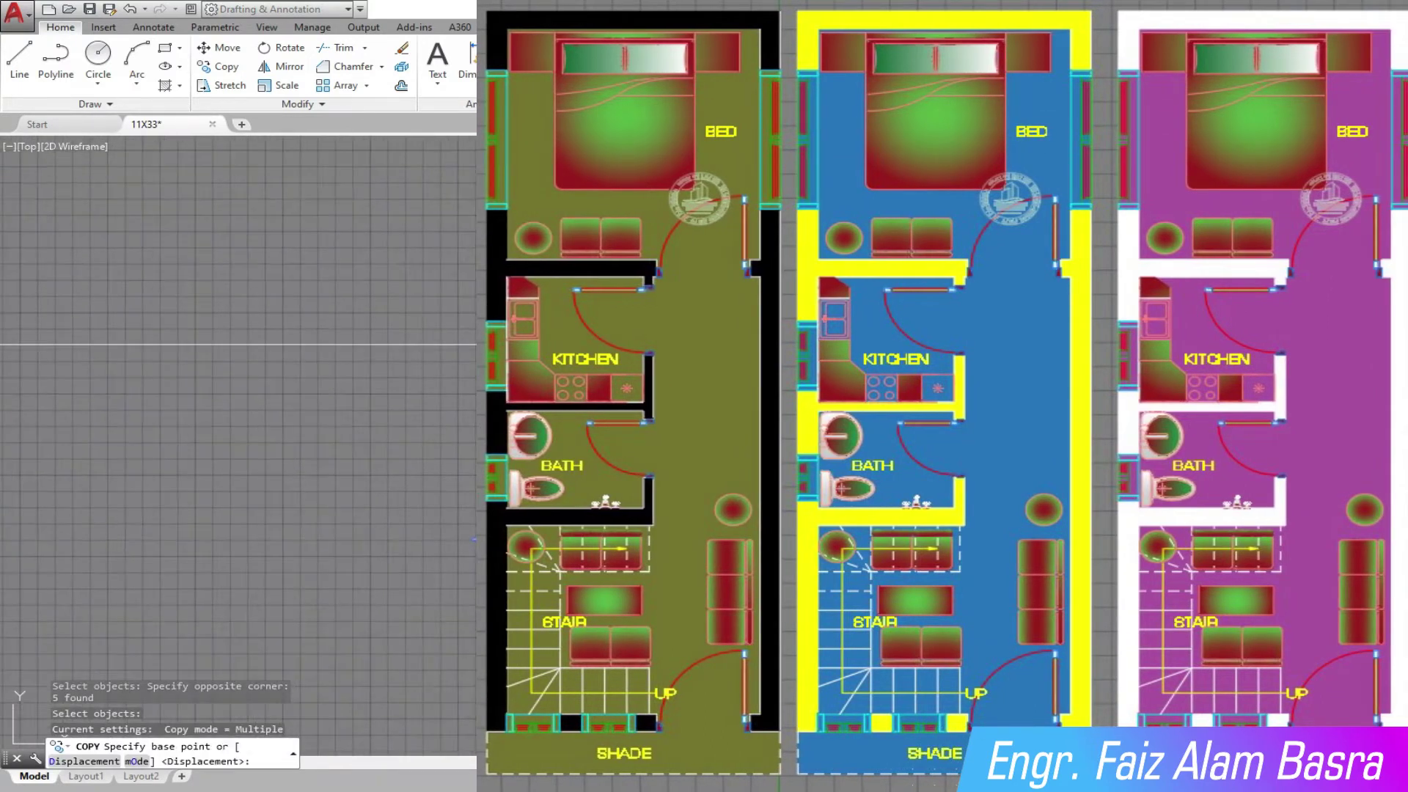
{"action": "key", "text": "F8"}
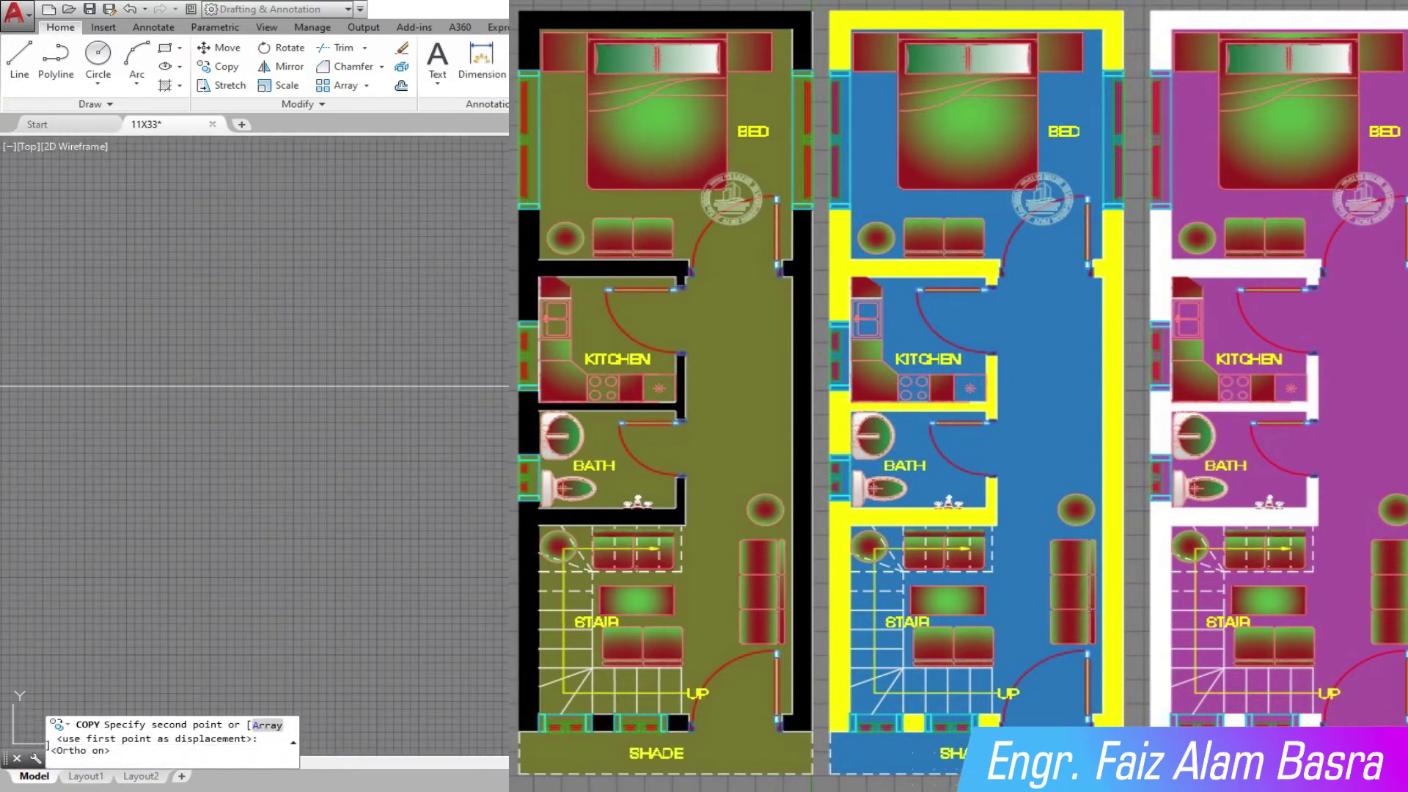
{"action": "scroll", "coordinate": [381, 454], "scroll_direction": "up", "scroll_amount": 3}
{"action": "scroll", "coordinate": [463, 323], "scroll_direction": "up", "scroll_amount": 3}
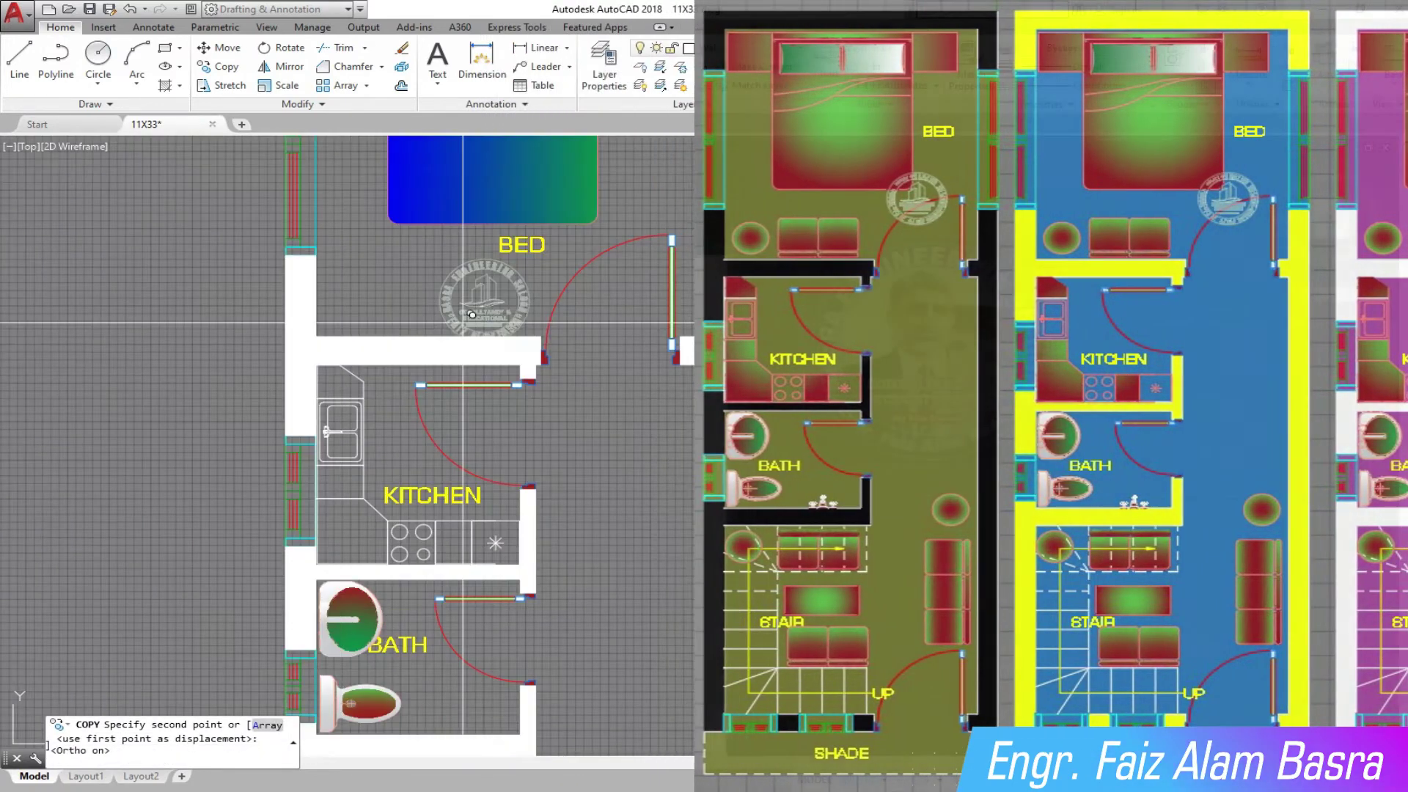
{"action": "scroll", "coordinate": [514, 476], "scroll_direction": "up", "scroll_amount": 3}
{"action": "scroll", "coordinate": [513, 484], "scroll_direction": "up", "scroll_amount": 3}
{"action": "key", "text": "F8"}
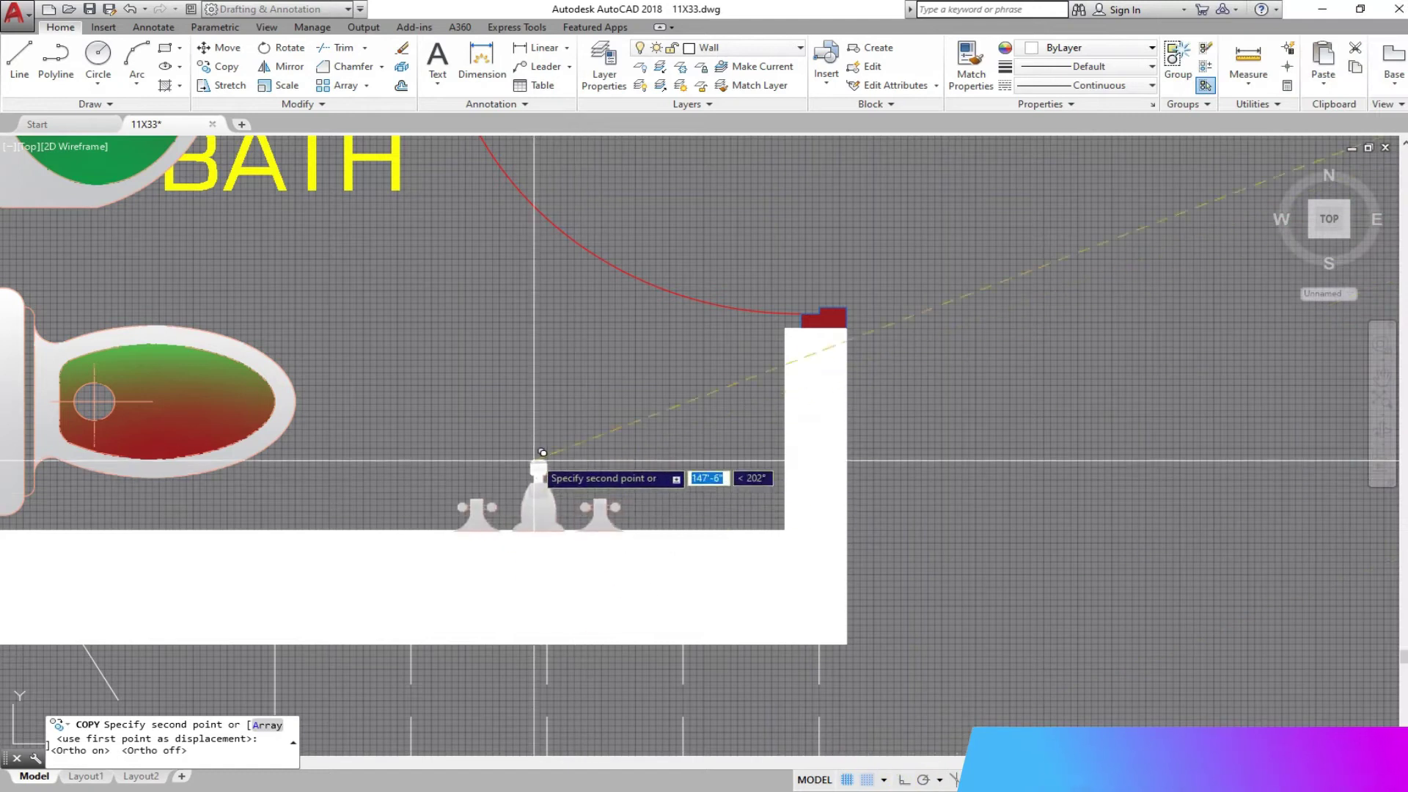
{"action": "left_click", "coordinate": [556, 445]}
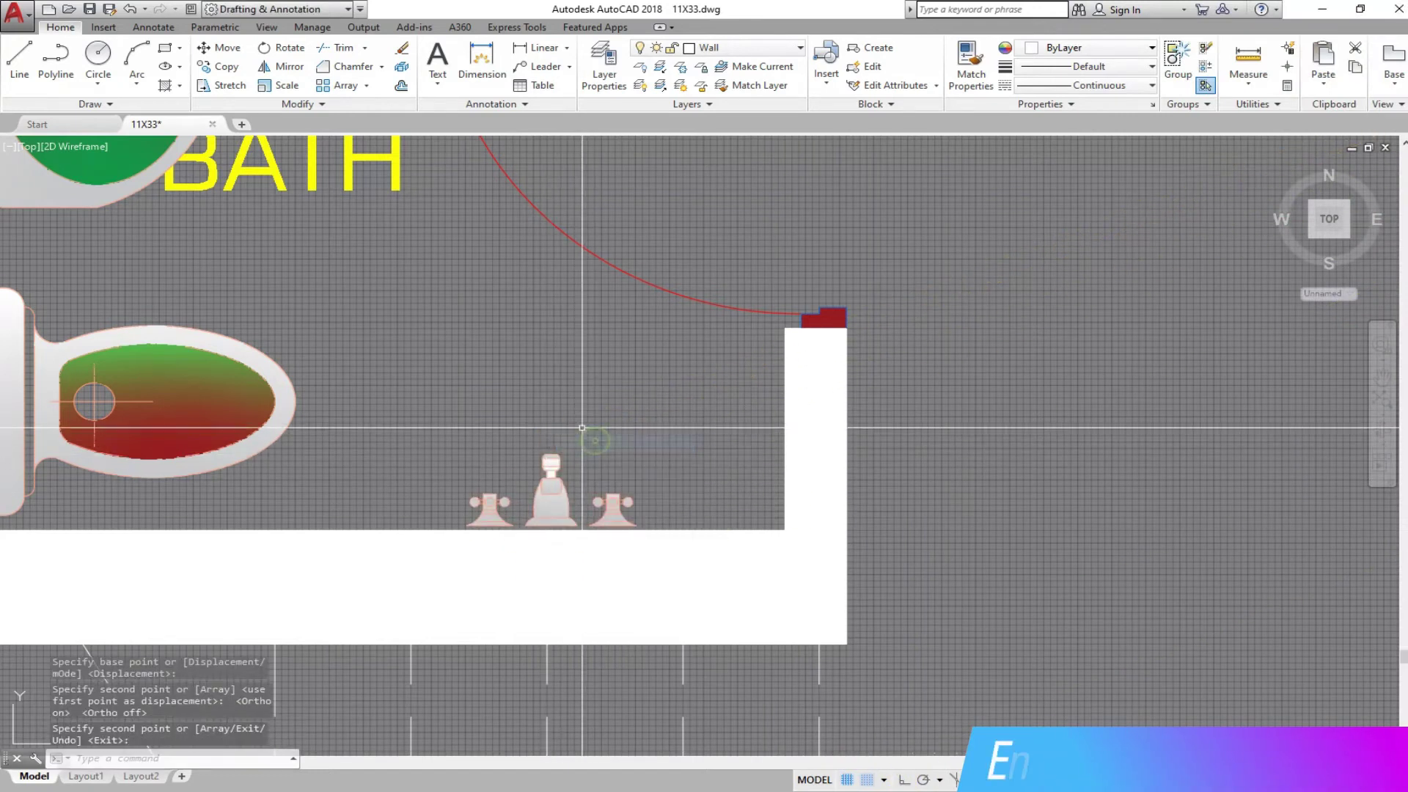
{"action": "middle_click_drag", "start_coordinate": [615, 398], "coordinate": [667, 362]}
Match the toilet's red gradient onto the left tap, centre fixture and right tap.
{"action": "left_click", "coordinate": [972, 66]}
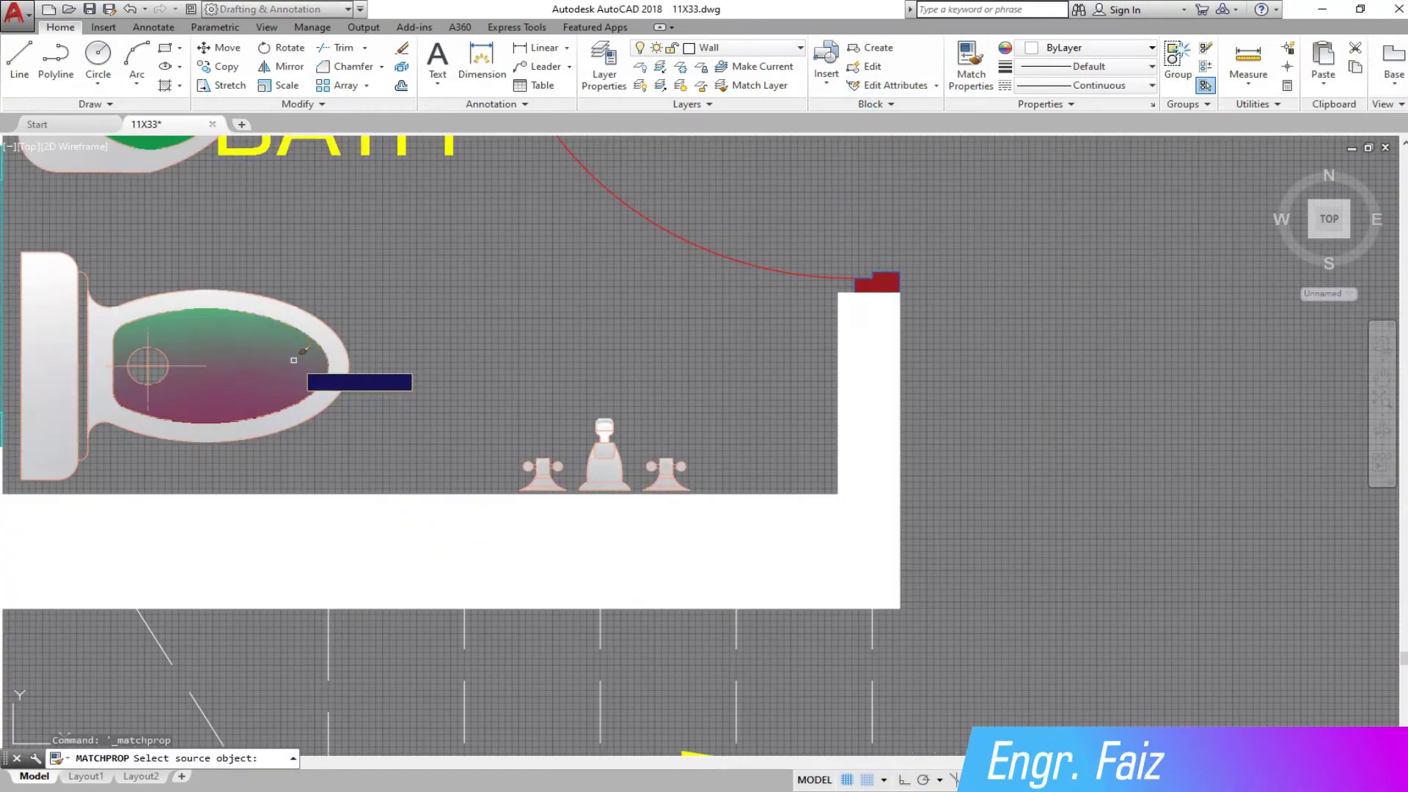
{"action": "left_click", "coordinate": [297, 363]}
{"action": "left_click", "coordinate": [543, 473]}
{"action": "left_click", "coordinate": [604, 469]}
{"action": "scroll", "coordinate": [674, 467], "scroll_direction": "up", "scroll_amount": 4}
{"action": "left_click", "coordinate": [663, 476]}
{"action": "key", "text": "Return"}
{"action": "scroll", "coordinate": [791, 418], "scroll_direction": "down", "scroll_amount": 3}
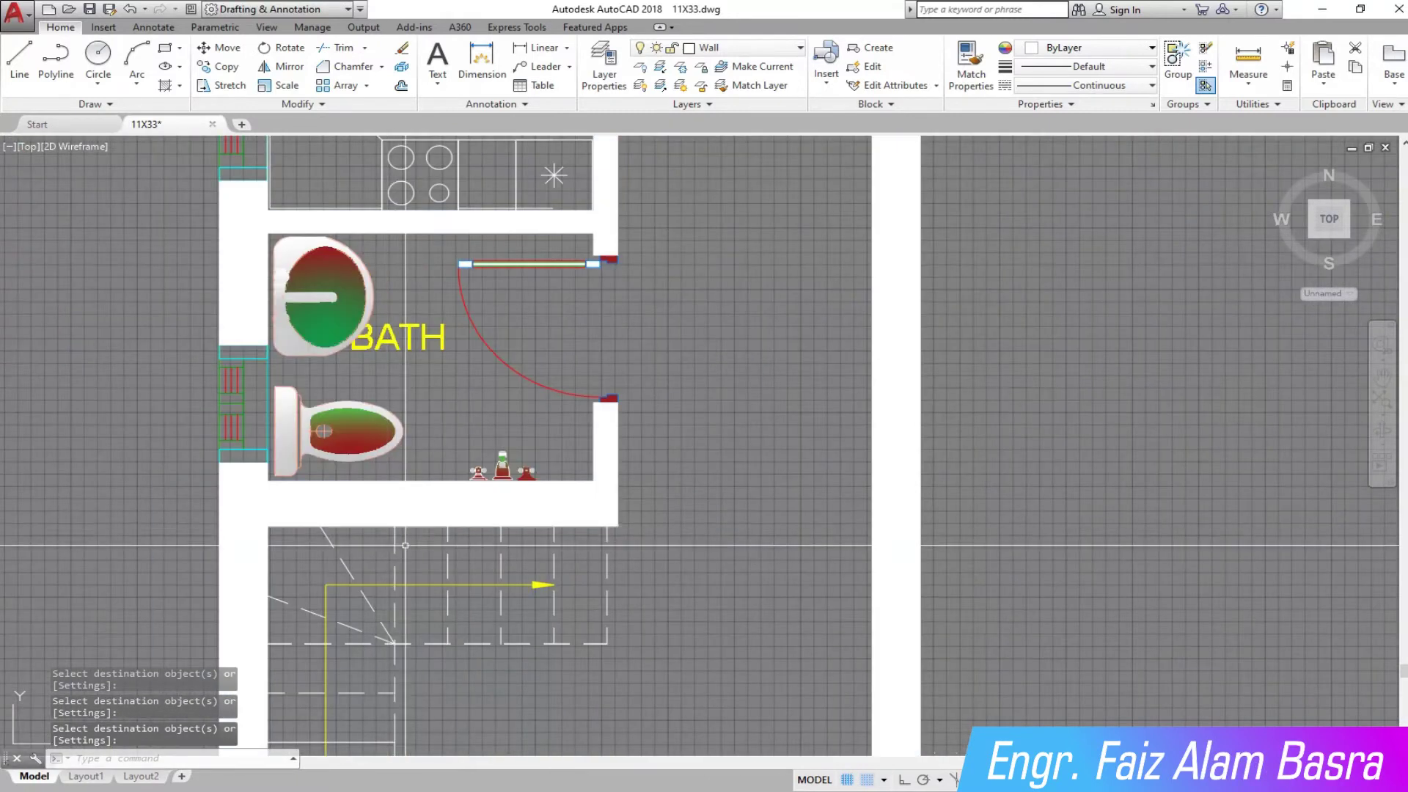
{"action": "scroll", "coordinate": [513, 367], "scroll_direction": "down", "scroll_amount": 3}
{"action": "scroll", "coordinate": [397, 254], "scroll_direction": "up", "scroll_amount": 3}
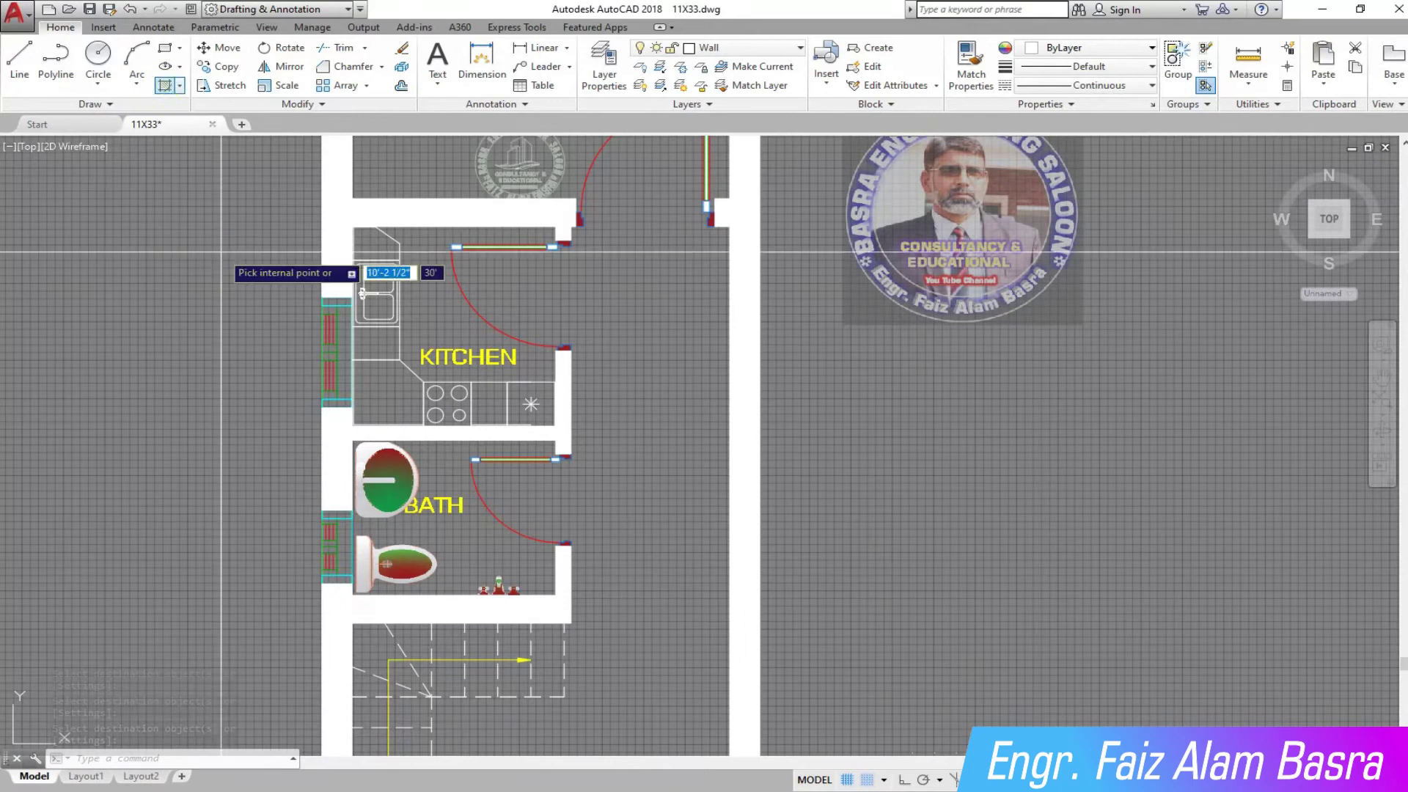
Hatch the three kitchen counter areas.
{"action": "left_click", "coordinate": [375, 243]}
{"action": "left_click", "coordinate": [375, 342]}
{"action": "left_click", "coordinate": [378, 396]}
{"action": "right_click", "coordinate": [496, 402]}
Match the toilet's red gradient onto the kitchen counter fill.
{"action": "left_click", "coordinate": [529, 411]}
{"action": "left_click", "coordinate": [971, 66]}
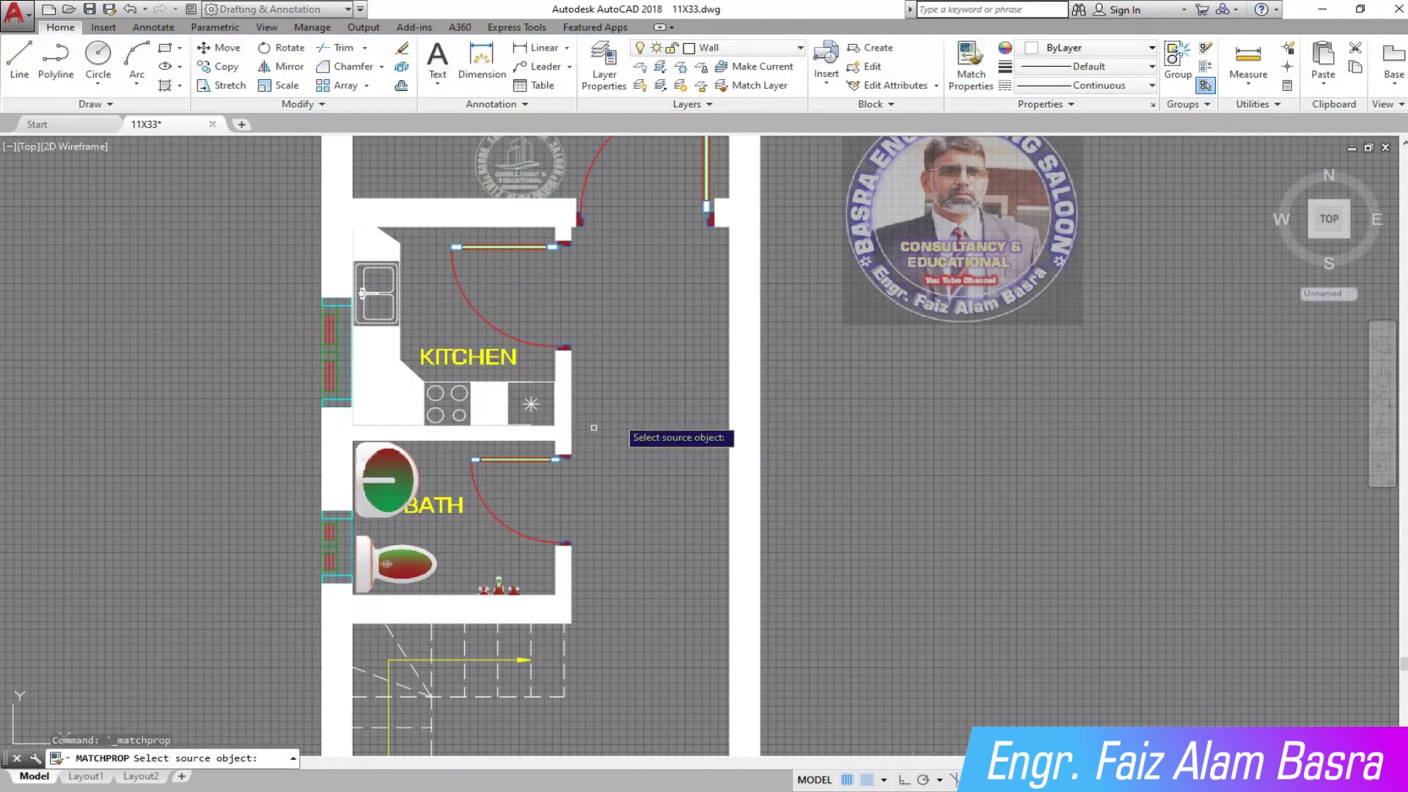
{"action": "left_click", "coordinate": [408, 551]}
{"action": "left_click", "coordinate": [403, 408]}
{"action": "right_click", "coordinate": [189, 389]}
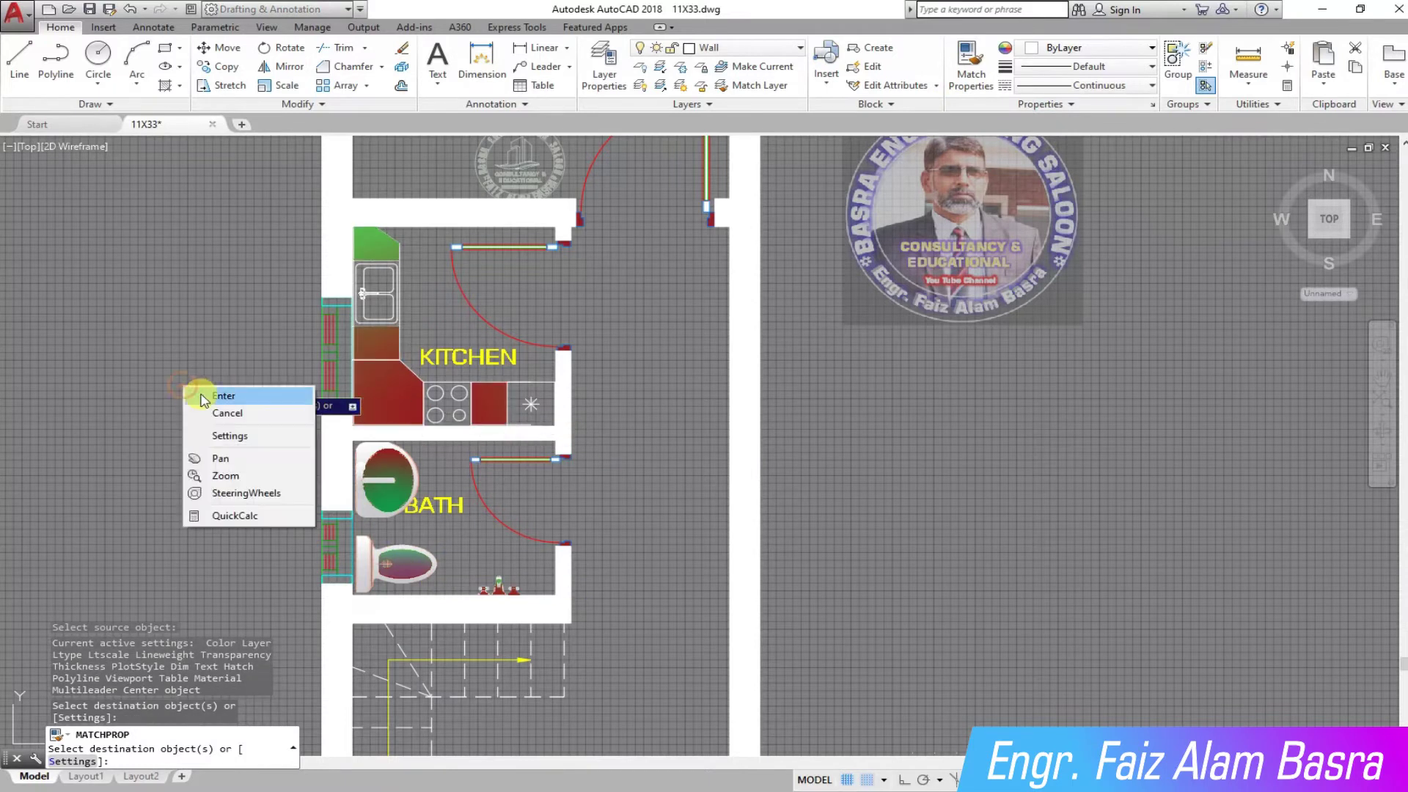
{"action": "left_click", "coordinate": [212, 396]}
Try cylindrical, GR_SPHER and GR_CURVED gradients on the counter, settling on GR_INVSPH.
{"action": "left_click_drag", "start_coordinate": [513, 433], "coordinate": [325, 310]}
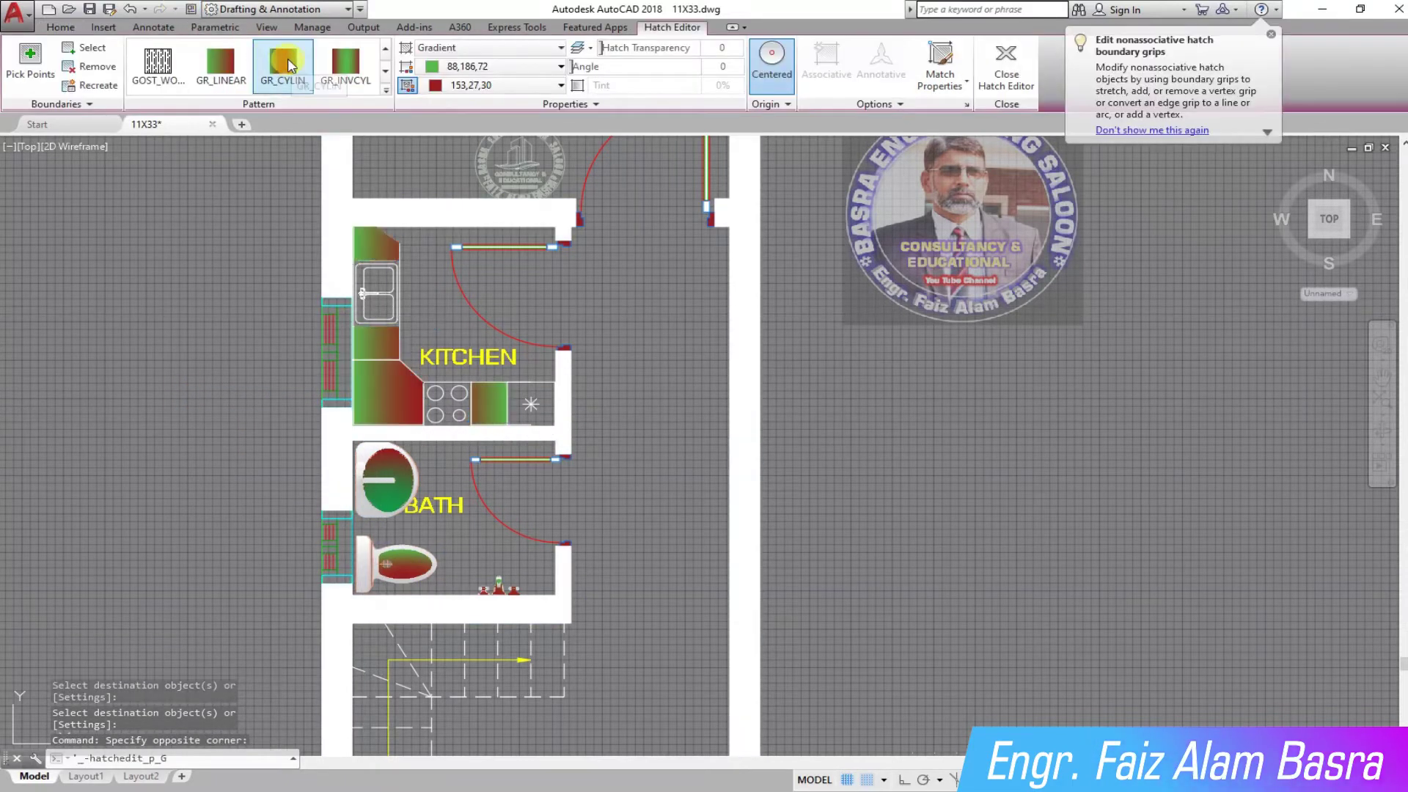
{"action": "left_click", "coordinate": [345, 60]}
{"action": "scroll", "coordinate": [345, 60], "scroll_direction": "down", "scroll_amount": 1}
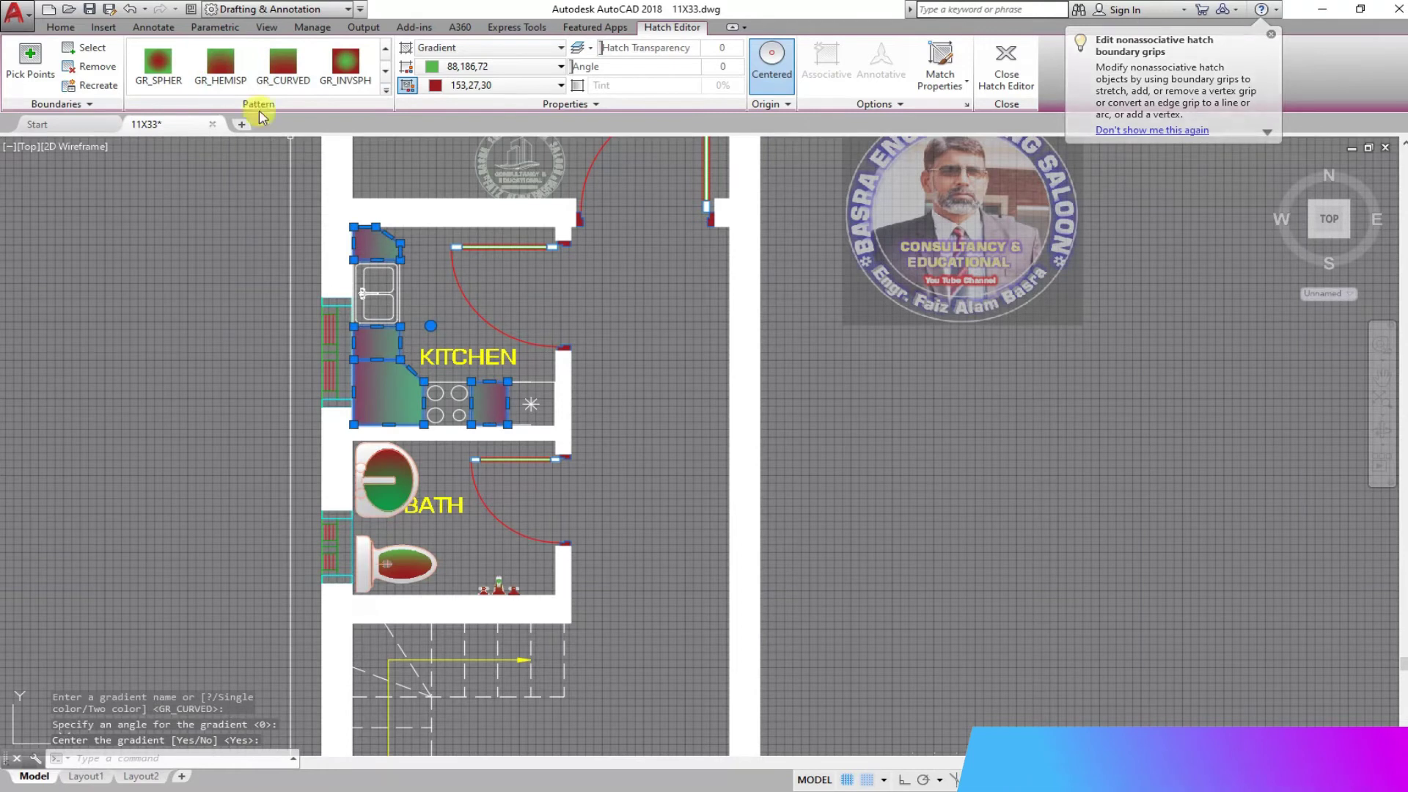
{"action": "left_click", "coordinate": [162, 60]}
{"action": "left_click", "coordinate": [283, 62]}
{"action": "left_click", "coordinate": [348, 65]}
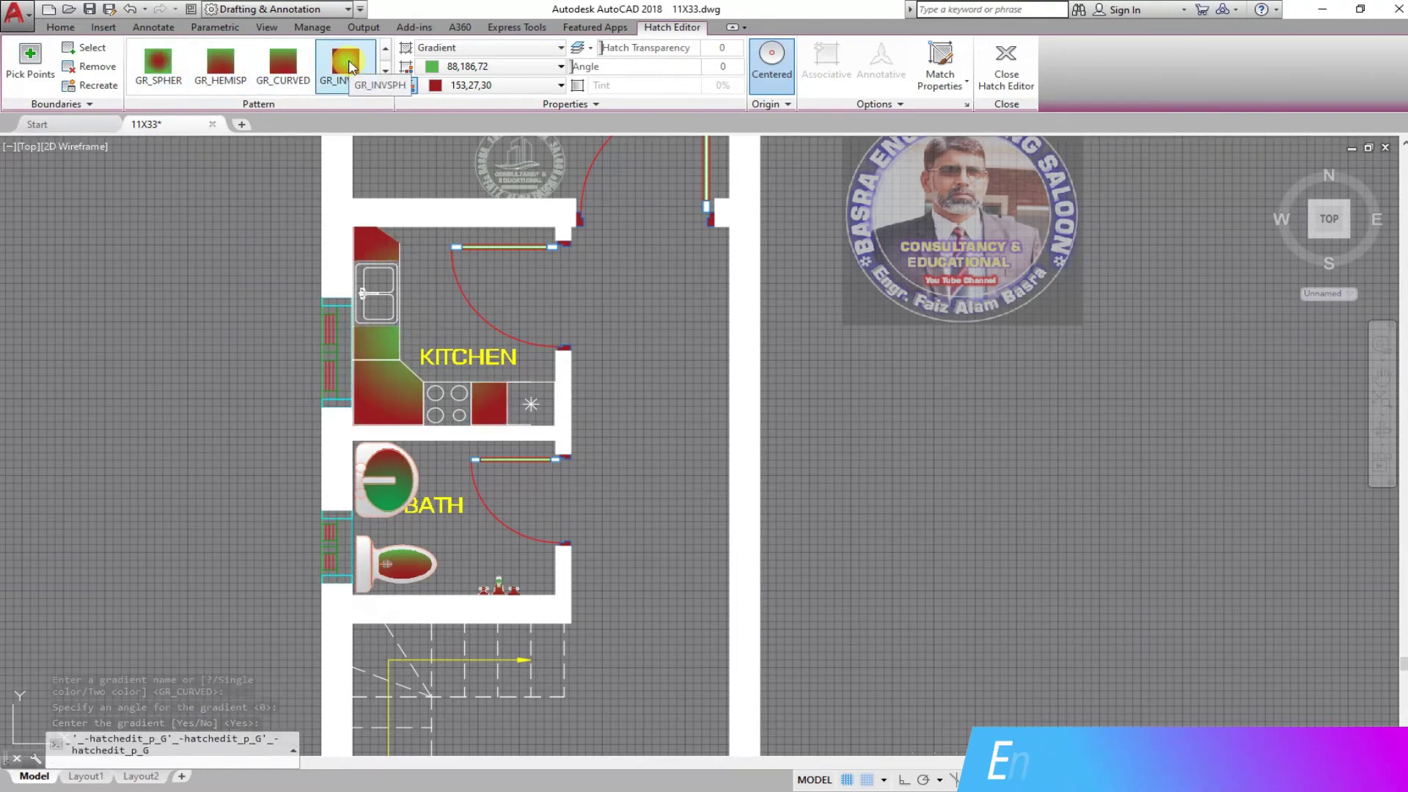
{"action": "key", "text": "Escape"}
{"action": "middle_click_drag", "start_coordinate": [226, 351], "coordinate": [182, 340]}
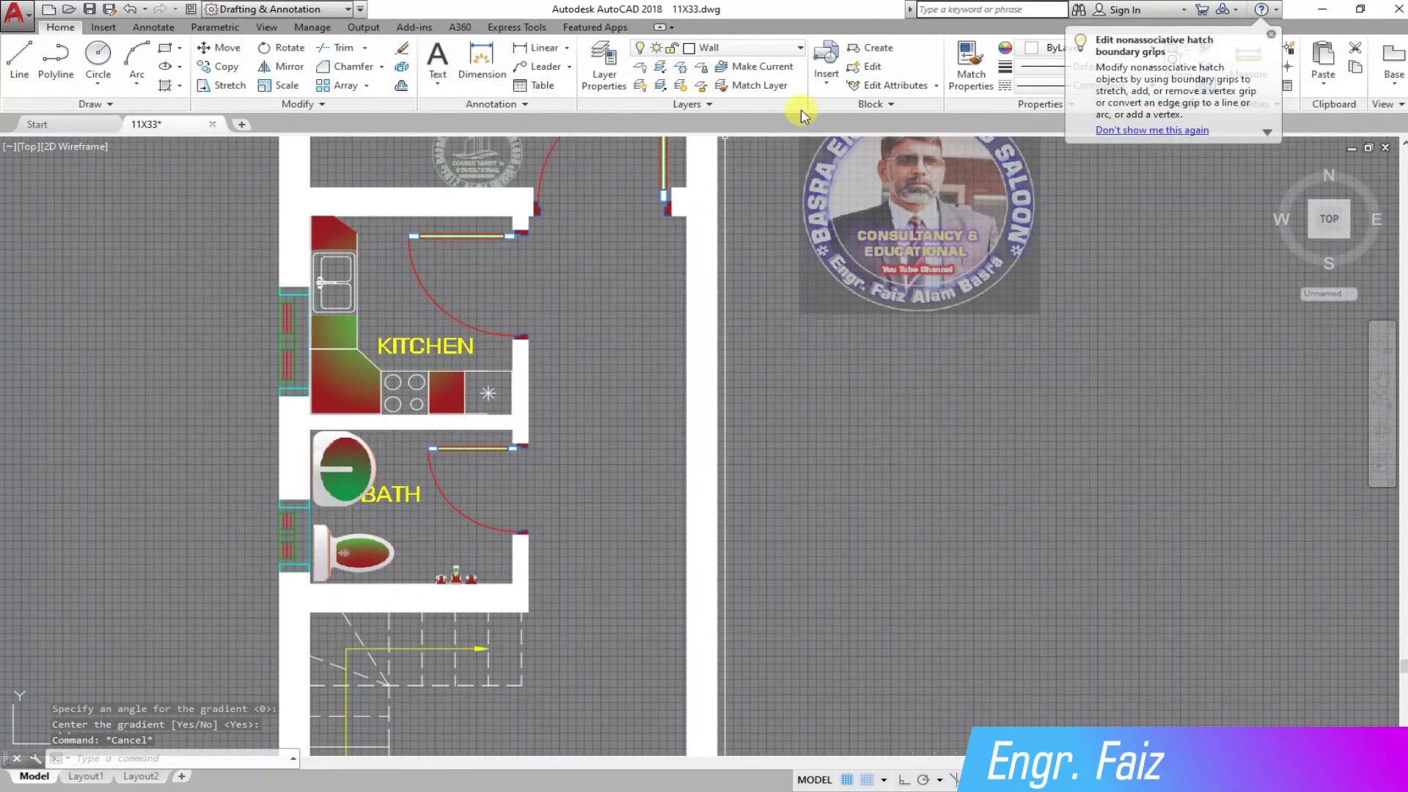
{"action": "scroll", "coordinate": [341, 311], "scroll_direction": "down", "scroll_amount": 2}
{"action": "scroll", "coordinate": [404, 268], "scroll_direction": "up", "scroll_amount": 3}
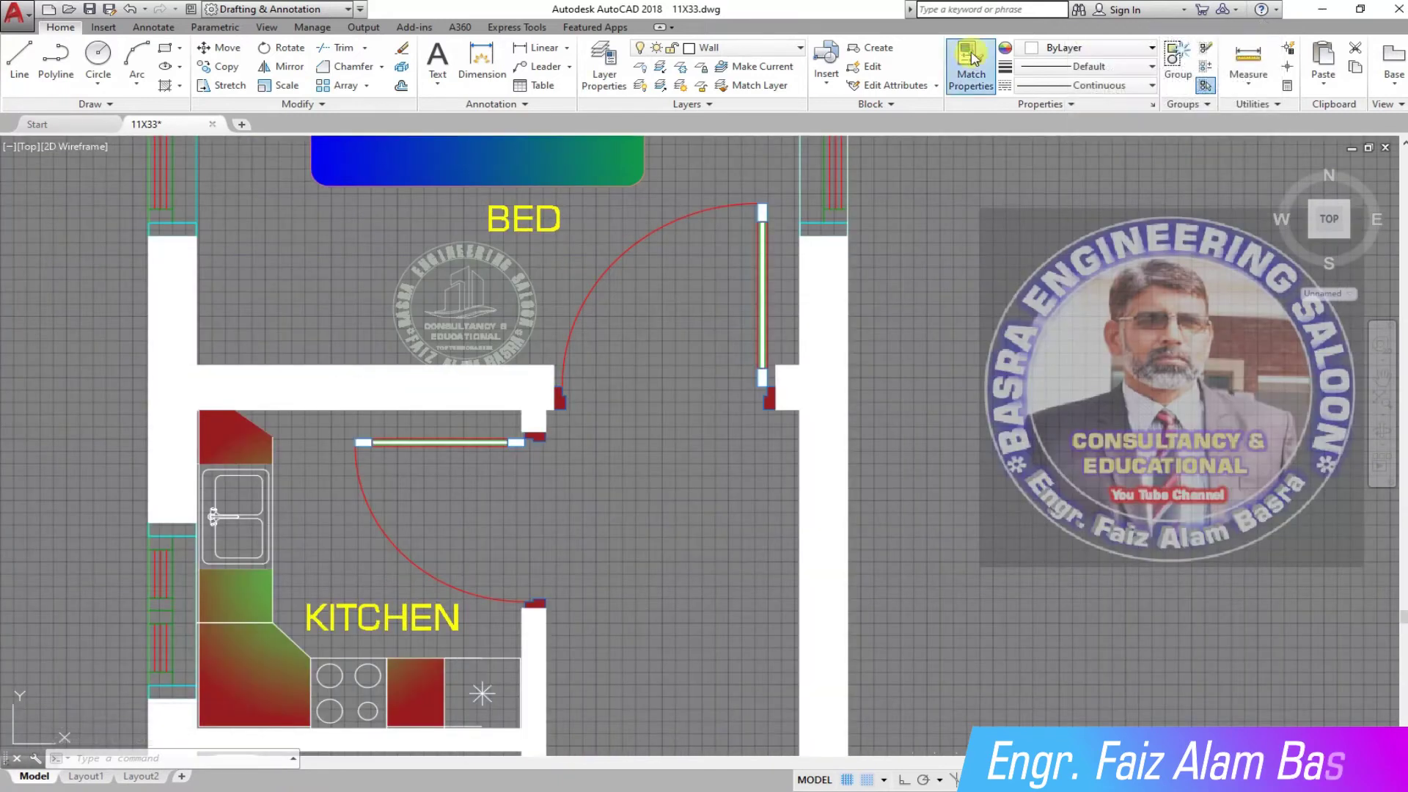
Match the kitchen gradient onto the kitchen counter hatches.
{"action": "left_click", "coordinate": [972, 70]}
{"action": "scroll", "coordinate": [347, 183], "scroll_direction": "up", "scroll_amount": 2}
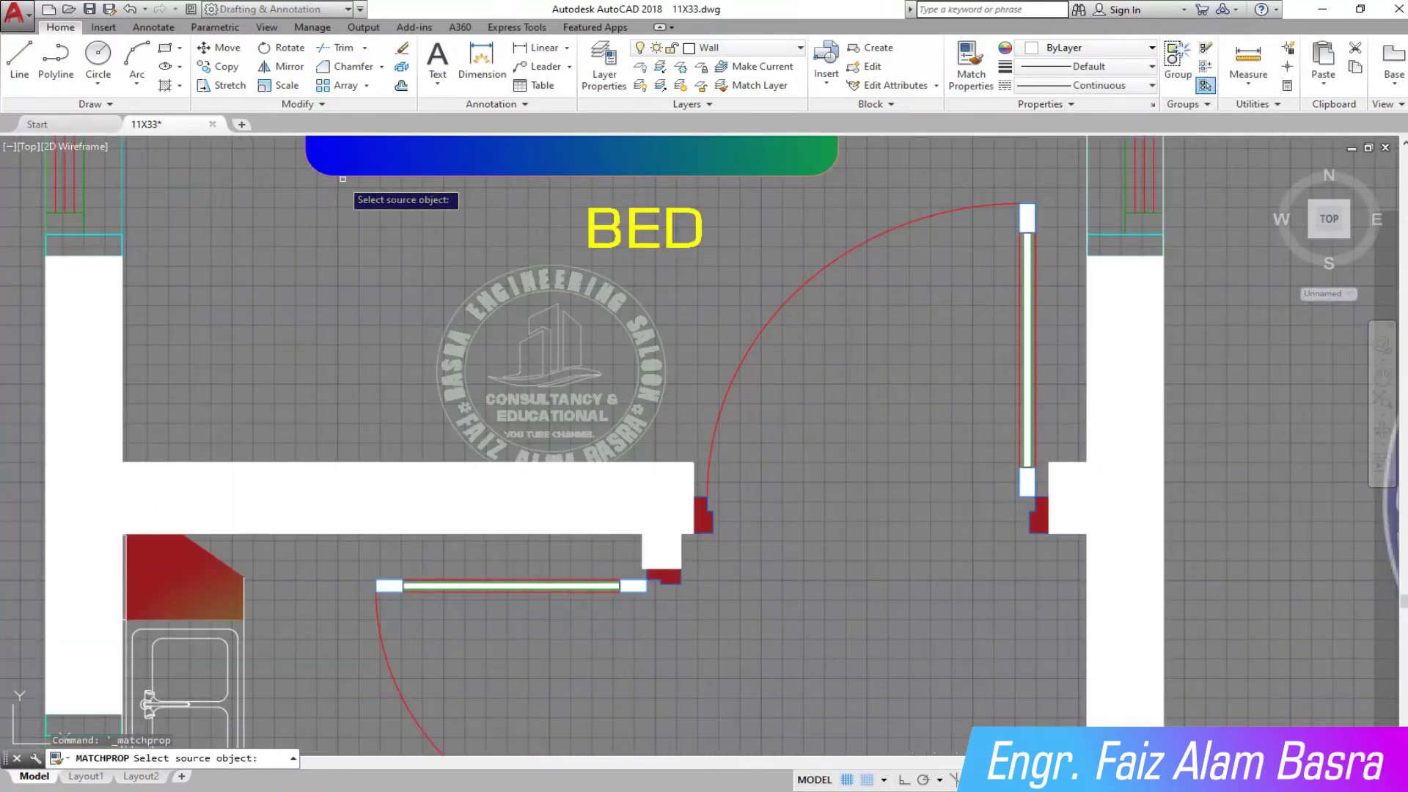
{"action": "left_click", "coordinate": [338, 171]}
{"action": "scroll", "coordinate": [280, 238], "scroll_direction": "down", "scroll_amount": 5}
{"action": "scroll", "coordinate": [262, 414], "scroll_direction": "up", "scroll_amount": 7}
{"action": "left_click", "coordinate": [316, 453]}
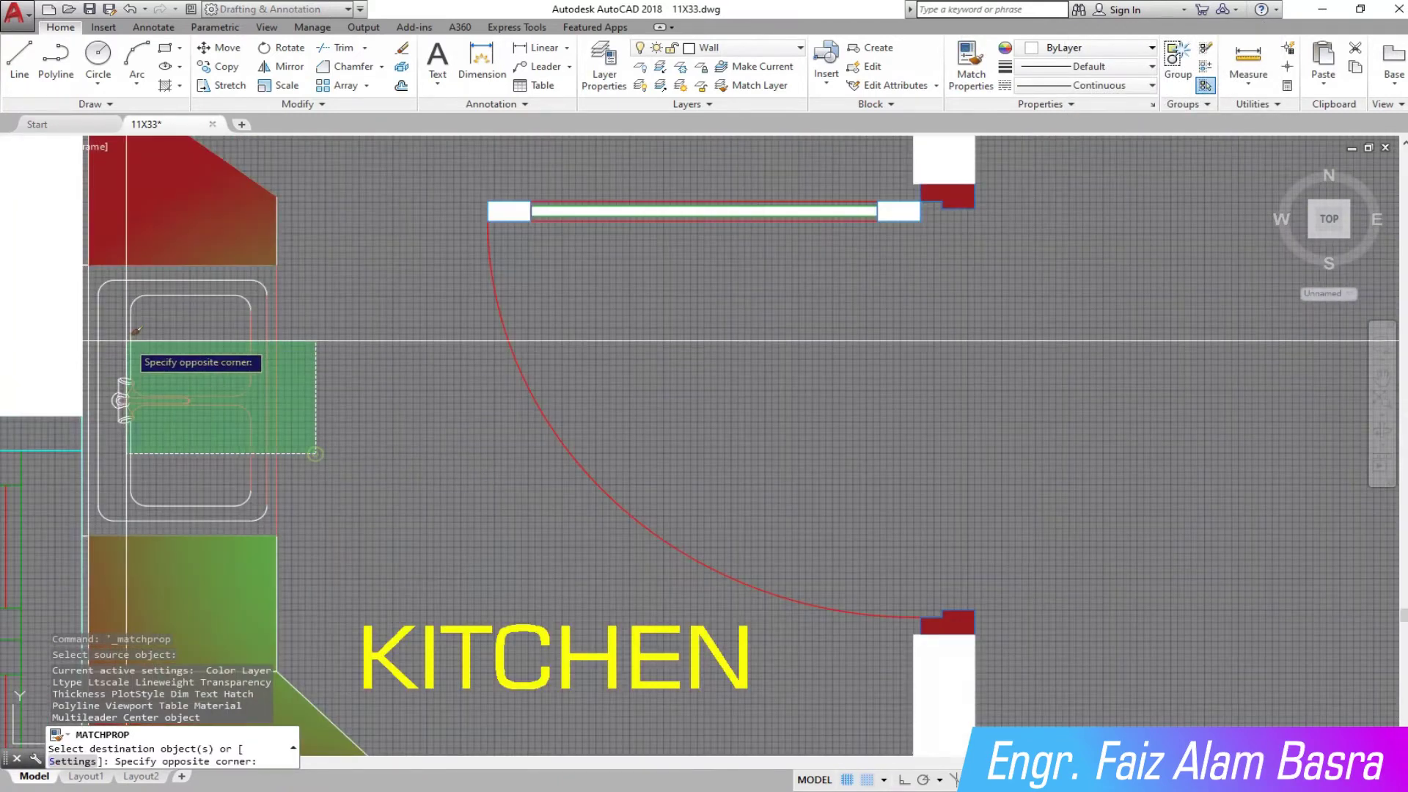
{"action": "left_click", "coordinate": [341, 300]}
{"action": "scroll", "coordinate": [341, 301], "scroll_direction": "down", "scroll_amount": 2}
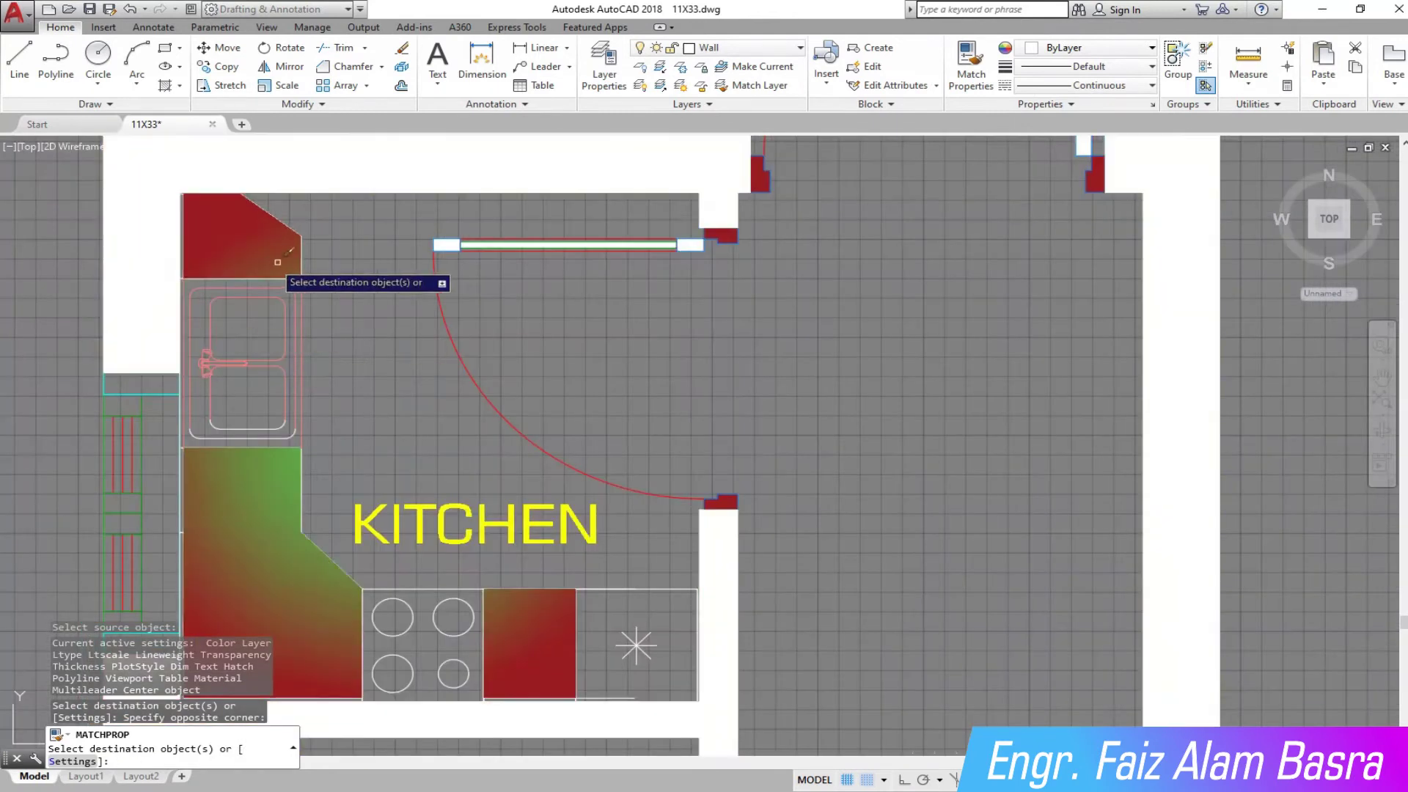
{"action": "left_click", "coordinate": [311, 218]}
{"action": "left_click", "coordinate": [256, 432]}
{"action": "left_click", "coordinate": [328, 540]}
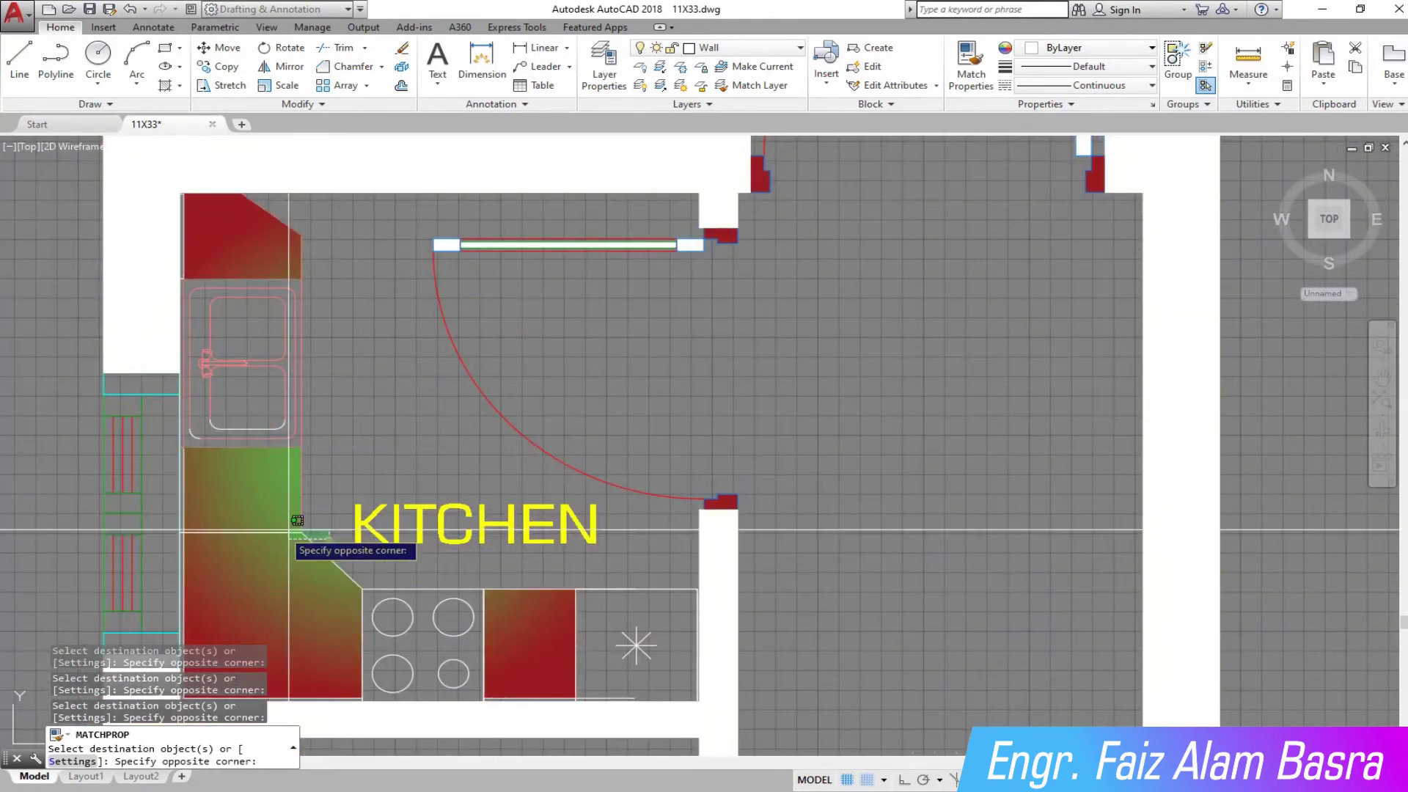
Give the hob circles the same matched red-green gradient.
{"action": "middle_click_drag", "start_coordinate": [484, 628], "coordinate": [468, 487]}
{"action": "left_click", "coordinate": [329, 427]}
{"action": "left_click", "coordinate": [387, 484]}
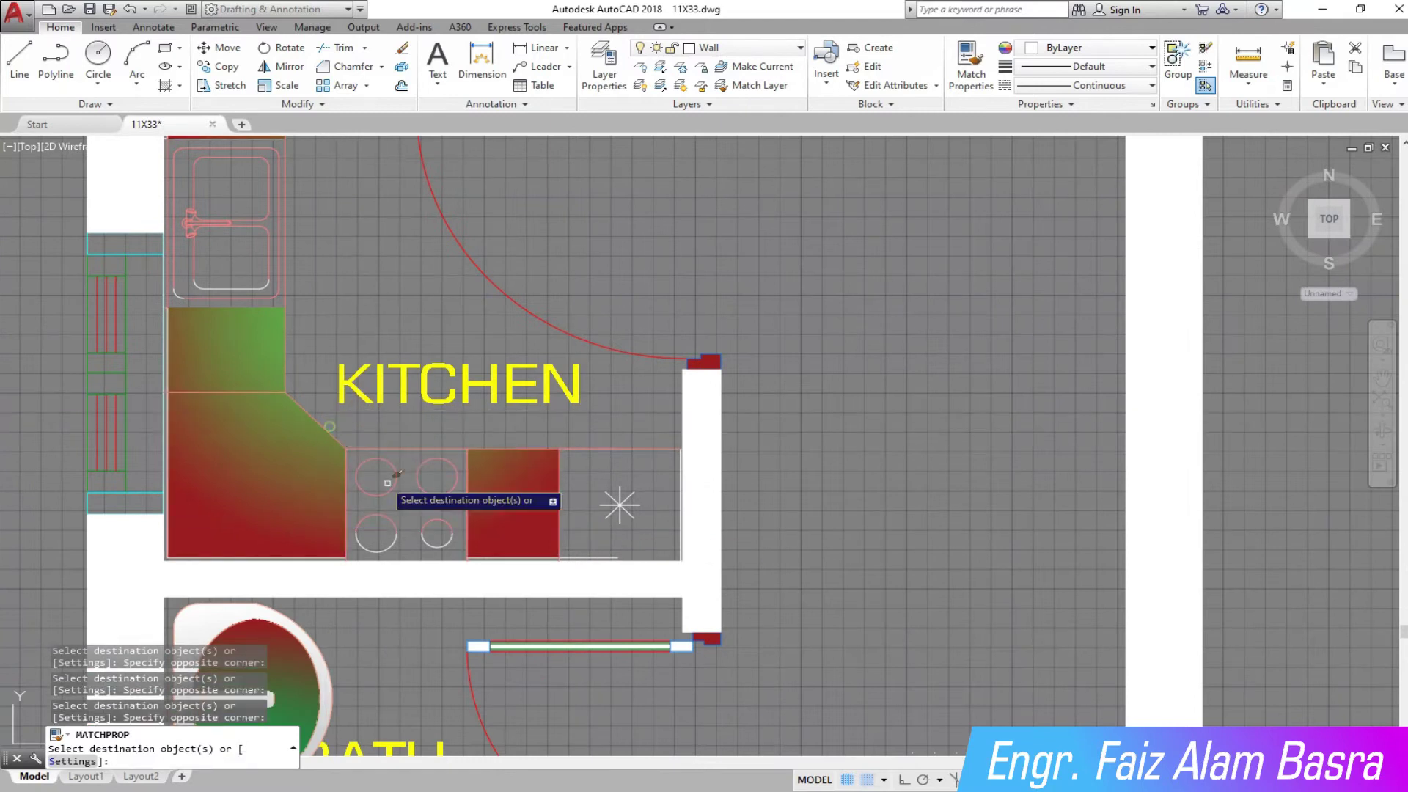
{"action": "left_click", "coordinate": [21, 522]}
{"action": "left_click", "coordinate": [648, 616]}
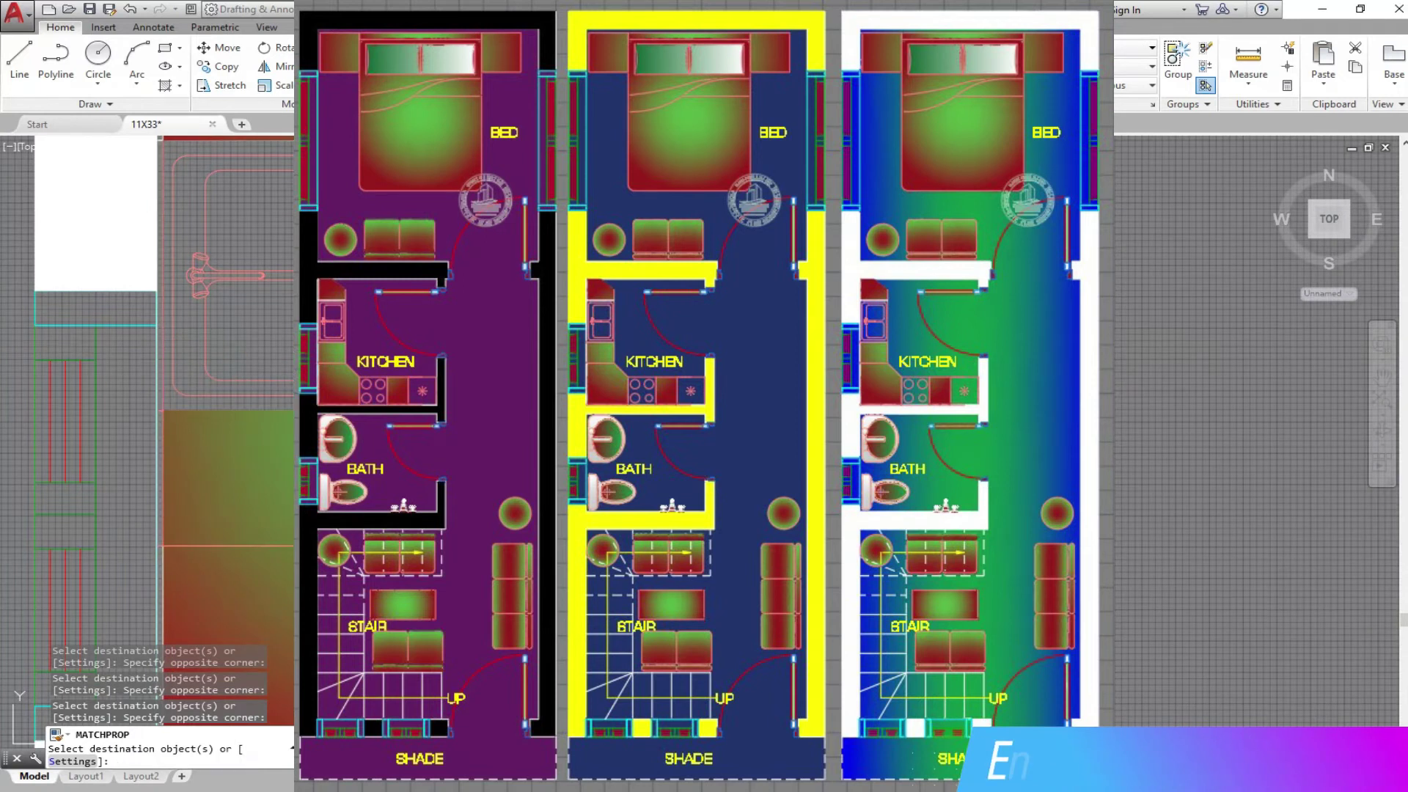
Apply the kitchen gradient to the bed and headboard band, replacing the blue-green fill.
{"action": "scroll", "coordinate": [389, 360], "scroll_direction": "down", "scroll_amount": 2}
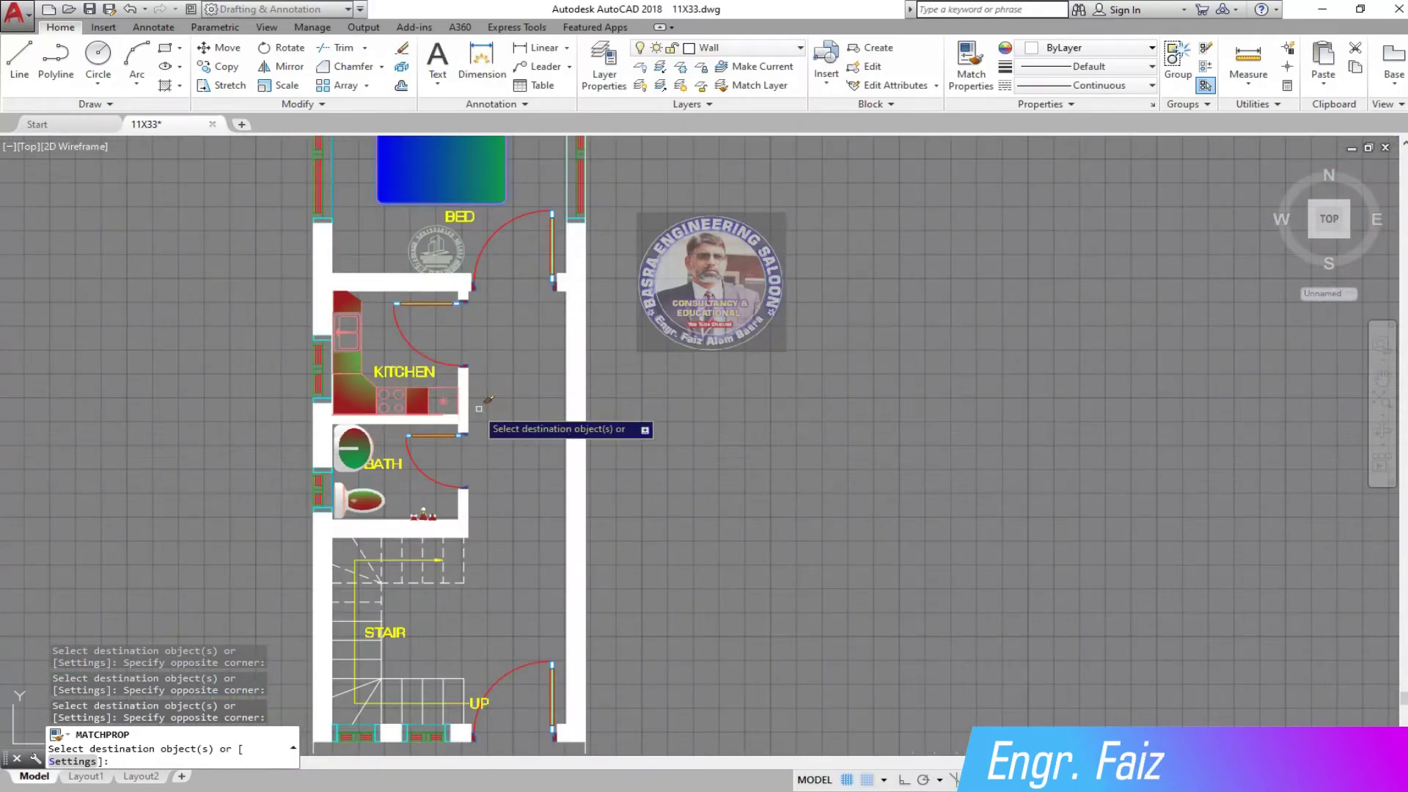
{"action": "scroll", "coordinate": [441, 244], "scroll_direction": "up", "scroll_amount": 2}
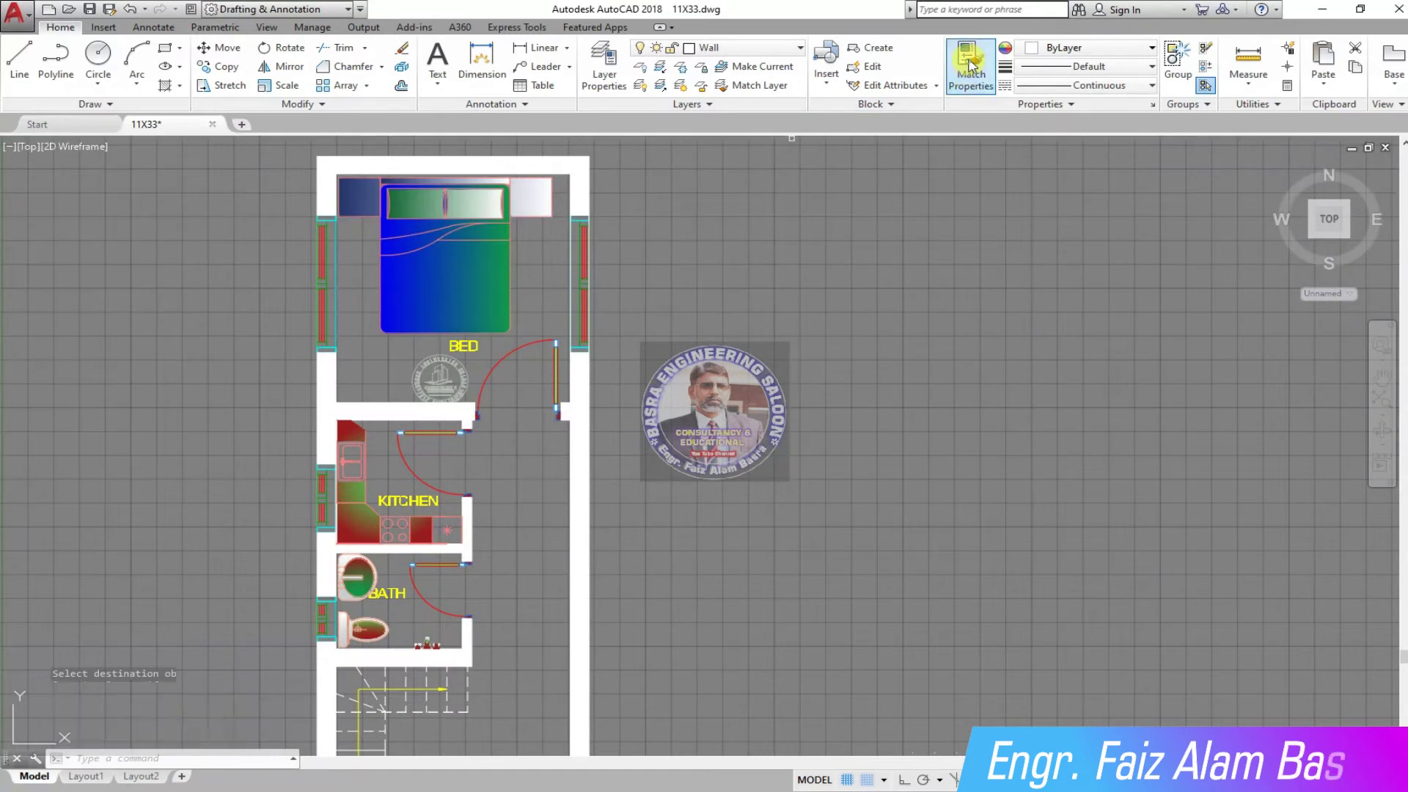
{"action": "left_click", "coordinate": [451, 271]}
{"action": "right_click", "coordinate": [757, 265]}
{"action": "left_click", "coordinate": [793, 276]}
{"action": "scroll", "coordinate": [442, 168], "scroll_direction": "up", "scroll_amount": 5}
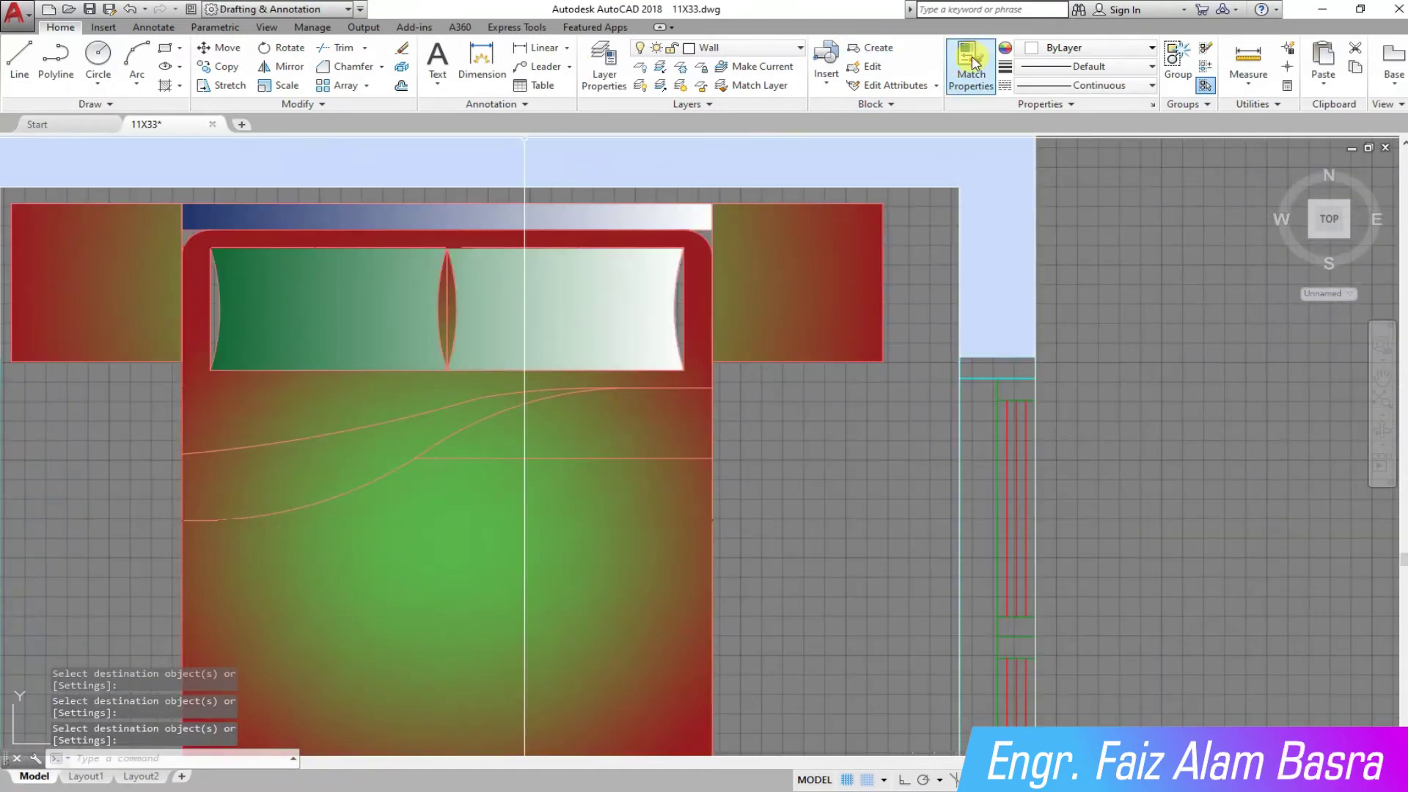
{"action": "left_click", "coordinate": [701, 220]}
{"action": "scroll", "coordinate": [666, 277], "scroll_direction": "down", "scroll_amount": 3}
{"action": "key", "text": "Escape"}
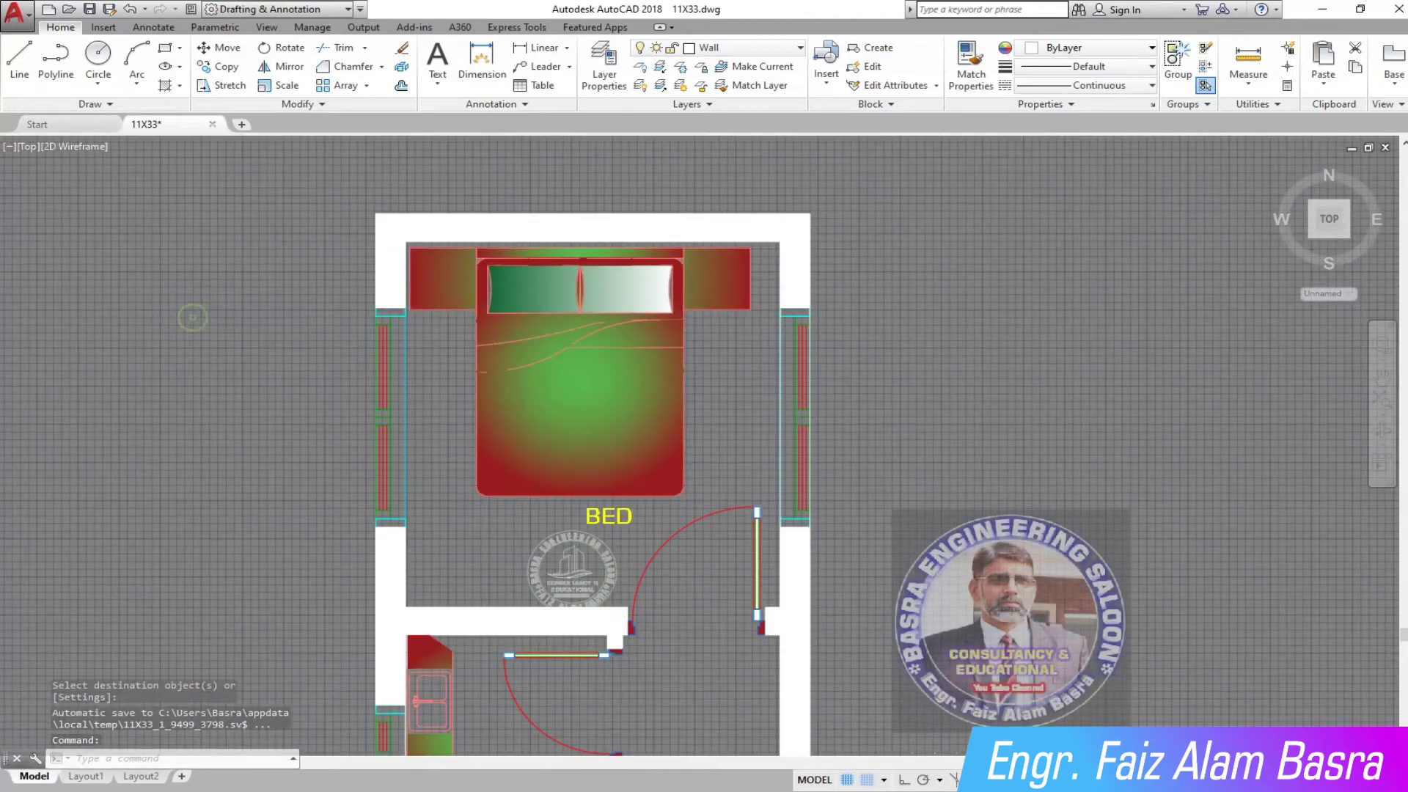
{"action": "scroll", "coordinate": [193, 318], "scroll_direction": "down", "scroll_amount": 5}
Select the library sofa with its two round end tables for copying.
{"action": "scroll", "coordinate": [218, 236], "scroll_direction": "up", "scroll_amount": 3}
{"action": "scroll", "coordinate": [215, 238], "scroll_direction": "down", "scroll_amount": 4}
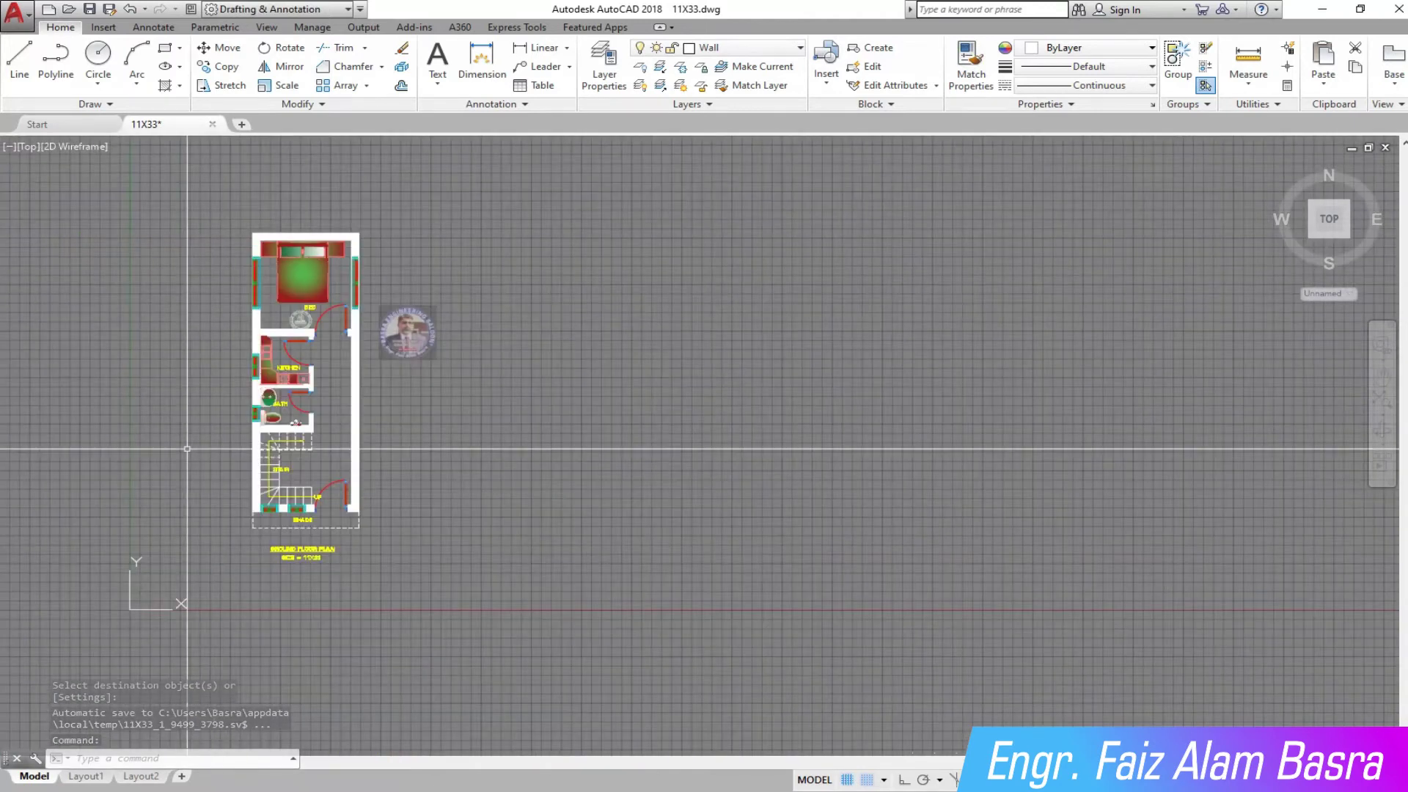
{"action": "scroll", "coordinate": [193, 444], "scroll_direction": "up", "scroll_amount": 2}
{"action": "scroll", "coordinate": [225, 566], "scroll_direction": "up", "scroll_amount": 4}
{"action": "scroll", "coordinate": [185, 469], "scroll_direction": "down", "scroll_amount": 2}
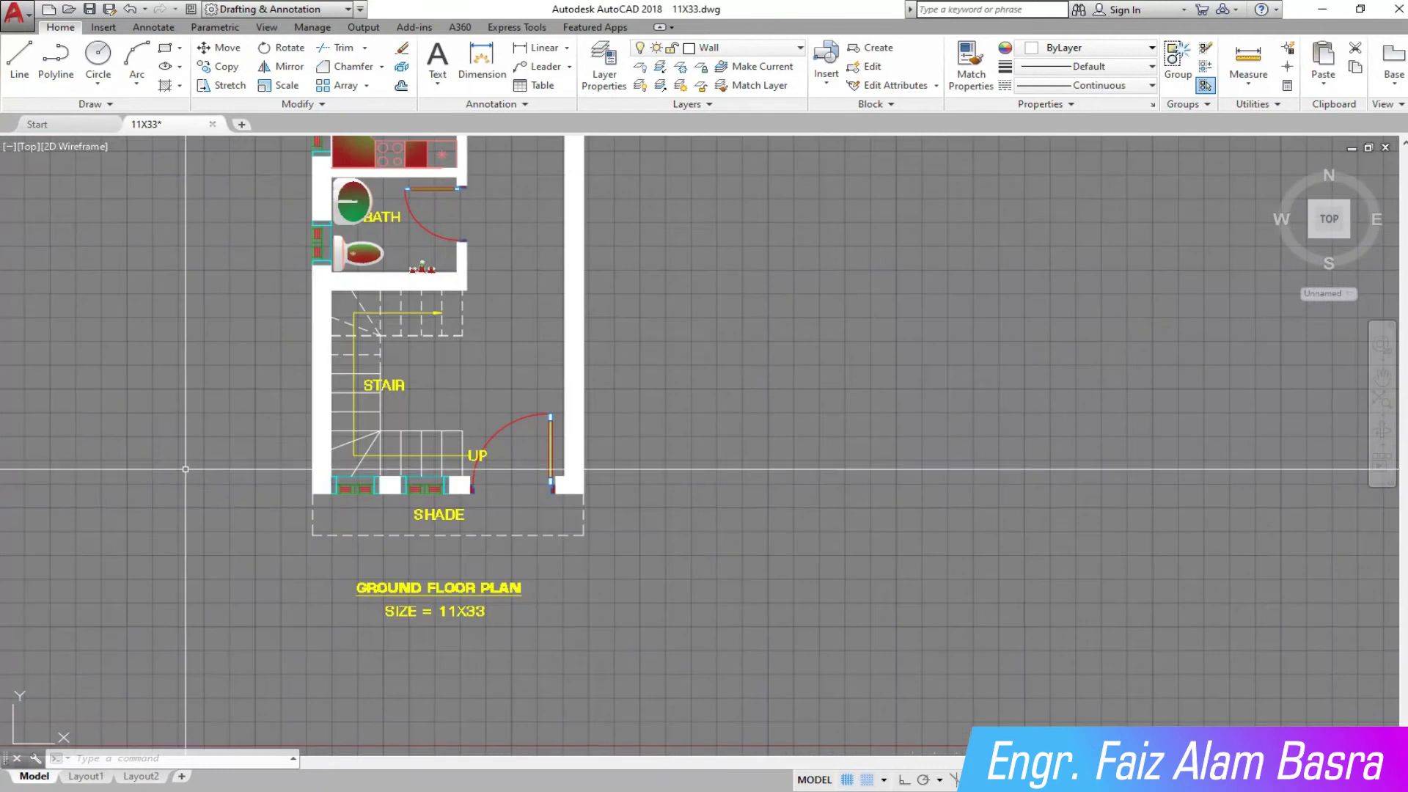
{"action": "scroll", "coordinate": [206, 445], "scroll_direction": "down", "scroll_amount": 5}
{"action": "left_click", "coordinate": [237, 68]}
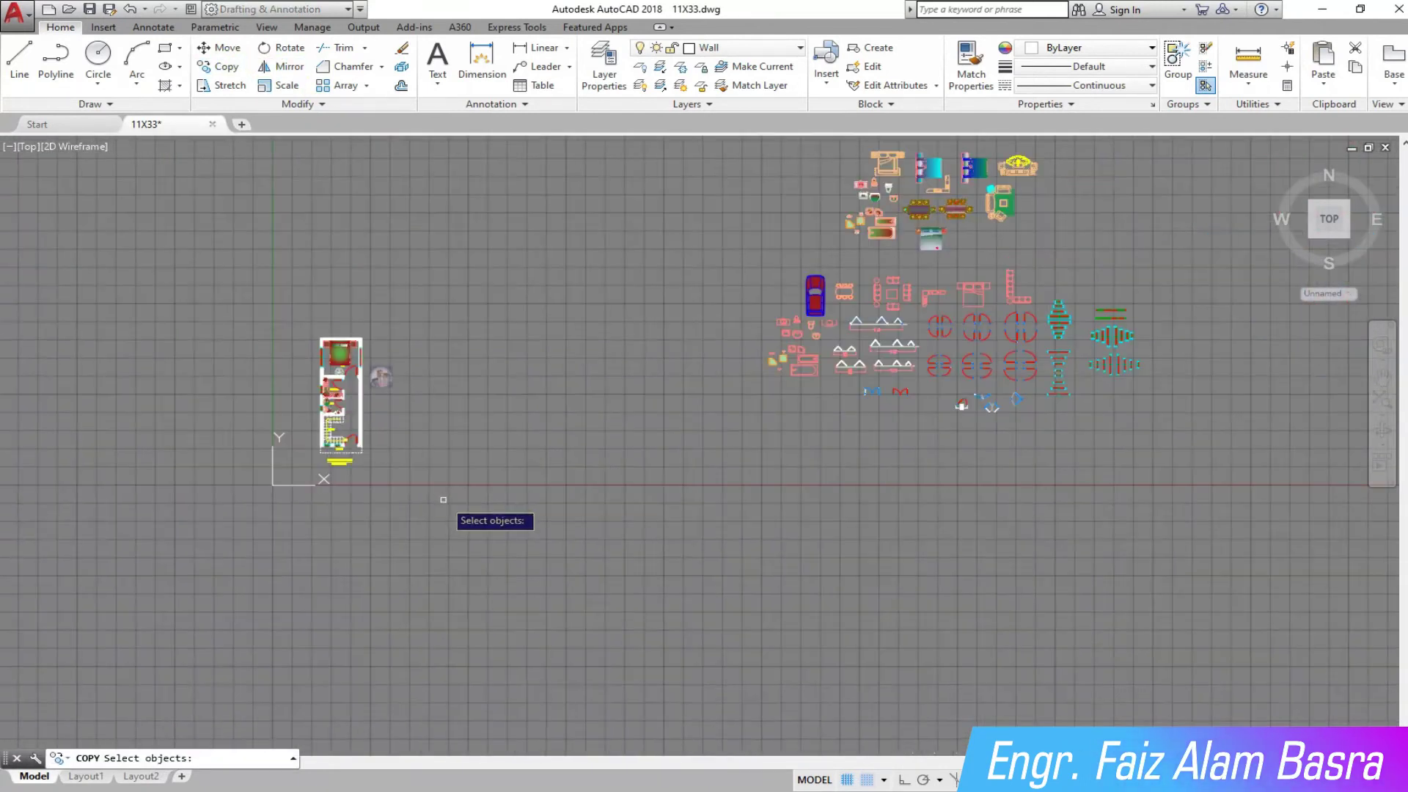
{"action": "scroll", "coordinate": [938, 325], "scroll_direction": "up", "scroll_amount": 3}
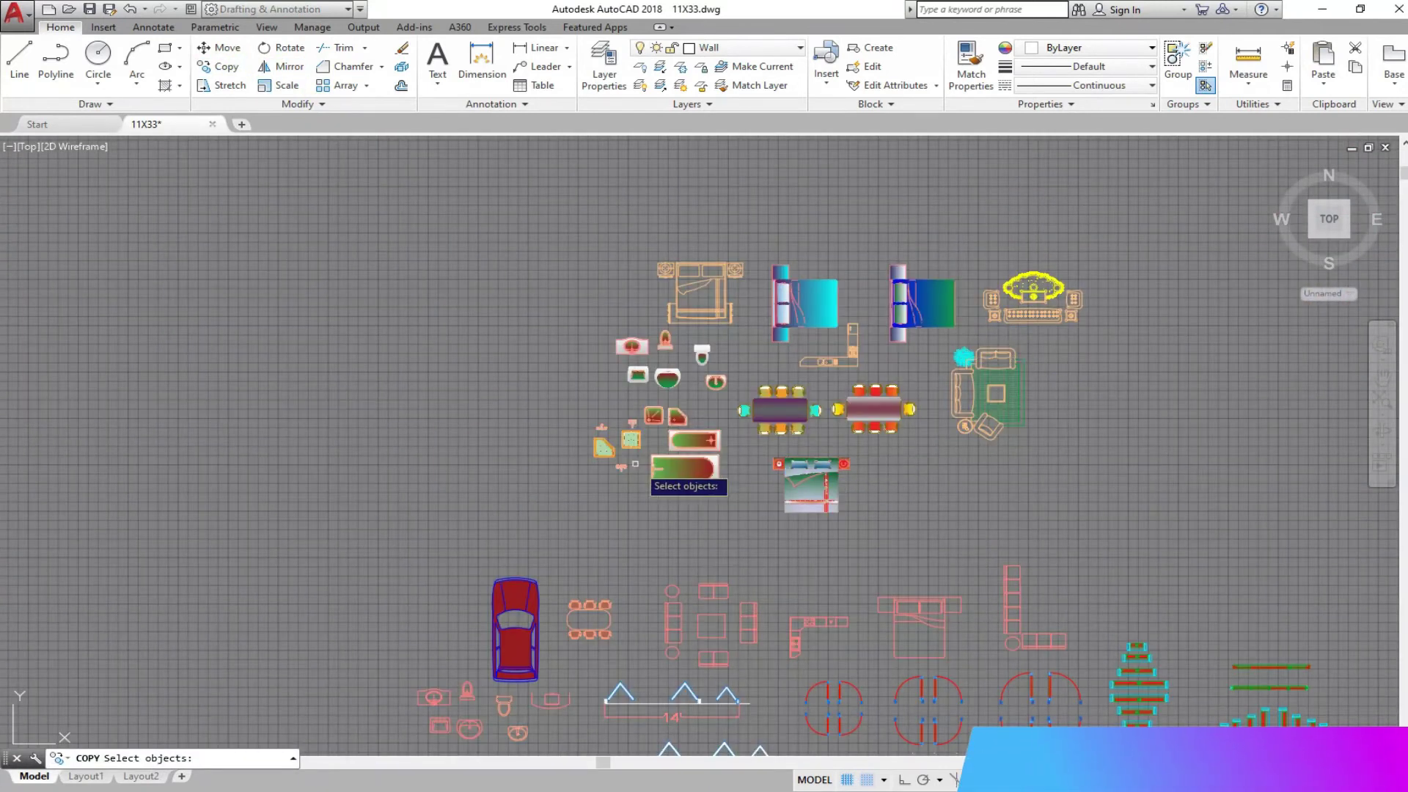
{"action": "scroll", "coordinate": [636, 464], "scroll_direction": "up", "scroll_amount": 1}
{"action": "scroll", "coordinate": [664, 400], "scroll_direction": "up", "scroll_amount": 3}
{"action": "scroll", "coordinate": [710, 320], "scroll_direction": "down", "scroll_amount": 8}
{"action": "scroll", "coordinate": [673, 504], "scroll_direction": "up", "scroll_amount": 5}
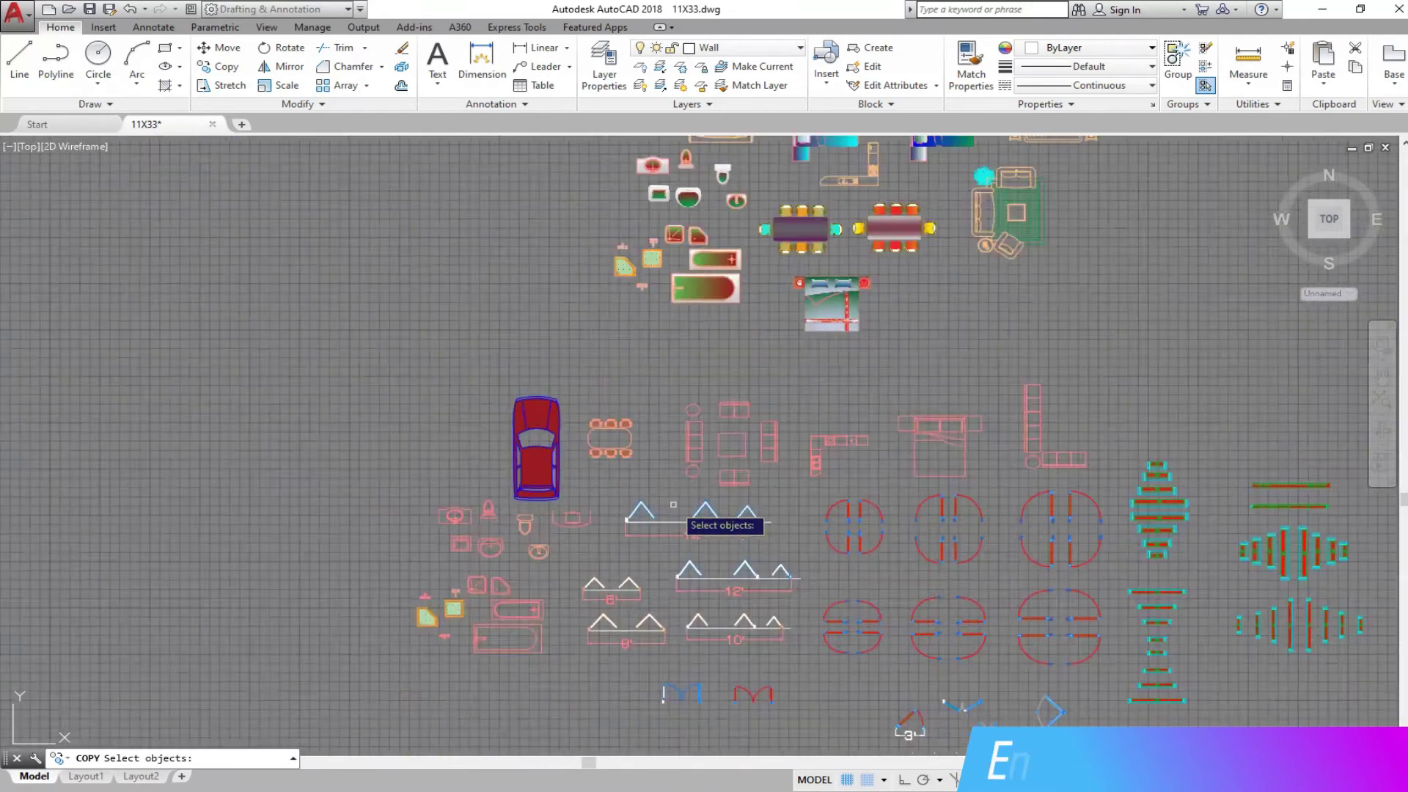
{"action": "scroll", "coordinate": [673, 505], "scroll_direction": "up", "scroll_amount": 2}
{"action": "left_click", "coordinate": [771, 519]}
{"action": "left_click", "coordinate": [654, 267]}
{"action": "key", "text": "Return"}
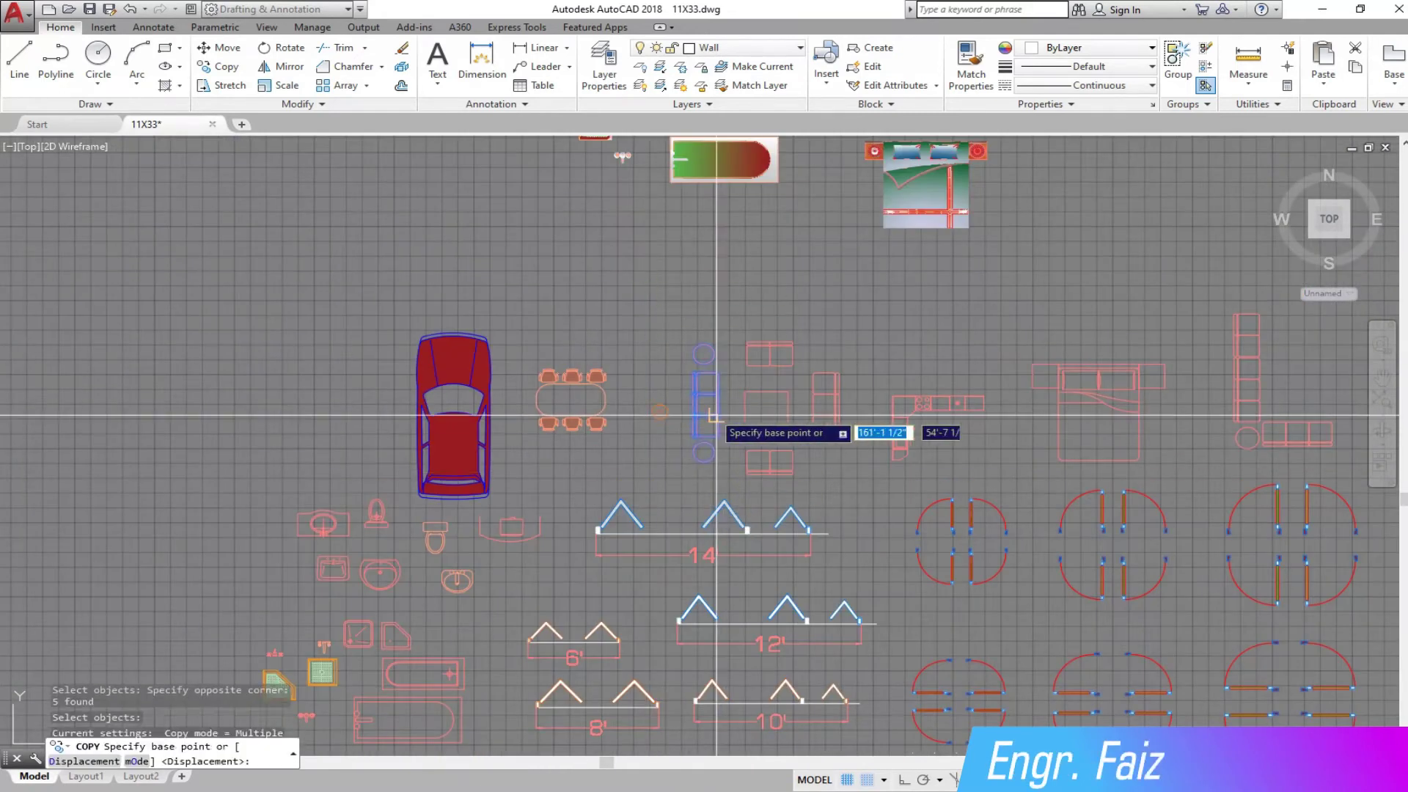
Place the sofa set copy just right of the floor plan.
{"action": "left_click", "coordinate": [692, 426]}
{"action": "scroll", "coordinate": [464, 404], "scroll_direction": "down", "scroll_amount": 5}
{"action": "scroll", "coordinate": [370, 469], "scroll_direction": "up", "scroll_amount": 4}
{"action": "left_click", "coordinate": [308, 499]}
{"action": "right_click", "coordinate": [308, 503]}
{"action": "left_click", "coordinate": [352, 540]}
{"action": "scroll", "coordinate": [228, 564], "scroll_direction": "up", "scroll_amount": 4}
Begin mirroring the five copied sofa pieces about an axis through the sofa's middle.
{"action": "left_click", "coordinate": [281, 66]}
{"action": "left_click", "coordinate": [455, 466]}
{"action": "left_click", "coordinate": [376, 298]}
{"action": "key", "text": "Return"}
{"action": "left_click", "coordinate": [421, 380]}
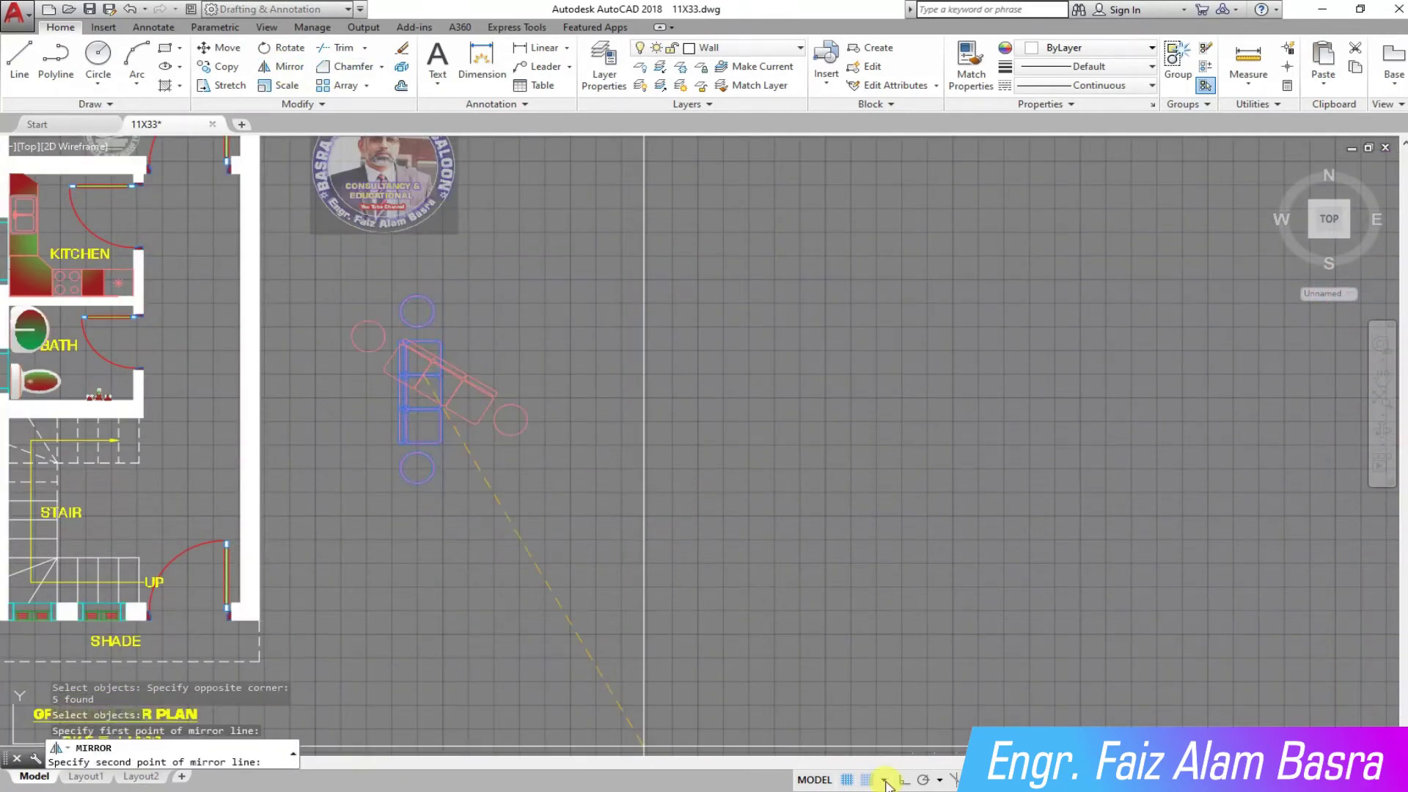
Mirror the sofa set, then mirror it again erasing the source so only the flipped set remains.
{"action": "left_click", "coordinate": [479, 587]}
{"action": "type", "text": "n"}
{"action": "key", "text": "Return"}
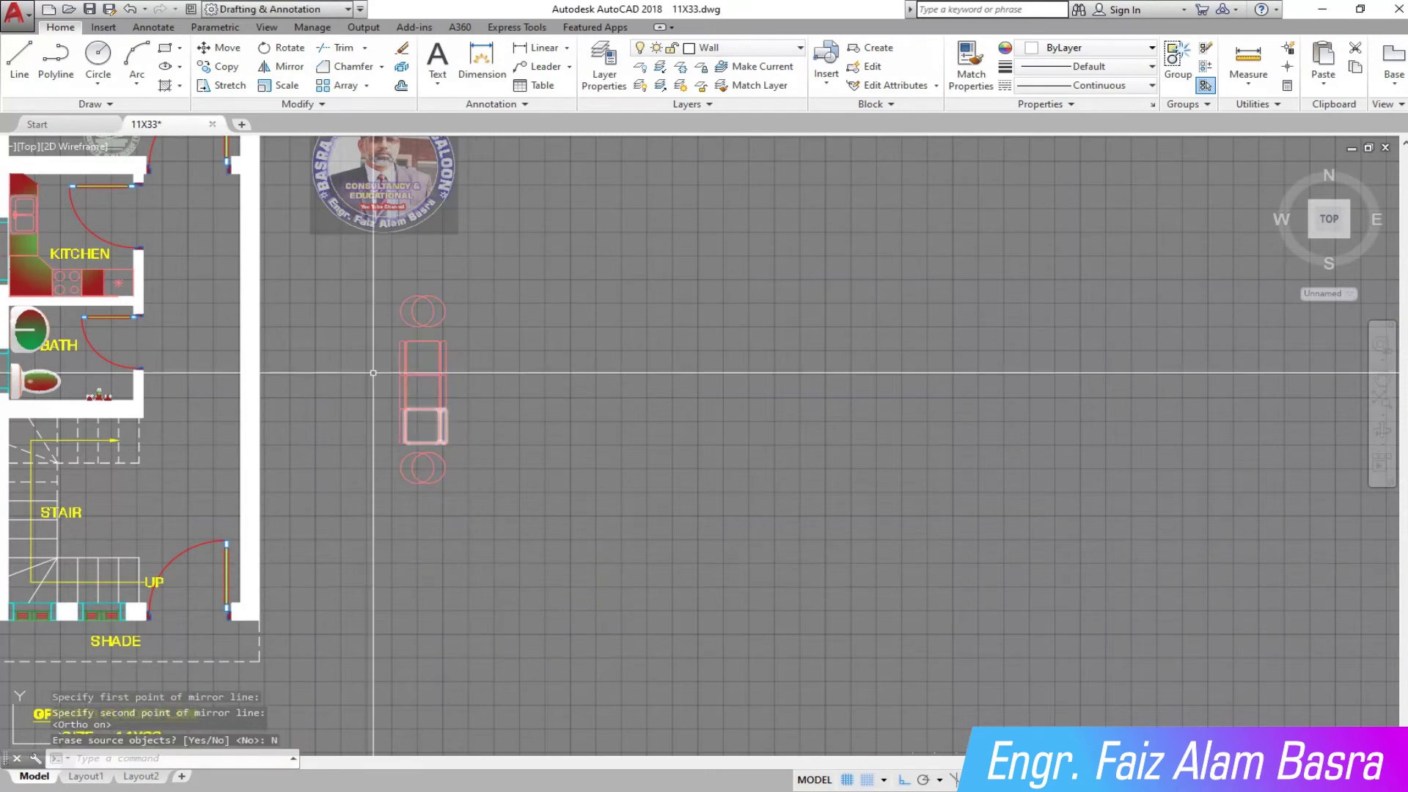
{"action": "left_click", "coordinate": [288, 73]}
{"action": "left_click", "coordinate": [530, 562]}
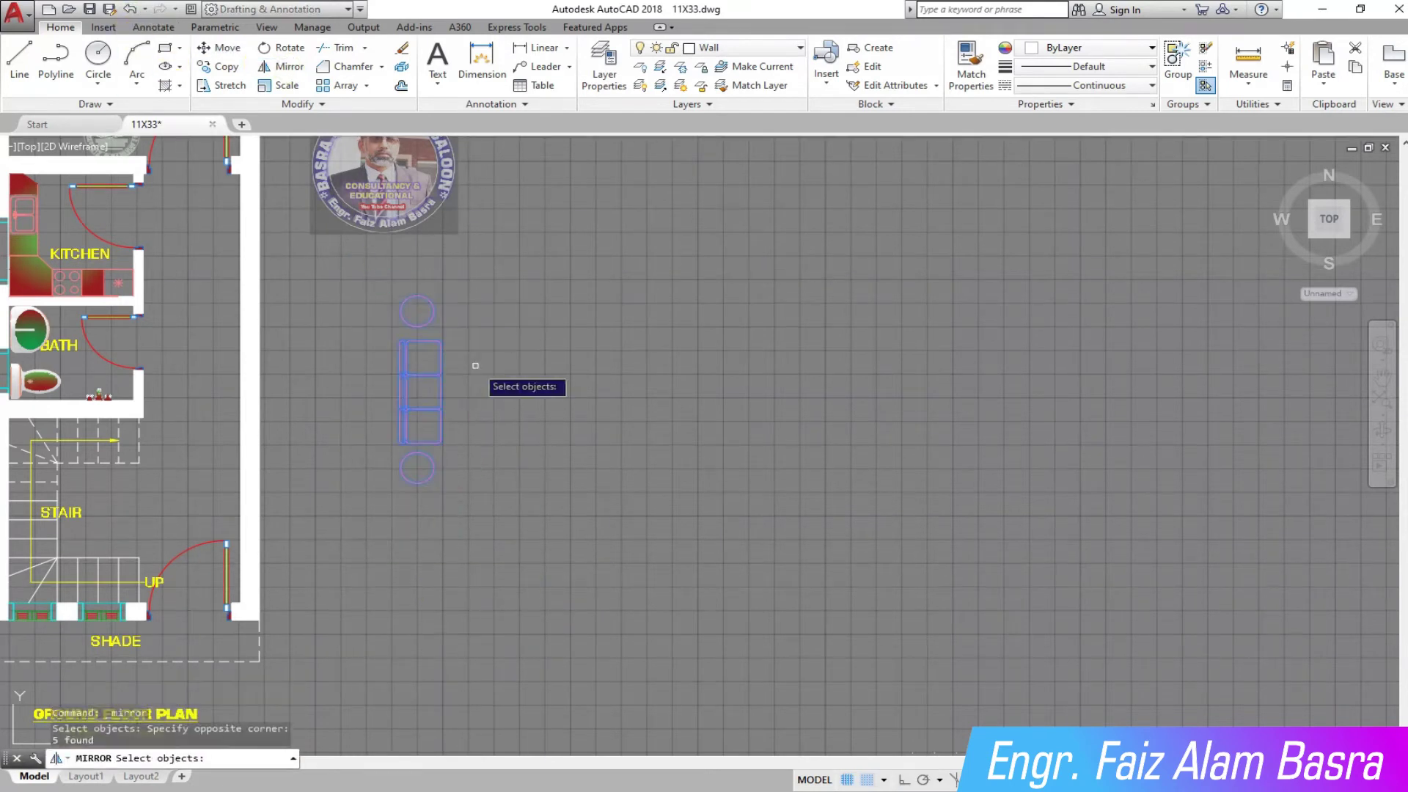
{"action": "key", "text": "Return"}
{"action": "left_click", "coordinate": [421, 382]}
{"action": "left_click", "coordinate": [687, 752]}
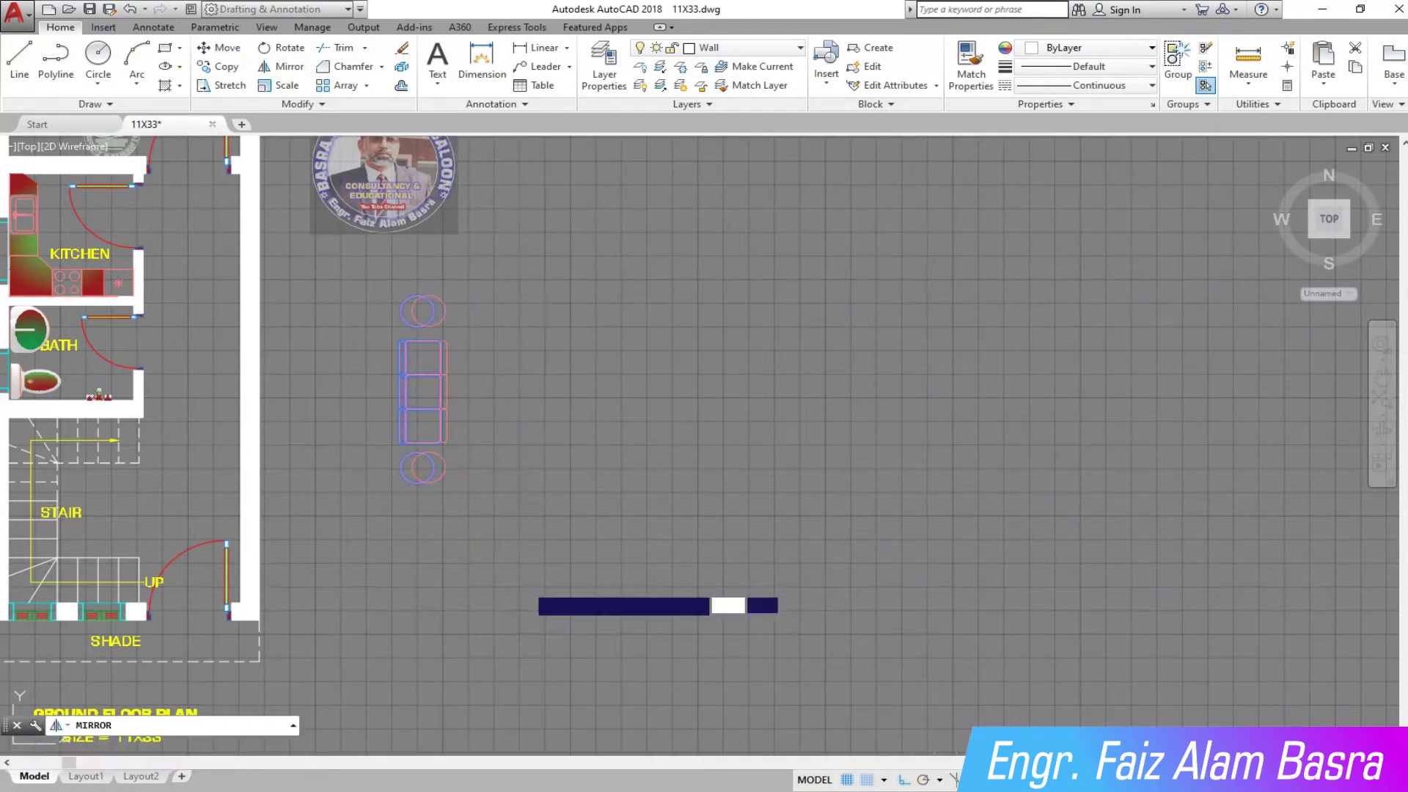
{"action": "type", "text": "y"}
{"action": "key", "text": "Return"}
Move the flipped sofa set inside the plan against its right wall.
{"action": "left_click", "coordinate": [218, 47]}
{"action": "left_click", "coordinate": [565, 592]}
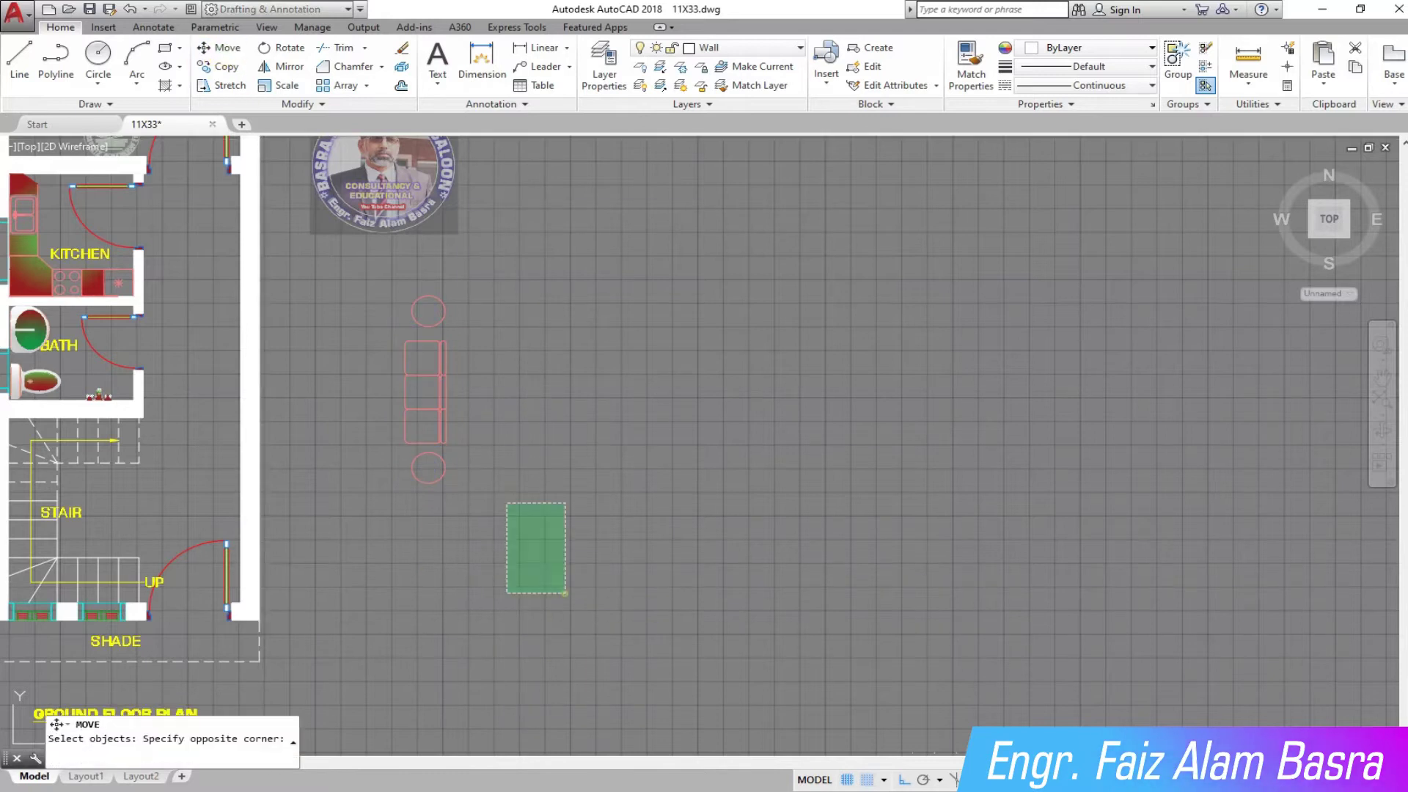
{"action": "key", "text": "Return"}
{"action": "left_click", "coordinate": [1217, 413]}
{"action": "left_click", "coordinate": [1003, 417]}
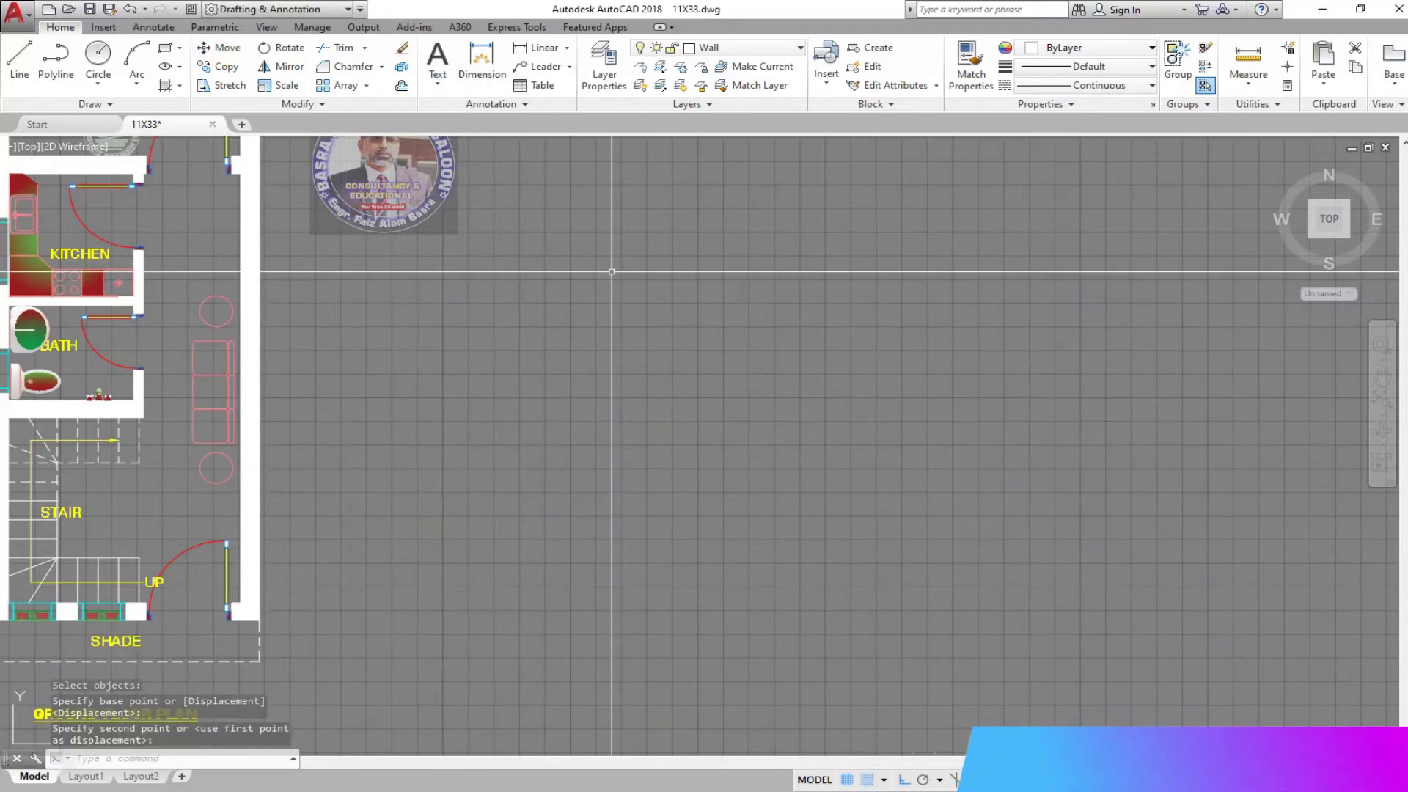
Slide the five sofa pieces down along the right wall beside the stair.
{"action": "left_click", "coordinate": [224, 53]}
{"action": "left_click_drag", "start_coordinate": [334, 290], "coordinate": [242, 484]}
{"action": "key", "text": "Return"}
{"action": "left_click", "coordinate": [512, 346]}
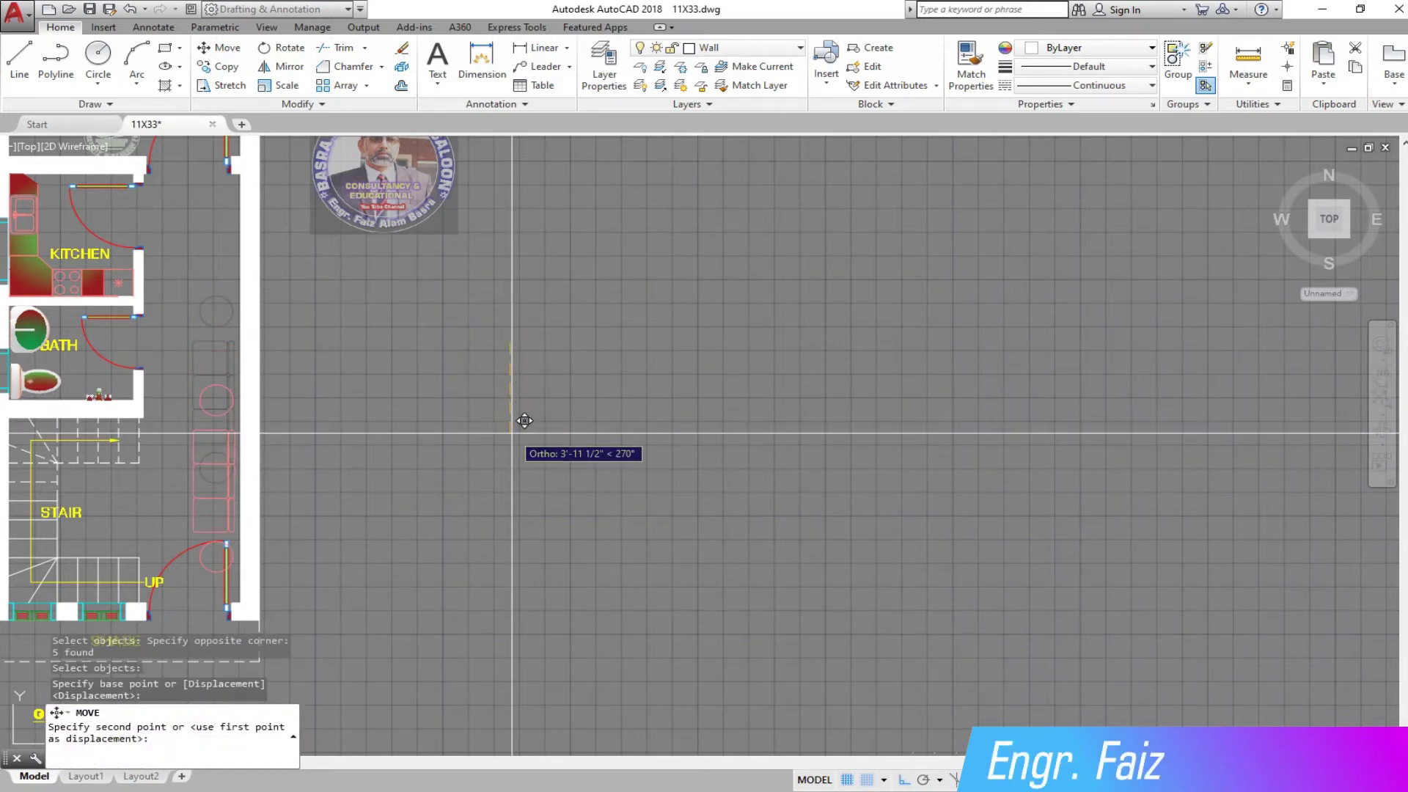
{"action": "left_click", "coordinate": [514, 440]}
{"action": "scroll", "coordinate": [493, 425], "scroll_direction": "down", "scroll_amount": 1}
{"action": "scroll", "coordinate": [361, 448], "scroll_direction": "up", "scroll_amount": 1}
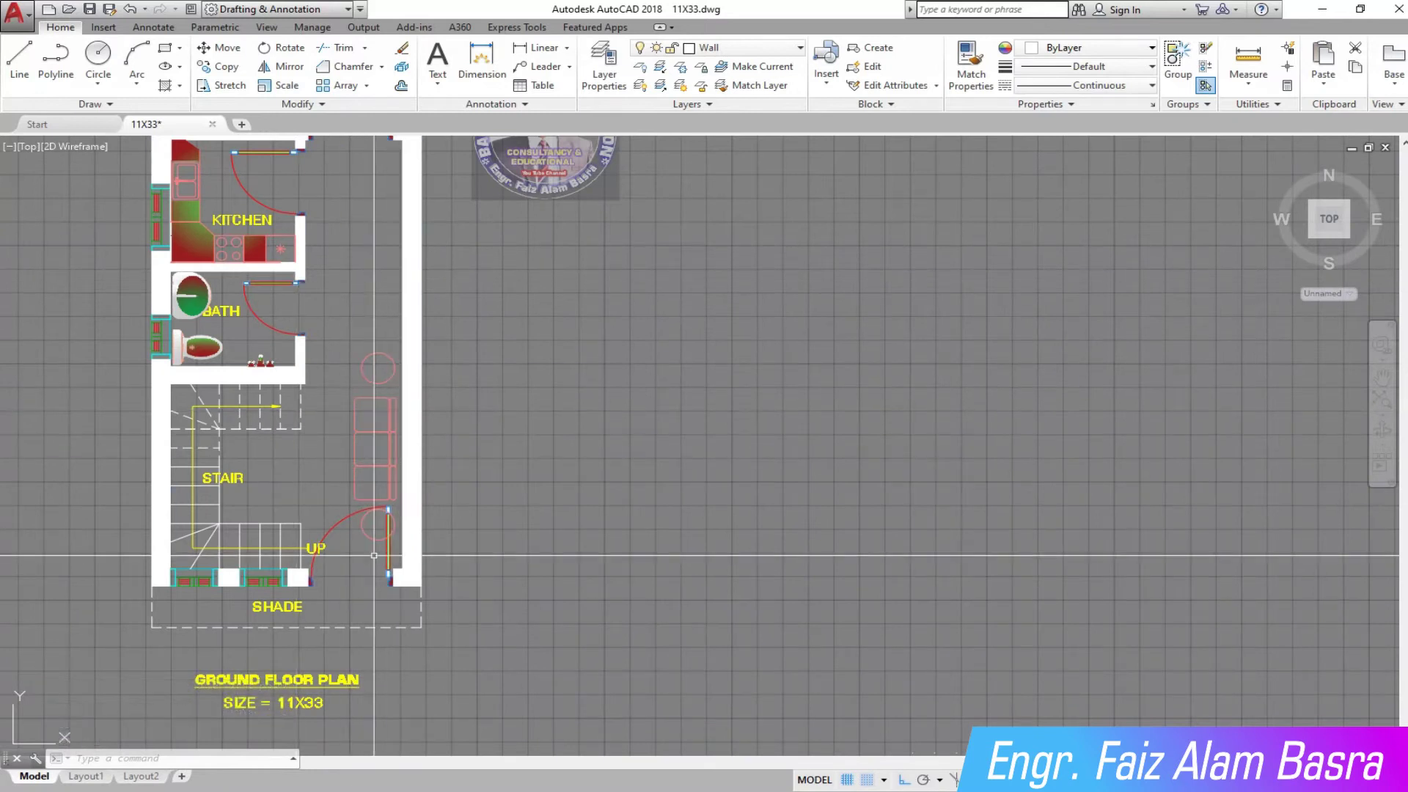
{"action": "middle_click_drag", "start_coordinate": [268, 463], "coordinate": [389, 418]}
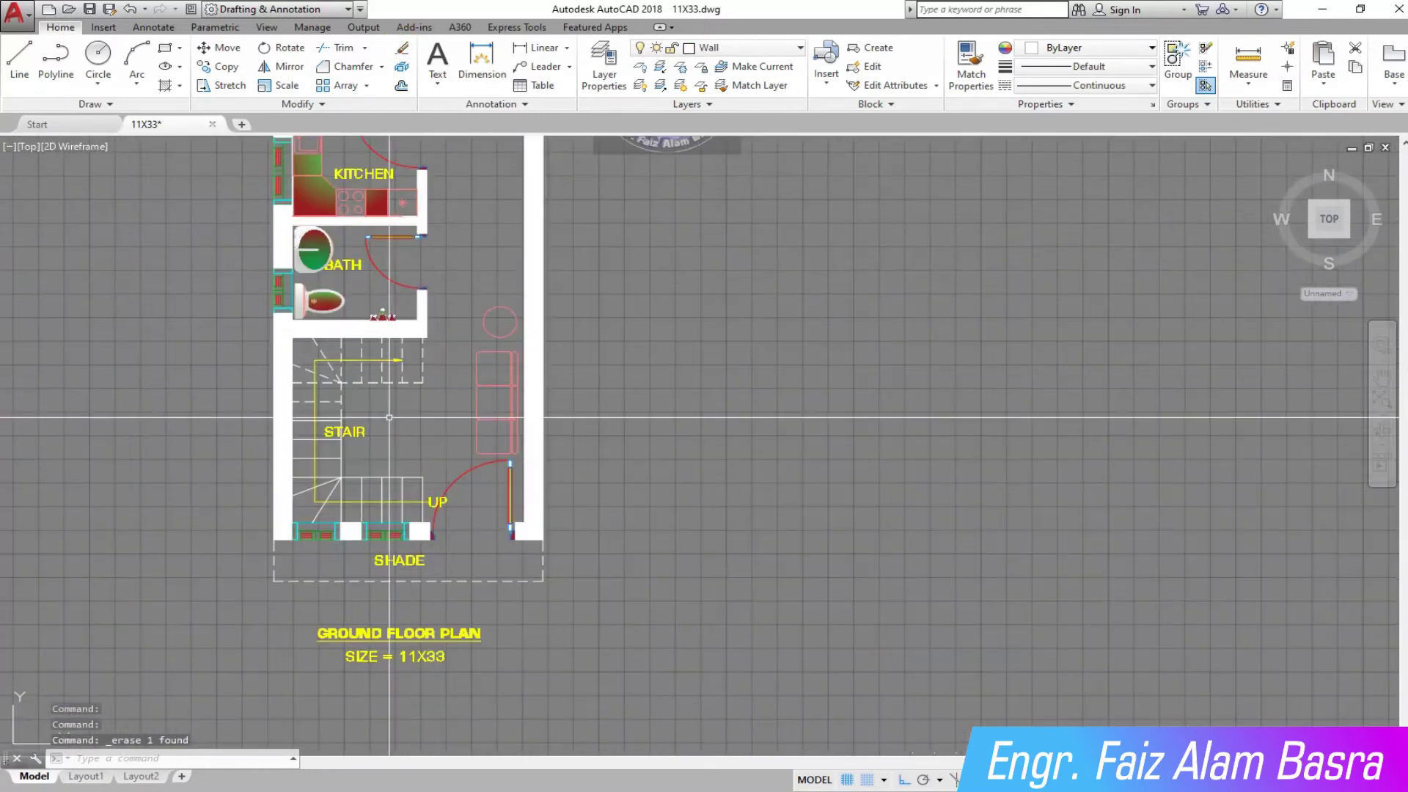
Copy the sofa and end table to the right of the plan.
{"action": "left_click", "coordinate": [490, 435]}
{"action": "key", "text": "Return"}
{"action": "left_click", "coordinate": [487, 364]}
{"action": "left_click", "coordinate": [815, 365]}
{"action": "right_click", "coordinate": [755, 368]}
{"action": "left_click", "coordinate": [767, 367]}
Rotate the copied sofa set 90° so it lies horizontally.
{"action": "left_click", "coordinate": [294, 47]}
{"action": "left_click", "coordinate": [944, 514]}
{"action": "left_click", "coordinate": [785, 297]}
{"action": "key", "text": "Return"}
{"action": "left_click", "coordinate": [805, 403]}
{"action": "left_click", "coordinate": [789, 287]}
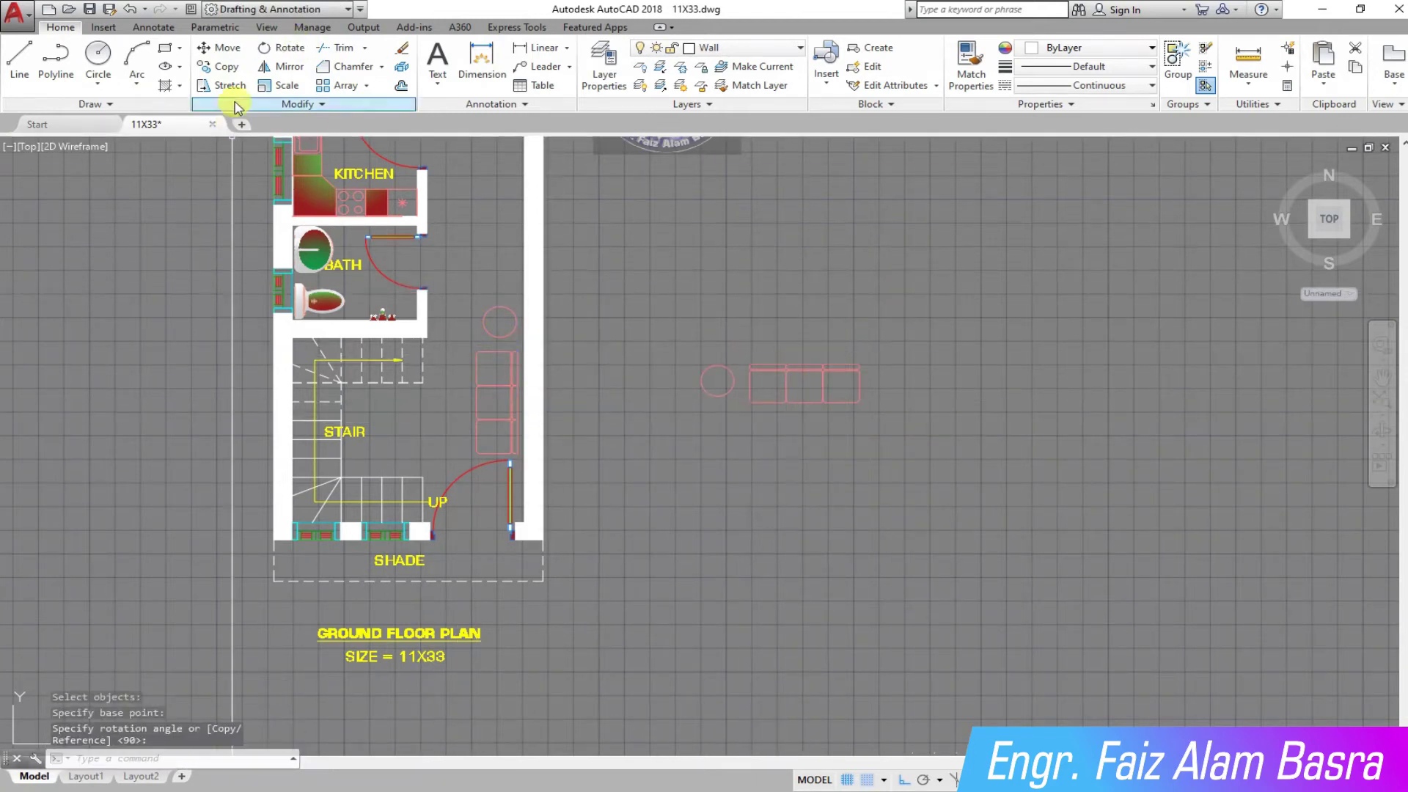
Move the horizontal sofa set and table inside the plan.
{"action": "left_click", "coordinate": [961, 441]}
{"action": "left_click", "coordinate": [682, 333]}
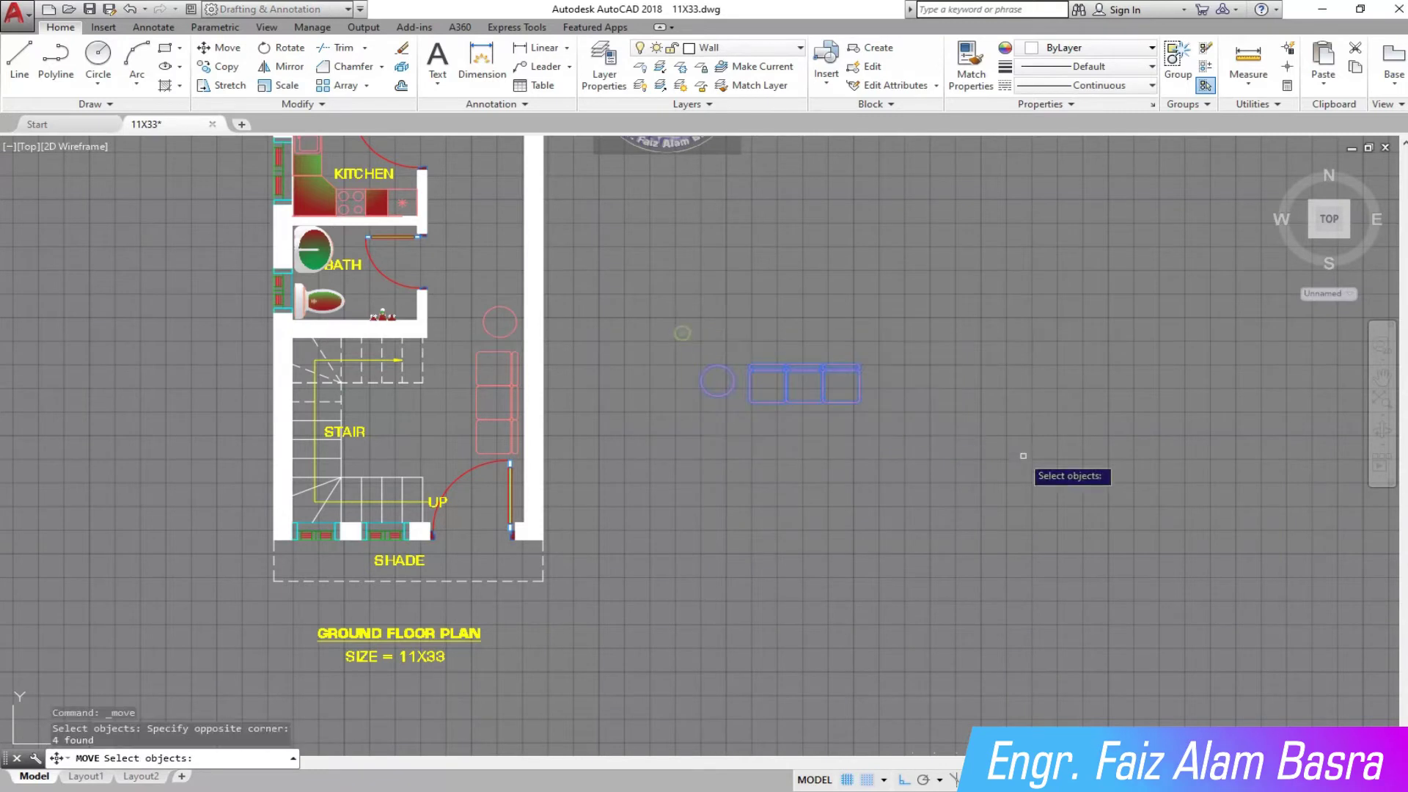
{"action": "left_click", "coordinate": [908, 781]}
{"action": "left_click", "coordinate": [1092, 495]}
{"action": "scroll", "coordinate": [587, 455], "scroll_direction": "up", "scroll_amount": 2}
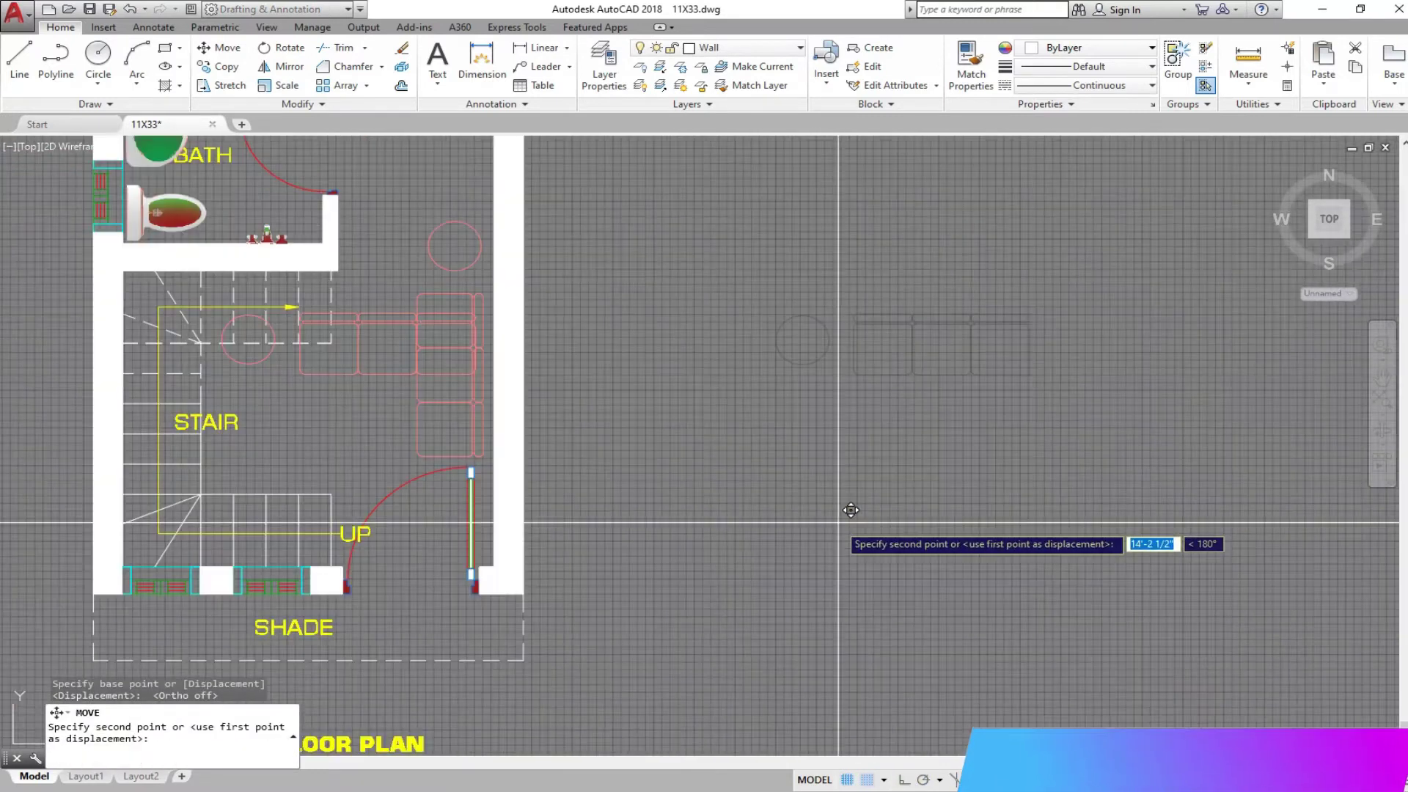
{"action": "left_click", "coordinate": [754, 470]}
{"action": "right_click", "coordinate": [737, 471]}
{"action": "key", "text": "Escape"}
Erase the duplicate sofa outline.
{"action": "left_click", "coordinate": [378, 308]}
{"action": "left_click", "coordinate": [401, 48]}
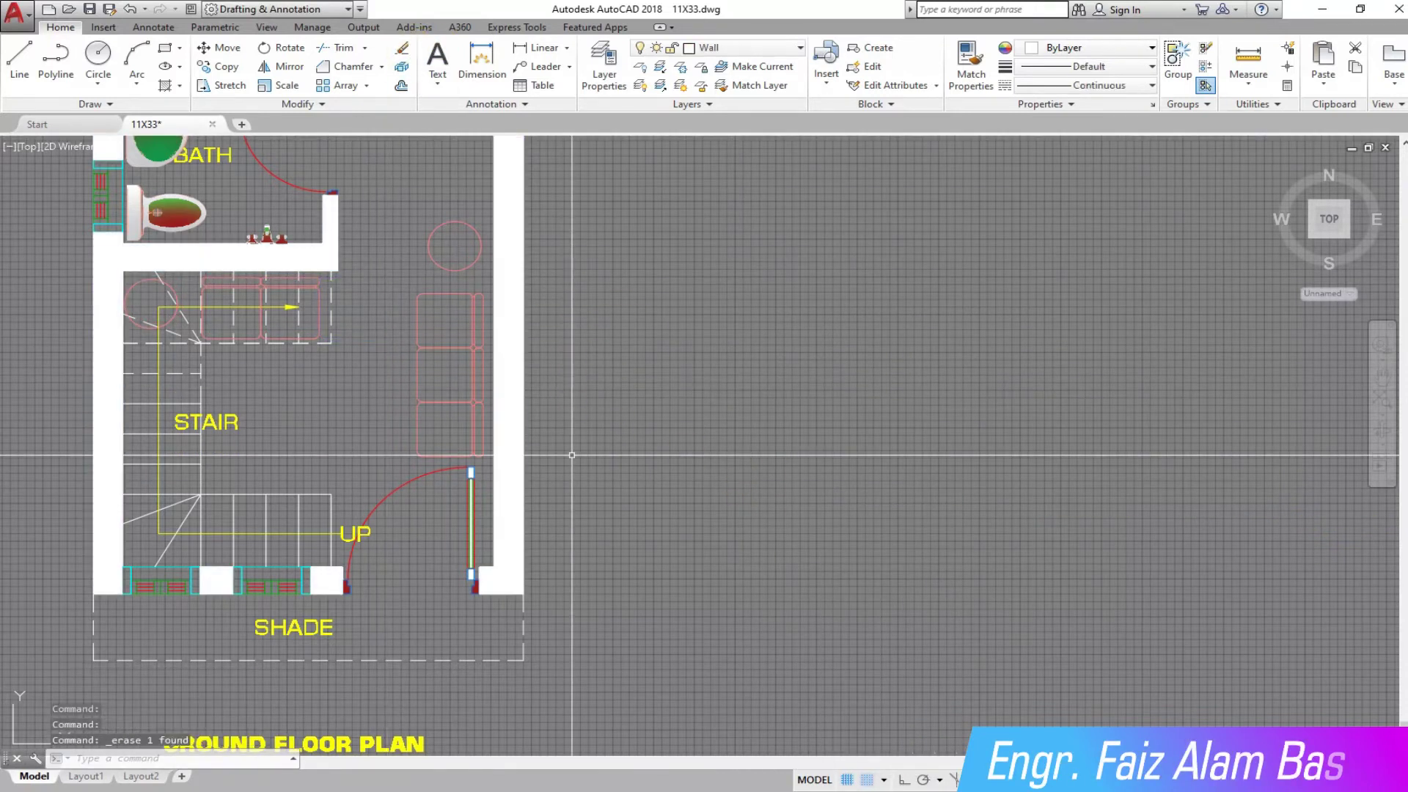
{"action": "scroll", "coordinate": [589, 200], "scroll_direction": "down", "scroll_amount": 5}
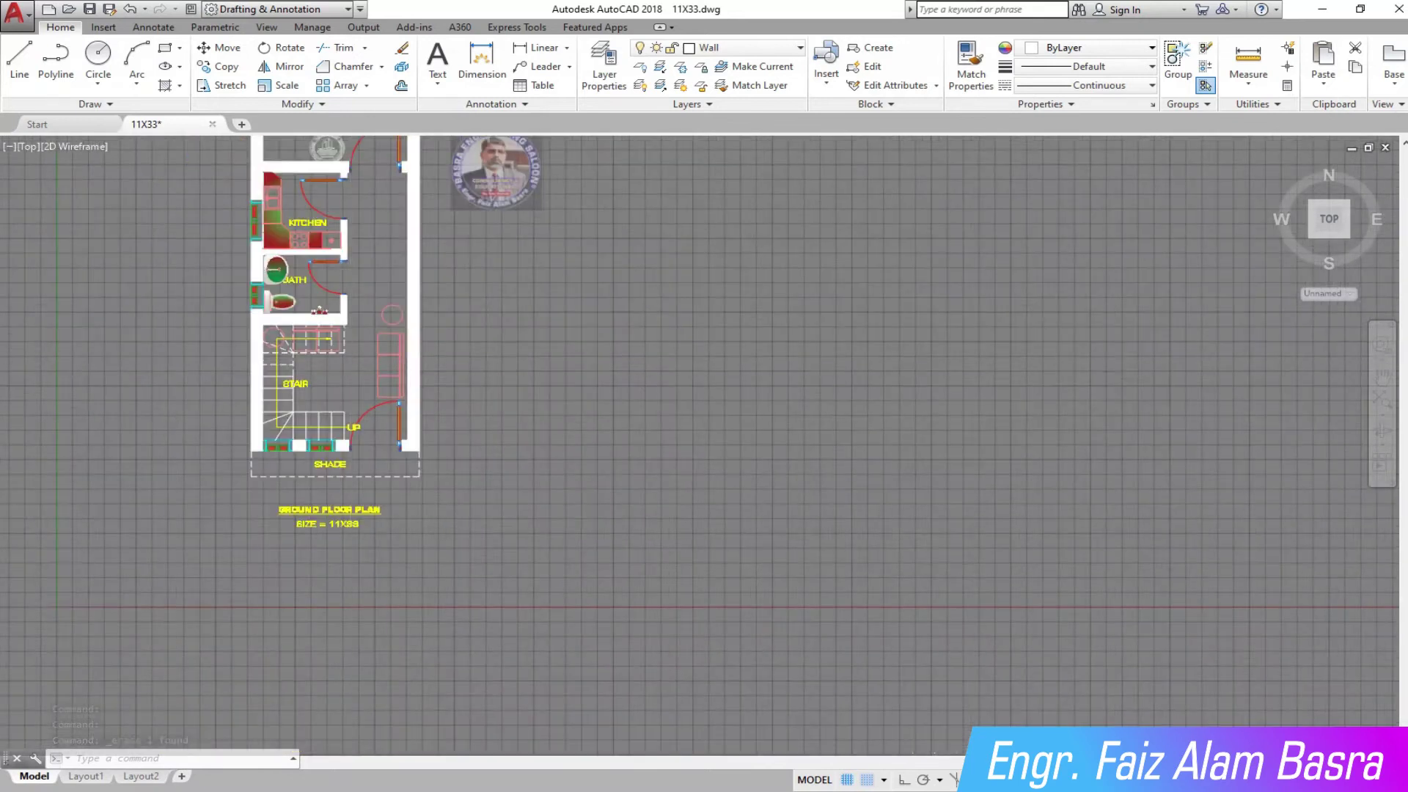
{"action": "scroll", "coordinate": [302, 275], "scroll_direction": "down", "scroll_amount": 2}
{"action": "scroll", "coordinate": [954, 221], "scroll_direction": "up", "scroll_amount": 2}
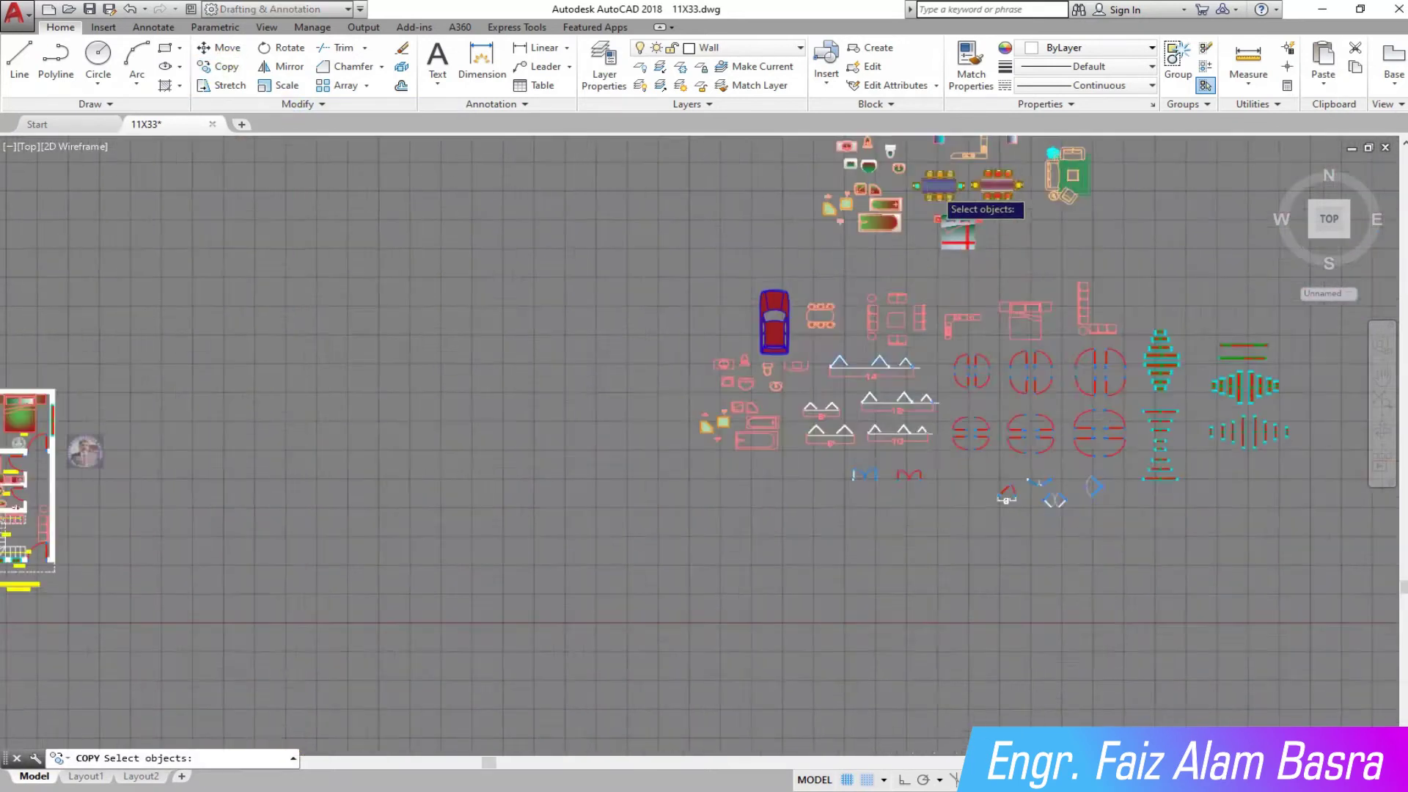
{"action": "scroll", "coordinate": [951, 263], "scroll_direction": "down", "scroll_amount": 2}
{"action": "scroll", "coordinate": [954, 352], "scroll_direction": "up", "scroll_amount": 2}
Select the library furniture and set a base point for copying it.
{"action": "left_click", "coordinate": [957, 376]}
{"action": "left_click", "coordinate": [896, 291]}
{"action": "key", "text": "Return"}
{"action": "left_click", "coordinate": [917, 315]}
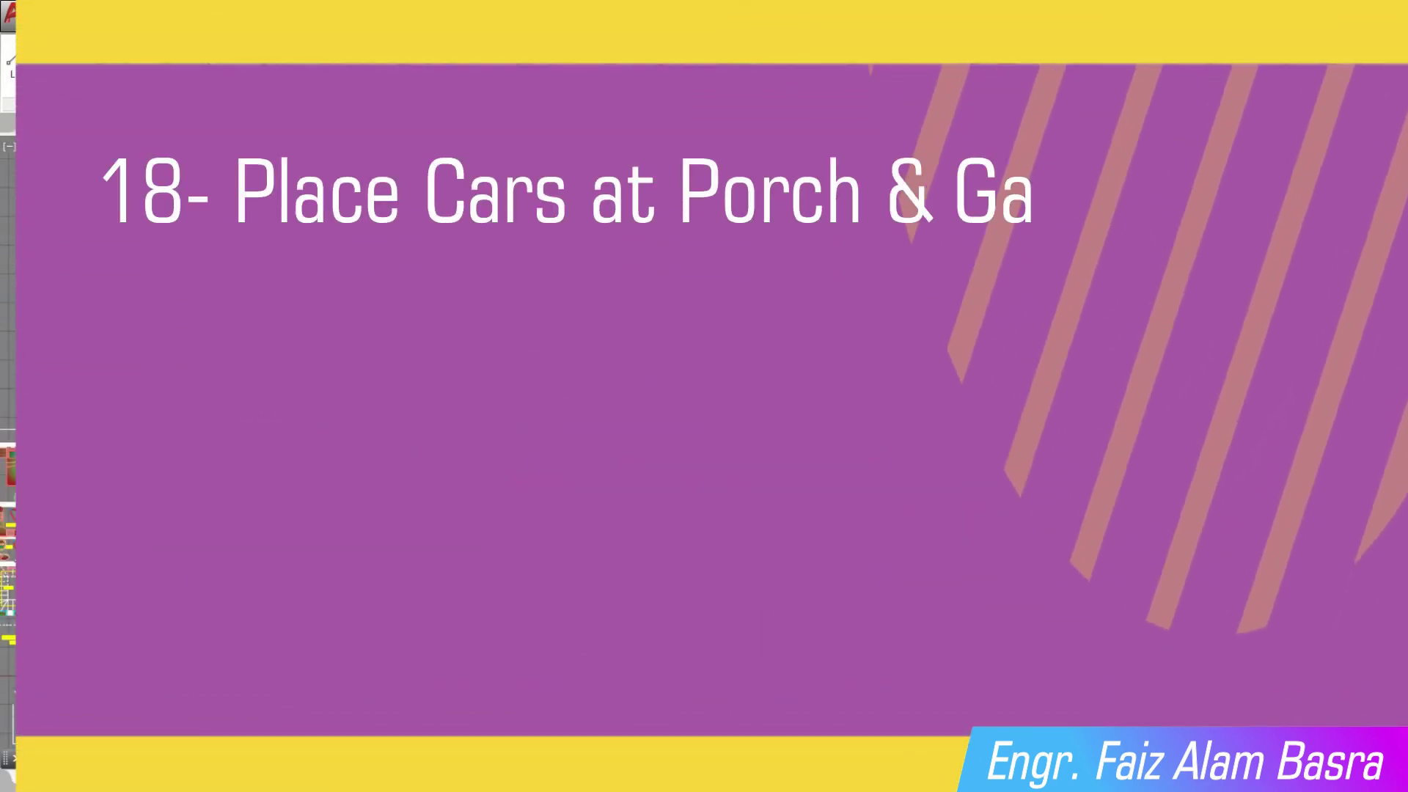
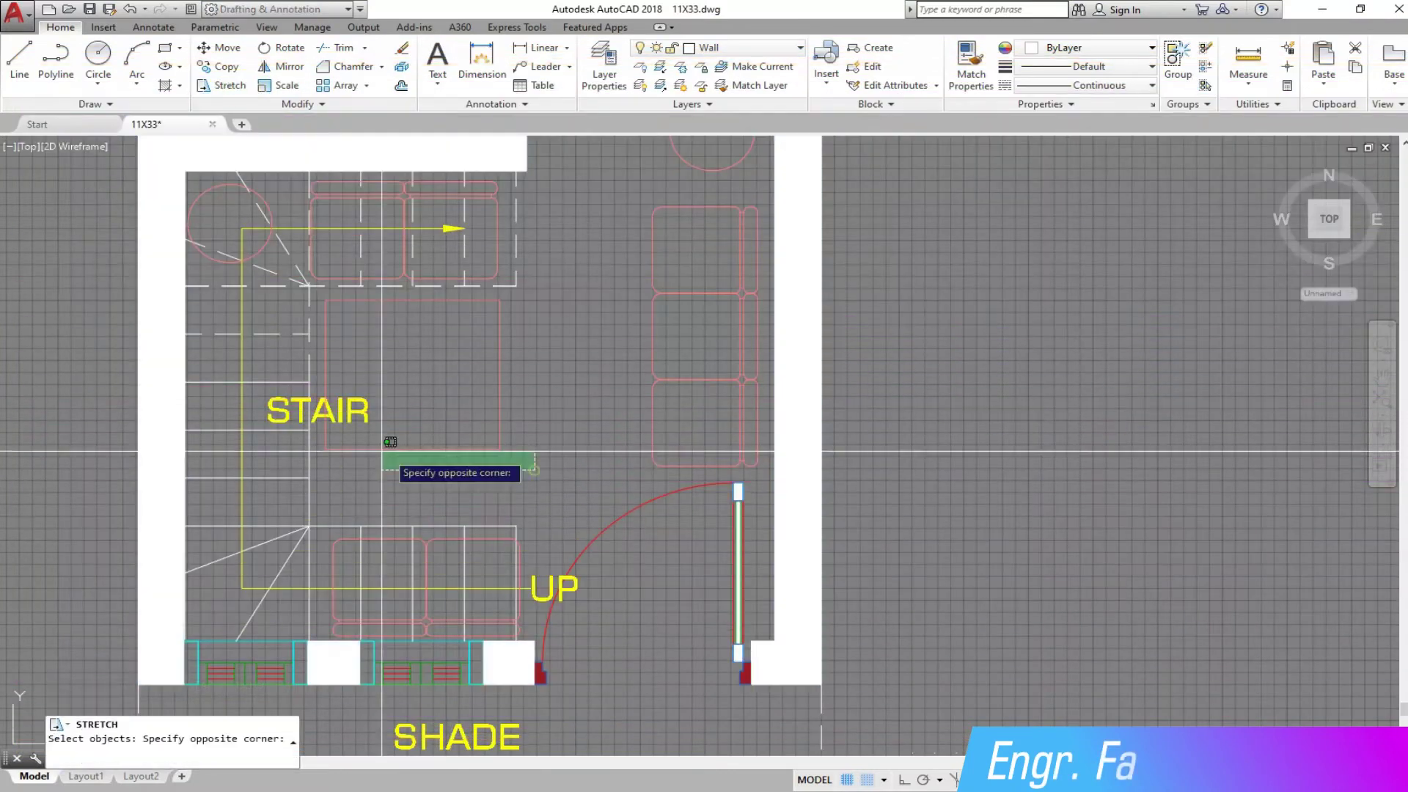
Stretch the table's bottom edge straight up to shorten the table.
{"action": "left_click", "coordinate": [381, 449]}
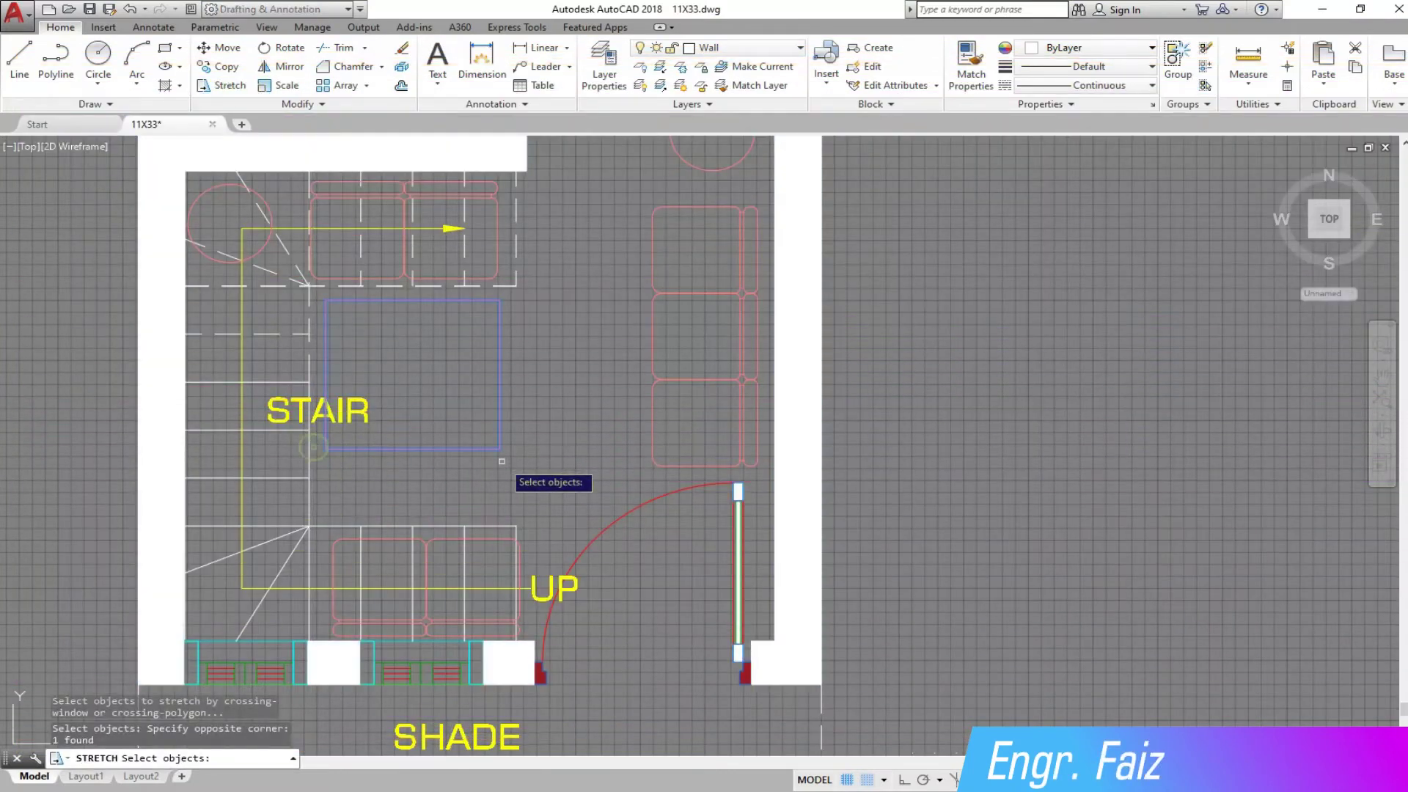
{"action": "key", "text": "Return"}
{"action": "left_click", "coordinate": [555, 461]}
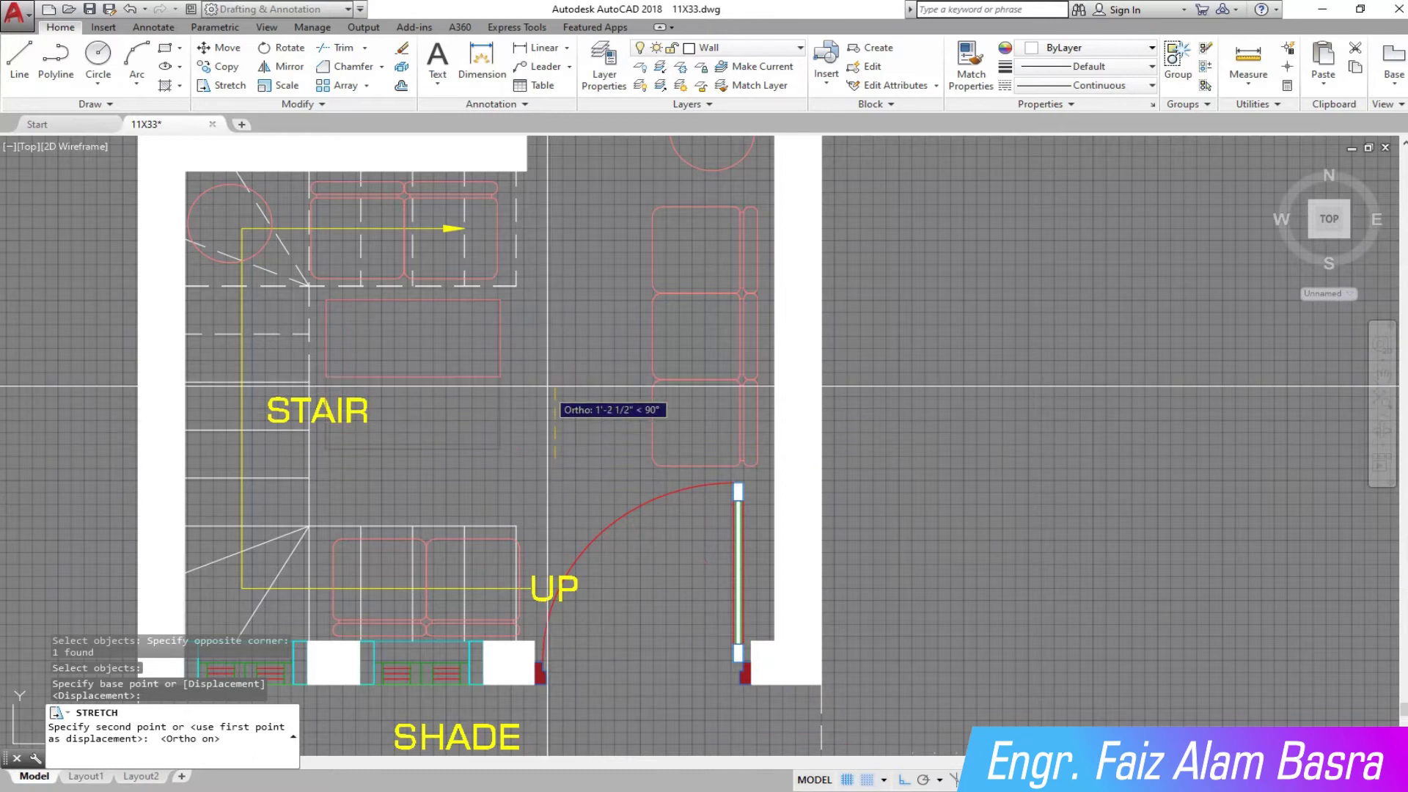
{"action": "left_click", "coordinate": [550, 379]}
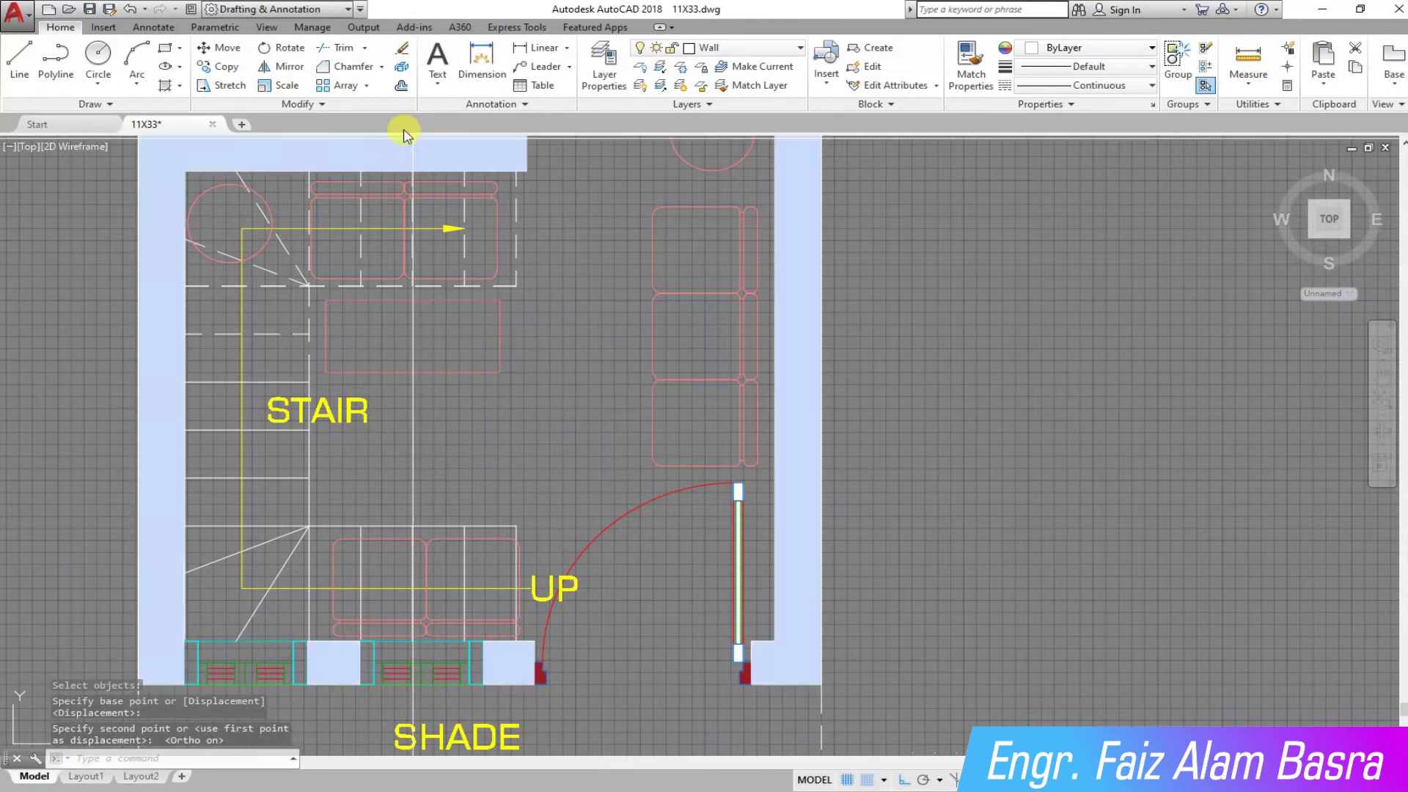
Move the two lower chairs up near the stair.
{"action": "left_click", "coordinate": [228, 53]}
{"action": "left_click", "coordinate": [438, 529]}
{"action": "key", "text": "Return"}
{"action": "left_click", "coordinate": [557, 480]}
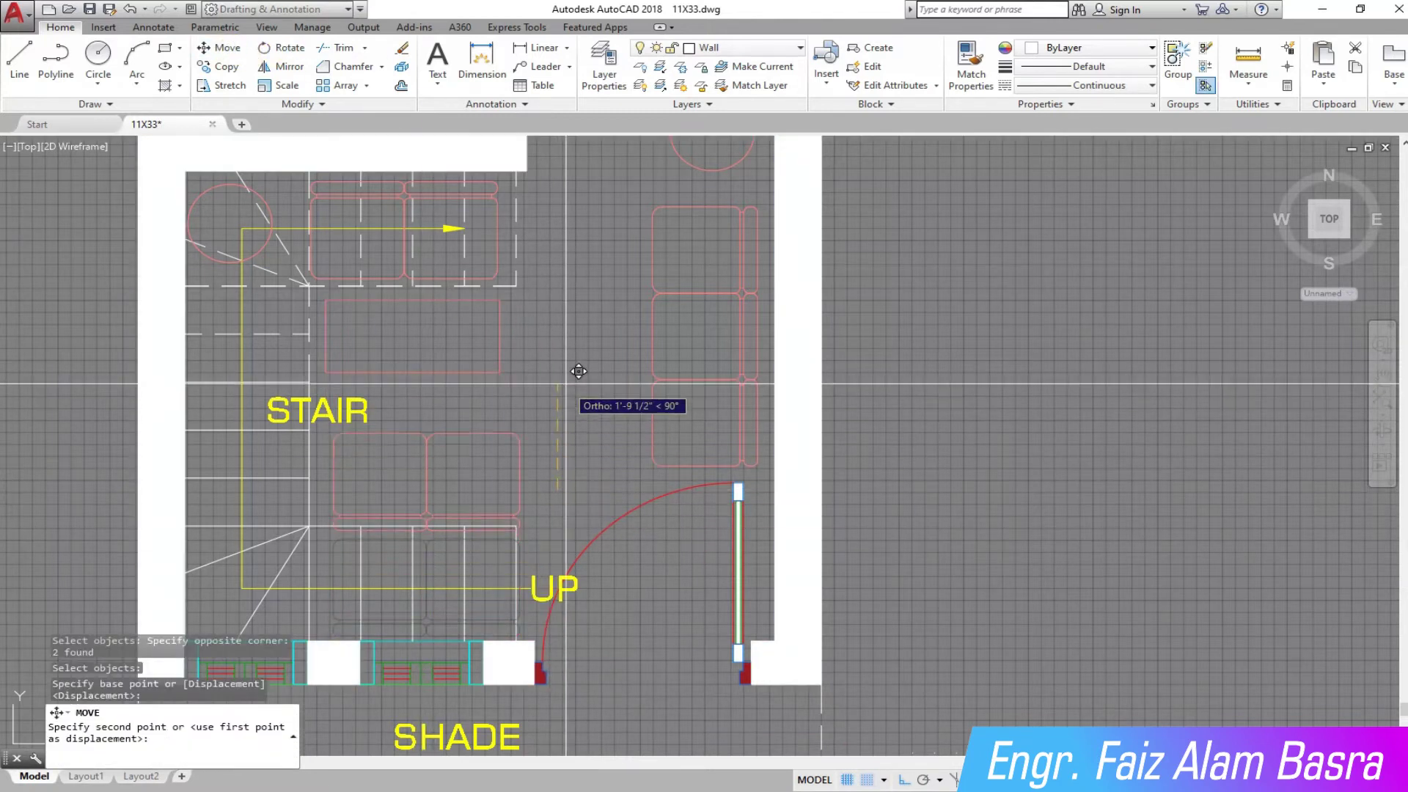
{"action": "left_click", "coordinate": [565, 374]}
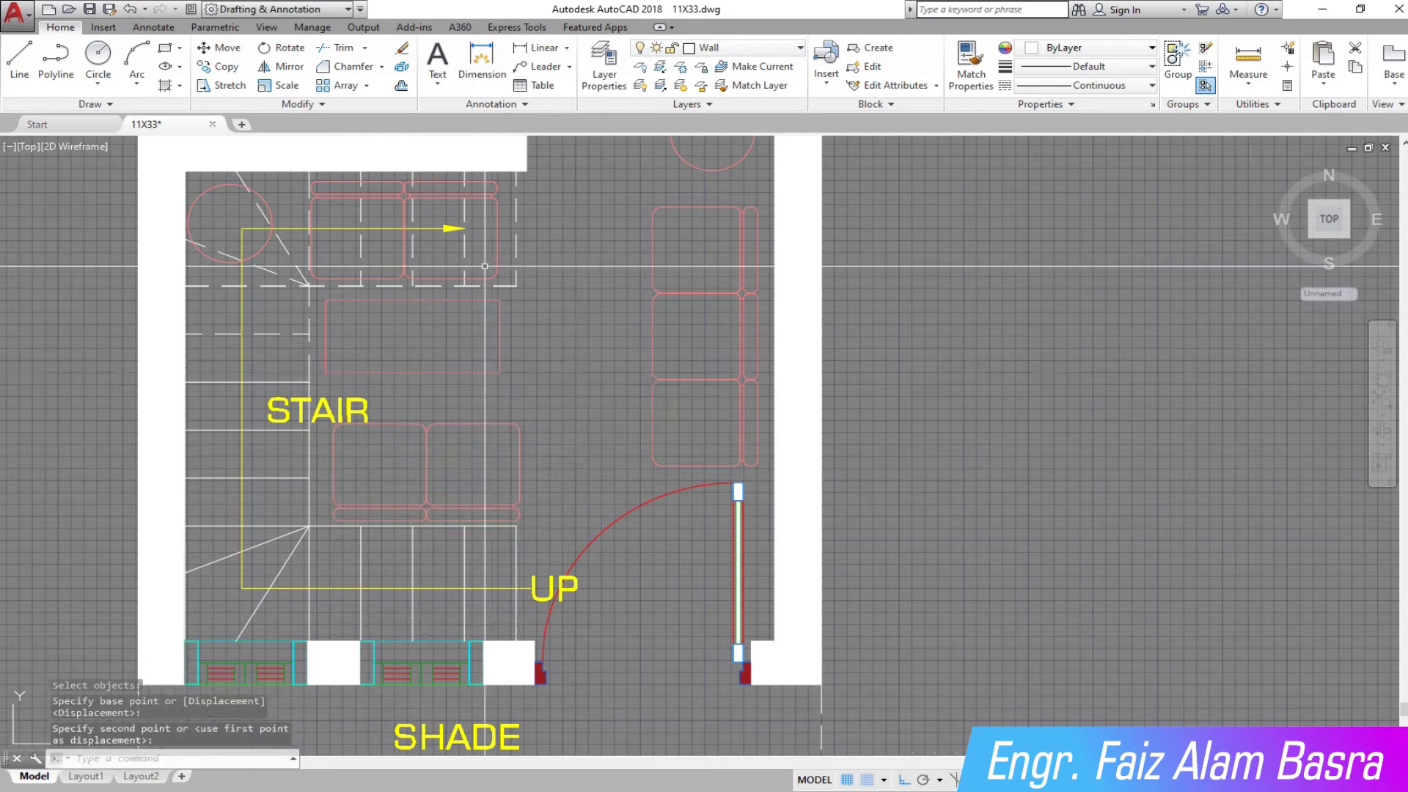
Move the table rectangle slightly lower.
{"action": "left_click", "coordinate": [226, 46]}
{"action": "left_click", "coordinate": [314, 301]}
{"action": "left_click", "coordinate": [506, 377]}
{"action": "key", "text": "Return"}
{"action": "left_click", "coordinate": [545, 357]}
{"action": "left_click", "coordinate": [545, 371]}
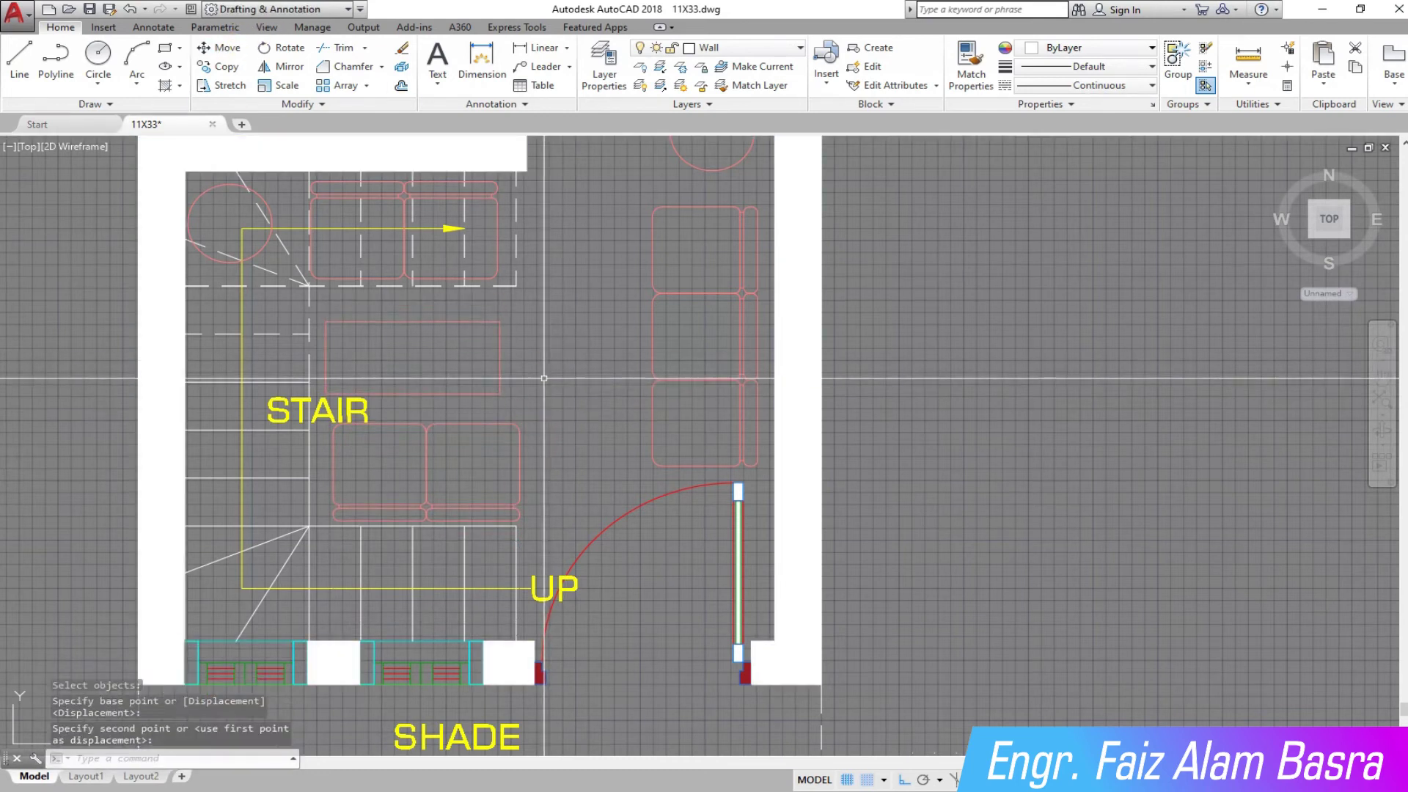
Move the BATH label lower inside the bathroom.
{"action": "scroll", "coordinate": [543, 377], "scroll_direction": "down", "scroll_amount": 6}
{"action": "scroll", "coordinate": [543, 377], "scroll_direction": "down", "scroll_amount": 2}
{"action": "scroll", "coordinate": [562, 422], "scroll_direction": "up", "scroll_amount": 2}
{"action": "scroll", "coordinate": [479, 562], "scroll_direction": "up", "scroll_amount": 3}
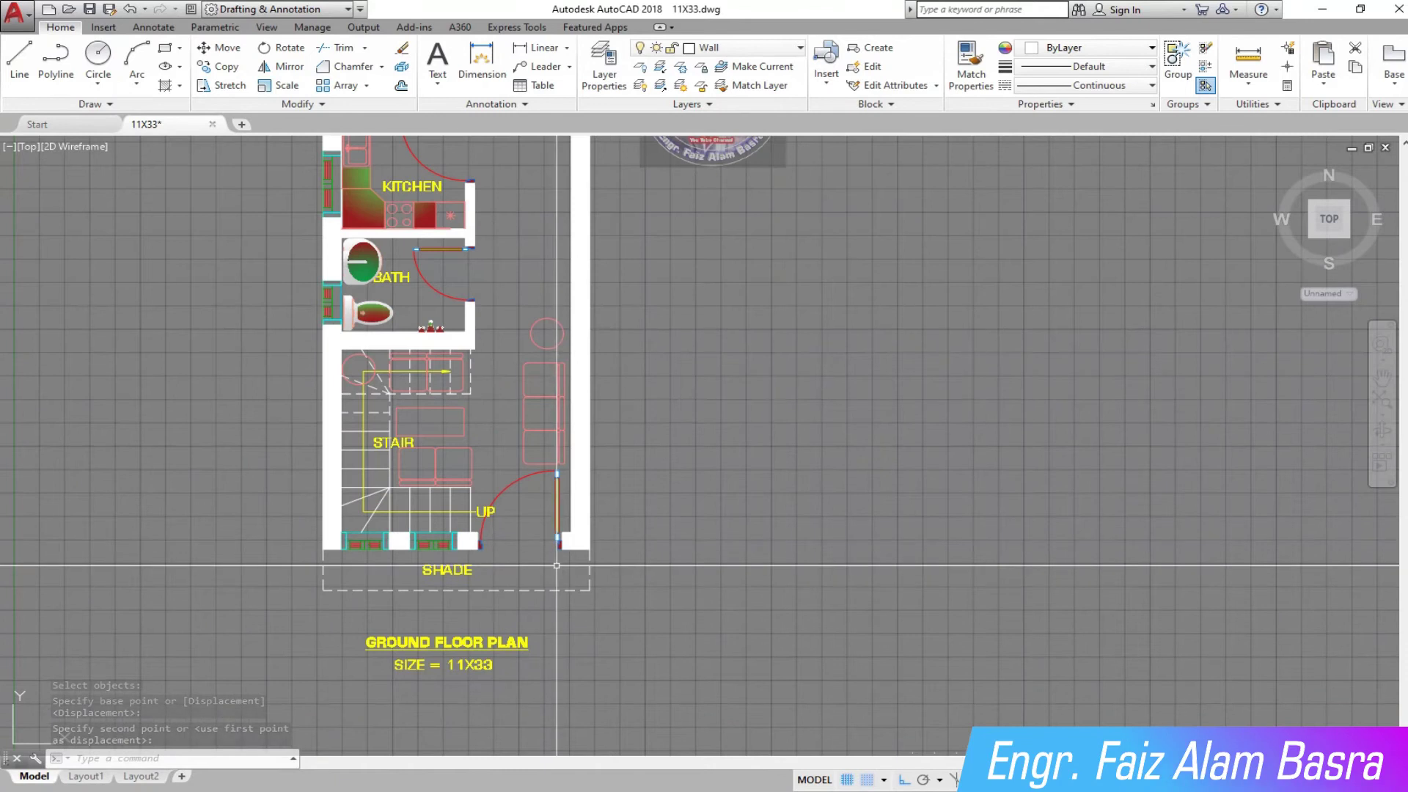
{"action": "scroll", "coordinate": [479, 561], "scroll_direction": "up", "scroll_amount": 2}
{"action": "scroll", "coordinate": [378, 611], "scroll_direction": "down", "scroll_amount": 4}
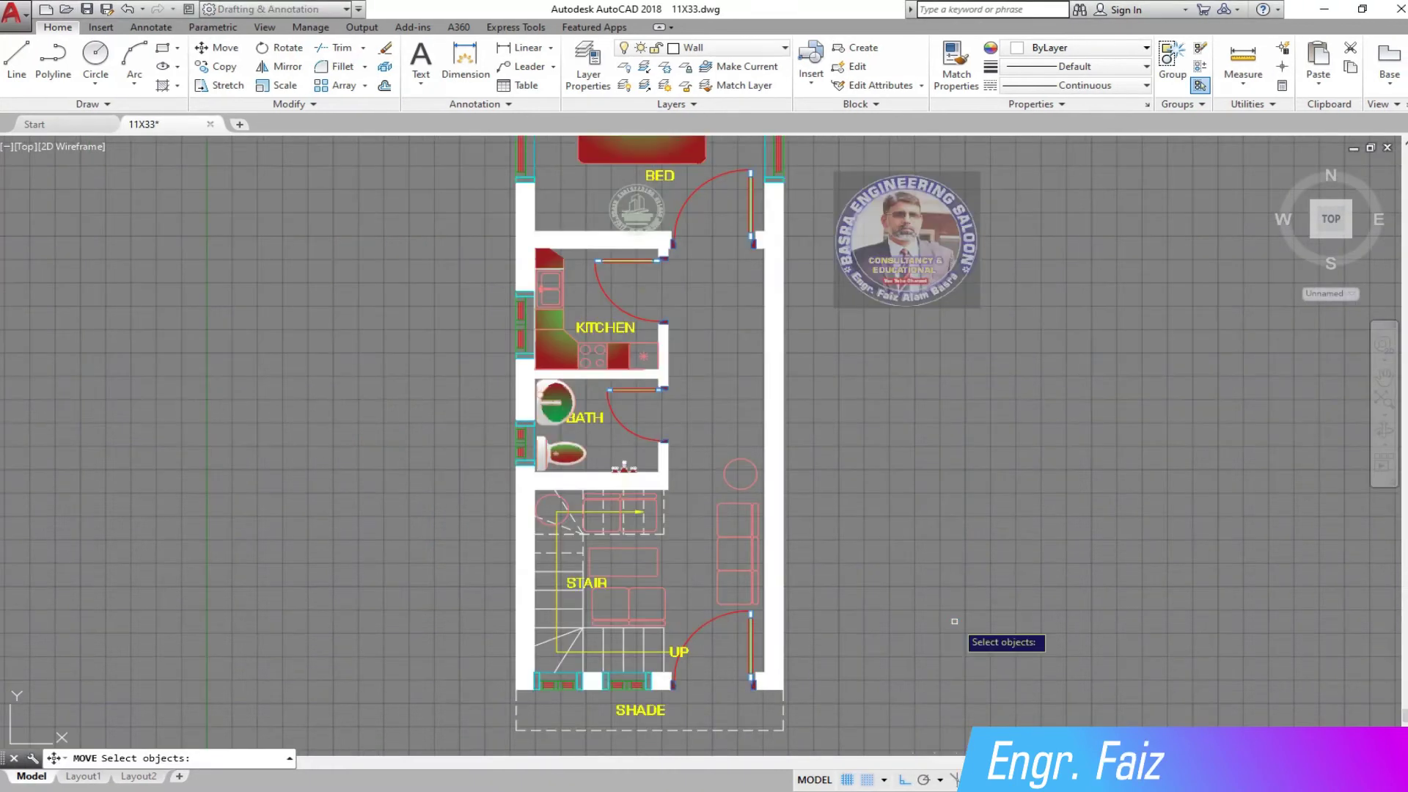
{"action": "scroll", "coordinate": [746, 603], "scroll_direction": "down", "scroll_amount": 2}
{"action": "scroll", "coordinate": [683, 515], "scroll_direction": "up", "scroll_amount": 4}
{"action": "scroll", "coordinate": [683, 515], "scroll_direction": "up", "scroll_amount": 2}
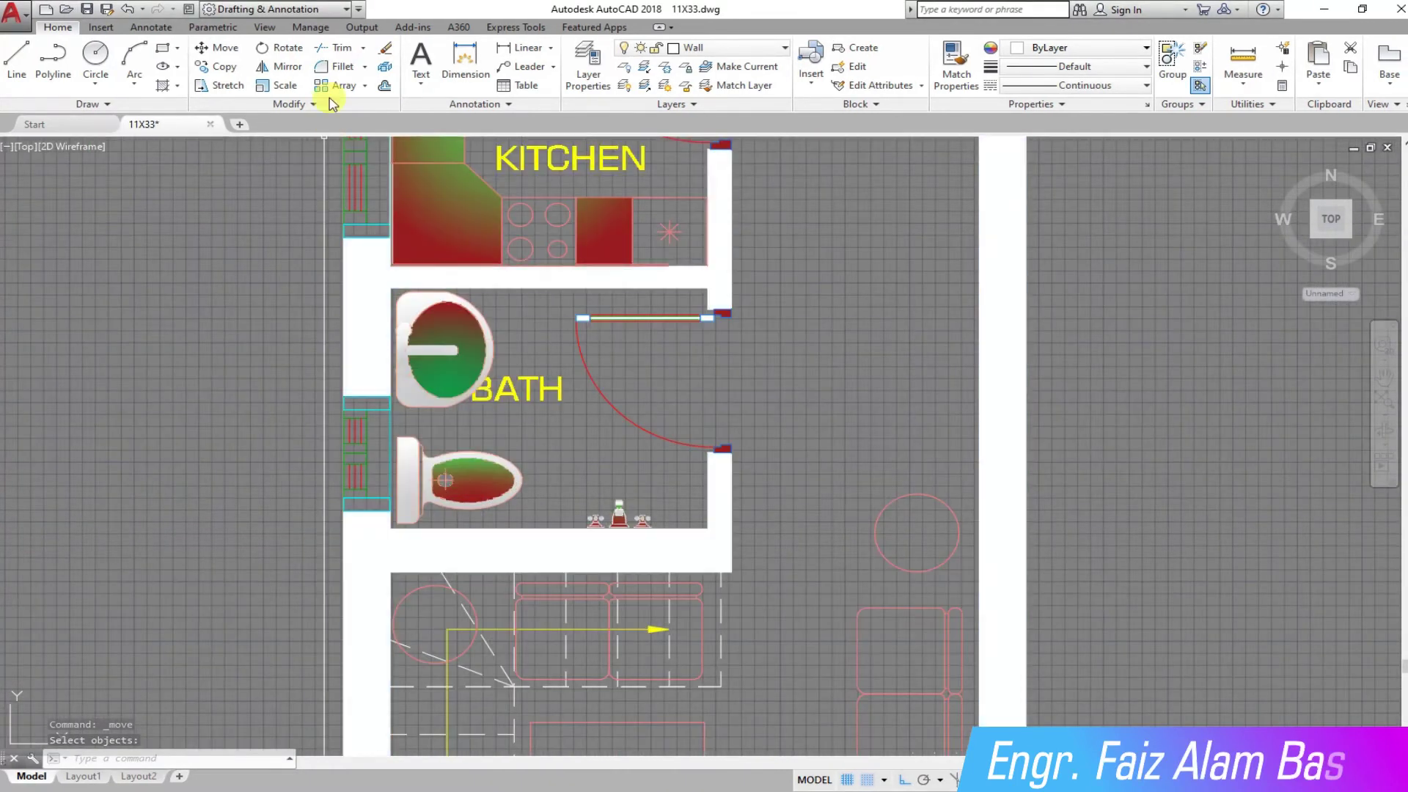
{"action": "key", "text": "Return"}
{"action": "left_click", "coordinate": [803, 360]}
{"action": "left_click", "coordinate": [826, 395]}
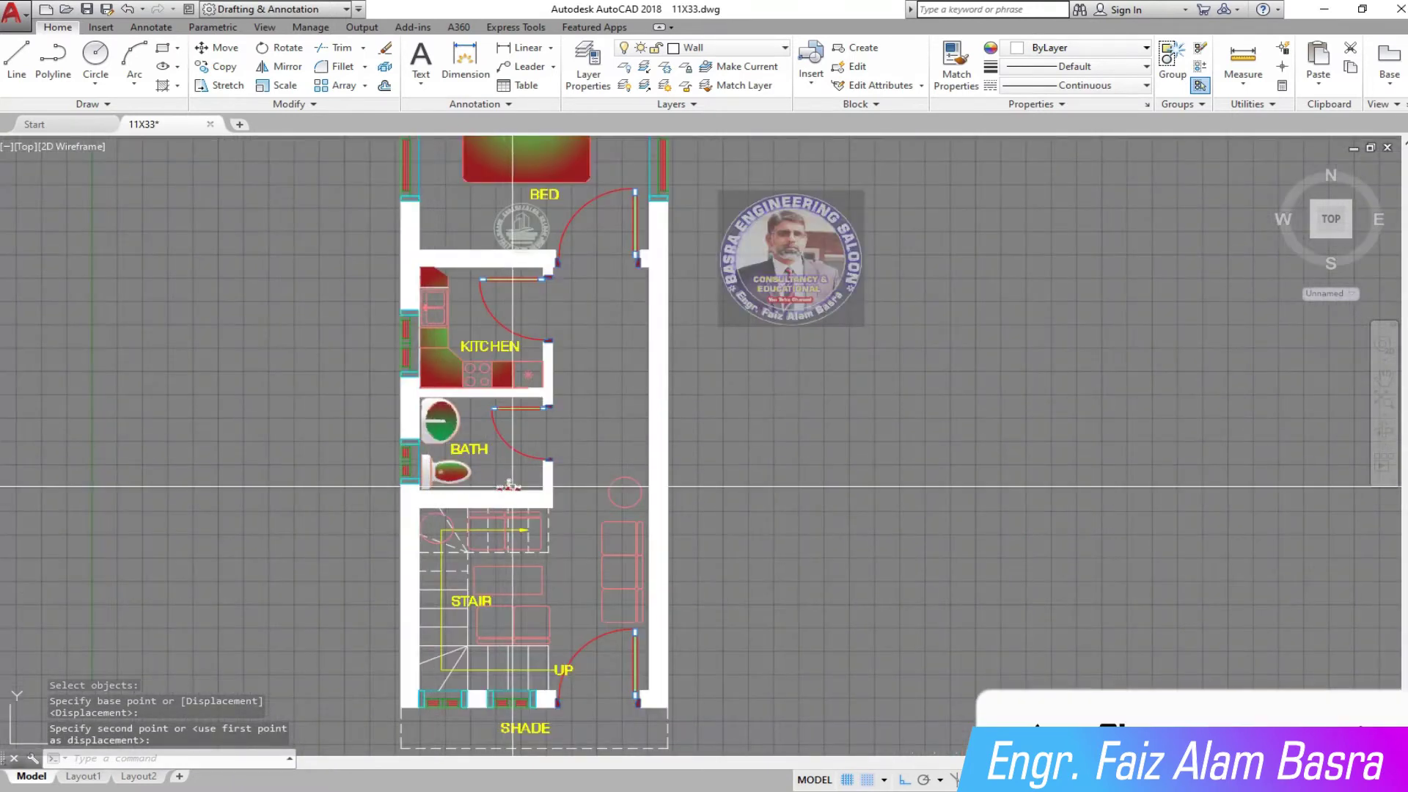
{"action": "scroll", "coordinate": [507, 669], "scroll_direction": "up", "scroll_amount": 4}
{"action": "scroll", "coordinate": [575, 629], "scroll_direction": "down", "scroll_amount": 2}
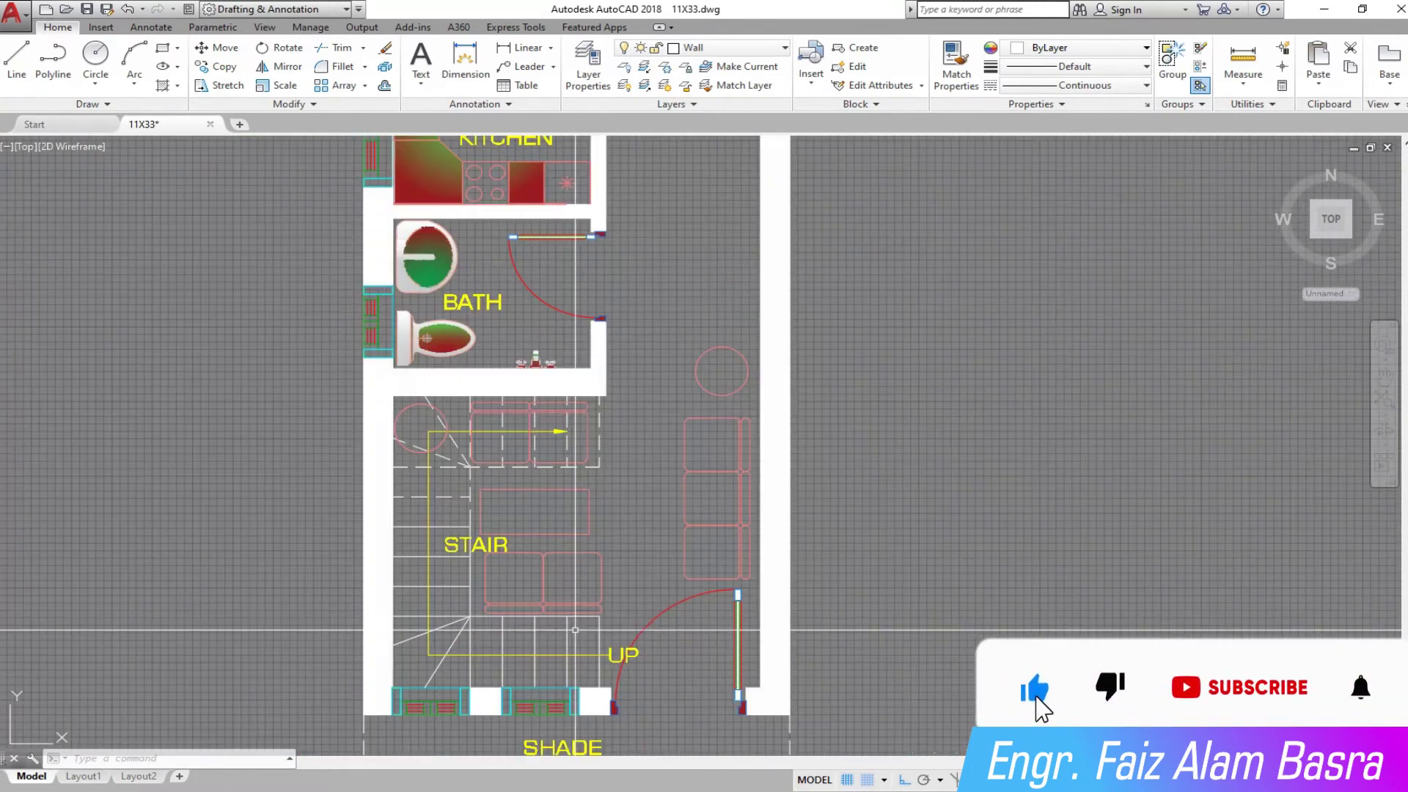
{"action": "scroll", "coordinate": [738, 364], "scroll_direction": "up", "scroll_amount": 2}
{"action": "scroll", "coordinate": [590, 391], "scroll_direction": "down", "scroll_amount": 2}
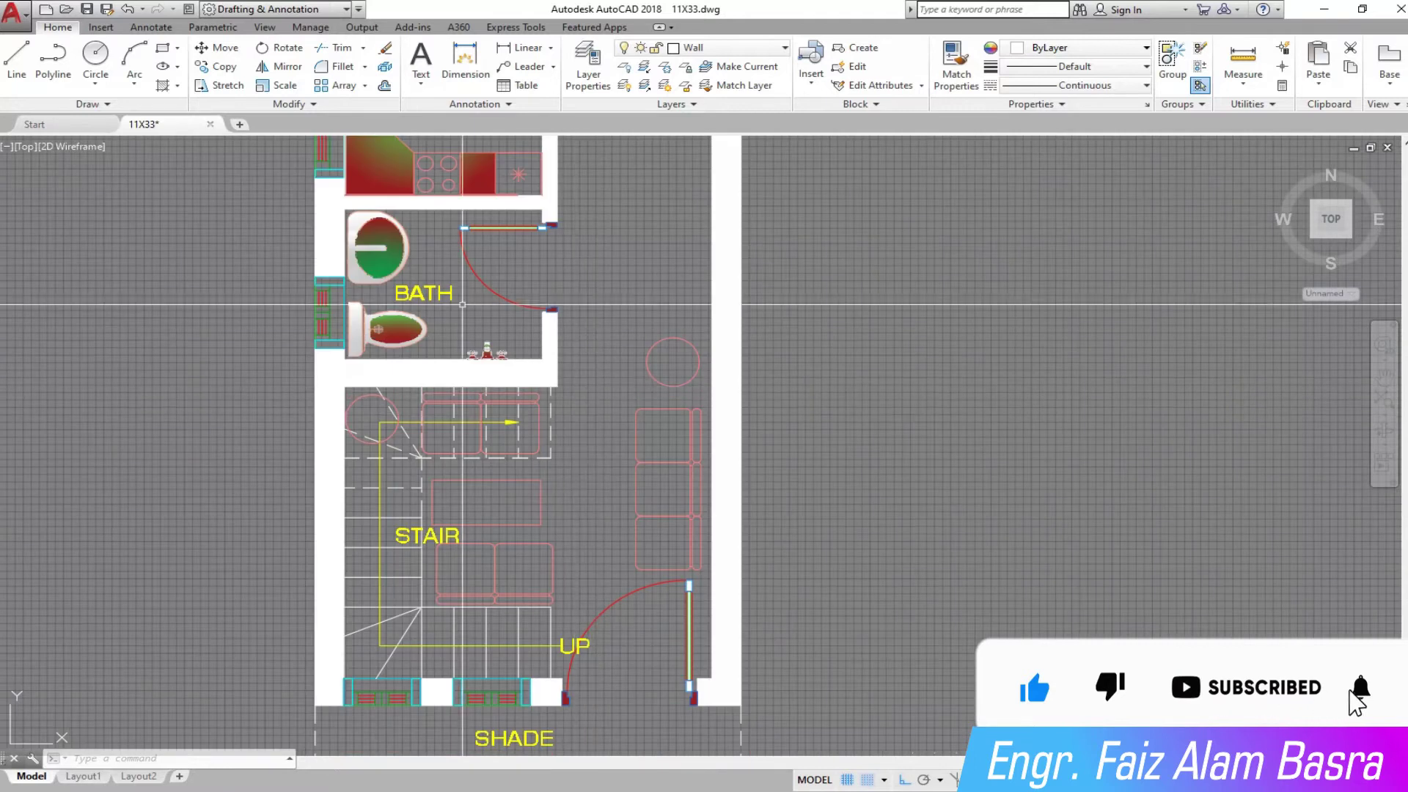
Fill the circle with a SOLID hatch.
{"action": "left_click", "coordinate": [183, 86]}
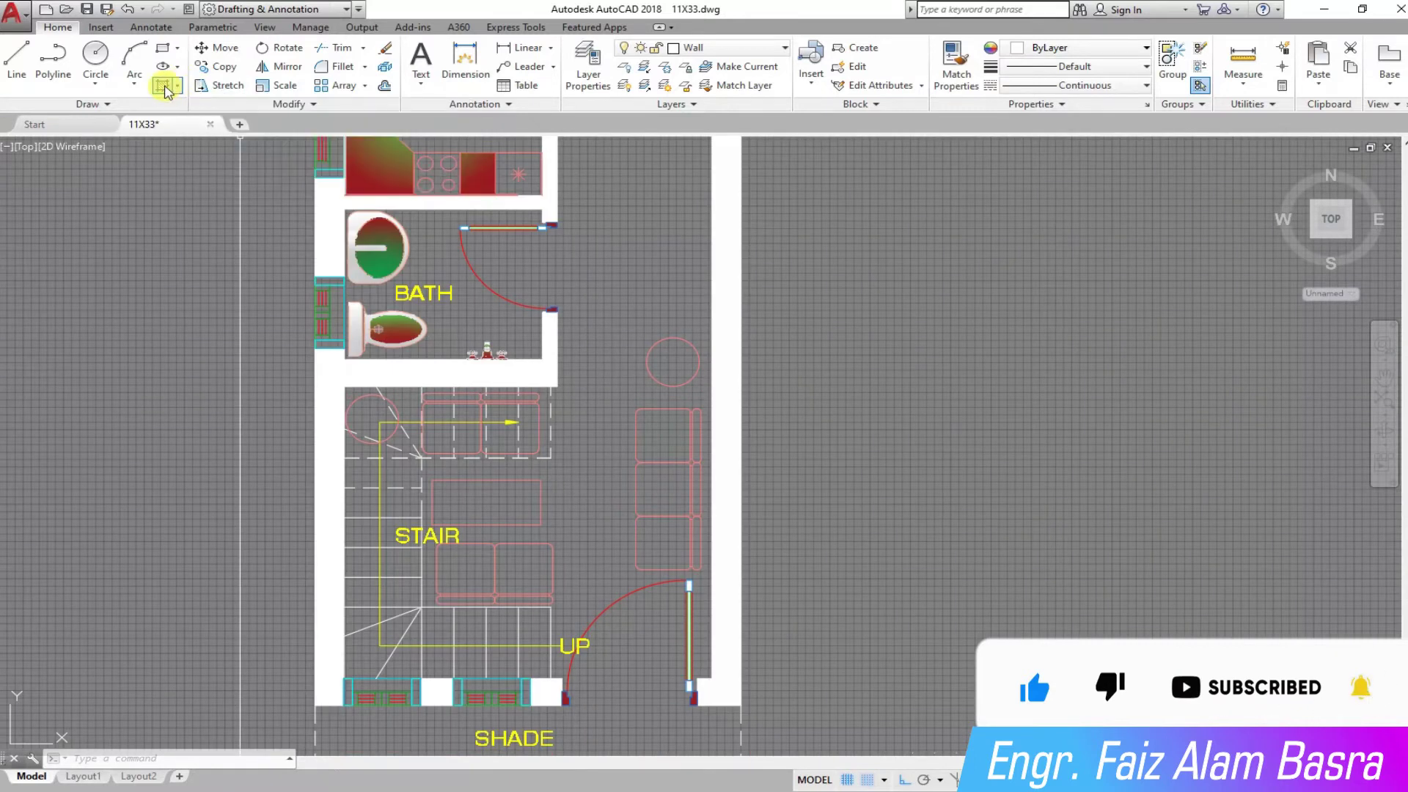
{"action": "scroll", "coordinate": [660, 381], "scroll_direction": "up", "scroll_amount": 2}
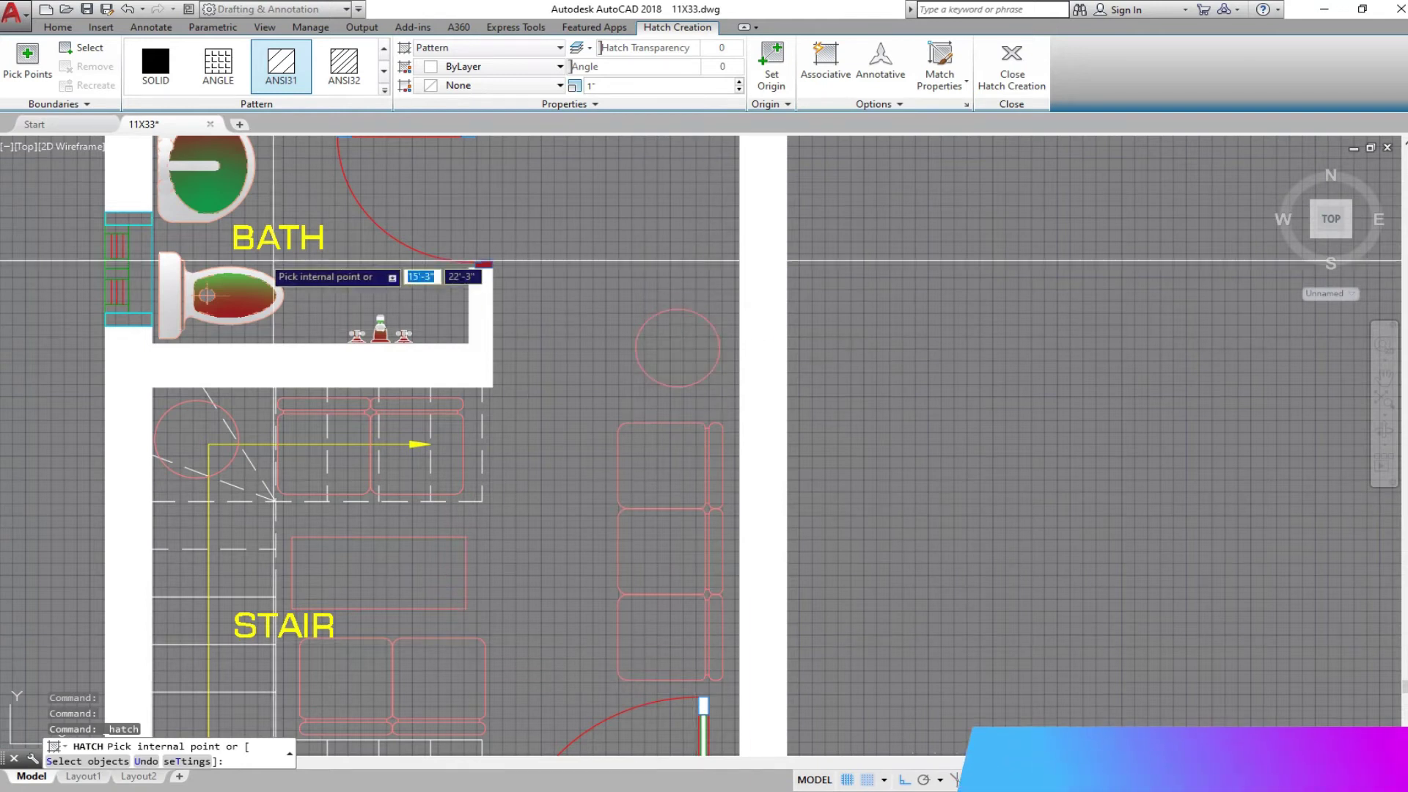
{"action": "left_click", "coordinate": [155, 66]}
{"action": "left_click", "coordinate": [676, 337]}
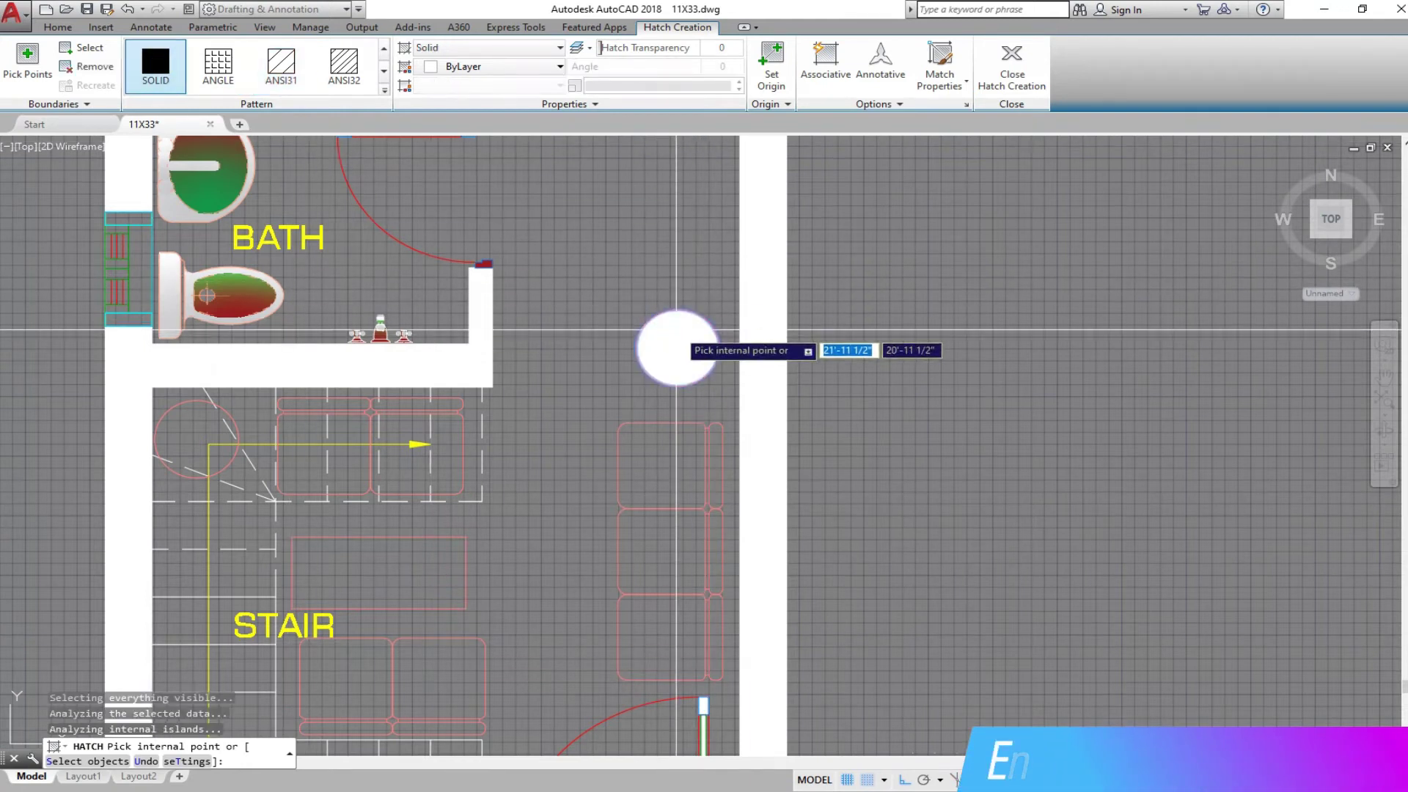
{"action": "key", "text": "Return"}
Solid-fill the right sofa's three cushions and its arm strip.
{"action": "key", "text": "Return"}
{"action": "left_click", "coordinate": [667, 473]}
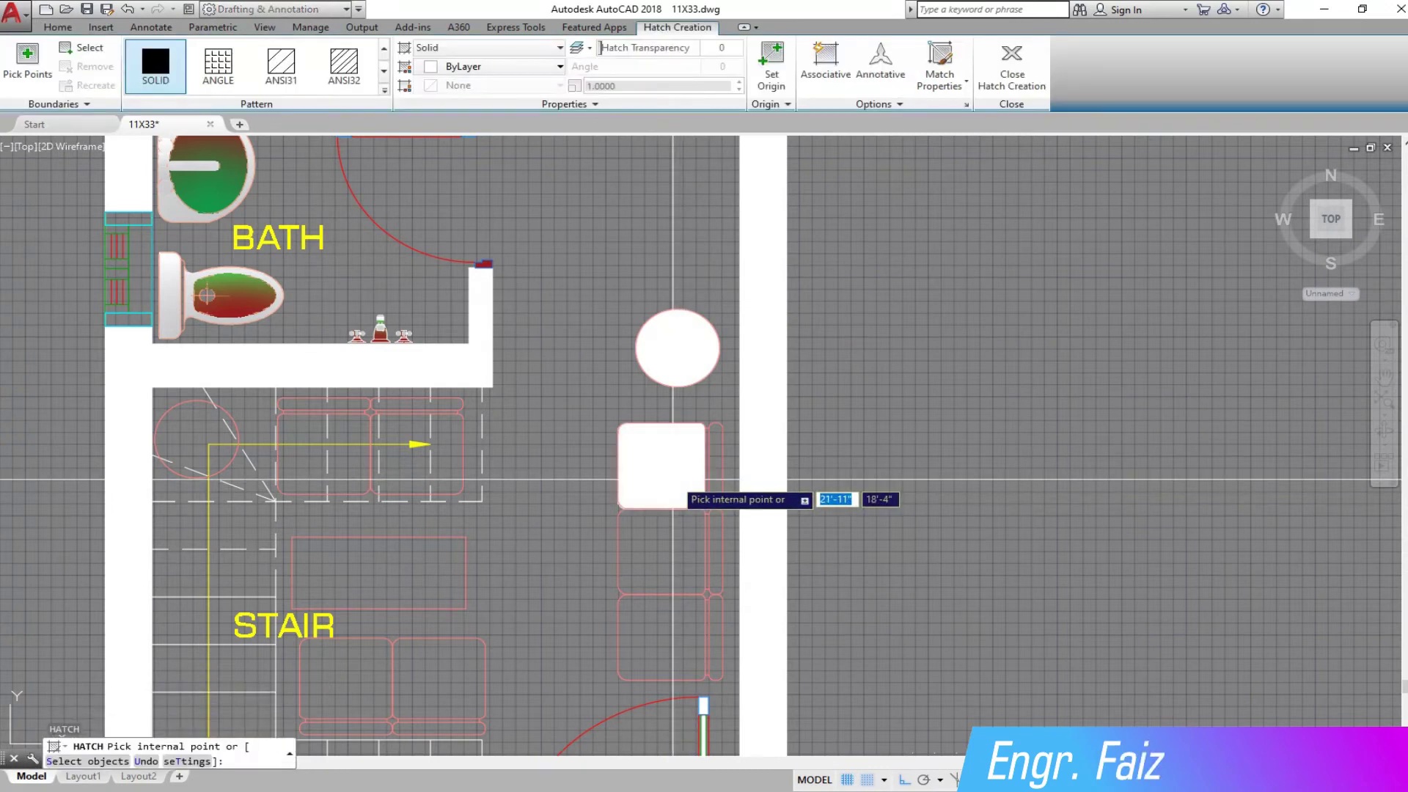
{"action": "left_click", "coordinate": [662, 568]}
{"action": "left_click", "coordinate": [682, 624]}
{"action": "key", "text": "Return"}
{"action": "key", "text": "Return"}
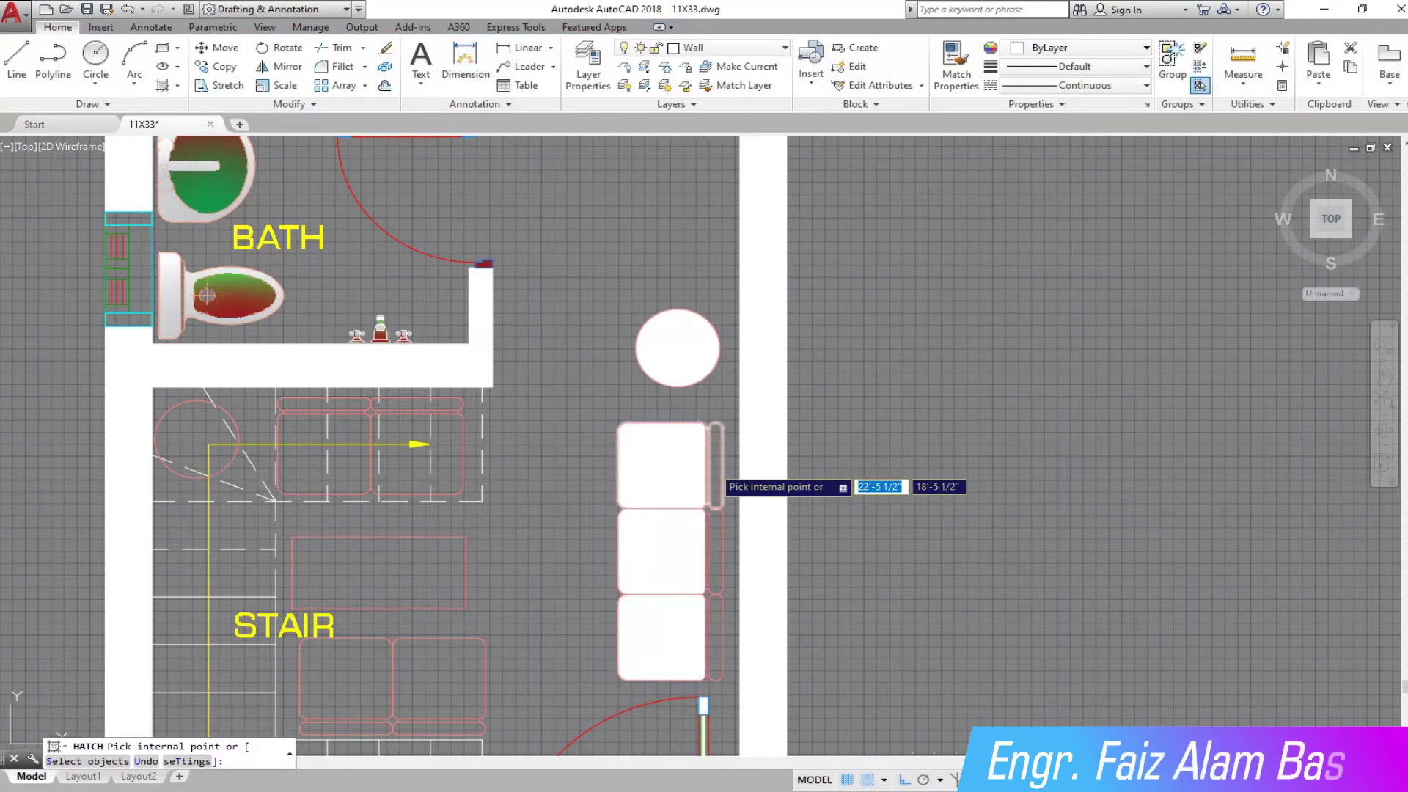
{"action": "left_click", "coordinate": [719, 627]}
{"action": "key", "text": "Return"}
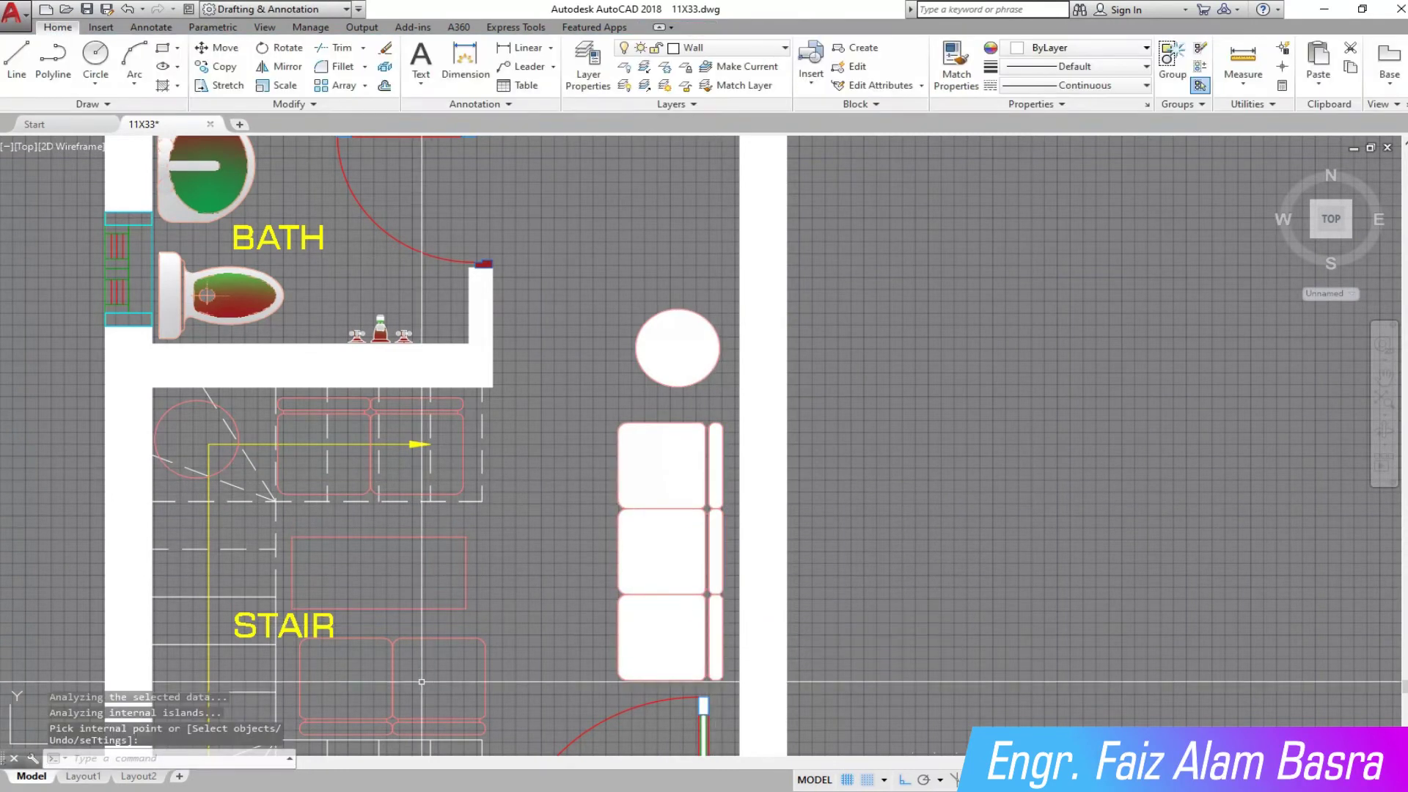
{"action": "scroll", "coordinate": [719, 627], "scroll_direction": "down", "scroll_amount": 3}
{"action": "scroll", "coordinate": [426, 582], "scroll_direction": "up", "scroll_amount": 3}
Solid-fill the lower sofa's left and right cushions and backrest strips.
{"action": "key", "text": "Return"}
{"action": "left_click", "coordinate": [425, 605]}
{"action": "key", "text": "Return"}
{"action": "key", "text": "Return"}
{"action": "left_click", "coordinate": [344, 574]}
{"action": "key", "text": "Return"}
Solid-fill the table rectangle above the STAIR label.
{"action": "key", "text": "Return"}
{"action": "left_click", "coordinate": [344, 625]}
{"action": "key", "text": "Return"}
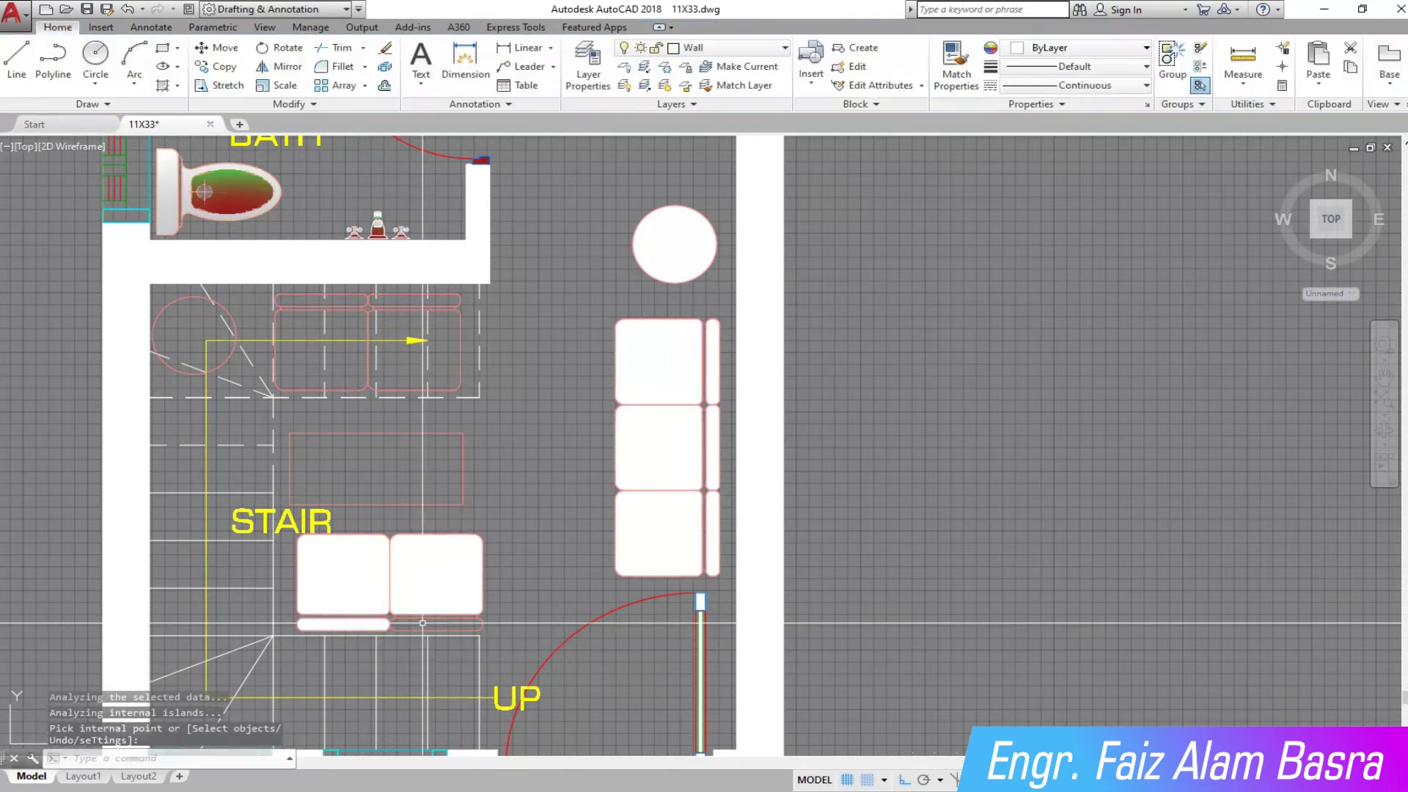
{"action": "left_click", "coordinate": [422, 624]}
{"action": "key", "text": "Return"}
{"action": "key", "text": "Escape"}
{"action": "key", "text": "Return"}
{"action": "left_click", "coordinate": [405, 470]}
{"action": "key", "text": "Return"}
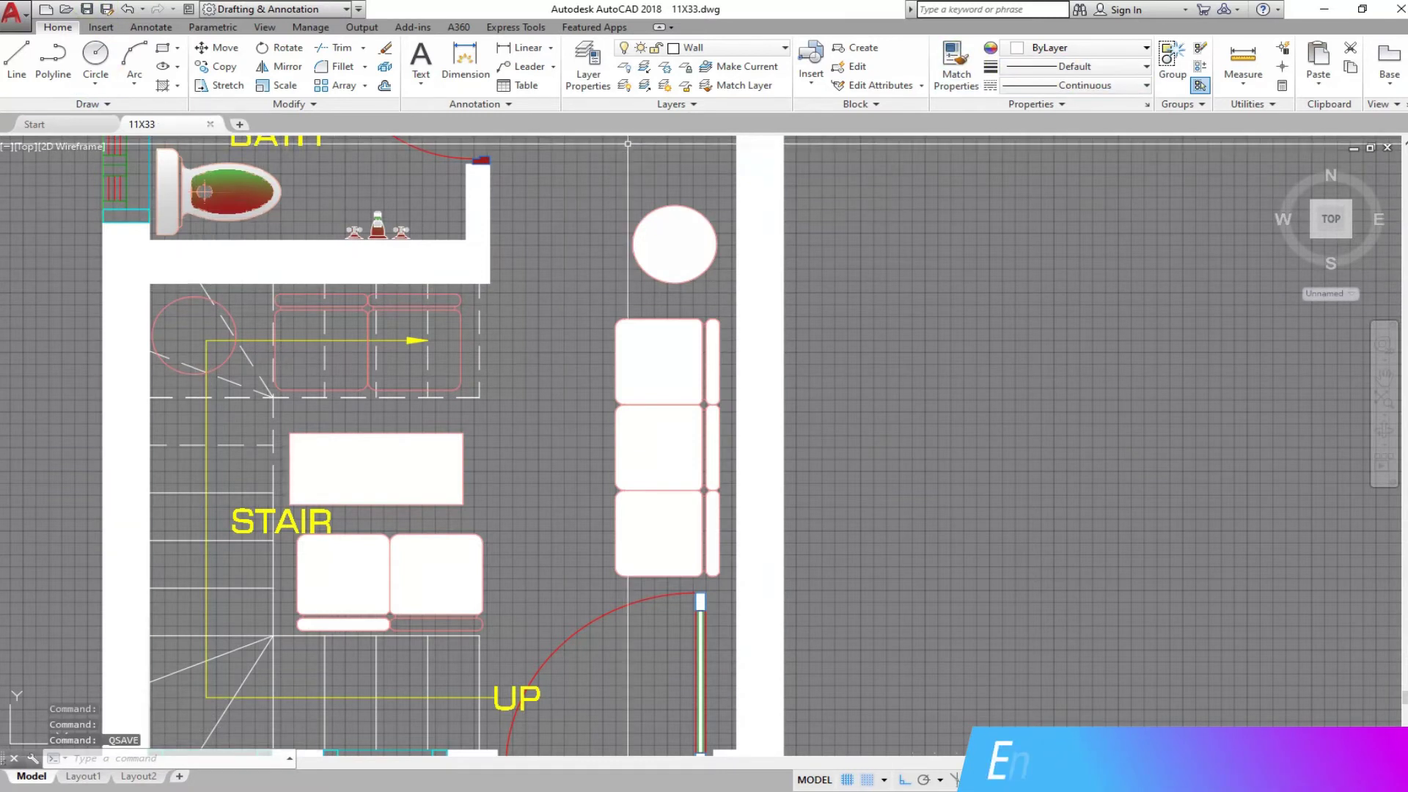
Match the toilet's gradient onto the circle, right sofa, sofa arm and table.
{"action": "left_click", "coordinate": [289, 199]}
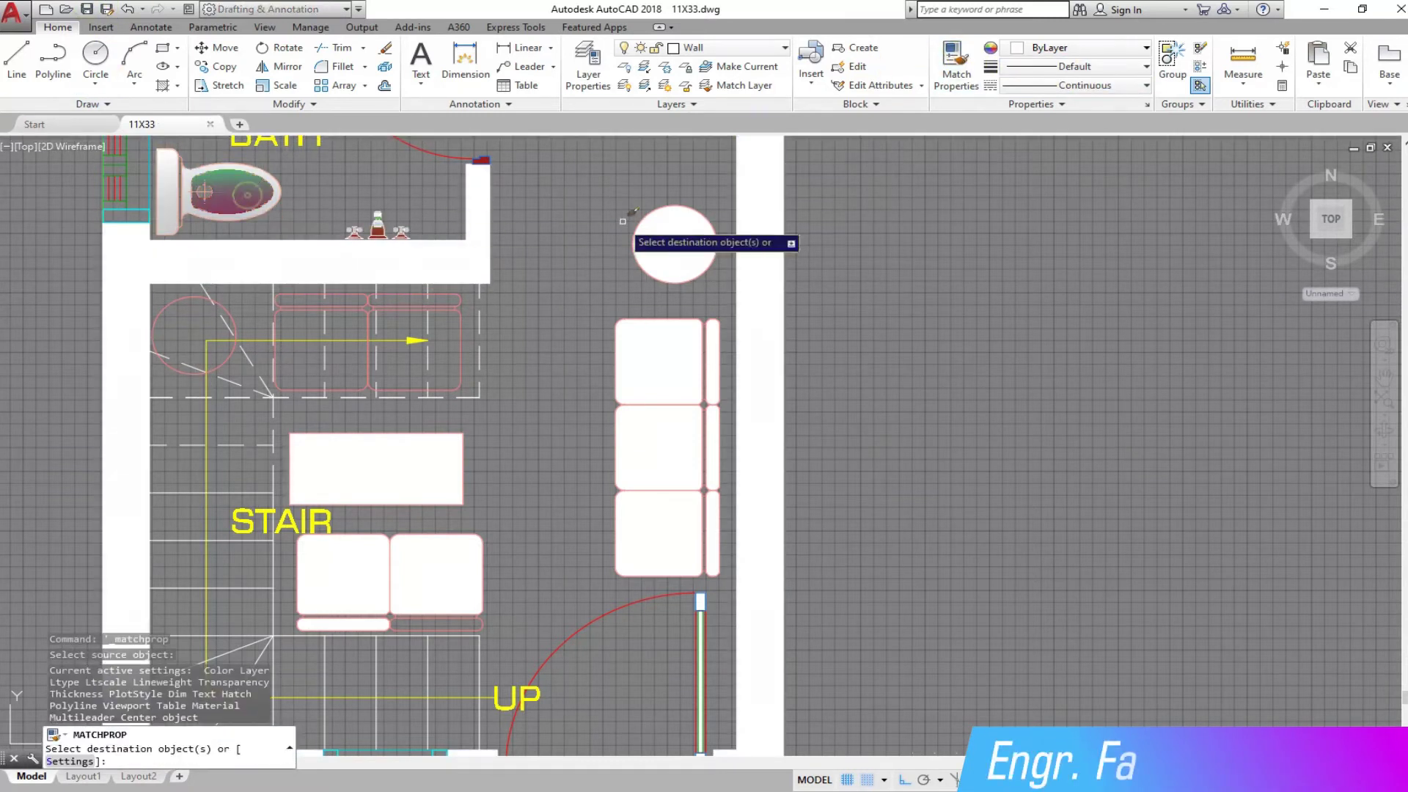
{"action": "left_click", "coordinate": [688, 236]}
{"action": "left_click", "coordinate": [673, 351]}
{"action": "left_click", "coordinate": [710, 379]}
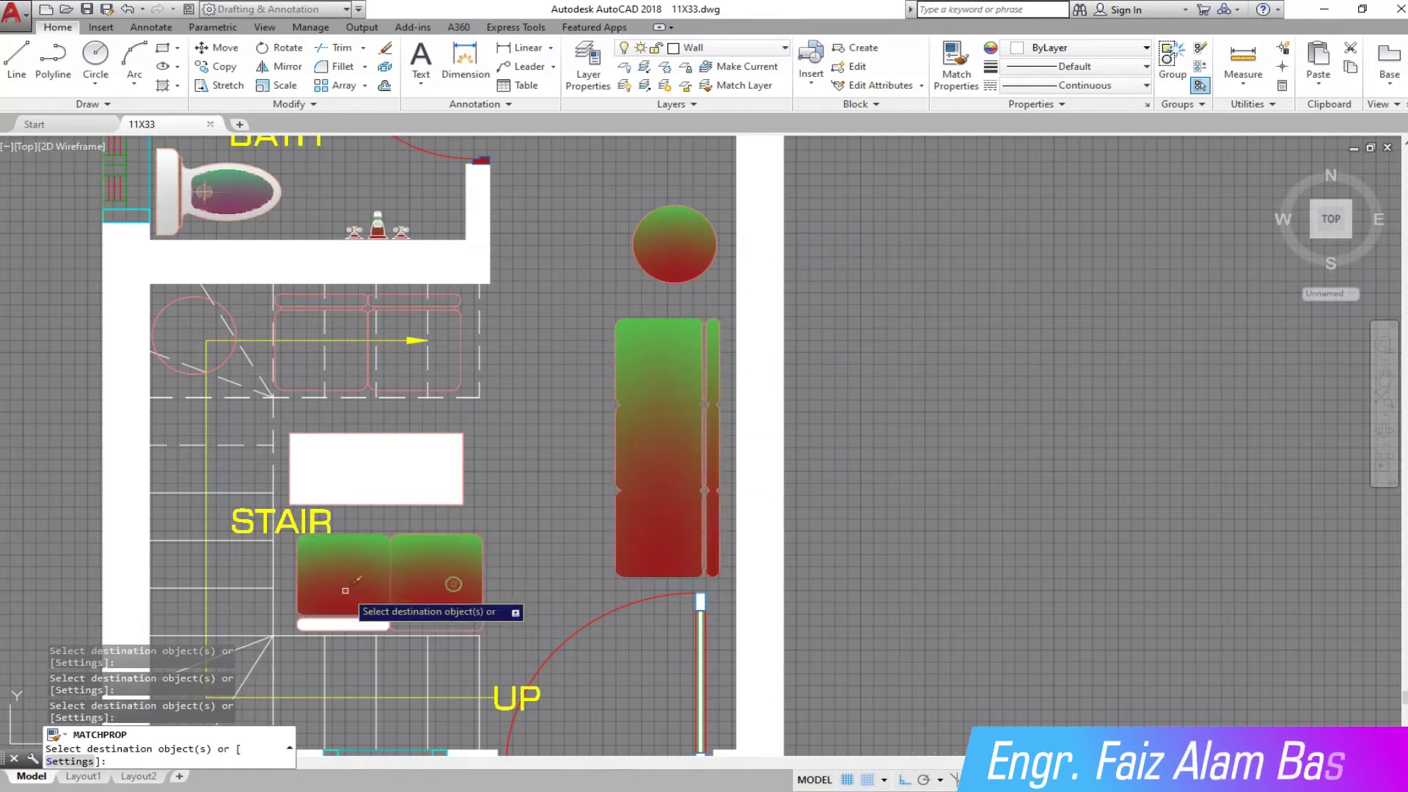
{"action": "left_click", "coordinate": [394, 478]}
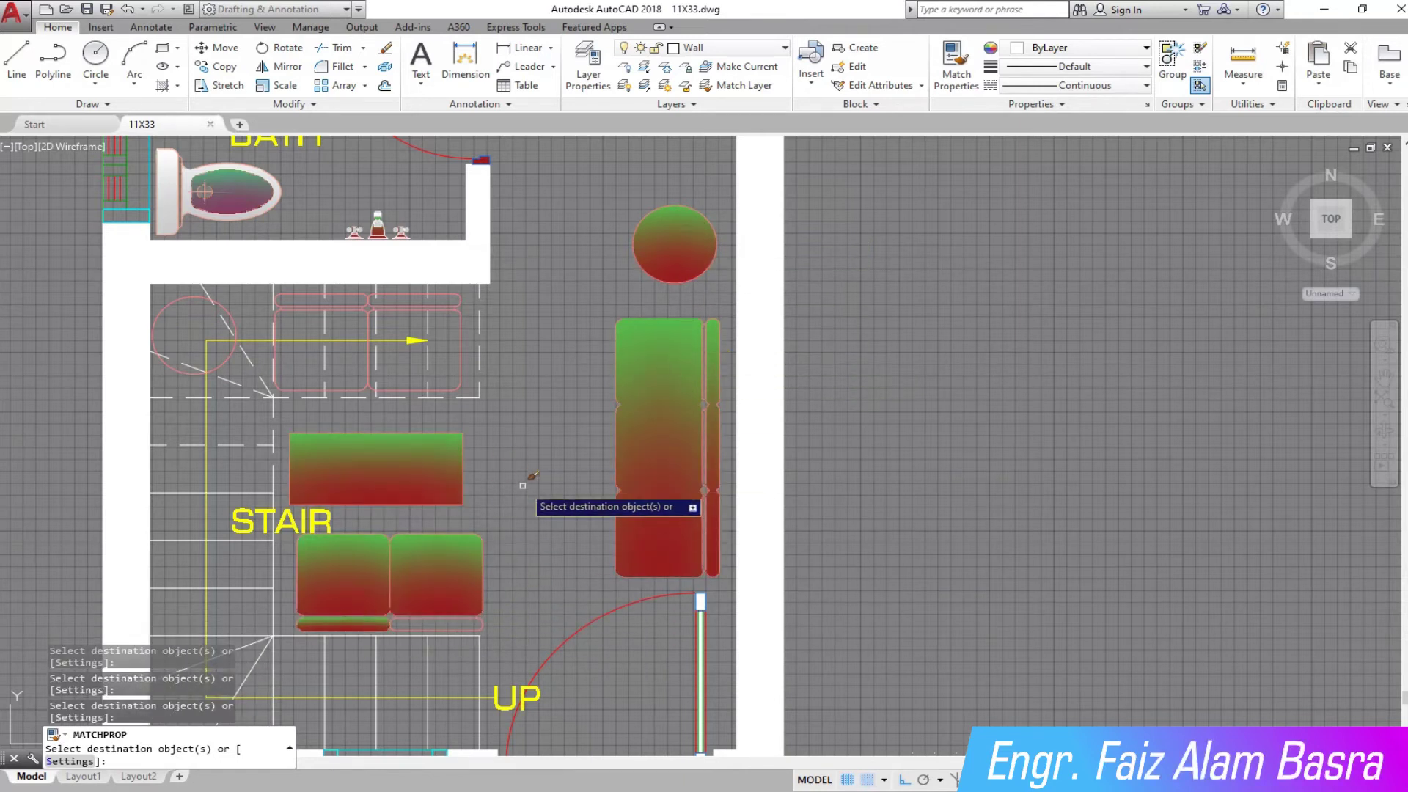
{"action": "key", "text": "Return"}
Finish the cushion strip fill and match the gradient onto it.
{"action": "right_click", "coordinate": [430, 629]}
{"action": "left_click", "coordinate": [447, 400]}
{"action": "left_click", "coordinate": [942, 70]}
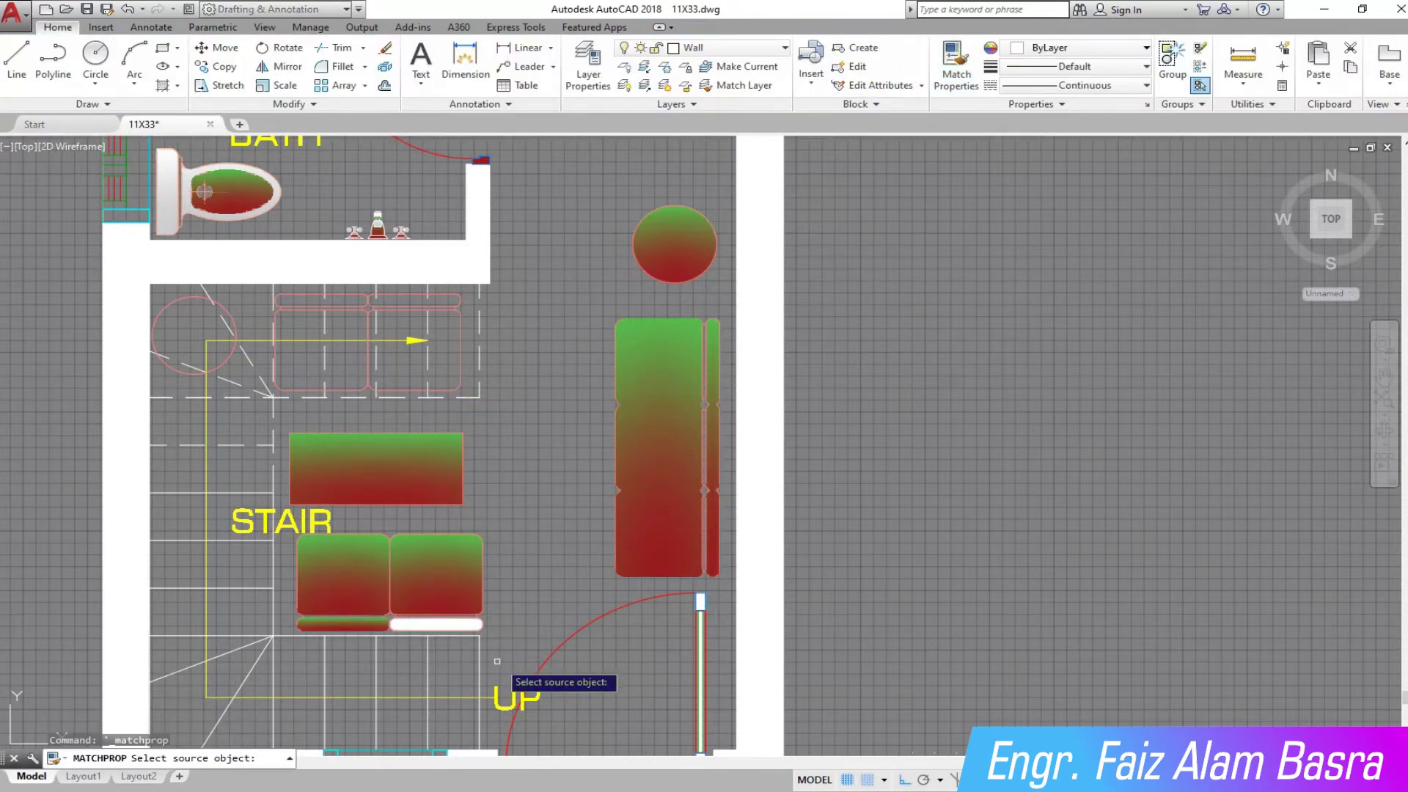
{"action": "scroll", "coordinate": [463, 646], "scroll_direction": "up", "scroll_amount": 2}
{"action": "left_click", "coordinate": [440, 575]}
{"action": "left_click", "coordinate": [440, 611]}
{"action": "scroll", "coordinate": [339, 649], "scroll_direction": "down", "scroll_amount": 2}
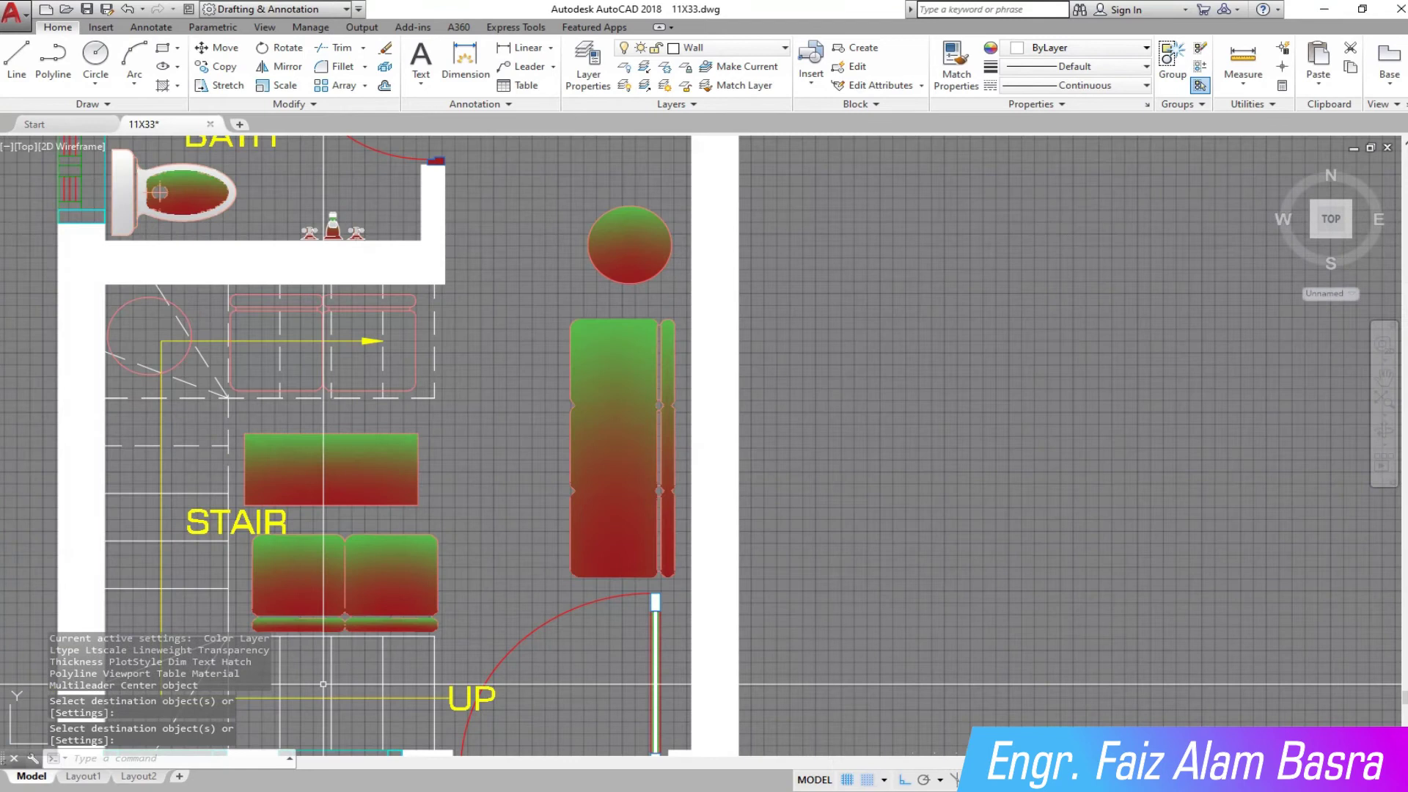
{"action": "scroll", "coordinate": [391, 620], "scroll_direction": "up", "scroll_amount": 2}
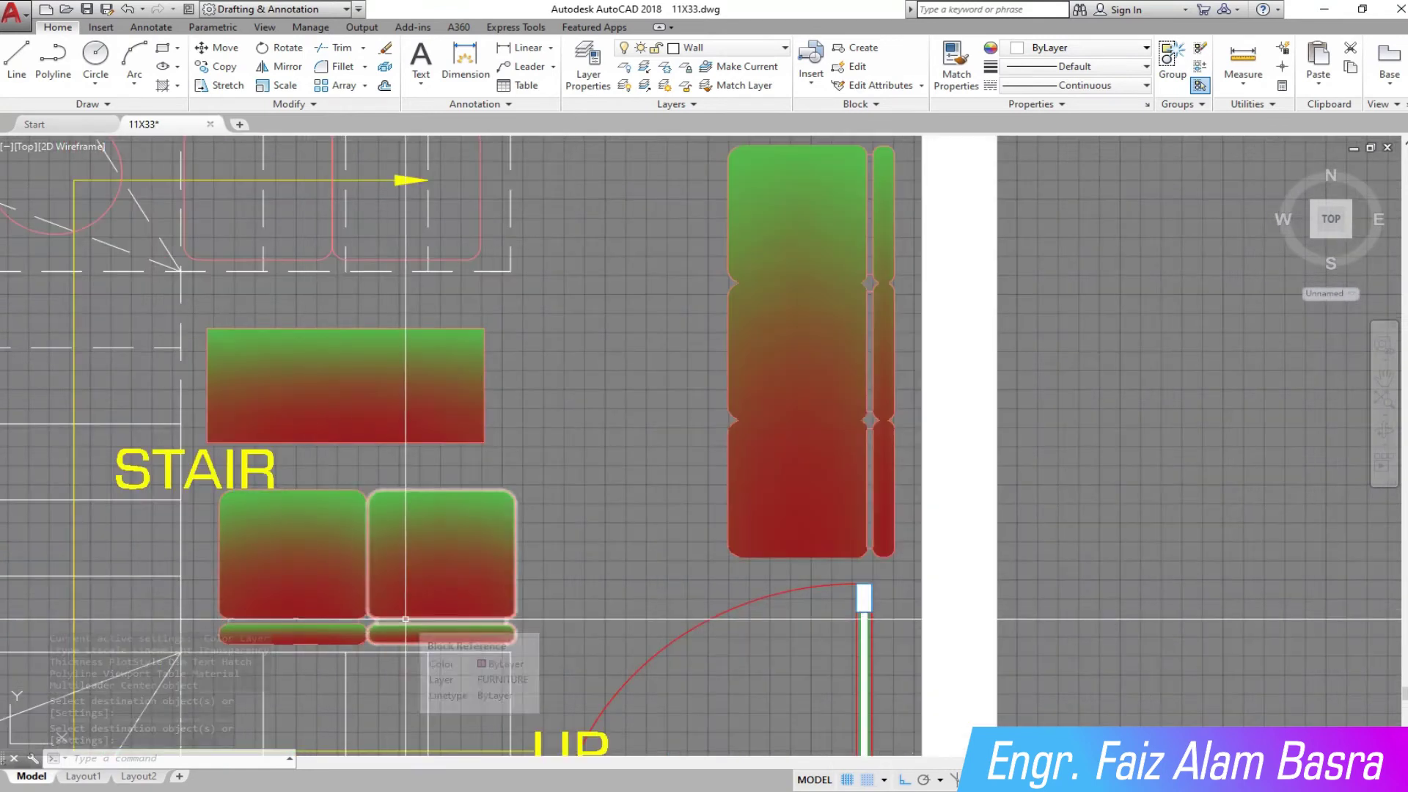
Change the centre table's gradient to GR_INVSPH (inverse spherical).
{"action": "key", "text": "Escape"}
{"action": "left_click", "coordinate": [345, 381]}
{"action": "left_click", "coordinate": [271, 66]}
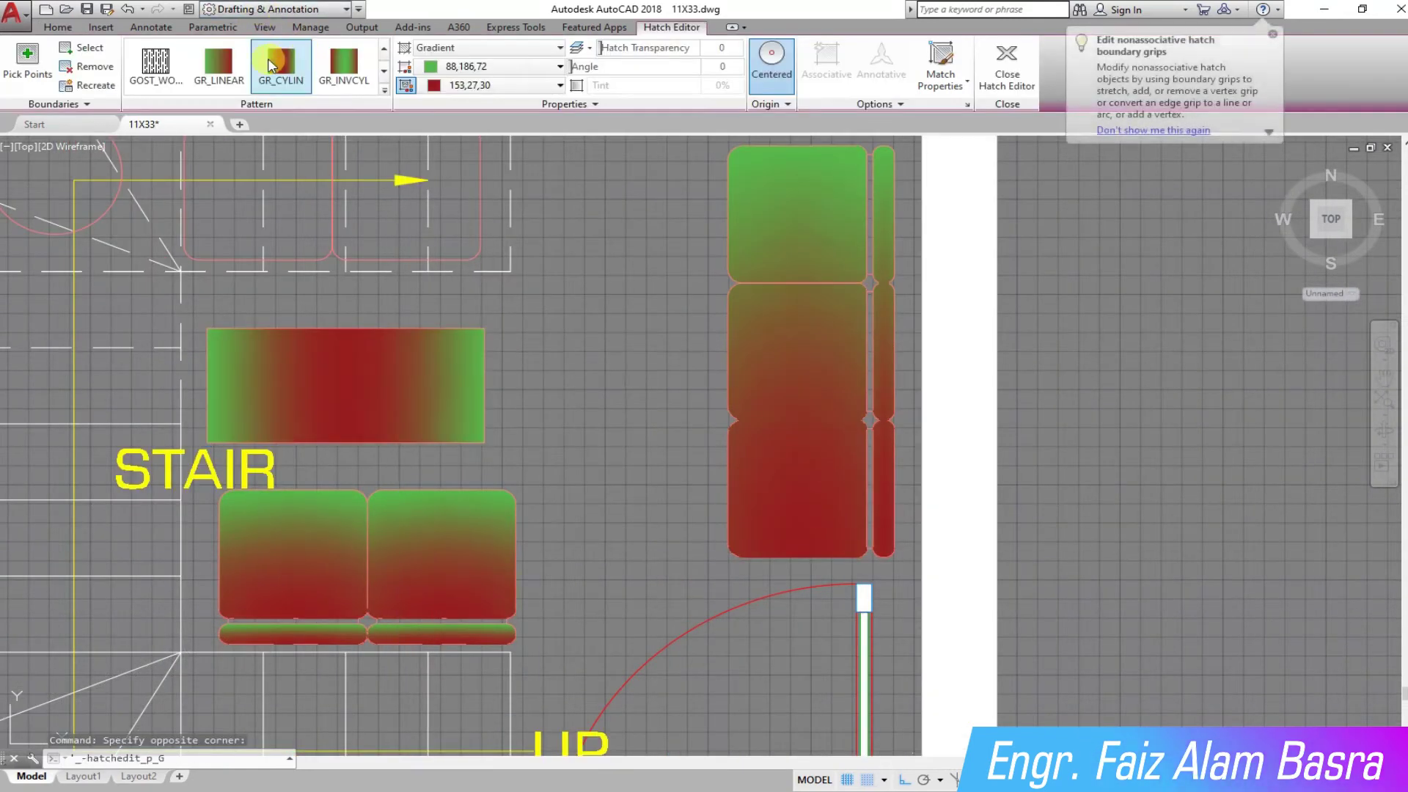
{"action": "scroll", "coordinate": [272, 66], "scroll_direction": "down", "scroll_amount": 1}
{"action": "left_click", "coordinate": [355, 62]}
{"action": "left_click", "coordinate": [157, 71]}
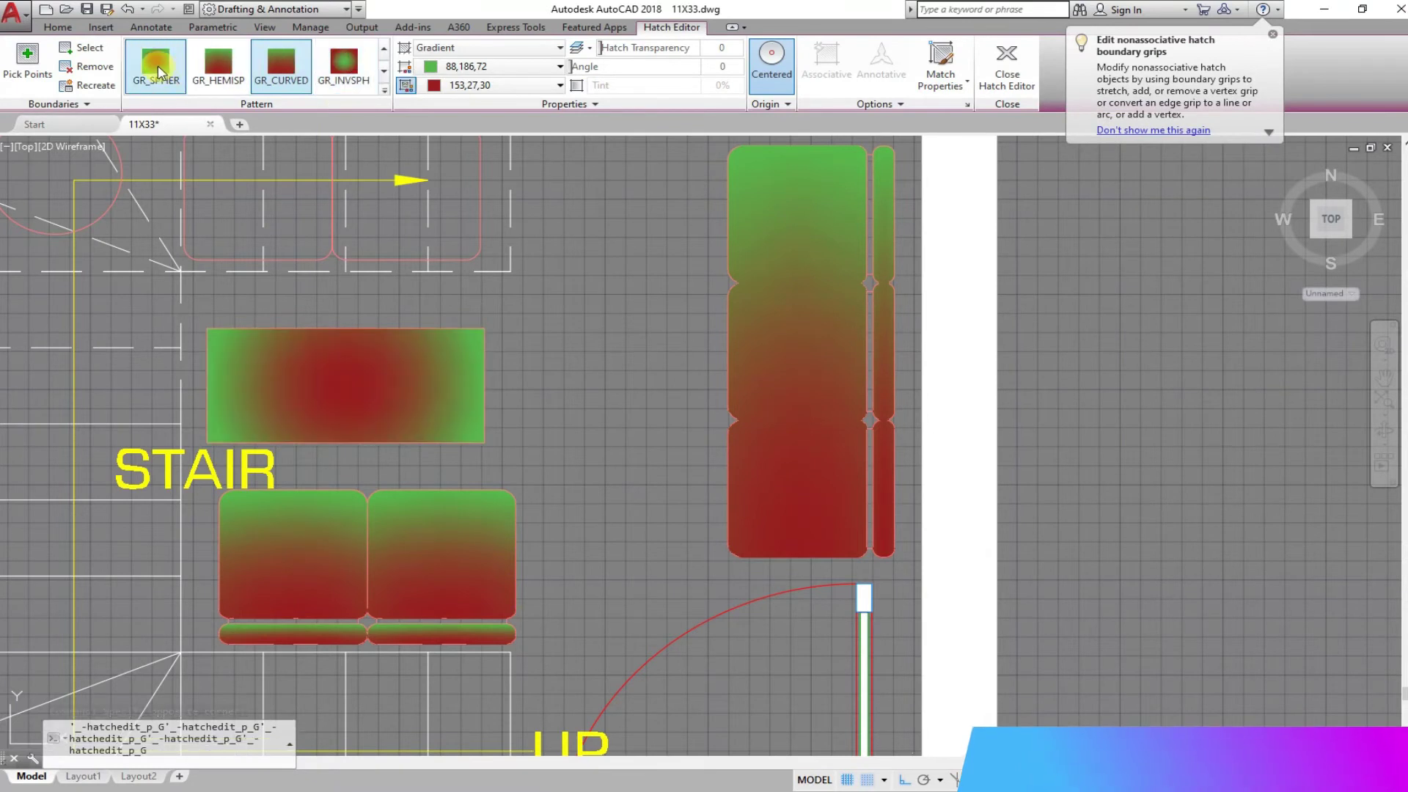
{"action": "left_click", "coordinate": [338, 73]}
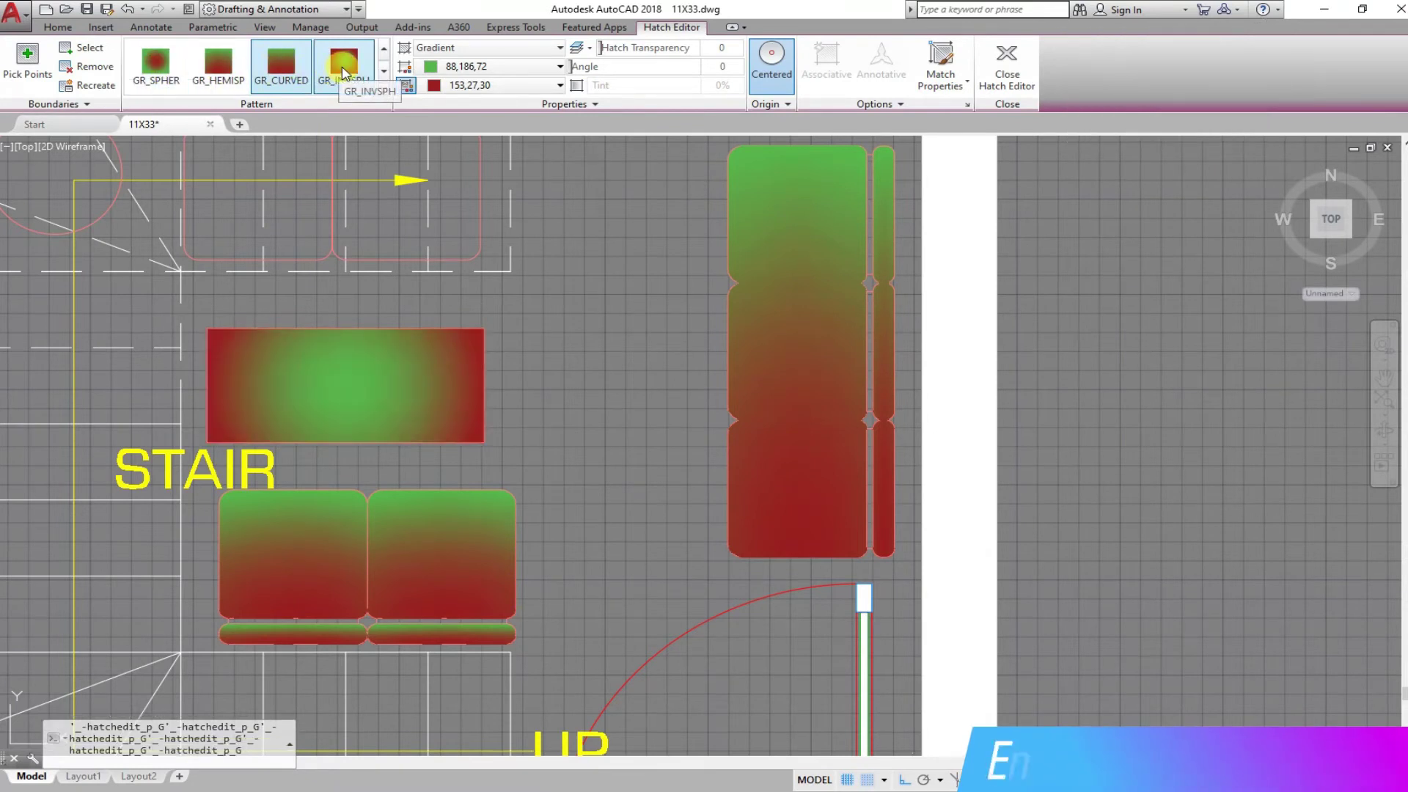
{"action": "scroll", "coordinate": [343, 71], "scroll_direction": "down", "scroll_amount": 1}
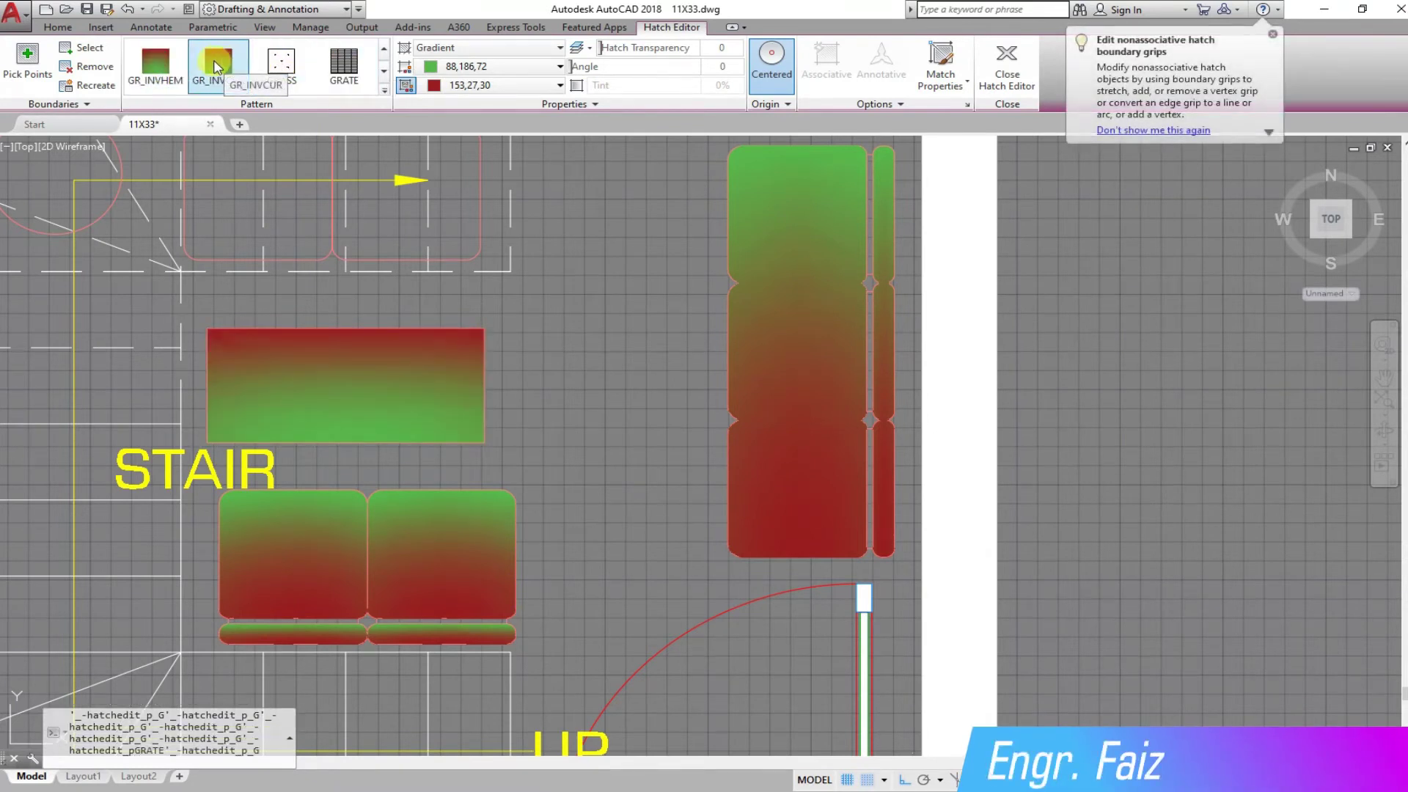
{"action": "scroll", "coordinate": [215, 68], "scroll_direction": "up", "scroll_amount": 1}
{"action": "scroll", "coordinate": [458, 442], "scroll_direction": "down", "scroll_amount": 2}
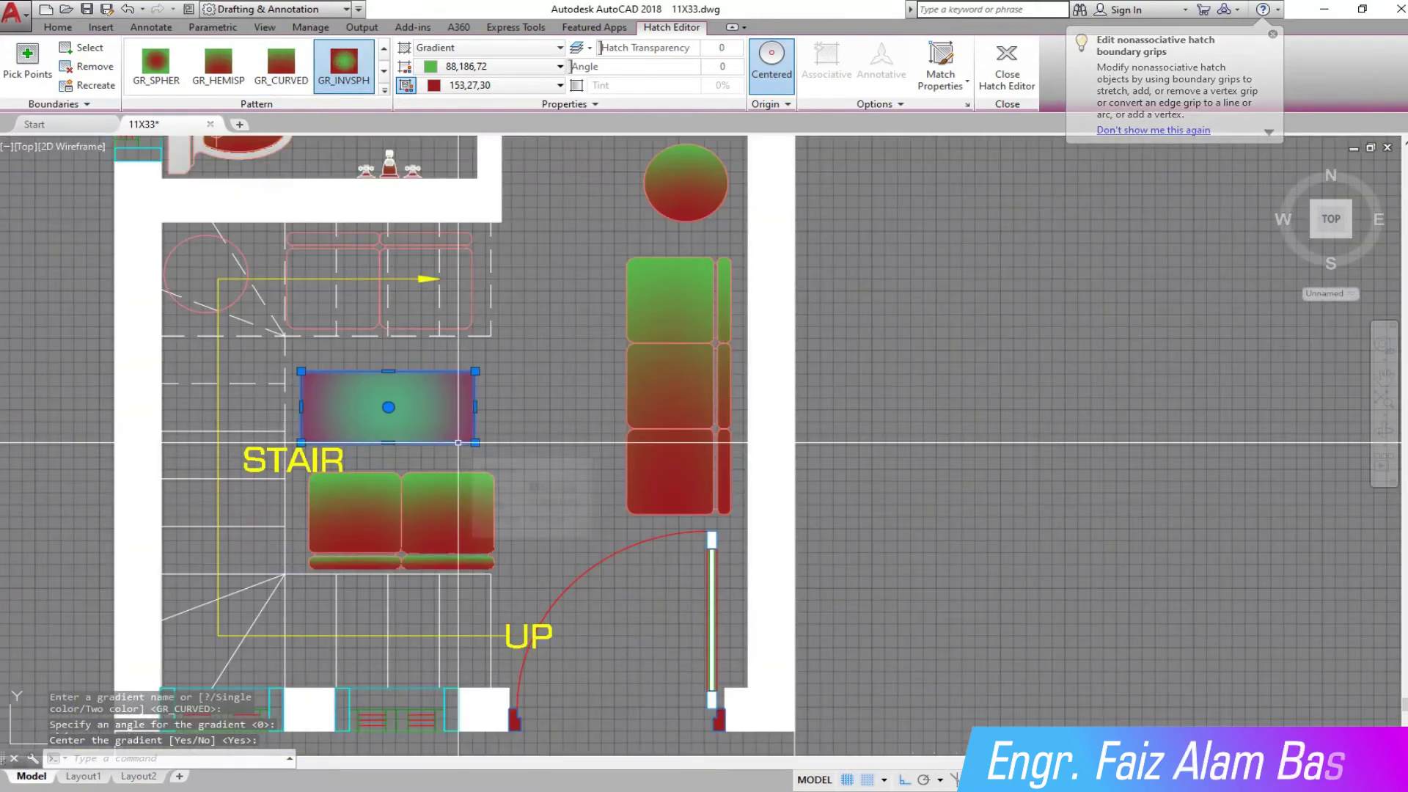
{"action": "key", "text": "Escape"}
Give the round rug's hatch an inverse spherical gradient.
{"action": "left_click", "coordinate": [950, 70]}
{"action": "left_click", "coordinate": [433, 396]}
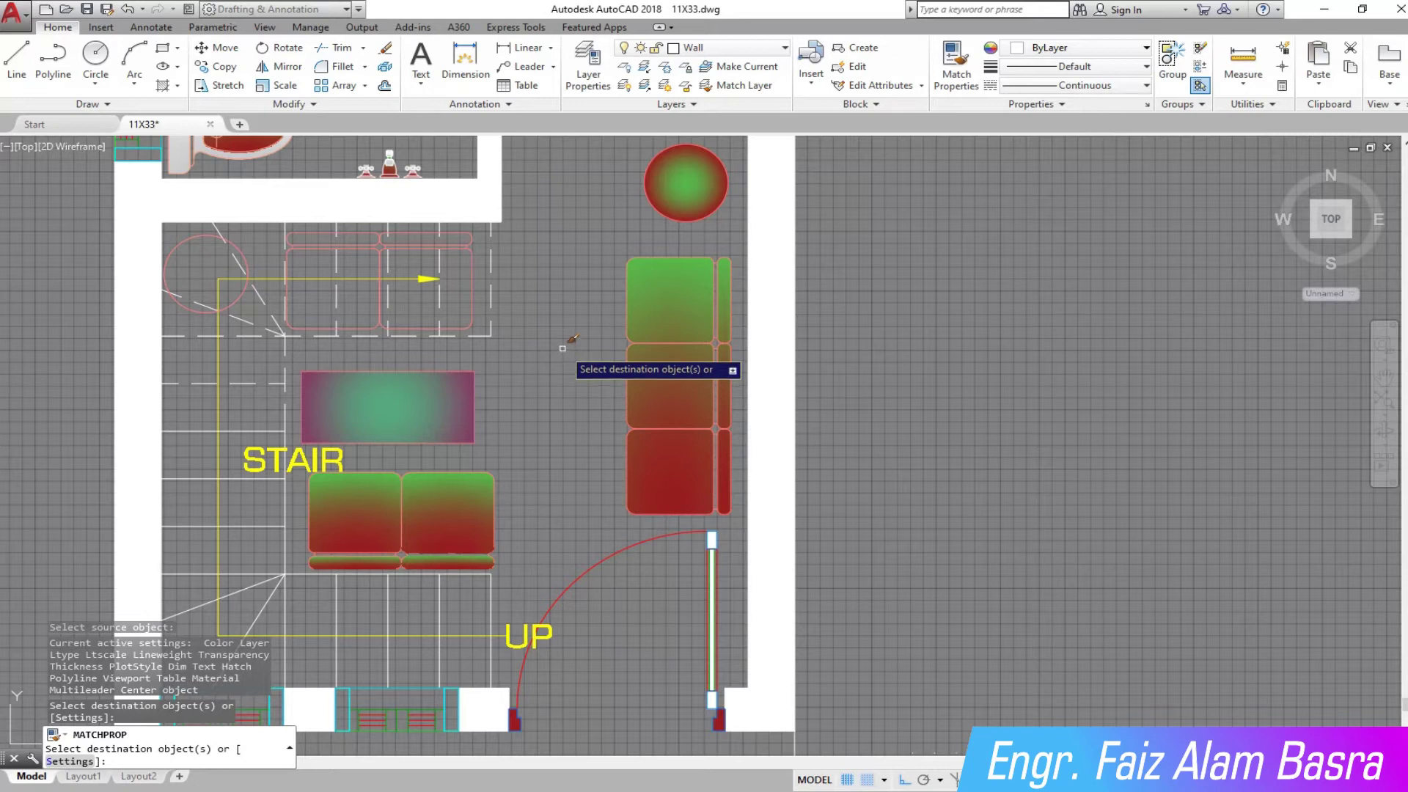
{"action": "right_click", "coordinate": [557, 321]}
{"action": "left_click", "coordinate": [586, 322]}
{"action": "left_click", "coordinate": [686, 183]}
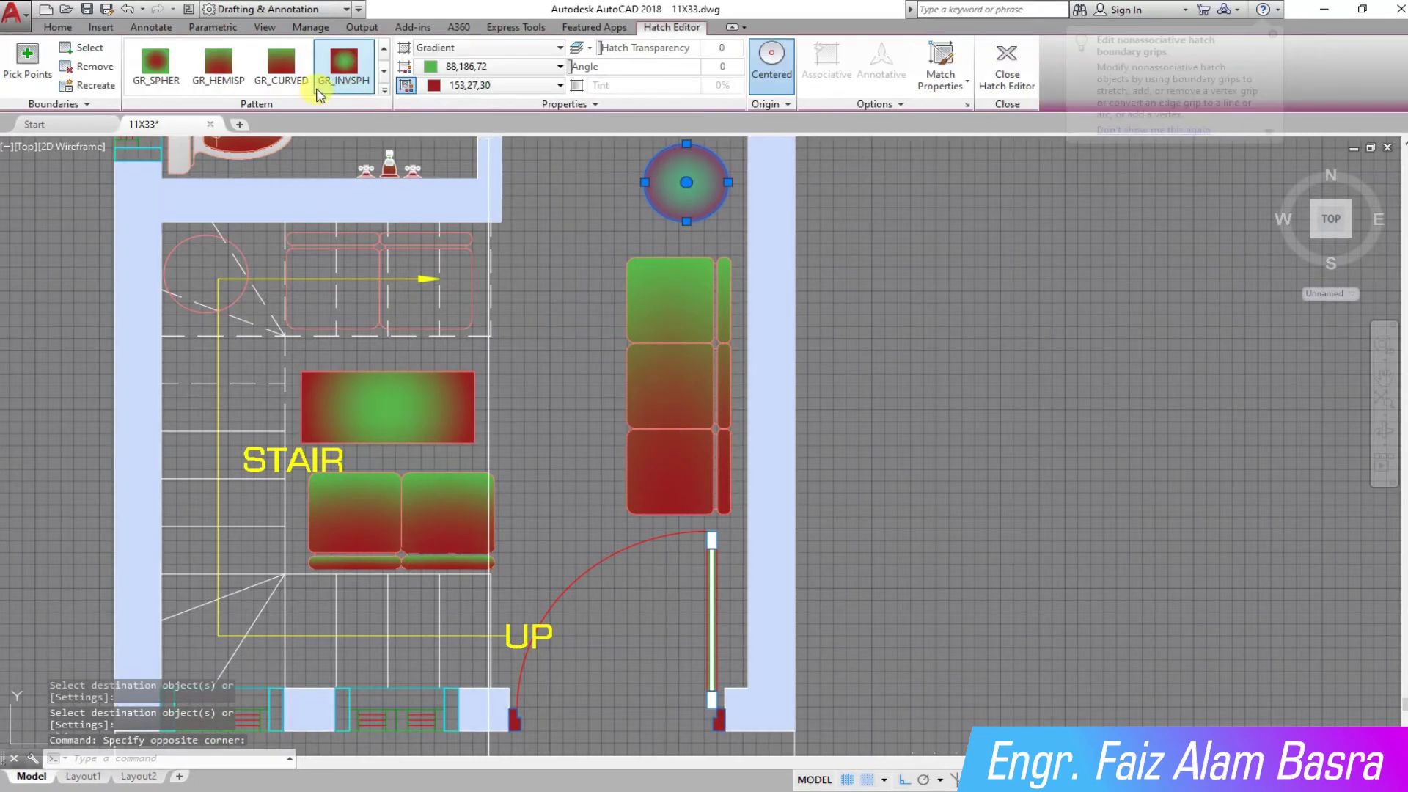
{"action": "left_click", "coordinate": [345, 69]}
{"action": "left_click", "coordinate": [342, 72]}
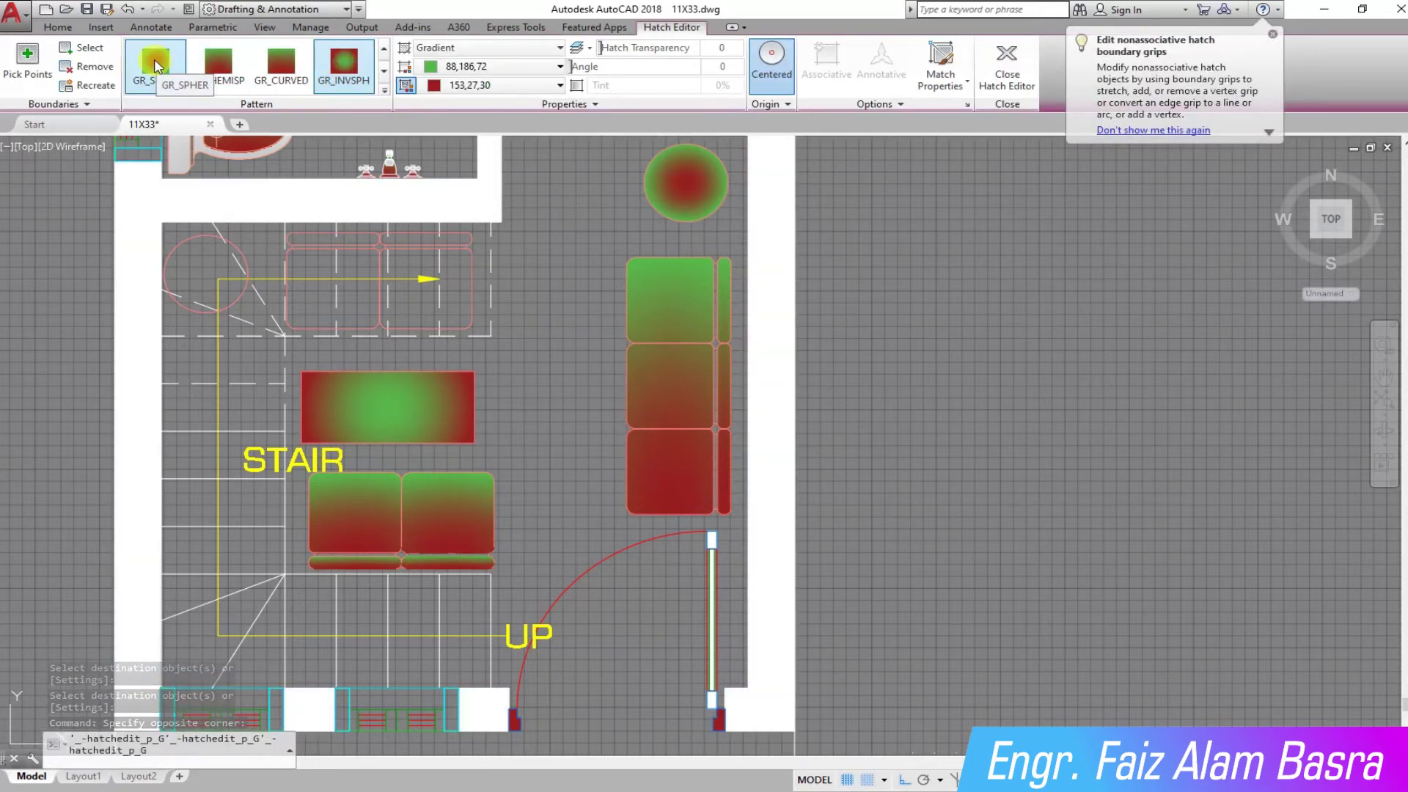
{"action": "key", "text": "Escape"}
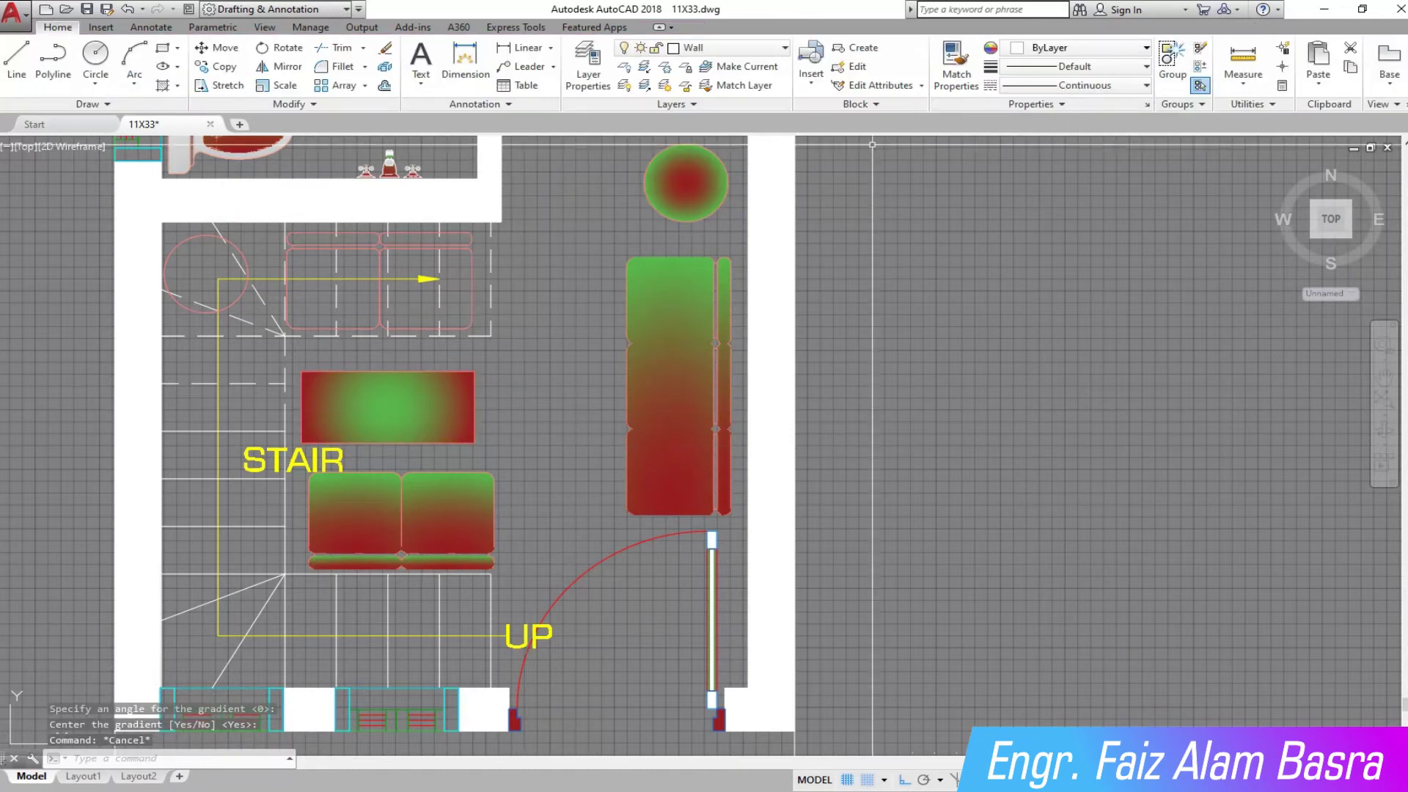
Match the round rug's gradient onto the tall sofa.
{"action": "left_click", "coordinate": [956, 64]}
{"action": "left_click", "coordinate": [686, 184]}
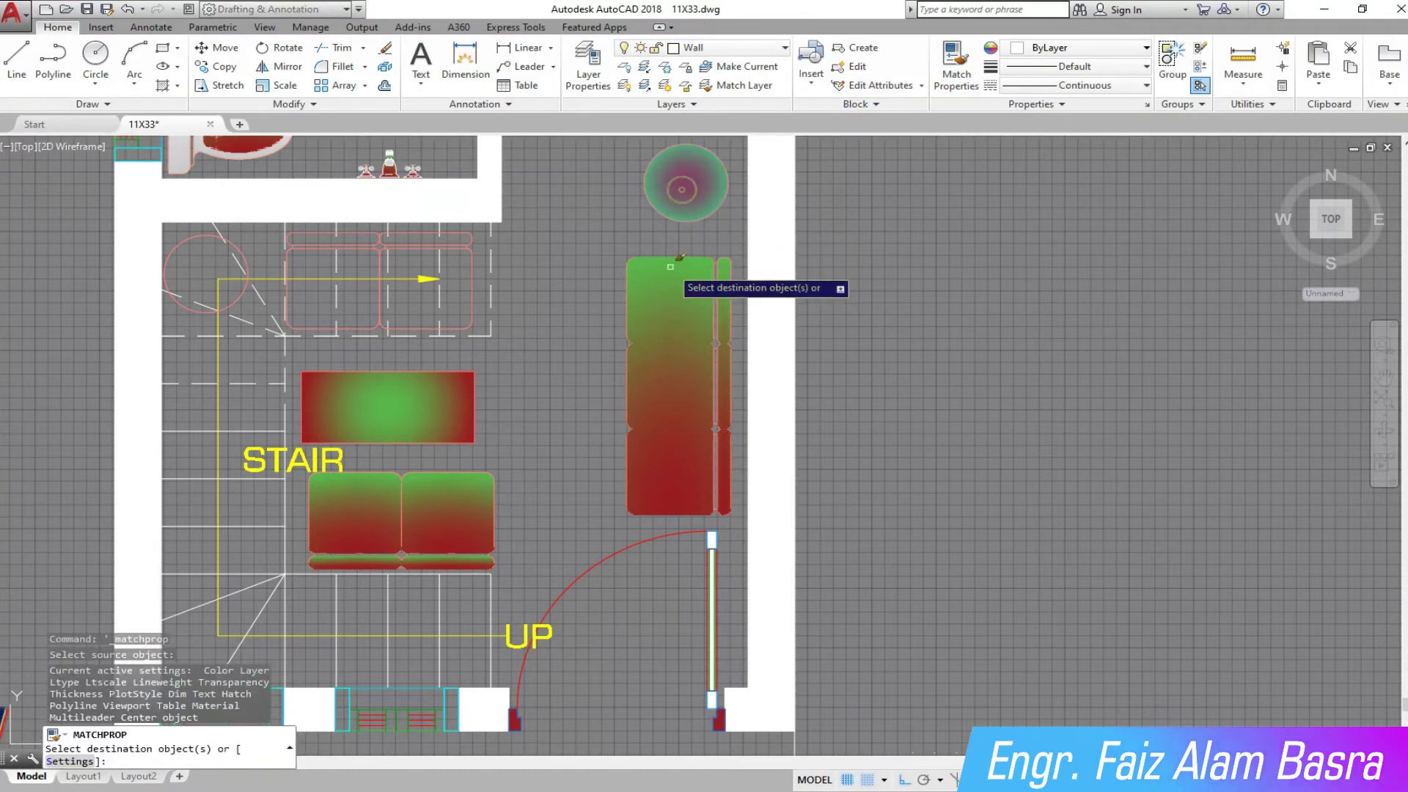
{"action": "left_click", "coordinate": [665, 293]}
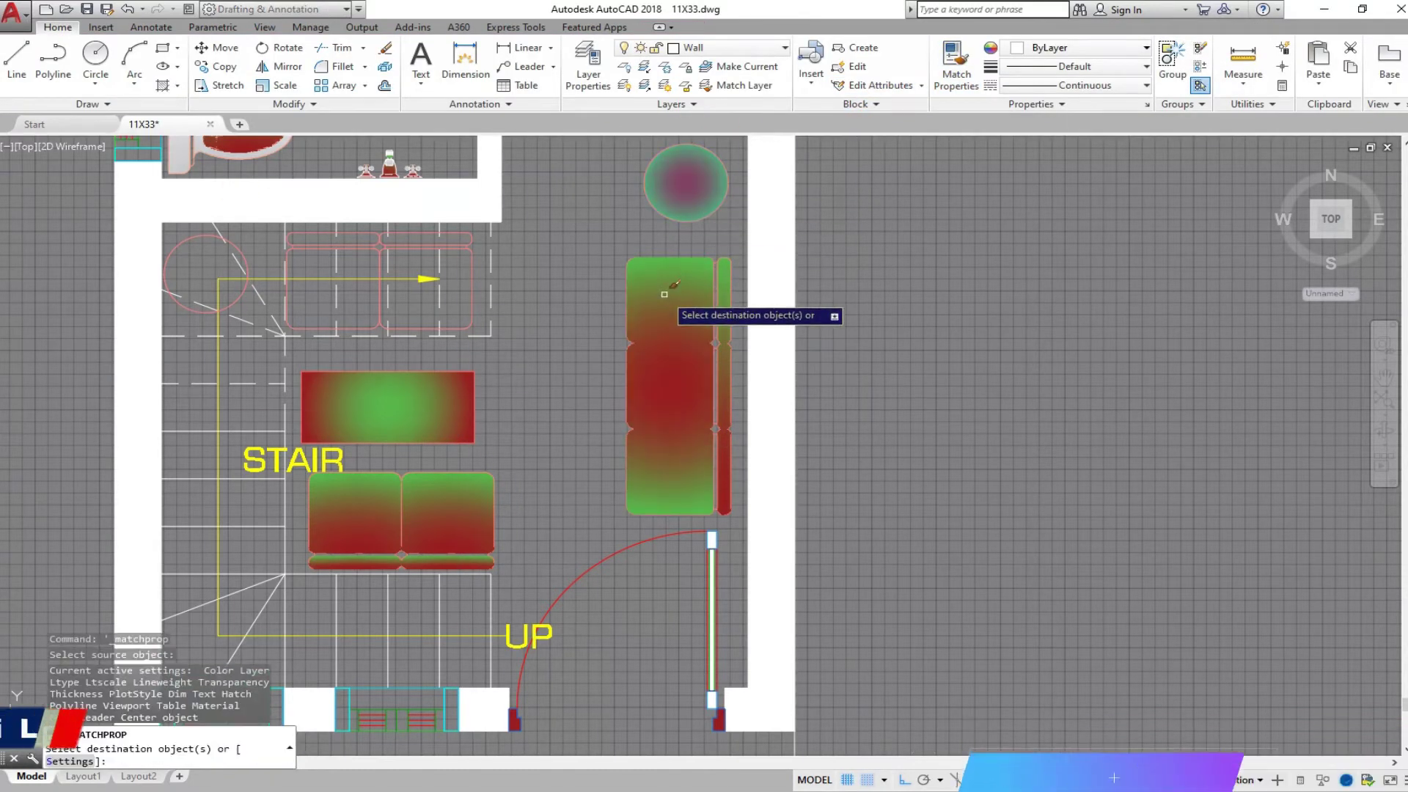
{"action": "right_click", "coordinate": [660, 366]}
{"action": "left_click", "coordinate": [683, 377]}
Change the tall sofa's gradient to GR_SPHER (spherical).
{"action": "left_click", "coordinate": [683, 377]}
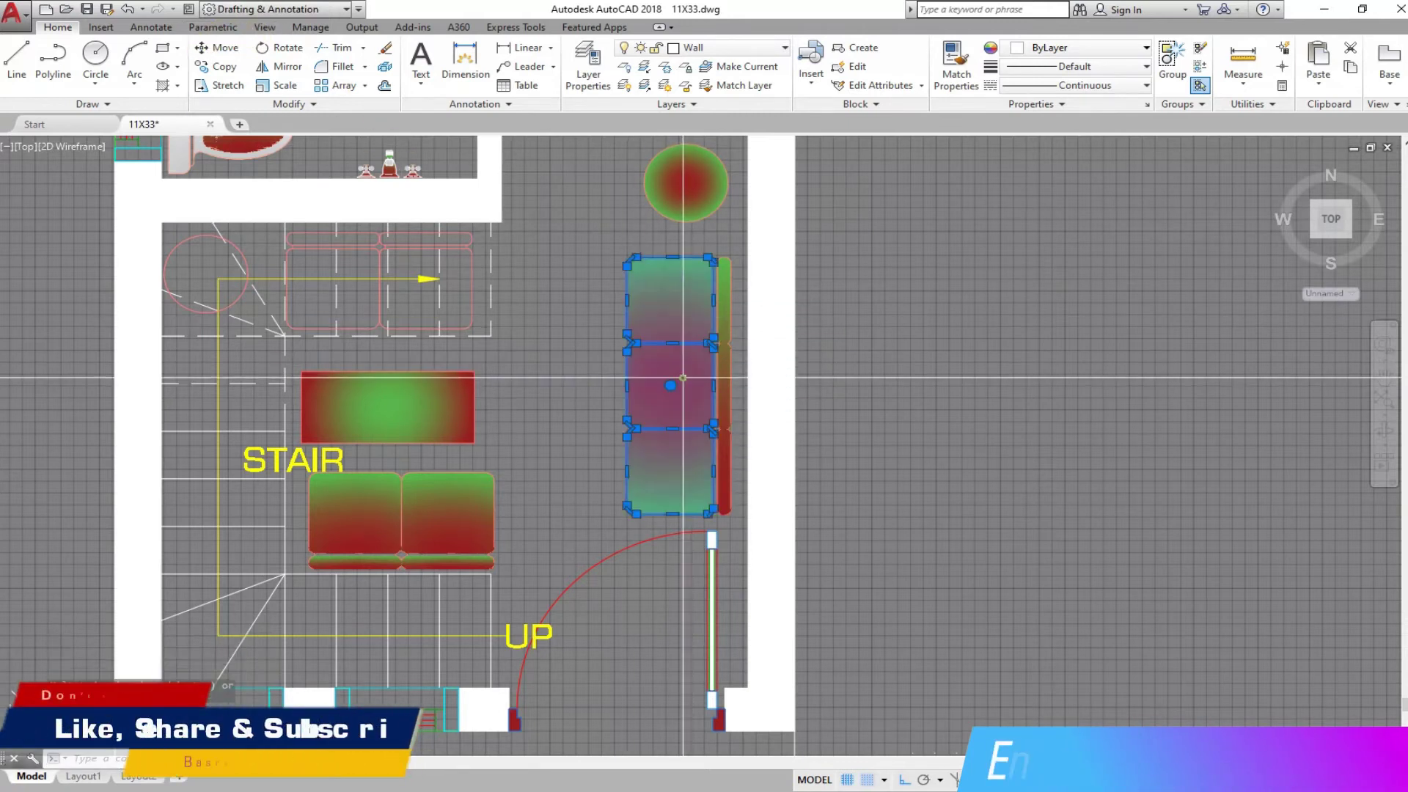
{"action": "left_click", "coordinate": [281, 63]}
{"action": "left_click", "coordinate": [339, 66]}
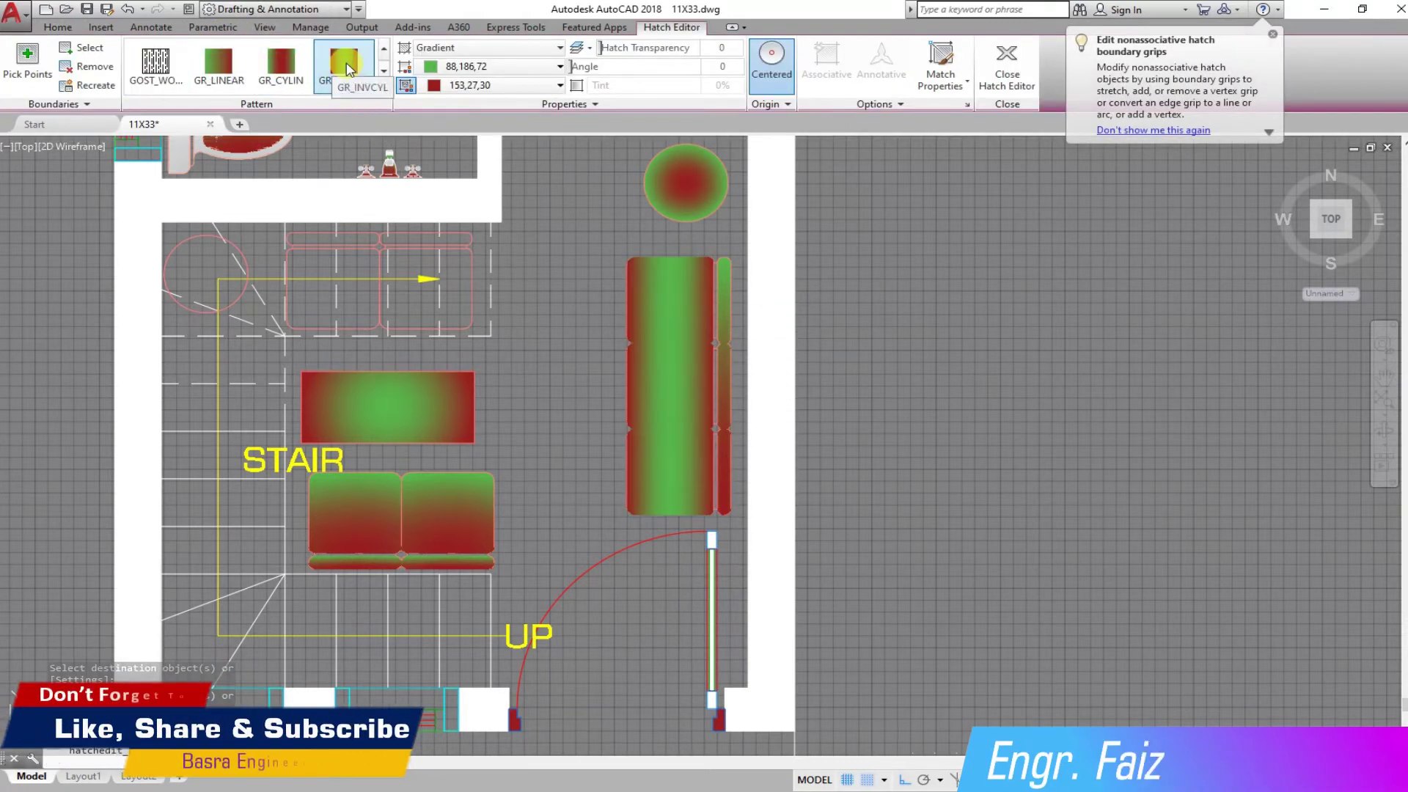
{"action": "left_click", "coordinate": [384, 70]}
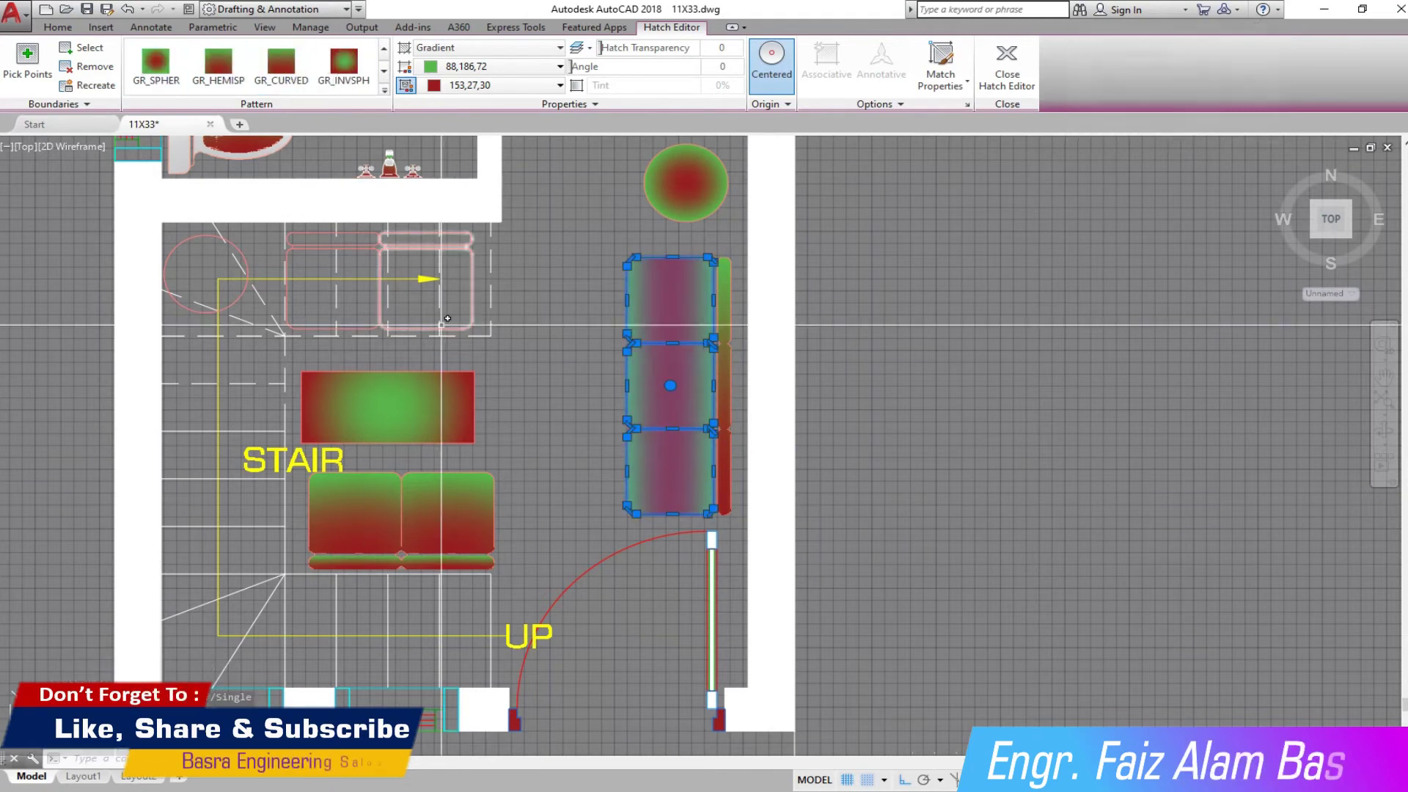
{"action": "left_click", "coordinate": [135, 73]}
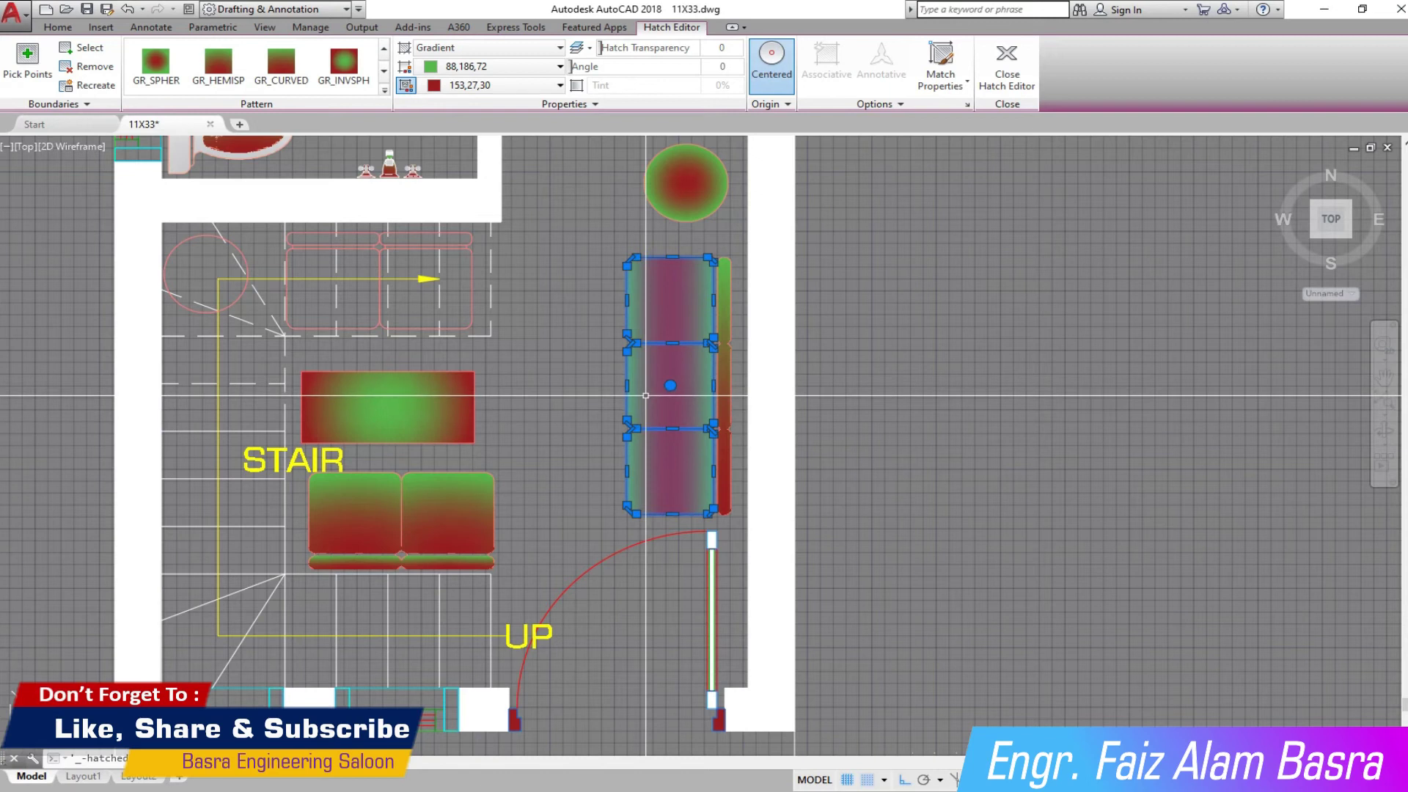
Browse the Modify panel's draw-order options without applying one.
{"action": "left_click", "coordinate": [57, 27]}
{"action": "left_click", "coordinate": [294, 103]}
{"action": "left_click", "coordinate": [374, 142]}
{"action": "left_click", "coordinate": [411, 201]}
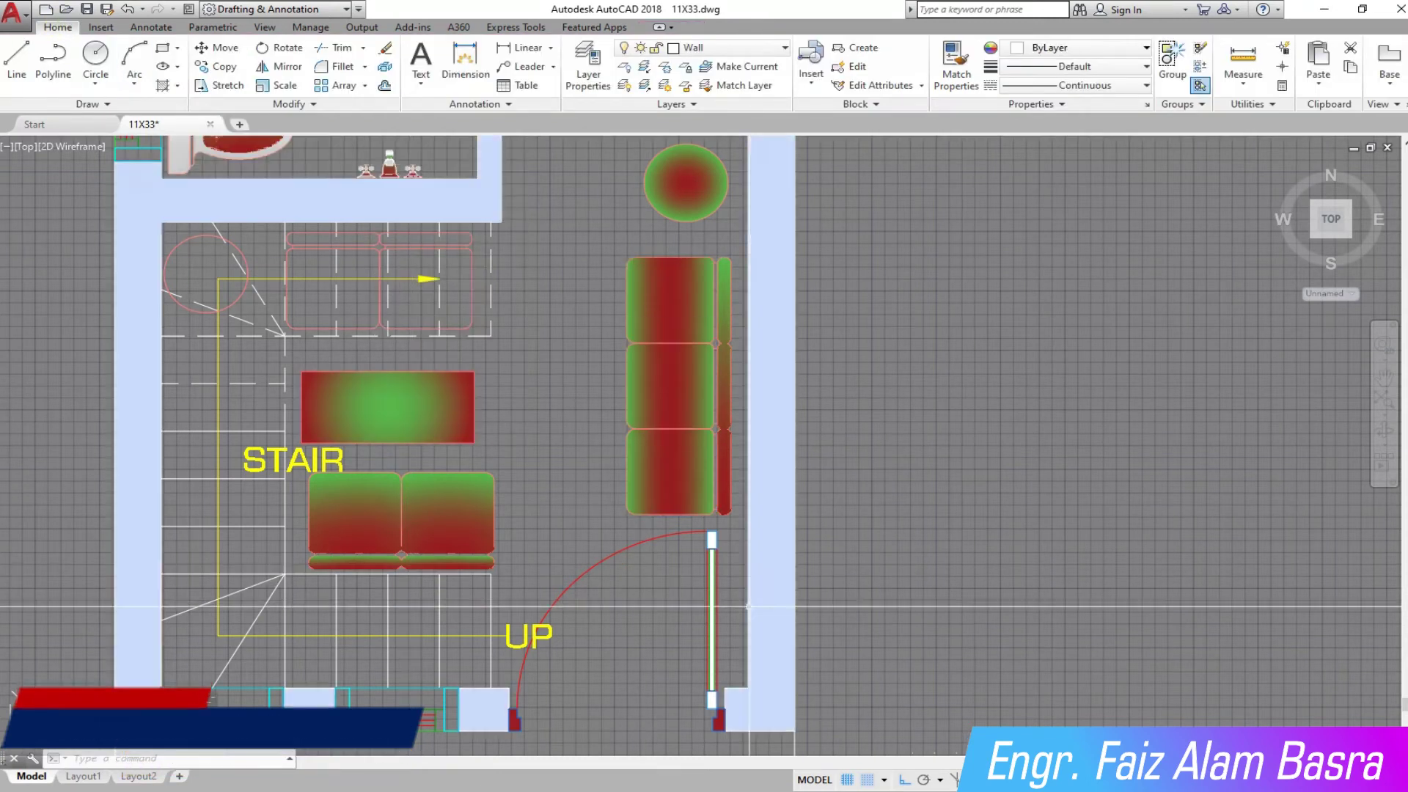
{"action": "scroll", "coordinate": [654, 619], "scroll_direction": "down", "scroll_amount": 3}
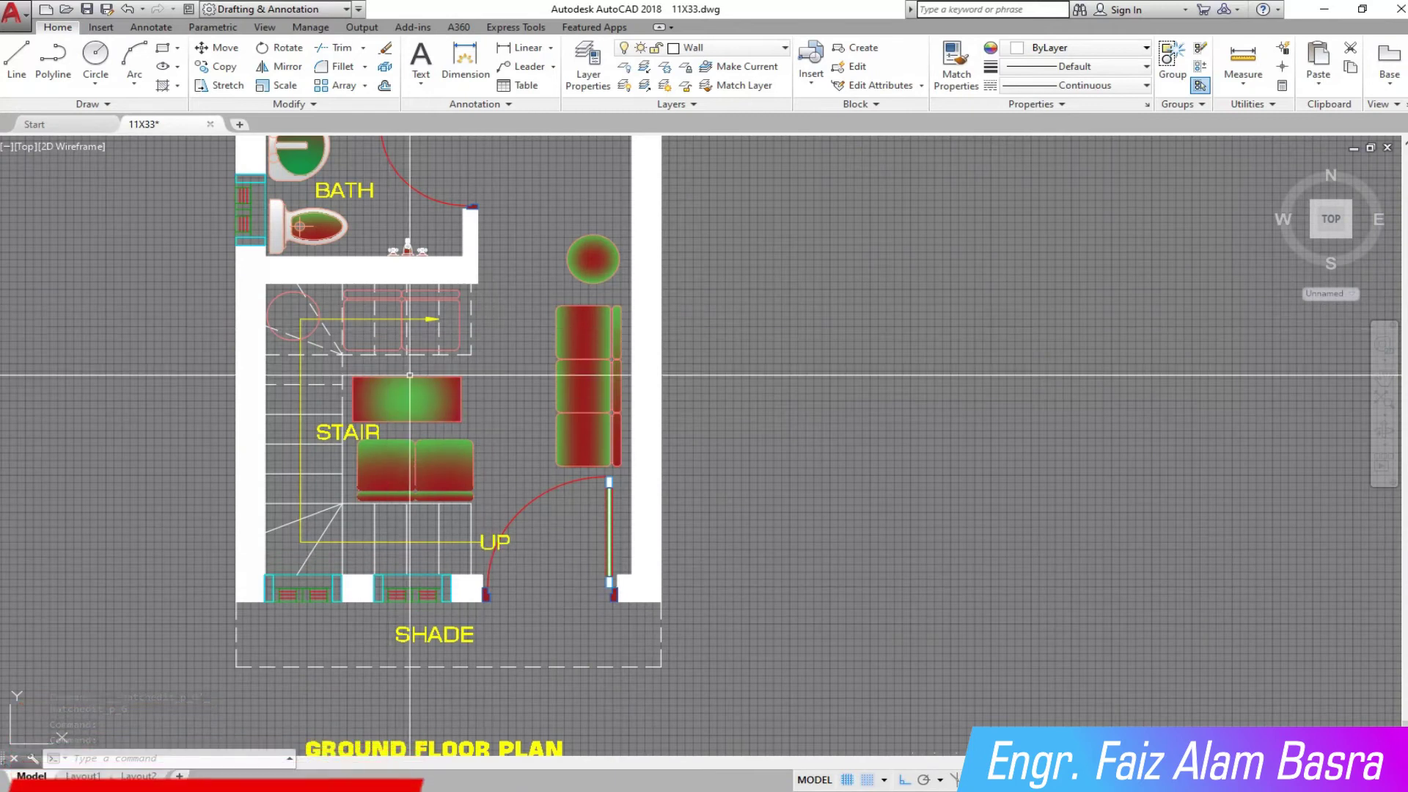
{"action": "scroll", "coordinate": [427, 288], "scroll_direction": "up", "scroll_amount": 2}
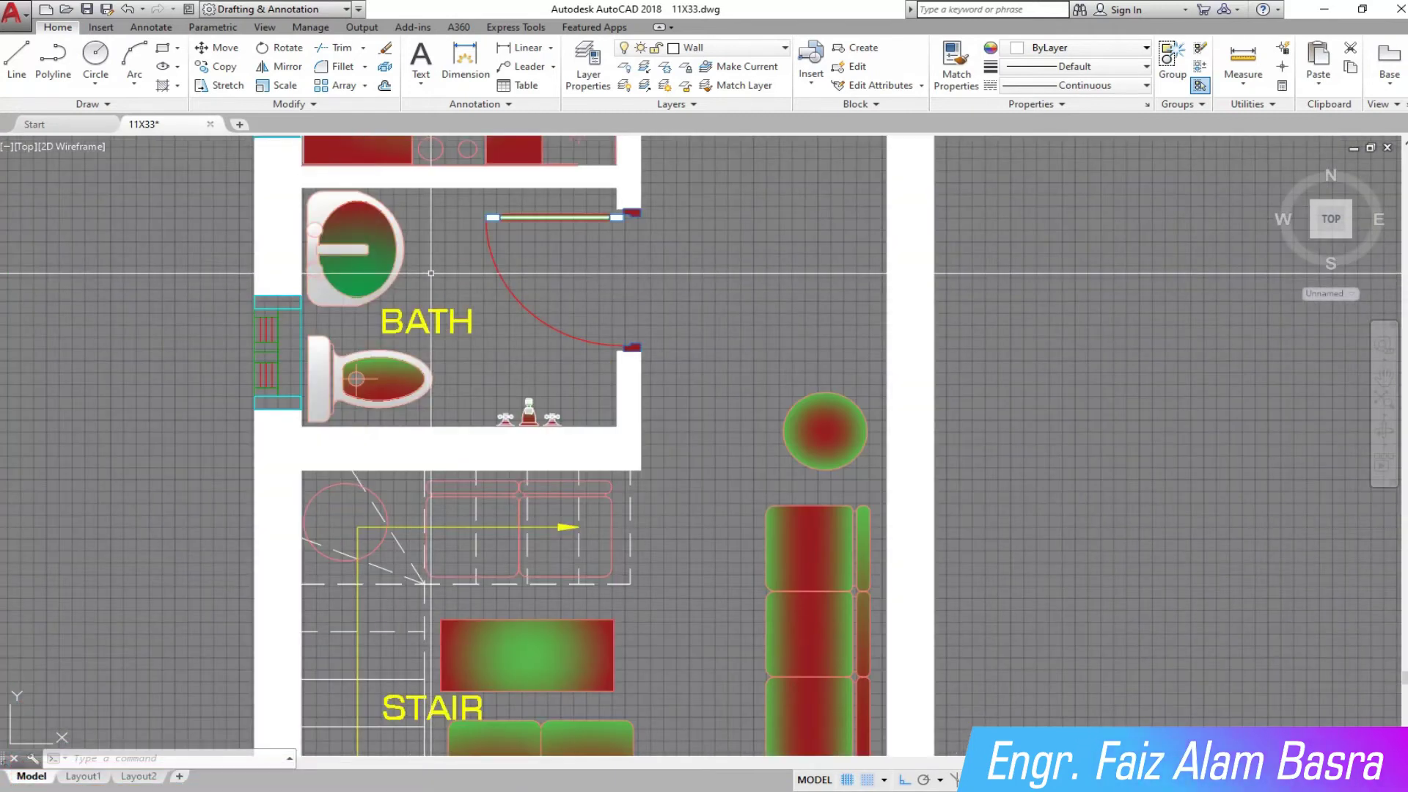
Give the bath sink a GR_LINEAR gradient and pick it as a match source.
{"action": "left_click_drag", "start_coordinate": [431, 273], "coordinate": [382, 242]}
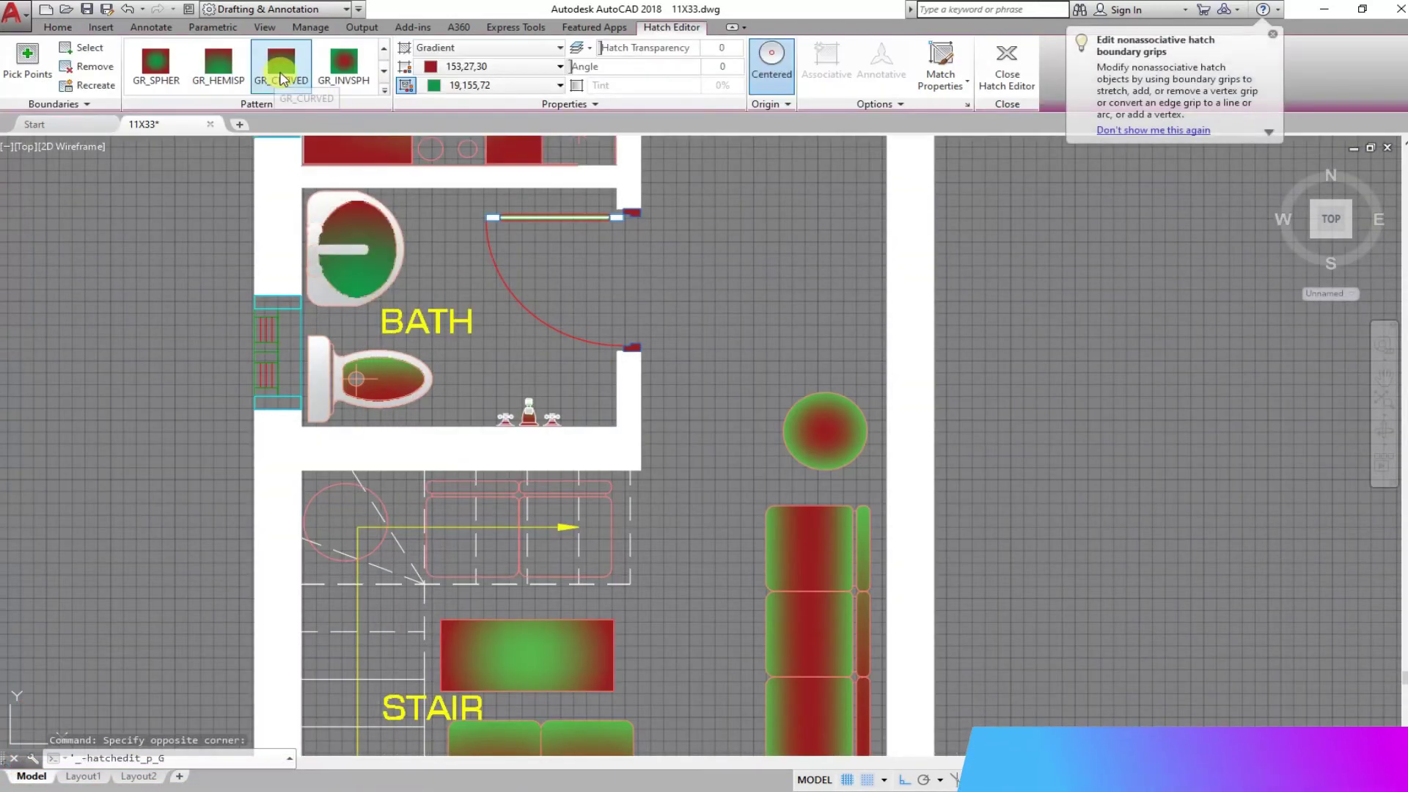
{"action": "left_click", "coordinate": [229, 66]}
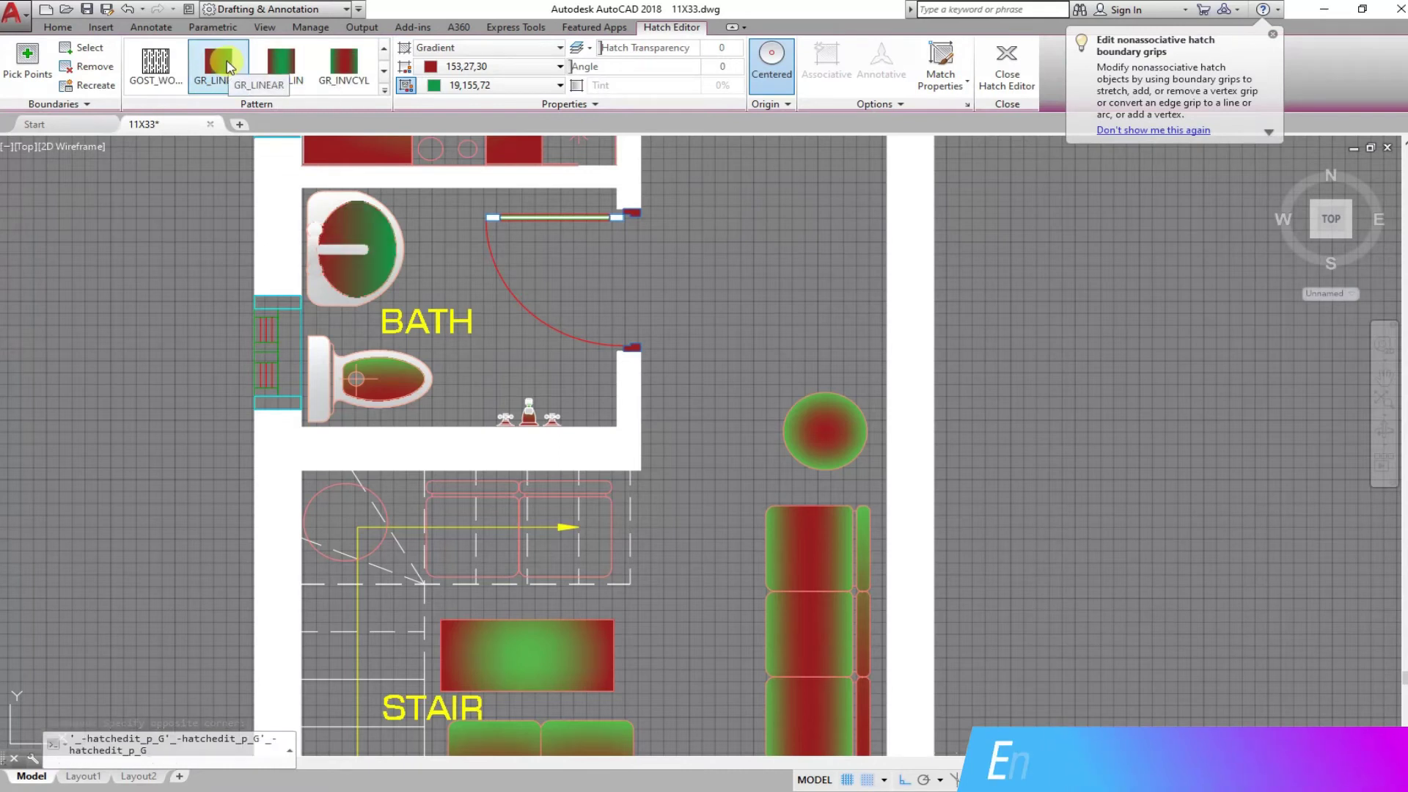
{"action": "key", "text": "Escape"}
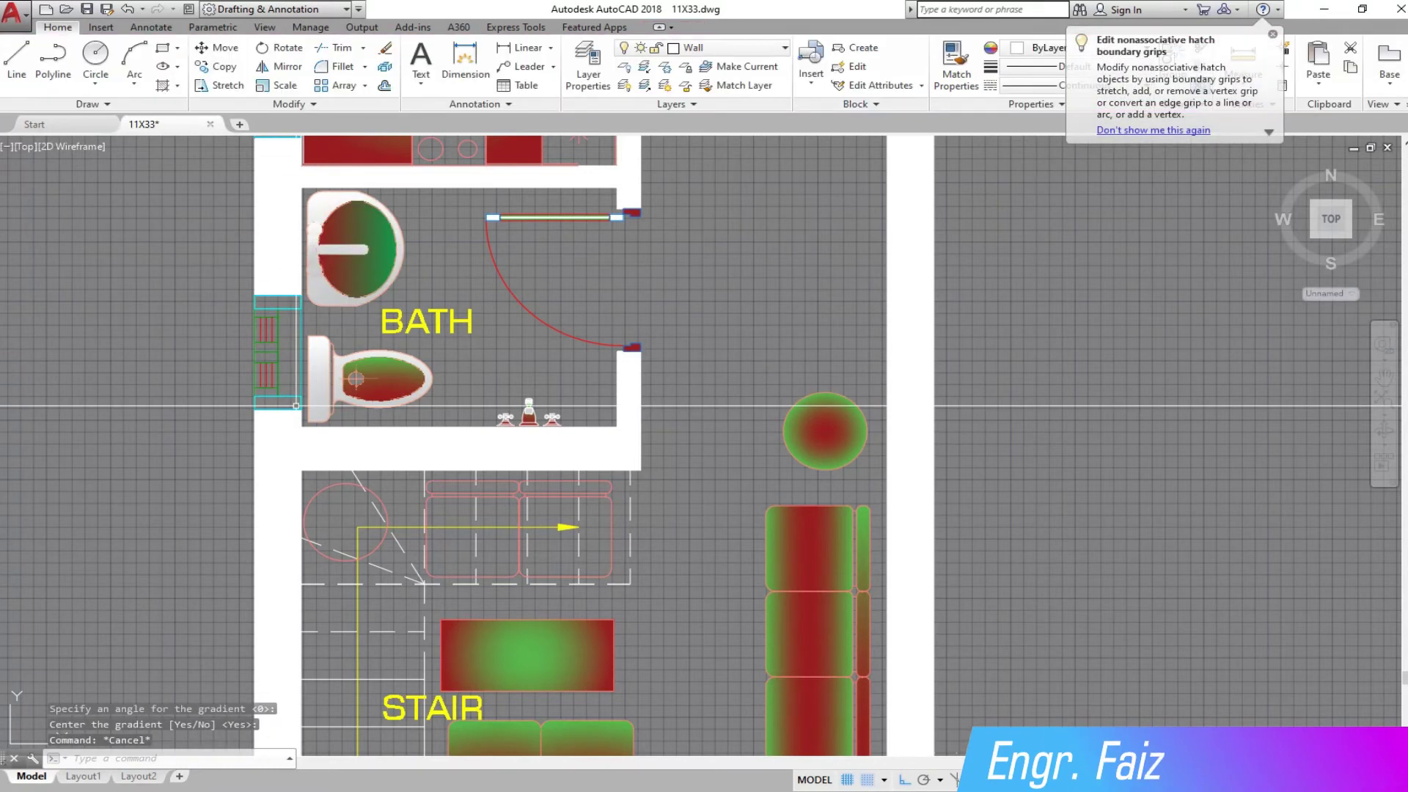
{"action": "left_click", "coordinate": [940, 71]}
{"action": "left_click", "coordinate": [380, 263]}
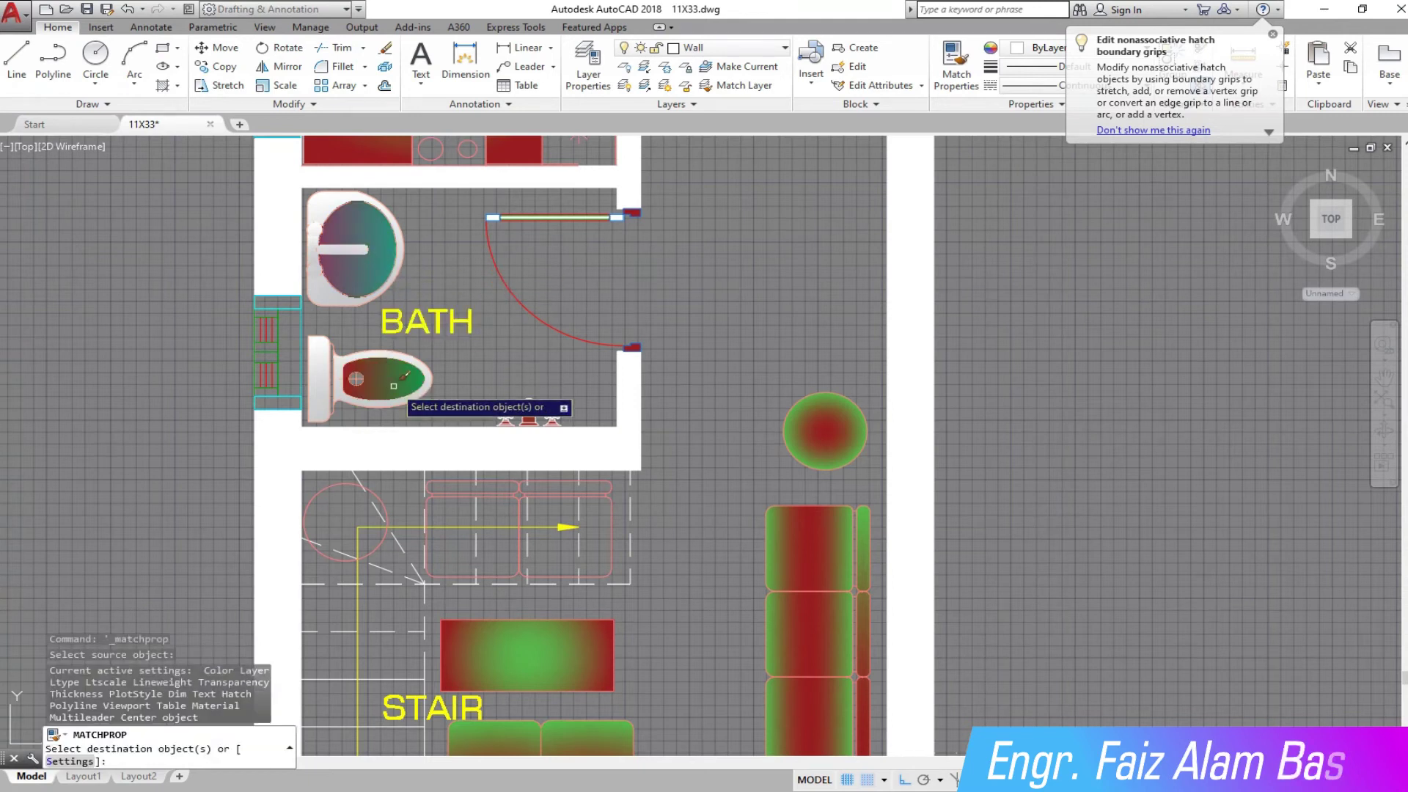
{"action": "scroll", "coordinate": [443, 424], "scroll_direction": "down", "scroll_amount": 2}
{"action": "scroll", "coordinate": [443, 424], "scroll_direction": "down", "scroll_amount": 2}
Mirror the two-seat sofa about a horizontal line through the table, keeping the original.
{"action": "key", "text": "Escape"}
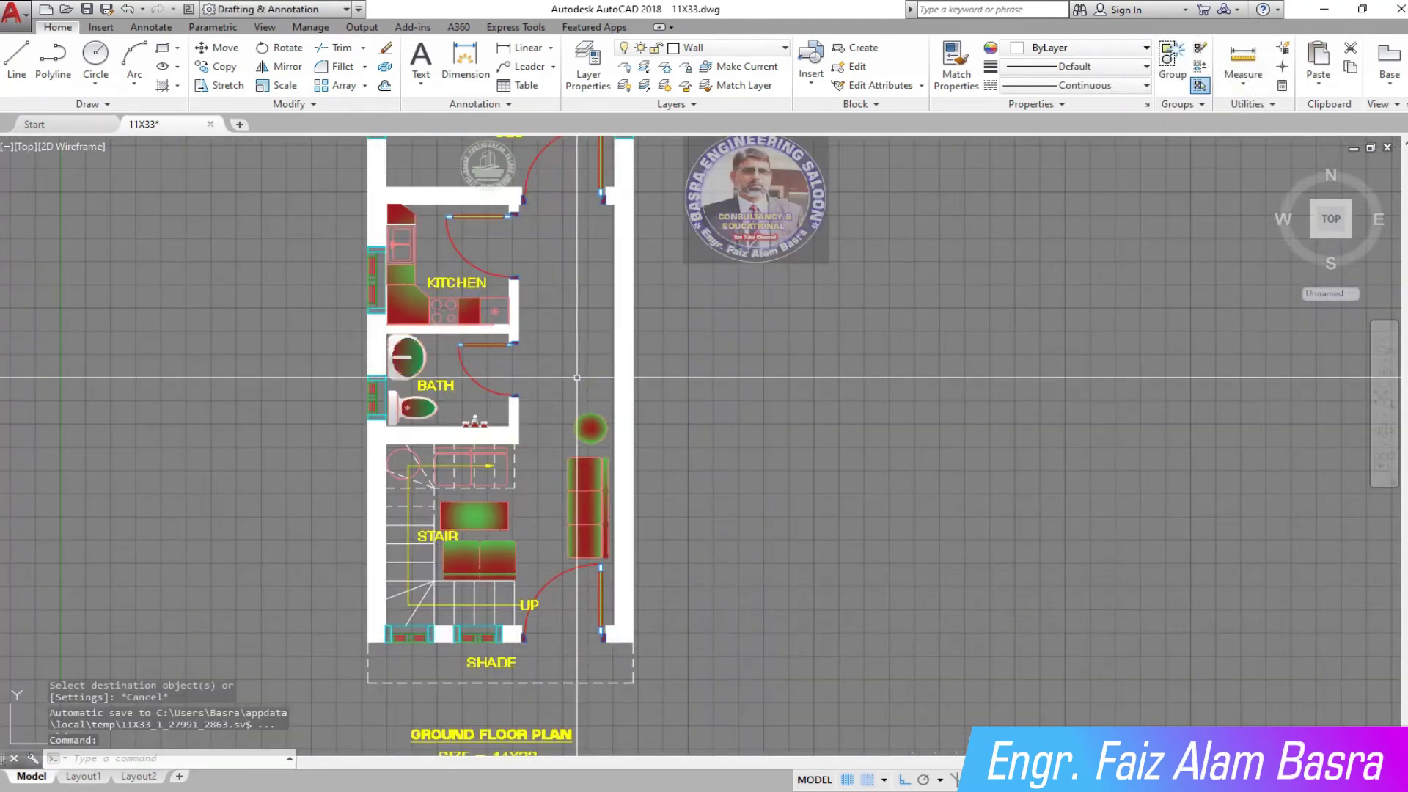
{"action": "scroll", "coordinate": [514, 464], "scroll_direction": "up", "scroll_amount": 2}
{"action": "scroll", "coordinate": [513, 464], "scroll_direction": "down", "scroll_amount": 2}
{"action": "scroll", "coordinate": [513, 463], "scroll_direction": "up", "scroll_amount": 2}
{"action": "scroll", "coordinate": [513, 464], "scroll_direction": "up", "scroll_amount": 2}
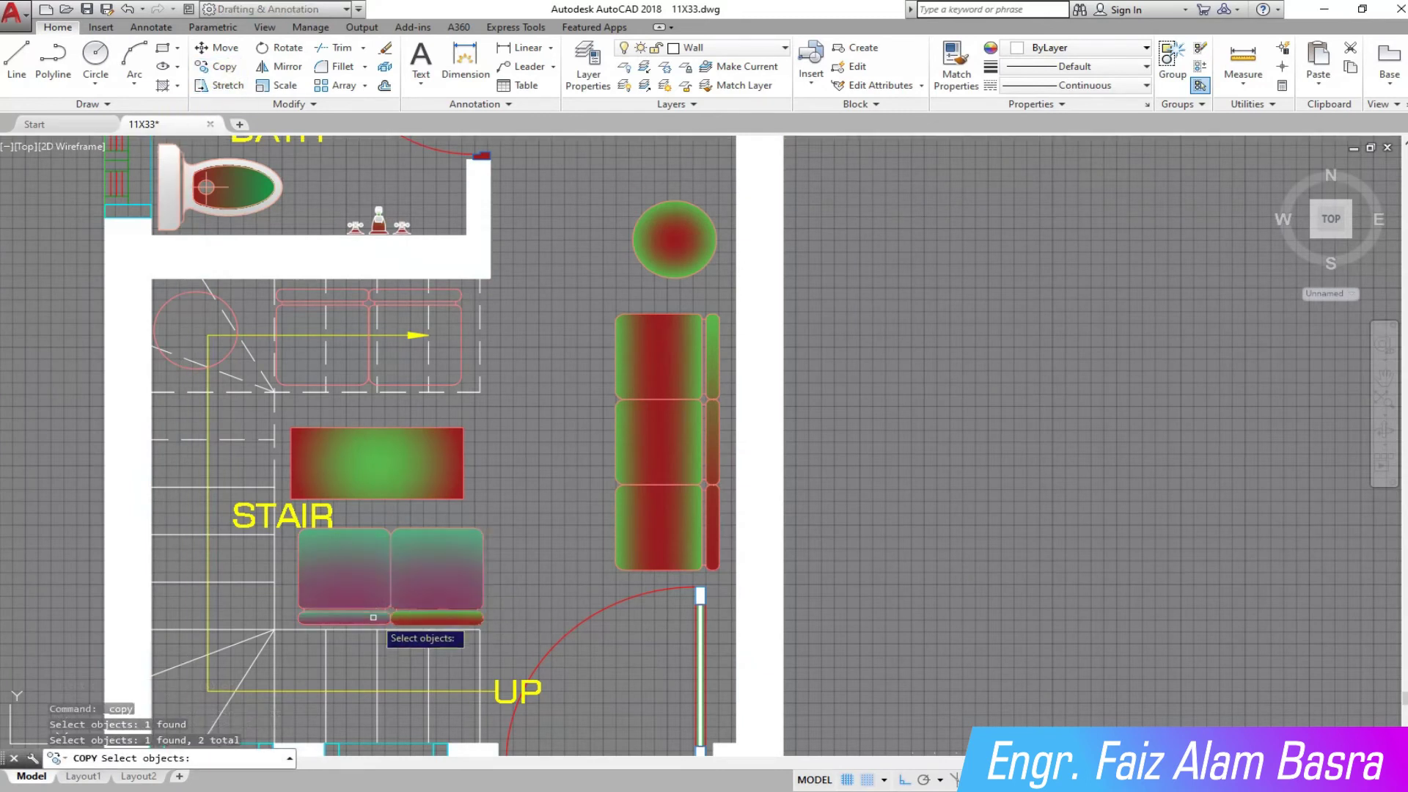
{"action": "key", "text": "Return"}
{"action": "left_click", "coordinate": [497, 483]}
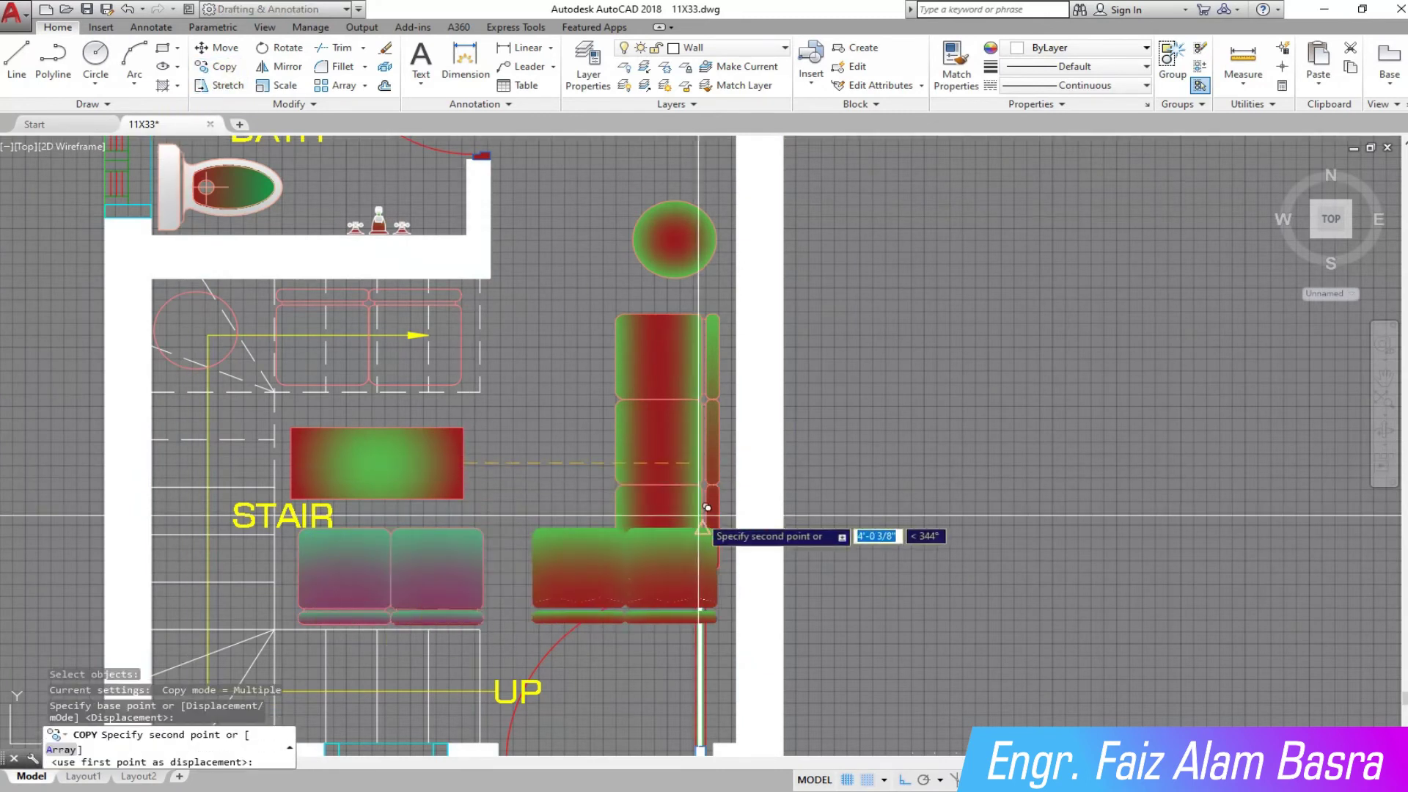
{"action": "key", "text": "Escape"}
{"action": "left_click", "coordinate": [281, 71]}
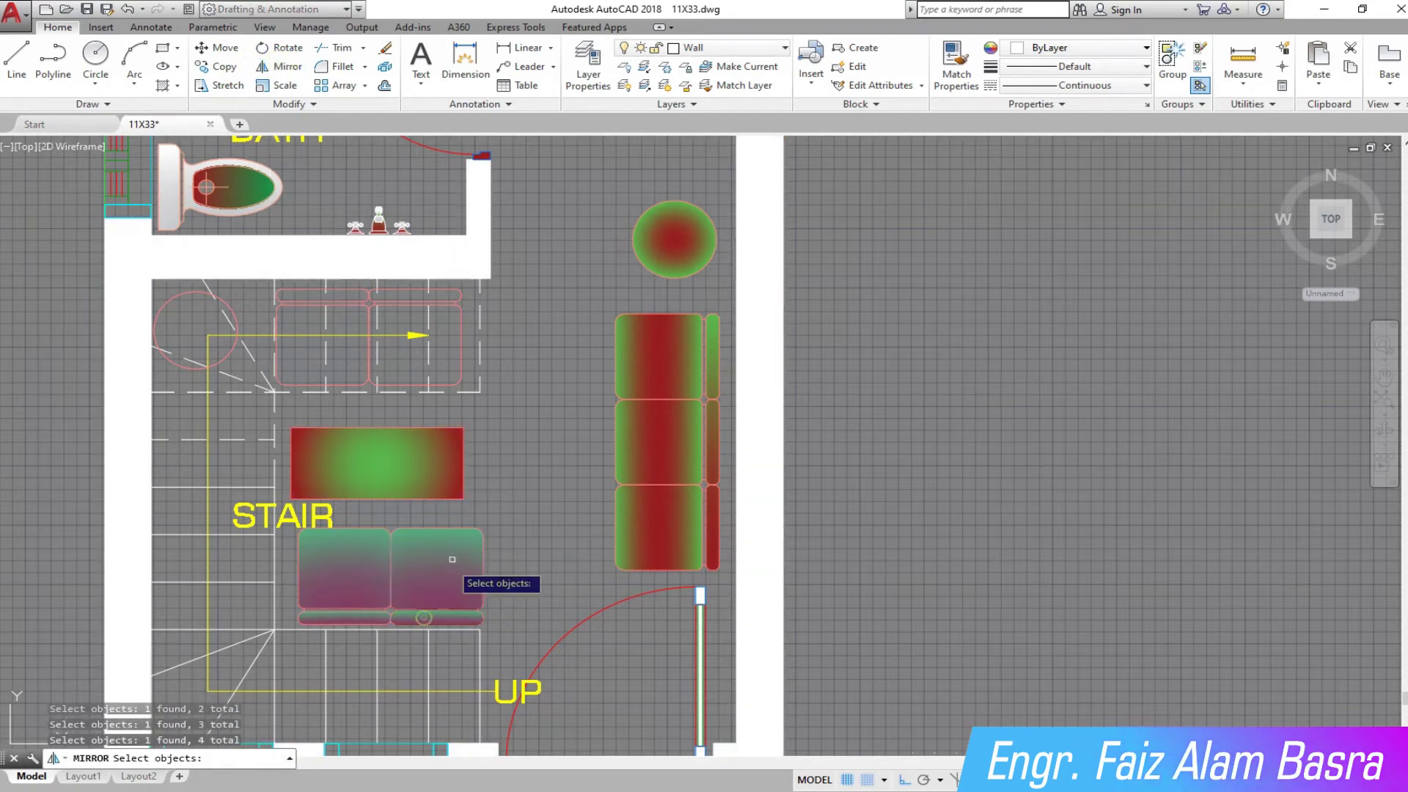
{"action": "key", "text": "Return"}
{"action": "left_click", "coordinate": [462, 464]}
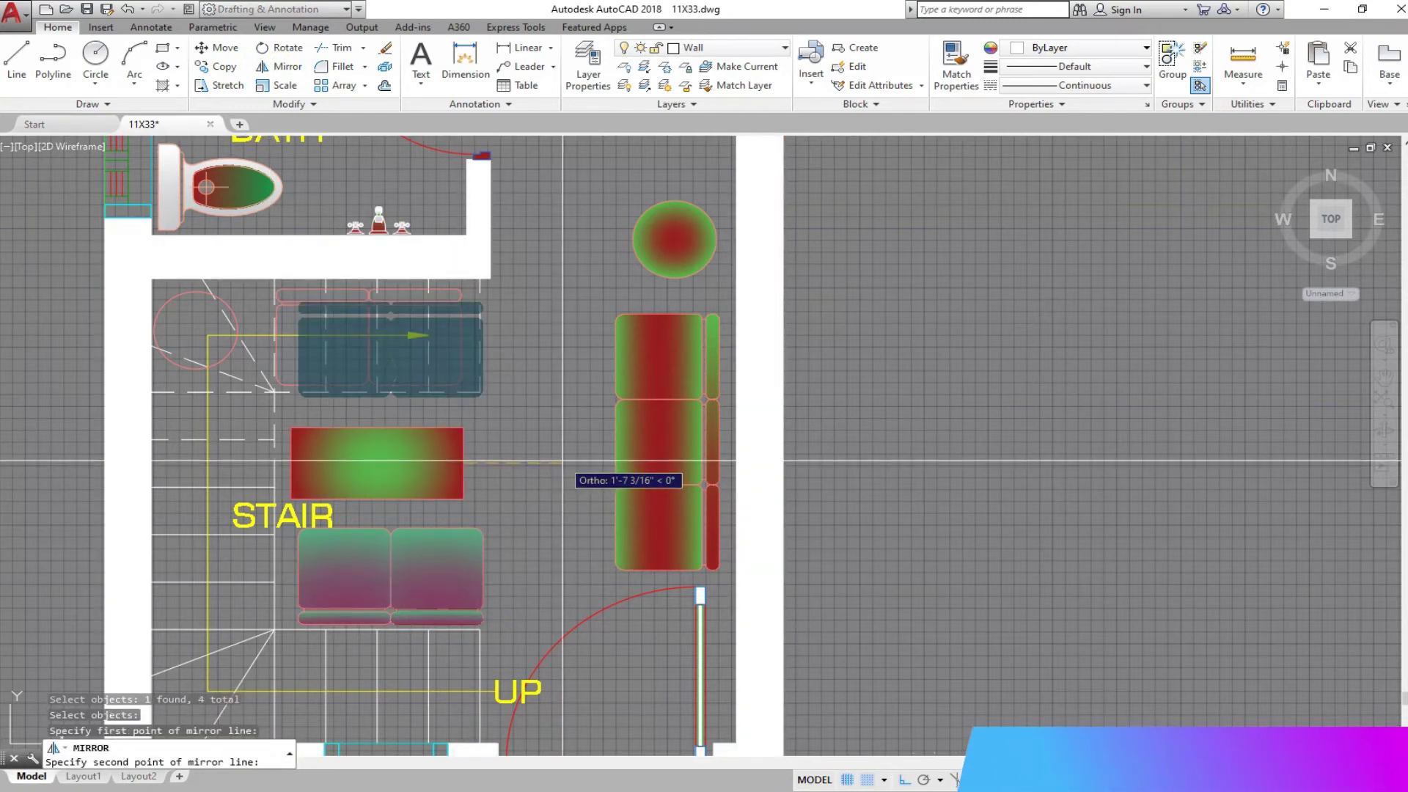
{"action": "left_click", "coordinate": [594, 514]}
{"action": "left_click", "coordinate": [216, 47]}
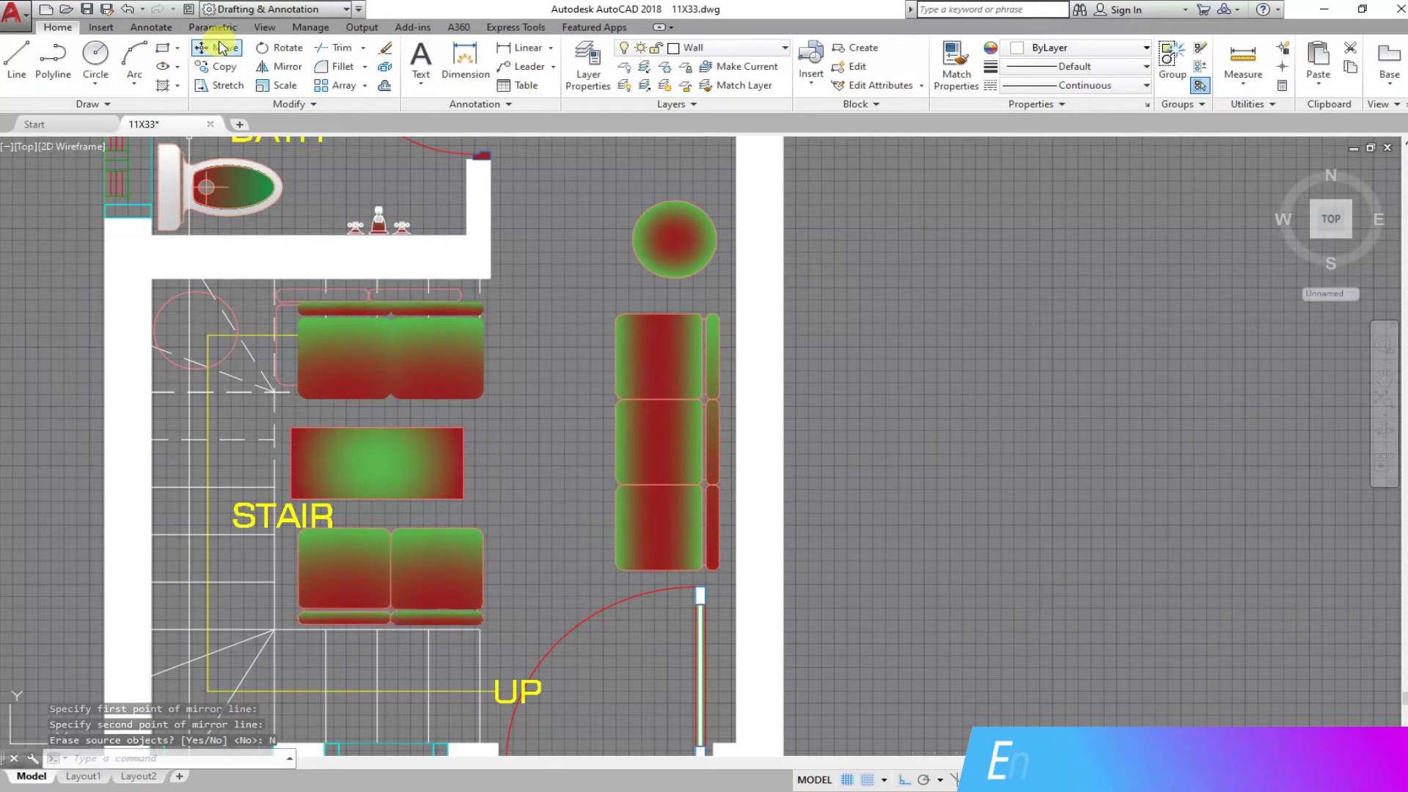
Move the mirrored sofa into place above the centre table.
{"action": "left_click", "coordinate": [482, 397]}
{"action": "left_click", "coordinate": [440, 397]}
{"action": "left_click", "coordinate": [378, 388]}
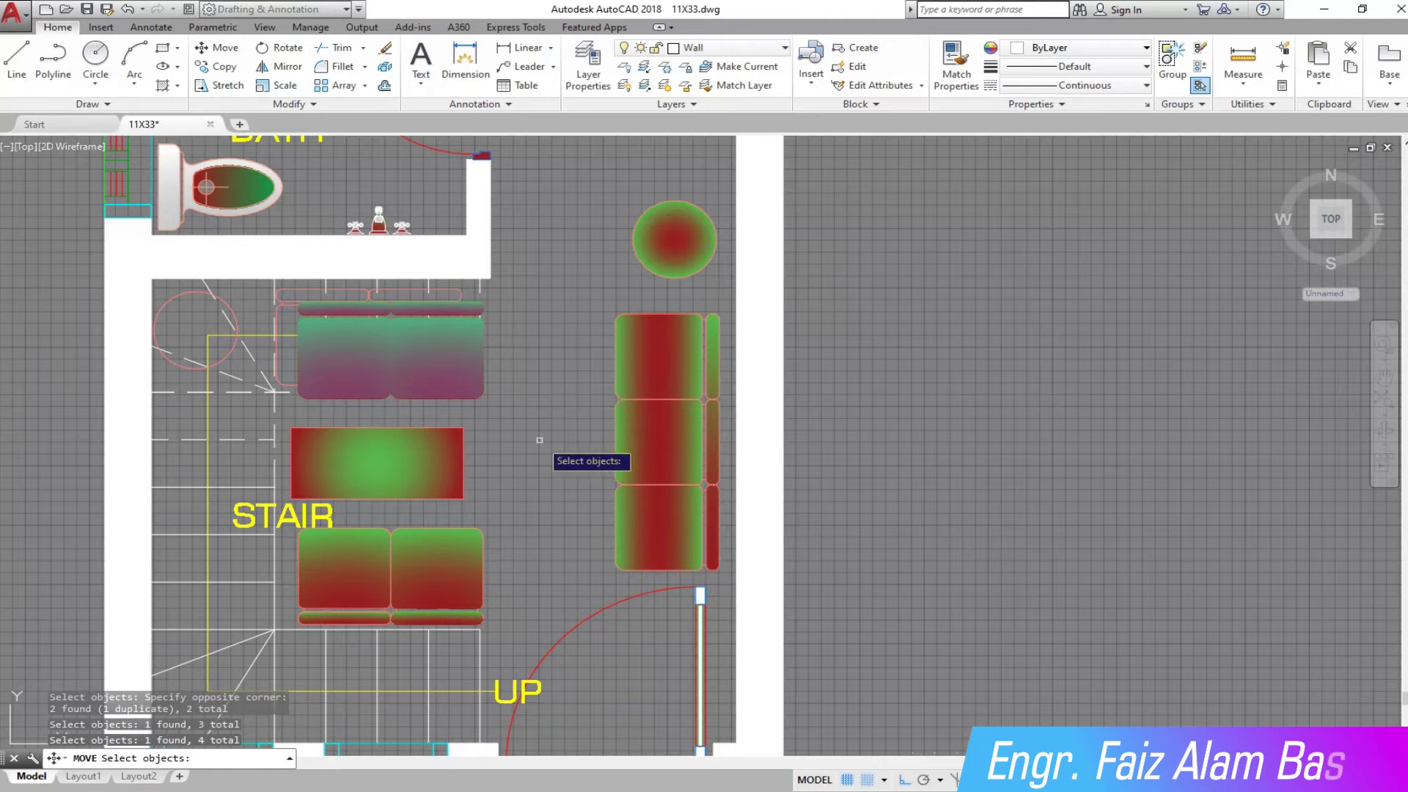
{"action": "key", "text": "Return"}
{"action": "left_click", "coordinate": [1080, 488]}
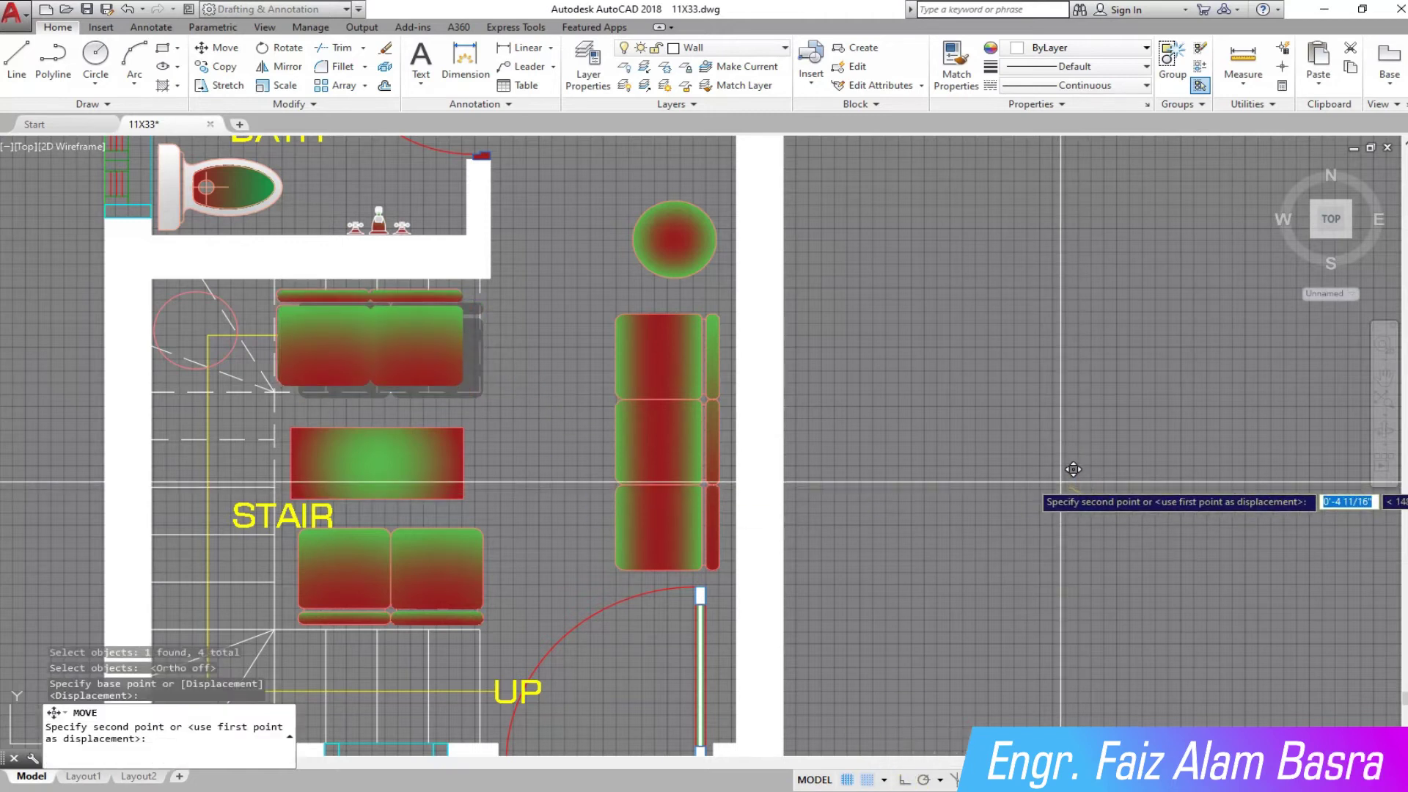
{"action": "left_click", "coordinate": [1073, 470]}
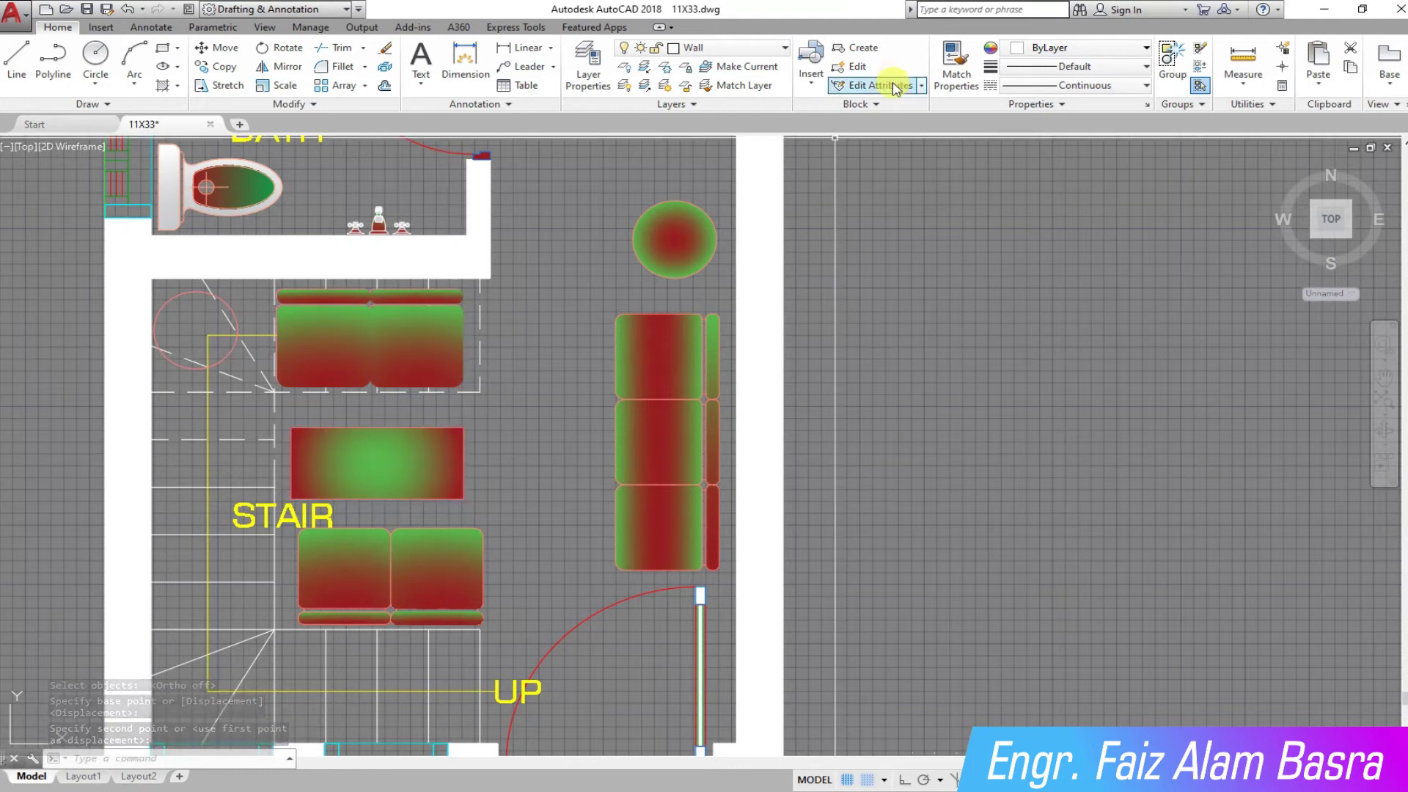
Match the existing cushion gradient onto the new sofa cushion.
{"action": "left_click", "coordinate": [956, 70]}
{"action": "left_click", "coordinate": [452, 557]}
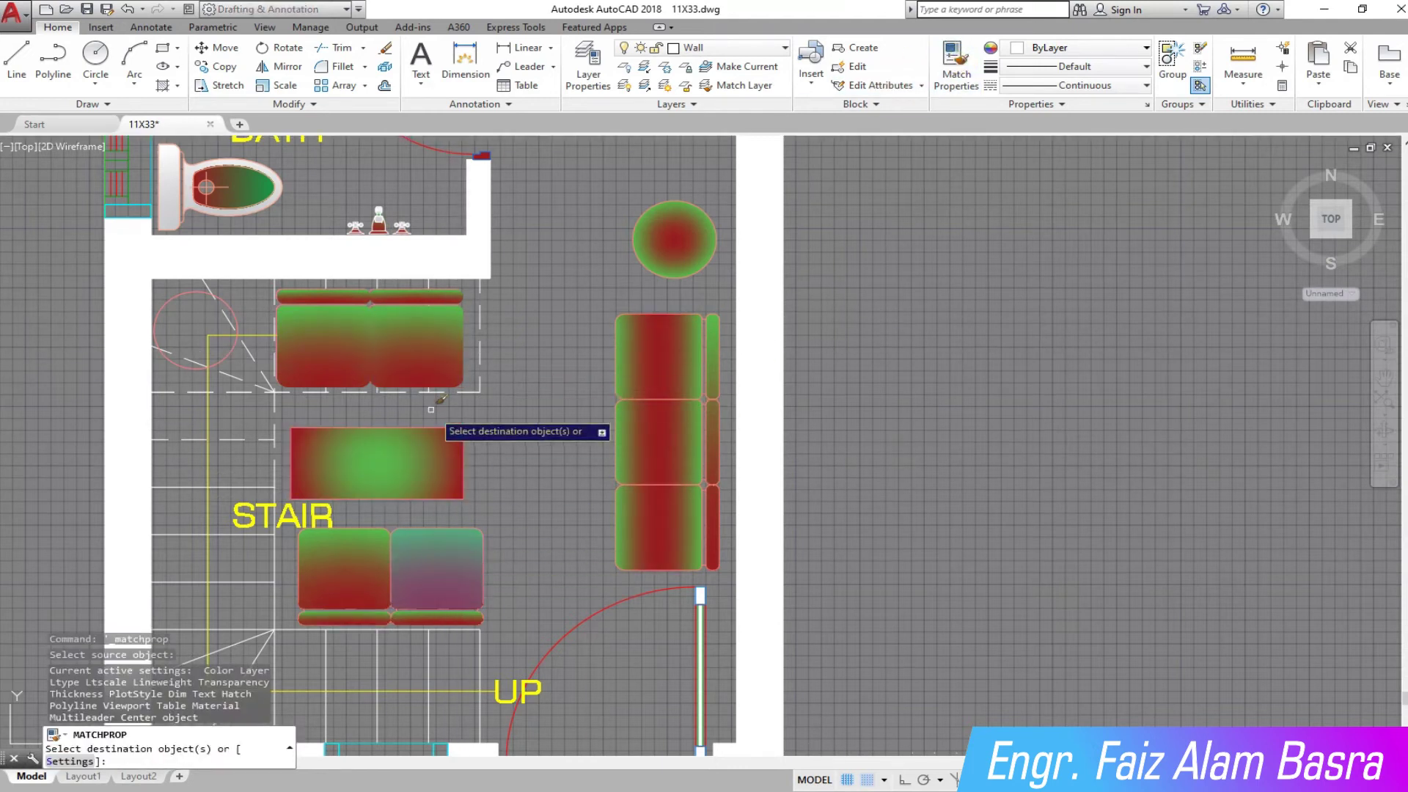
{"action": "left_click", "coordinate": [411, 349]}
{"action": "key", "text": "Return"}
Send the new cushion hatches to the back, behind the linework.
{"action": "left_click", "coordinate": [342, 357]}
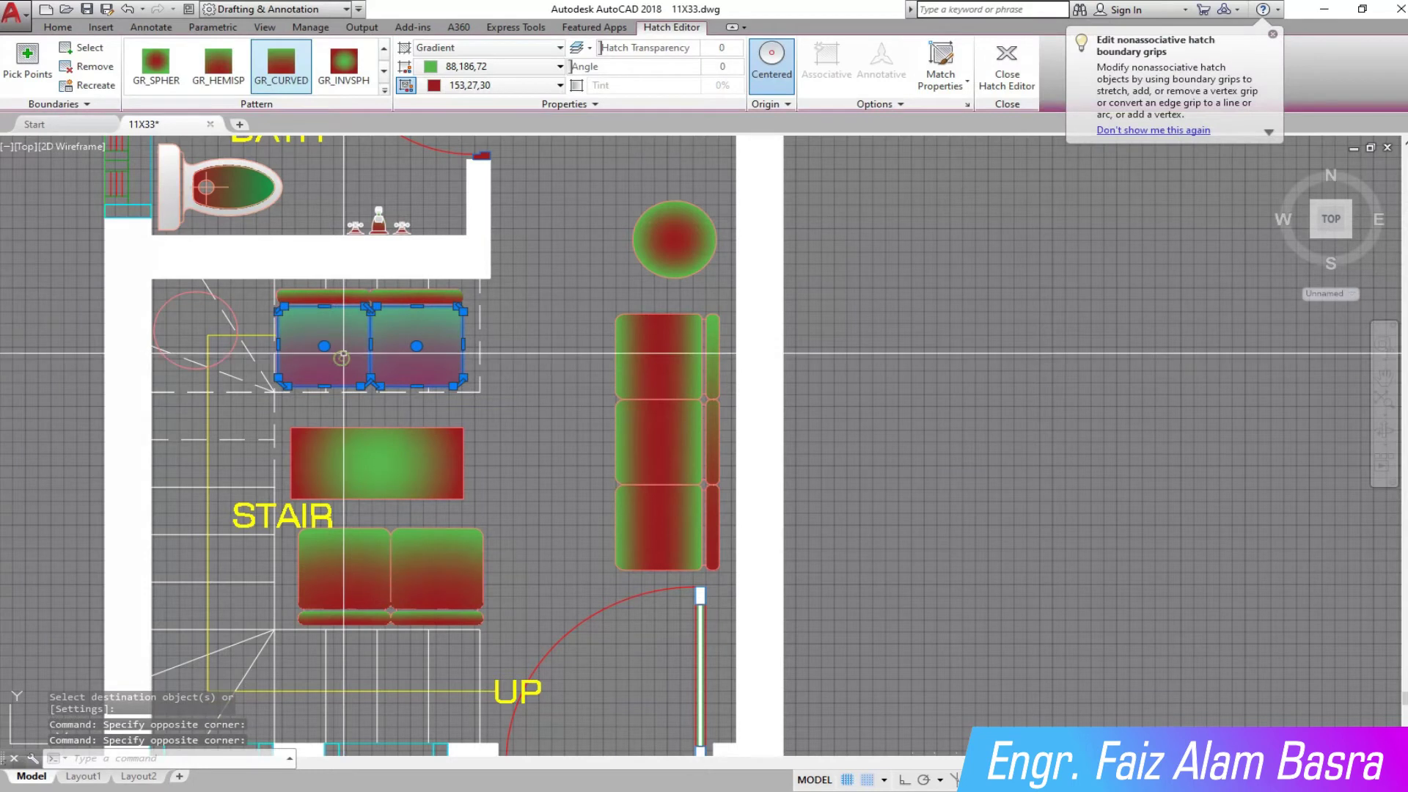
{"action": "left_click", "coordinate": [58, 29]}
{"action": "left_click", "coordinate": [363, 141]}
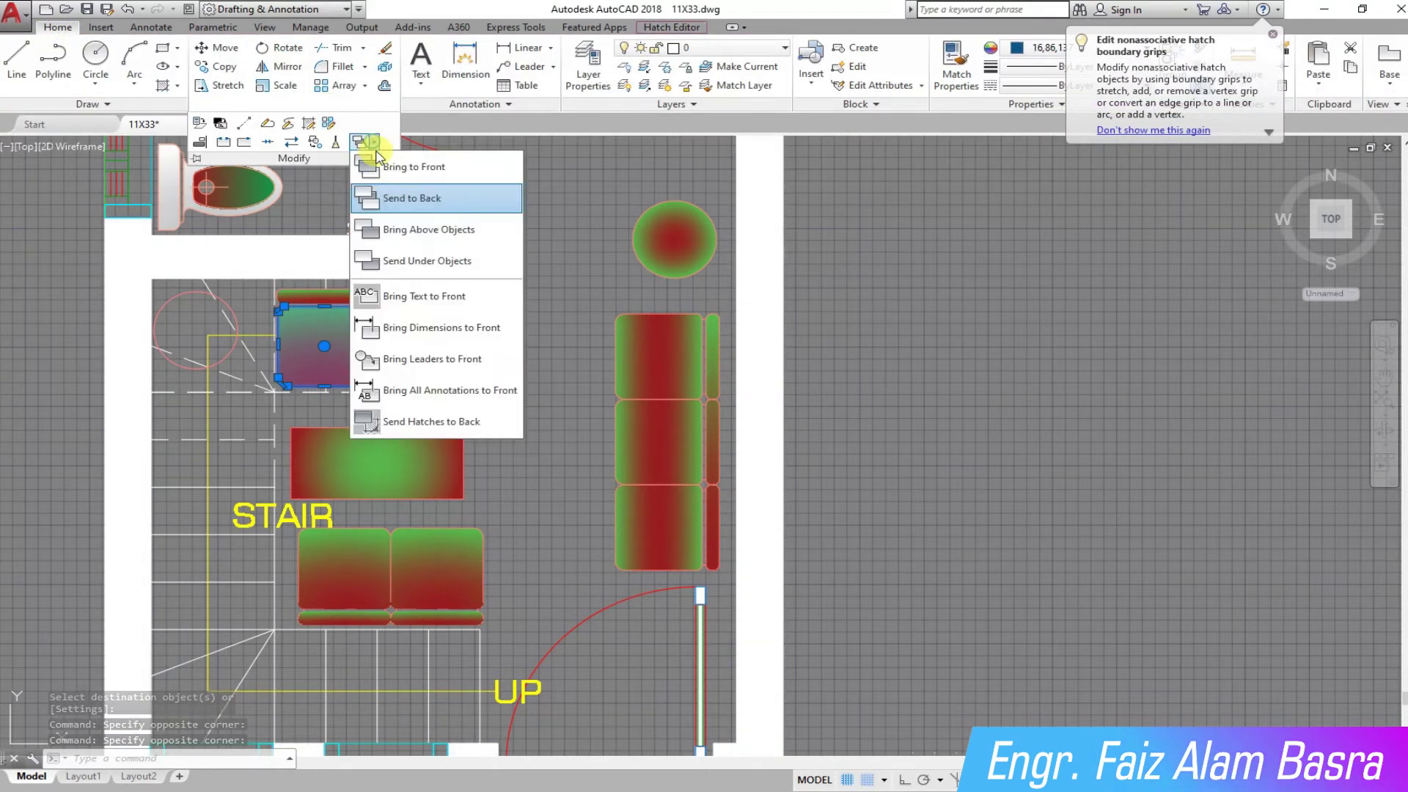
{"action": "left_click", "coordinate": [401, 195]}
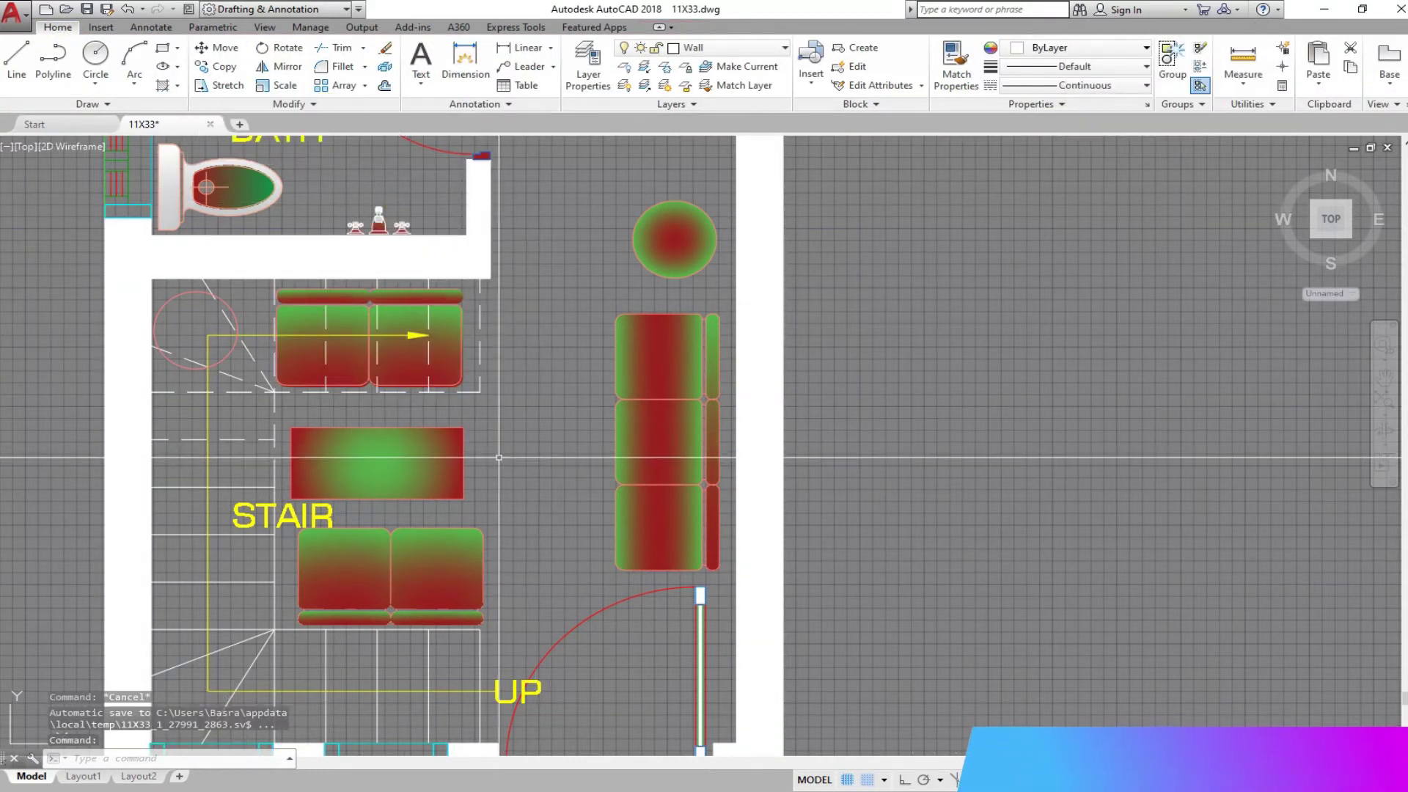
Copy the round rug and place the copy above the tall sofa.
{"action": "left_click", "coordinate": [687, 240]}
{"action": "key", "text": "Return"}
{"action": "left_click", "coordinate": [1184, 331]}
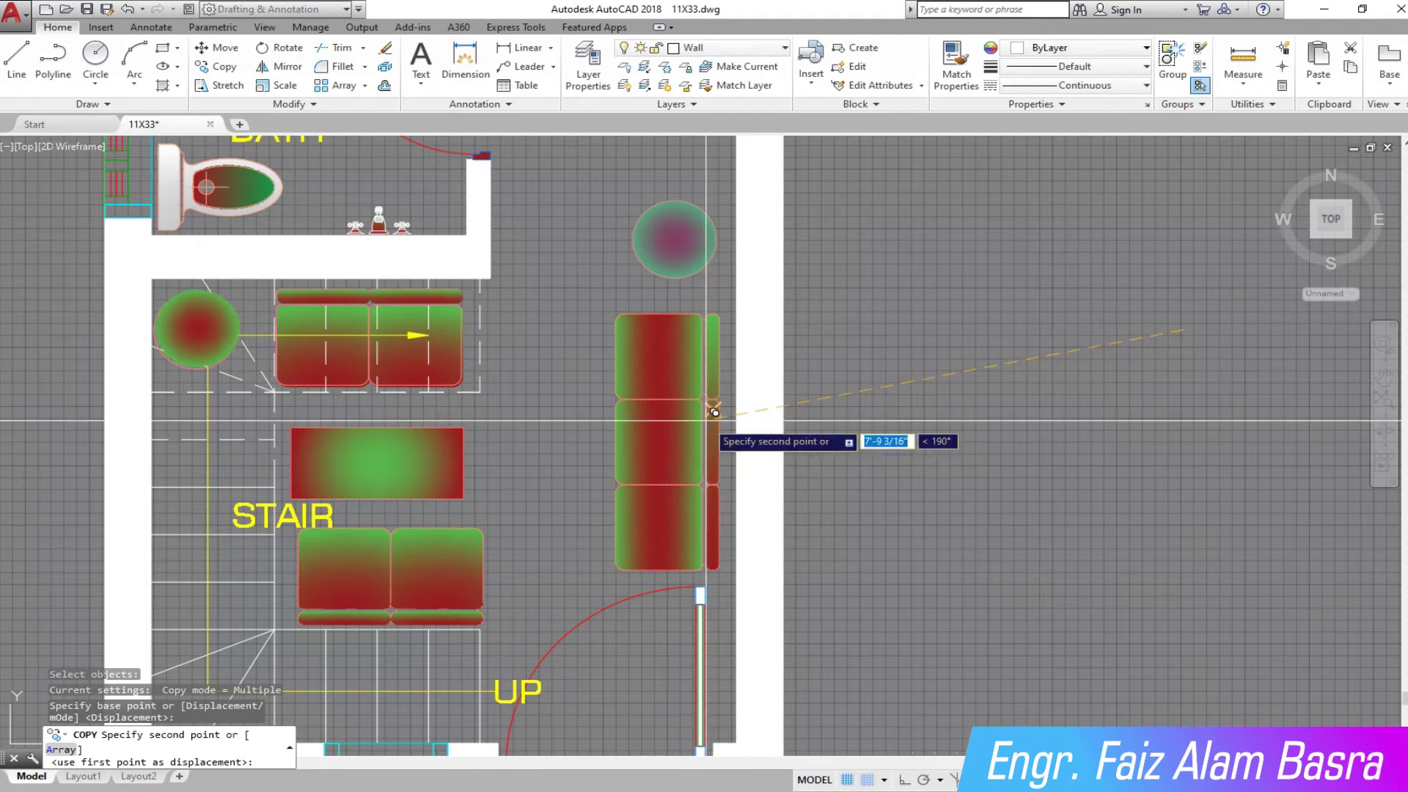
{"action": "left_click", "coordinate": [714, 412]}
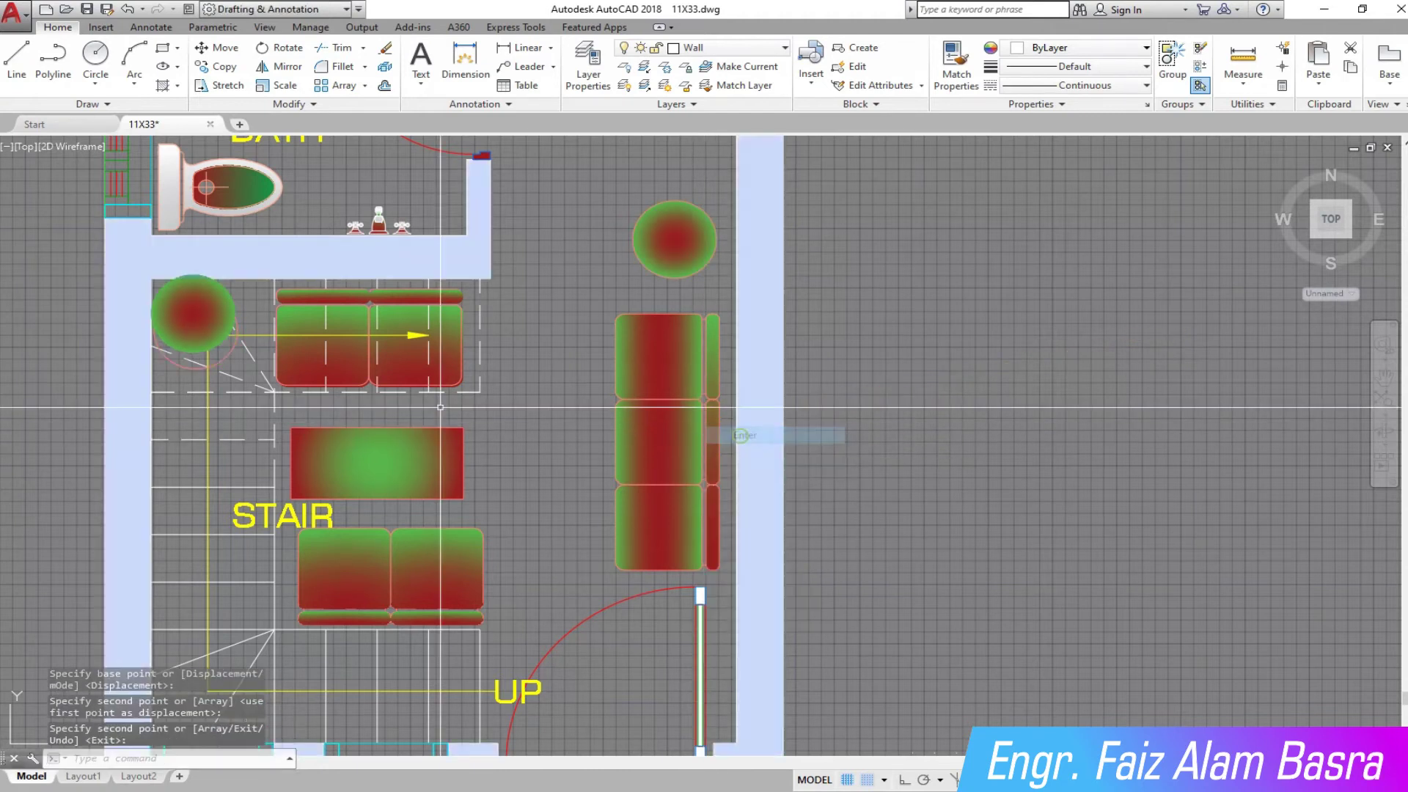
{"action": "scroll", "coordinate": [176, 352], "scroll_direction": "up", "scroll_amount": 2}
Move the round table beside the stair sofa slightly lower, then clear the hatch selection.
{"action": "left_click", "coordinate": [217, 48]}
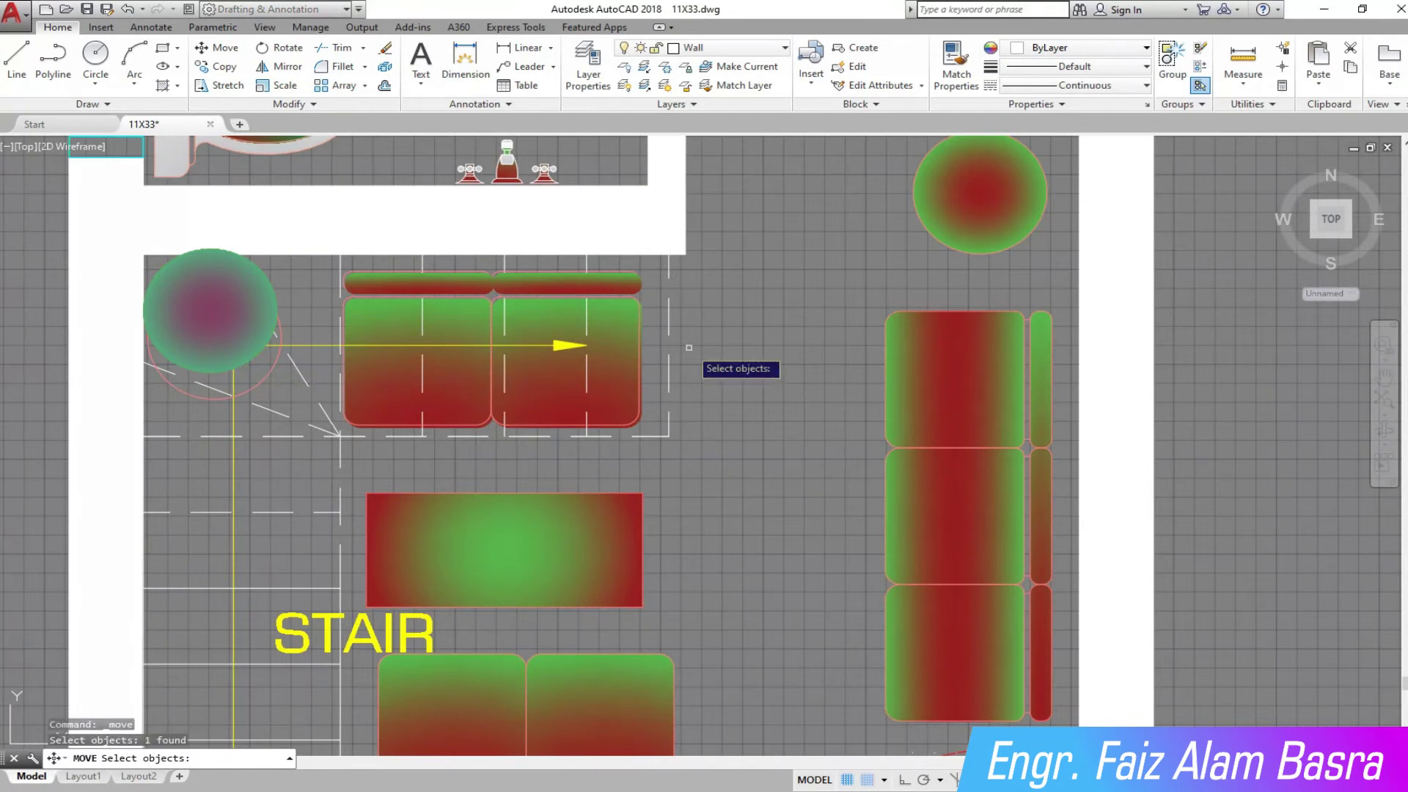
{"action": "key", "text": "Return"}
{"action": "left_click", "coordinate": [726, 310]}
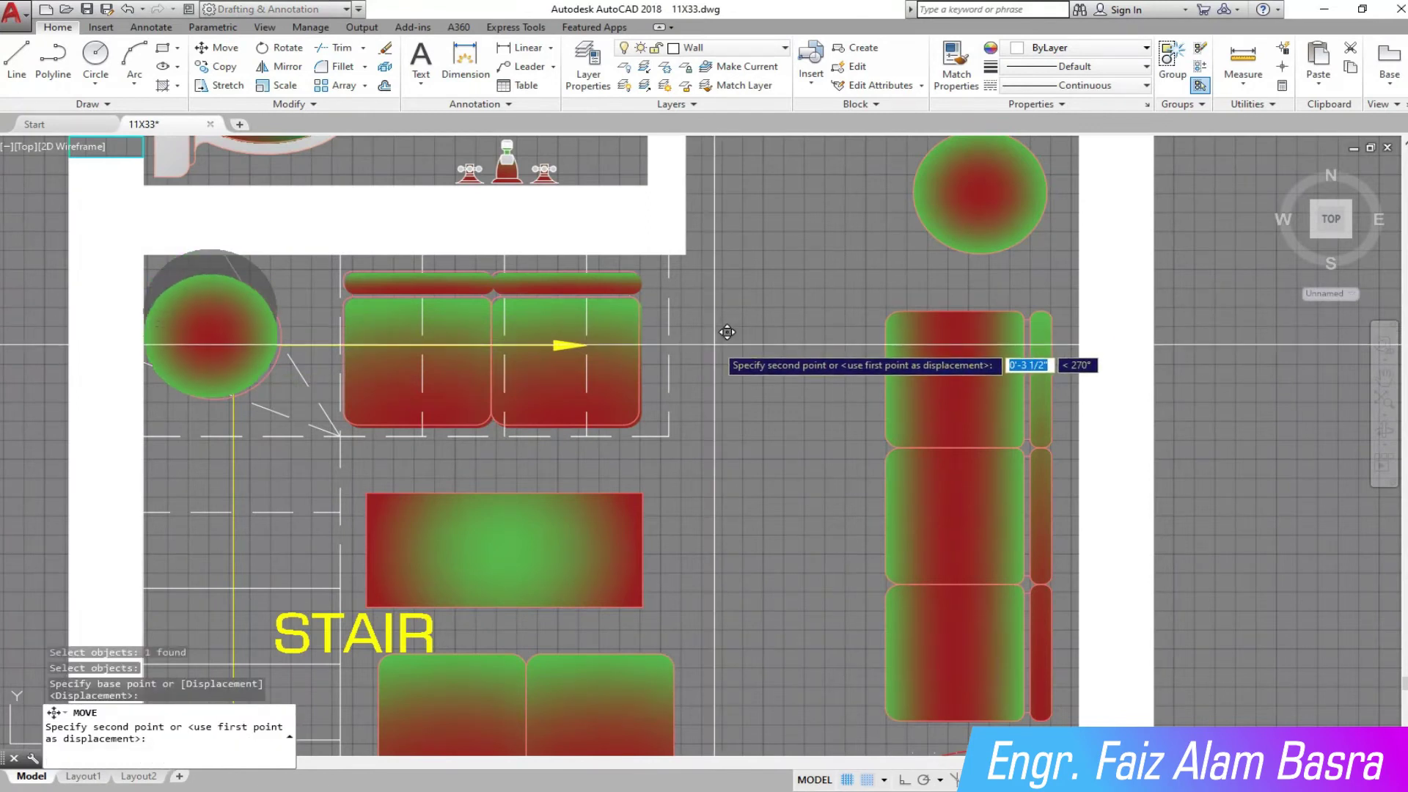
{"action": "left_click", "coordinate": [731, 332]}
{"action": "left_click", "coordinate": [213, 337]}
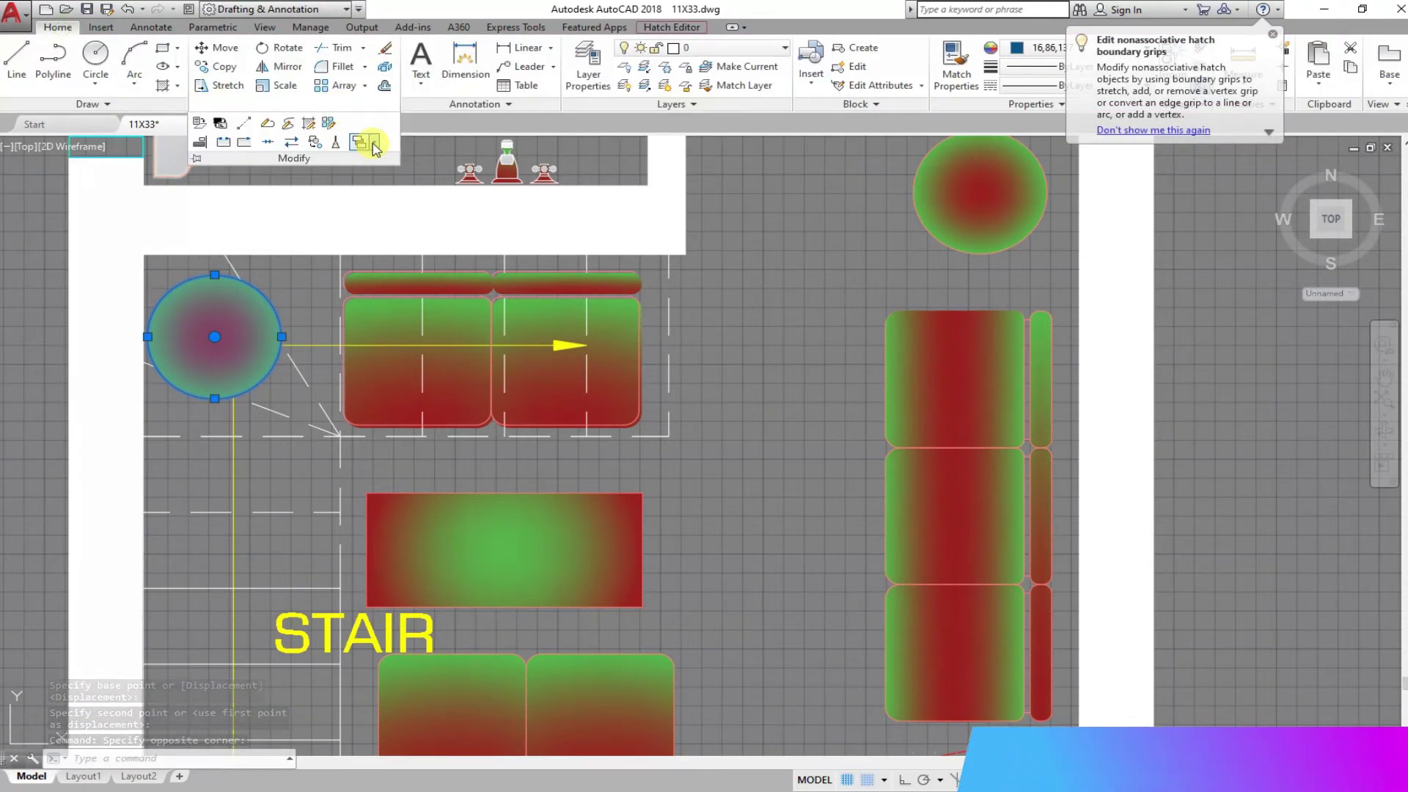
{"action": "key", "text": "Escape"}
{"action": "scroll", "coordinate": [449, 437], "scroll_direction": "down", "scroll_amount": 4}
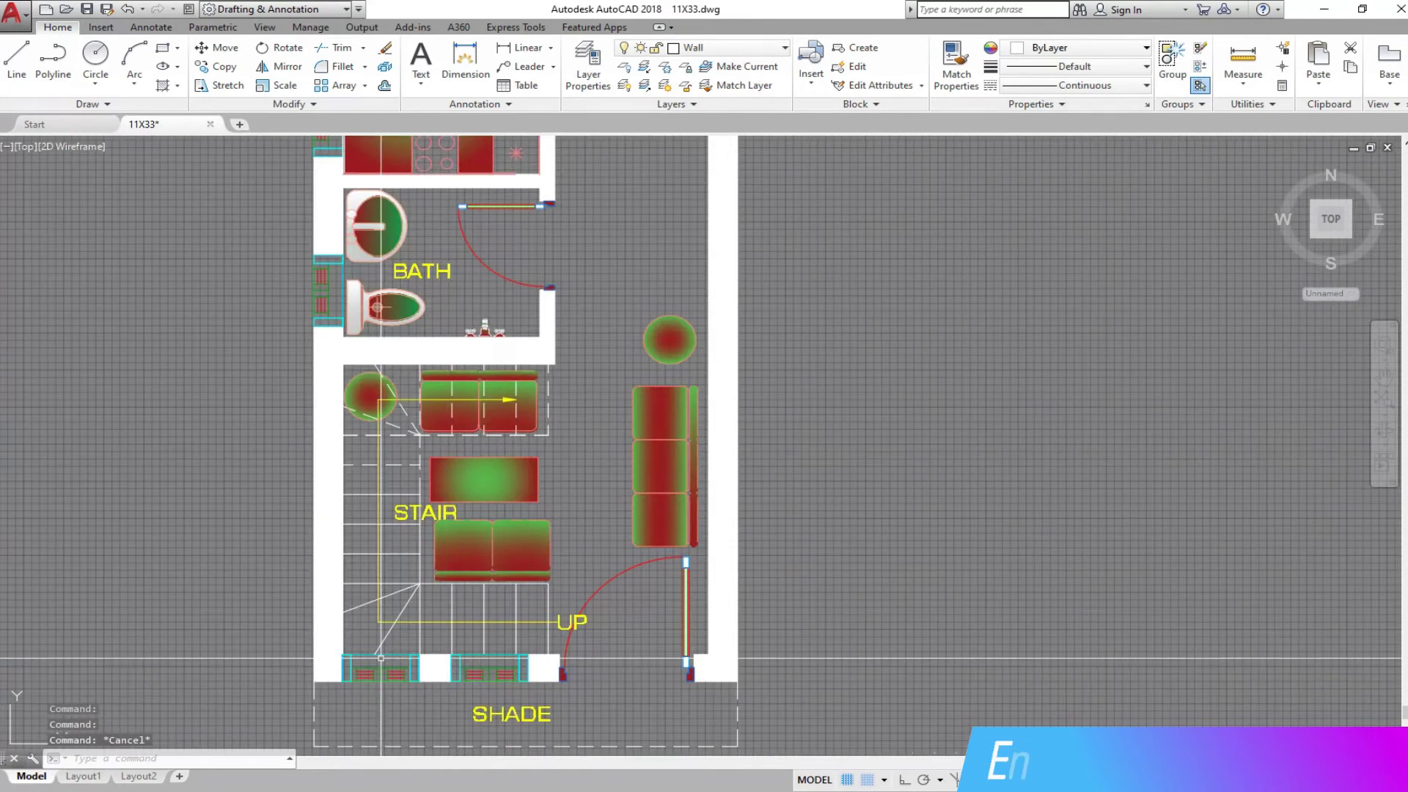
Zoom to the bedroom and move the circular stamp onto the door swing beside the BED label.
{"action": "scroll", "coordinate": [509, 499], "scroll_direction": "down", "scroll_amount": 3}
{"action": "scroll", "coordinate": [455, 396], "scroll_direction": "down", "scroll_amount": 3}
{"action": "scroll", "coordinate": [737, 364], "scroll_direction": "down", "scroll_amount": 1}
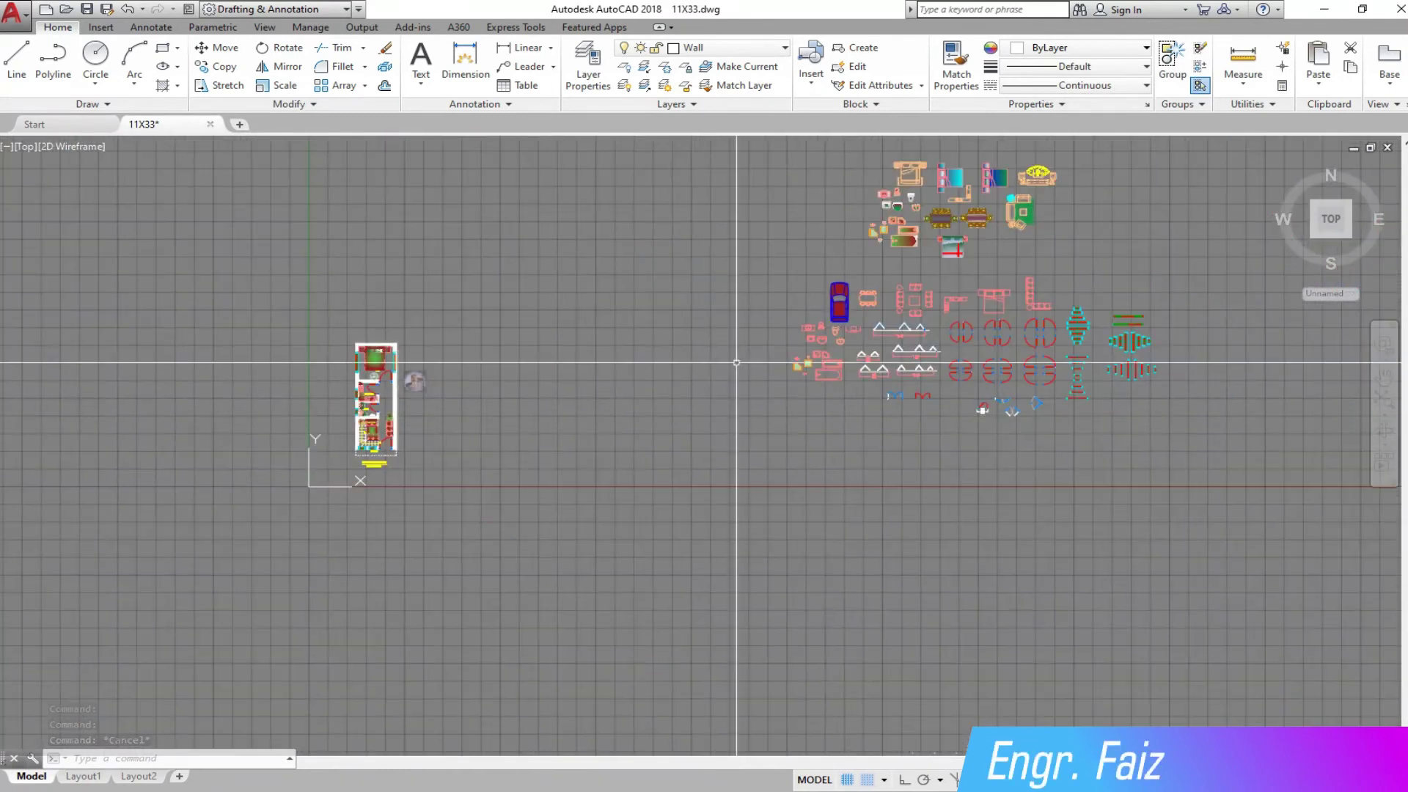
{"action": "scroll", "coordinate": [898, 211], "scroll_direction": "up", "scroll_amount": 6}
{"action": "scroll", "coordinate": [917, 242], "scroll_direction": "up", "scroll_amount": 2}
{"action": "scroll", "coordinate": [935, 212], "scroll_direction": "up", "scroll_amount": 1}
{"action": "scroll", "coordinate": [951, 191], "scroll_direction": "up", "scroll_amount": 1}
{"action": "scroll", "coordinate": [952, 191], "scroll_direction": "down", "scroll_amount": 4}
{"action": "scroll", "coordinate": [431, 390], "scroll_direction": "up", "scroll_amount": 3}
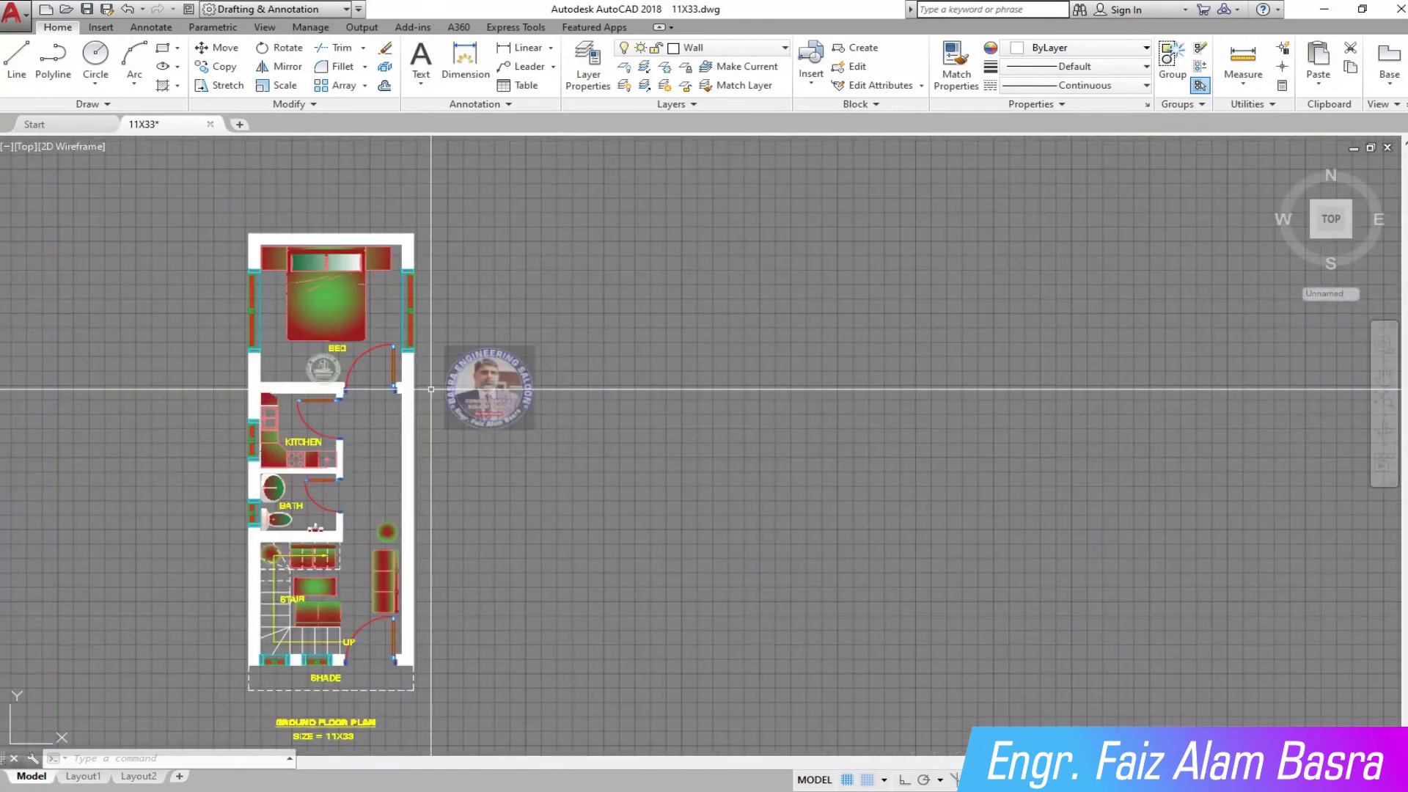
{"action": "scroll", "coordinate": [317, 432], "scroll_direction": "up", "scroll_amount": 4}
{"action": "scroll", "coordinate": [558, 394], "scroll_direction": "down", "scroll_amount": 2}
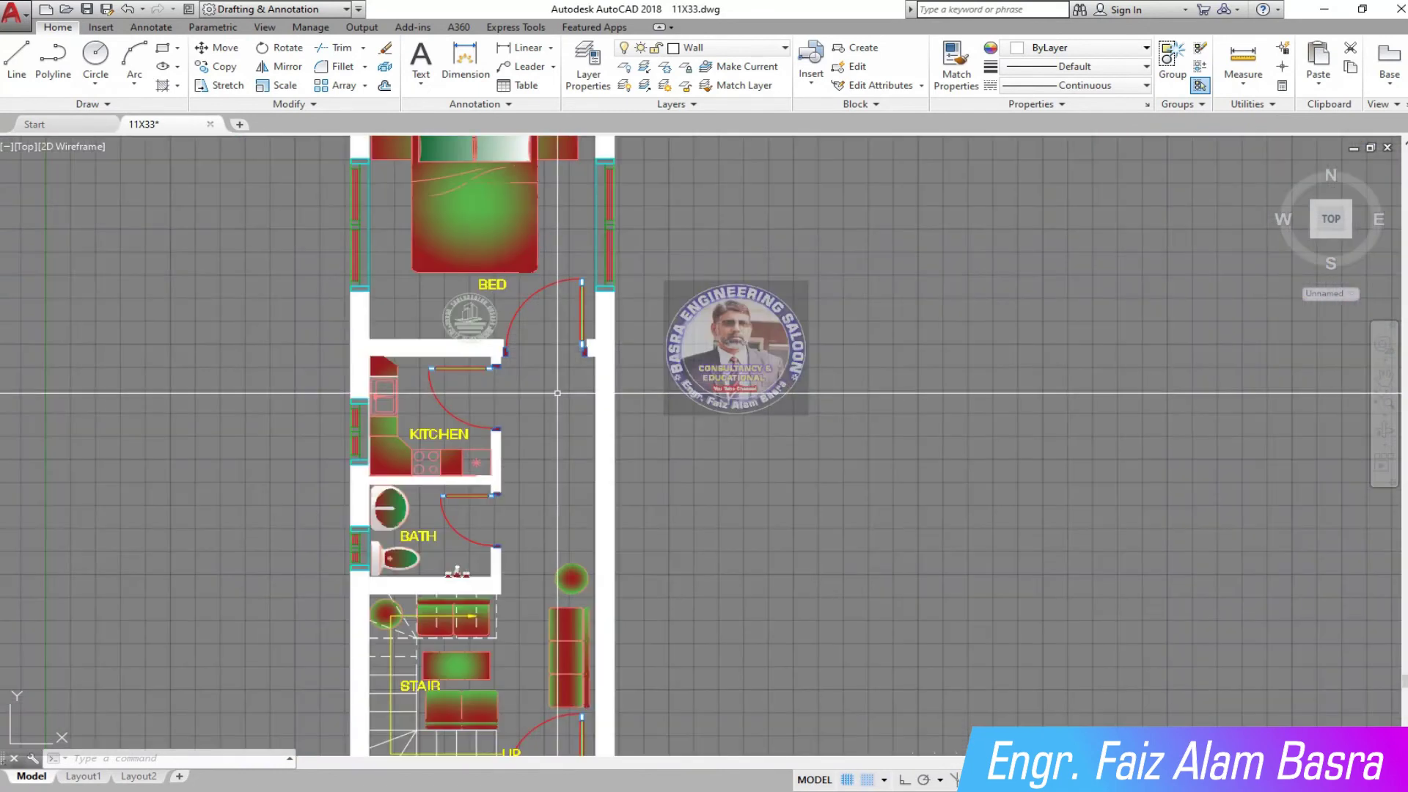
{"action": "scroll", "coordinate": [595, 321], "scroll_direction": "up", "scroll_amount": 2}
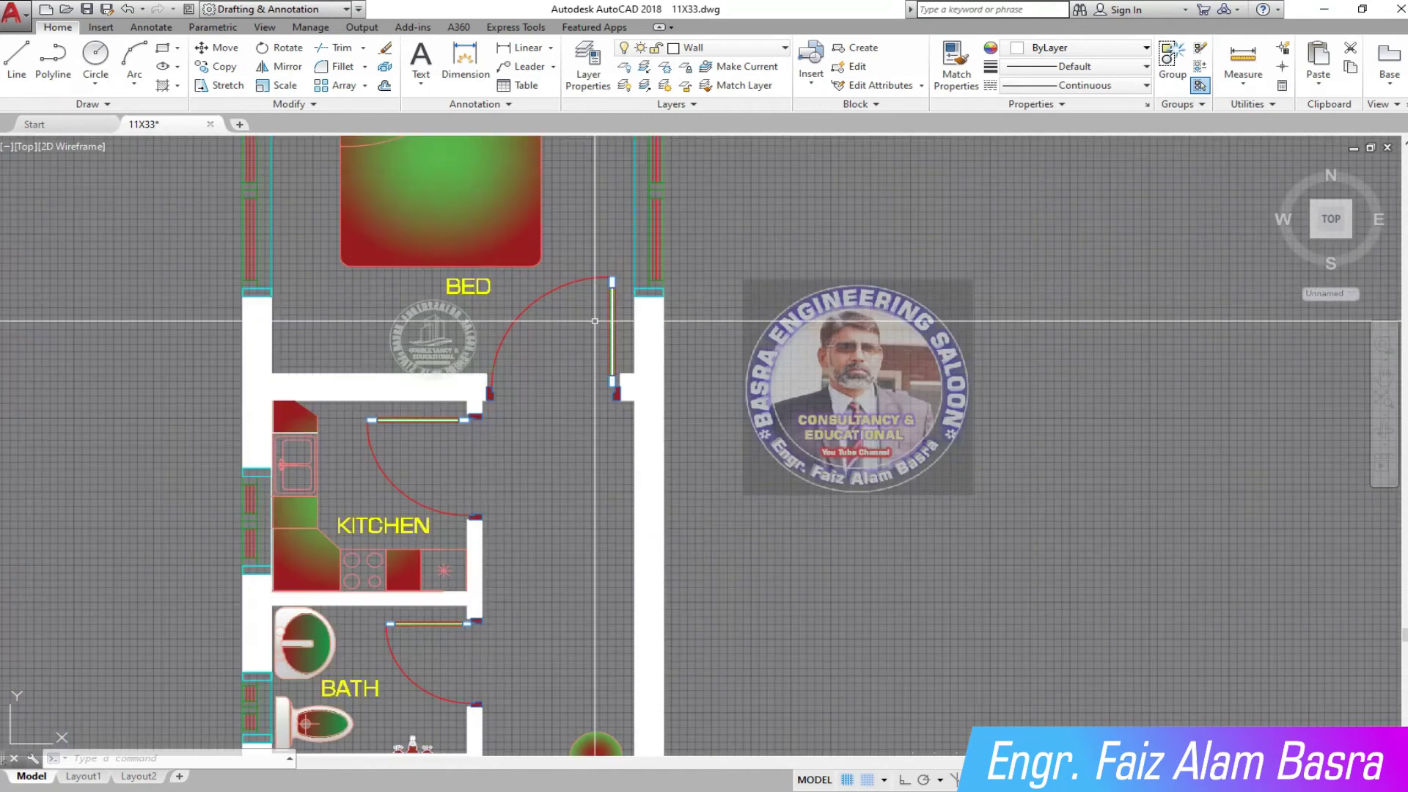
{"action": "key", "text": "Return"}
{"action": "left_click", "coordinate": [798, 625]}
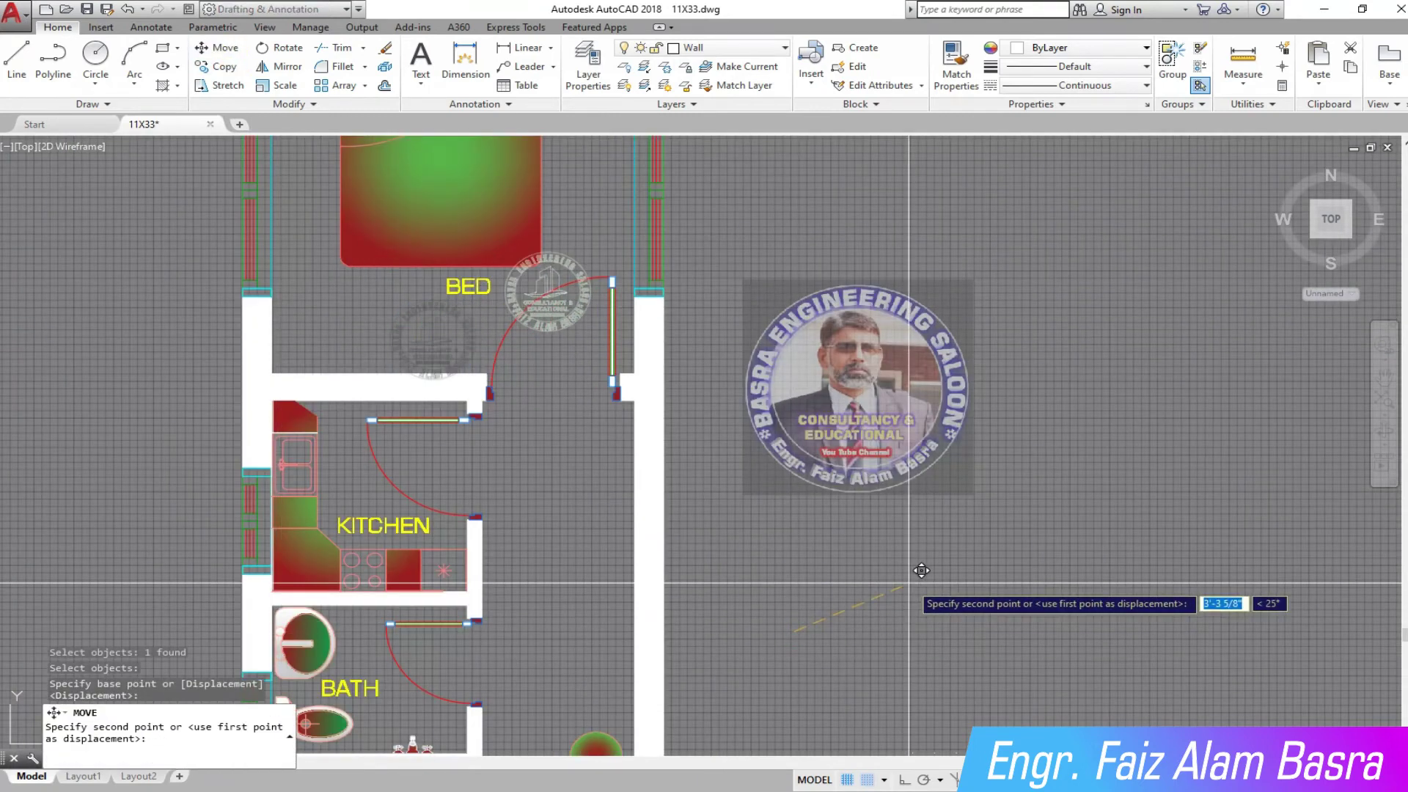
{"action": "left_click", "coordinate": [914, 567]}
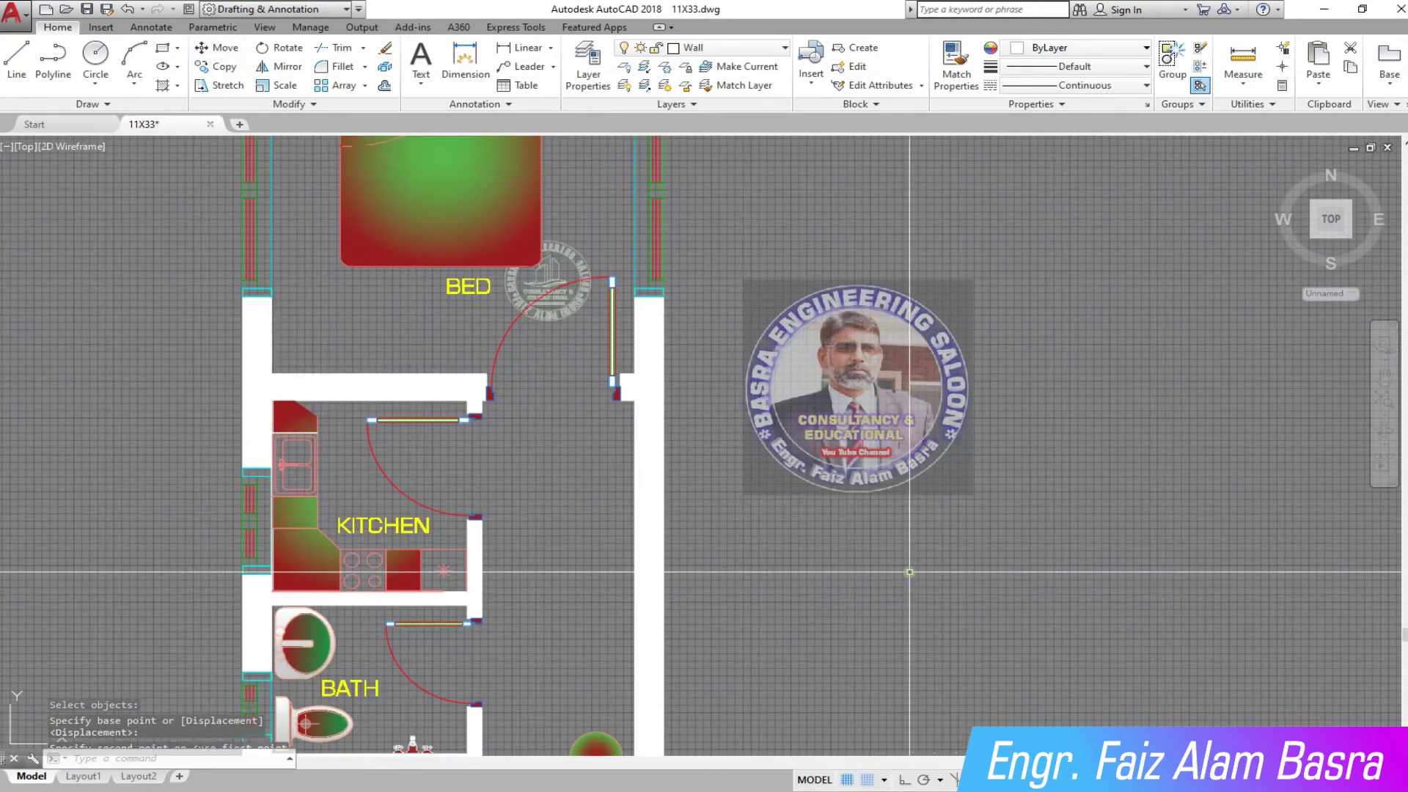
Select the circular stamp again for another Move.
{"action": "left_click", "coordinate": [216, 46]}
{"action": "key", "text": "Return"}
{"action": "left_click", "coordinate": [991, 686]}
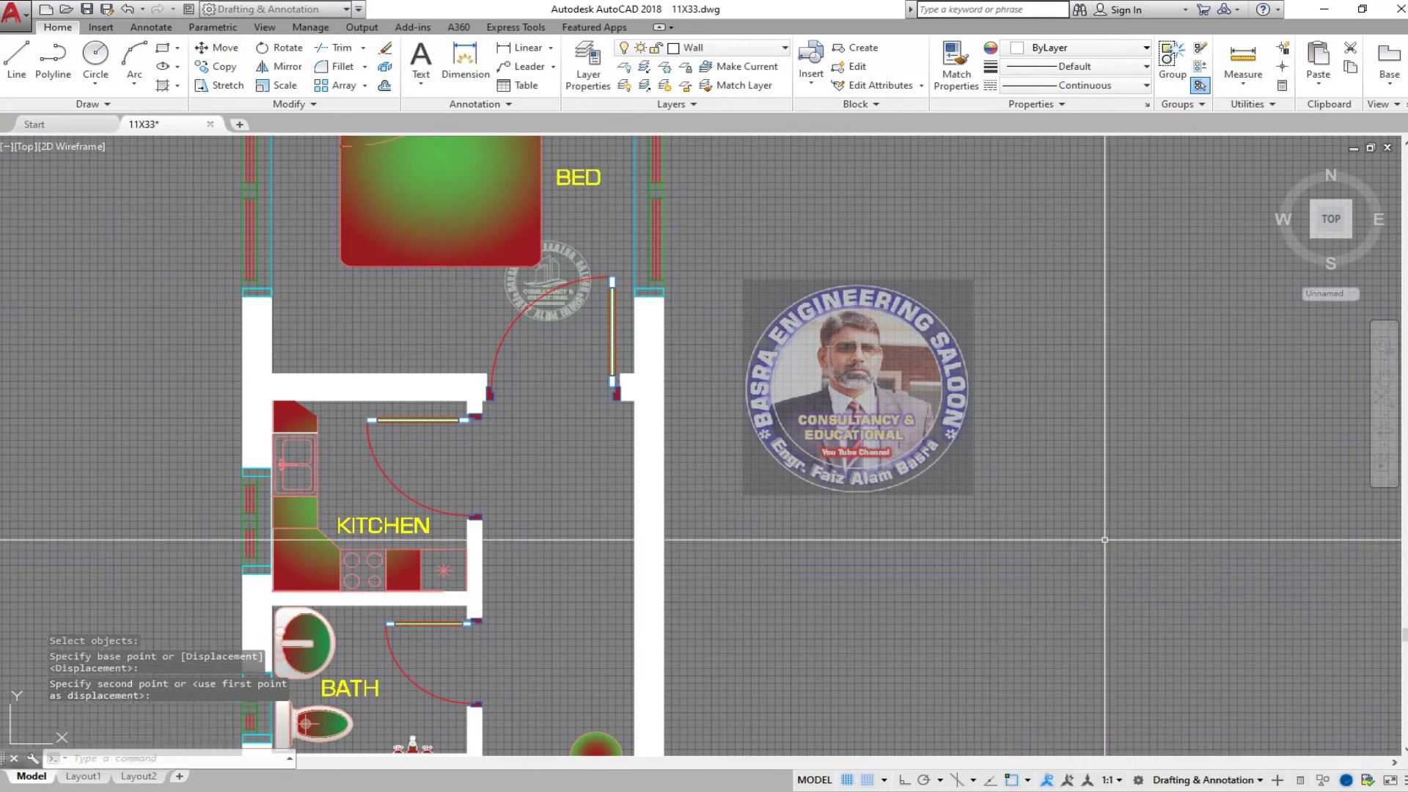
{"action": "scroll", "coordinate": [471, 382], "scroll_direction": "down", "scroll_amount": 2}
{"action": "scroll", "coordinate": [471, 382], "scroll_direction": "down", "scroll_amount": 2}
Start a Copy and window-select the stair sofa.
{"action": "left_click", "coordinate": [216, 66]}
{"action": "scroll", "coordinate": [487, 643], "scroll_direction": "up", "scroll_amount": 5}
{"action": "left_click", "coordinate": [453, 475]}
{"action": "left_click", "coordinate": [359, 429]}
{"action": "scroll", "coordinate": [447, 543], "scroll_direction": "down", "scroll_amount": 5}
Copy the stair sofa to a spot near the kitchen.
{"action": "scroll", "coordinate": [513, 528], "scroll_direction": "down", "scroll_amount": 3}
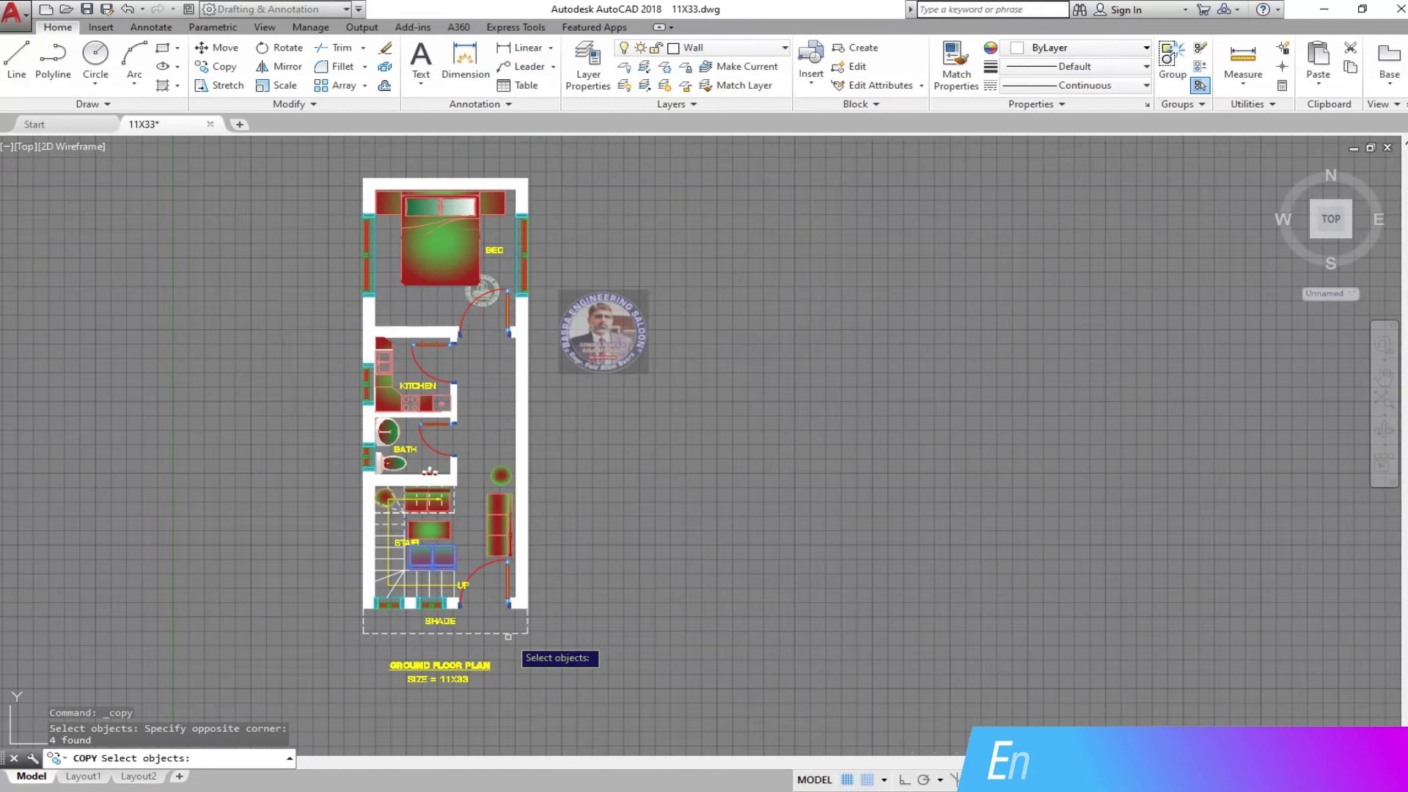
{"action": "scroll", "coordinate": [411, 264], "scroll_direction": "up", "scroll_amount": 5}
{"action": "key", "text": "Return"}
{"action": "left_click", "coordinate": [1078, 655]}
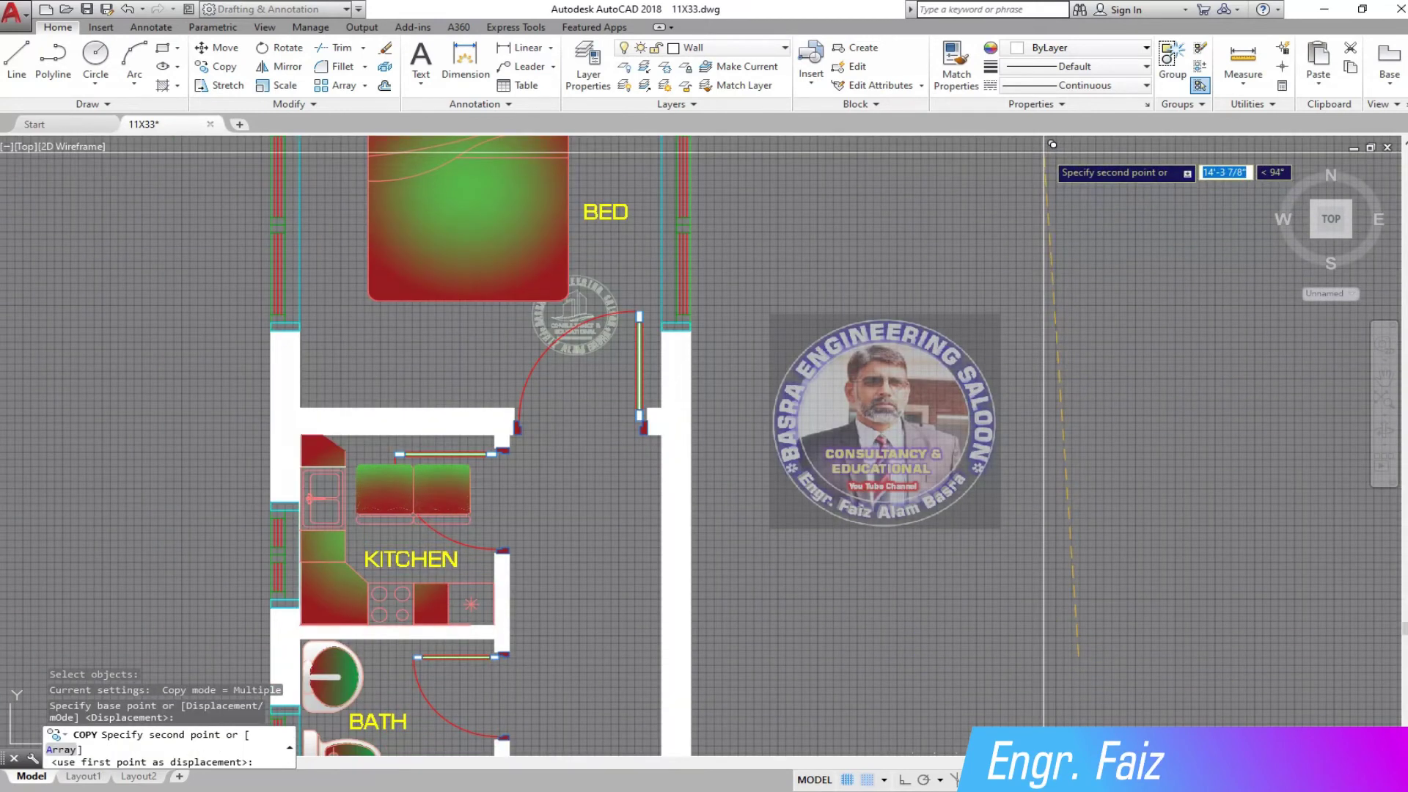
{"action": "left_click", "coordinate": [1211, 176]}
Remove the misplaced sofa copy near the kitchen.
{"action": "left_click", "coordinate": [217, 47]}
{"action": "left_click", "coordinate": [570, 581]}
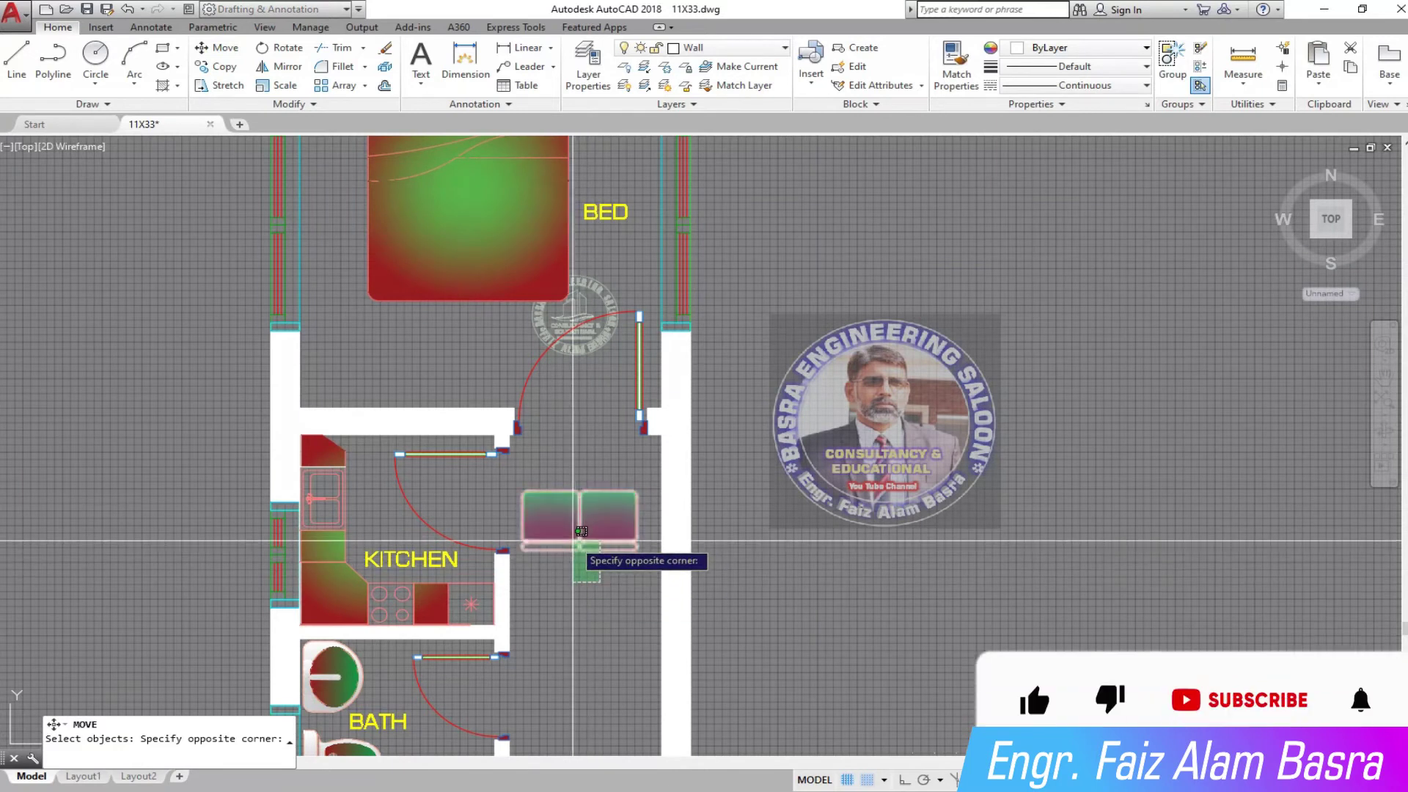
{"action": "key", "text": "Escape"}
{"action": "scroll", "coordinate": [600, 474], "scroll_direction": "down", "scroll_amount": 5}
{"action": "scroll", "coordinate": [596, 557], "scroll_direction": "up", "scroll_amount": 6}
{"action": "key", "text": "Escape"}
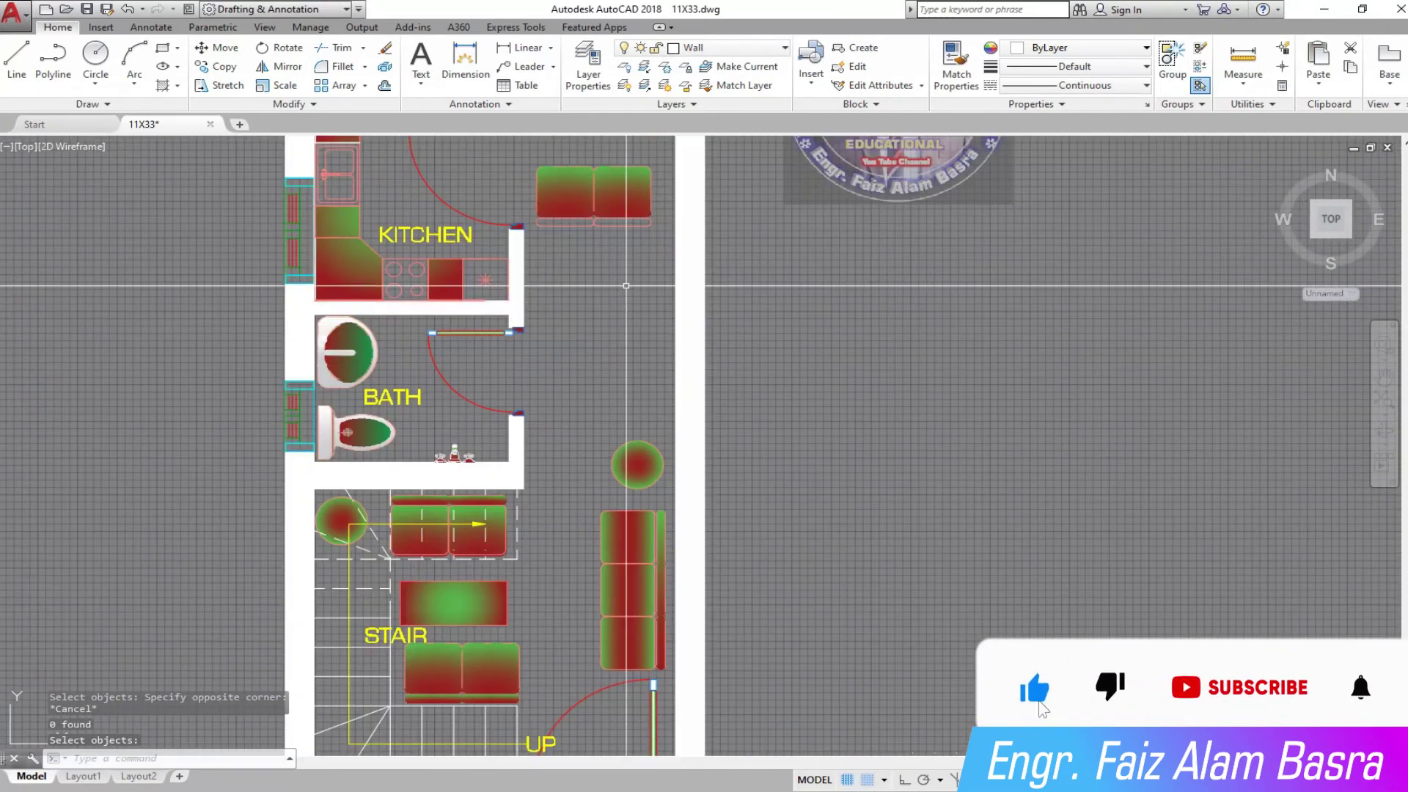
{"action": "left_click", "coordinate": [385, 48]}
Copy the stair sofa to the bedroom door jamb.
{"action": "left_click", "coordinate": [226, 66]}
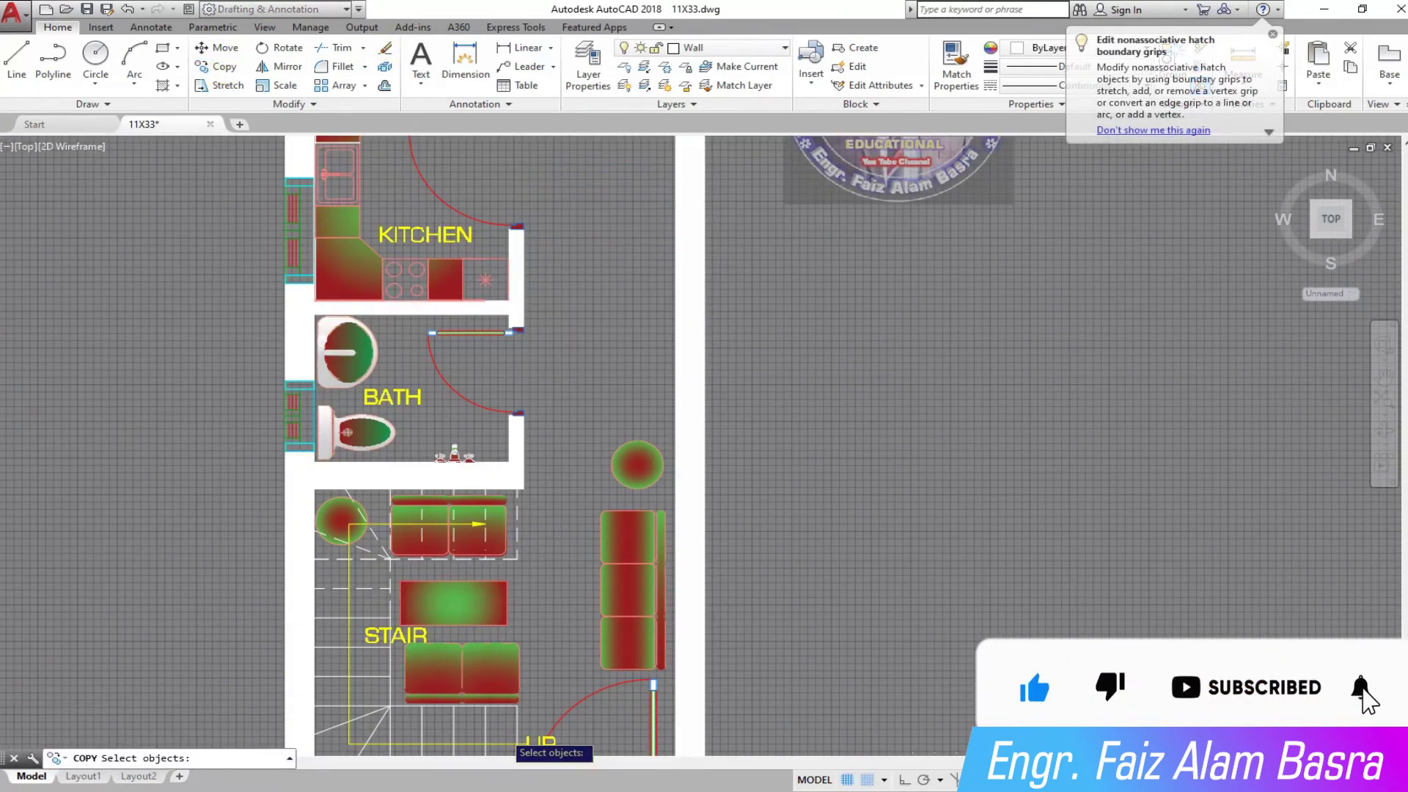
{"action": "scroll", "coordinate": [504, 733], "scroll_direction": "up", "scroll_amount": 4}
{"action": "left_click", "coordinate": [564, 631]}
{"action": "left_click", "coordinate": [235, 587]}
{"action": "scroll", "coordinate": [501, 737], "scroll_direction": "down", "scroll_amount": 4}
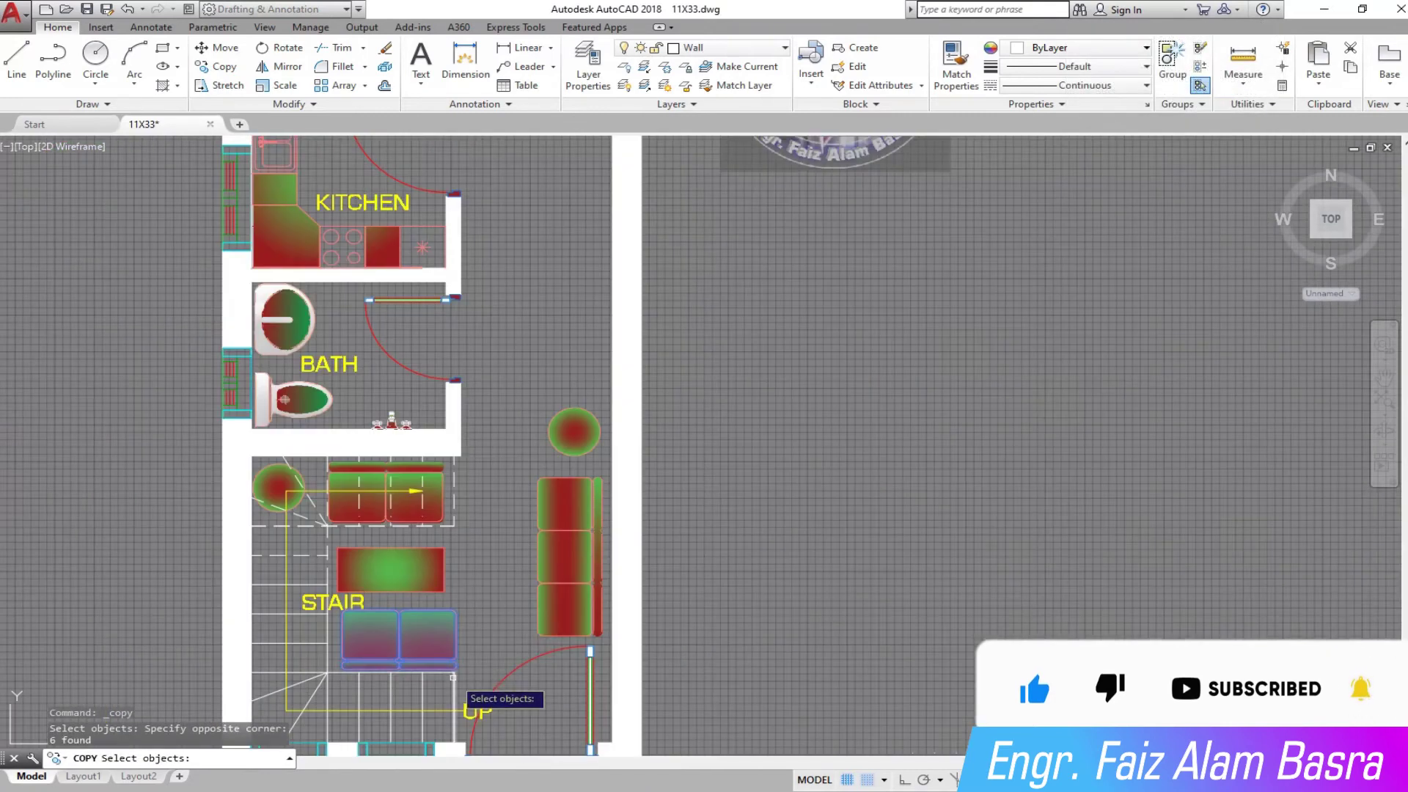
{"action": "key", "text": "Return"}
{"action": "left_click", "coordinate": [481, 455]}
{"action": "scroll", "coordinate": [440, 302], "scroll_direction": "down", "scroll_amount": 2}
{"action": "scroll", "coordinate": [439, 303], "scroll_direction": "up", "scroll_amount": 5}
{"action": "scroll", "coordinate": [465, 283], "scroll_direction": "down", "scroll_amount": 4}
{"action": "scroll", "coordinate": [582, 368], "scroll_direction": "up", "scroll_amount": 4}
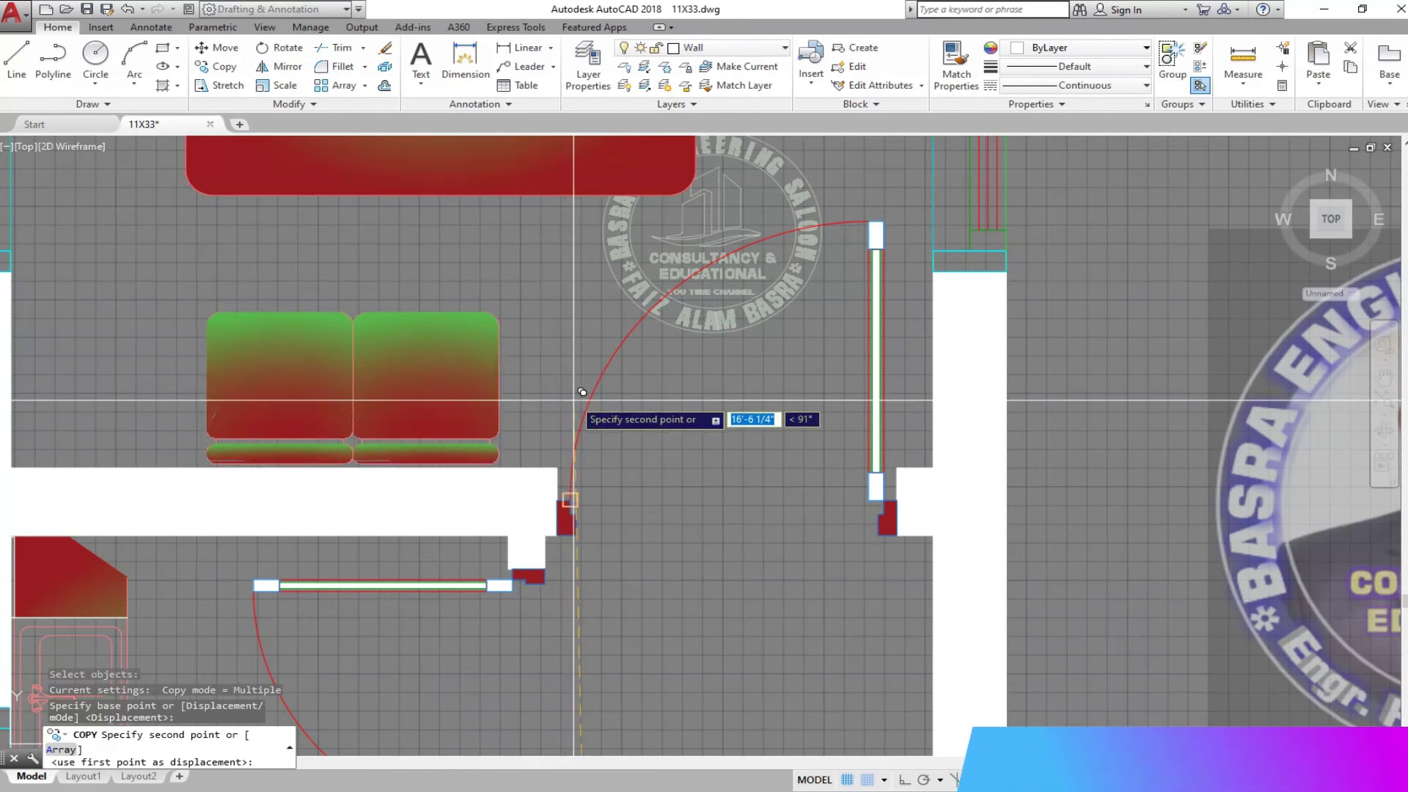
{"action": "left_click", "coordinate": [570, 500]}
{"action": "key", "text": "Escape"}
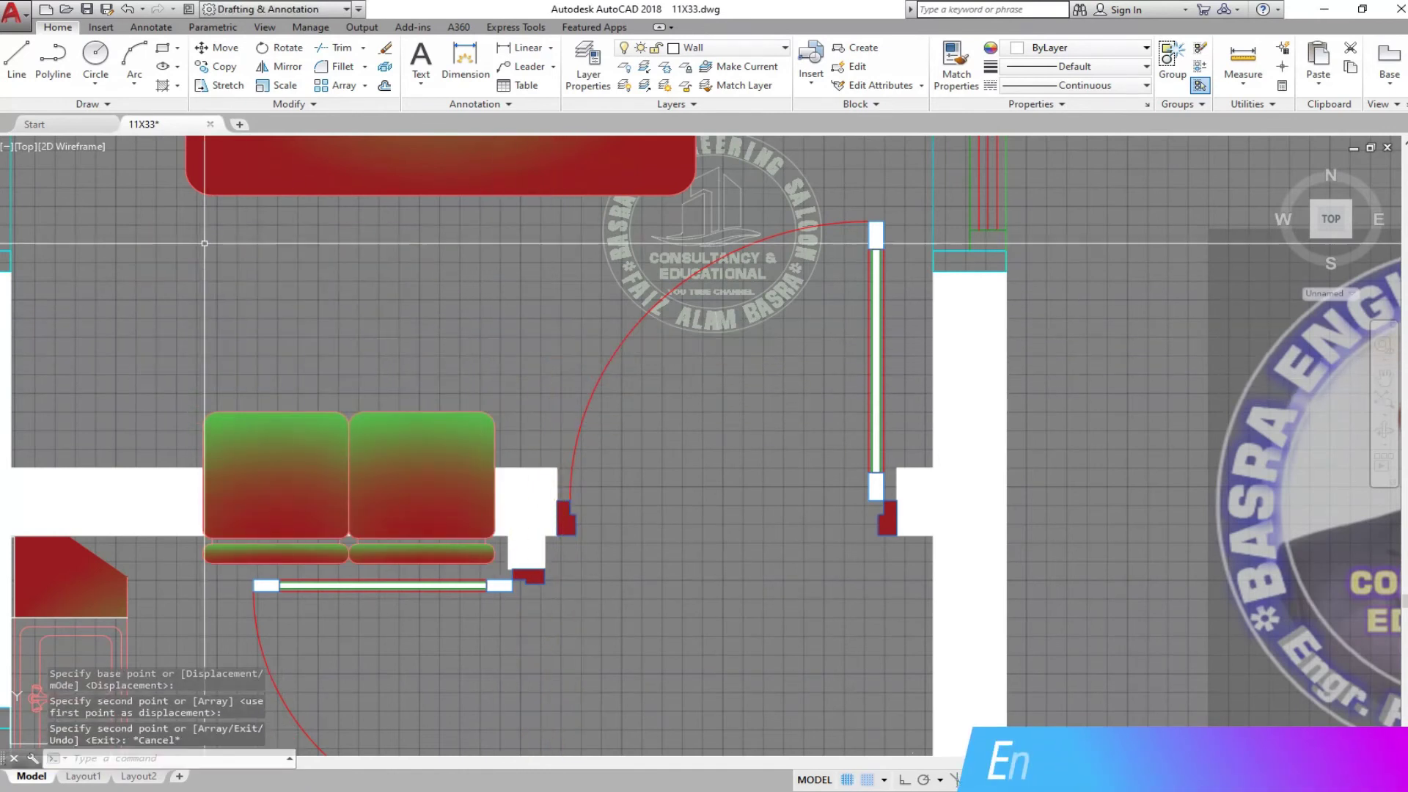
Move the new bedroom sofa up to sit just above the wall opening.
{"action": "left_click", "coordinate": [213, 51]}
{"action": "left_click", "coordinate": [136, 338]}
{"action": "left_click", "coordinate": [505, 580]}
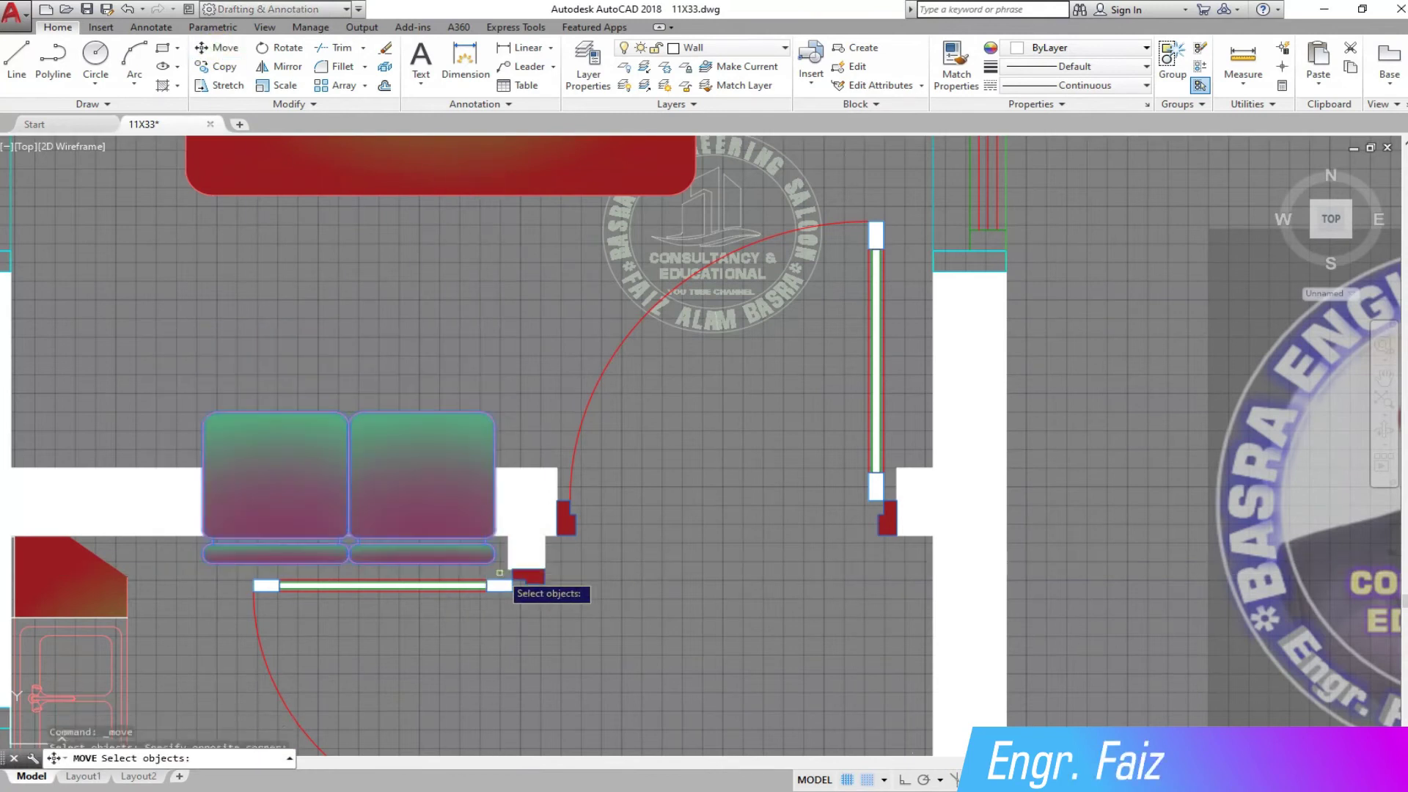
{"action": "left_click", "coordinate": [709, 628]}
{"action": "left_click", "coordinate": [714, 525]}
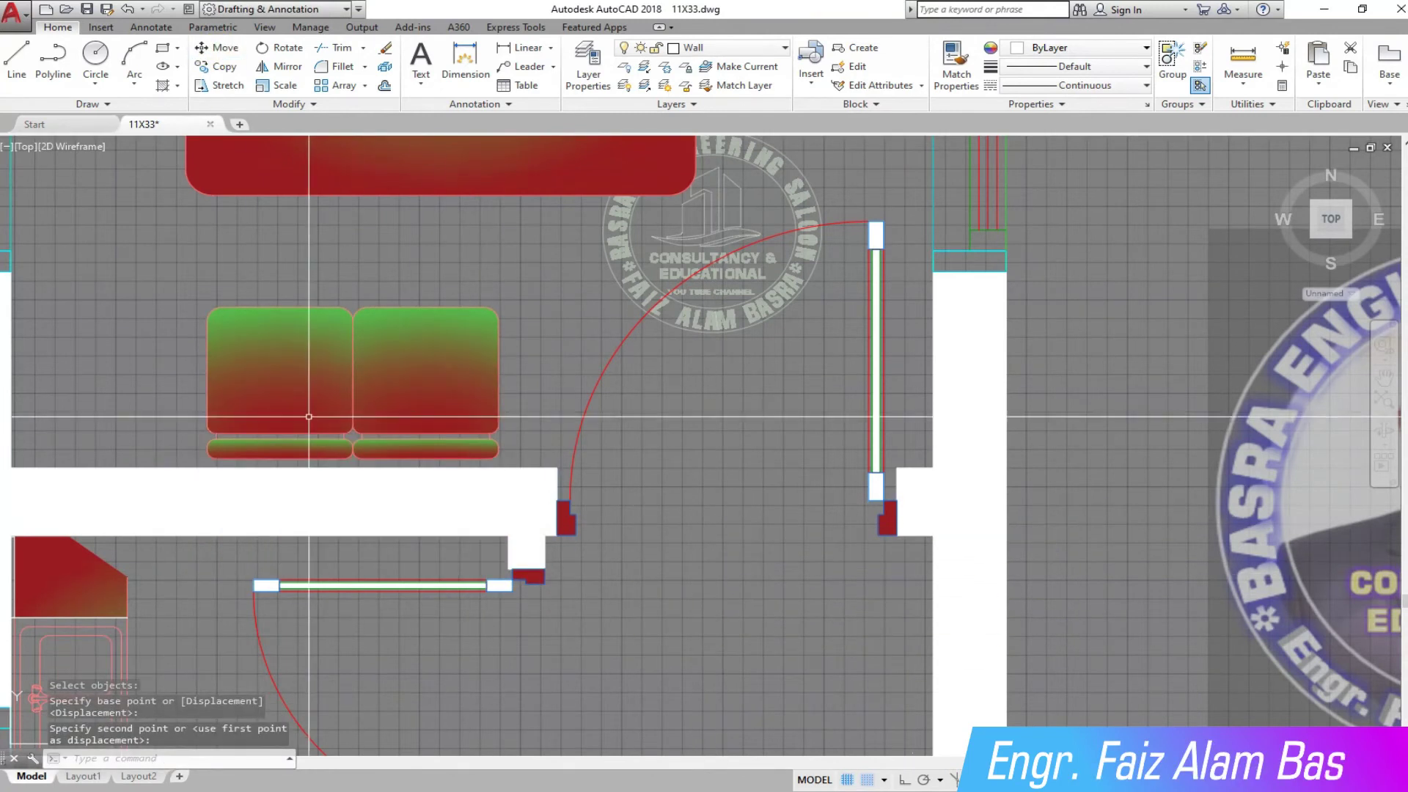
{"action": "scroll", "coordinate": [309, 417], "scroll_direction": "down", "scroll_amount": 4}
Copy the round table and place it beside the bedroom sofa.
{"action": "left_click", "coordinate": [218, 66]}
{"action": "scroll", "coordinate": [441, 542], "scroll_direction": "up", "scroll_amount": 4}
{"action": "left_click", "coordinate": [455, 562]}
{"action": "left_click", "coordinate": [433, 527]}
{"action": "scroll", "coordinate": [372, 433], "scroll_direction": "down", "scroll_amount": 5}
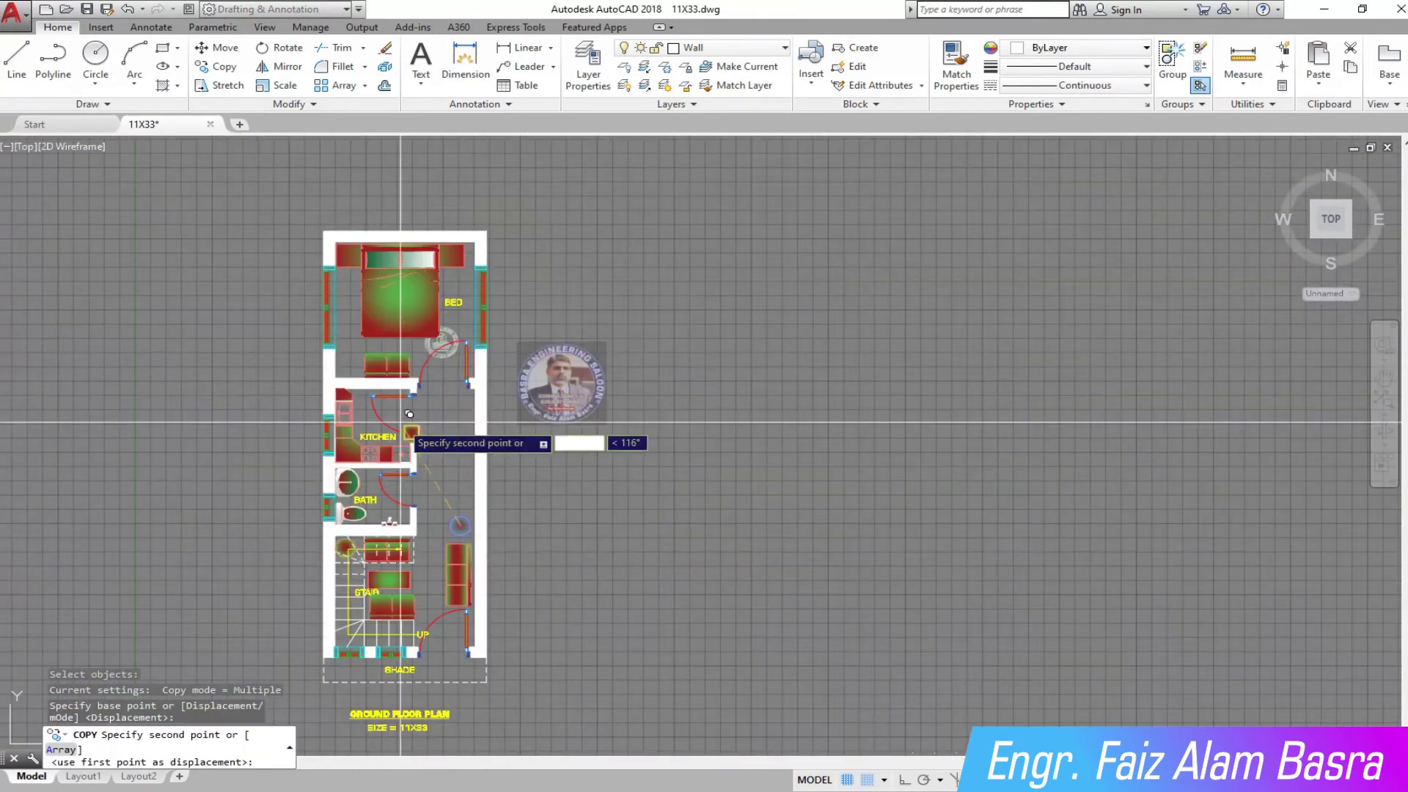
{"action": "scroll", "coordinate": [388, 440], "scroll_direction": "up", "scroll_amount": 5}
{"action": "scroll", "coordinate": [410, 484], "scroll_direction": "up", "scroll_amount": 3}
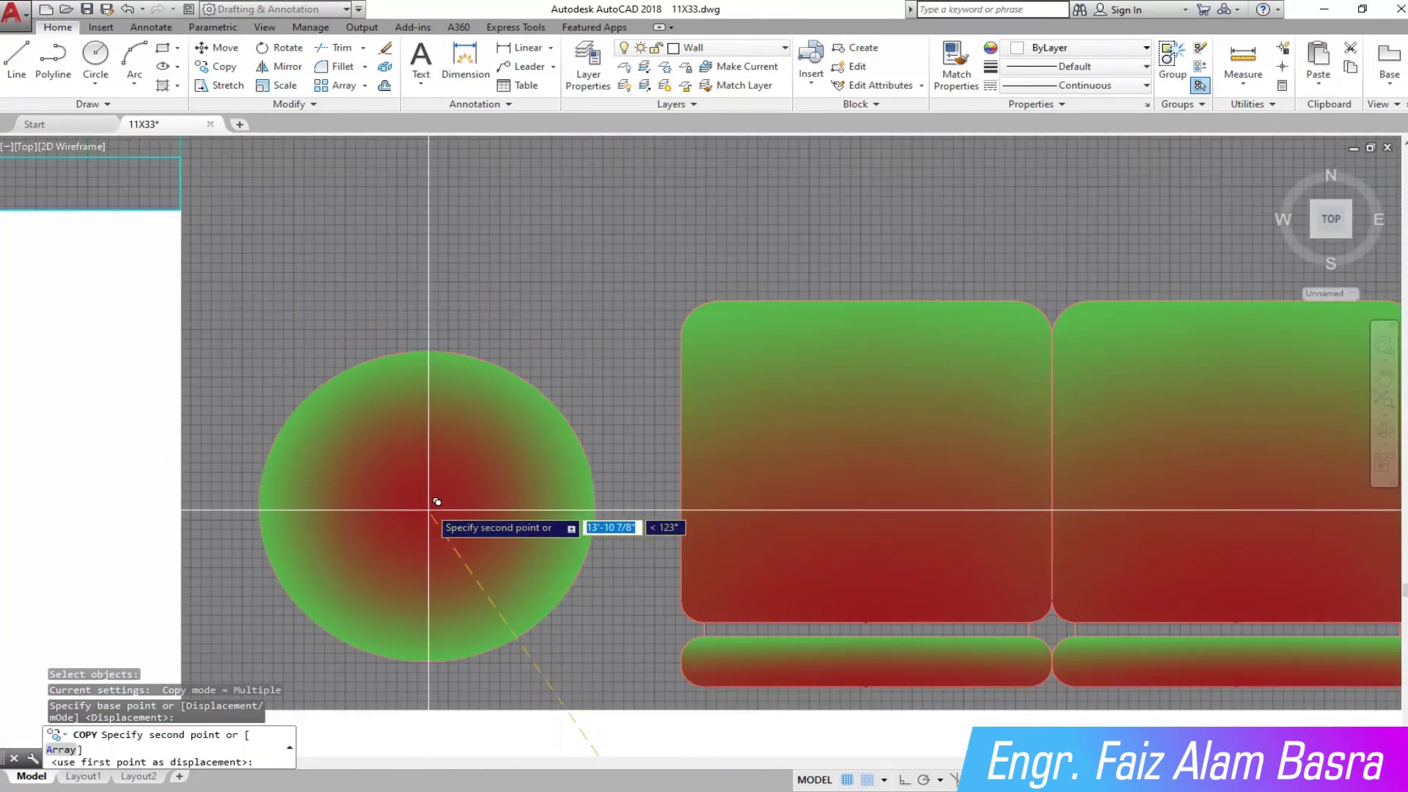
{"action": "left_click", "coordinate": [439, 494]}
{"action": "scroll", "coordinate": [385, 475], "scroll_direction": "down", "scroll_amount": 5}
{"action": "key", "text": "Escape"}
Select the circular stamp and view the extra Modify tools, then deselect.
{"action": "scroll", "coordinate": [385, 475], "scroll_direction": "down", "scroll_amount": 5}
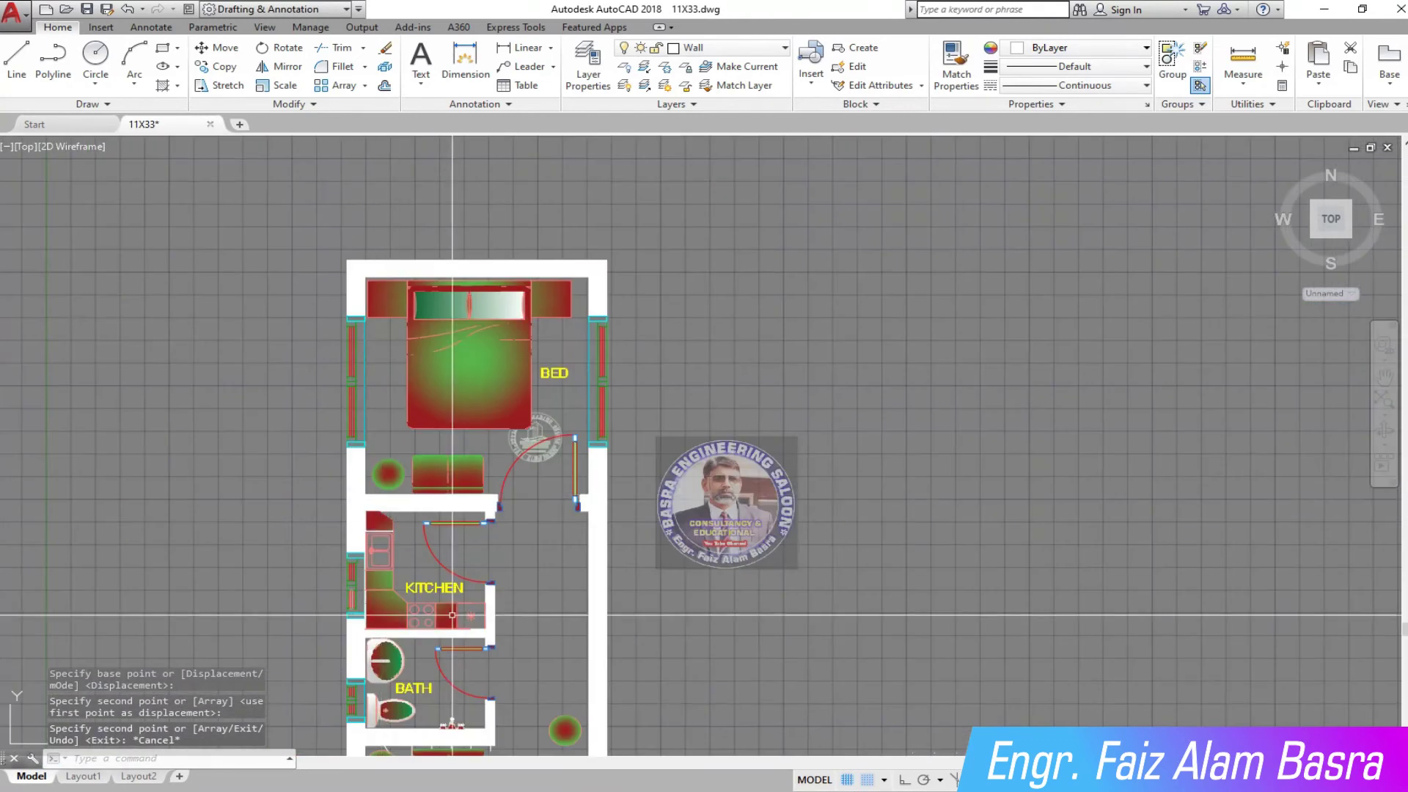
{"action": "scroll", "coordinate": [556, 528], "scroll_direction": "up", "scroll_amount": 3}
{"action": "scroll", "coordinate": [587, 447], "scroll_direction": "down", "scroll_amount": 2}
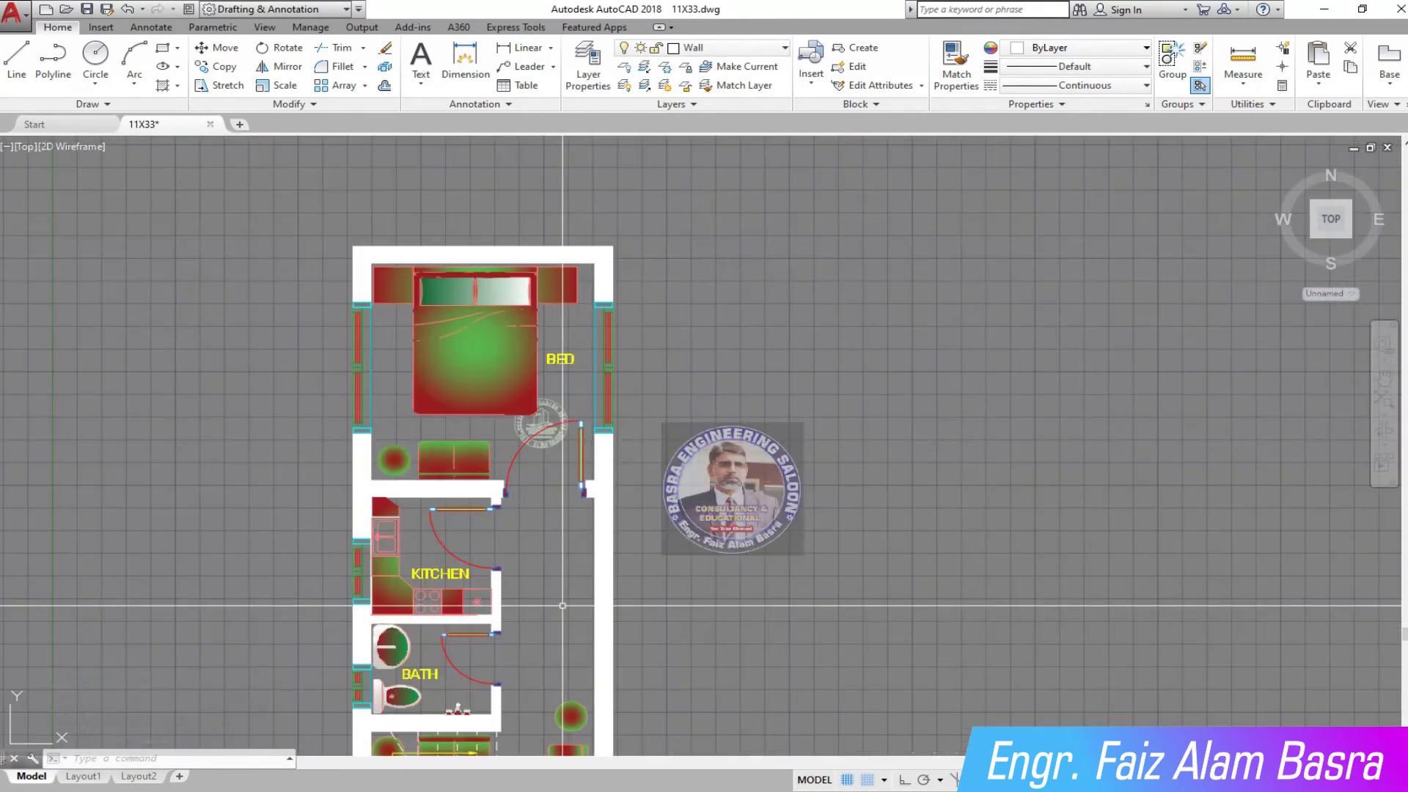
{"action": "scroll", "coordinate": [538, 435], "scroll_direction": "up", "scroll_amount": 5}
{"action": "left_click", "coordinate": [550, 380]}
{"action": "left_click", "coordinate": [301, 104]}
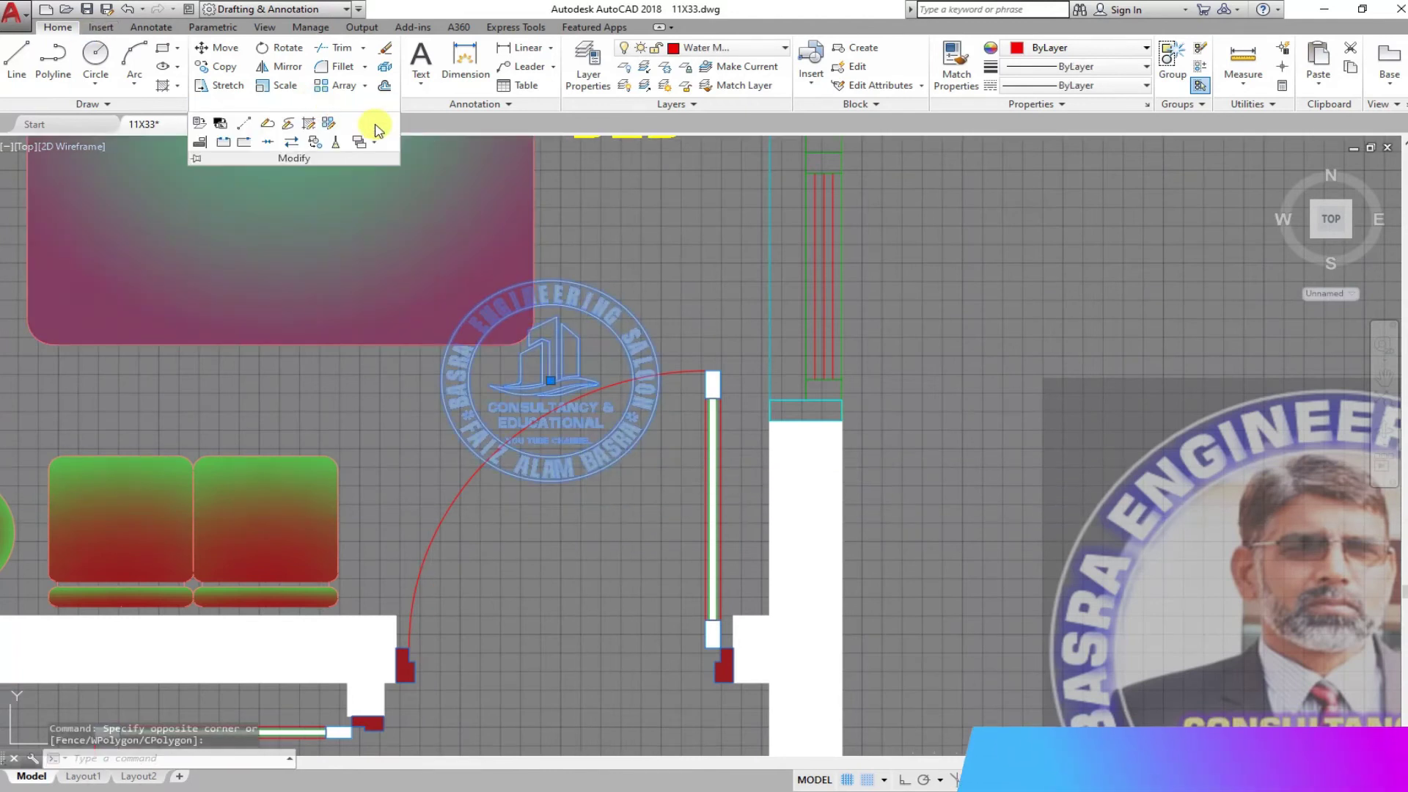
{"action": "key", "text": "Escape"}
{"action": "scroll", "coordinate": [411, 330], "scroll_direction": "down", "scroll_amount": 7}
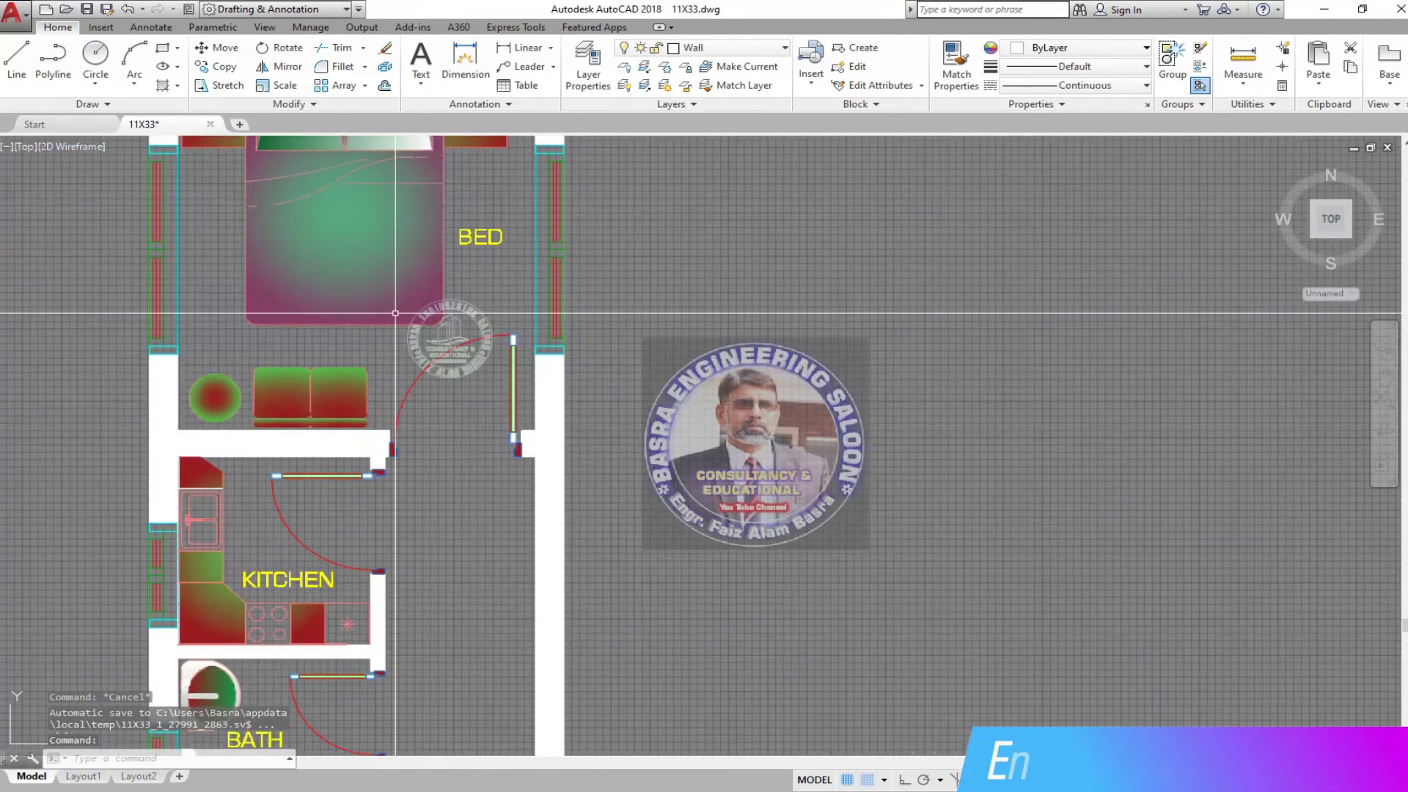
Copy the whole furnished plan so three plans sit side by side.
{"action": "middle_click_drag", "start_coordinate": [517, 328], "coordinate": [567, 240]}
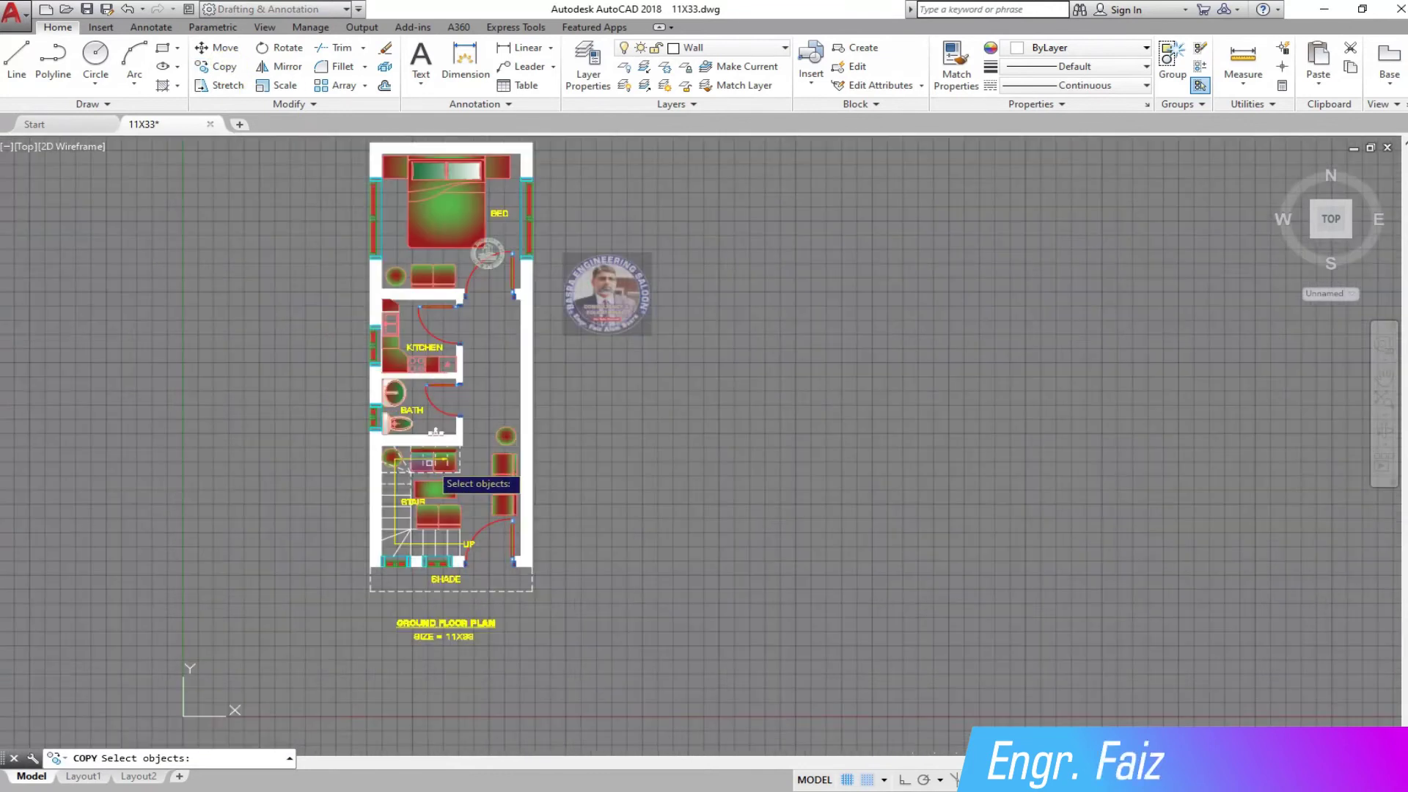
{"action": "left_click", "coordinate": [547, 610]}
{"action": "scroll", "coordinate": [388, 455], "scroll_direction": "down", "scroll_amount": 2}
{"action": "left_click", "coordinate": [336, 213]}
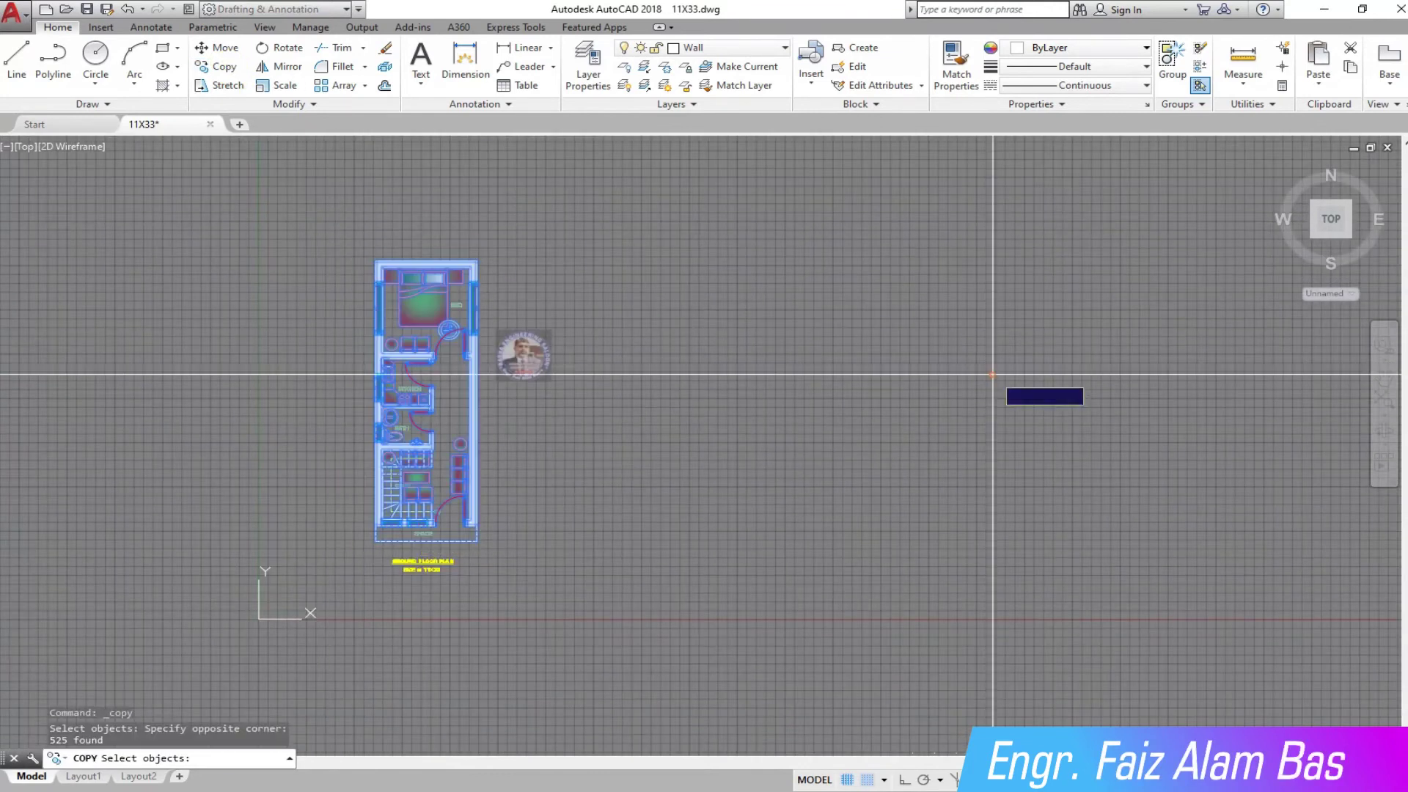
{"action": "key", "text": "Return"}
{"action": "left_click", "coordinate": [994, 375]}
{"action": "left_click", "coordinate": [905, 779]}
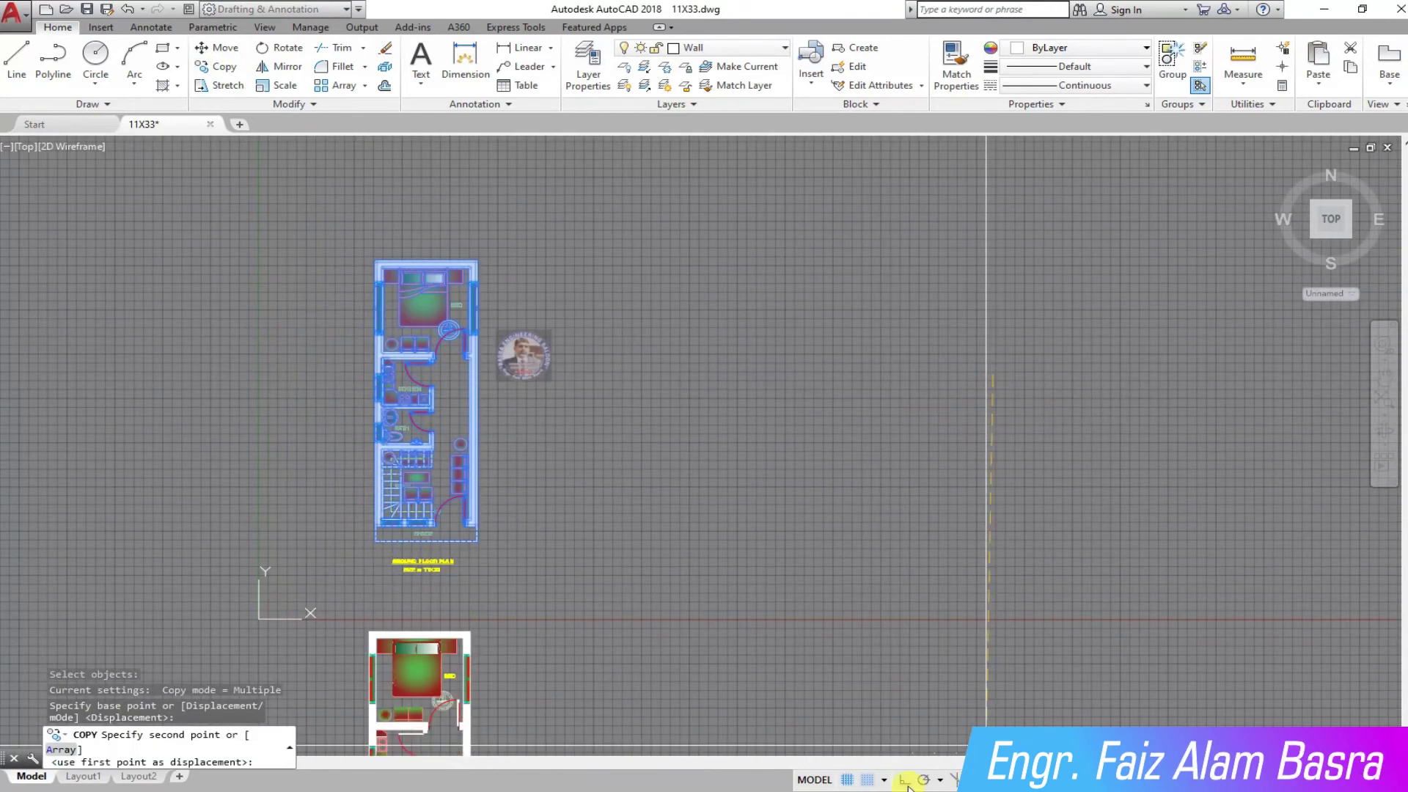
{"action": "left_click", "coordinate": [842, 403]}
{"action": "left_click", "coordinate": [689, 434]}
{"action": "key", "text": "Escape"}
Make the middle plan's wall hatch yellow.
{"action": "middle_click_drag", "start_coordinate": [340, 384], "coordinate": [652, 396]}
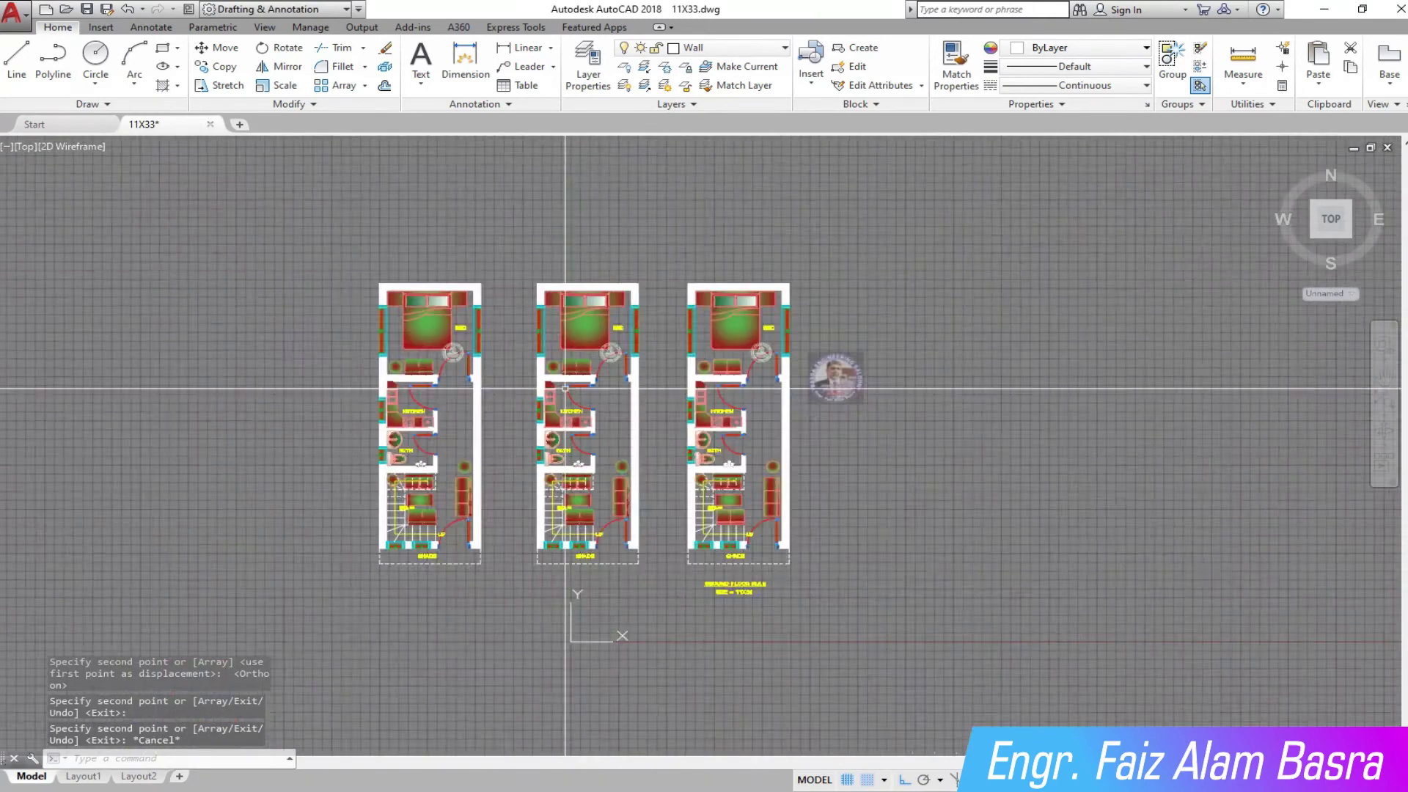
{"action": "scroll", "coordinate": [585, 339], "scroll_direction": "up", "scroll_amount": 6}
{"action": "left_click", "coordinate": [585, 338]}
{"action": "left_click", "coordinate": [560, 66]}
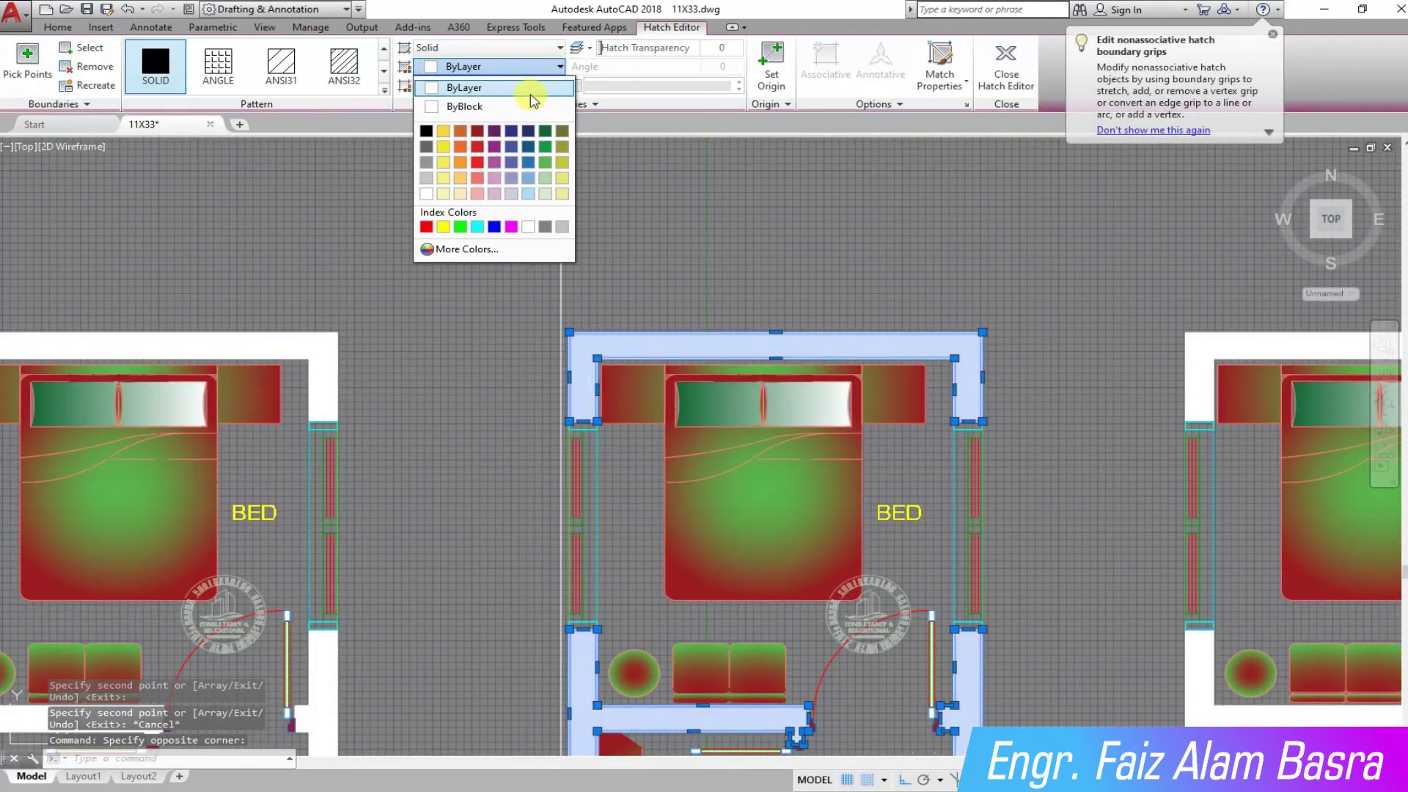
{"action": "left_click", "coordinate": [449, 233]}
{"action": "key", "text": "Escape"}
Make the left plan's wall hatch black.
{"action": "scroll", "coordinate": [421, 265], "scroll_direction": "down", "scroll_amount": 5}
{"action": "scroll", "coordinate": [421, 264], "scroll_direction": "up", "scroll_amount": 3}
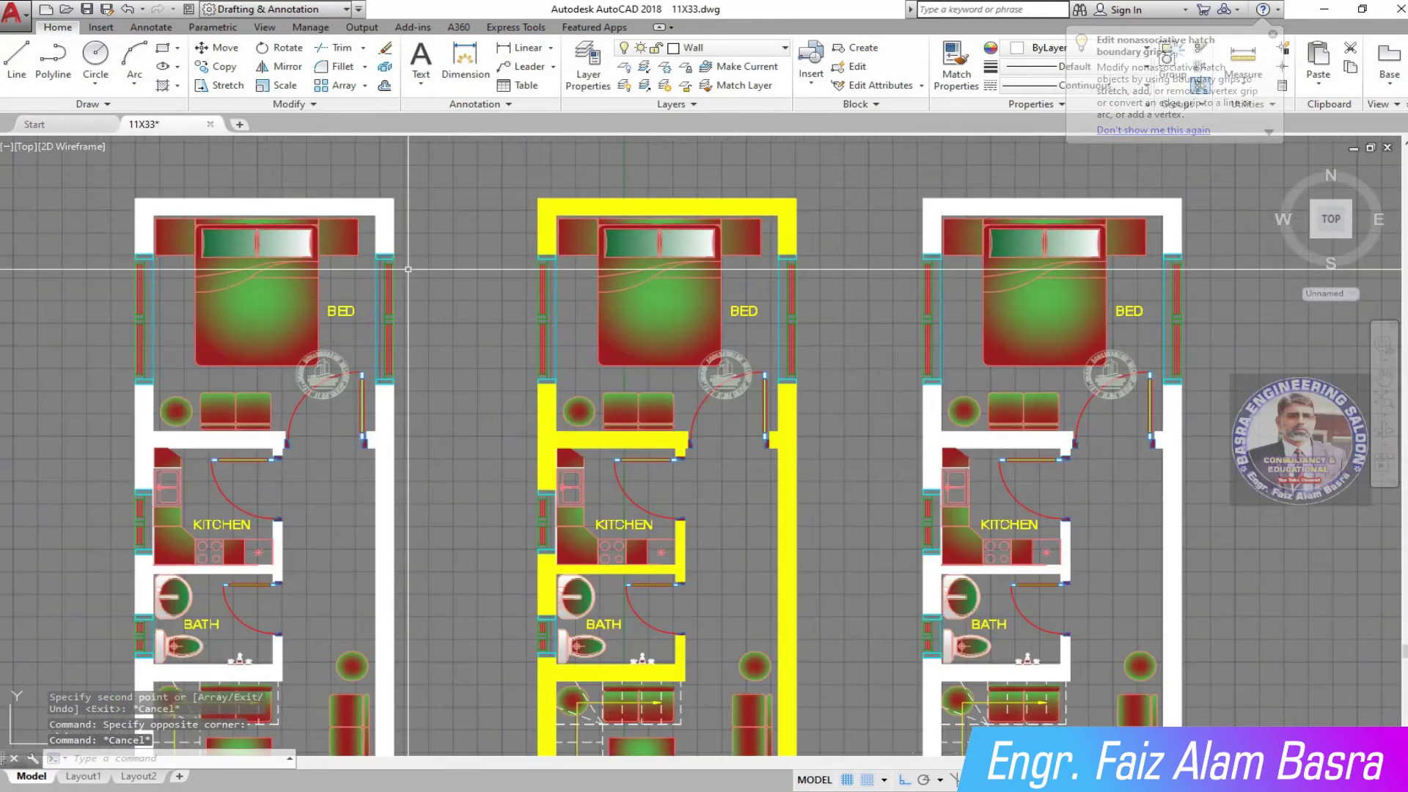
{"action": "left_click", "coordinate": [385, 279]}
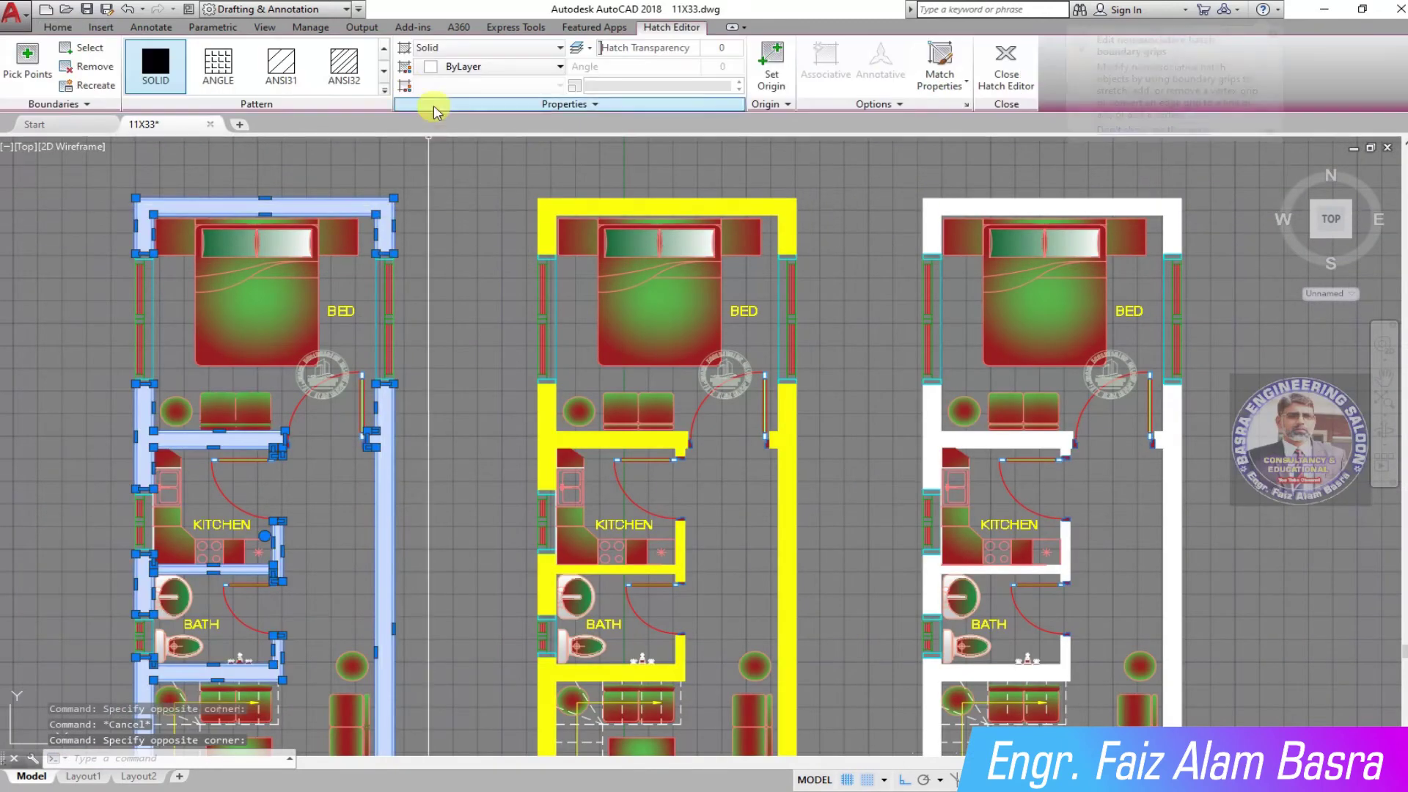
{"action": "left_click", "coordinate": [560, 66]}
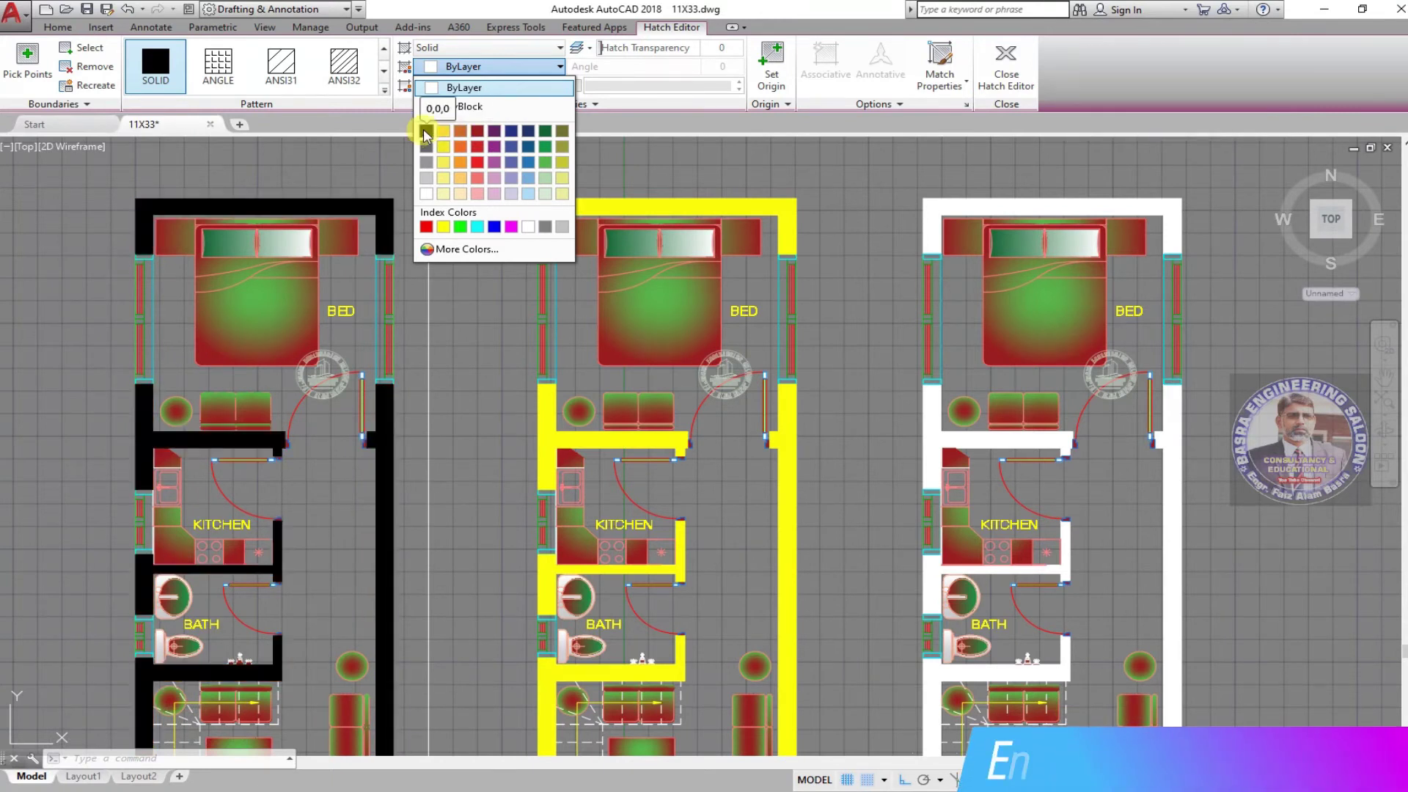
{"action": "left_click", "coordinate": [425, 135]}
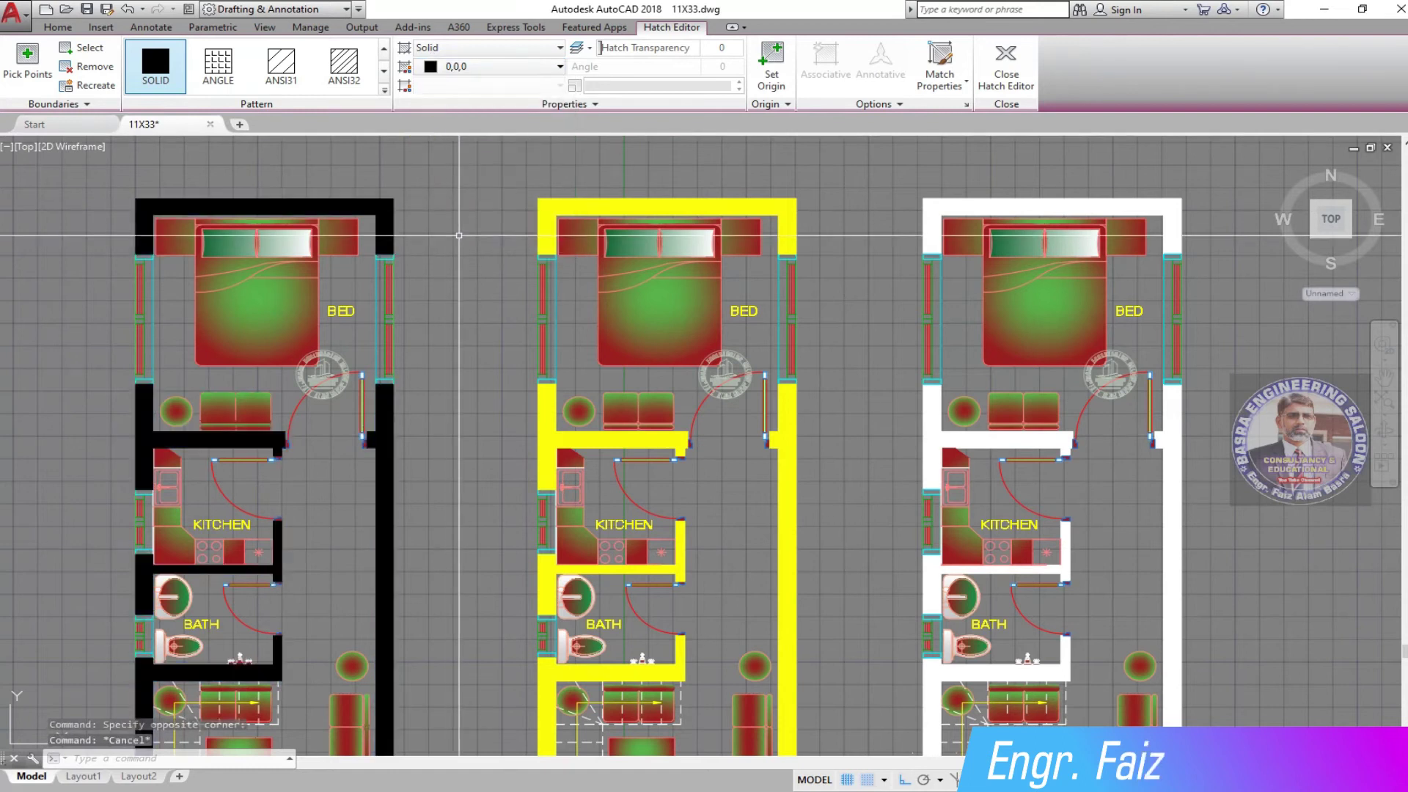
{"action": "key", "text": "Escape"}
{"action": "scroll", "coordinate": [427, 142], "scroll_direction": "down", "scroll_amount": 5}
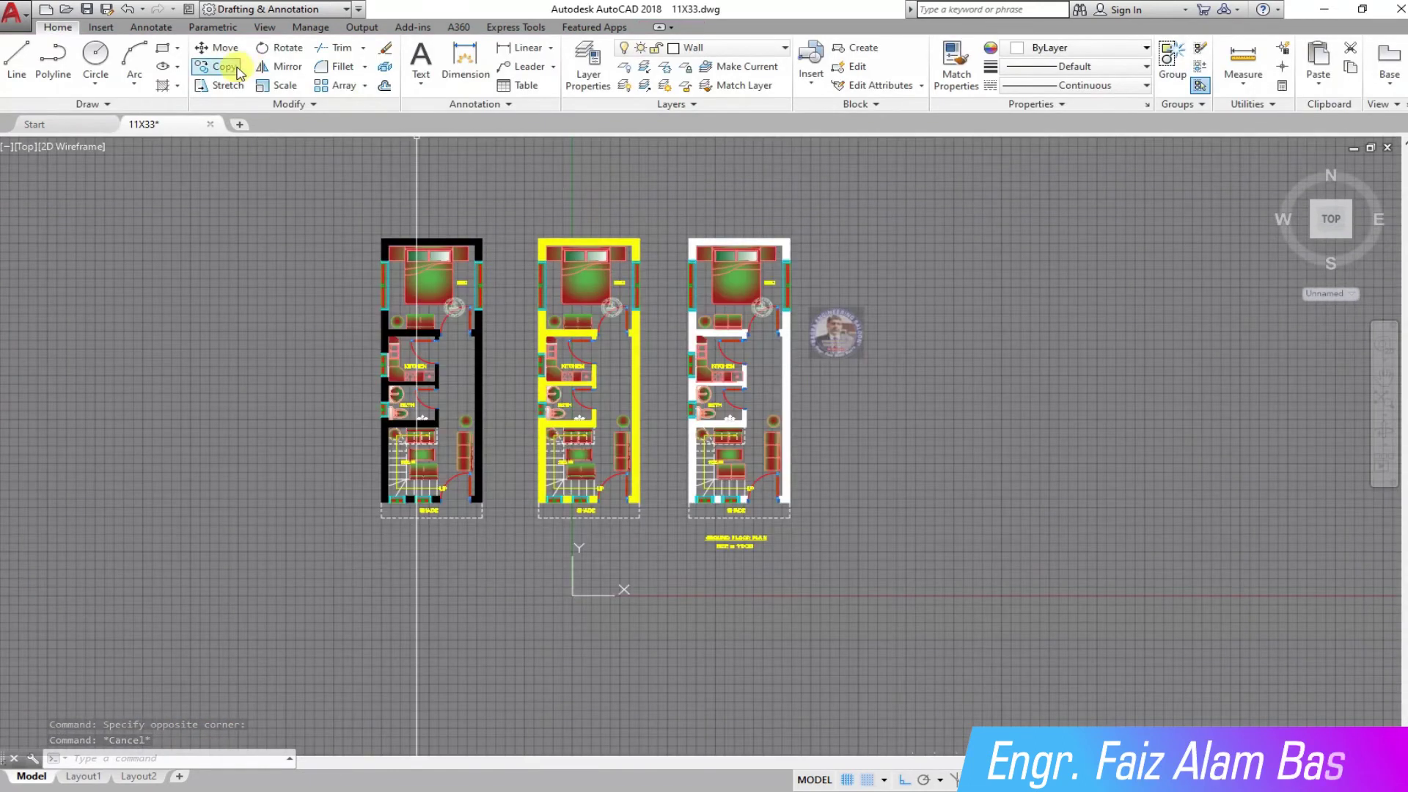
Copy all three plans straight up as a second row above the first.
{"action": "left_click", "coordinate": [347, 215]}
{"action": "left_click", "coordinate": [513, 550]}
{"action": "key", "text": "Return"}
{"action": "key", "text": "Escape"}
{"action": "left_click", "coordinate": [233, 68]}
{"action": "left_click", "coordinate": [822, 628]}
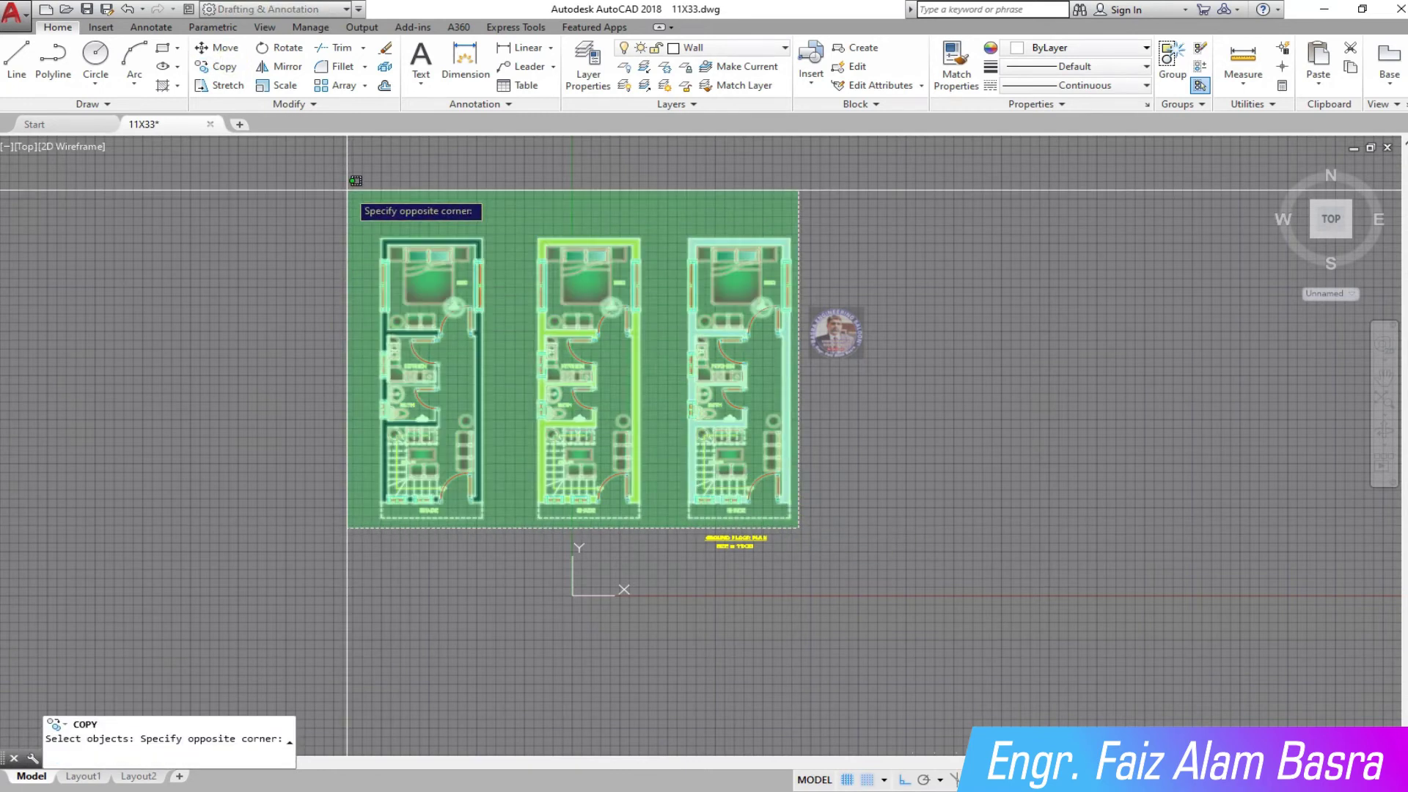
{"action": "left_click", "coordinate": [356, 207]}
{"action": "scroll", "coordinate": [464, 444], "scroll_direction": "down", "scroll_amount": 5}
{"action": "key", "text": "Return"}
{"action": "left_click", "coordinate": [616, 408]}
{"action": "left_click", "coordinate": [616, 264]}
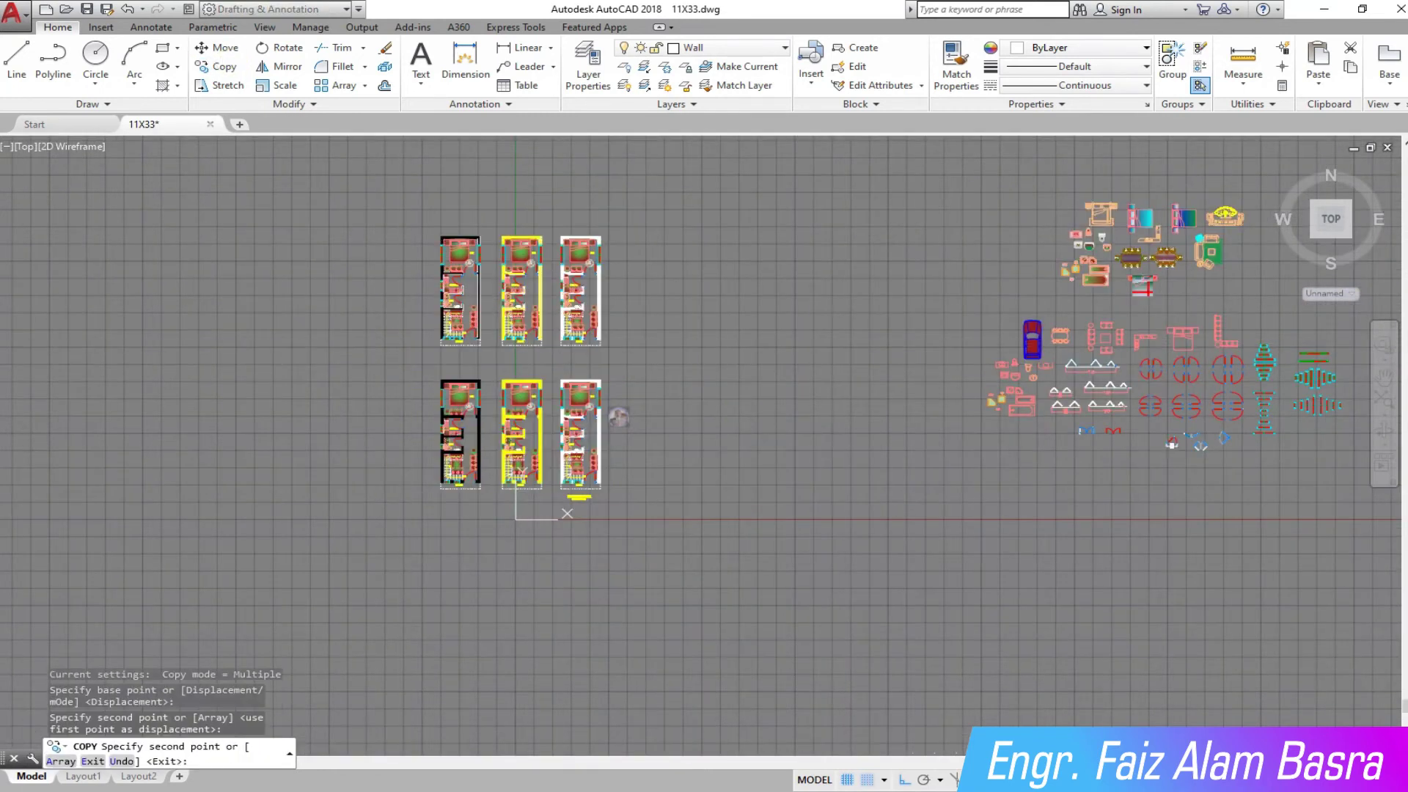
{"action": "key", "text": "Escape"}
Zoom in and out to review the two rows of six plans.
{"action": "scroll", "coordinate": [572, 470], "scroll_direction": "up", "scroll_amount": 5}
{"action": "scroll", "coordinate": [153, 367], "scroll_direction": "up", "scroll_amount": 3}
{"action": "scroll", "coordinate": [152, 367], "scroll_direction": "down", "scroll_amount": 3}
{"action": "scroll", "coordinate": [157, 266], "scroll_direction": "up", "scroll_amount": 2}
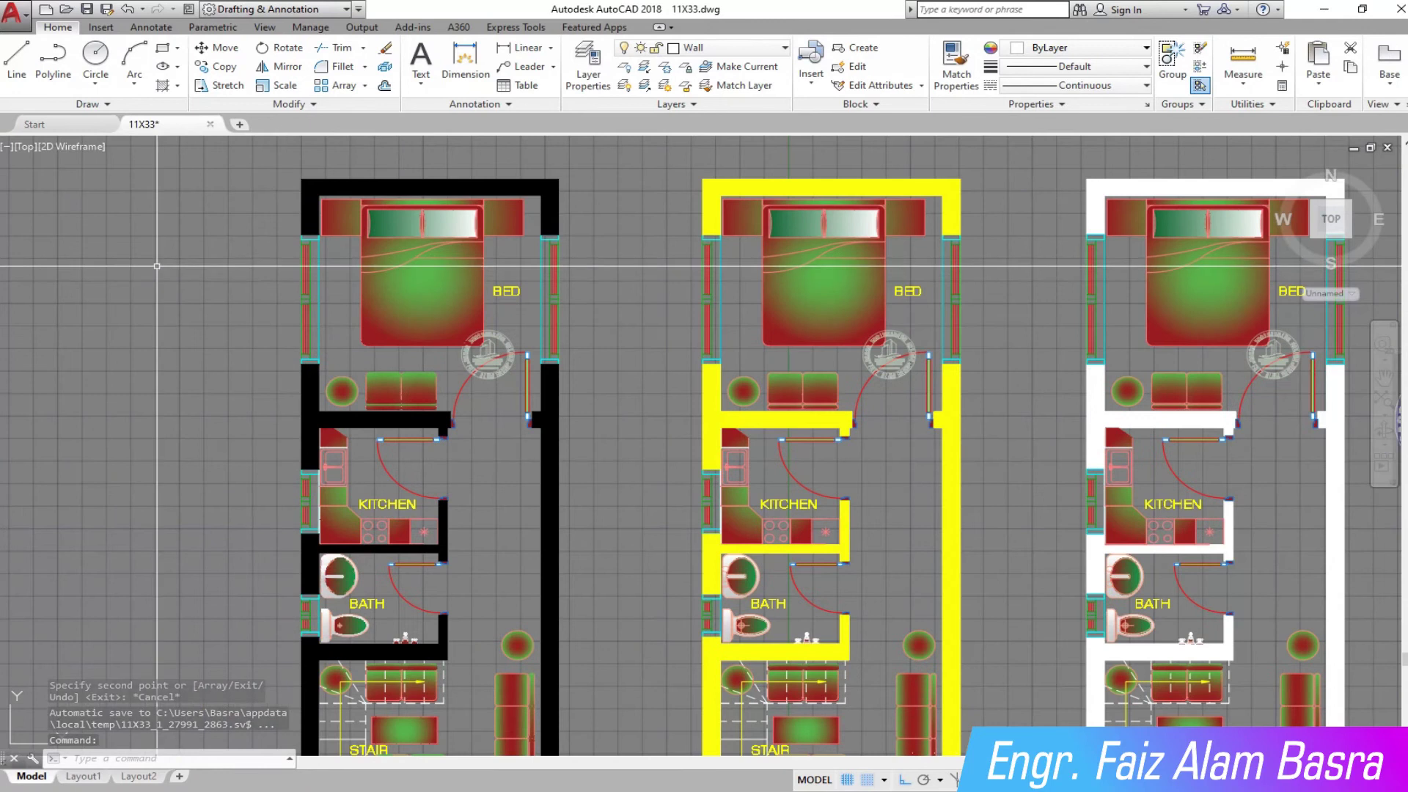
{"action": "scroll", "coordinate": [169, 166], "scroll_direction": "down", "scroll_amount": 3}
{"action": "scroll", "coordinate": [163, 612], "scroll_direction": "up", "scroll_amount": 3}
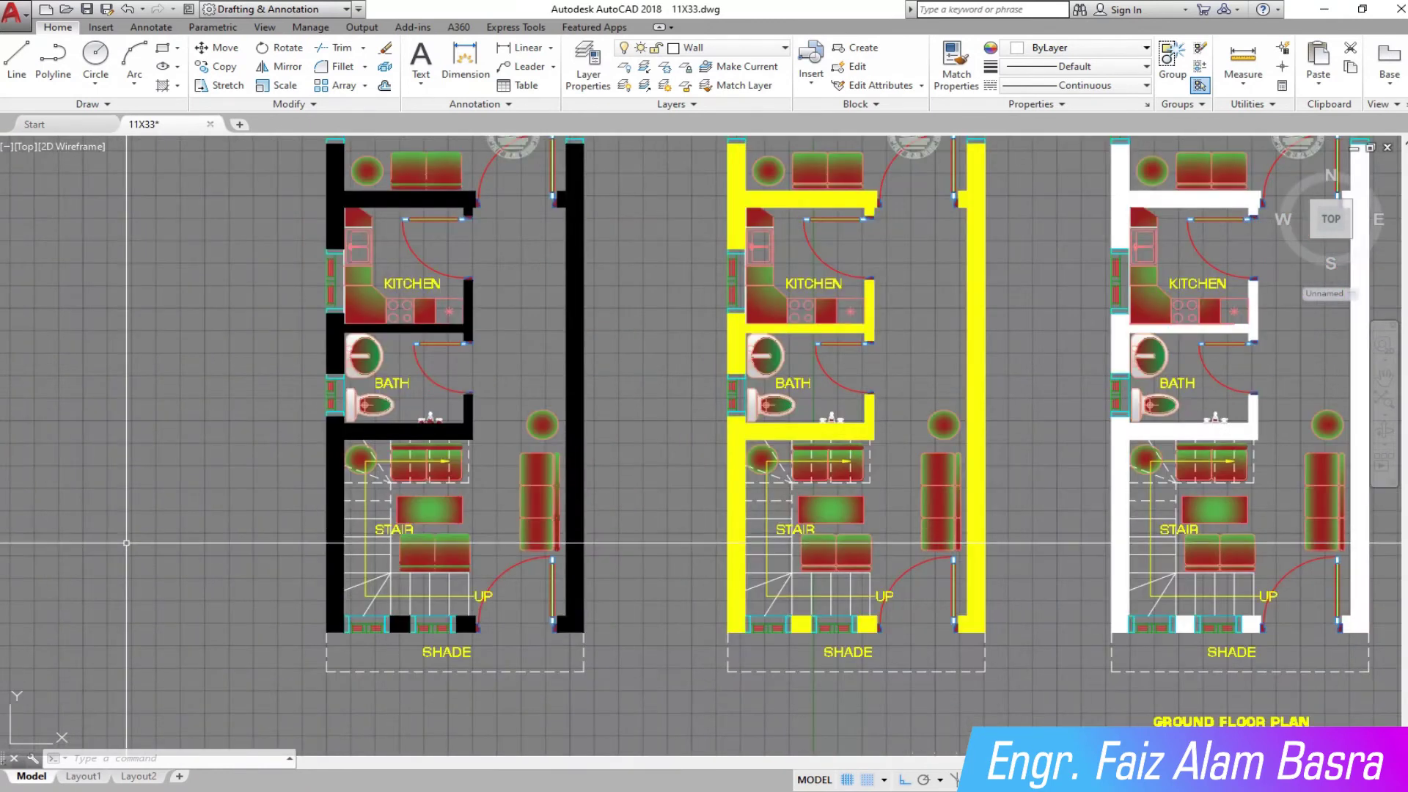
{"action": "scroll", "coordinate": [163, 612], "scroll_direction": "down", "scroll_amount": 3}
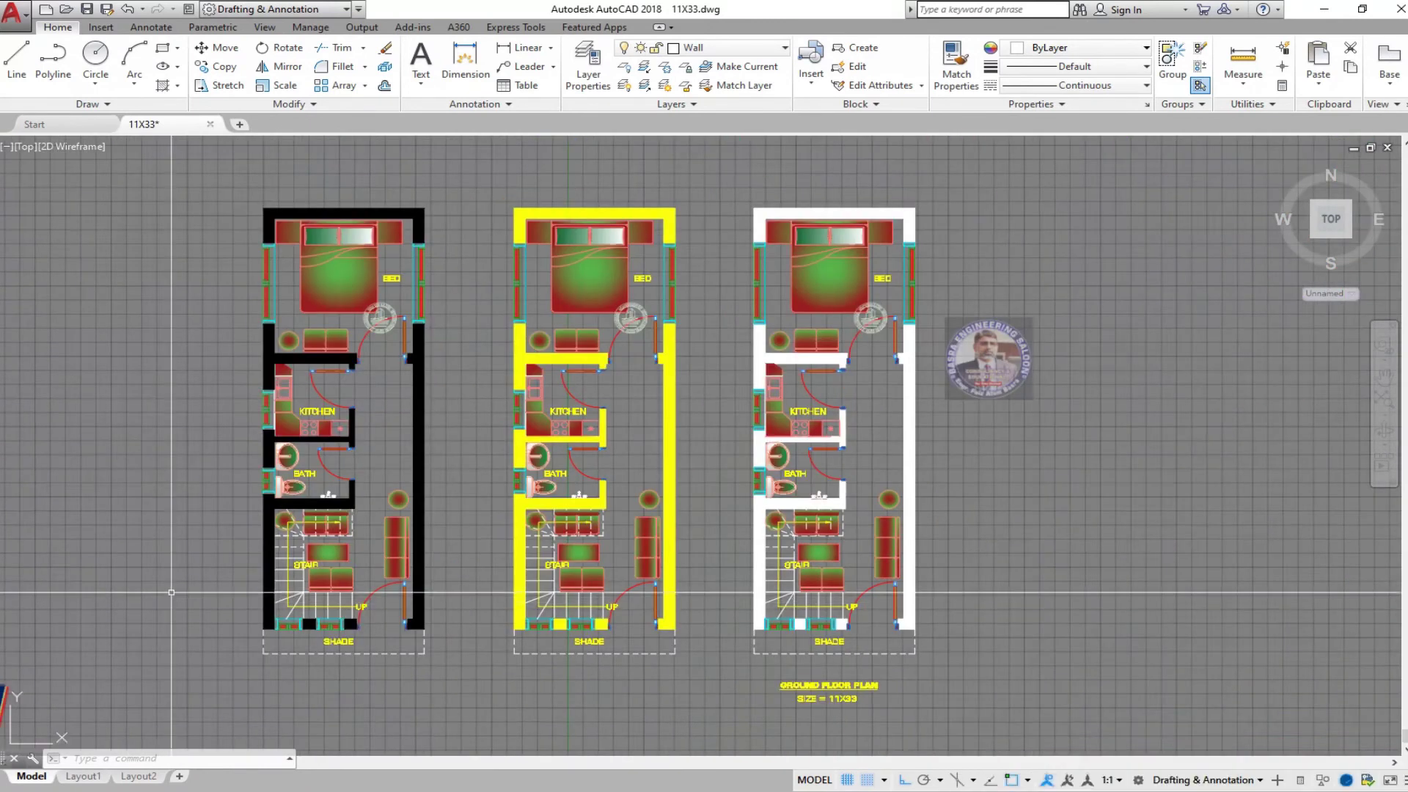
{"action": "scroll", "coordinate": [83, 588], "scroll_direction": "up", "scroll_amount": 4}
{"action": "scroll", "coordinate": [83, 588], "scroll_direction": "down", "scroll_amount": 2}
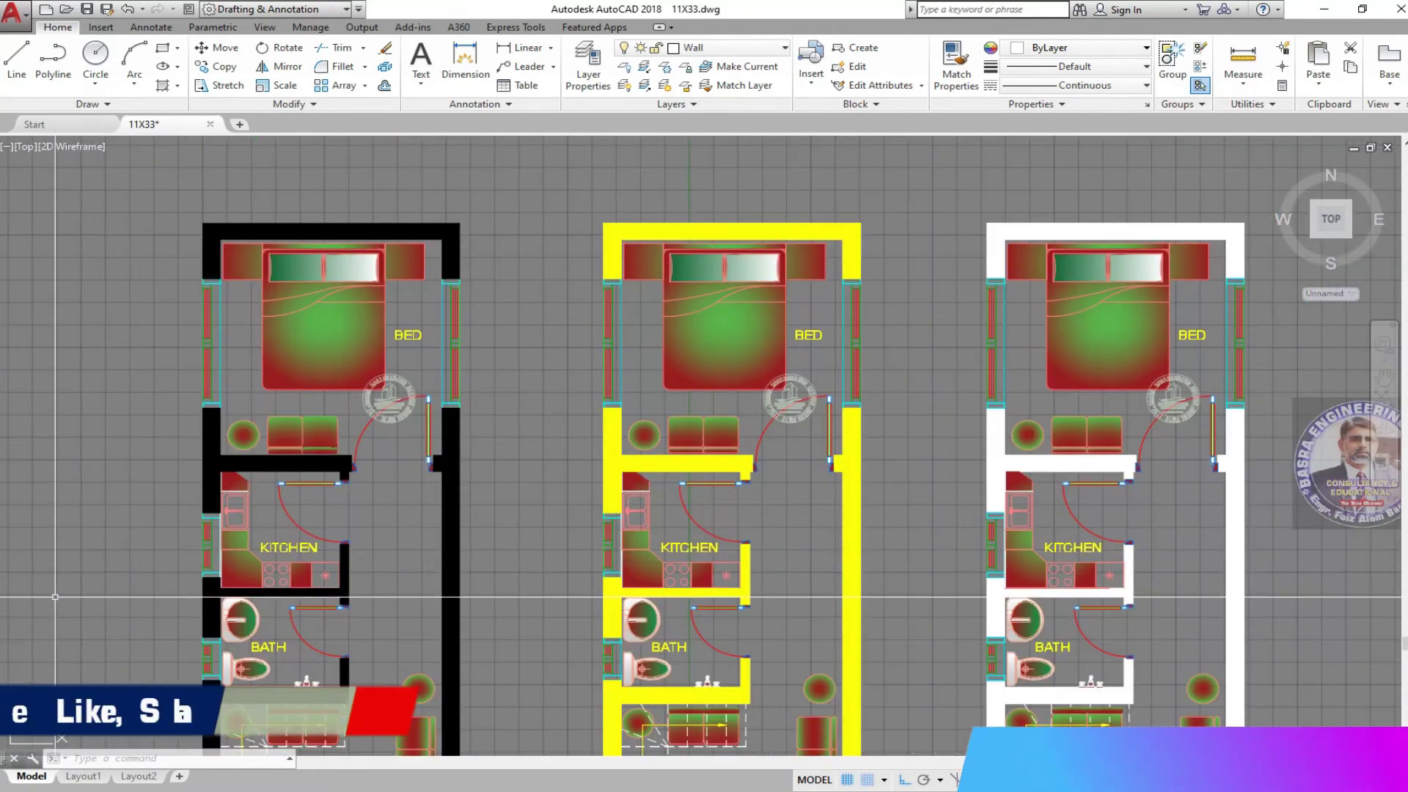
{"action": "scroll", "coordinate": [636, 223], "scroll_direction": "down", "scroll_amount": 4}
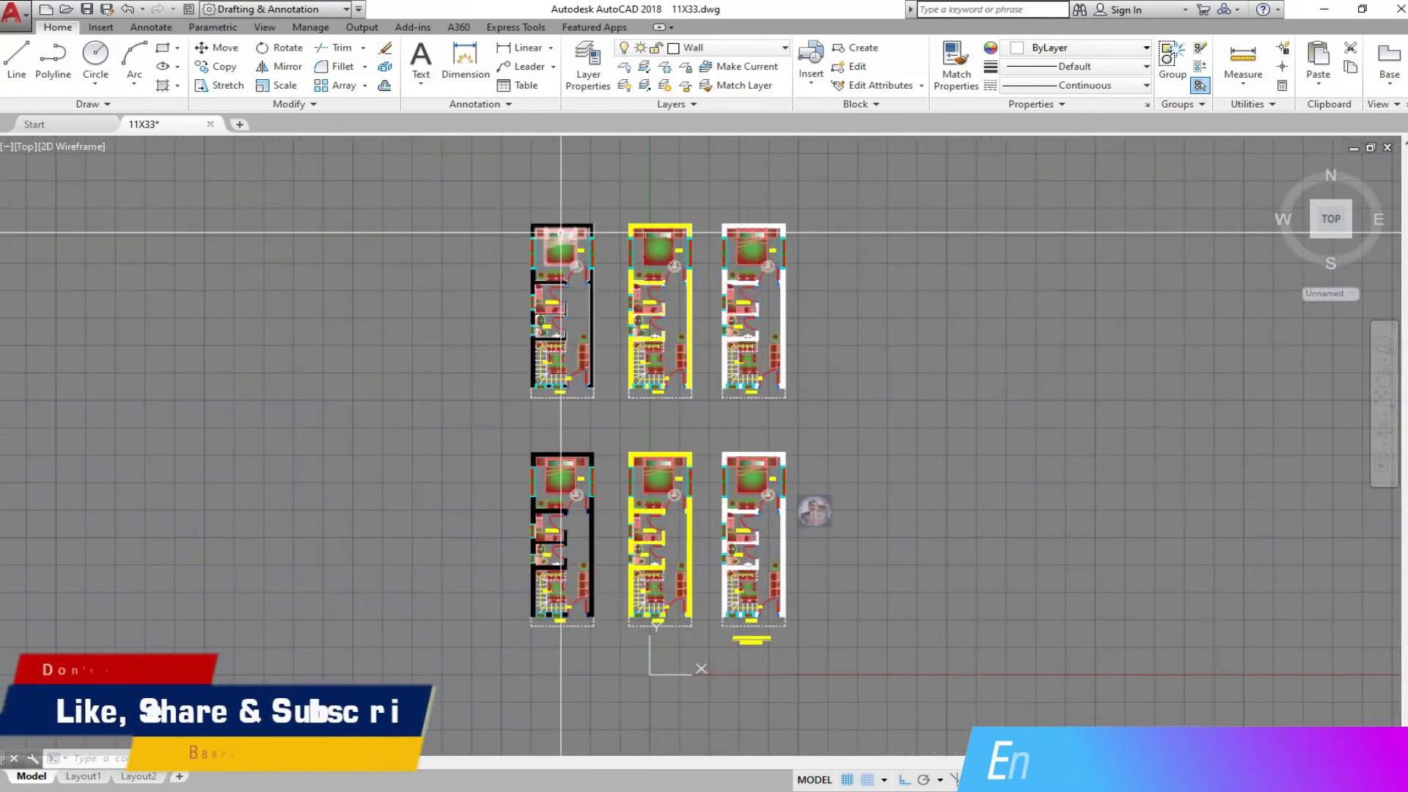
{"action": "scroll", "coordinate": [539, 563], "scroll_direction": "up", "scroll_amount": 4}
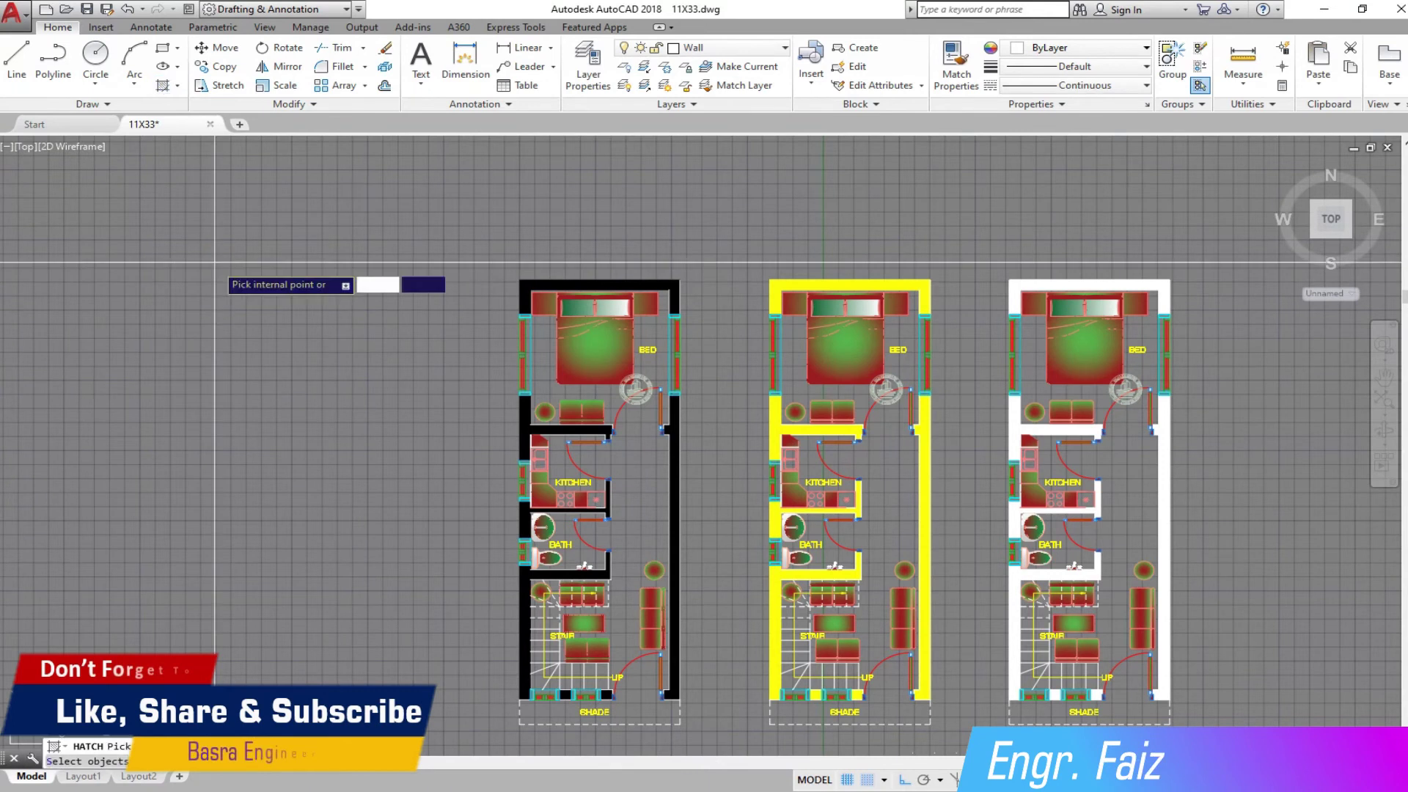
Fill a small rectangle left of the plans with a solid hatch coloured pale yellow 248,246,176.
{"action": "left_click", "coordinate": [262, 319]}
{"action": "key", "text": "Escape"}
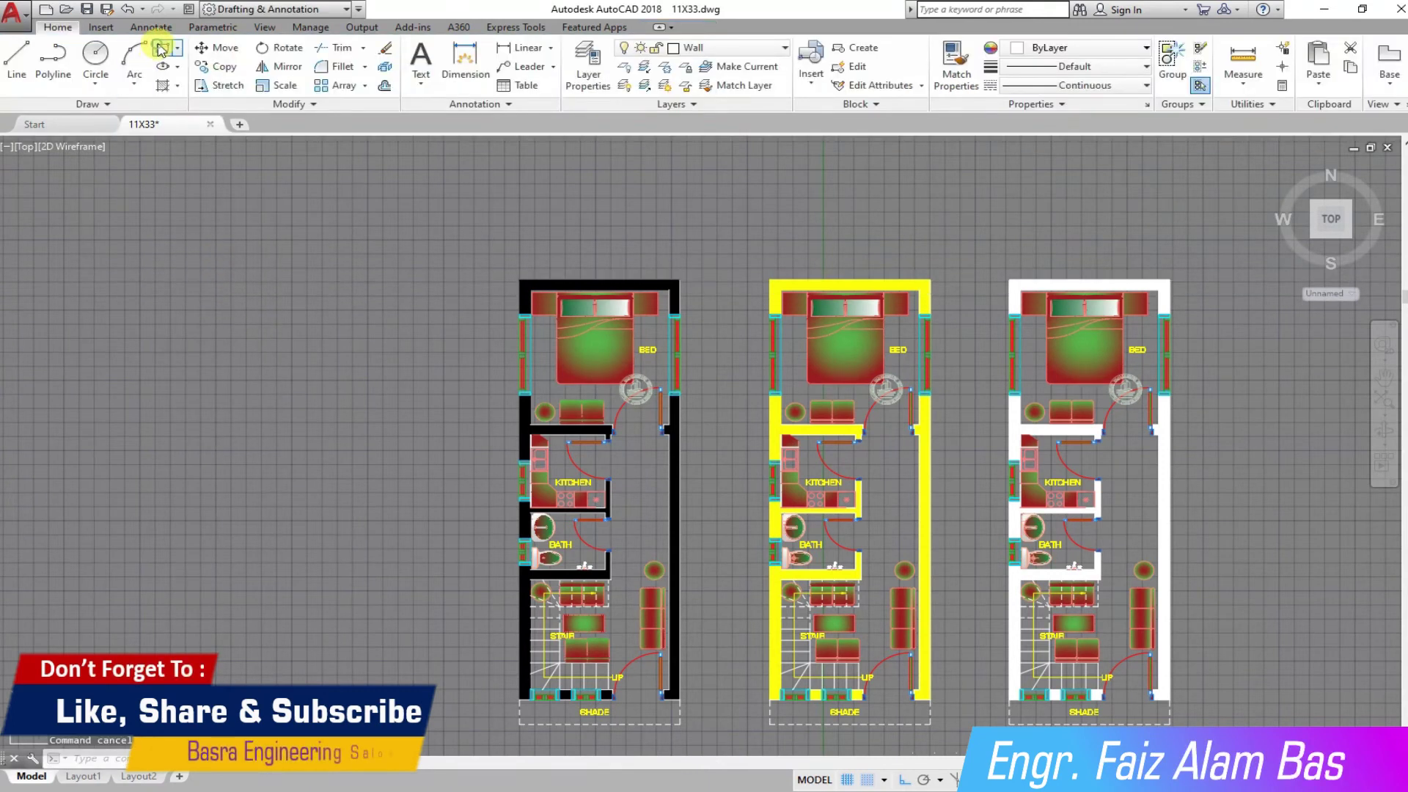
{"action": "left_click", "coordinate": [227, 362]}
{"action": "type", "text": "h"}
{"action": "key", "text": "Return"}
{"action": "left_click", "coordinate": [206, 311]}
{"action": "key", "text": "Return"}
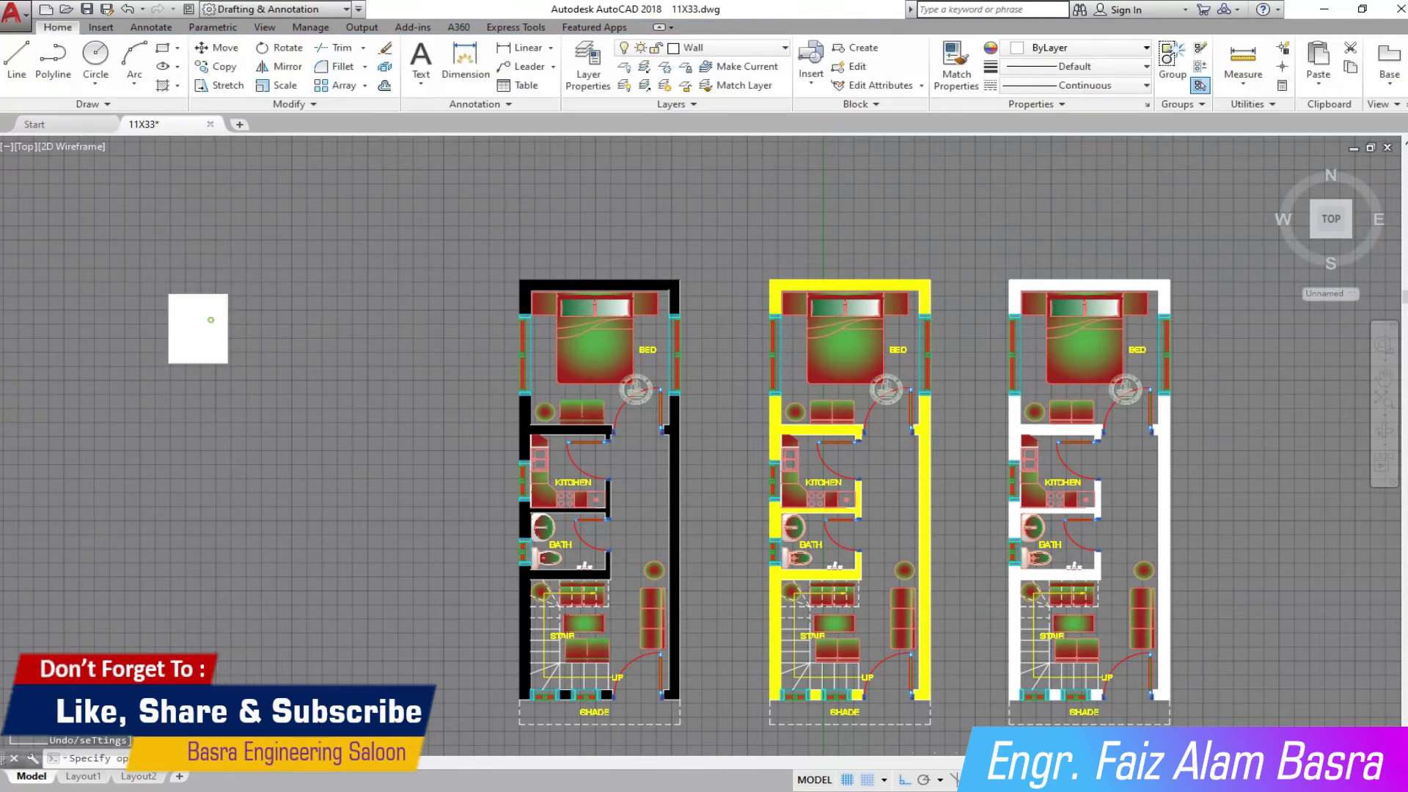
{"action": "left_click", "coordinate": [211, 320]}
{"action": "left_click", "coordinate": [536, 66]}
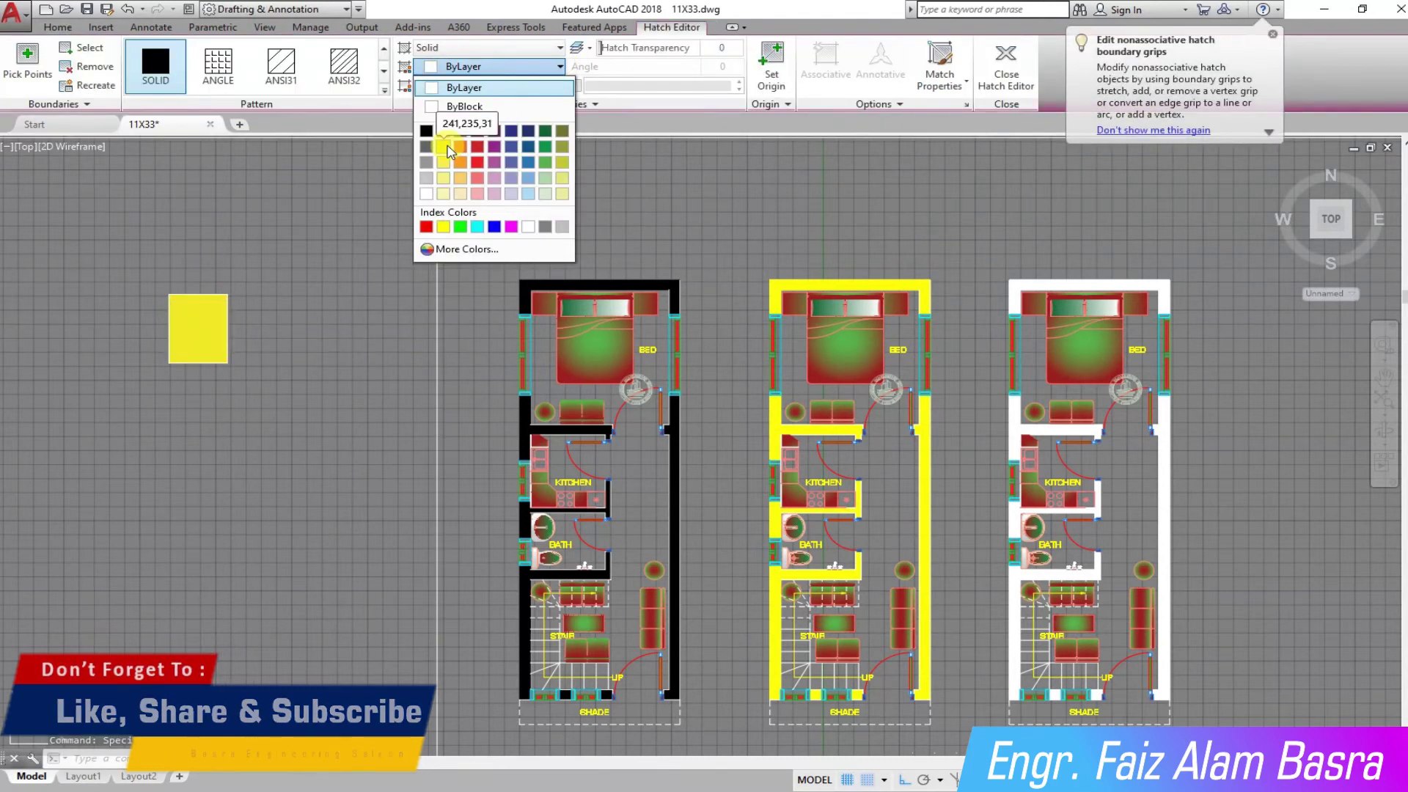
{"action": "left_click", "coordinate": [443, 193]}
{"action": "key", "text": "Escape"}
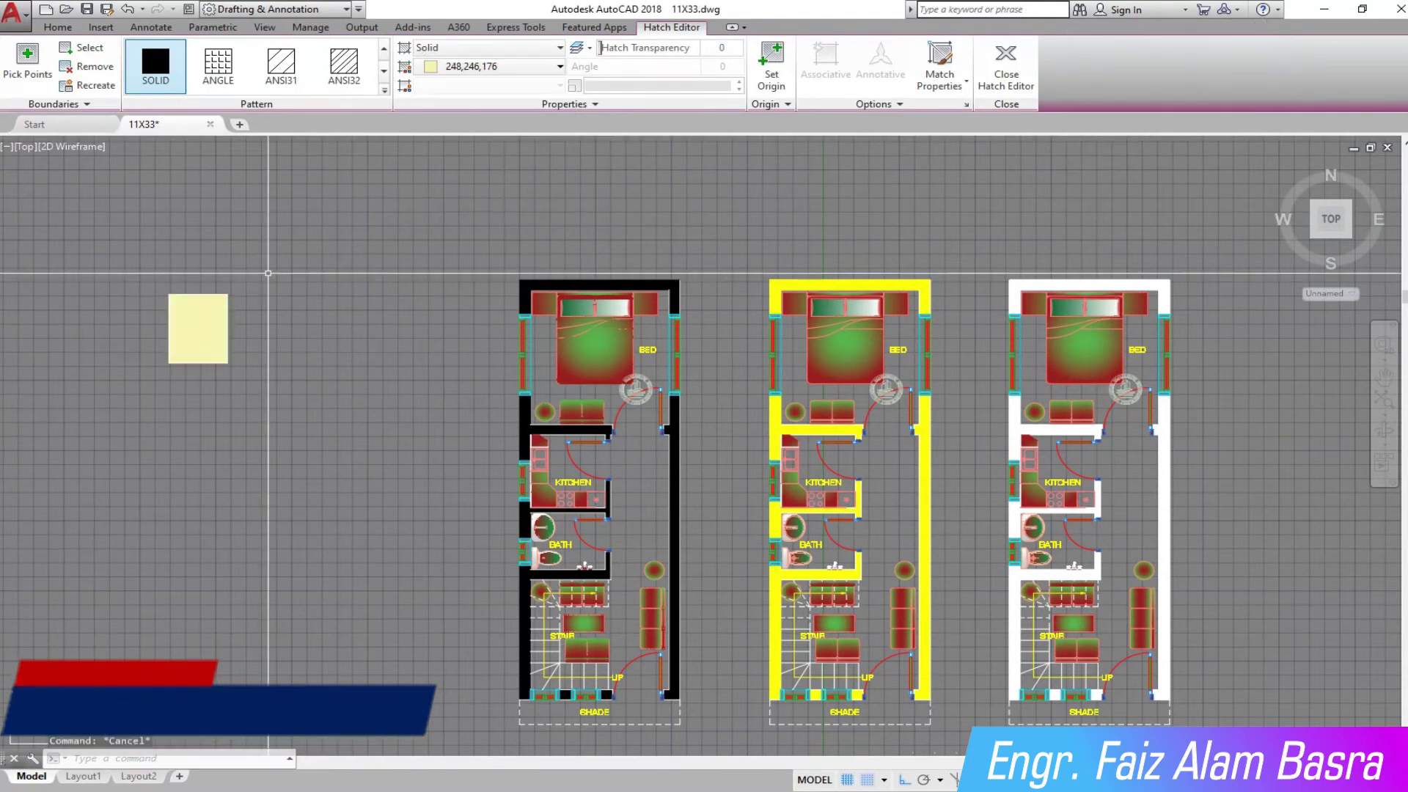
Copy the yellow square from its corner to the first plan's wall corner.
{"action": "left_click", "coordinate": [213, 66]}
{"action": "left_click", "coordinate": [201, 322]}
{"action": "key", "text": "Return"}
{"action": "scroll", "coordinate": [196, 294], "scroll_direction": "up", "scroll_amount": 6}
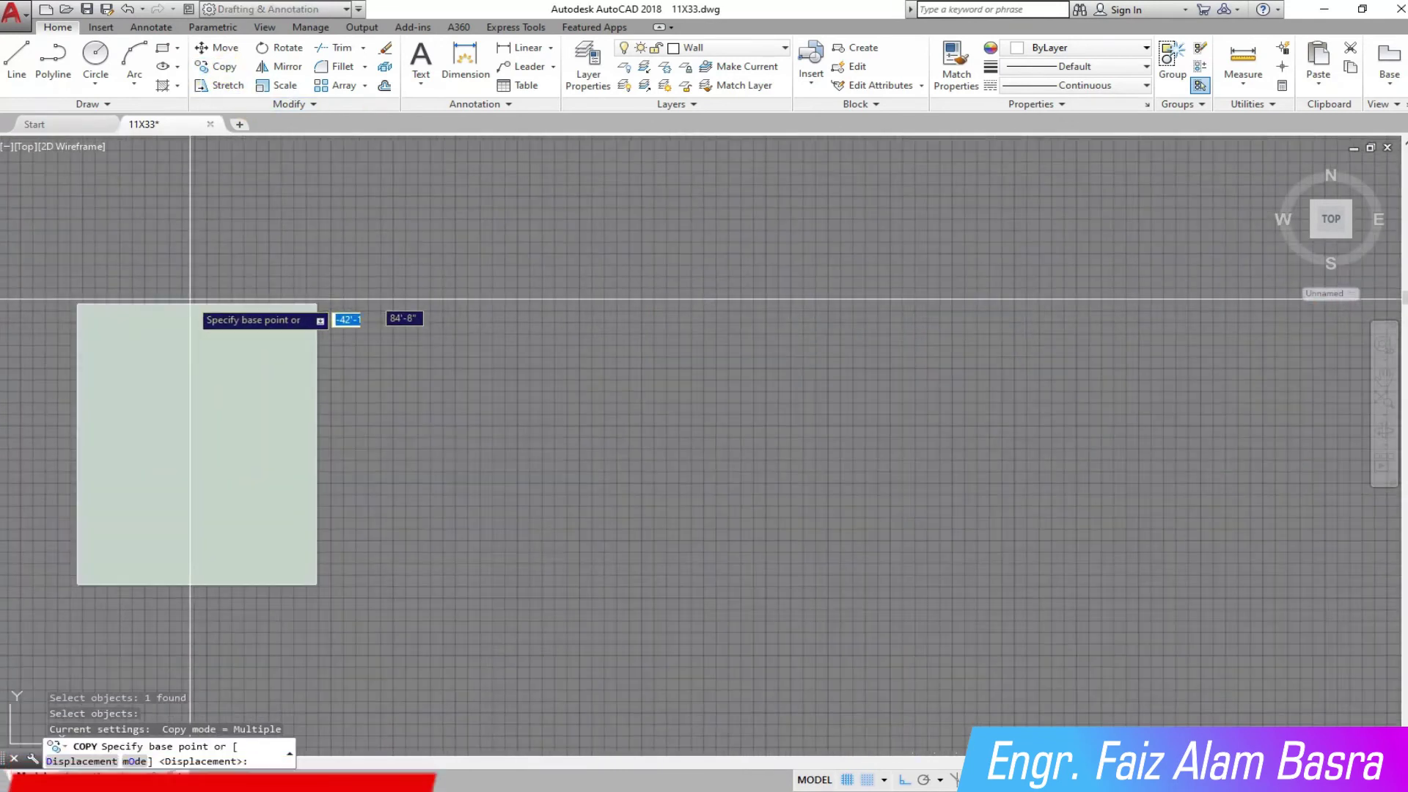
{"action": "left_click", "coordinate": [77, 304]}
{"action": "scroll", "coordinate": [308, 304], "scroll_direction": "down", "scroll_amount": 5}
{"action": "scroll", "coordinate": [733, 308], "scroll_direction": "up", "scroll_amount": 6}
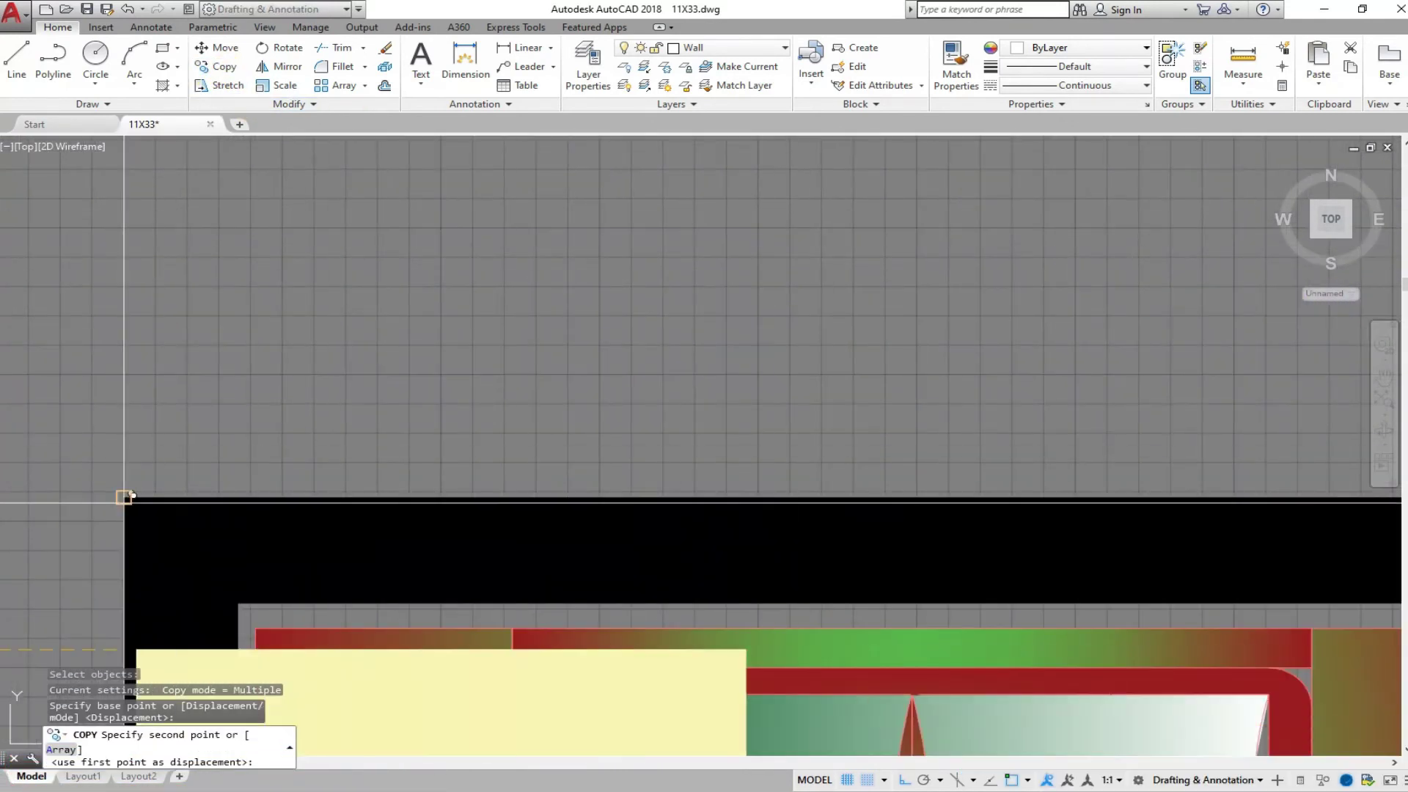
{"action": "left_click", "coordinate": [124, 498]}
{"action": "scroll", "coordinate": [253, 220], "scroll_direction": "down", "scroll_amount": 3}
{"action": "scroll", "coordinate": [268, 183], "scroll_direction": "down", "scroll_amount": 3}
{"action": "scroll", "coordinate": [272, 257], "scroll_direction": "up", "scroll_amount": 5}
{"action": "key", "text": "Escape"}
Stretch the copied hatch's grips to the plan's full width and height.
{"action": "left_click", "coordinate": [271, 256]}
{"action": "left_click", "coordinate": [383, 214]}
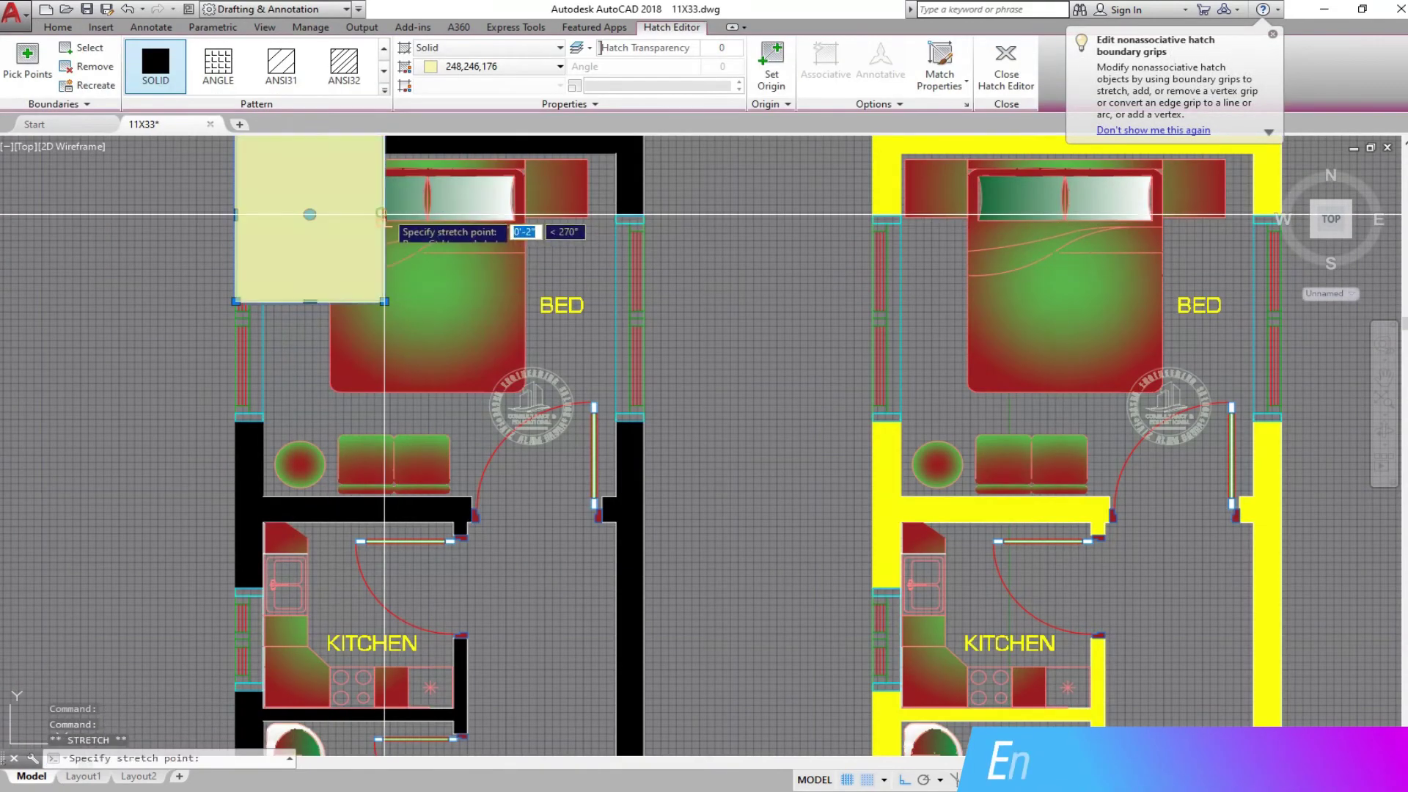
{"action": "left_click", "coordinate": [644, 214]}
{"action": "left_click", "coordinate": [440, 205]}
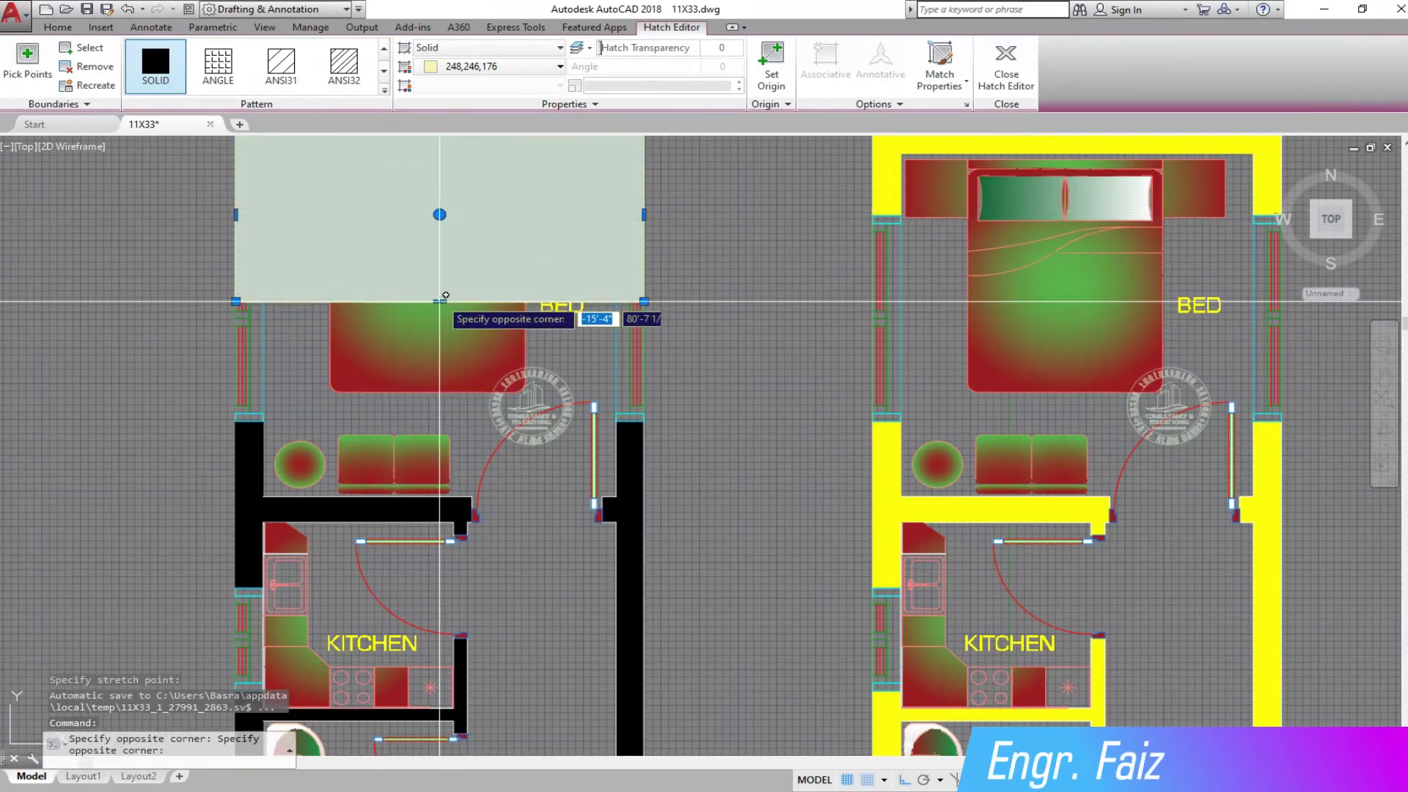
{"action": "left_click", "coordinate": [445, 295]}
{"action": "scroll", "coordinate": [442, 316], "scroll_direction": "down", "scroll_amount": 4}
{"action": "left_click", "coordinate": [440, 312]}
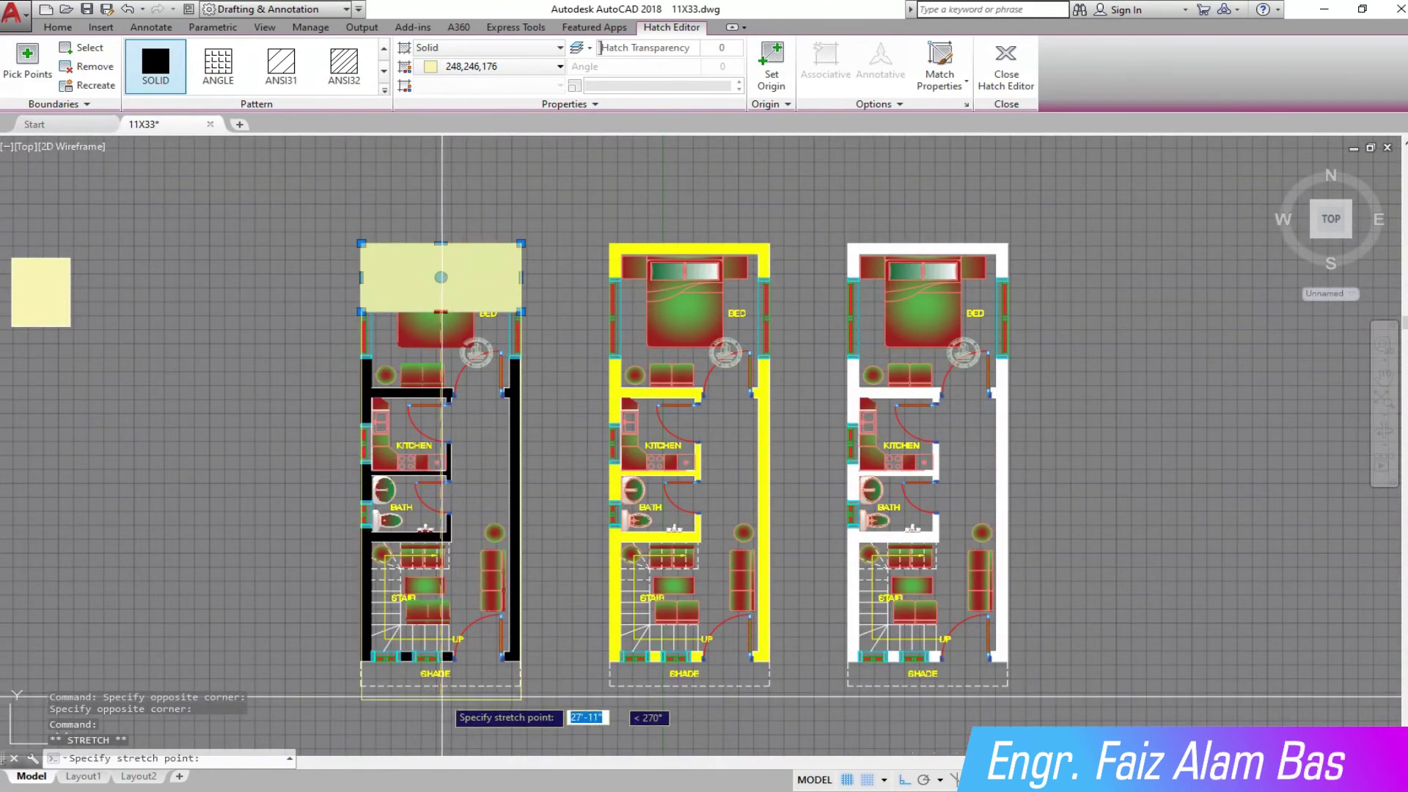
{"action": "scroll", "coordinate": [441, 695], "scroll_direction": "up", "scroll_amount": 5}
{"action": "scroll", "coordinate": [431, 727], "scroll_direction": "up", "scroll_amount": 5}
{"action": "scroll", "coordinate": [440, 705], "scroll_direction": "up", "scroll_amount": 5}
{"action": "key", "text": "Escape"}
Window-select and delete the leftover small yellow square.
{"action": "scroll", "coordinate": [454, 491], "scroll_direction": "down", "scroll_amount": 5}
{"action": "scroll", "coordinate": [453, 491], "scroll_direction": "down", "scroll_amount": 3}
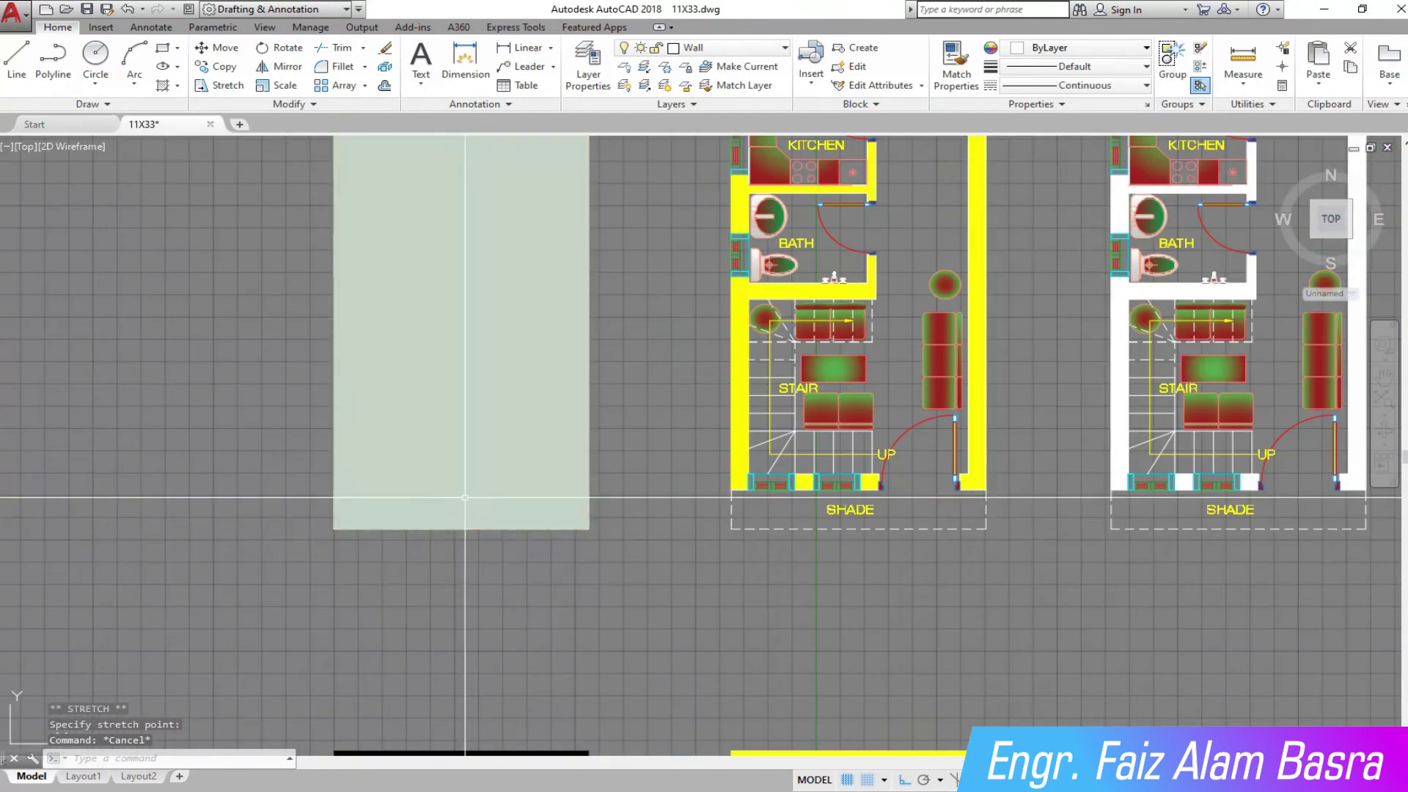
{"action": "scroll", "coordinate": [440, 404], "scroll_direction": "down", "scroll_amount": 3}
{"action": "scroll", "coordinate": [405, 364], "scroll_direction": "up", "scroll_amount": 3}
{"action": "left_click", "coordinate": [259, 484]}
{"action": "left_click", "coordinate": [83, 386]}
{"action": "key", "text": "Delete"}
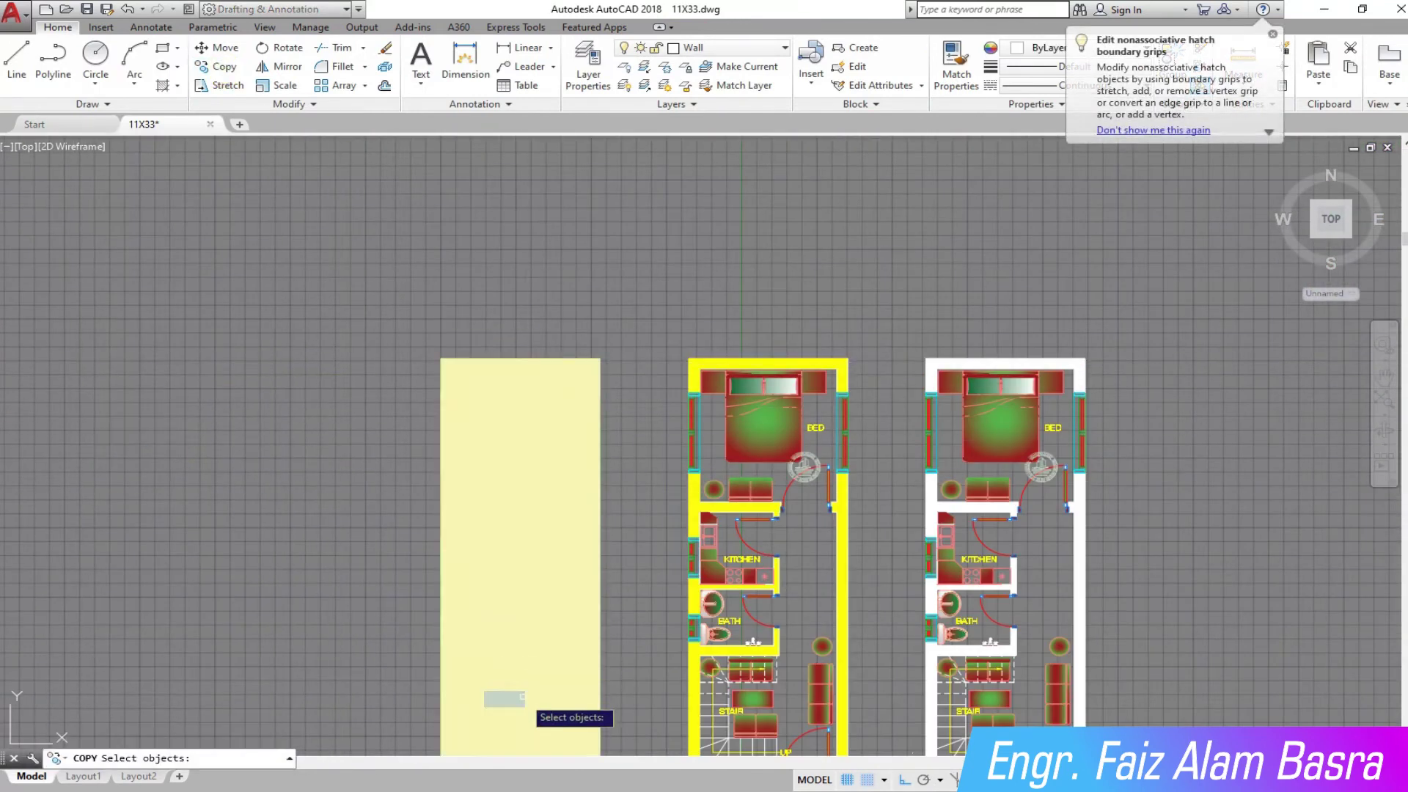
Copy the plan-sized yellow hatch onto the second and third plans of the row.
{"action": "scroll", "coordinate": [485, 569], "scroll_direction": "up", "scroll_amount": 2}
{"action": "left_click", "coordinate": [653, 686]}
{"action": "left_click", "coordinate": [1048, 686]}
{"action": "scroll", "coordinate": [1041, 682], "scroll_direction": "down", "scroll_amount": 2}
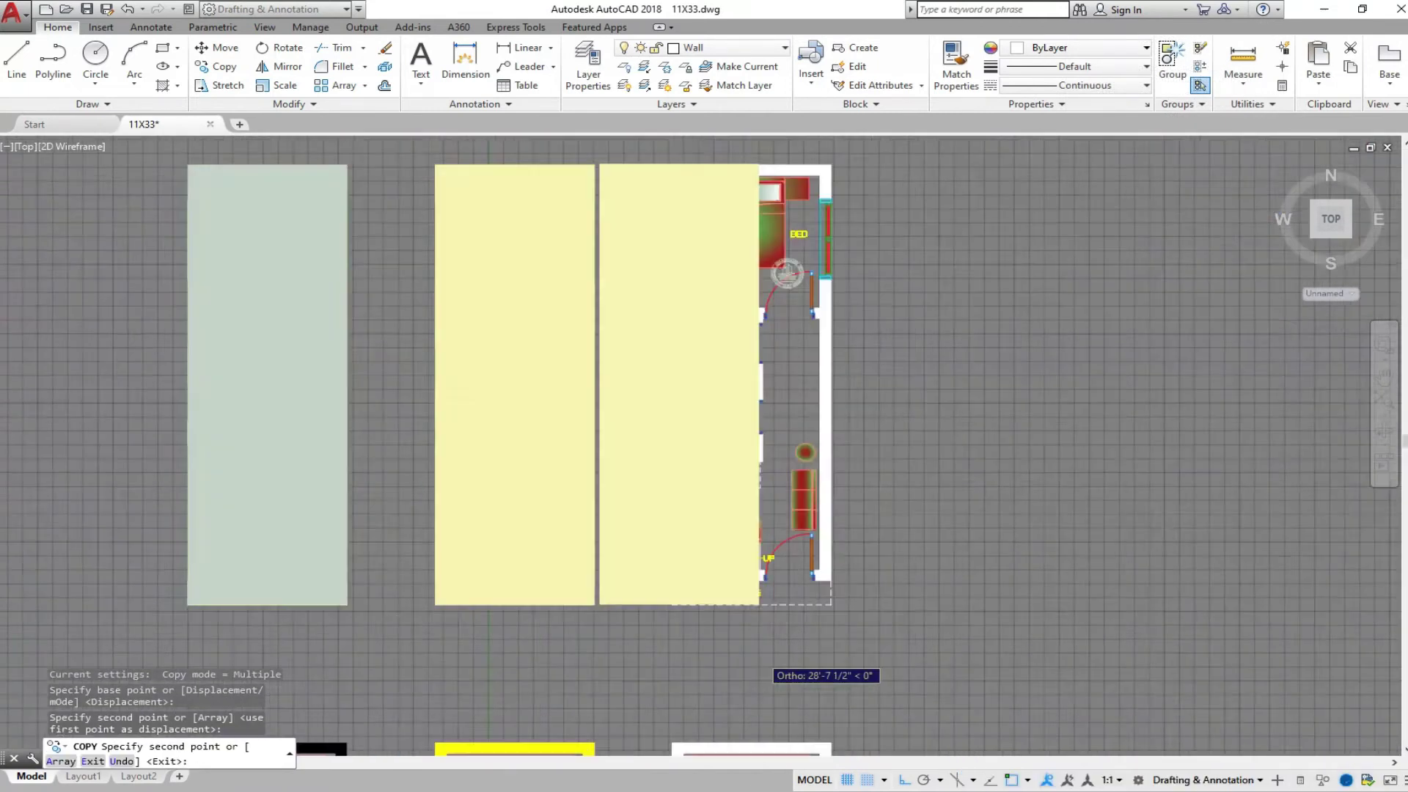
{"action": "scroll", "coordinate": [756, 657], "scroll_direction": "up", "scroll_amount": 2}
{"action": "left_click", "coordinate": [101, 396]}
{"action": "key", "text": "Escape"}
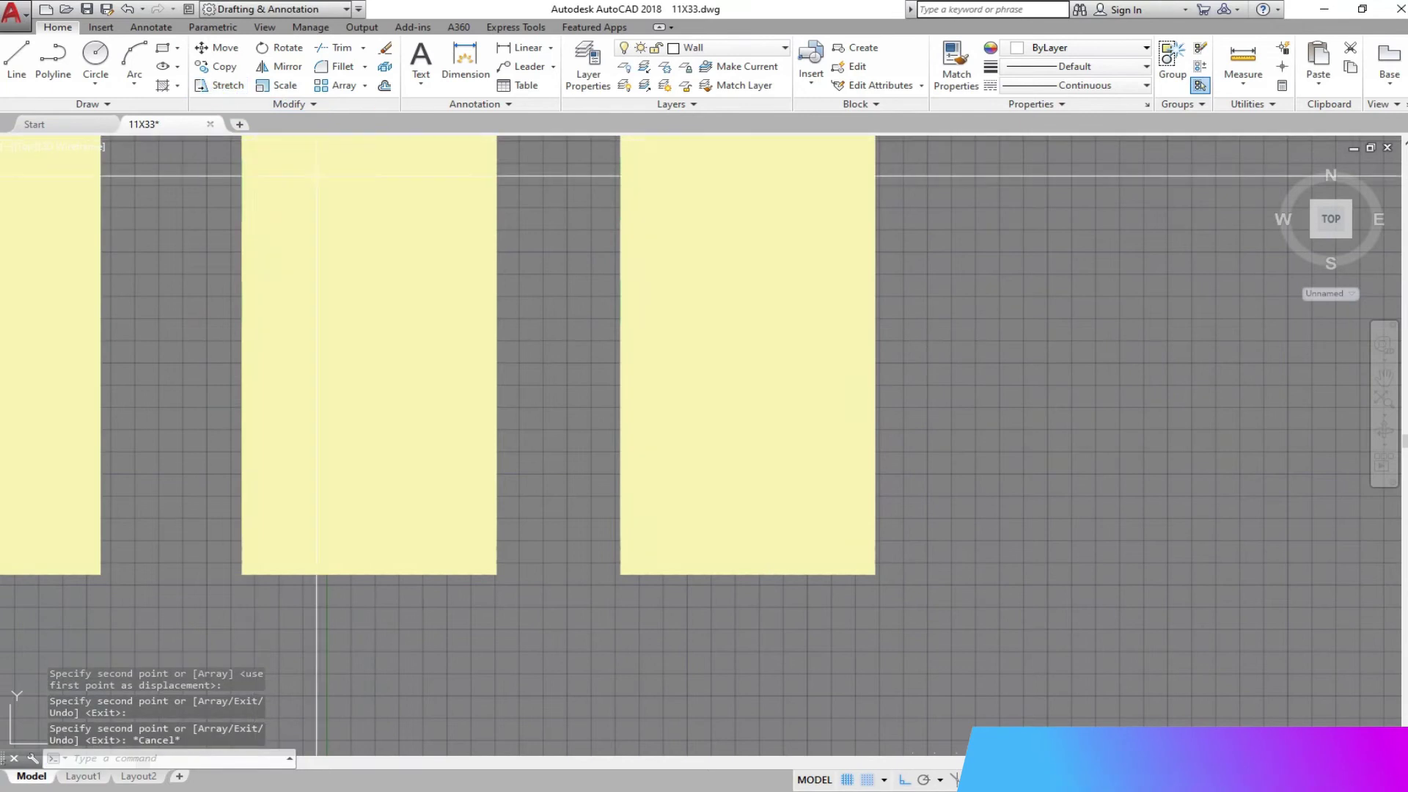
{"action": "left_click", "coordinate": [726, 560]}
Send the right plan's pale yellow hatch to the back with Draw Order.
{"action": "left_click", "coordinate": [58, 27]}
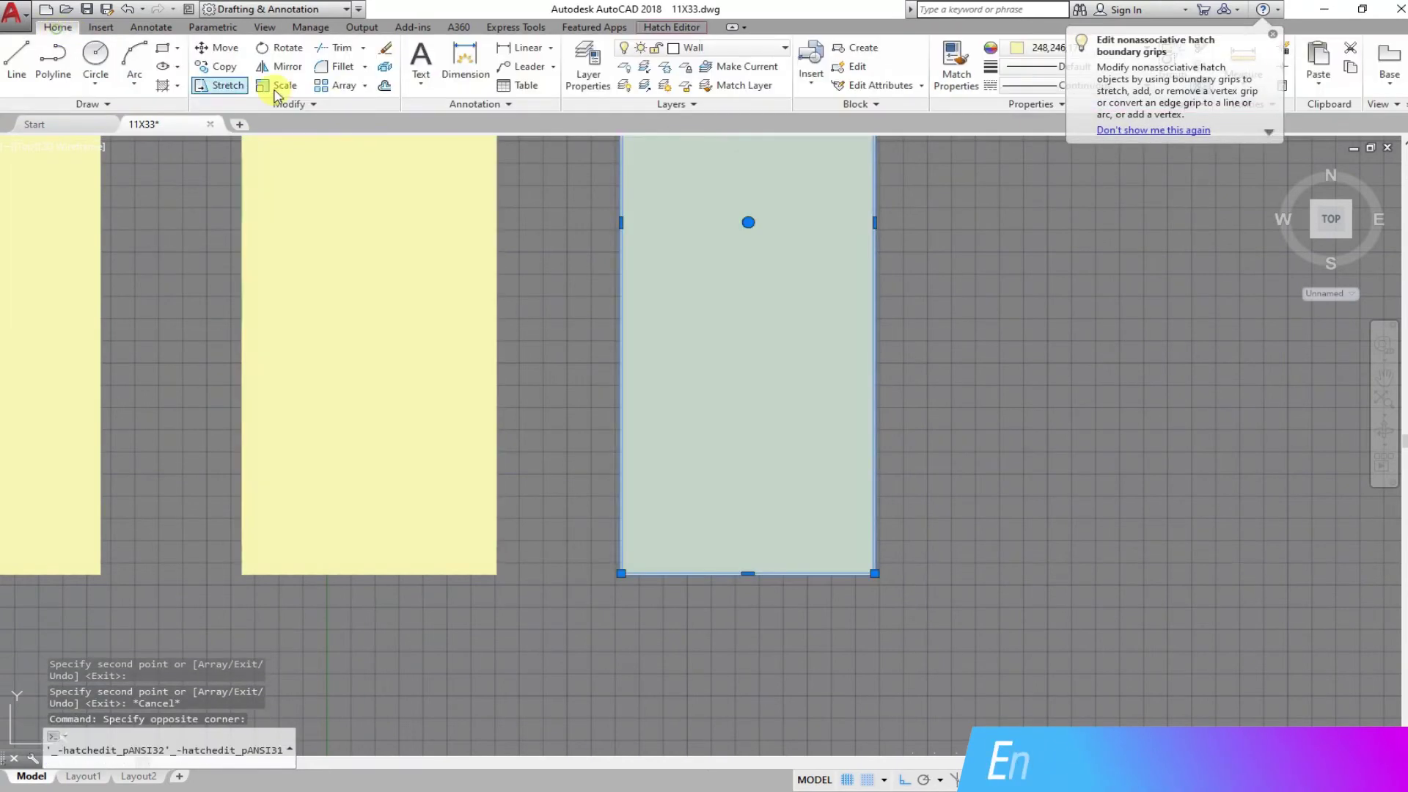
{"action": "left_click", "coordinate": [375, 141]}
{"action": "left_click", "coordinate": [411, 195]}
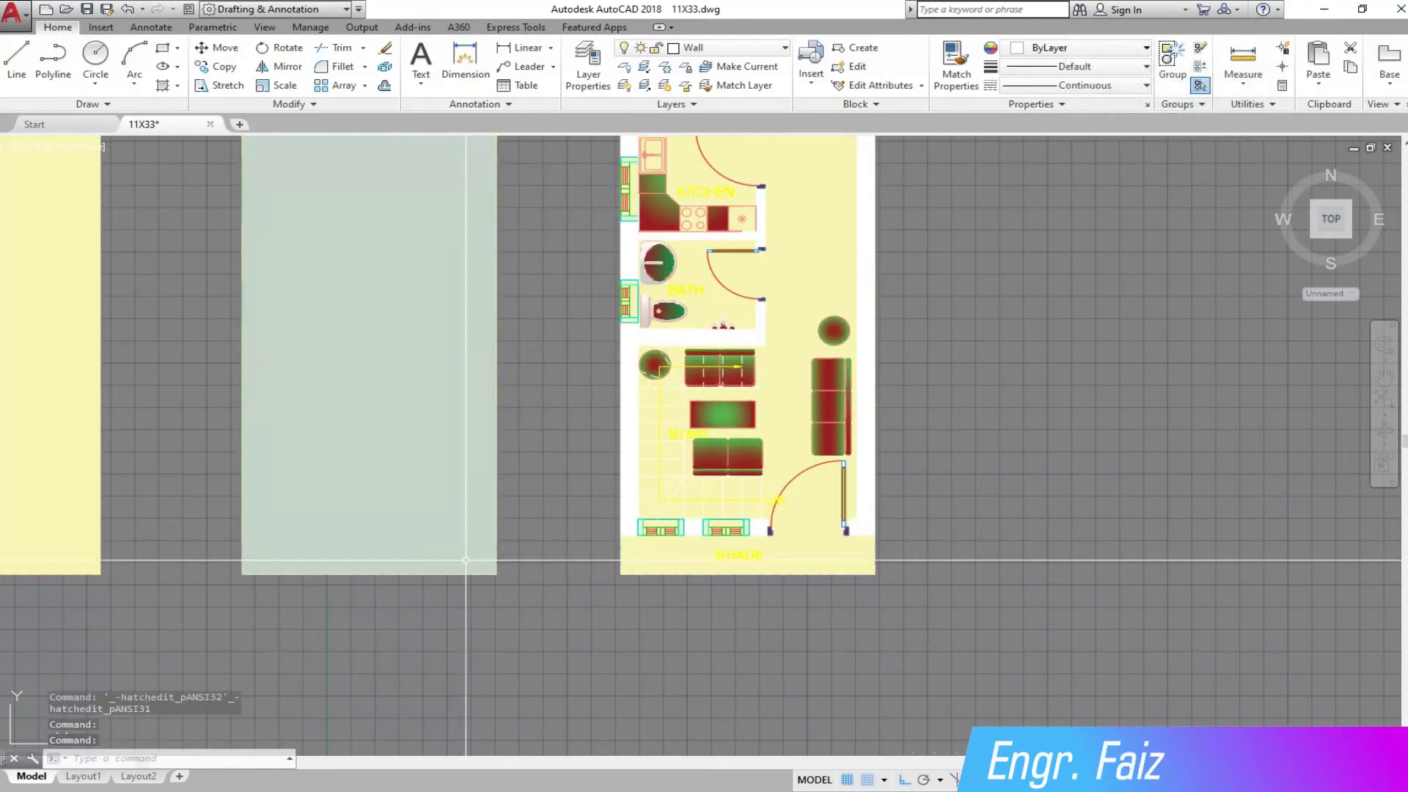
{"action": "left_click", "coordinate": [399, 187]}
{"action": "left_click", "coordinate": [58, 27]}
{"action": "left_click", "coordinate": [308, 104]}
Send the middle plan's pale yellow floor hatch to the back as well.
{"action": "left_click", "coordinate": [376, 142]}
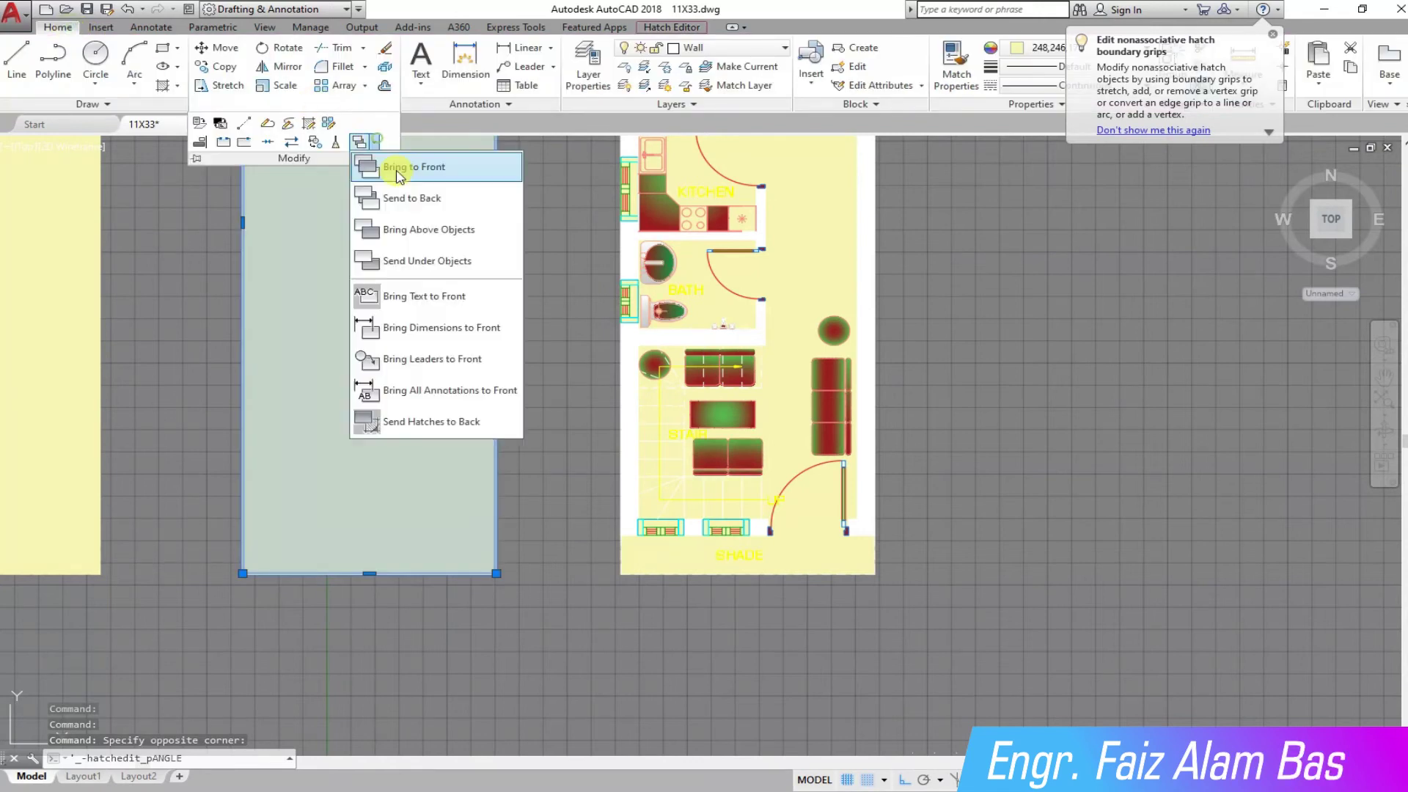
{"action": "left_click", "coordinate": [429, 198]}
{"action": "scroll", "coordinate": [550, 655], "scroll_direction": "up", "scroll_amount": 2}
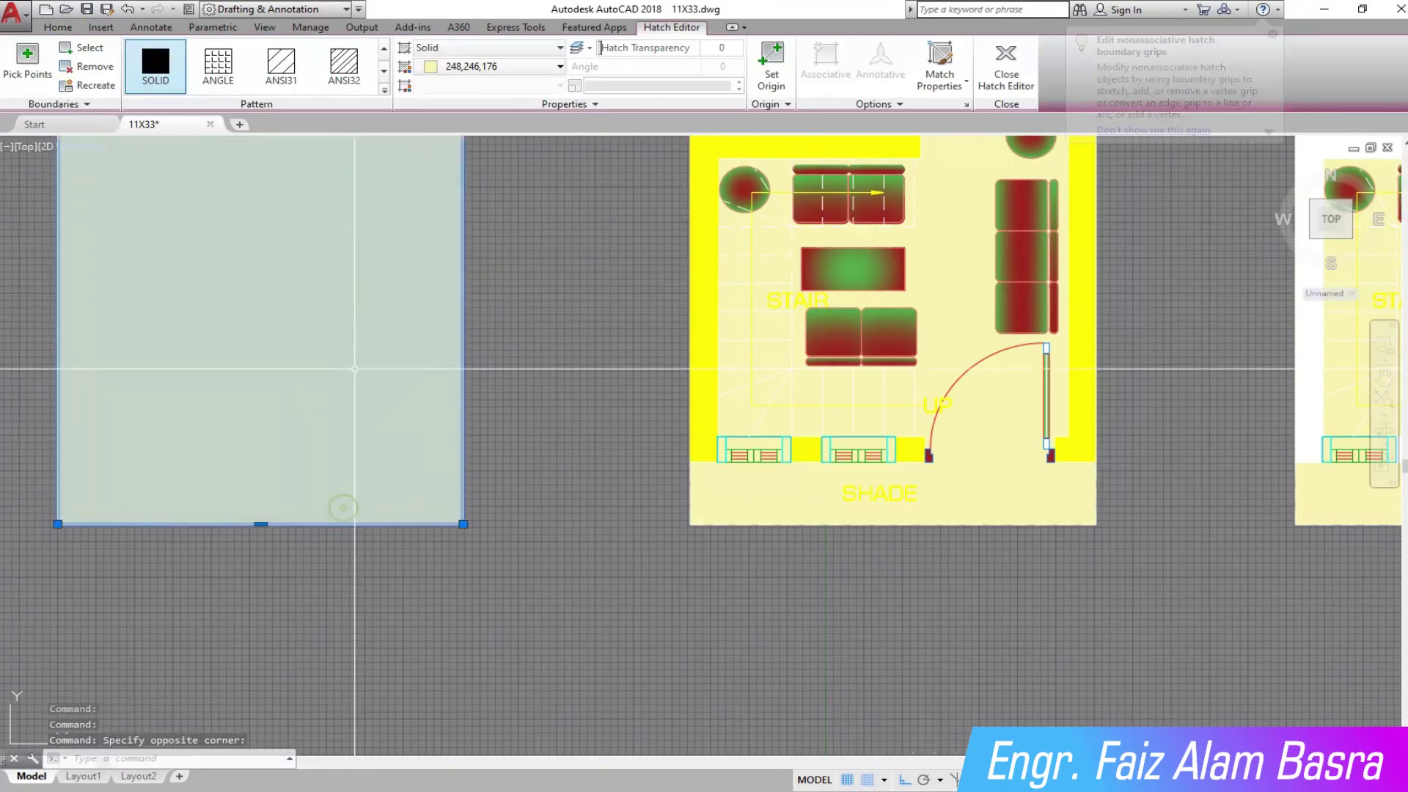
{"action": "left_click", "coordinate": [77, 29]}
{"action": "left_click", "coordinate": [374, 141]}
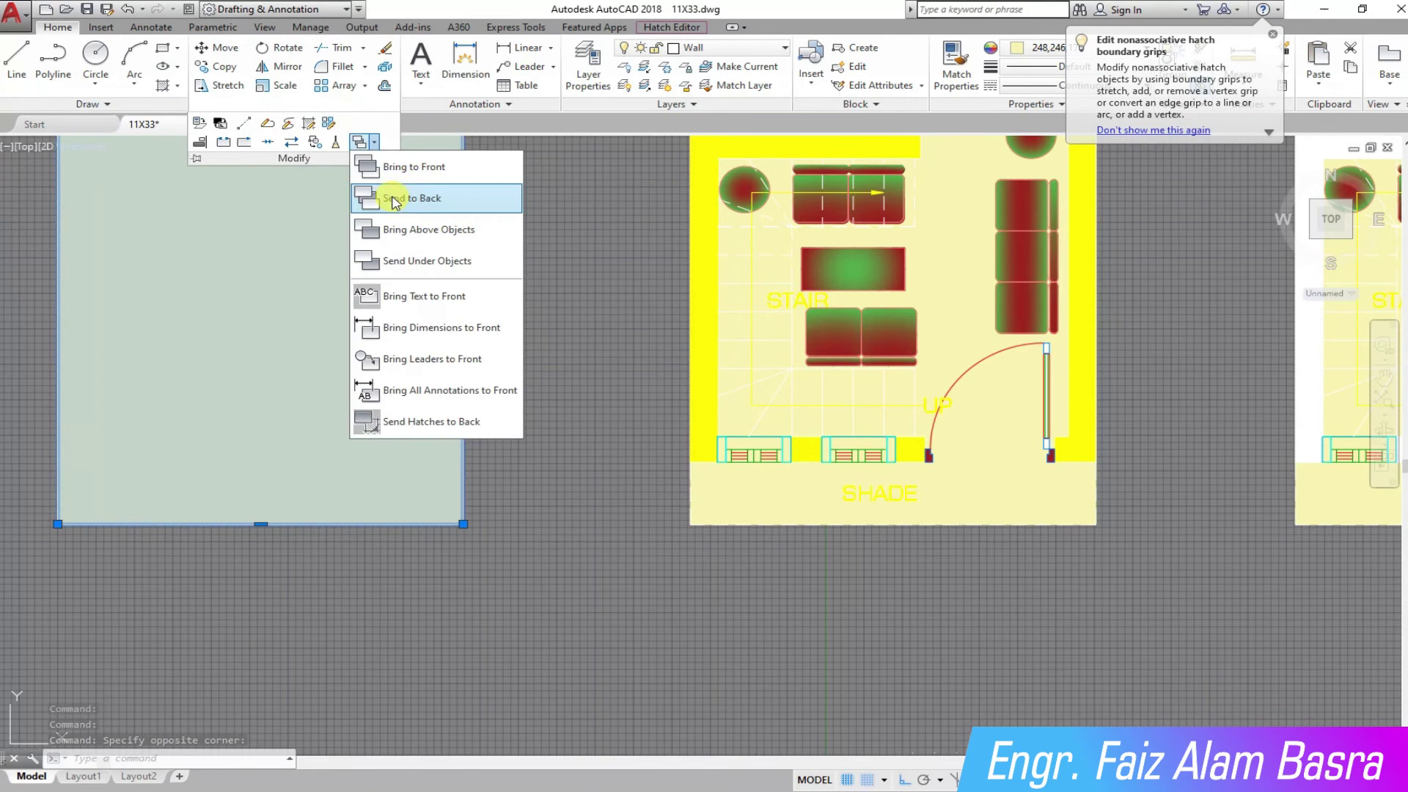
{"action": "left_click", "coordinate": [409, 195]}
{"action": "key", "text": "Escape"}
{"action": "scroll", "coordinate": [669, 357], "scroll_direction": "down", "scroll_amount": 3}
{"action": "scroll", "coordinate": [668, 357], "scroll_direction": "up", "scroll_amount": 3}
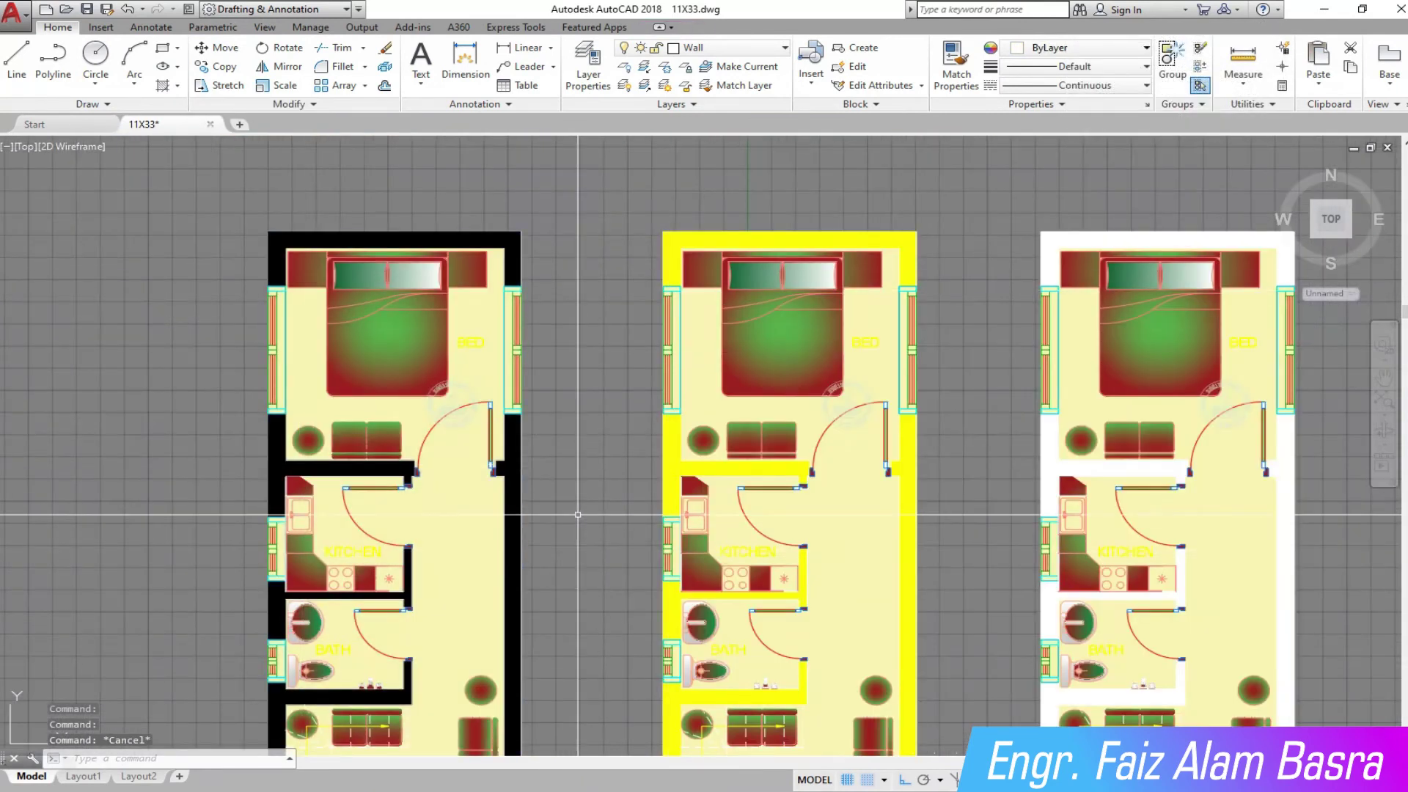
{"action": "scroll", "coordinate": [558, 646], "scroll_direction": "up", "scroll_amount": 2}
{"action": "scroll", "coordinate": [477, 476], "scroll_direction": "down", "scroll_amount": 2}
{"action": "left_click", "coordinate": [428, 451]}
Change the left plan's floor hatch colour to Blue.
{"action": "left_click", "coordinate": [560, 66]}
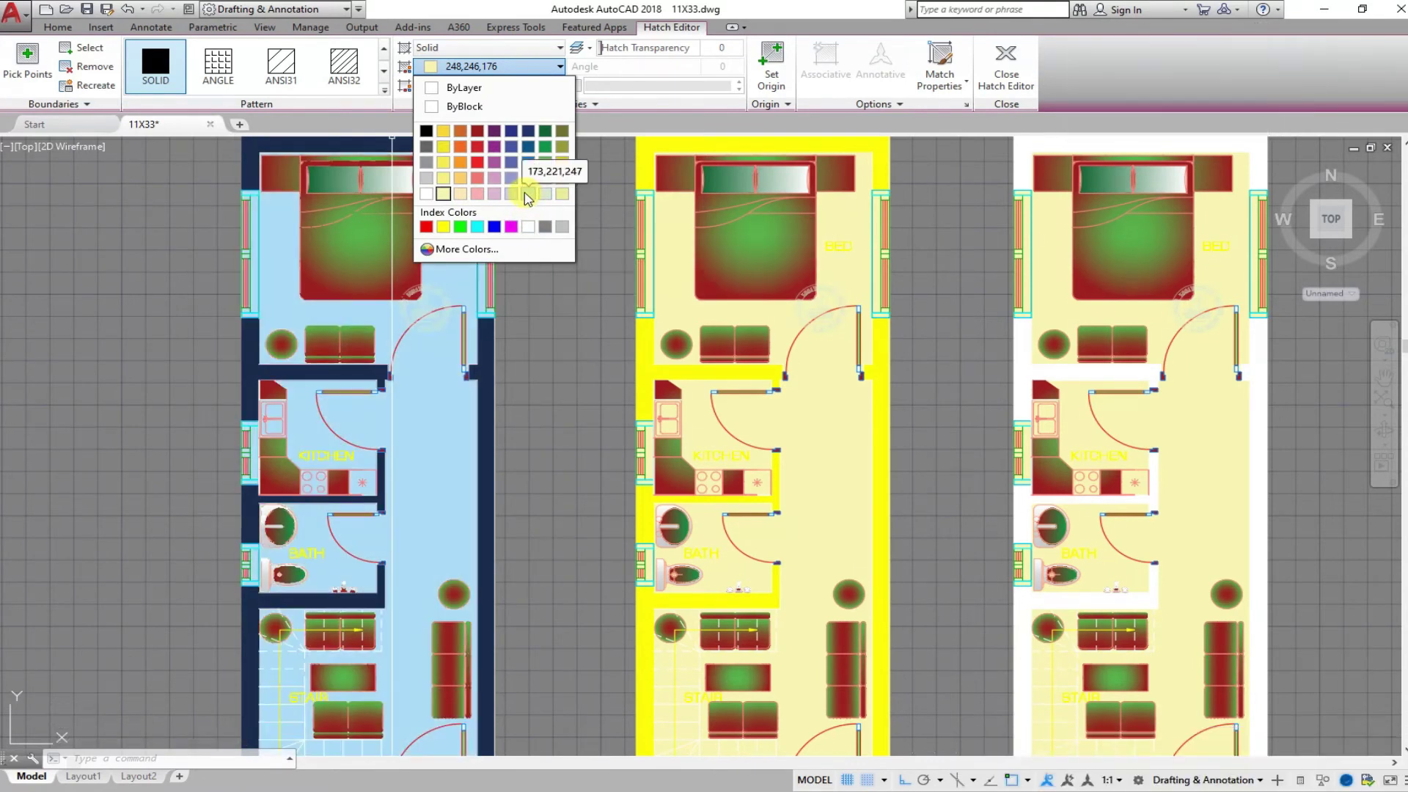
{"action": "left_click", "coordinate": [494, 227]}
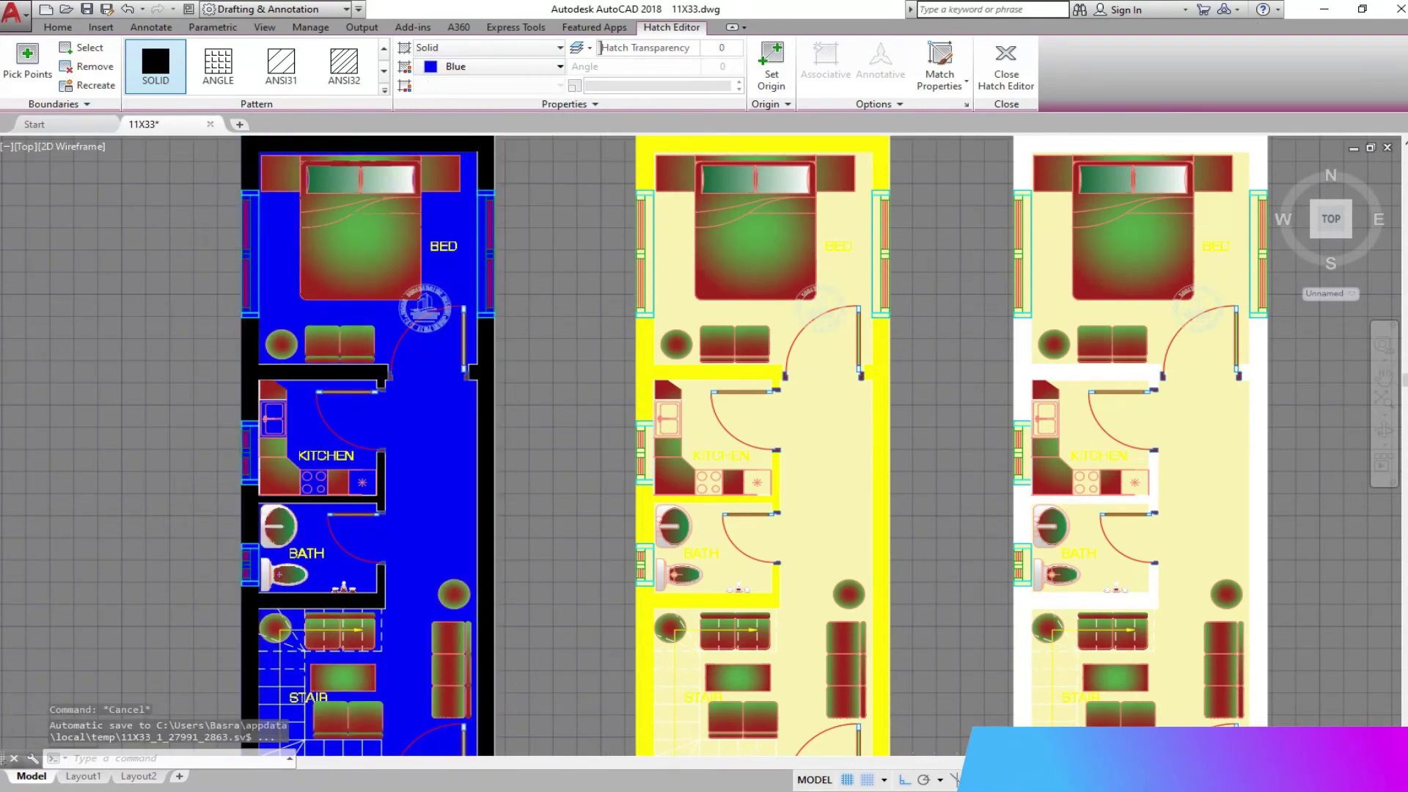
{"action": "key", "text": "Escape"}
{"action": "scroll", "coordinate": [616, 223], "scroll_direction": "down", "scroll_amount": 2}
{"action": "scroll", "coordinate": [275, 158], "scroll_direction": "up", "scroll_amount": 2}
{"action": "scroll", "coordinate": [381, 156], "scroll_direction": "up", "scroll_amount": 2}
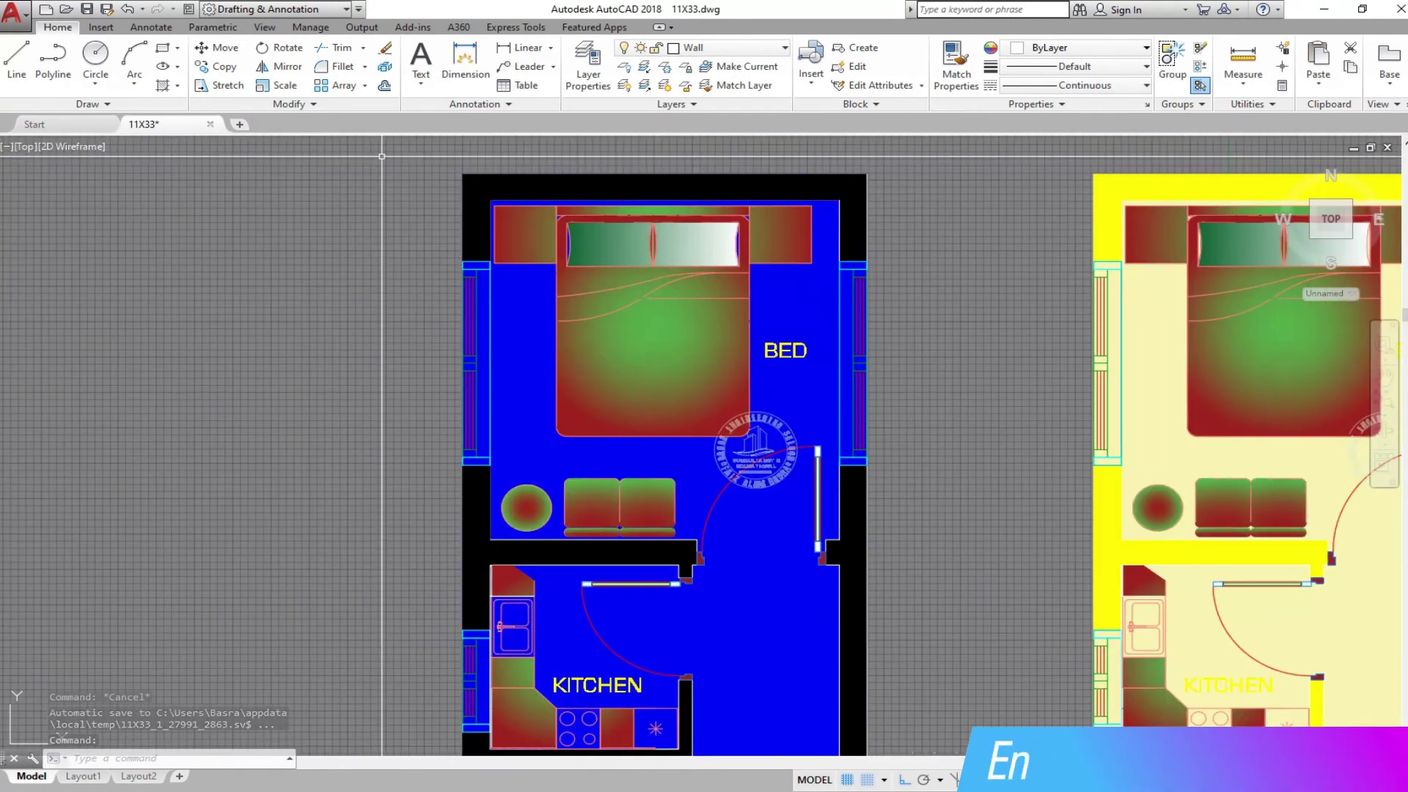
{"action": "scroll", "coordinate": [319, 155], "scroll_direction": "down", "scroll_amount": 3}
{"action": "scroll", "coordinate": [344, 497], "scroll_direction": "up", "scroll_amount": 5}
{"action": "scroll", "coordinate": [134, 305], "scroll_direction": "down", "scroll_amount": 5}
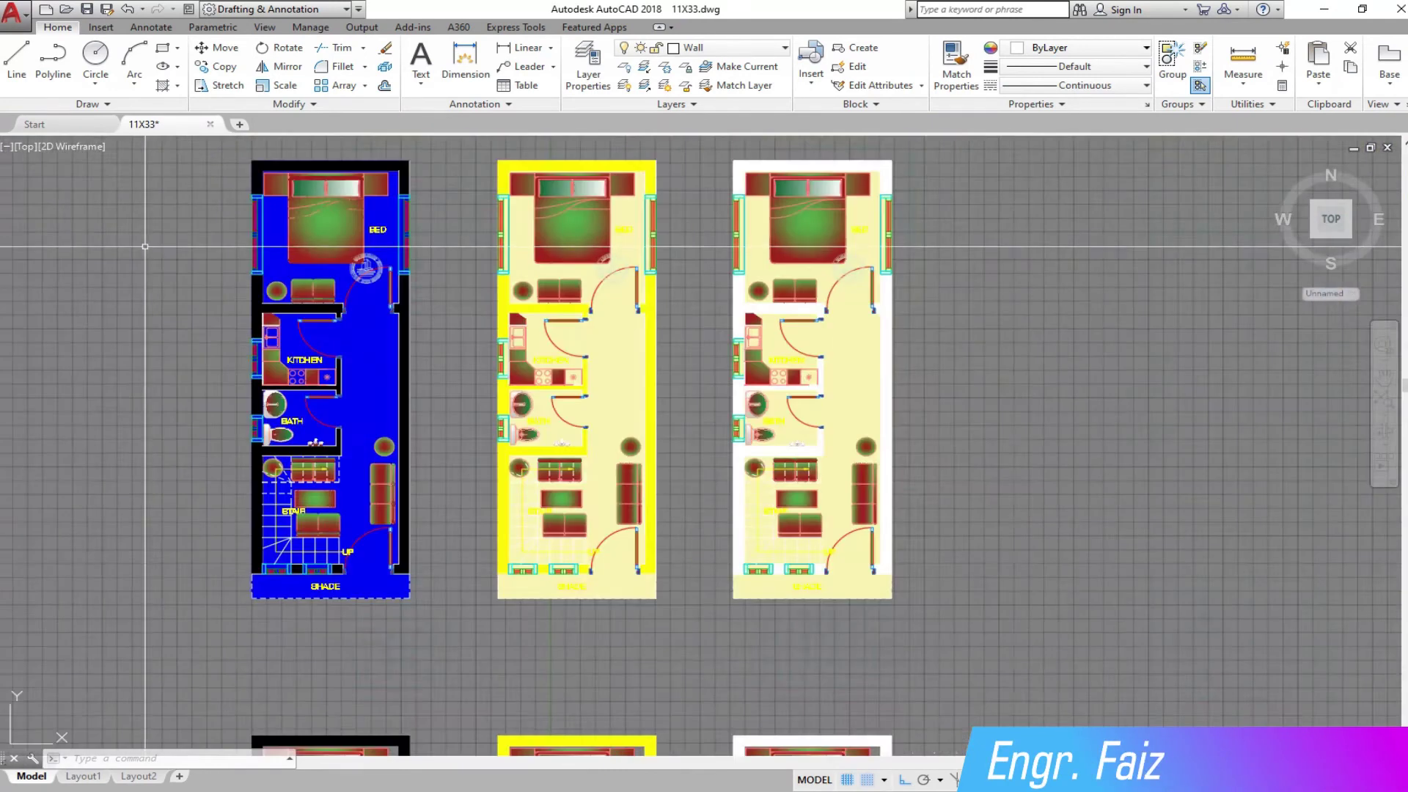
{"action": "scroll", "coordinate": [259, 536], "scroll_direction": "up", "scroll_amount": 3}
{"action": "left_click", "coordinate": [579, 686]}
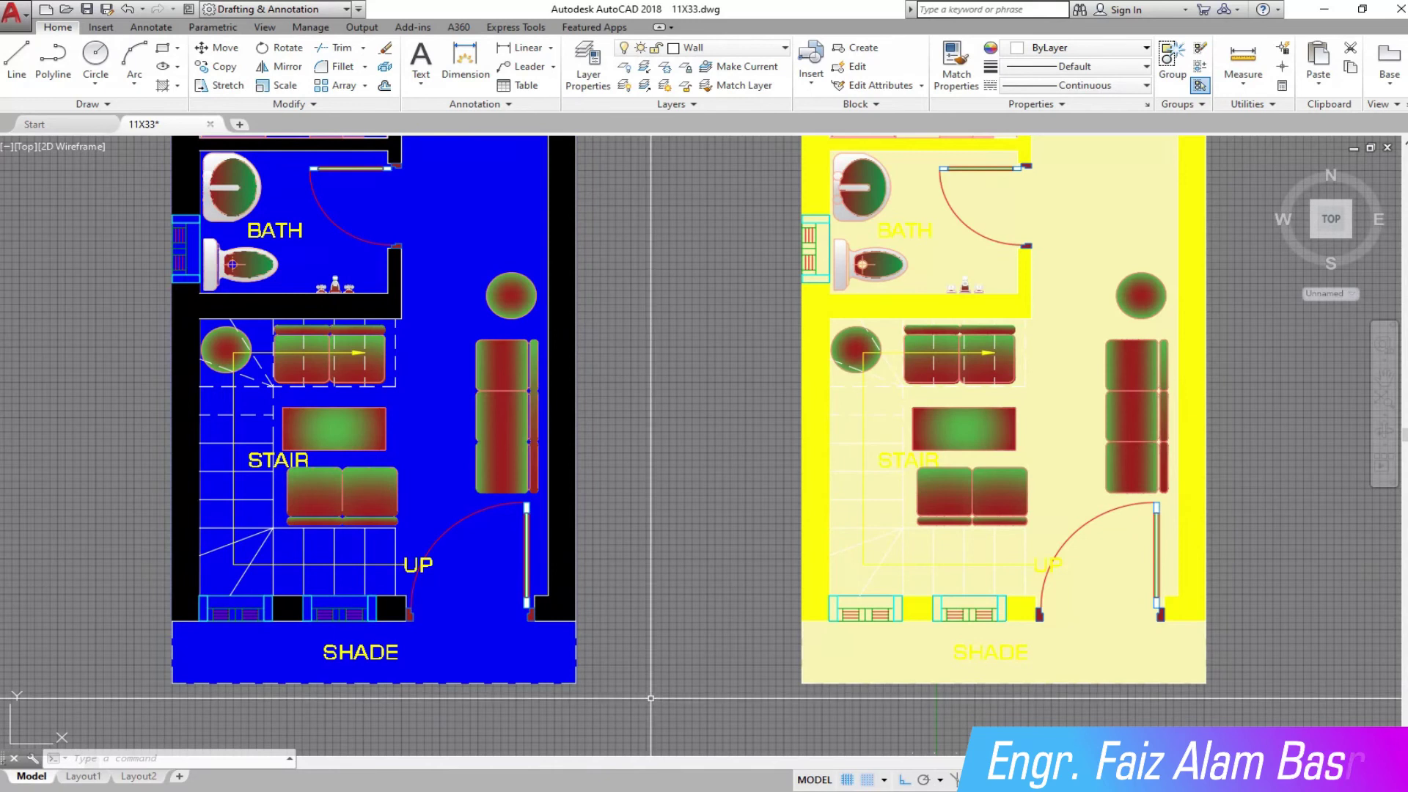
{"action": "scroll", "coordinate": [559, 670], "scroll_direction": "down", "scroll_amount": 4}
{"action": "scroll", "coordinate": [650, 386], "scroll_direction": "up", "scroll_amount": 2}
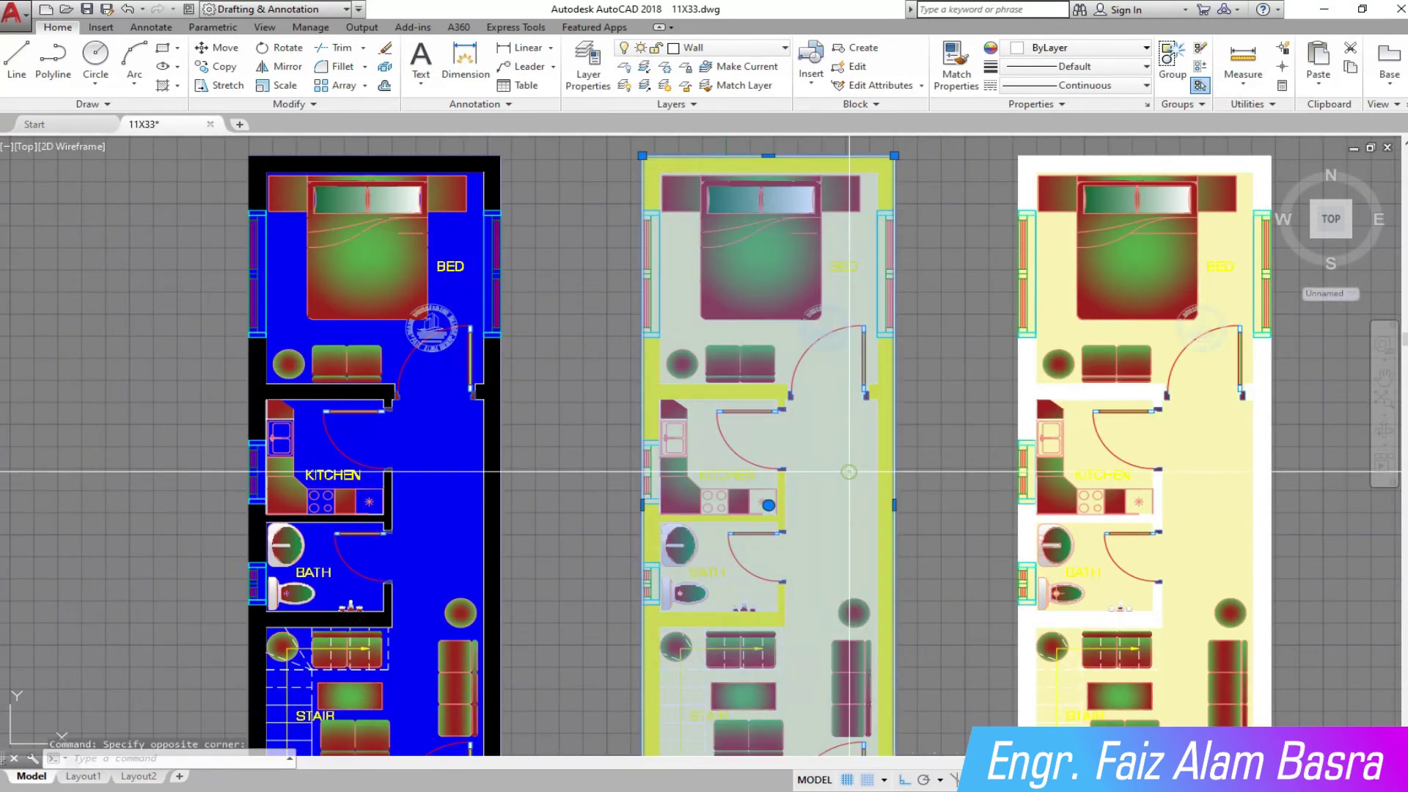
Change the middle plan's floor hatch colour to dark green.
{"action": "left_click", "coordinate": [651, 386]}
{"action": "left_click", "coordinate": [518, 67]}
{"action": "left_click", "coordinate": [506, 140]}
{"action": "key", "text": "Escape"}
{"action": "scroll", "coordinate": [497, 261], "scroll_direction": "down", "scroll_amount": 3}
{"action": "scroll", "coordinate": [580, 249], "scroll_direction": "up", "scroll_amount": 5}
{"action": "scroll", "coordinate": [704, 440], "scroll_direction": "down", "scroll_amount": 3}
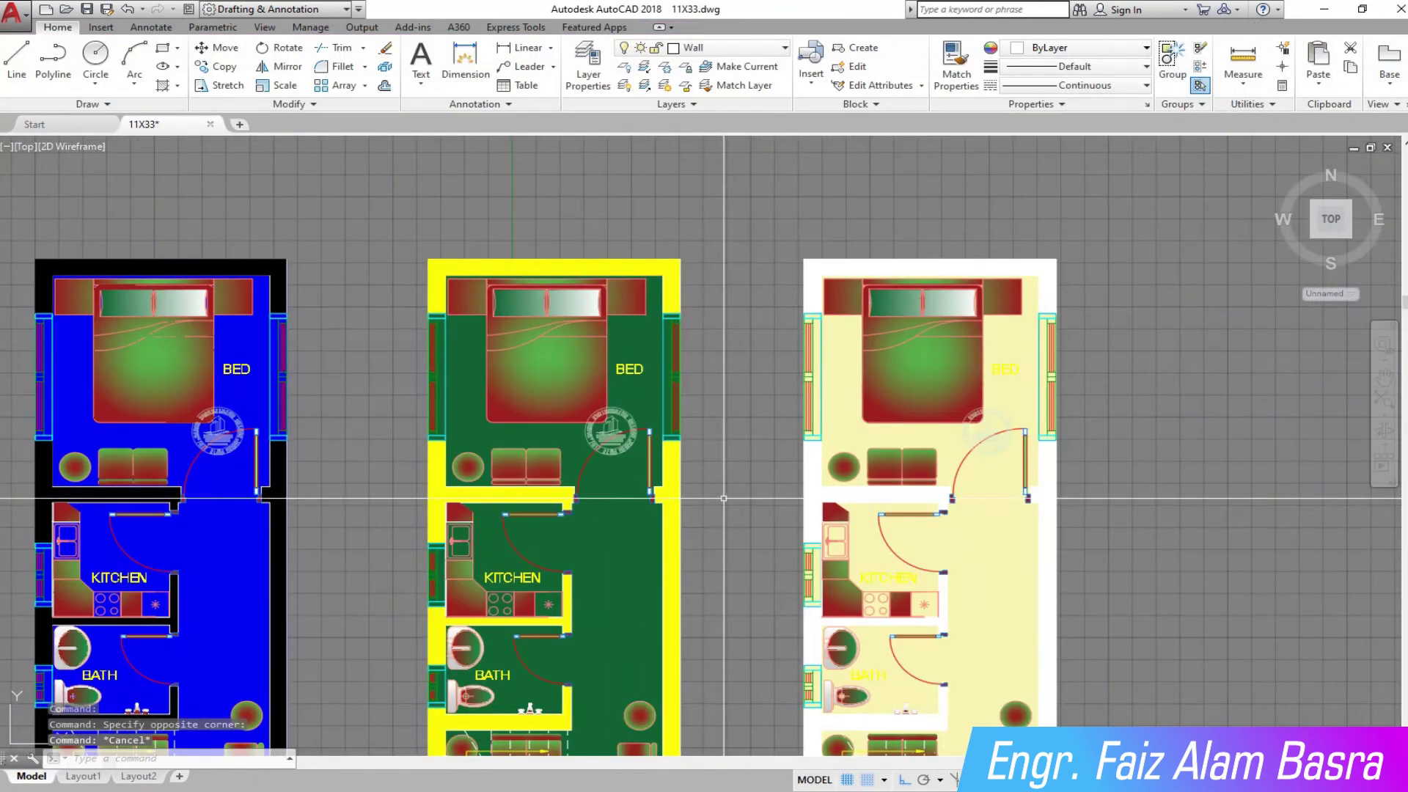
{"action": "scroll", "coordinate": [784, 571], "scroll_direction": "up", "scroll_amount": 3}
{"action": "scroll", "coordinate": [704, 571], "scroll_direction": "down", "scroll_amount": 3}
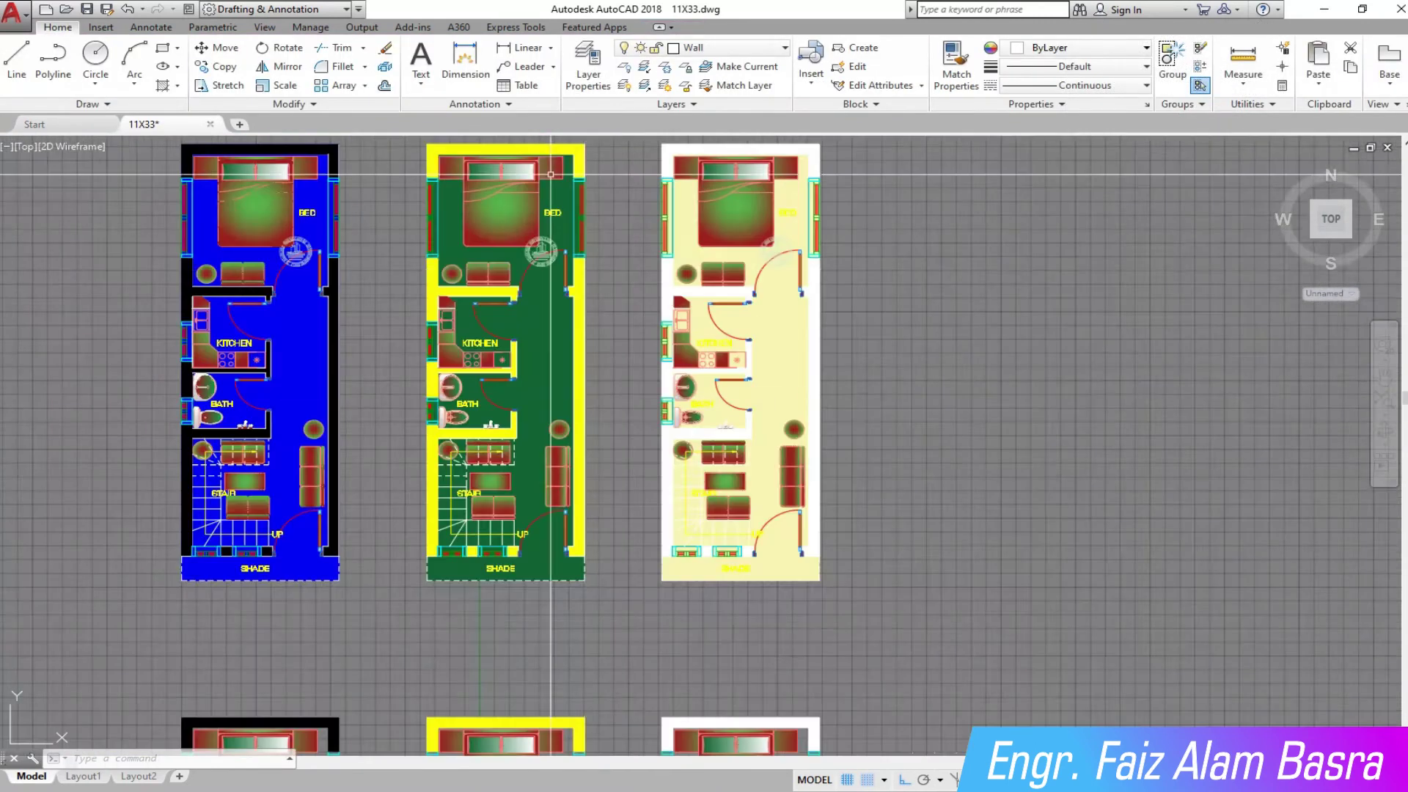
{"action": "scroll", "coordinate": [627, 570], "scroll_direction": "up", "scroll_amount": 3}
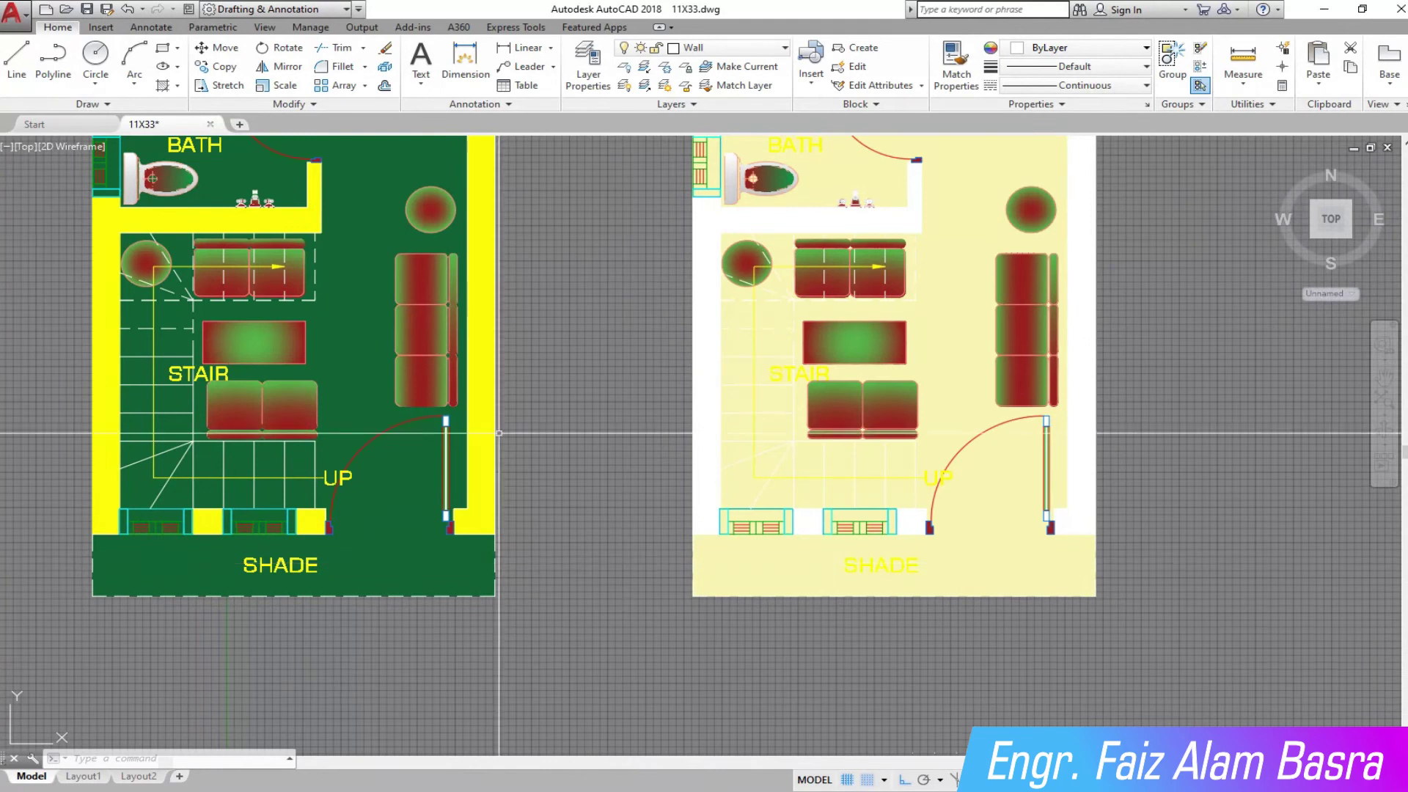
Change the right plan's floor hatch colour to black (0,0,0).
{"action": "left_click", "coordinate": [704, 477]}
{"action": "scroll", "coordinate": [540, 491], "scroll_direction": "down", "scroll_amount": 3}
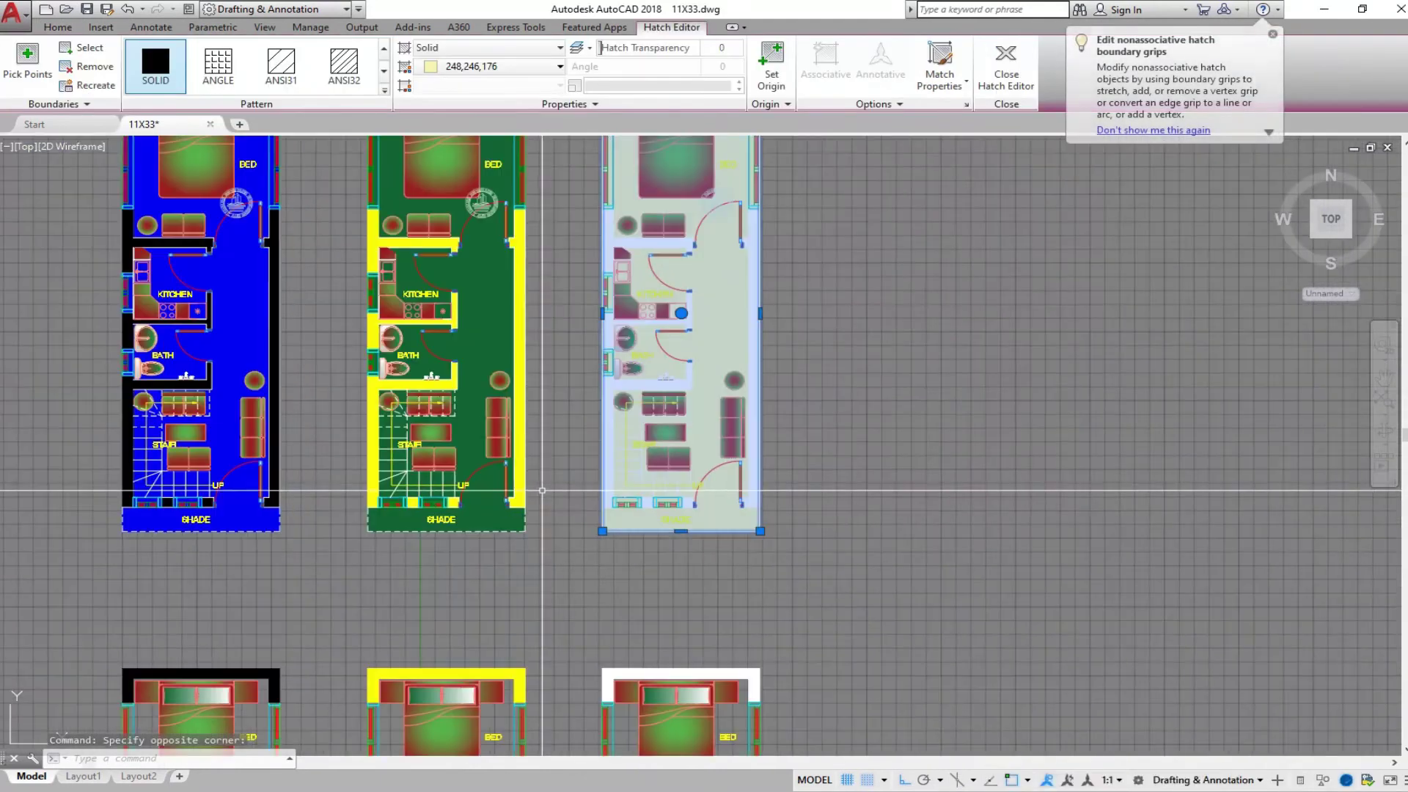
{"action": "scroll", "coordinate": [542, 490], "scroll_direction": "down", "scroll_amount": 3}
{"action": "left_click", "coordinate": [559, 66]}
{"action": "left_click", "coordinate": [433, 194]}
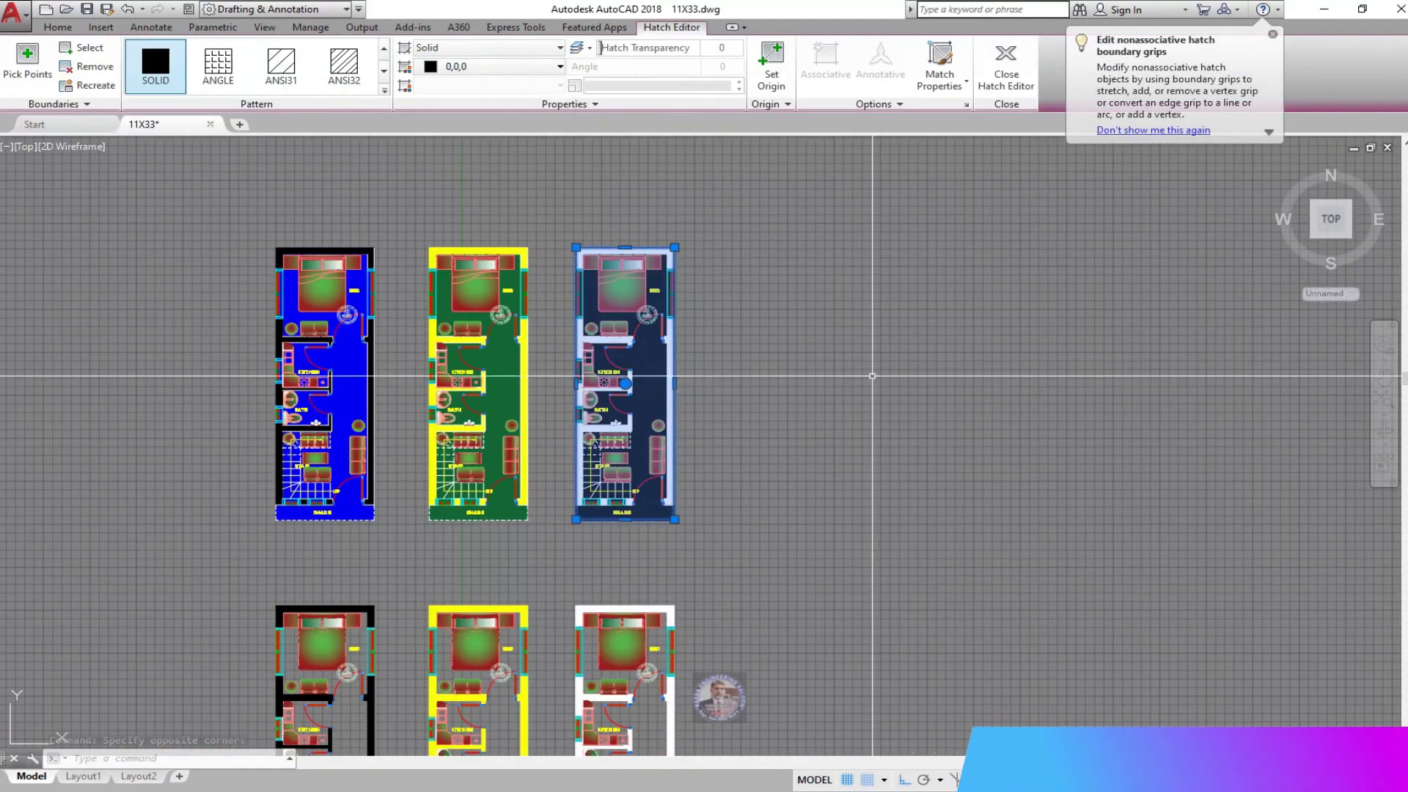
{"action": "key", "text": "Escape"}
{"action": "scroll", "coordinate": [843, 411], "scroll_direction": "up", "scroll_amount": 3}
{"action": "scroll", "coordinate": [828, 492], "scroll_direction": "up", "scroll_amount": 3}
{"action": "scroll", "coordinate": [829, 493], "scroll_direction": "up", "scroll_amount": 3}
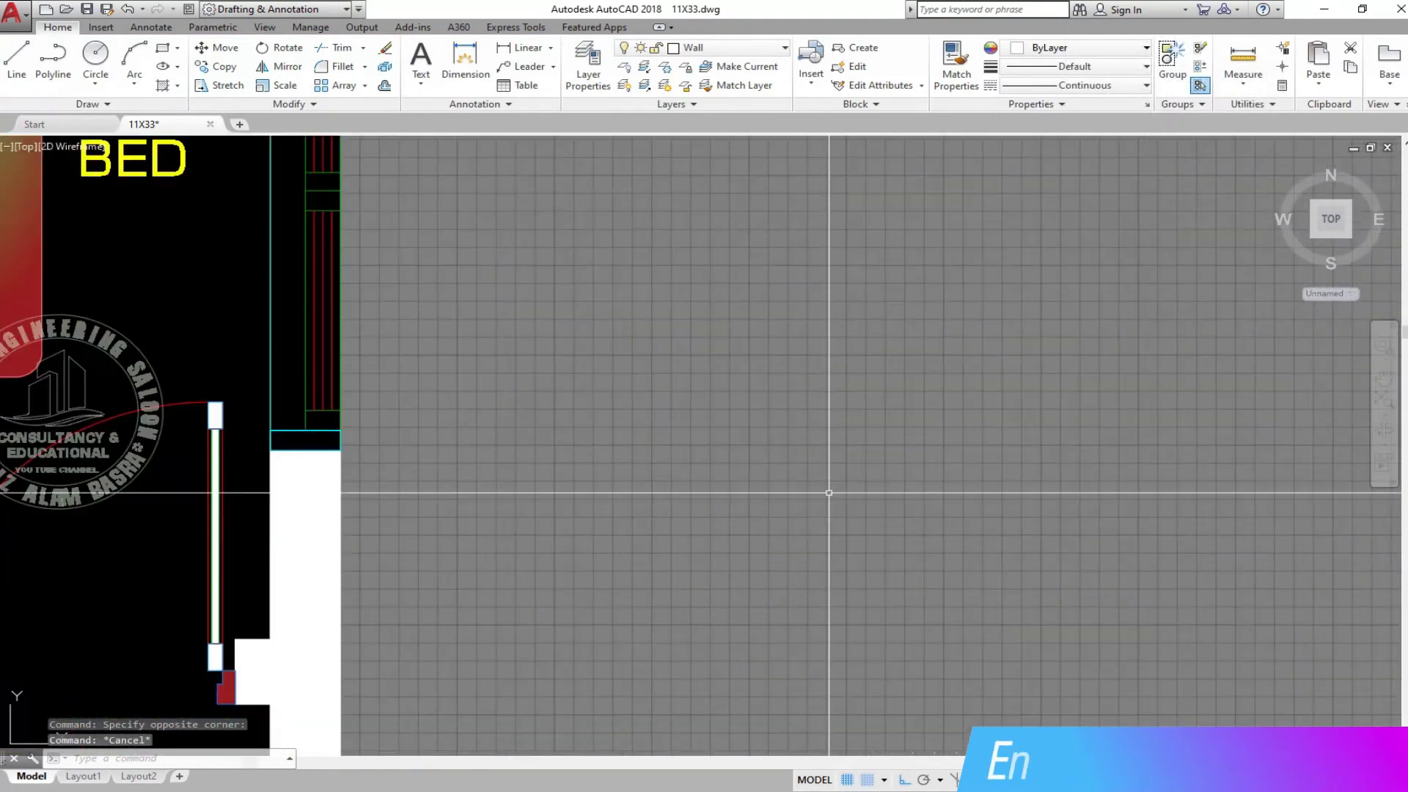
{"action": "scroll", "coordinate": [829, 493], "scroll_direction": "down", "scroll_amount": 3}
{"action": "scroll", "coordinate": [735, 598], "scroll_direction": "down", "scroll_amount": 2}
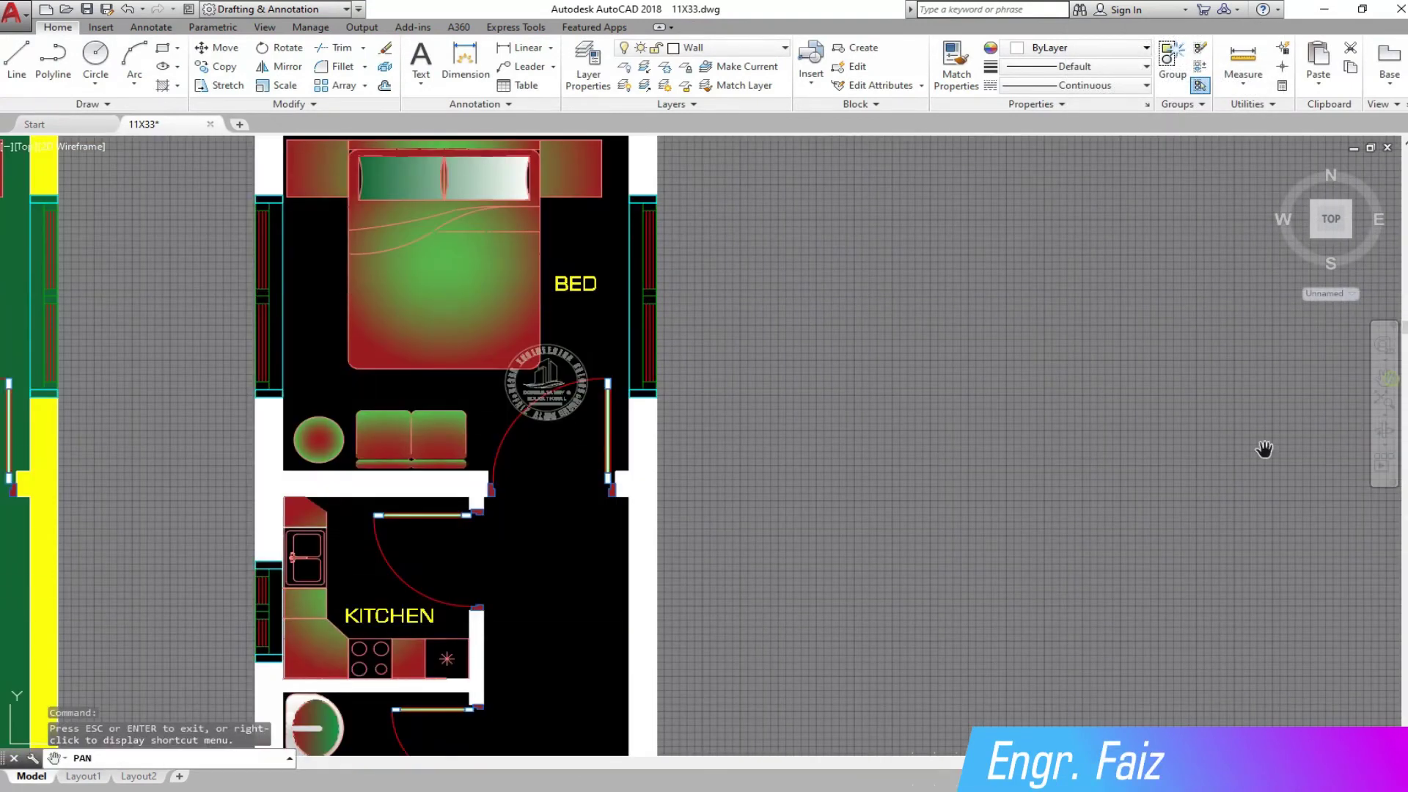
Pan the view to the black-floored plan's bath, stair and shade area.
{"action": "left_click_drag", "start_coordinate": [1006, 685], "coordinate": [1065, 384]}
{"action": "left_click_drag", "start_coordinate": [997, 473], "coordinate": [1022, 302]}
{"action": "left_click_drag", "start_coordinate": [958, 454], "coordinate": [1003, 331]}
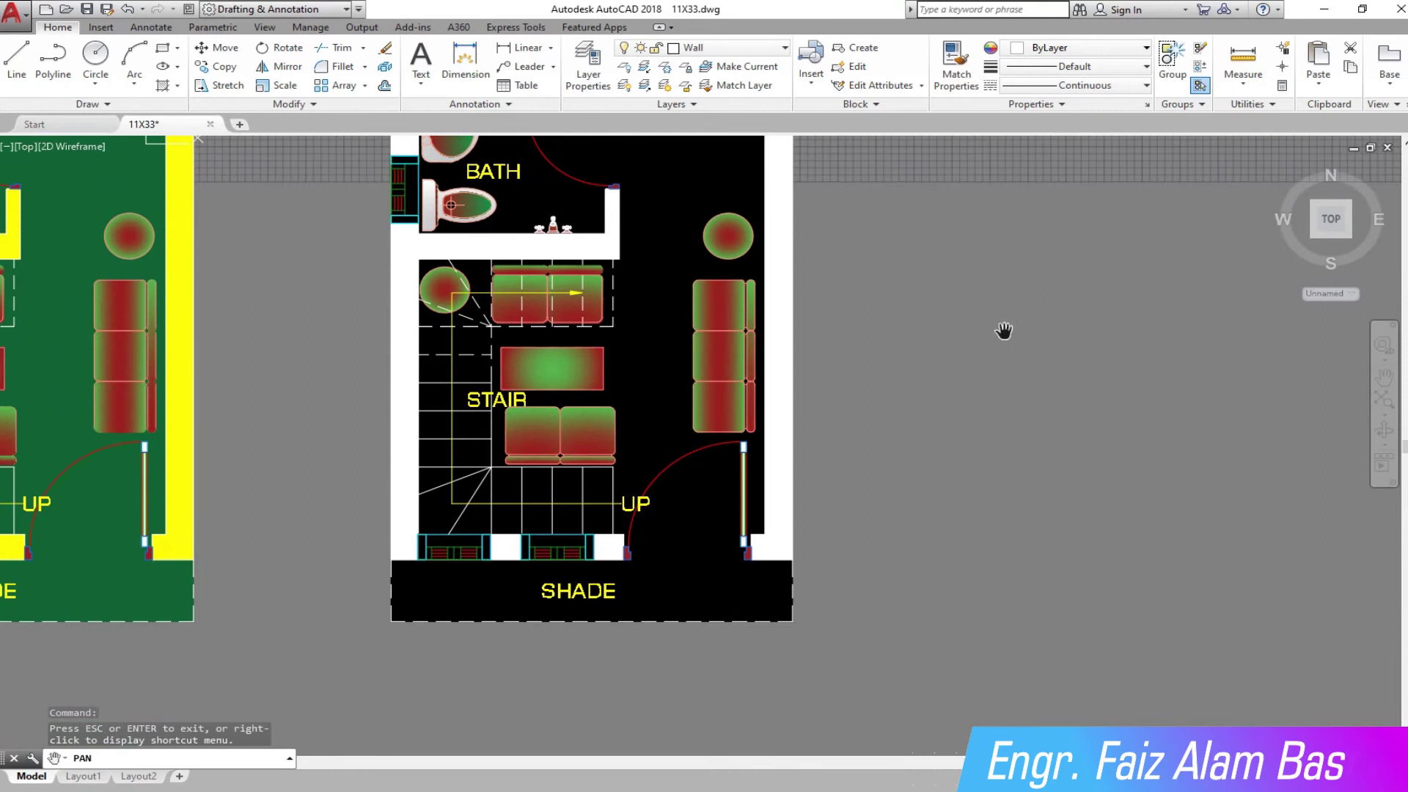
{"action": "scroll", "coordinate": [928, 349], "scroll_direction": "up", "scroll_amount": 2}
{"action": "left_click_drag", "start_coordinate": [908, 343], "coordinate": [1066, 346]}
{"action": "key", "text": "Escape"}
{"action": "scroll", "coordinate": [1092, 362], "scroll_direction": "down", "scroll_amount": 5}
{"action": "scroll", "coordinate": [314, 371], "scroll_direction": "down", "scroll_amount": 3}
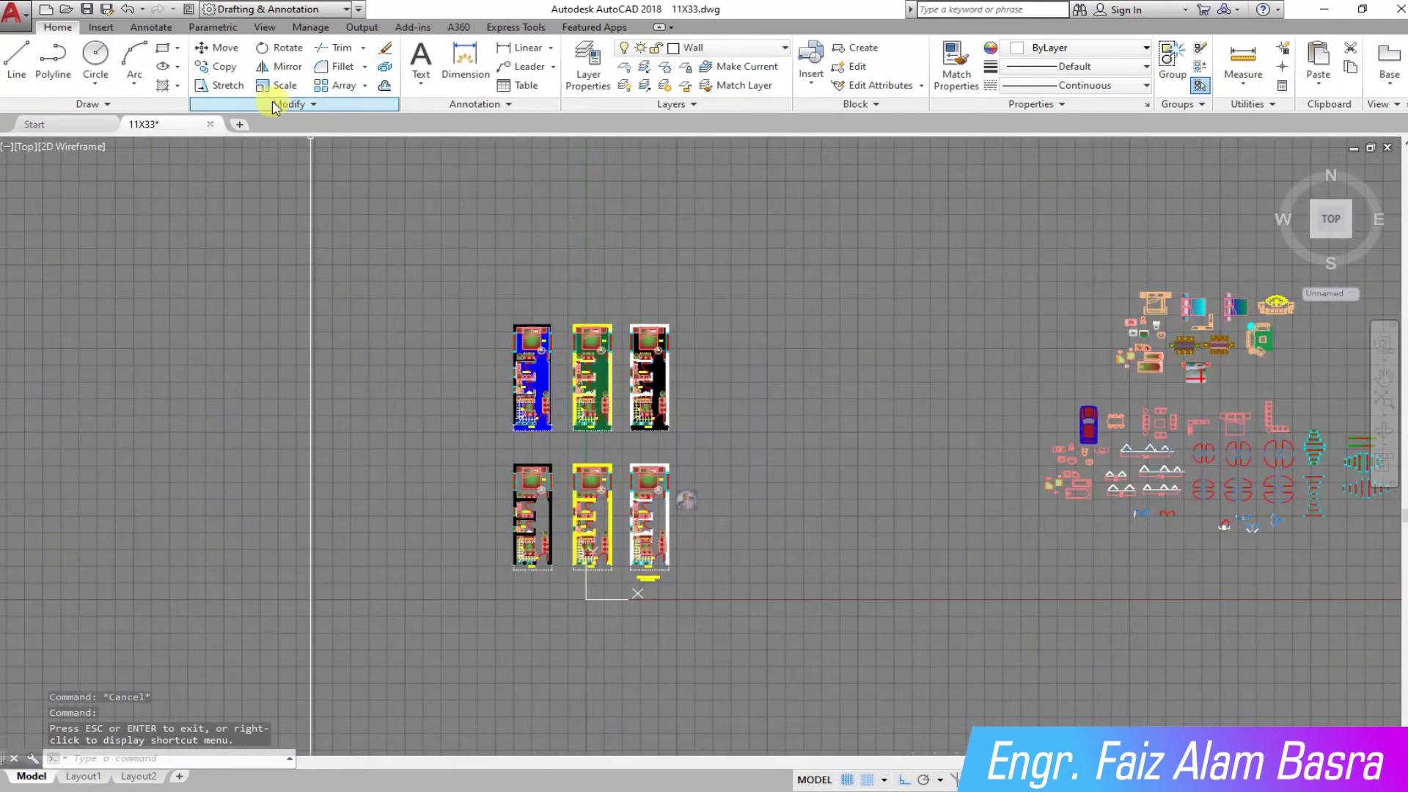
Copy the three top-row plans upward to form a new row.
{"action": "left_click", "coordinate": [708, 444]}
{"action": "left_click", "coordinate": [440, 289]}
{"action": "key", "text": "Return"}
{"action": "left_click", "coordinate": [441, 445]}
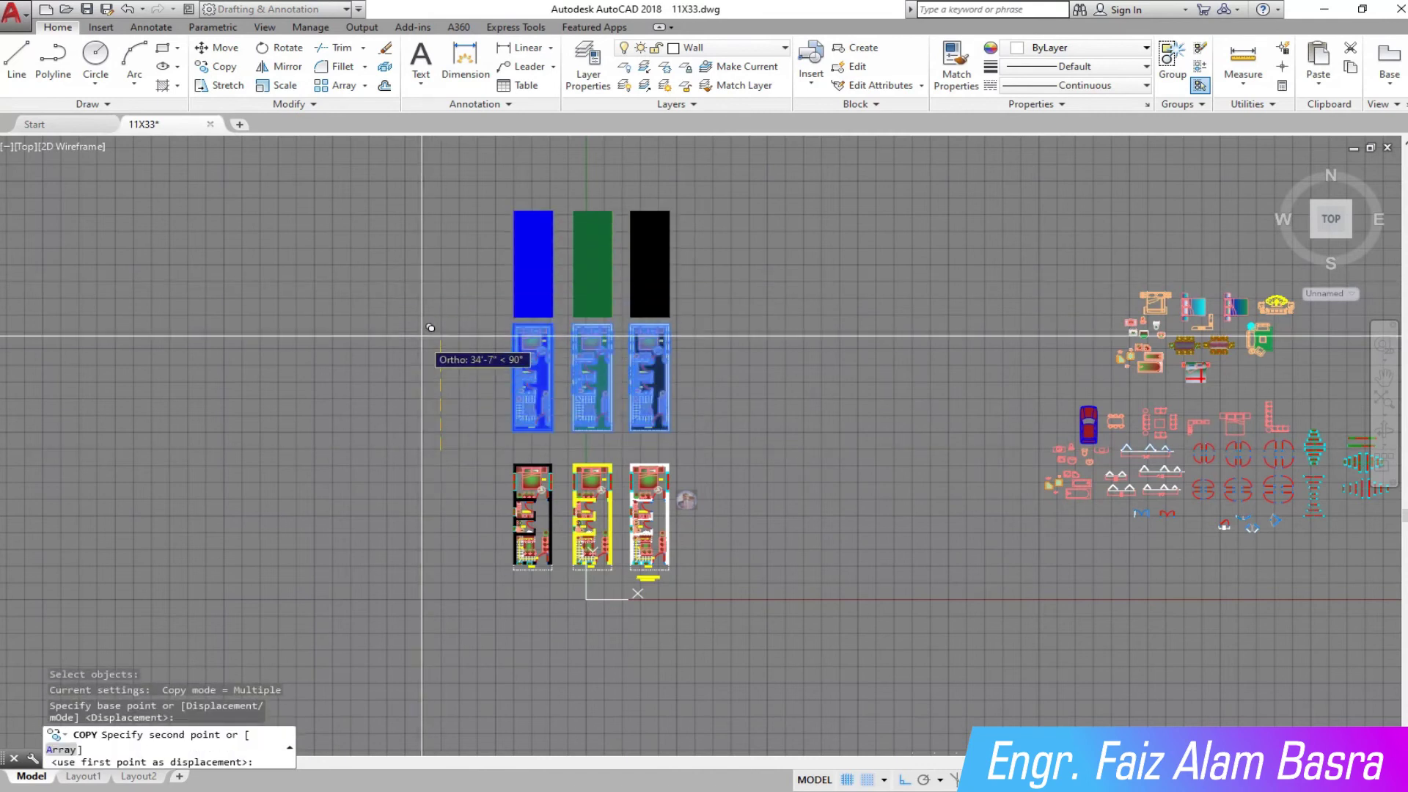
{"action": "left_click", "coordinate": [440, 316]}
{"action": "key", "text": "Escape"}
{"action": "scroll", "coordinate": [654, 412], "scroll_direction": "up", "scroll_amount": 5}
{"action": "scroll", "coordinate": [654, 412], "scroll_direction": "down", "scroll_amount": 2}
{"action": "scroll", "coordinate": [654, 412], "scroll_direction": "down", "scroll_amount": 2}
{"action": "scroll", "coordinate": [623, 455], "scroll_direction": "down", "scroll_amount": 2}
{"action": "scroll", "coordinate": [498, 291], "scroll_direction": "up", "scroll_amount": 5}
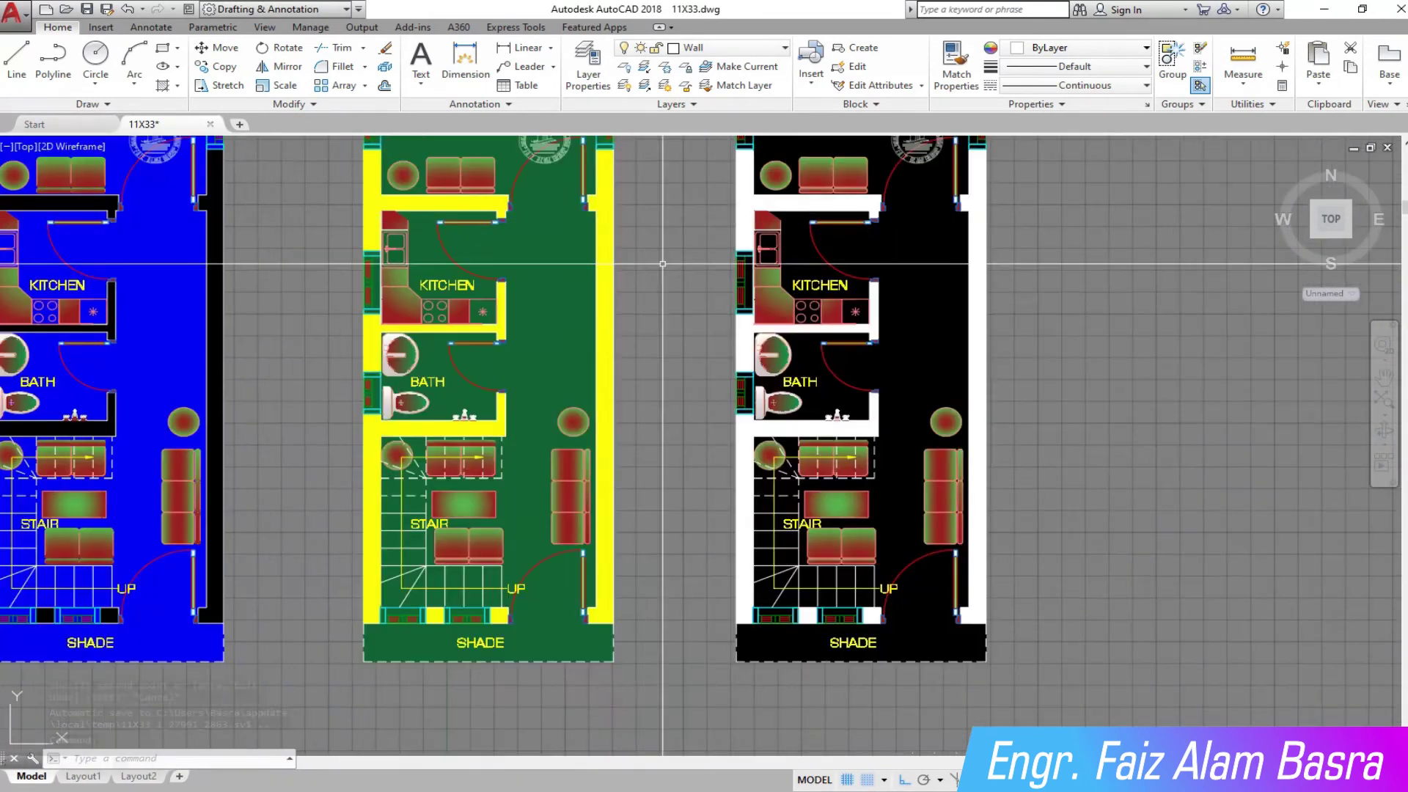
{"action": "scroll", "coordinate": [498, 290], "scroll_direction": "down", "scroll_amount": 1}
{"action": "scroll", "coordinate": [498, 291], "scroll_direction": "up", "scroll_amount": 2}
Change the blue floor hatch to cyan and send it behind the plan.
{"action": "left_click", "coordinate": [487, 520]}
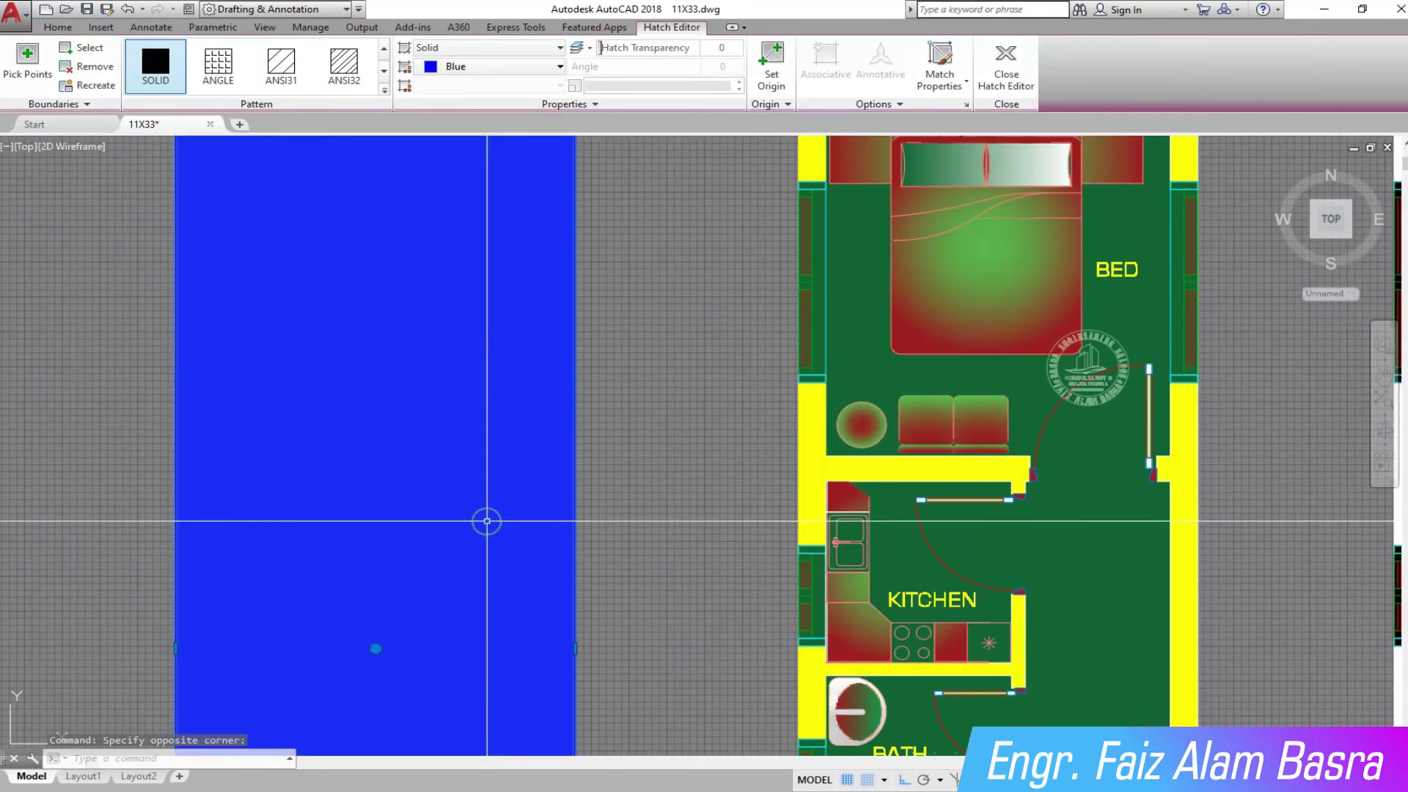
{"action": "left_click", "coordinate": [557, 66]}
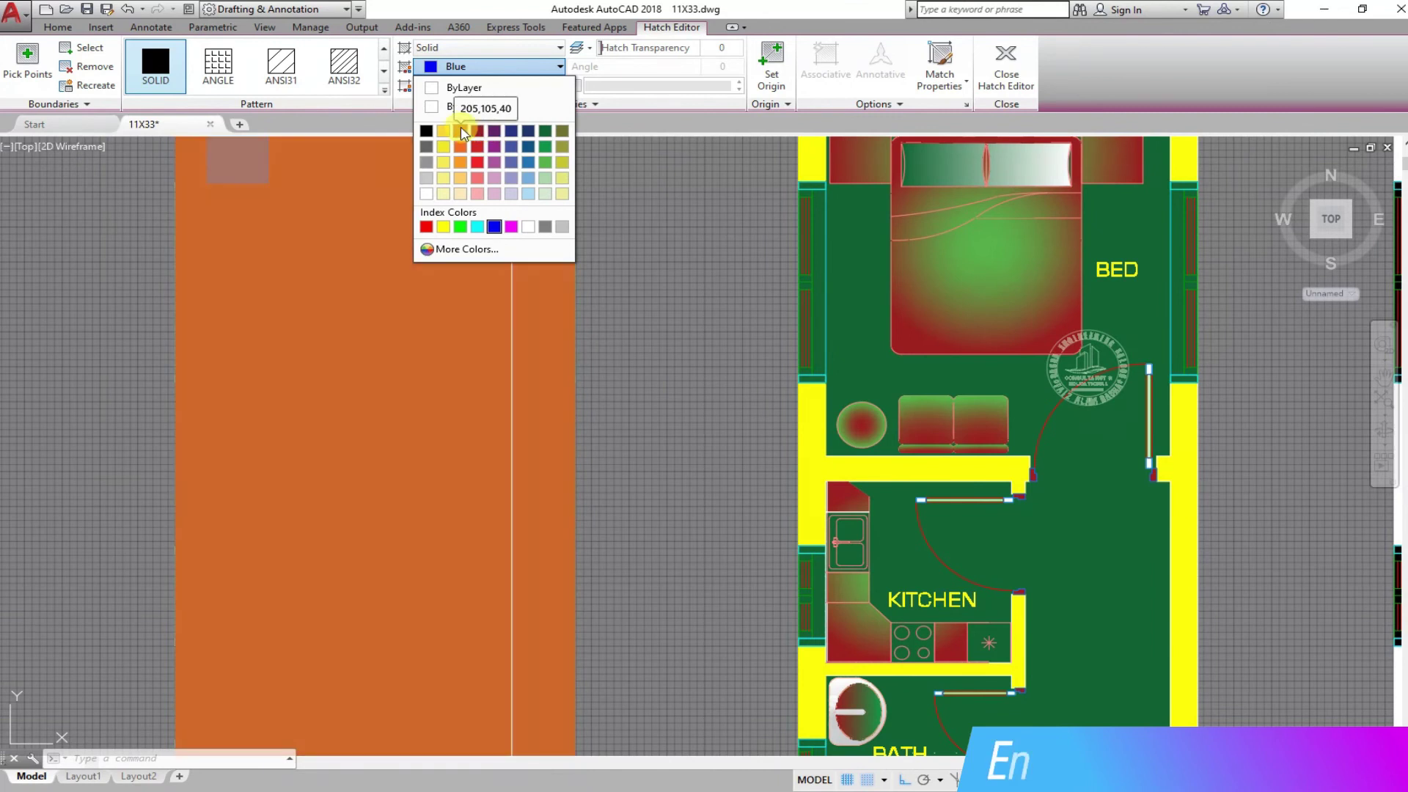
{"action": "left_click", "coordinate": [477, 226]}
{"action": "left_click", "coordinate": [57, 27]}
{"action": "left_click", "coordinate": [357, 122]}
{"action": "left_click", "coordinate": [396, 195]}
{"action": "key", "text": "Escape"}
Change the cyan floor hatch to grey.
{"action": "scroll", "coordinate": [660, 404], "scroll_direction": "down", "scroll_amount": 2}
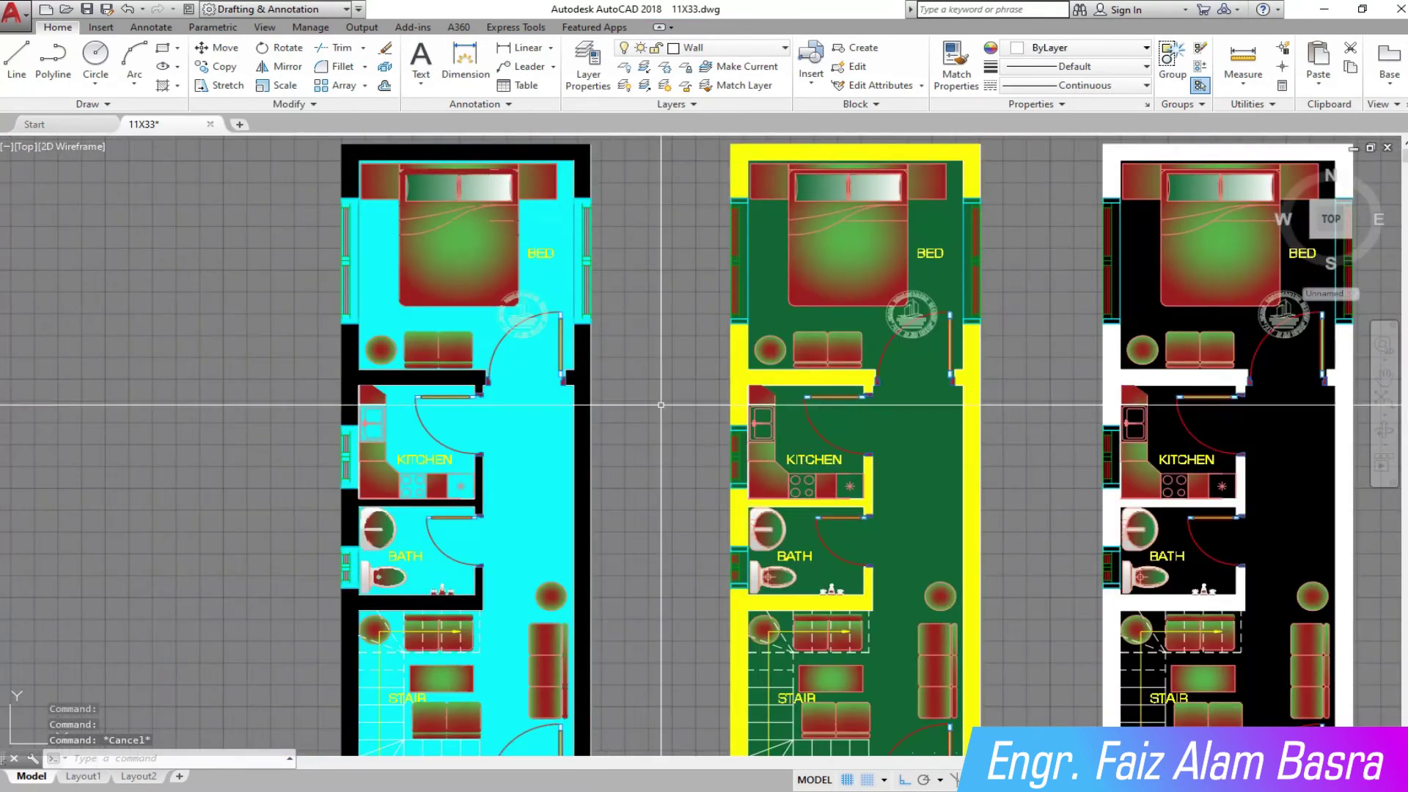
{"action": "scroll", "coordinate": [661, 405], "scroll_direction": "down", "scroll_amount": 2}
{"action": "scroll", "coordinate": [635, 355], "scroll_direction": "up", "scroll_amount": 2}
{"action": "left_click", "coordinate": [542, 383]}
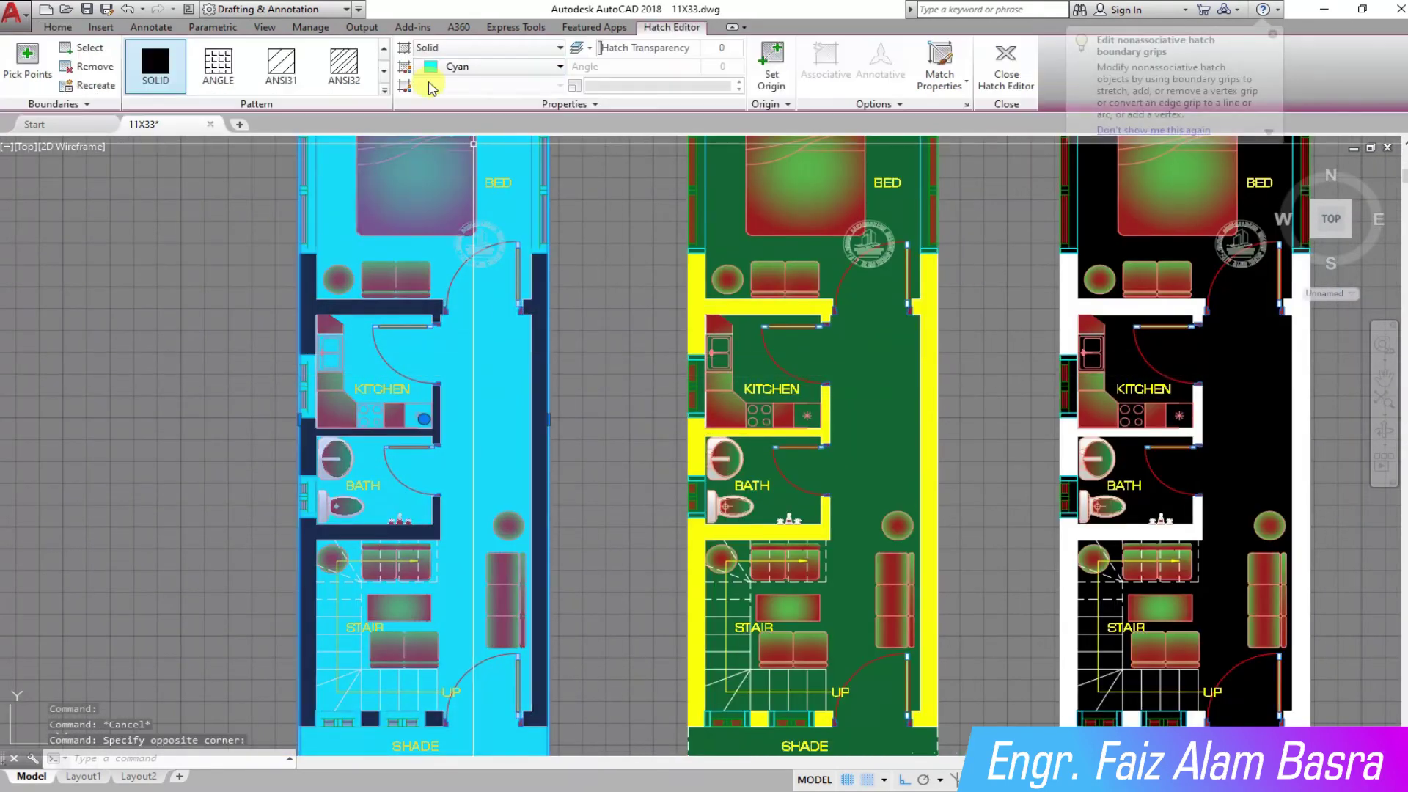
{"action": "left_click", "coordinate": [560, 67]}
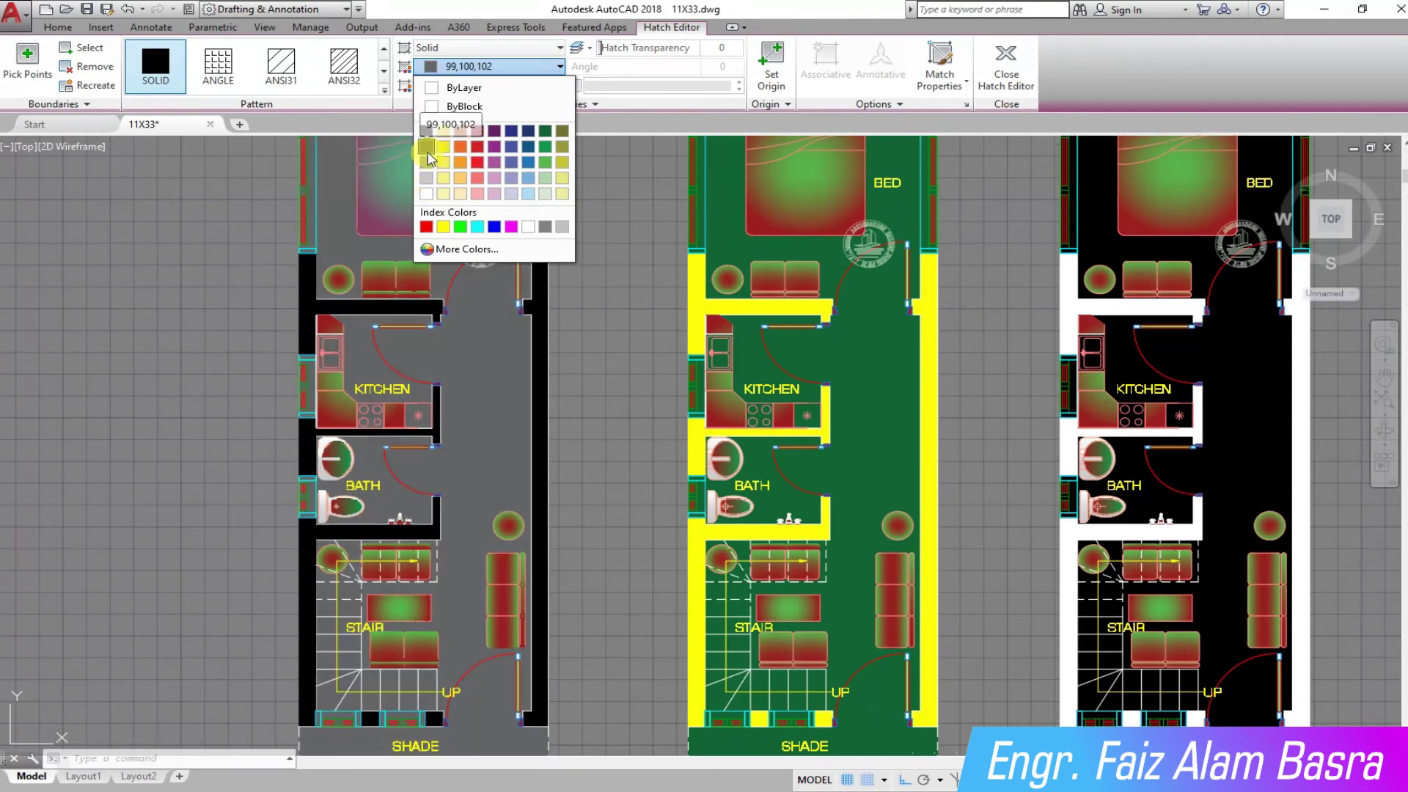
{"action": "left_click", "coordinate": [428, 151]}
{"action": "key", "text": "Escape"}
{"action": "scroll", "coordinate": [351, 196], "scroll_direction": "up", "scroll_amount": 3}
{"action": "scroll", "coordinate": [352, 195], "scroll_direction": "up", "scroll_amount": 2}
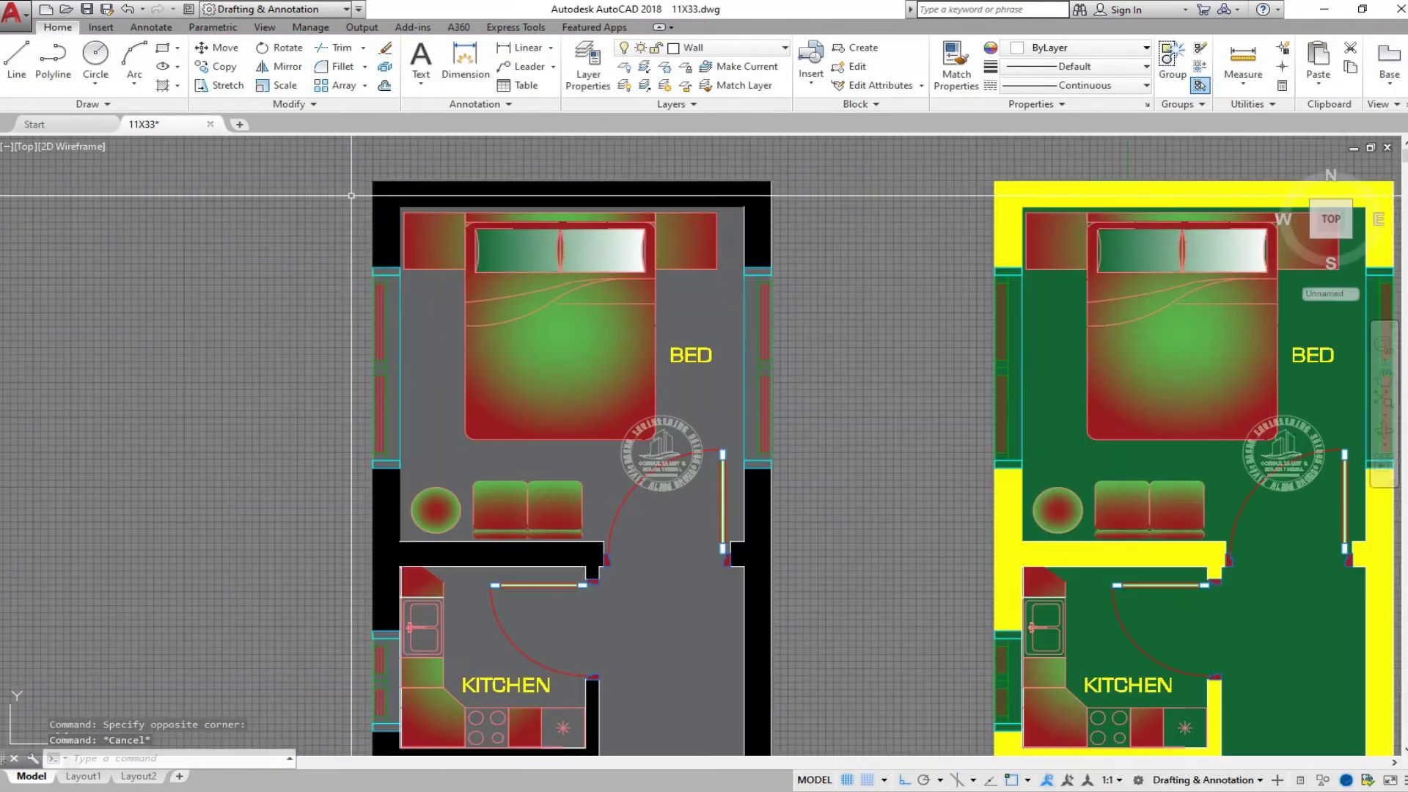
{"action": "scroll", "coordinate": [351, 195], "scroll_direction": "down", "scroll_amount": 2}
{"action": "scroll", "coordinate": [163, 171], "scroll_direction": "down", "scroll_amount": 1}
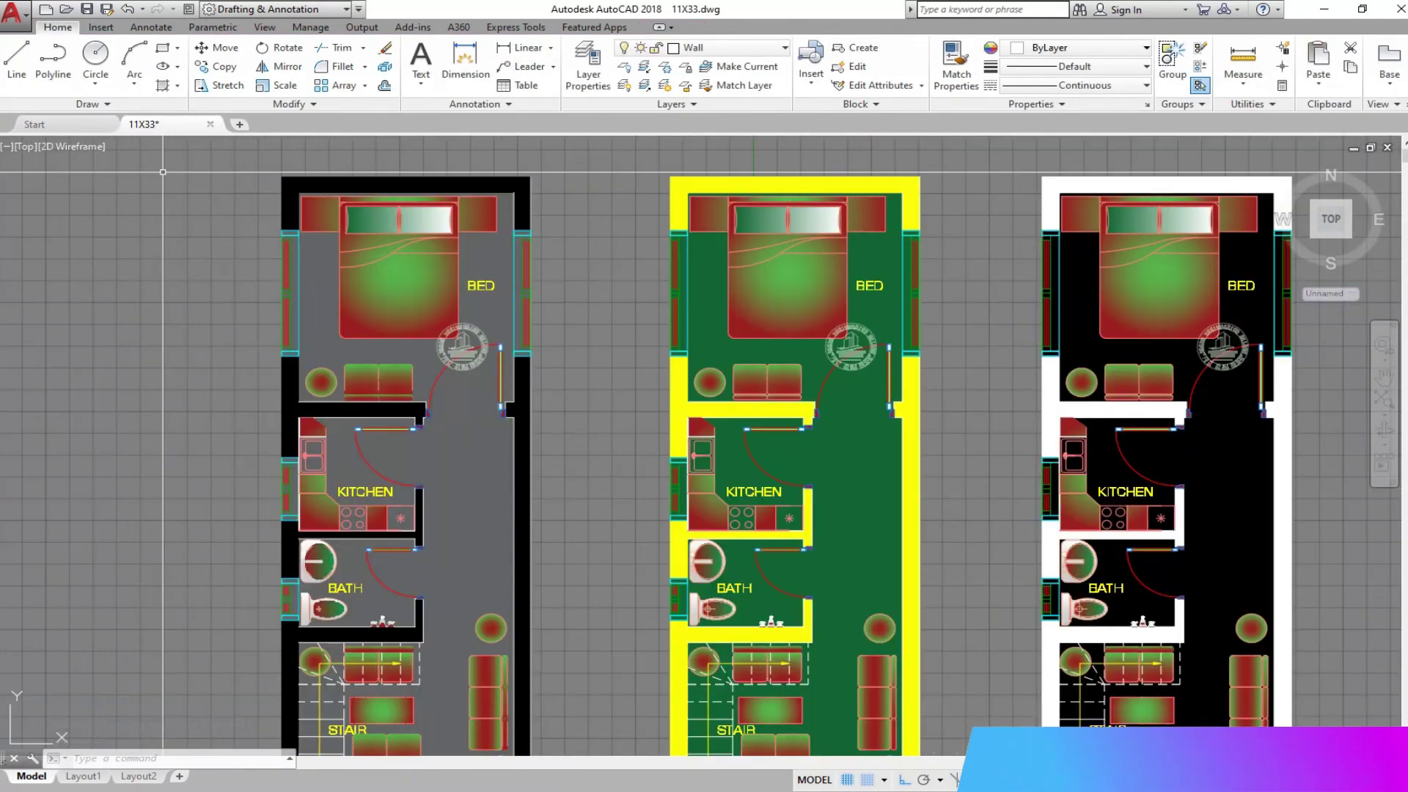
Recolour the floor hatch olive 114,116,48, then purple.
{"action": "left_click", "coordinate": [440, 330]}
{"action": "left_click", "coordinate": [559, 66]}
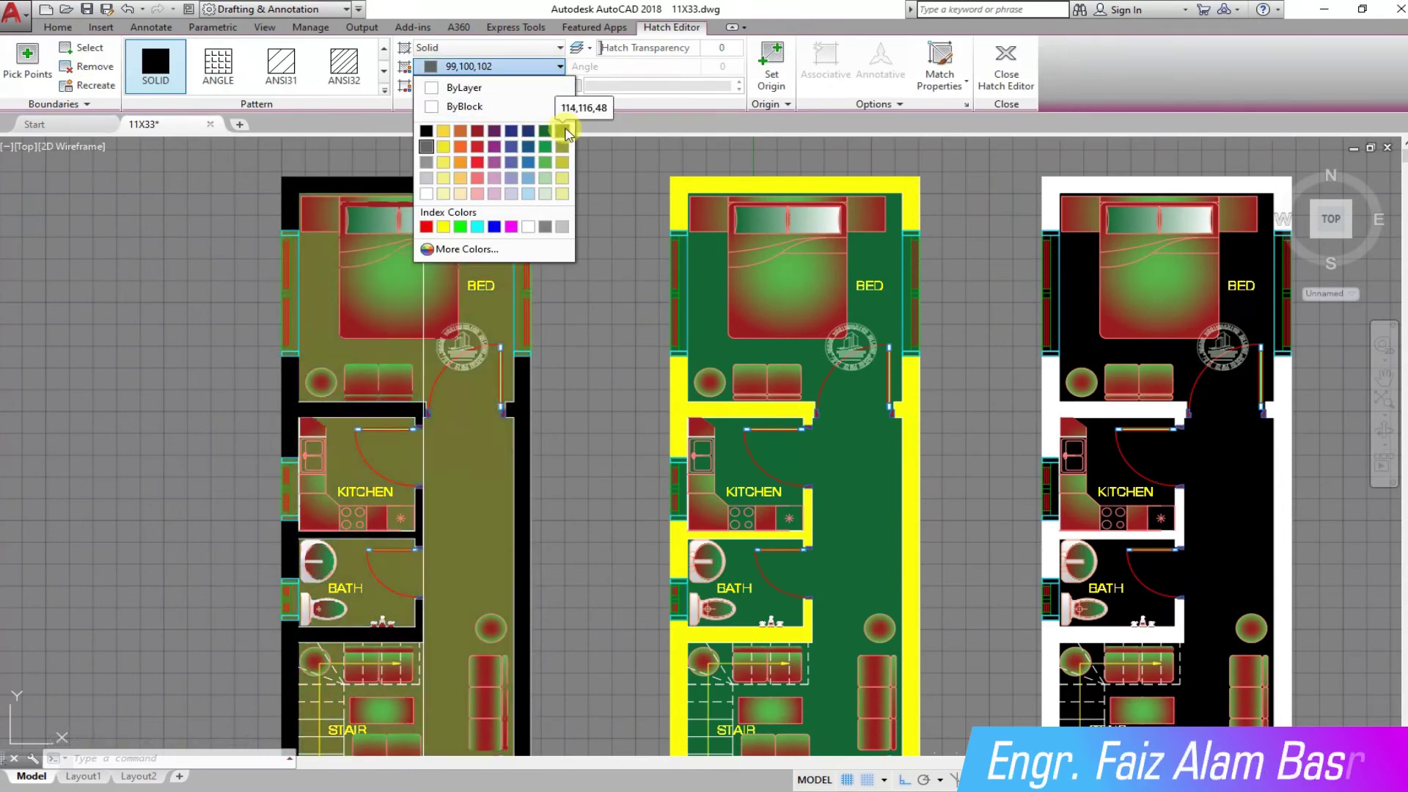
{"action": "left_click", "coordinate": [562, 132]}
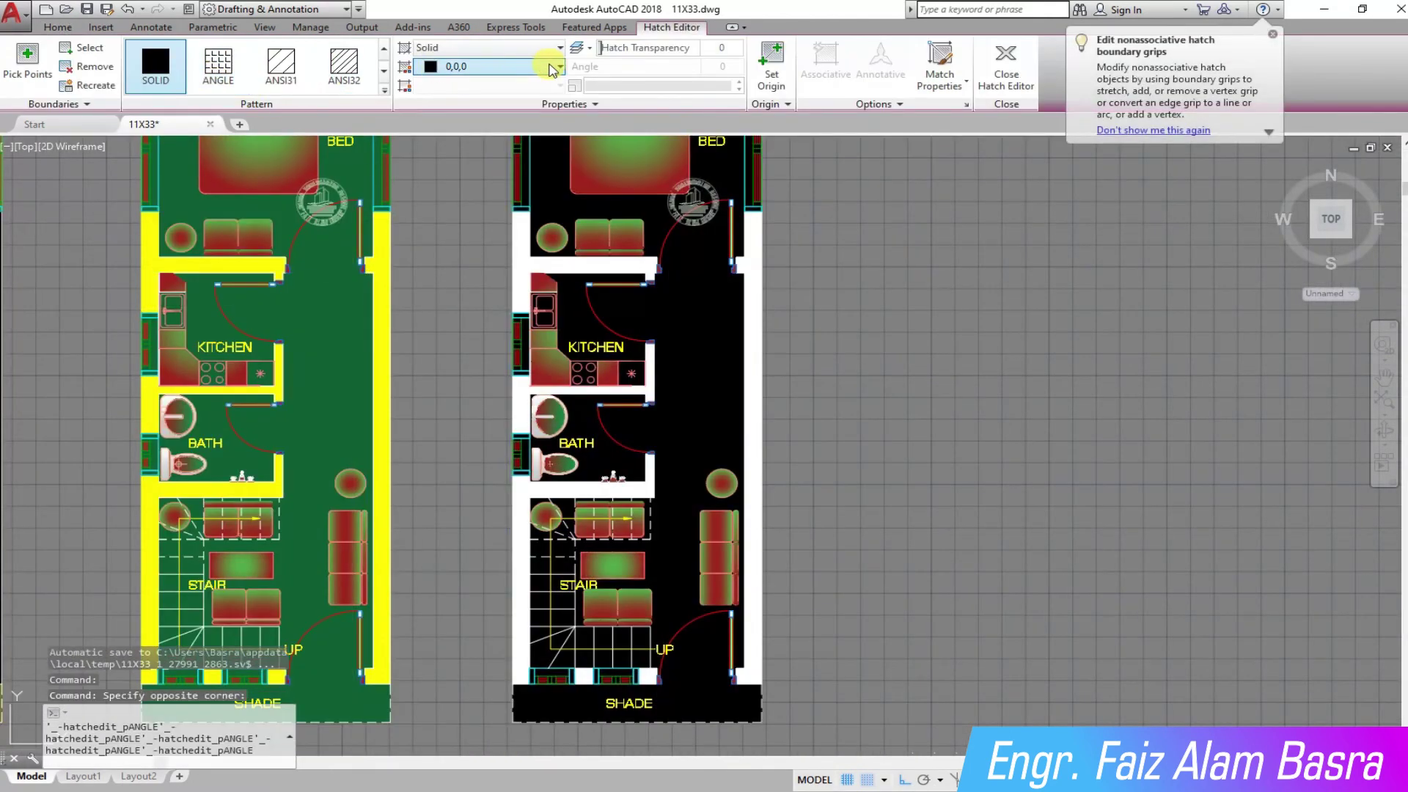
{"action": "left_click", "coordinate": [554, 69]}
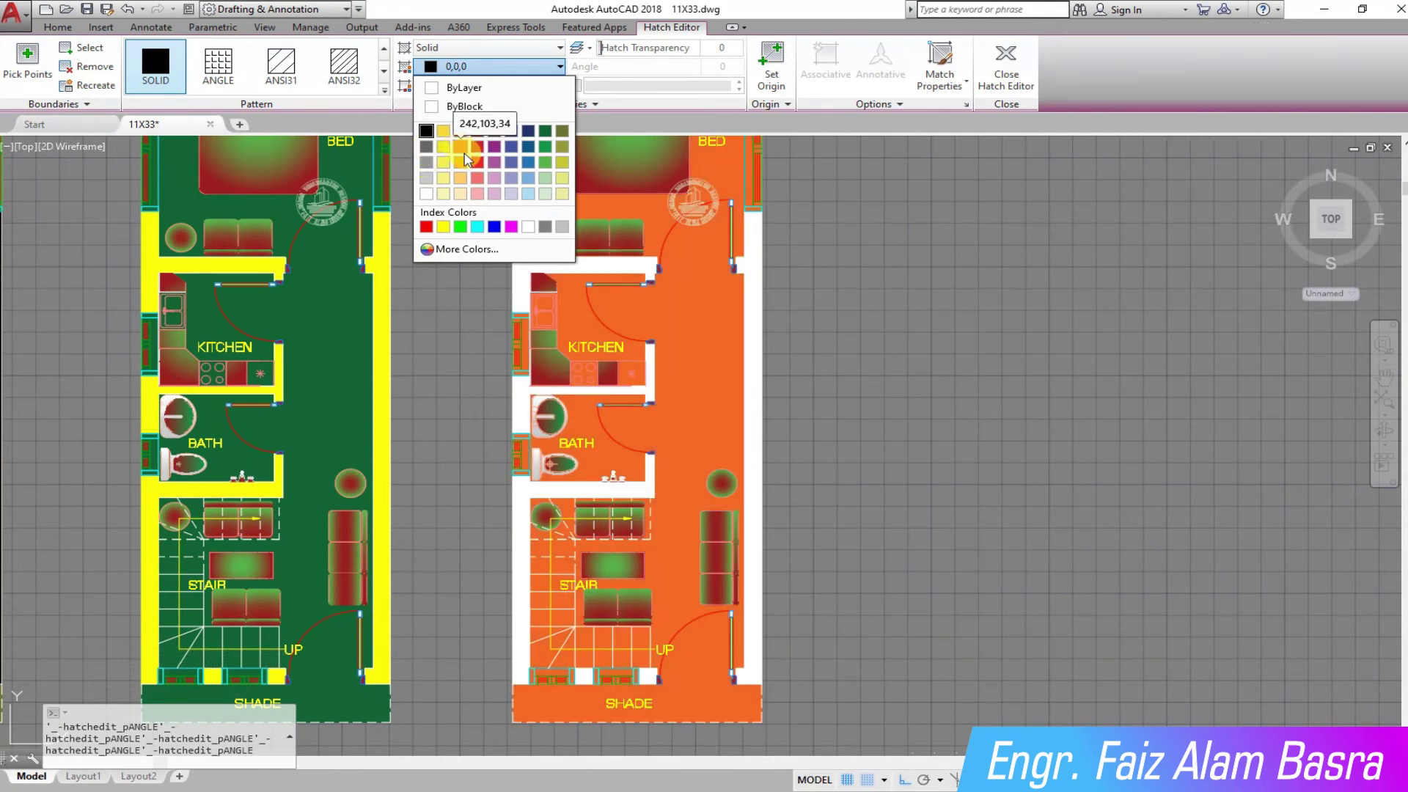
{"action": "left_click", "coordinate": [493, 171]}
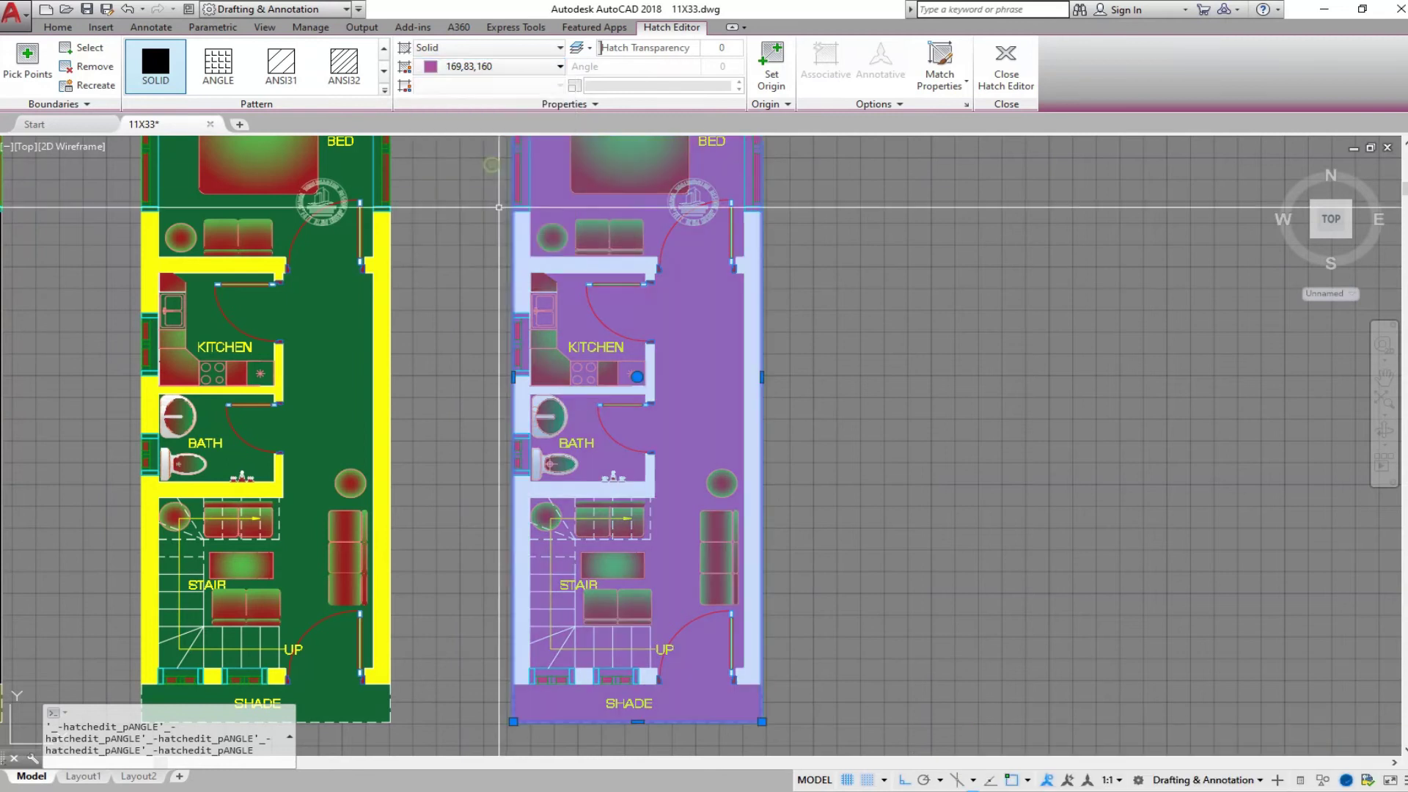
{"action": "key", "text": "Escape"}
Make the middle plan's floor hatch blue 39,118,187.
{"action": "middle_click_drag", "start_coordinate": [449, 139], "coordinate": [473, 312]}
{"action": "scroll", "coordinate": [587, 257], "scroll_direction": "down", "scroll_amount": 2}
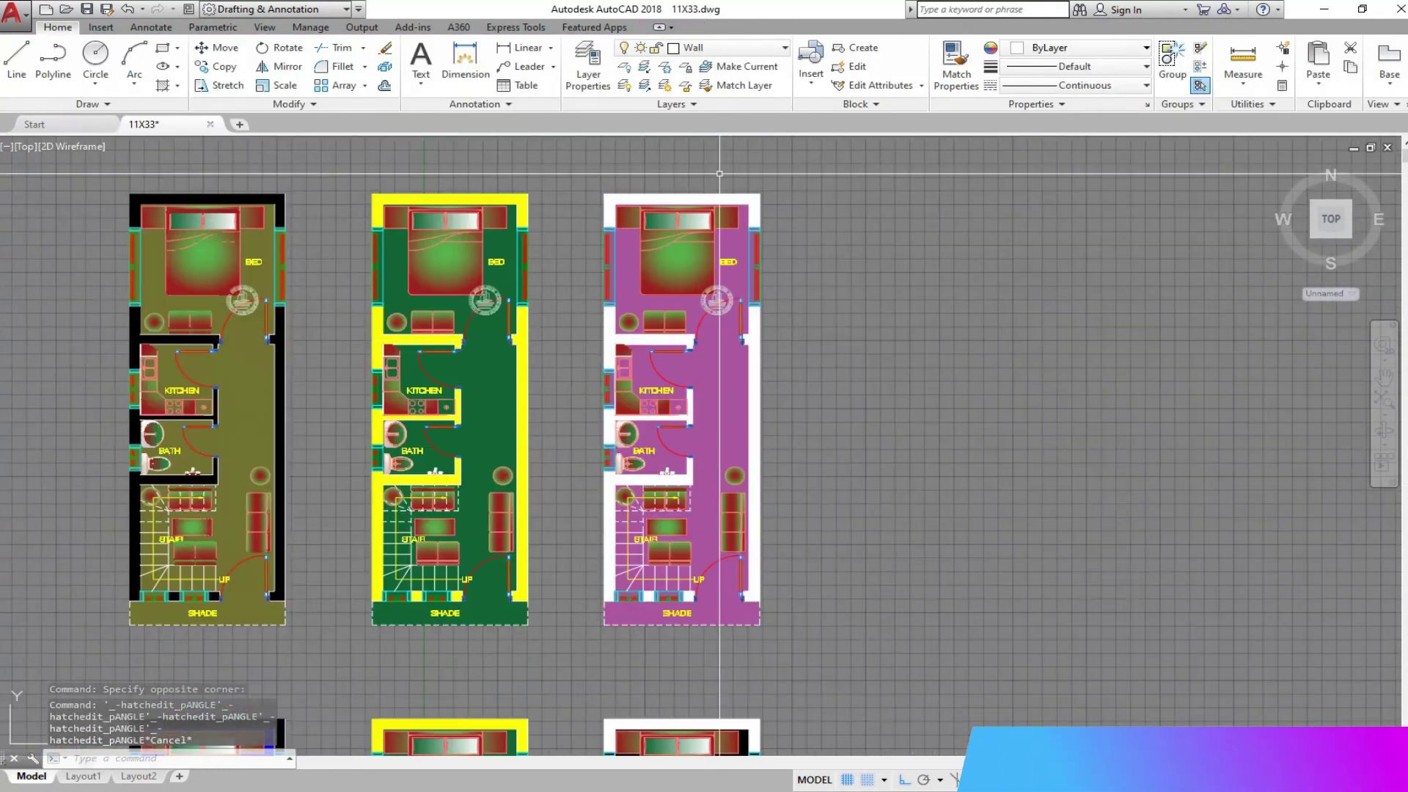
{"action": "scroll", "coordinate": [621, 384], "scroll_direction": "up", "scroll_amount": 4}
{"action": "scroll", "coordinate": [620, 384], "scroll_direction": "down", "scroll_amount": 2}
{"action": "left_click_drag", "start_coordinate": [582, 373], "coordinate": [523, 352]}
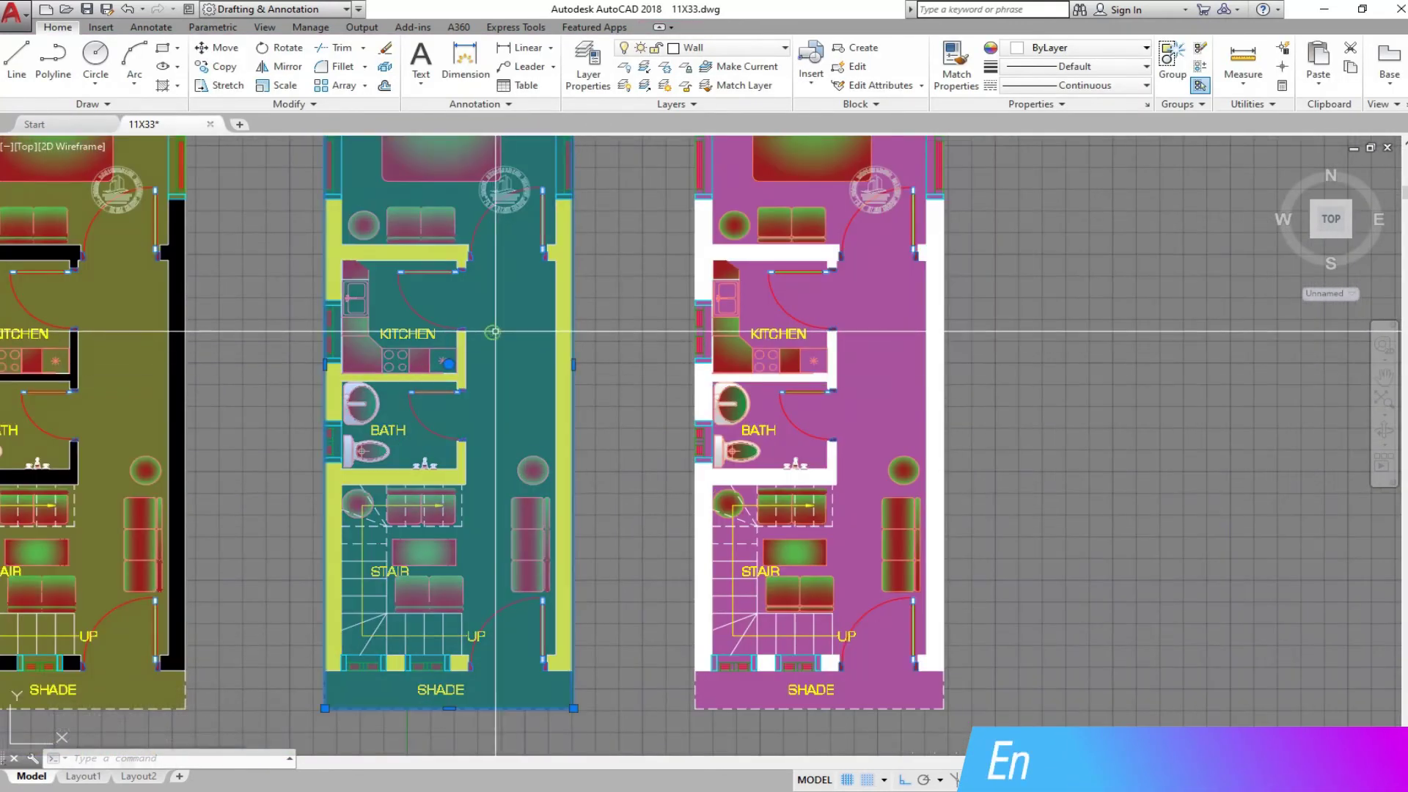
{"action": "left_click", "coordinate": [561, 66]}
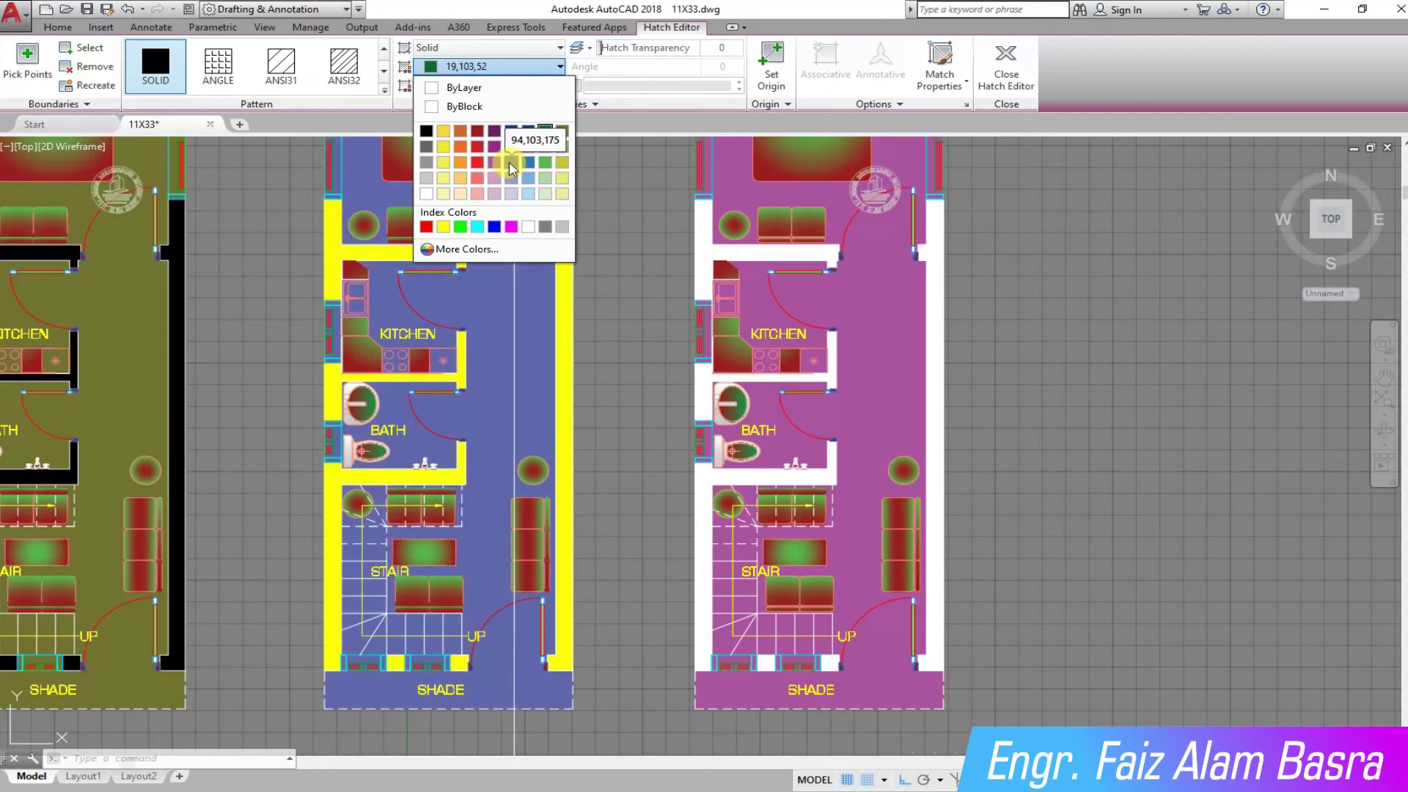
{"action": "left_click", "coordinate": [528, 165]}
{"action": "scroll", "coordinate": [331, 221], "scroll_direction": "up", "scroll_amount": 2}
{"action": "scroll", "coordinate": [331, 221], "scroll_direction": "down", "scroll_amount": 3}
{"action": "scroll", "coordinate": [331, 220], "scroll_direction": "down", "scroll_amount": 3}
{"action": "scroll", "coordinate": [331, 221], "scroll_direction": "up", "scroll_amount": 2}
{"action": "scroll", "coordinate": [393, 355], "scroll_direction": "down", "scroll_amount": 4}
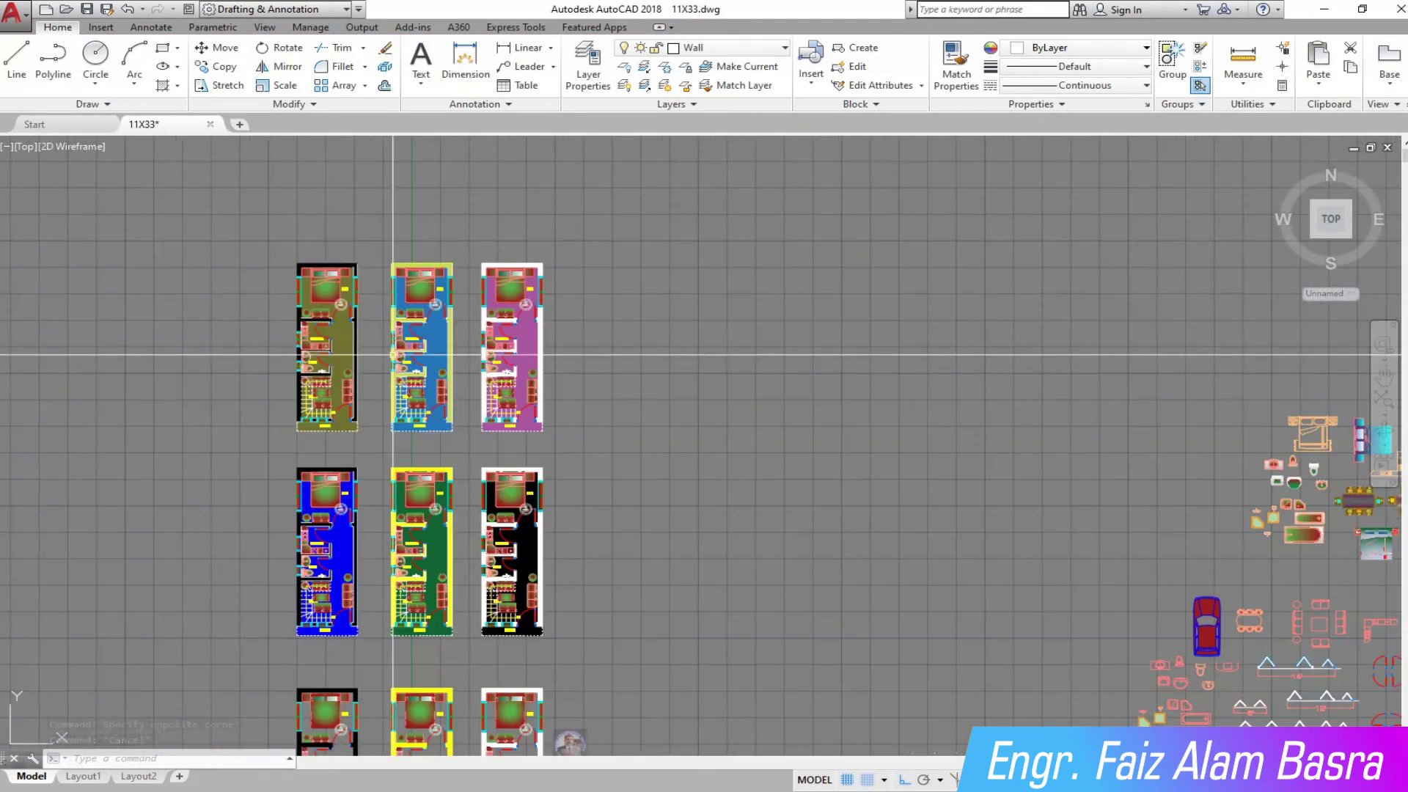
Place copies of the three top-row plans to the right.
{"action": "left_click", "coordinate": [247, 262]}
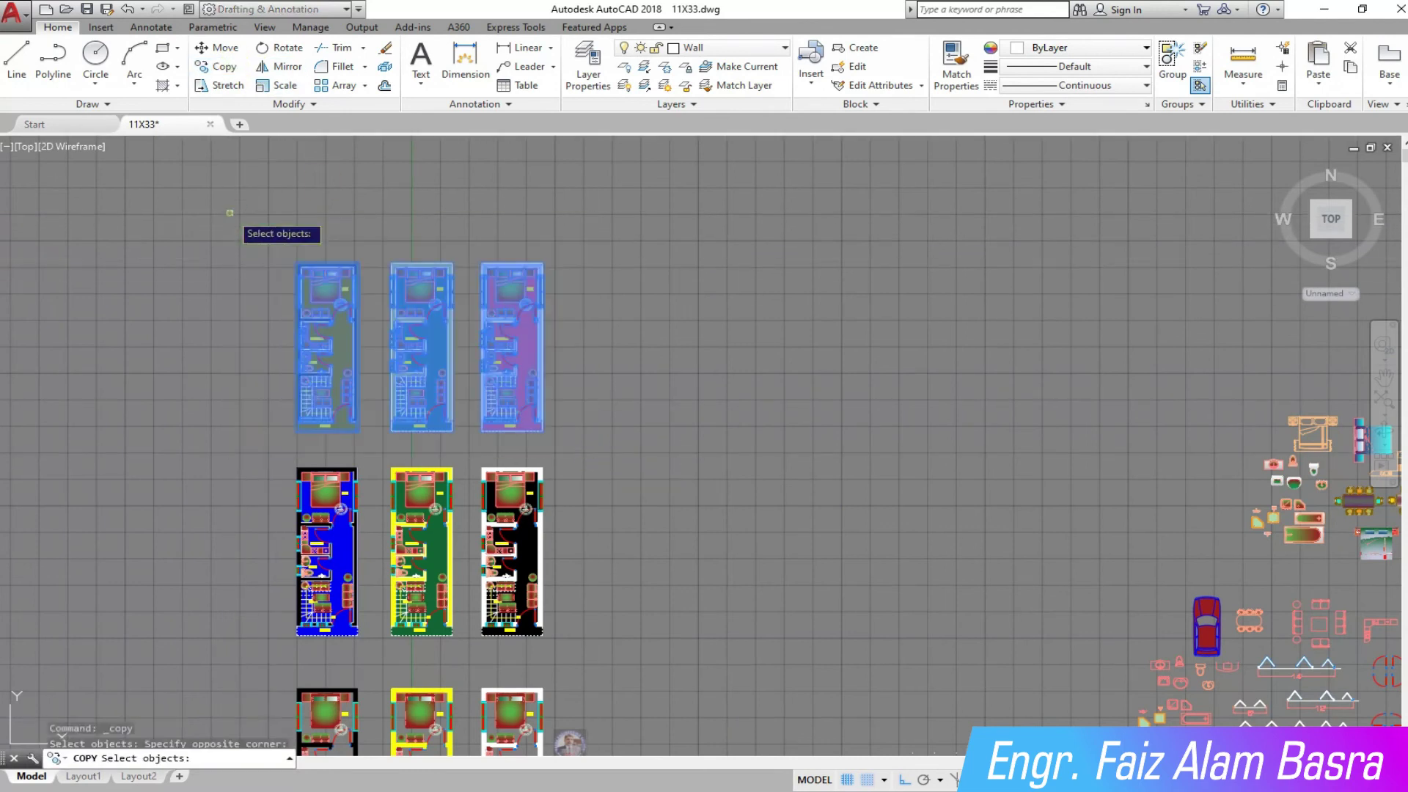
{"action": "left_click", "coordinate": [518, 189]}
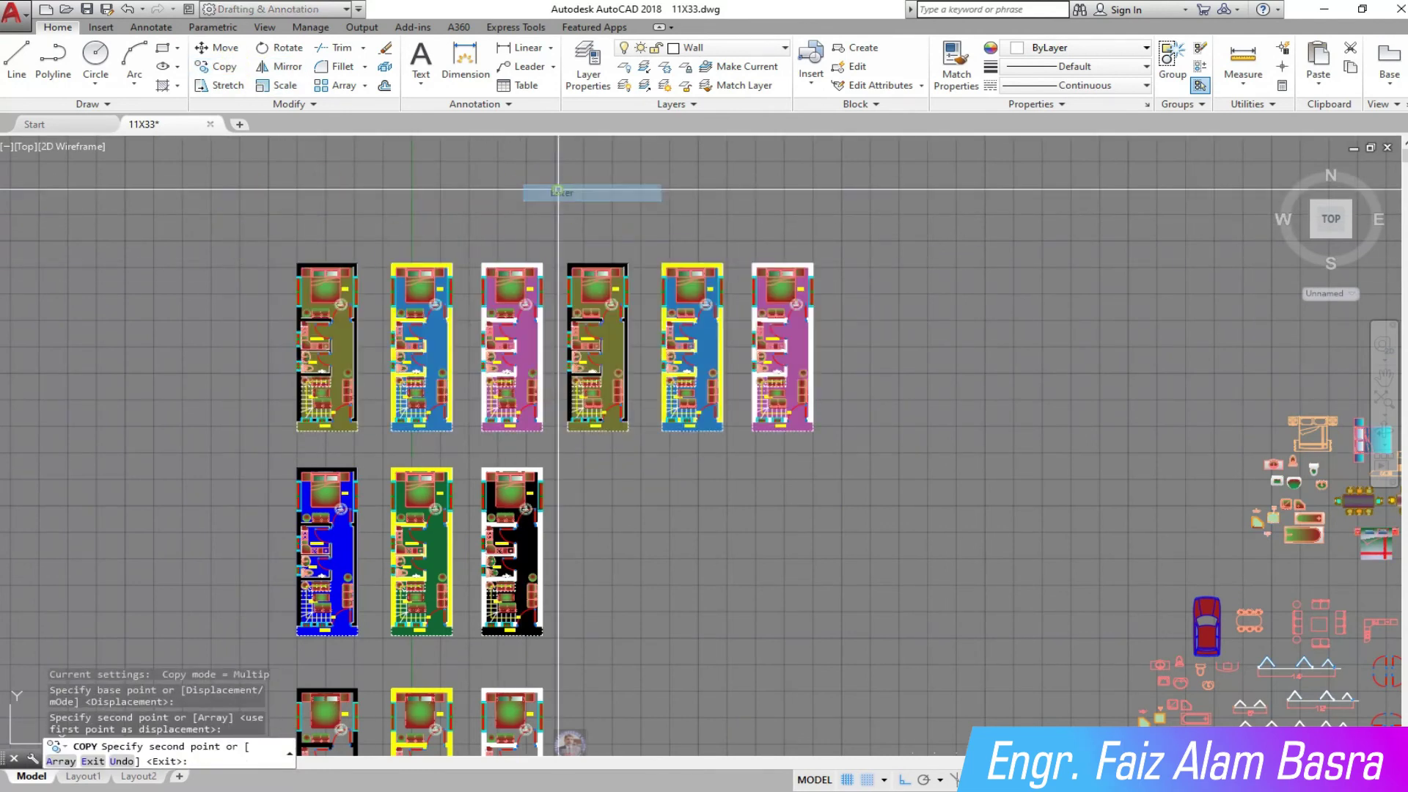
{"action": "scroll", "coordinate": [613, 325], "scroll_direction": "up", "scroll_amount": 5}
{"action": "scroll", "coordinate": [588, 435], "scroll_direction": "up", "scroll_amount": 2}
{"action": "key", "text": "Escape"}
Make the first copy's floor hatch purple 100,33,101 and send it to back.
{"action": "left_click", "coordinate": [440, 411]}
{"action": "left_click", "coordinate": [562, 66]}
{"action": "left_click", "coordinate": [504, 132]}
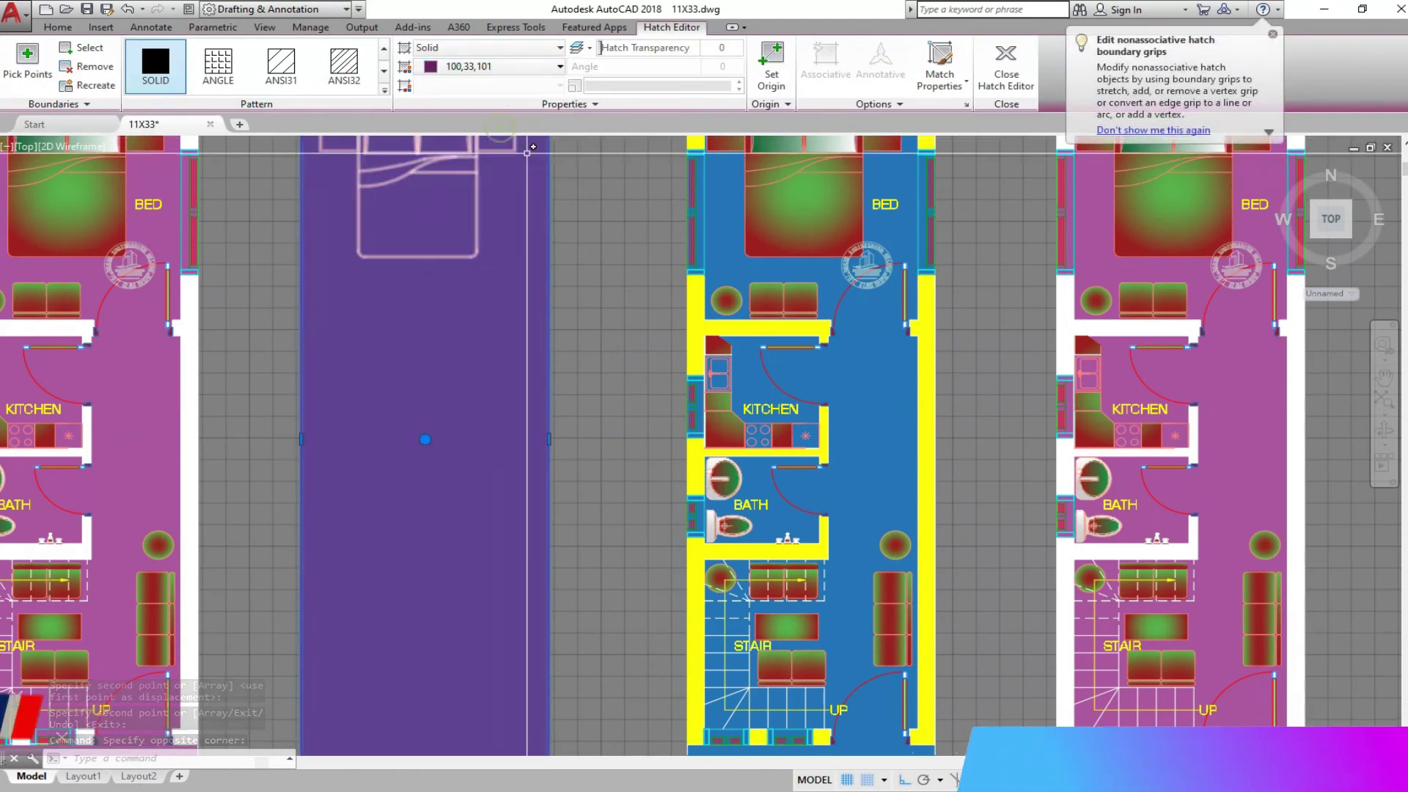
{"action": "left_click", "coordinate": [361, 142]}
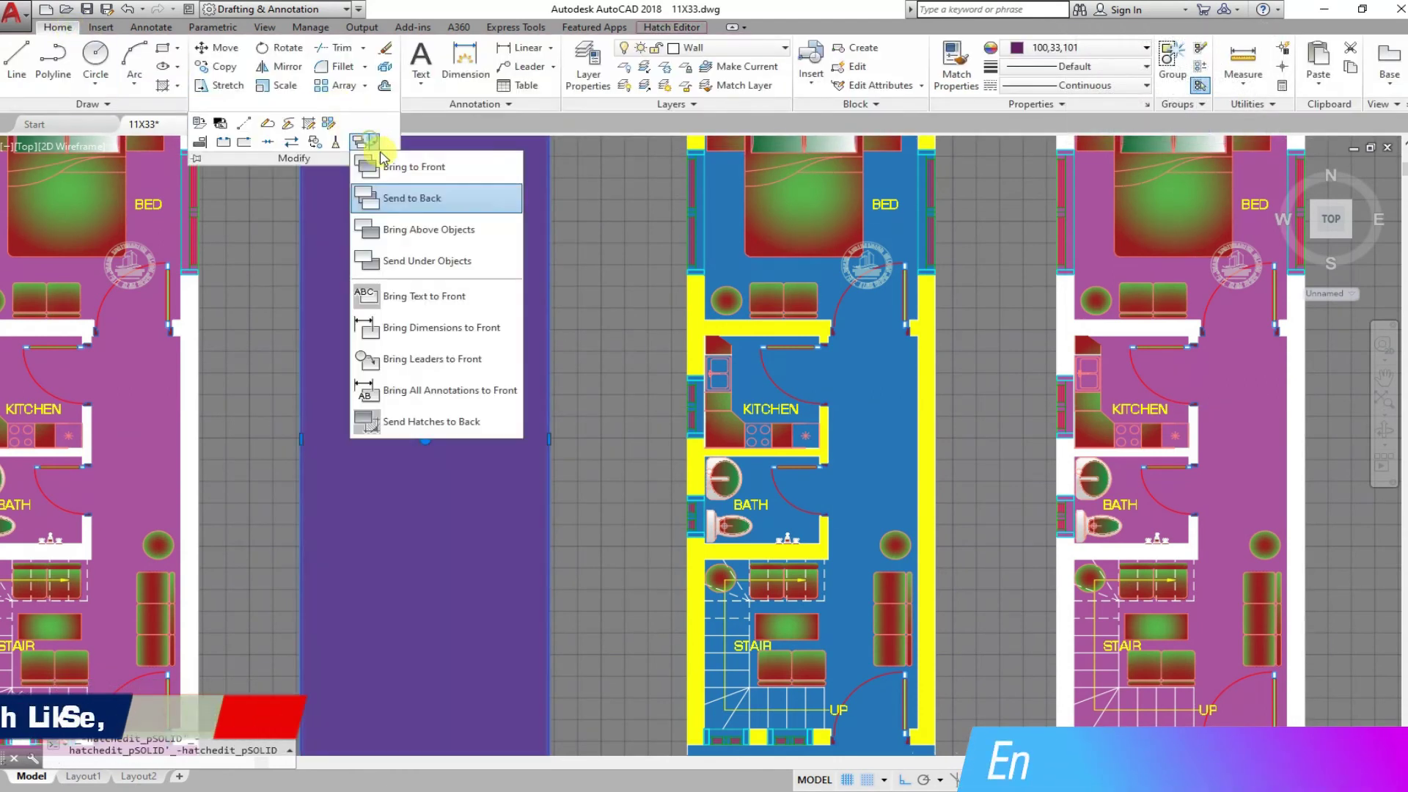
{"action": "left_click", "coordinate": [411, 200]}
{"action": "scroll", "coordinate": [521, 235], "scroll_direction": "down", "scroll_amount": 3}
{"action": "scroll", "coordinate": [374, 154], "scroll_direction": "up", "scroll_amount": 3}
{"action": "scroll", "coordinate": [372, 150], "scroll_direction": "up", "scroll_amount": 2}
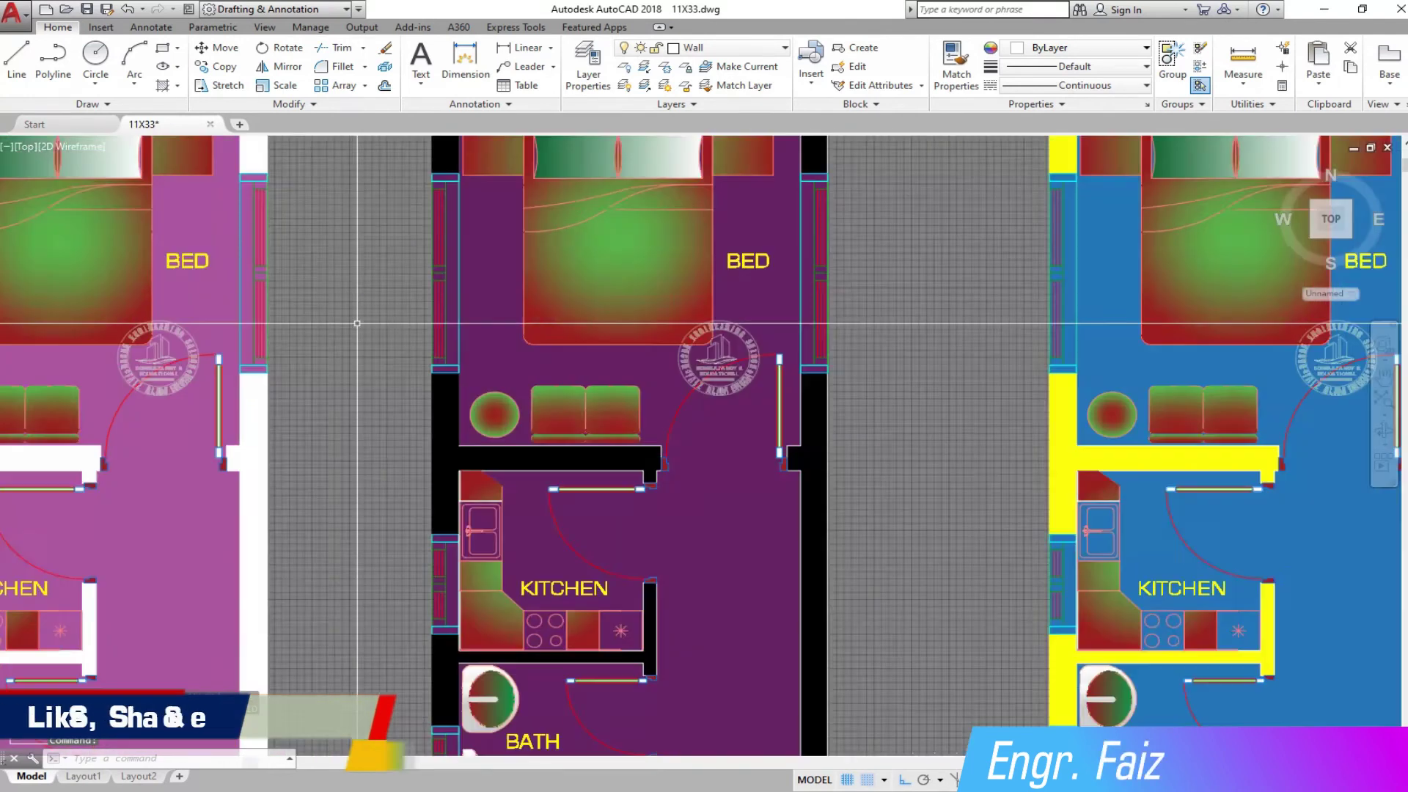
{"action": "scroll", "coordinate": [348, 615], "scroll_direction": "down", "scroll_amount": 2}
{"action": "scroll", "coordinate": [348, 615], "scroll_direction": "up", "scroll_amount": 2}
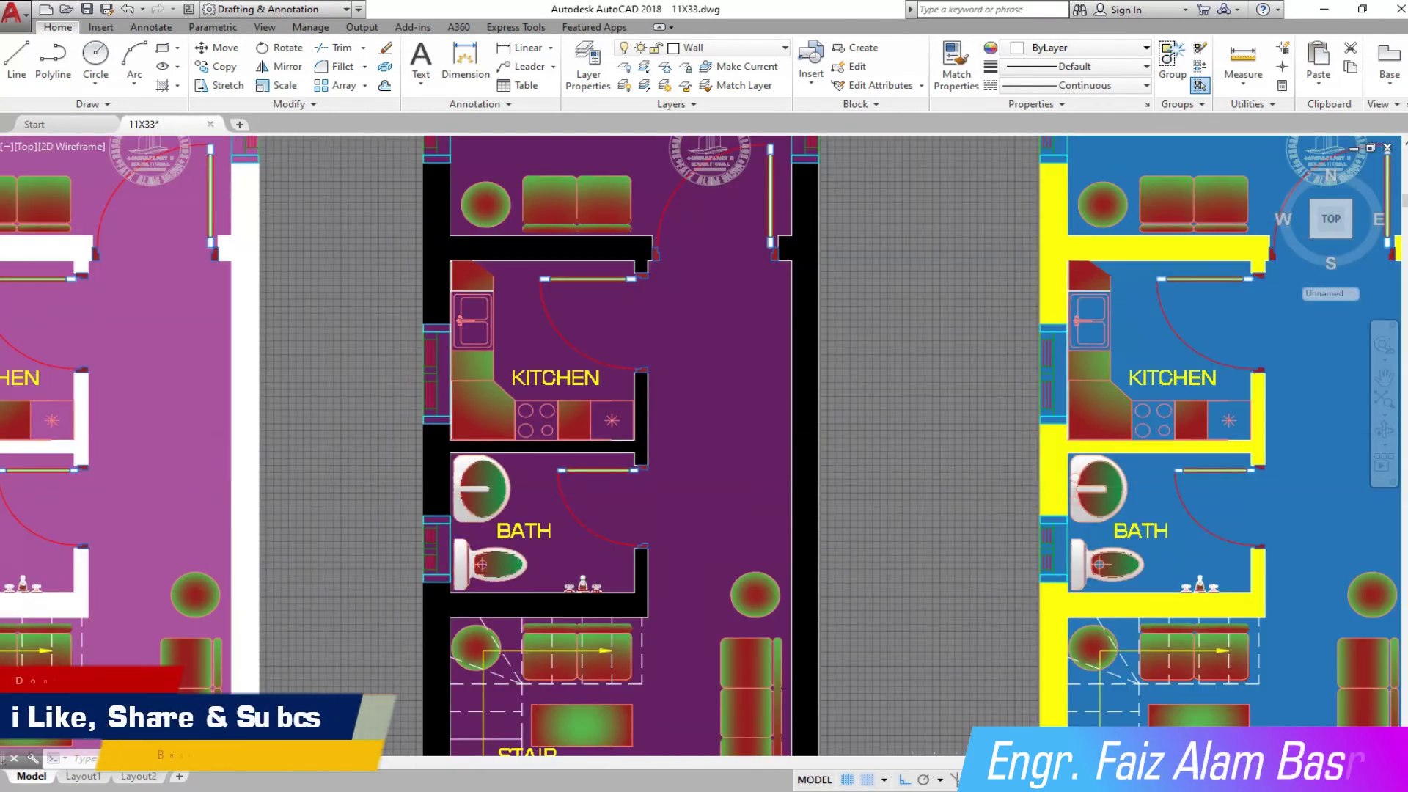
{"action": "scroll", "coordinate": [347, 615], "scroll_direction": "down", "scroll_amount": 2}
{"action": "scroll", "coordinate": [347, 615], "scroll_direction": "up", "scroll_amount": 2}
{"action": "scroll", "coordinate": [314, 377], "scroll_direction": "down", "scroll_amount": 4}
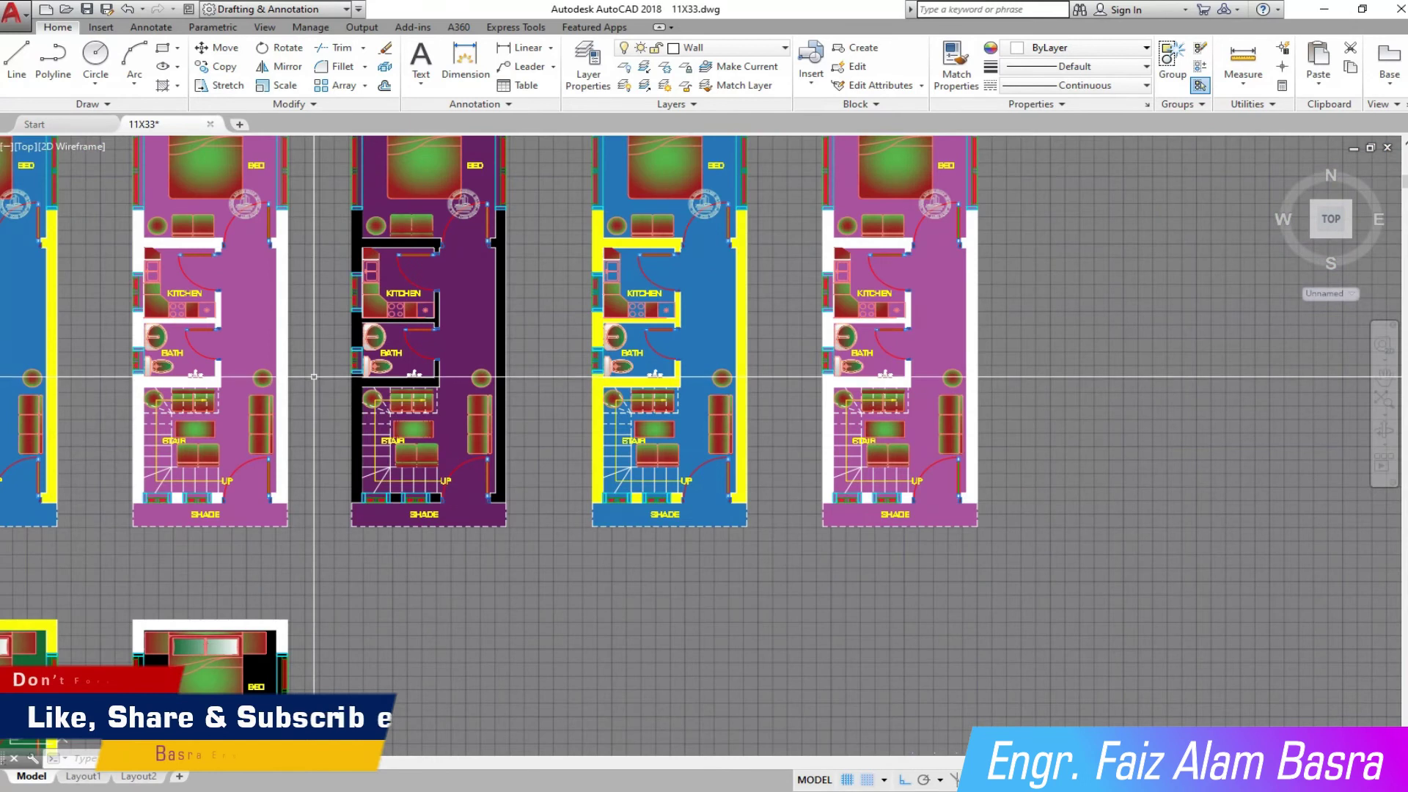
{"action": "scroll", "coordinate": [404, 294], "scroll_direction": "up", "scroll_amount": 2}
Make the second copy's floor hatch dark blue 34,52,110.
{"action": "left_click", "coordinate": [895, 410]}
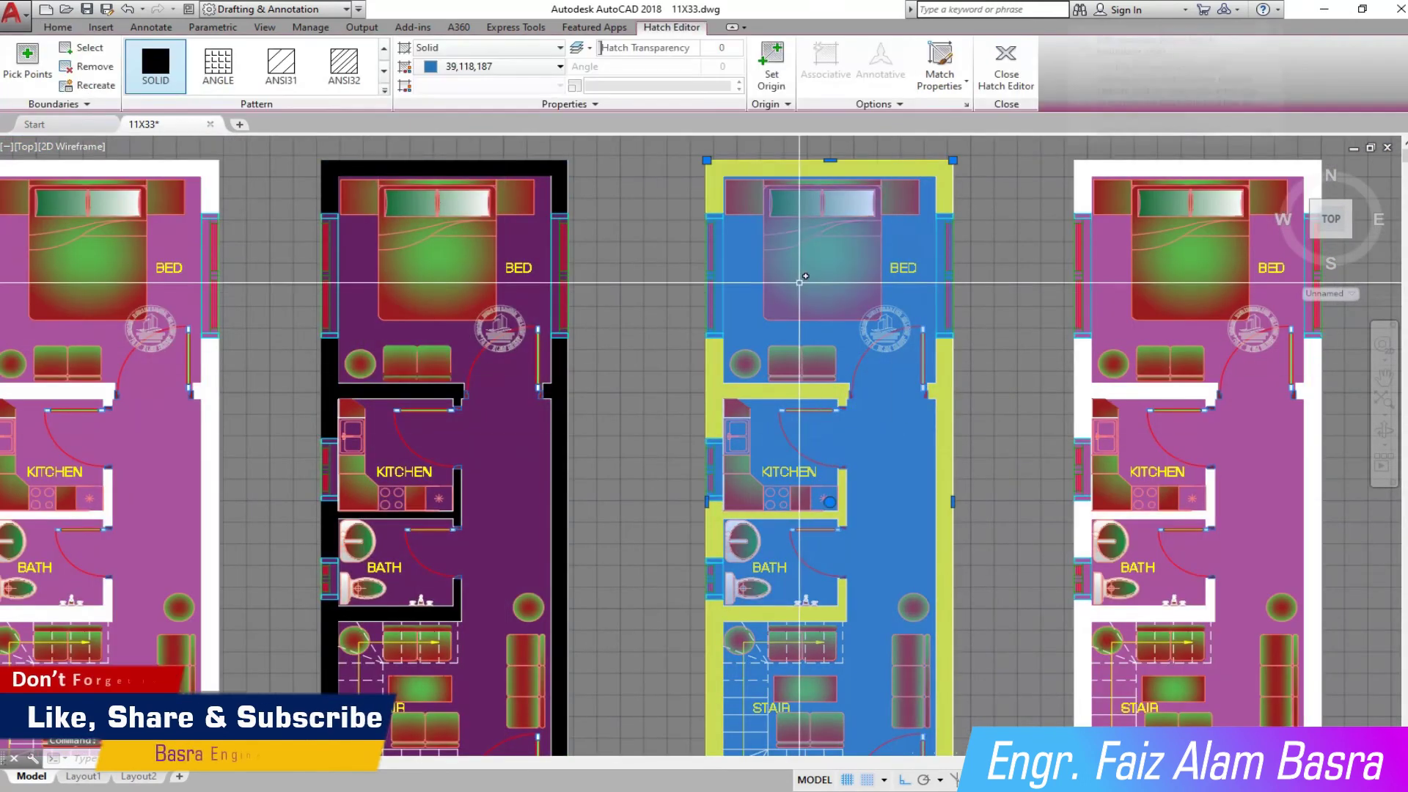
{"action": "left_click", "coordinate": [561, 66]}
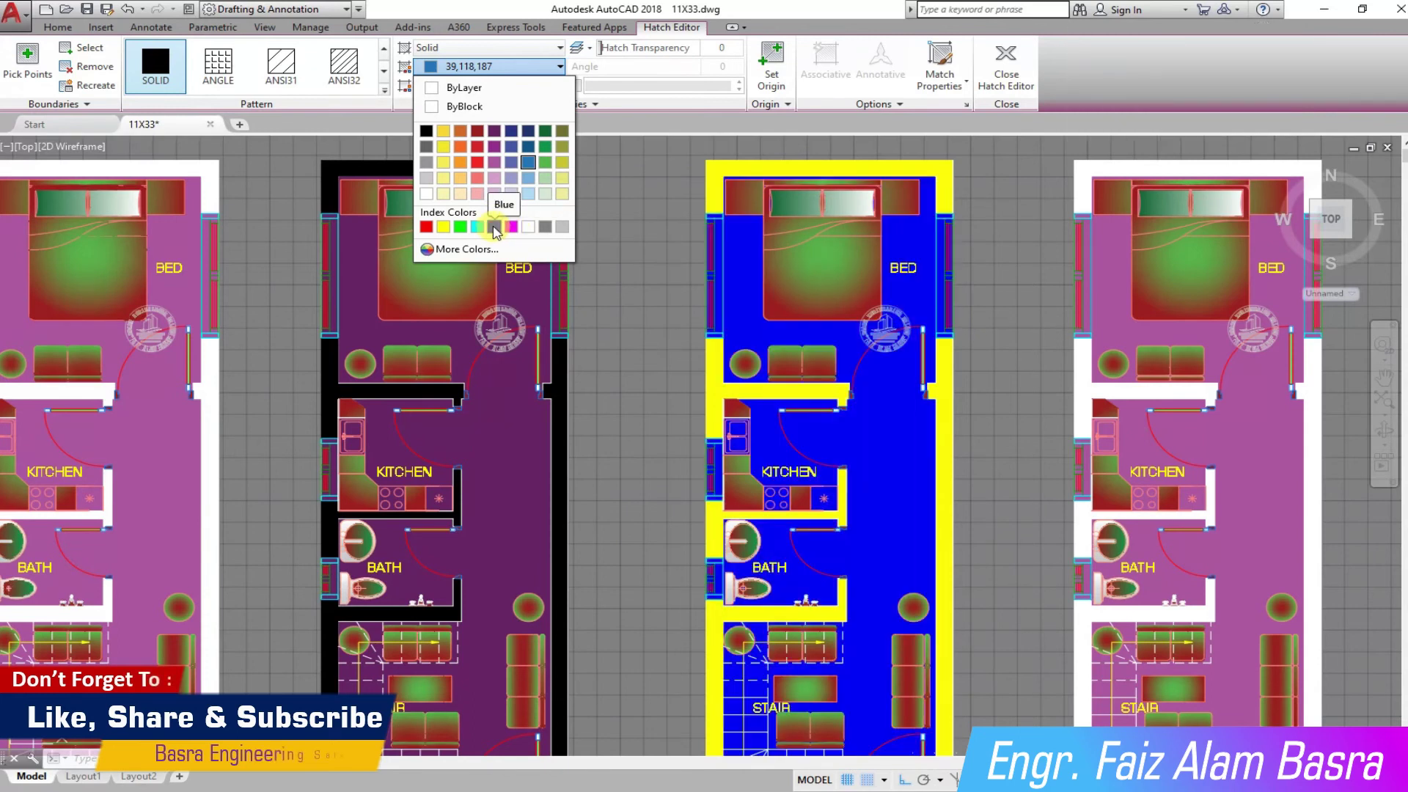
{"action": "left_click", "coordinate": [533, 137]}
{"action": "scroll", "coordinate": [518, 147], "scroll_direction": "down", "scroll_amount": 5}
{"action": "key", "text": "Return"}
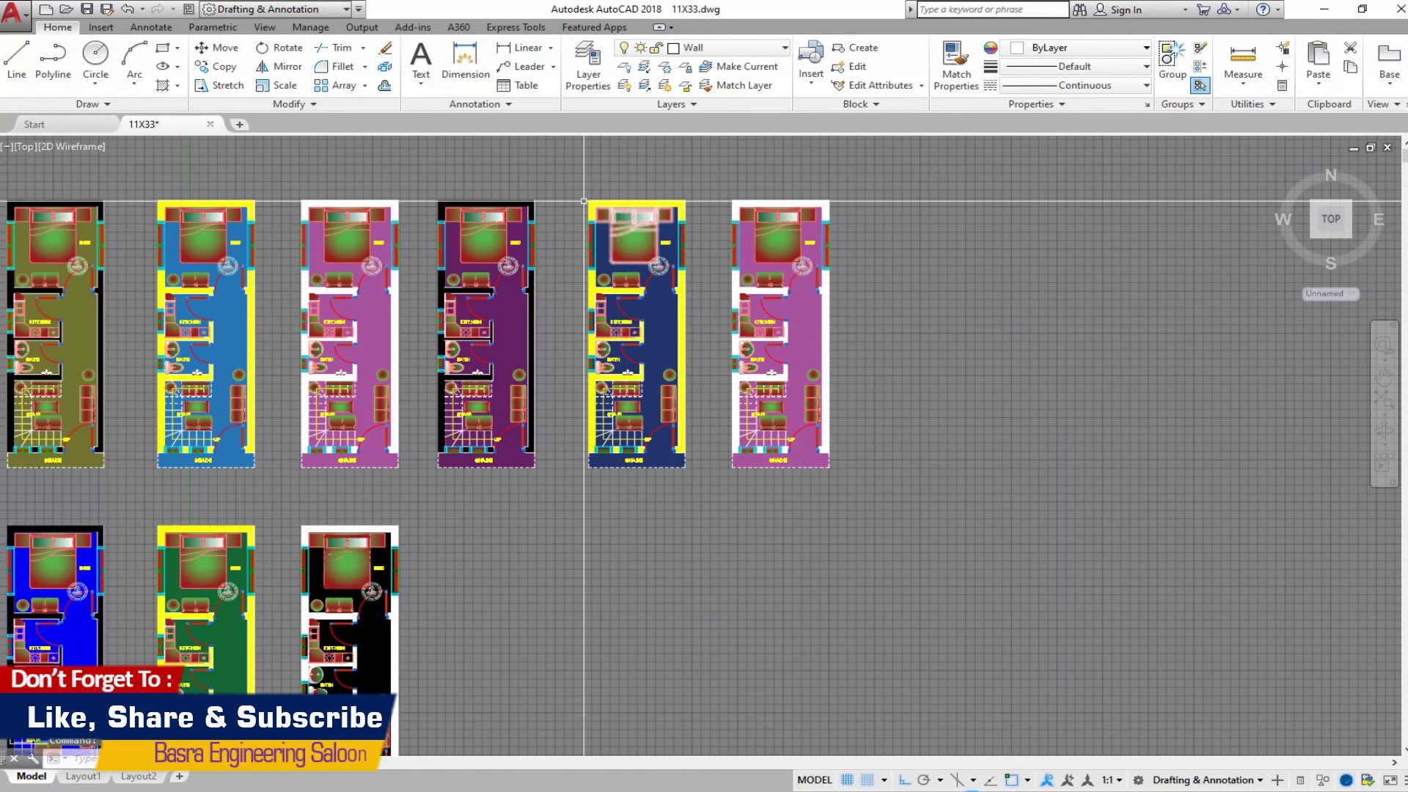
{"action": "scroll", "coordinate": [546, 184], "scroll_direction": "up", "scroll_amount": 5}
{"action": "scroll", "coordinate": [616, 359], "scroll_direction": "up", "scroll_amount": 2}
{"action": "scroll", "coordinate": [617, 359], "scroll_direction": "down", "scroll_amount": 2}
{"action": "scroll", "coordinate": [910, 362], "scroll_direction": "up", "scroll_amount": 2}
{"action": "scroll", "coordinate": [909, 361], "scroll_direction": "up", "scroll_amount": 2}
Set the third copy's floor hatch to 100,33,101 and convert it to a gradient.
{"action": "left_click", "coordinate": [909, 361]}
{"action": "left_click", "coordinate": [559, 66]}
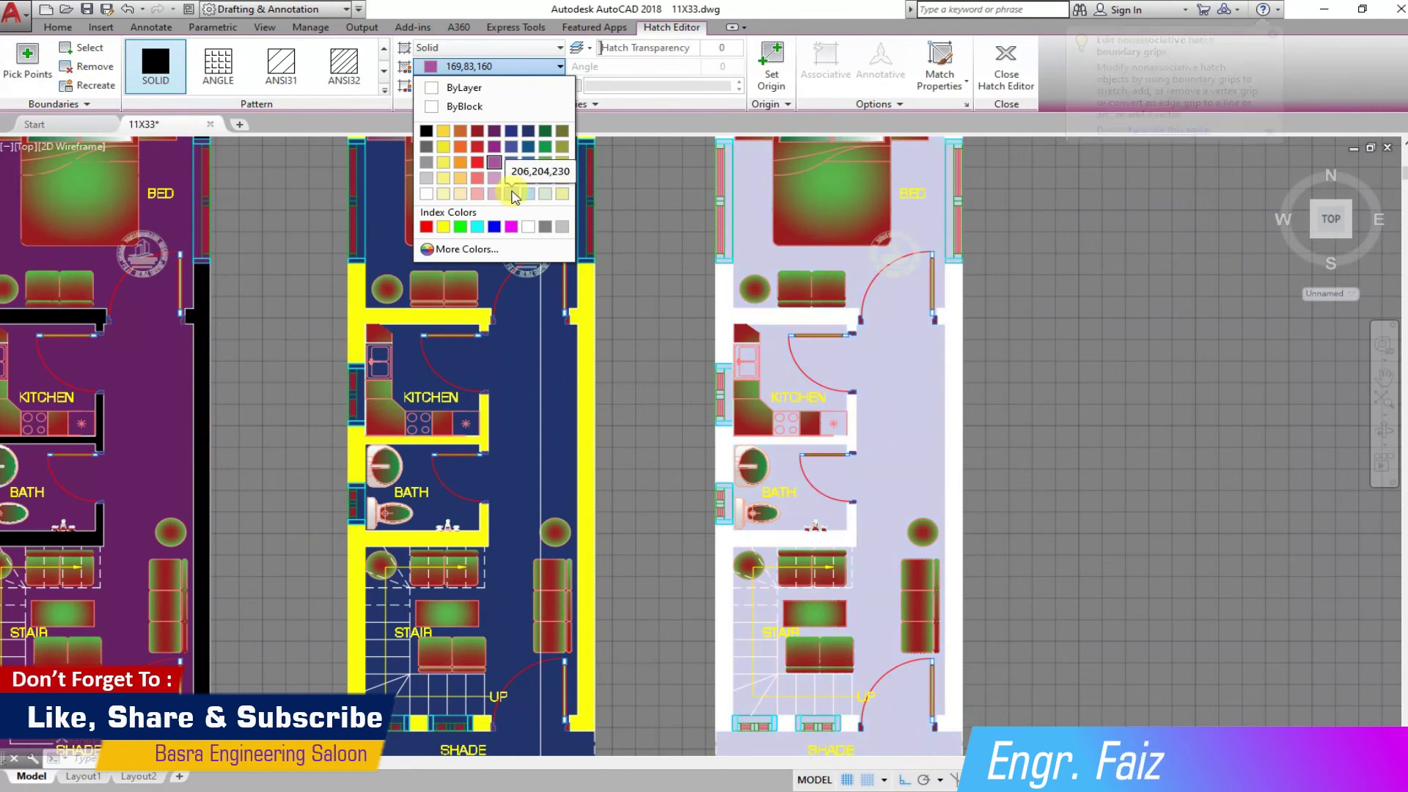
{"action": "left_click", "coordinate": [497, 132]}
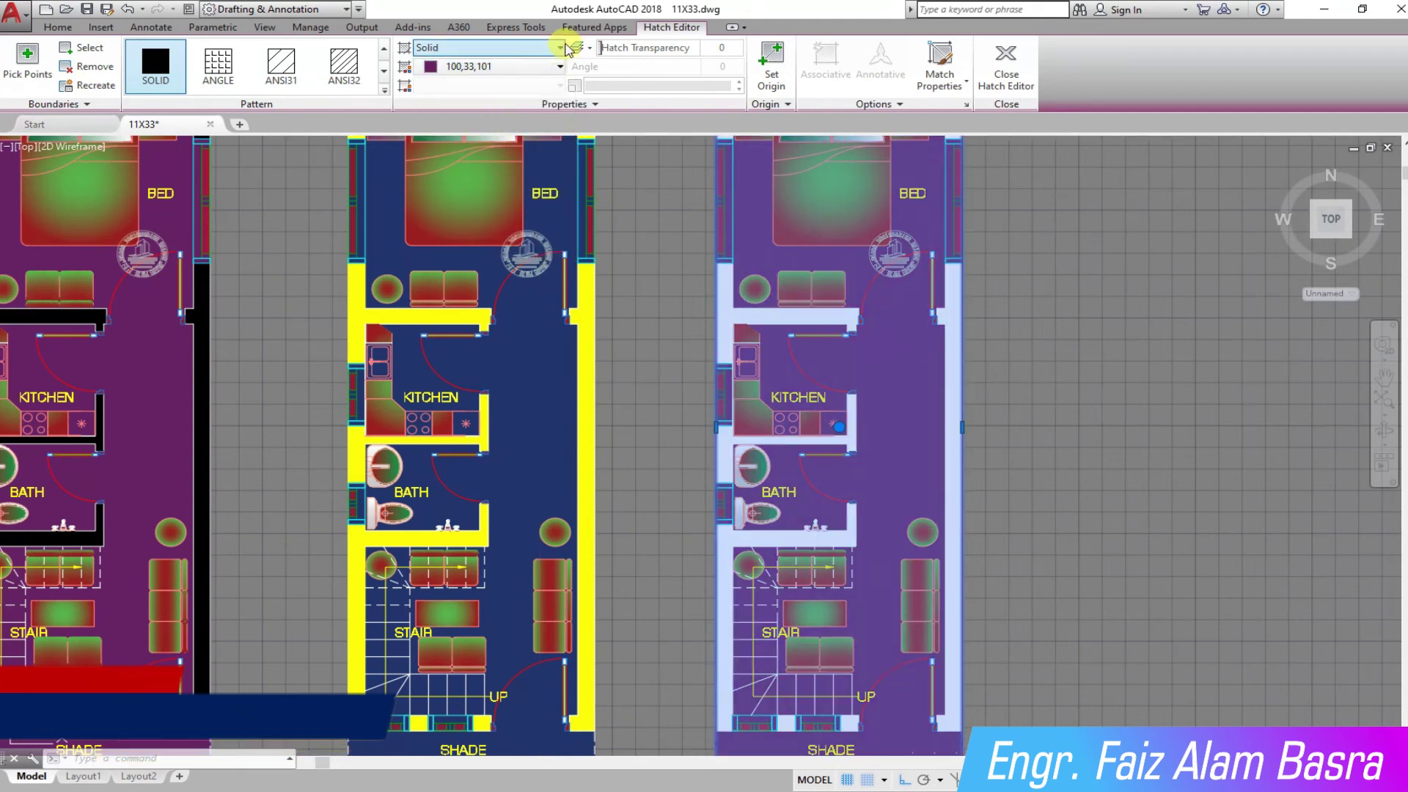
{"action": "left_click", "coordinate": [492, 86]}
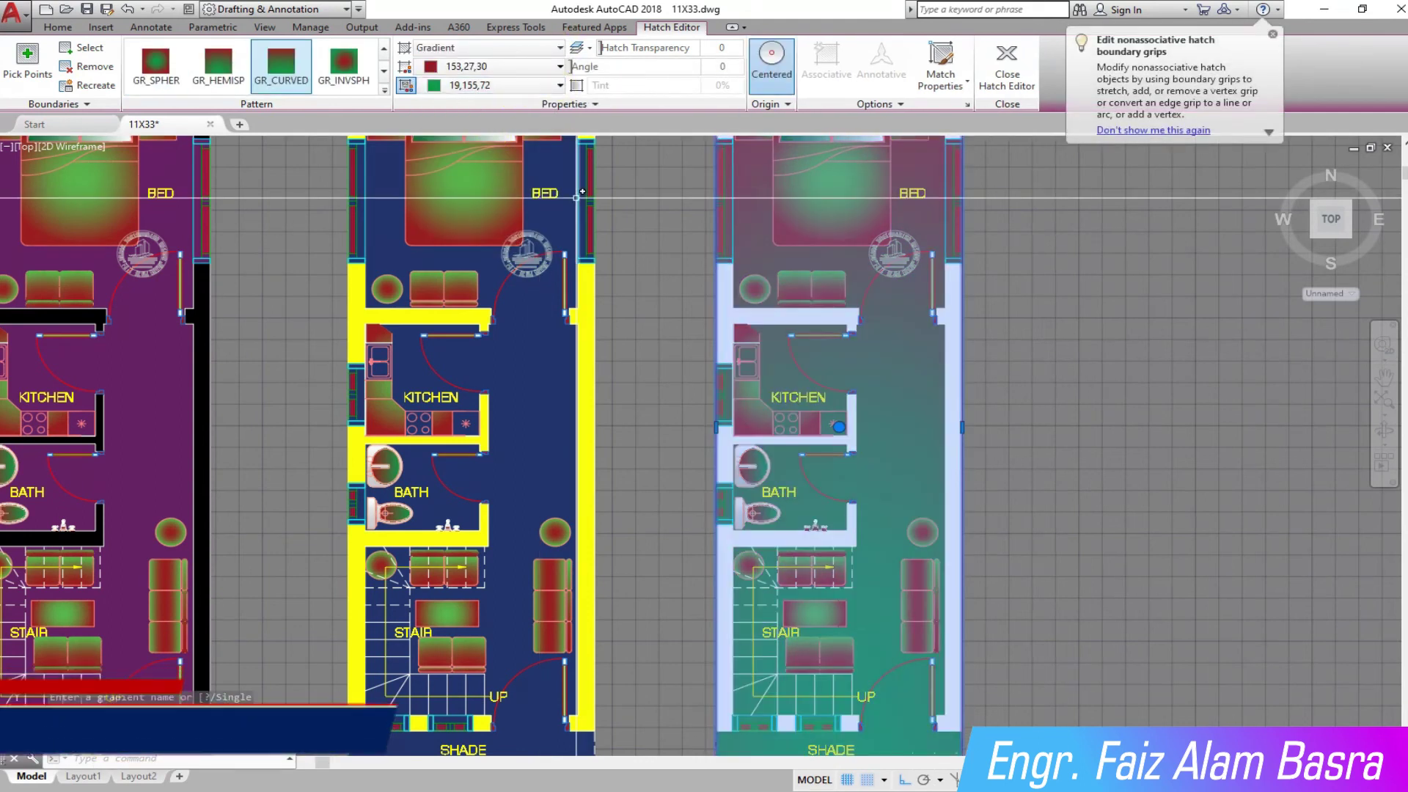
{"action": "key", "text": "Escape"}
{"action": "scroll", "coordinate": [182, 300], "scroll_direction": "down", "scroll_amount": 2}
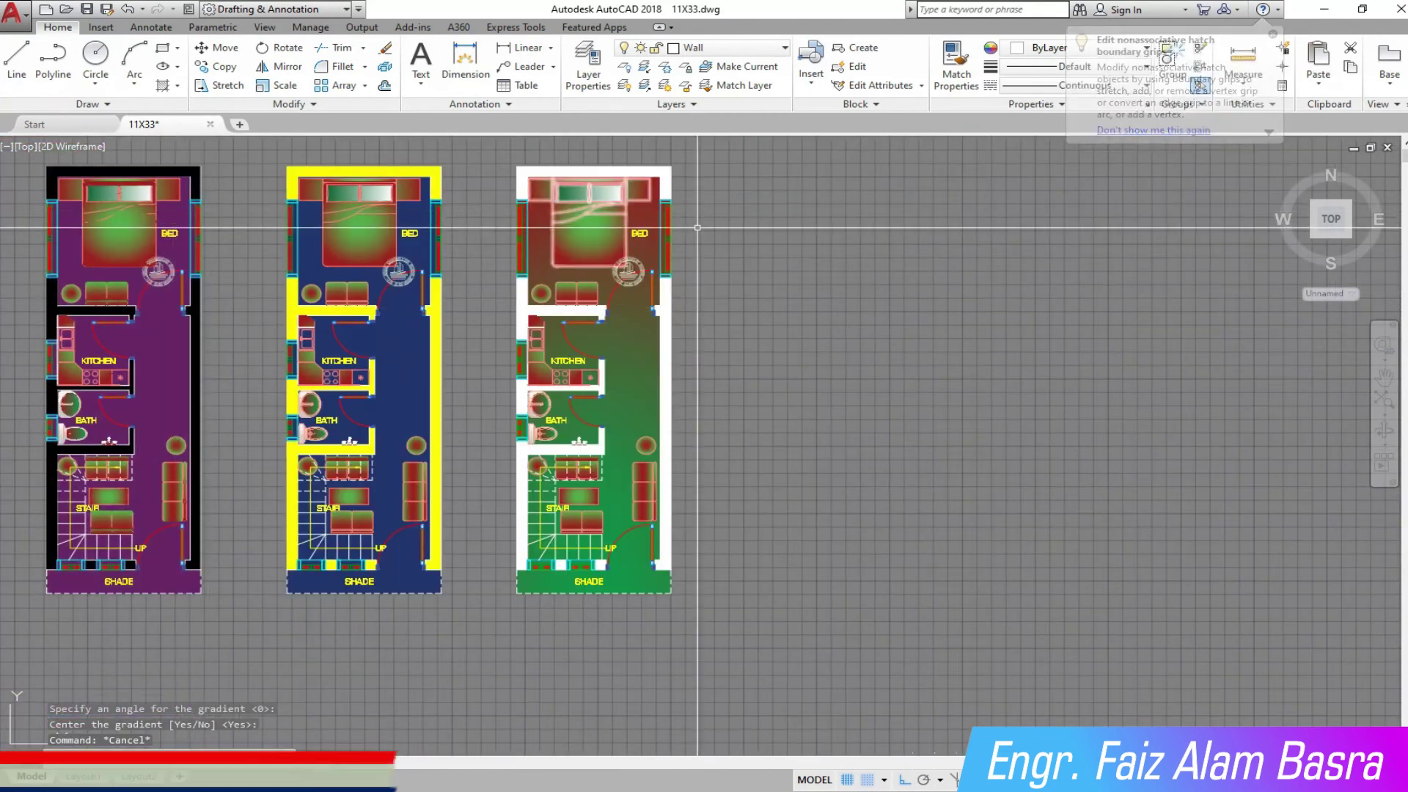
{"action": "scroll", "coordinate": [698, 228], "scroll_direction": "up", "scroll_amount": 2}
Use the GR_CYLIN gradient pattern with Blue and green colours.
{"action": "left_click", "coordinate": [514, 191]}
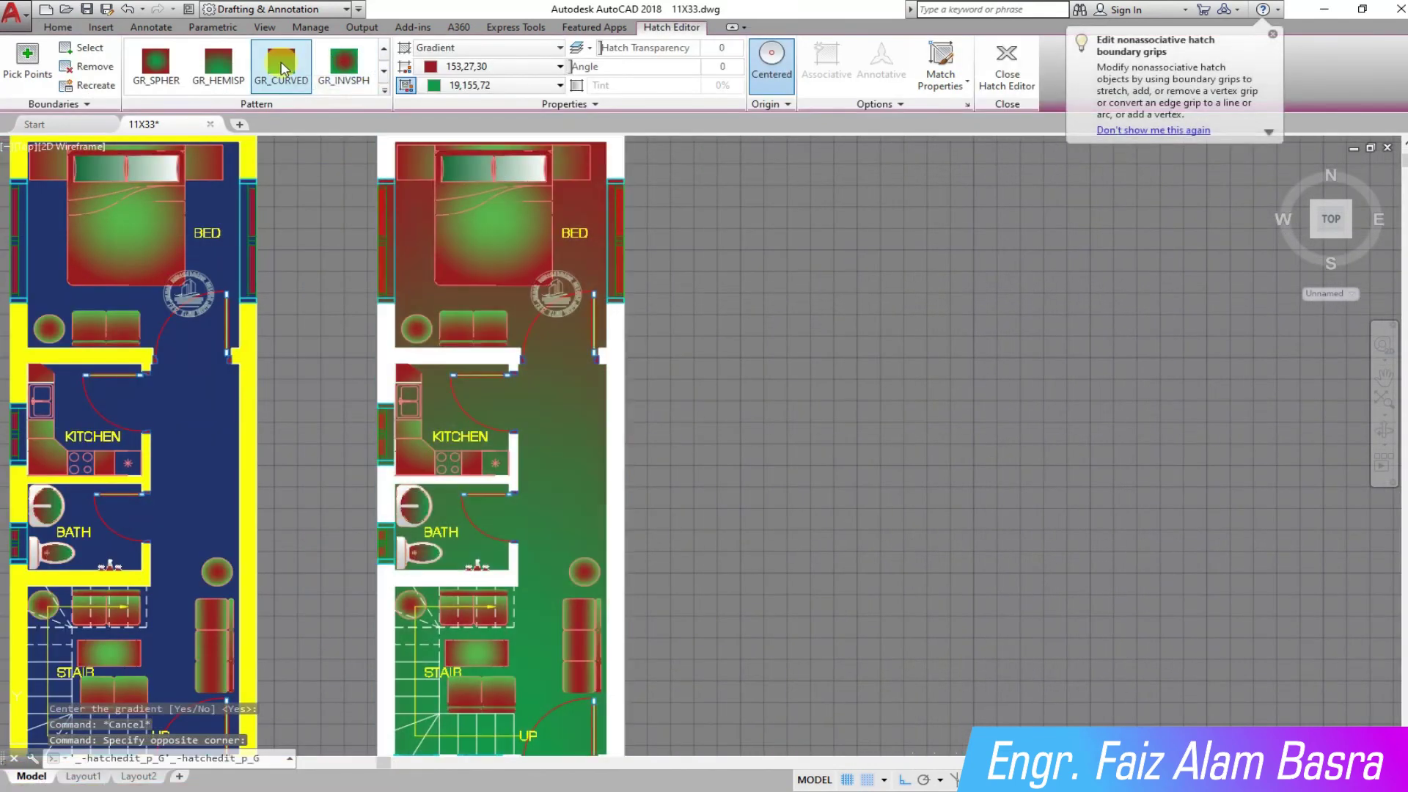
{"action": "left_click", "coordinate": [283, 67]}
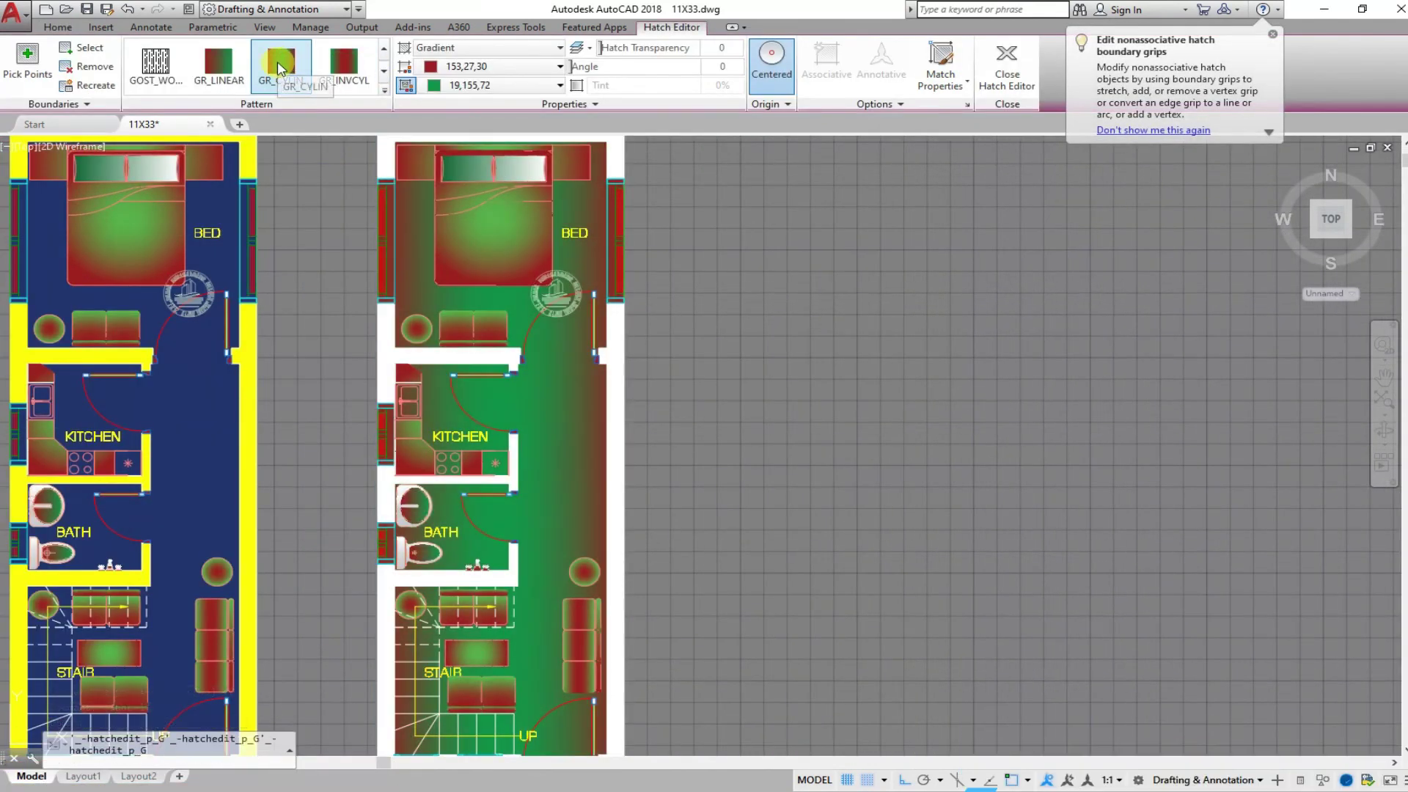
{"action": "left_click", "coordinate": [350, 66]}
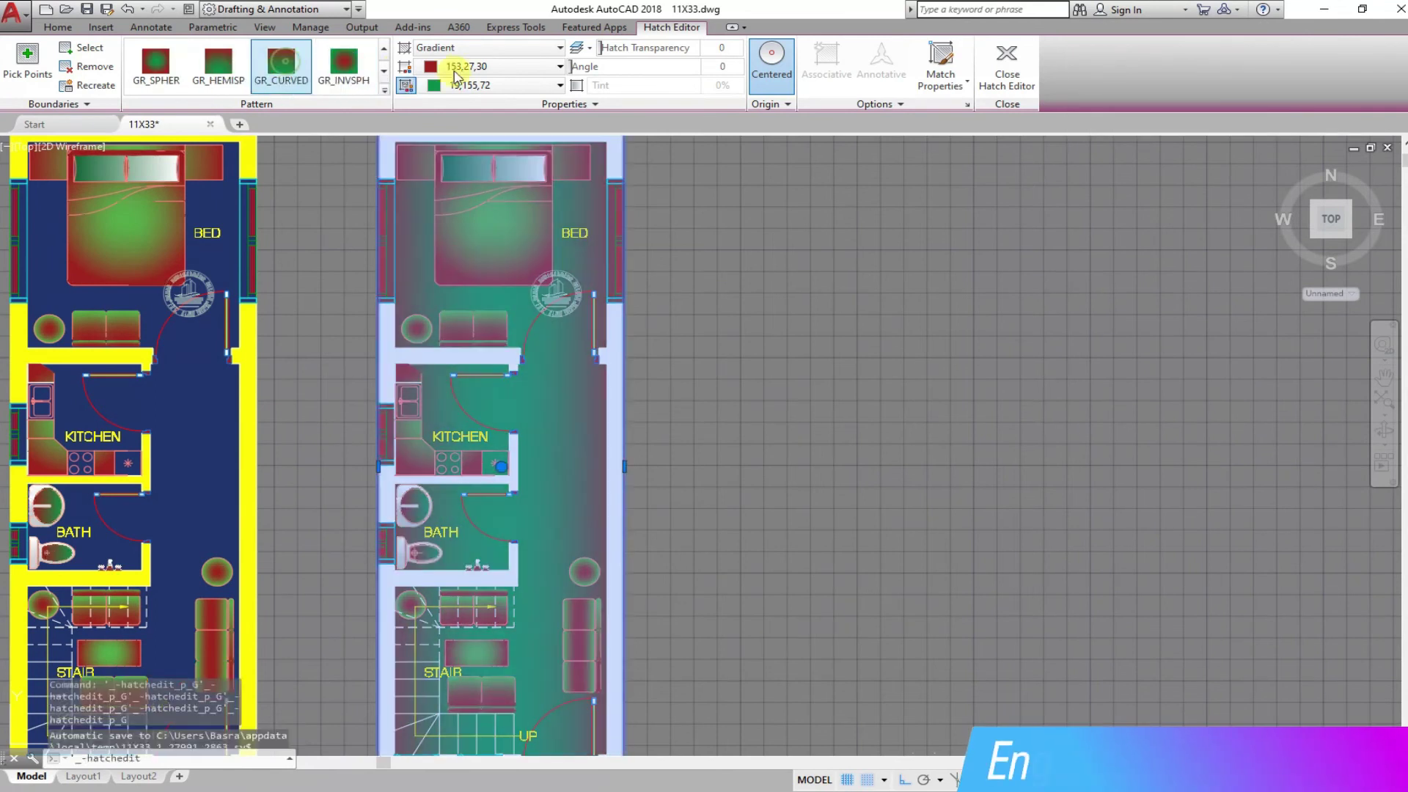
{"action": "left_click", "coordinate": [555, 86]}
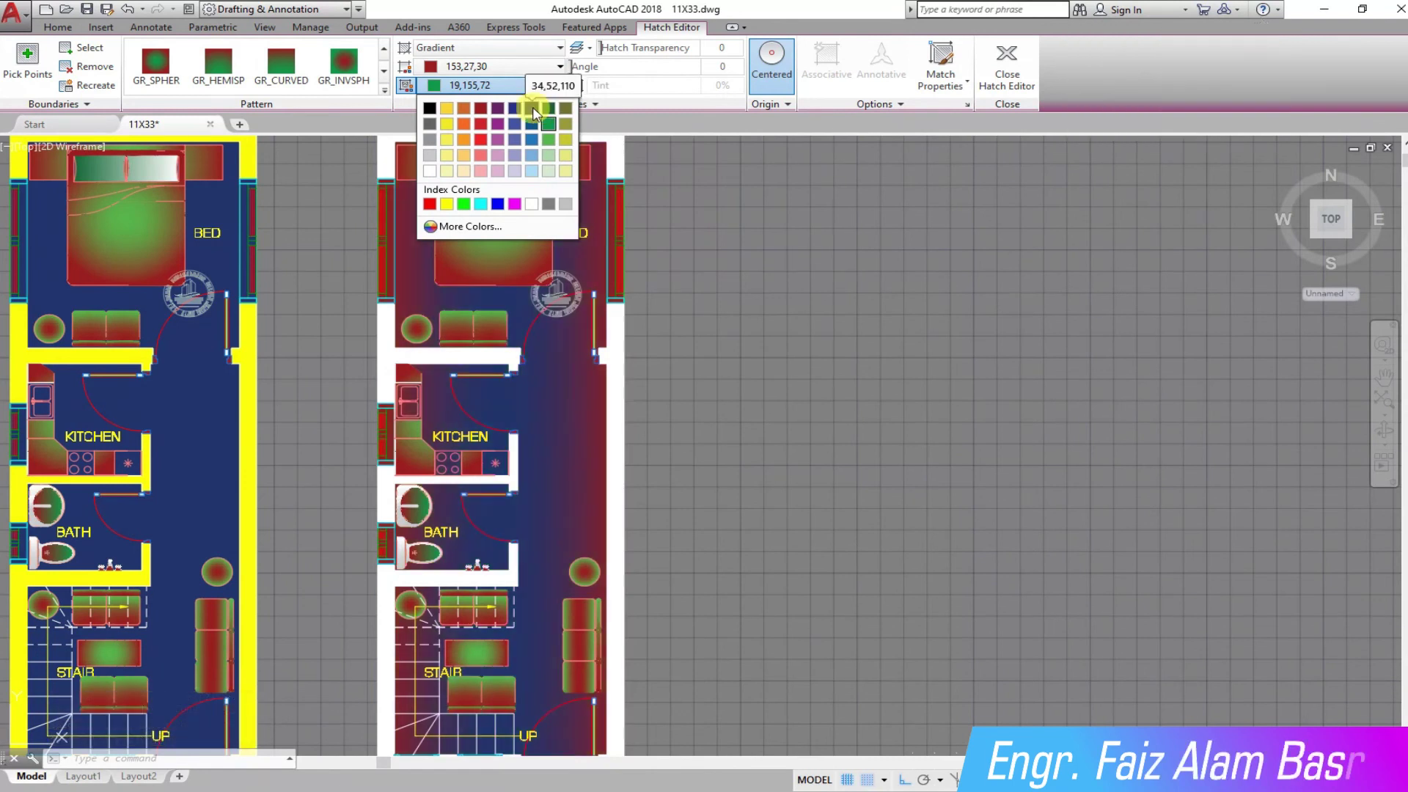
{"action": "left_click", "coordinate": [549, 109]}
{"action": "left_click", "coordinate": [531, 66]}
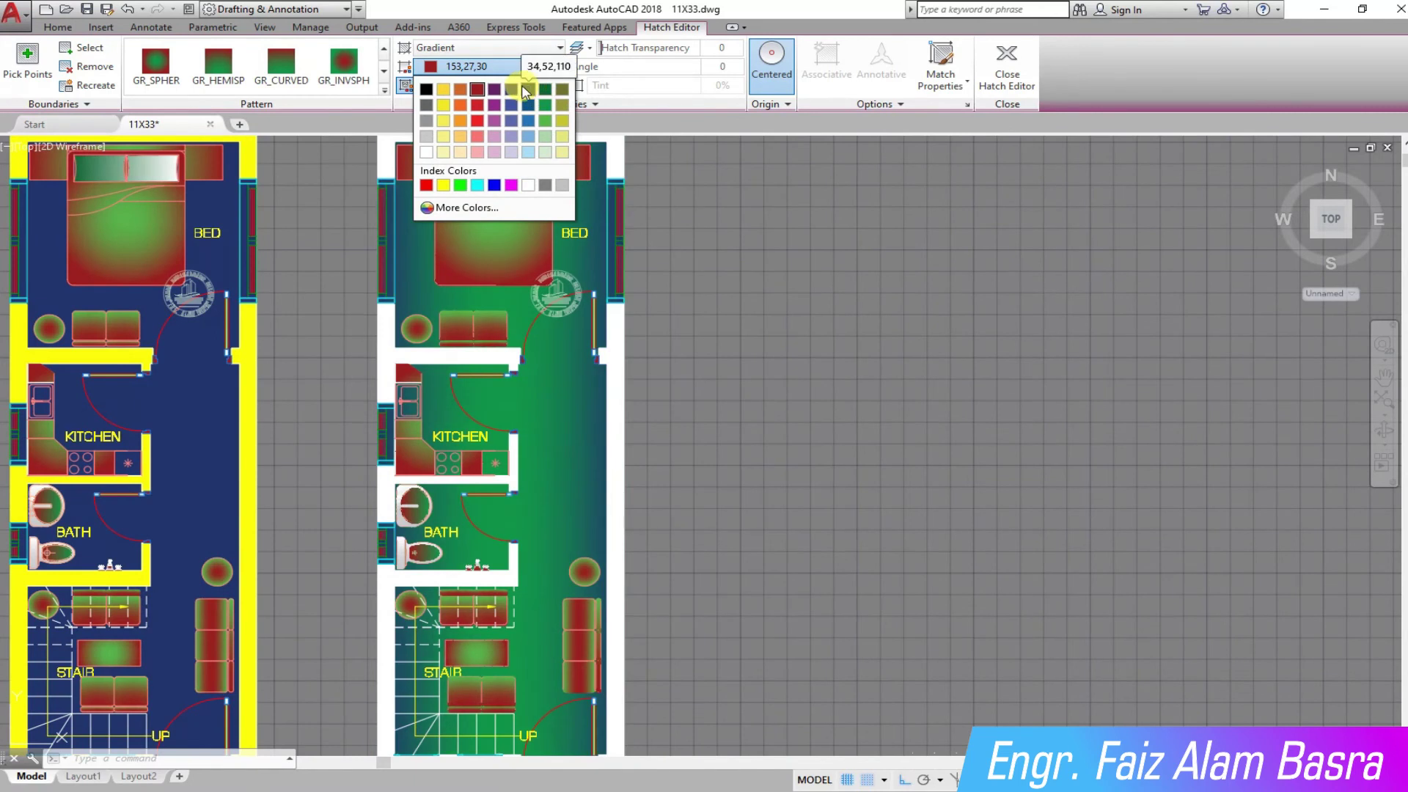
{"action": "left_click", "coordinate": [494, 188]}
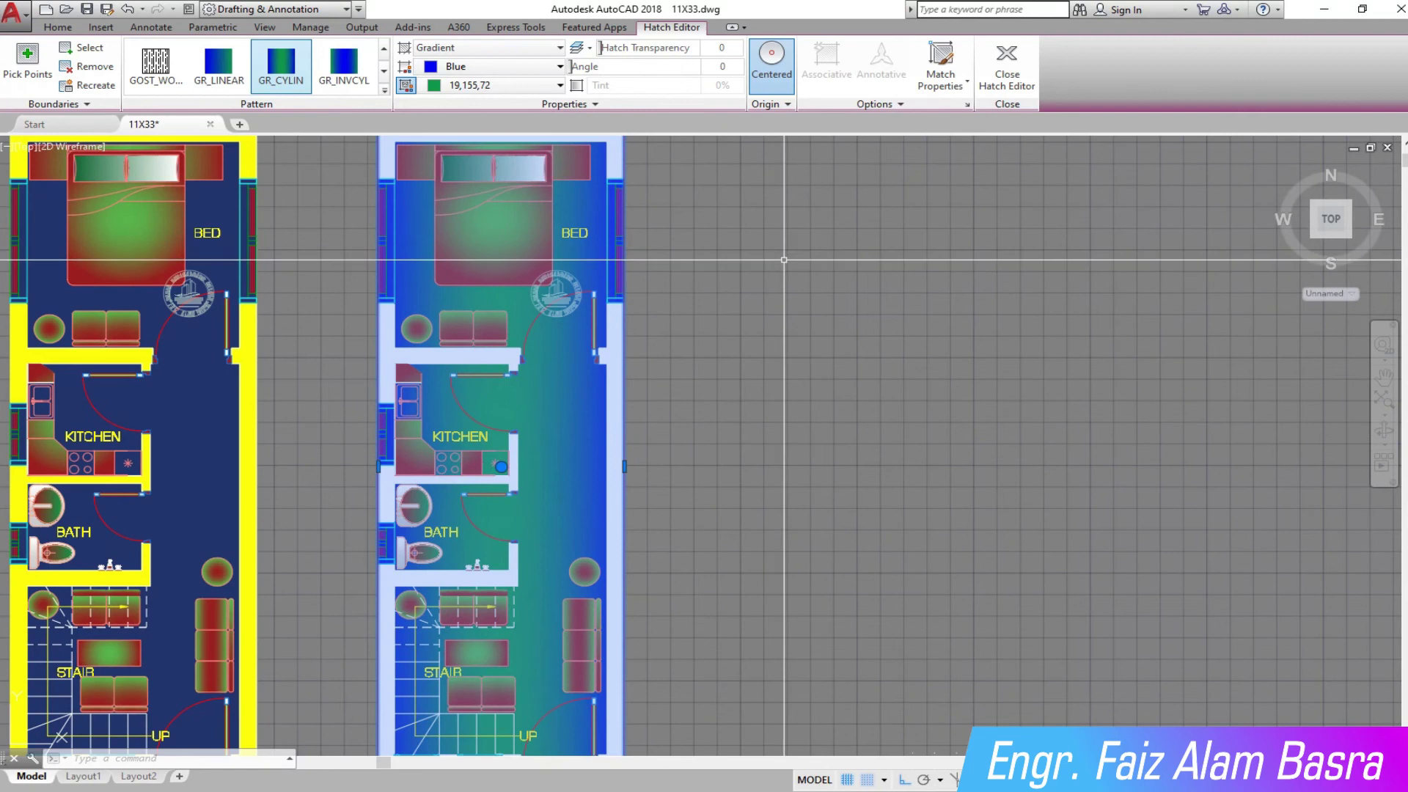
{"action": "key", "text": "Escape"}
{"action": "scroll", "coordinate": [622, 213], "scroll_direction": "down", "scroll_amount": 4}
{"action": "scroll", "coordinate": [622, 213], "scroll_direction": "up", "scroll_amount": 4}
{"action": "scroll", "coordinate": [455, 178], "scroll_direction": "down", "scroll_amount": 2}
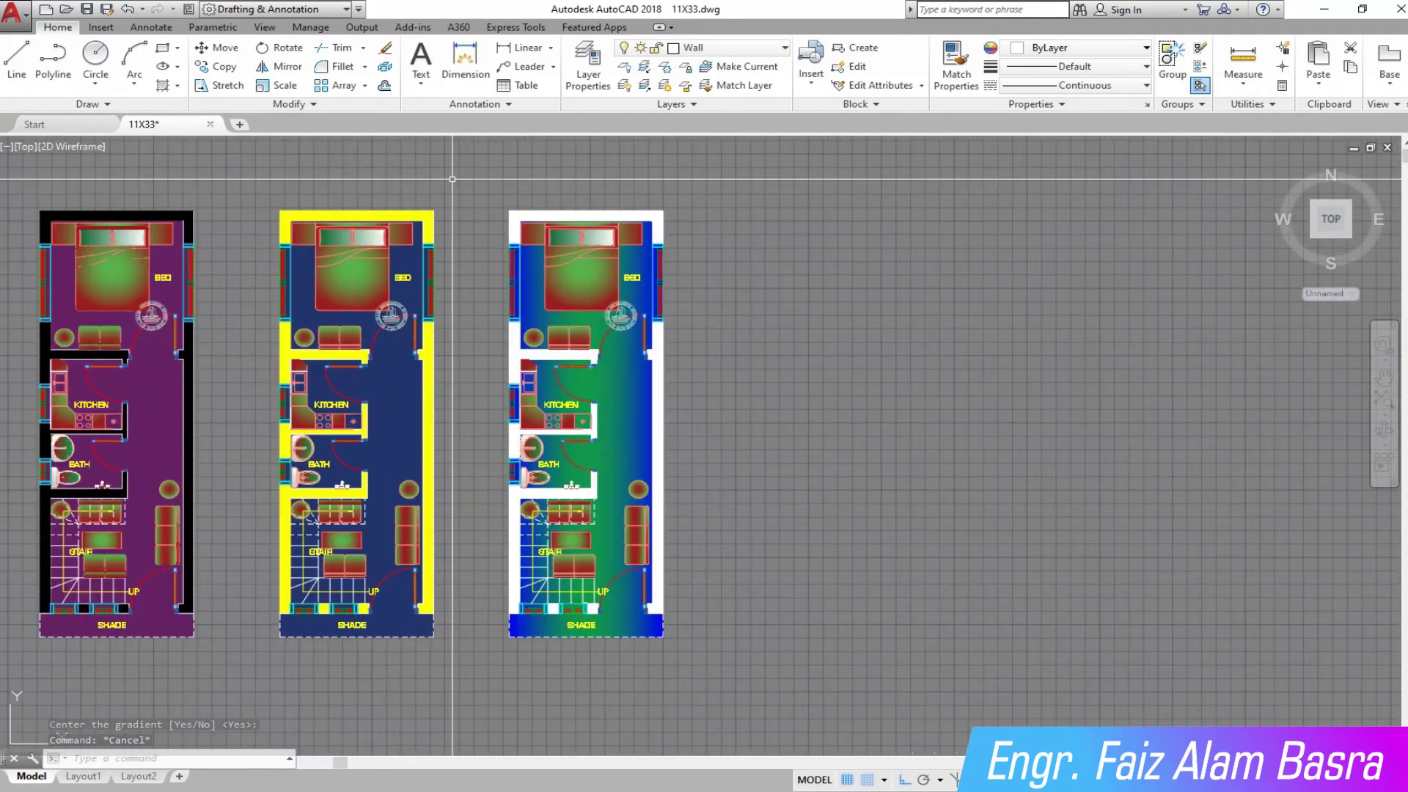
{"action": "scroll", "coordinate": [499, 174], "scroll_direction": "down", "scroll_amount": 1}
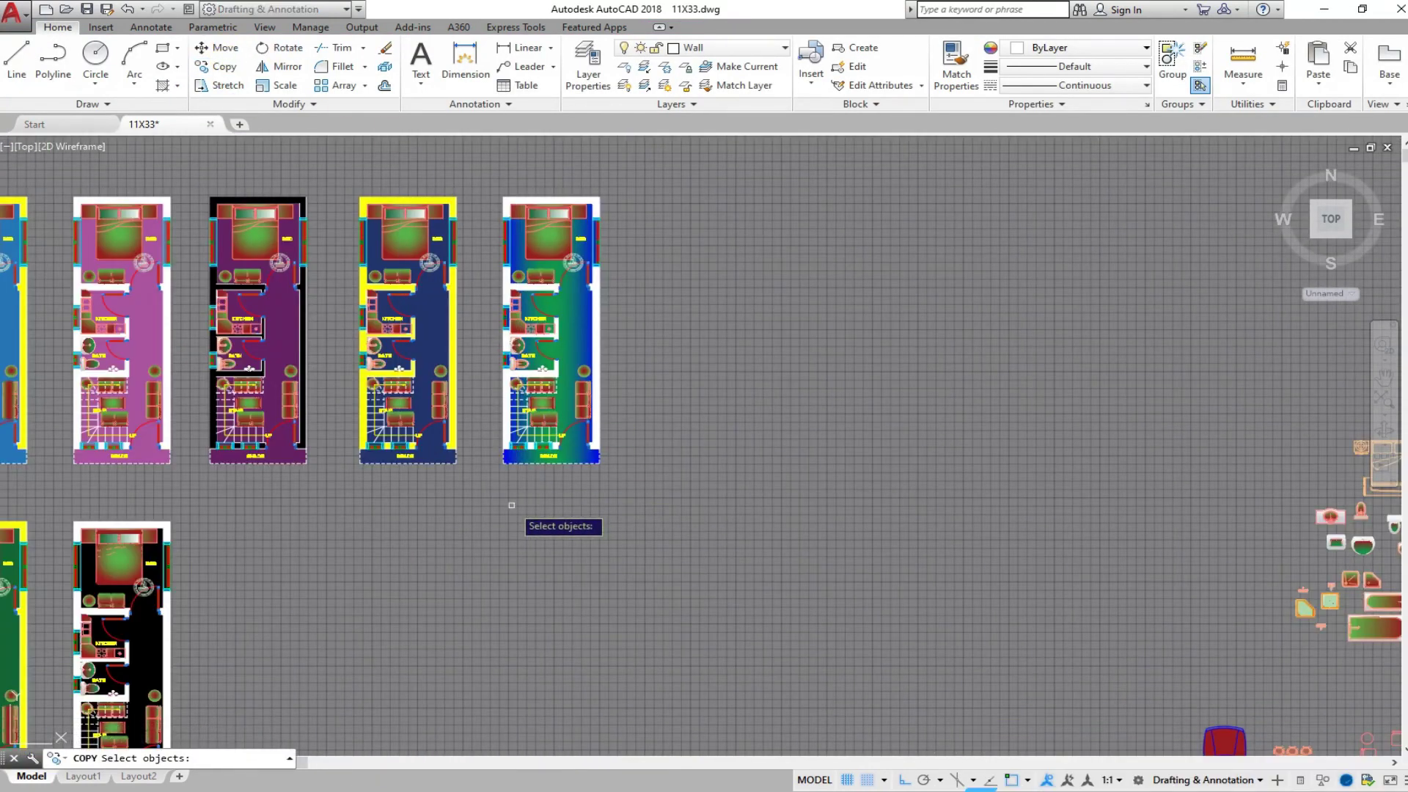
Copy the three new plans down into the lower row.
{"action": "left_click", "coordinate": [741, 507]}
{"action": "left_click", "coordinate": [245, 193]}
{"action": "key", "text": "Return"}
{"action": "left_click", "coordinate": [668, 225]}
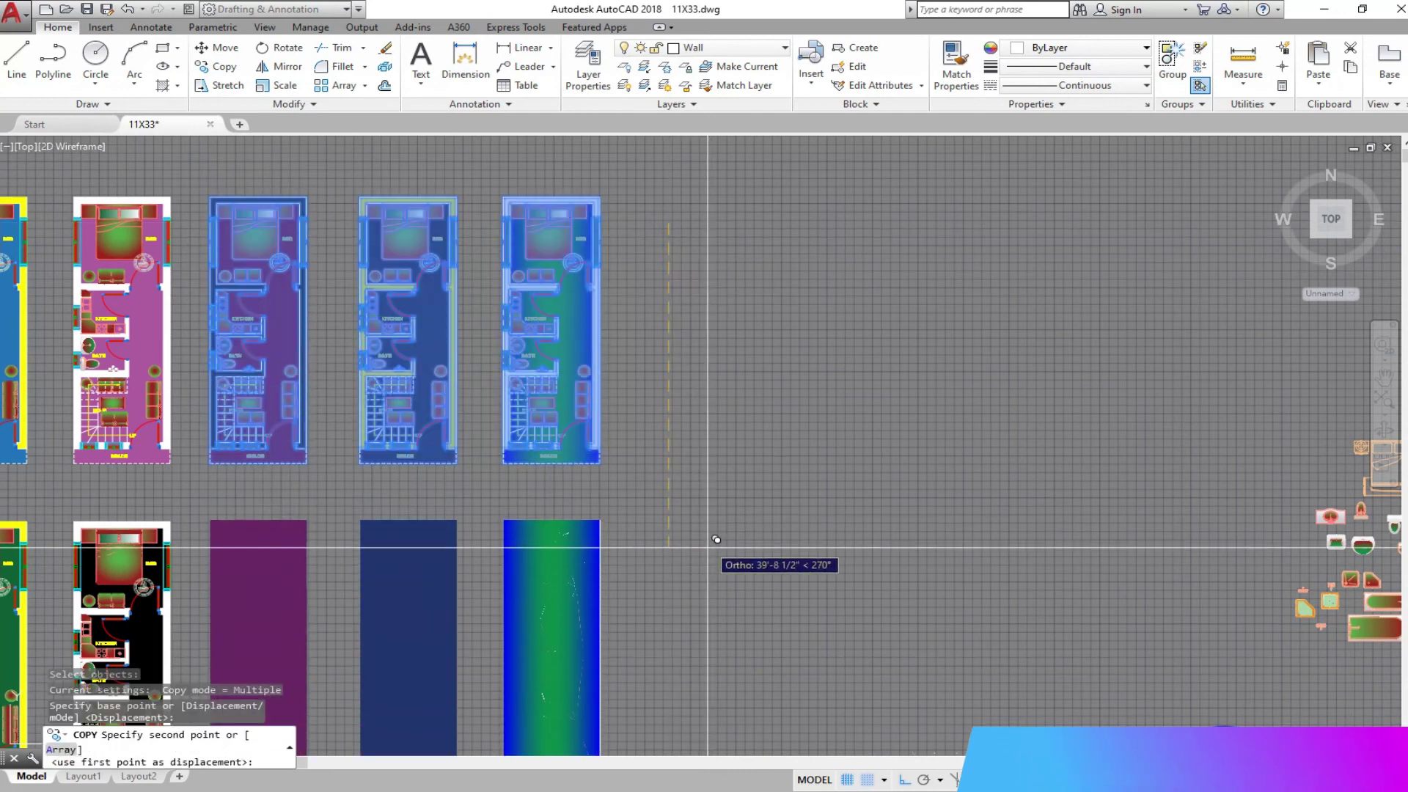
{"action": "left_click", "coordinate": [713, 506]}
{"action": "key", "text": "Return"}
{"action": "scroll", "coordinate": [624, 429], "scroll_direction": "down", "scroll_amount": 3}
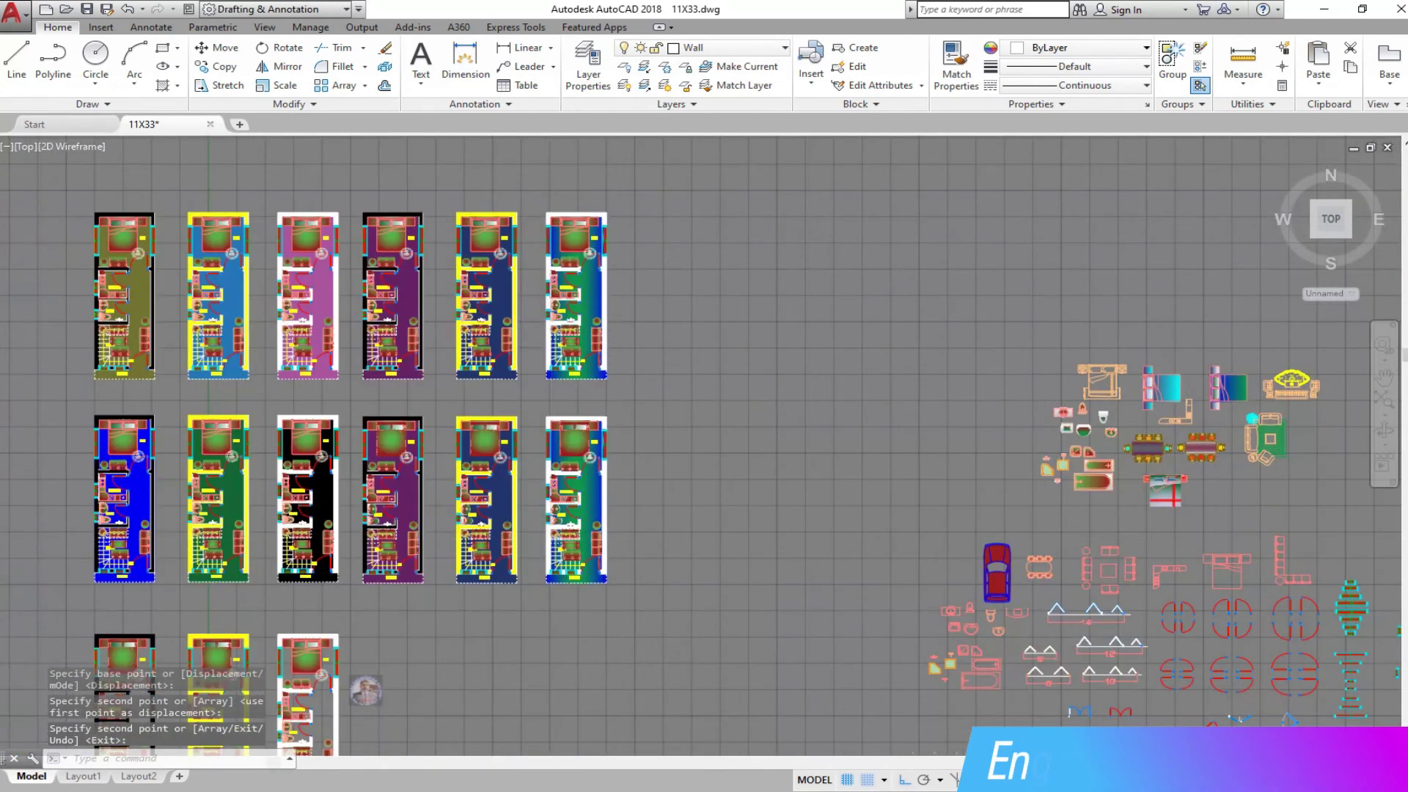
{"action": "scroll", "coordinate": [558, 470], "scroll_direction": "up", "scroll_amount": 6}
Make the gradient's first colour orange 205,105,40 and send it behind the plan linework.
{"action": "left_click", "coordinate": [671, 225]}
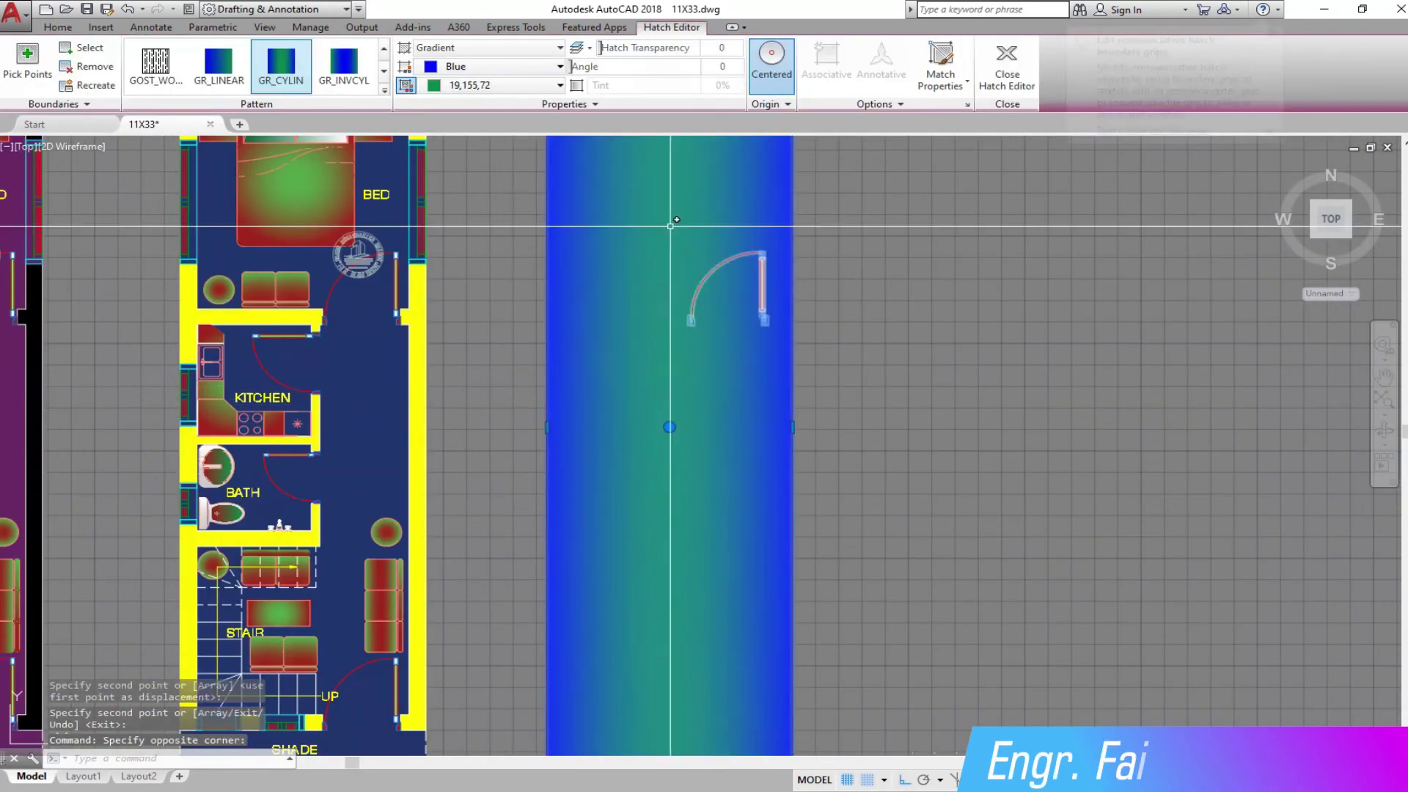
{"action": "left_click", "coordinate": [560, 66]}
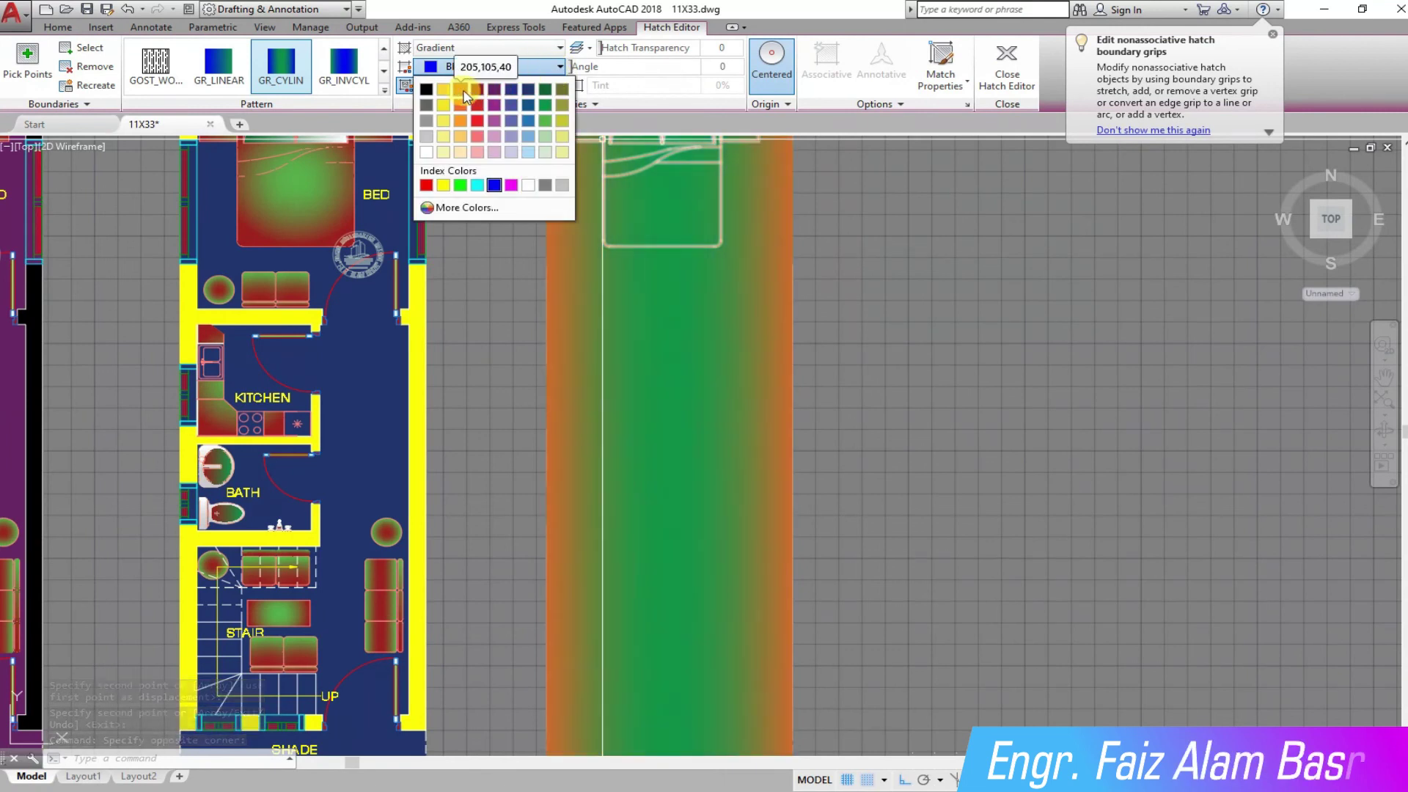
{"action": "left_click", "coordinate": [461, 88]}
{"action": "key", "text": "Escape"}
{"action": "left_click", "coordinate": [621, 382]}
{"action": "left_click", "coordinate": [58, 27]}
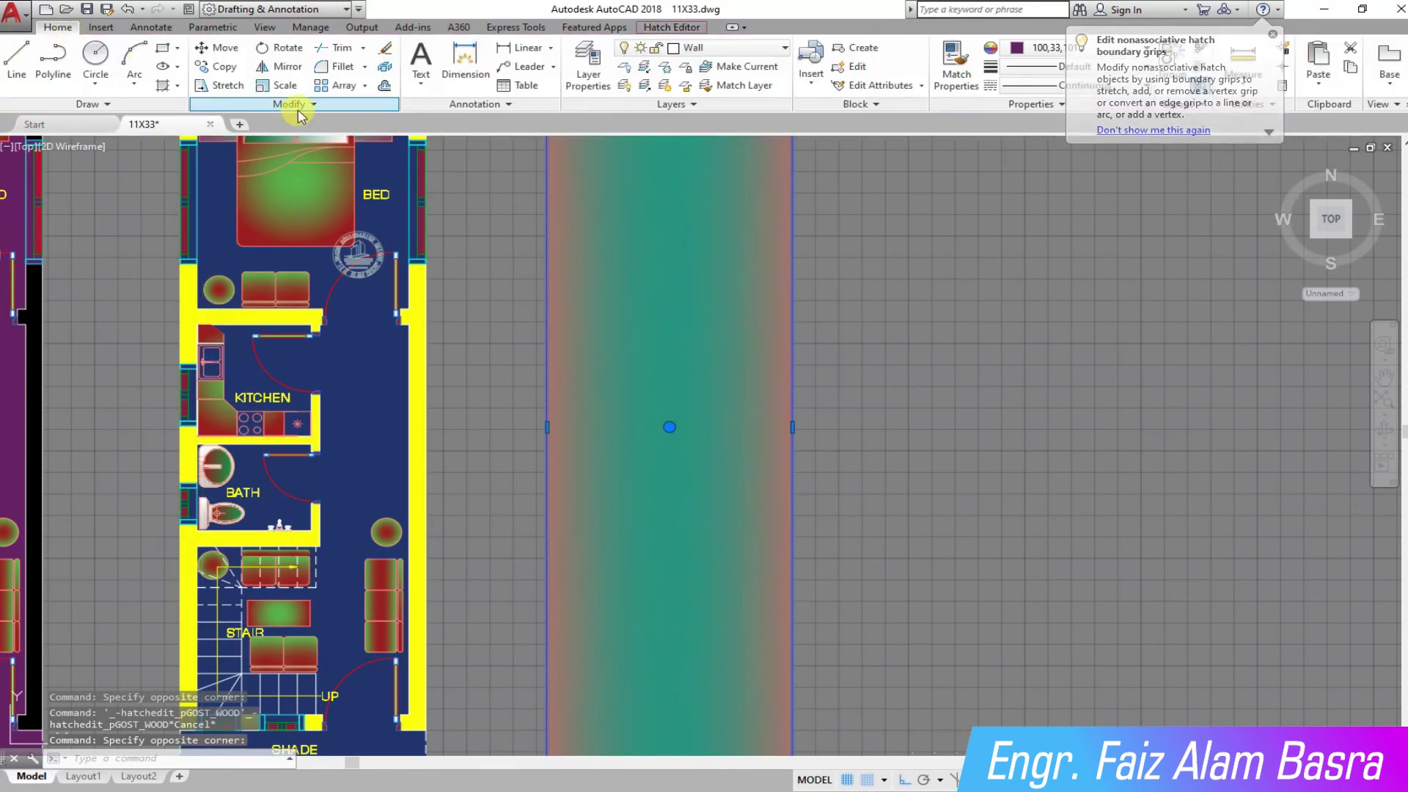
{"action": "left_click", "coordinate": [295, 104]}
{"action": "left_click", "coordinate": [371, 141]}
{"action": "left_click", "coordinate": [408, 195]}
{"action": "key", "text": "Escape"}
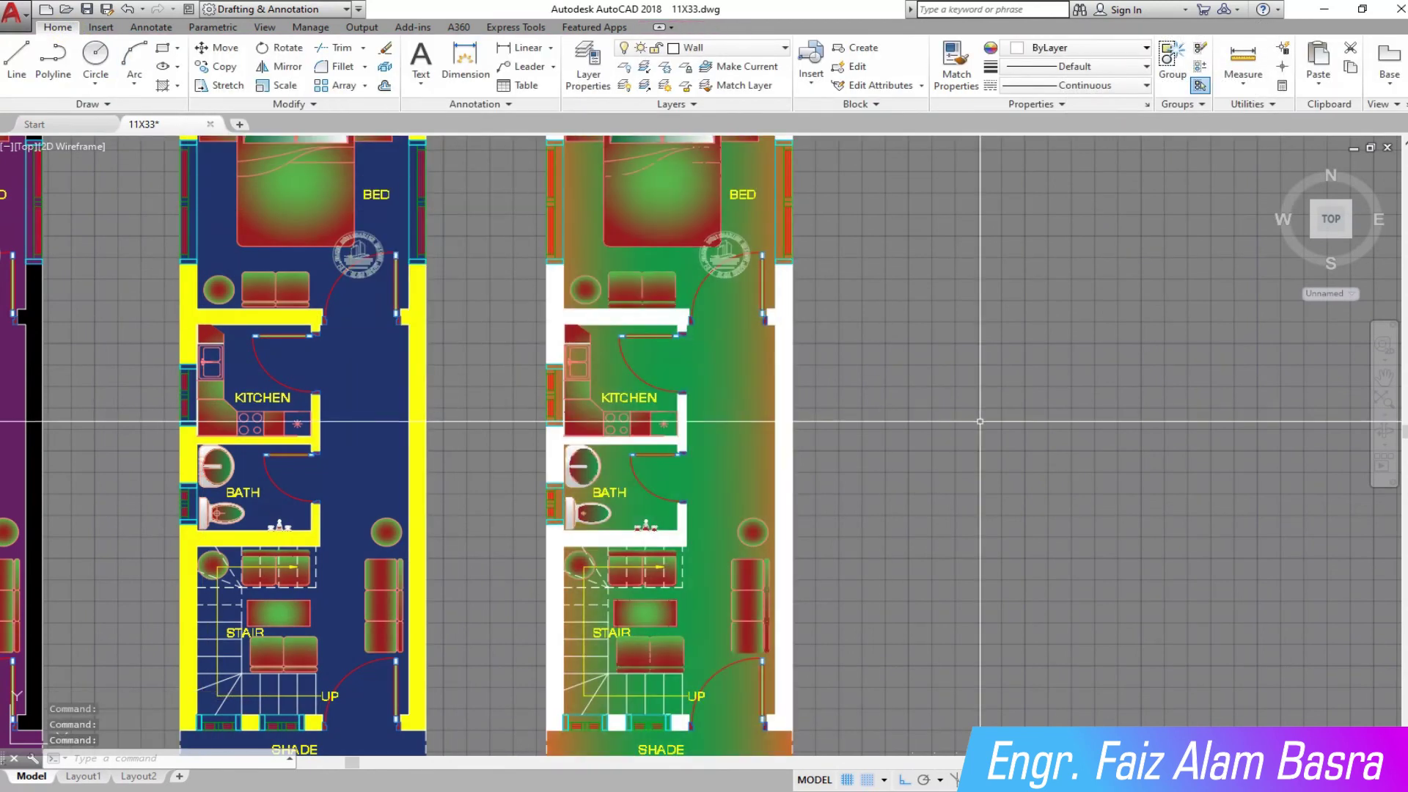
Switch the white-walled copy's gradient floor to GR_INVCYL.
{"action": "scroll", "coordinate": [565, 411], "scroll_direction": "down", "scroll_amount": 4}
{"action": "scroll", "coordinate": [660, 441], "scroll_direction": "down", "scroll_amount": 3}
{"action": "scroll", "coordinate": [853, 516], "scroll_direction": "up", "scroll_amount": 3}
{"action": "scroll", "coordinate": [853, 516], "scroll_direction": "up", "scroll_amount": 4}
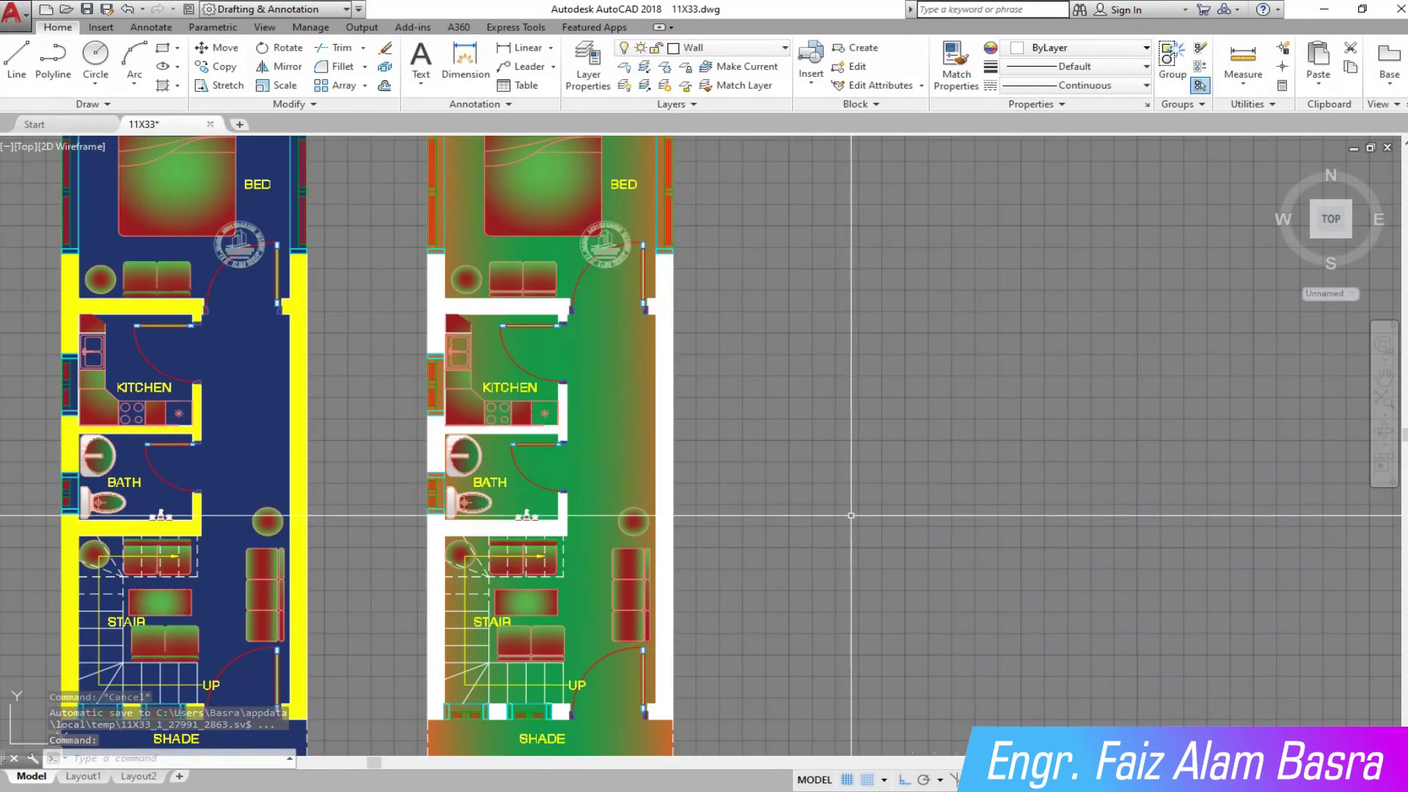
{"action": "left_click", "coordinate": [631, 384]}
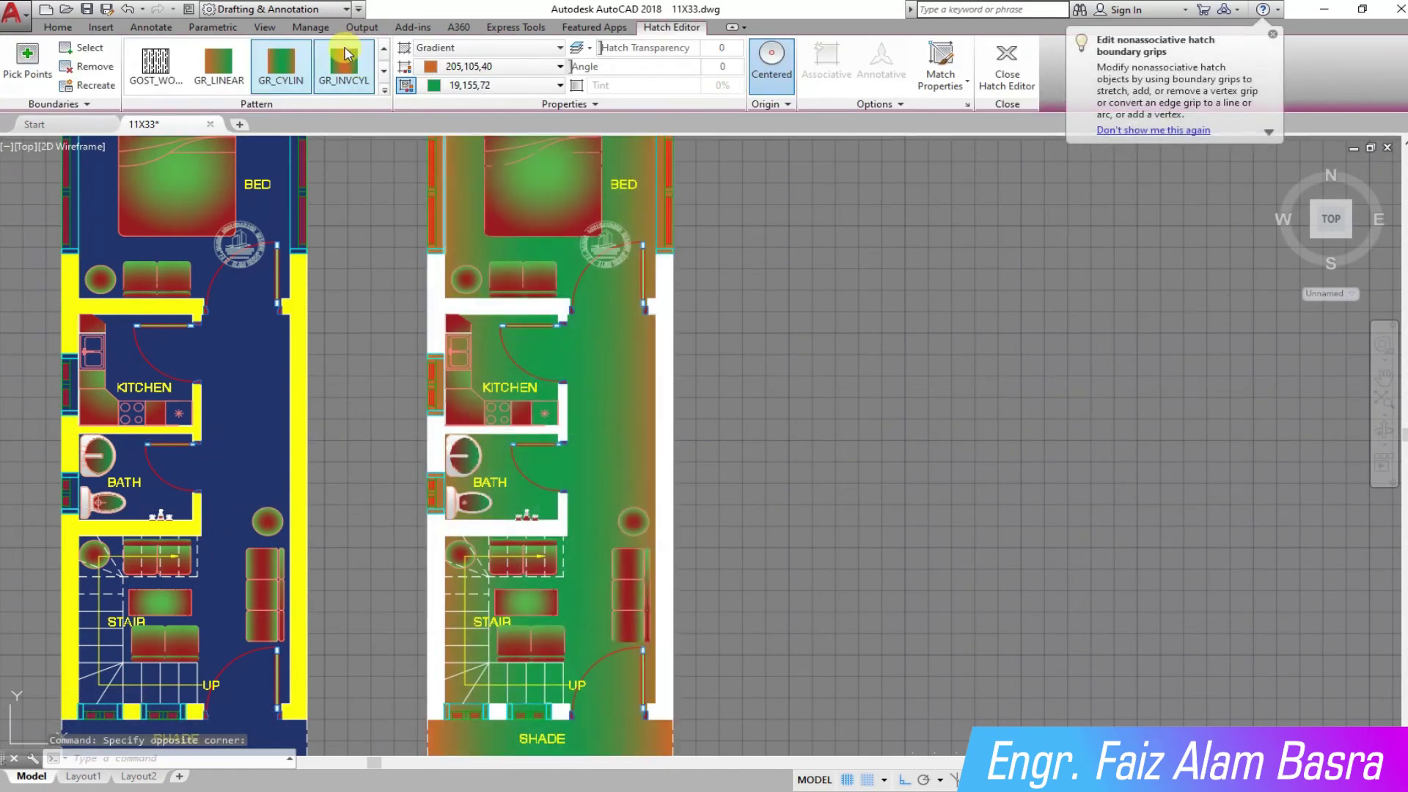
{"action": "left_click", "coordinate": [344, 66]}
{"action": "key", "text": "Escape"}
{"action": "scroll", "coordinate": [843, 440], "scroll_direction": "down", "scroll_amount": 3}
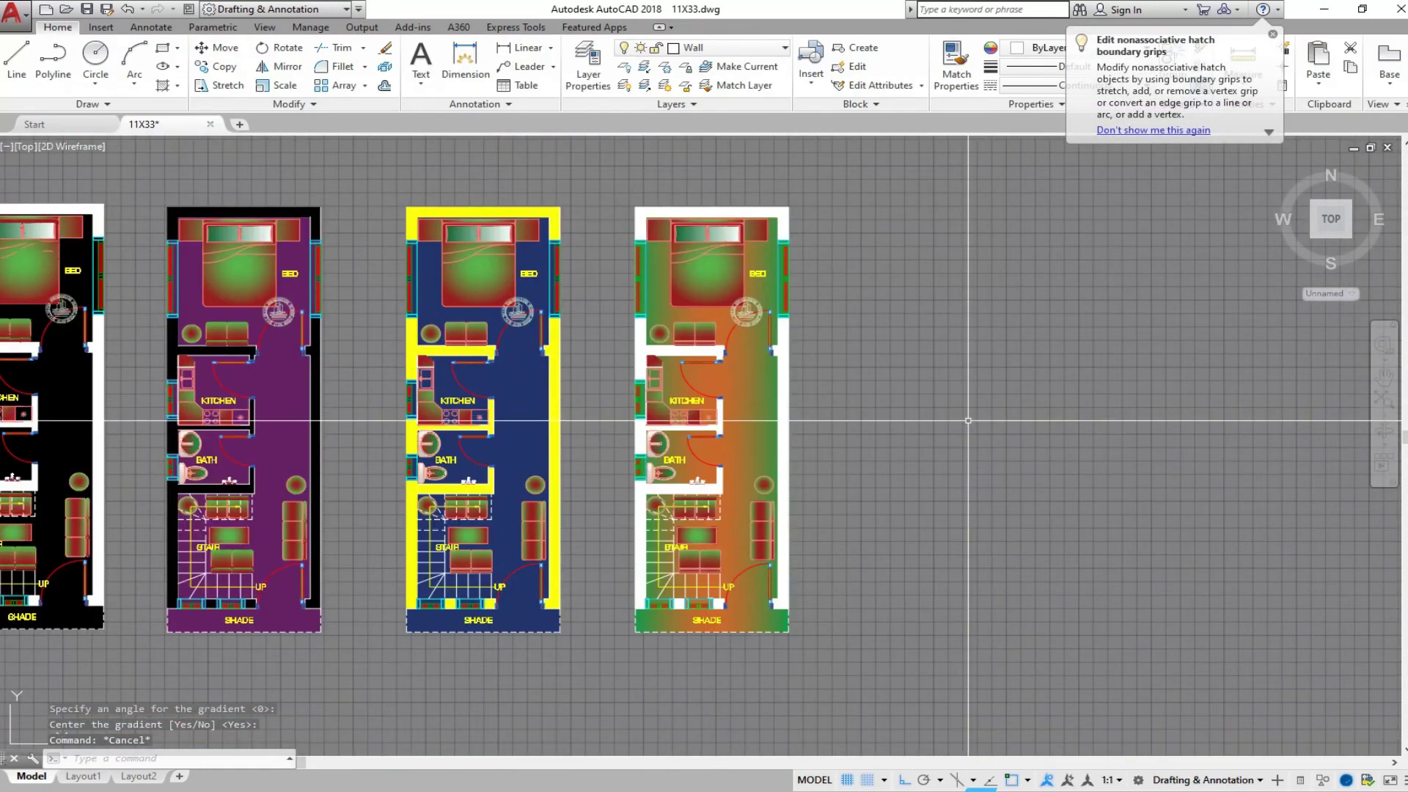
{"action": "scroll", "coordinate": [657, 453], "scroll_direction": "up", "scroll_amount": 4}
Match the orange-green gradient onto the blue and purple floor hatches.
{"action": "left_click", "coordinate": [657, 452]}
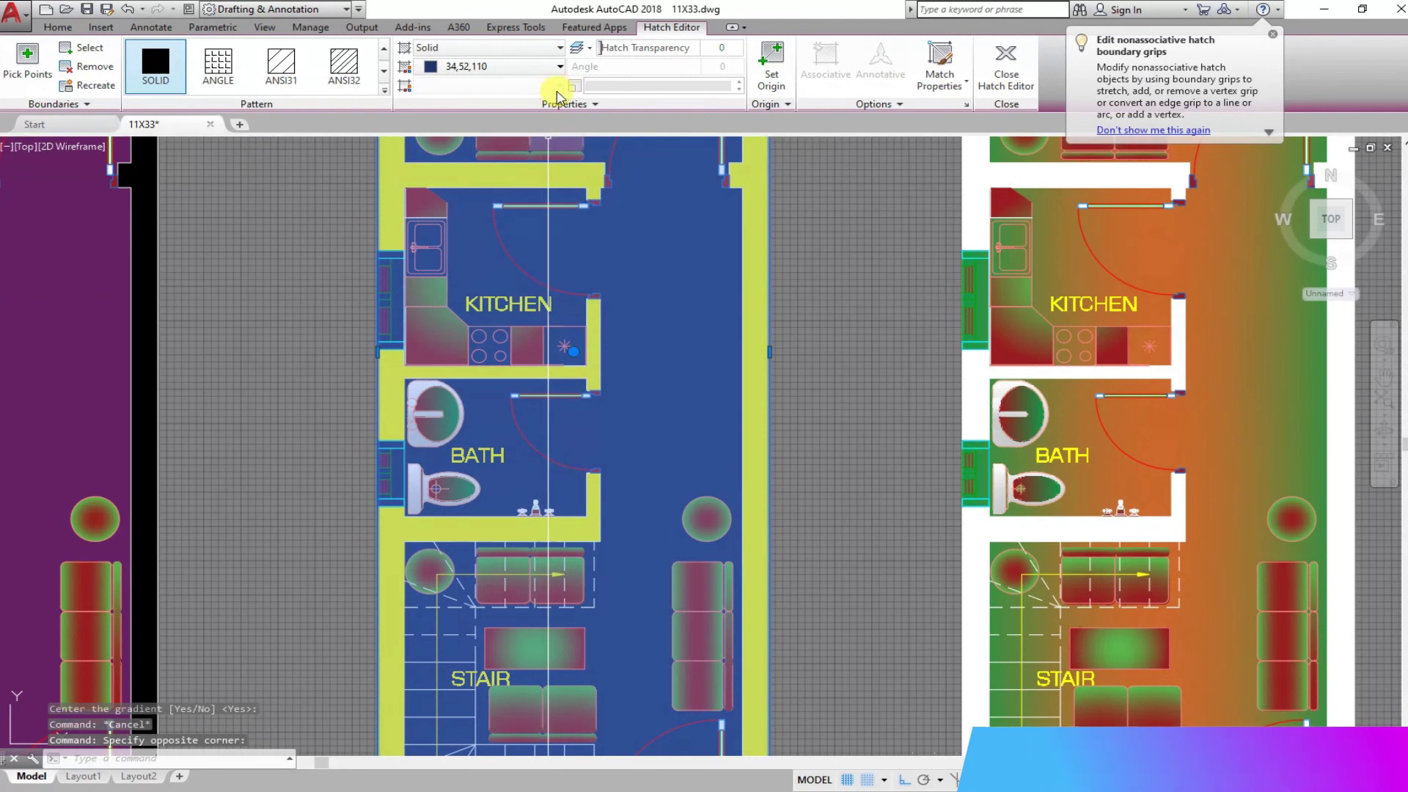
{"action": "key", "text": "Escape"}
{"action": "left_click", "coordinate": [956, 69]}
{"action": "left_click", "coordinate": [1100, 432]}
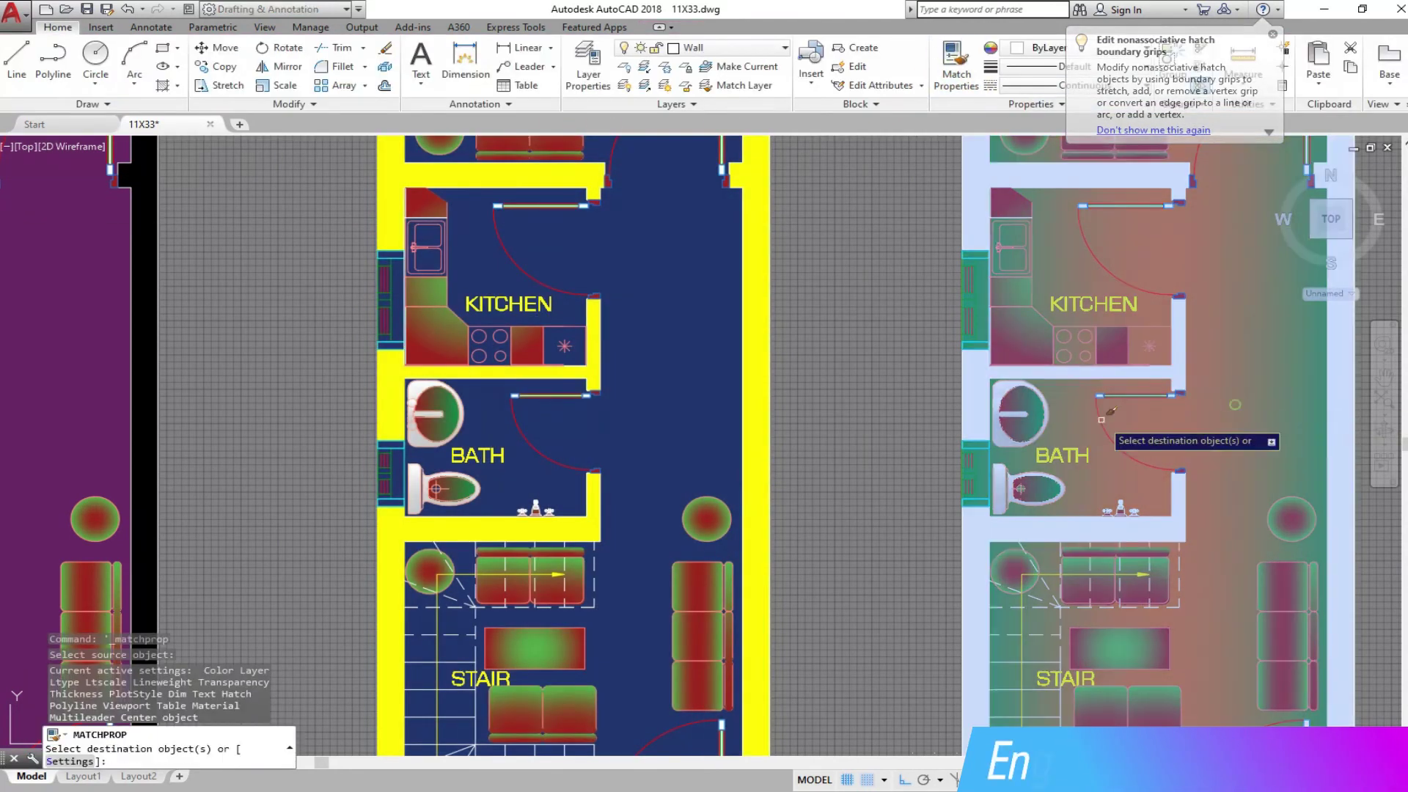
{"action": "left_click", "coordinate": [660, 440]}
{"action": "left_click", "coordinate": [179, 424]}
{"action": "scroll", "coordinate": [514, 403], "scroll_direction": "down", "scroll_amount": 5}
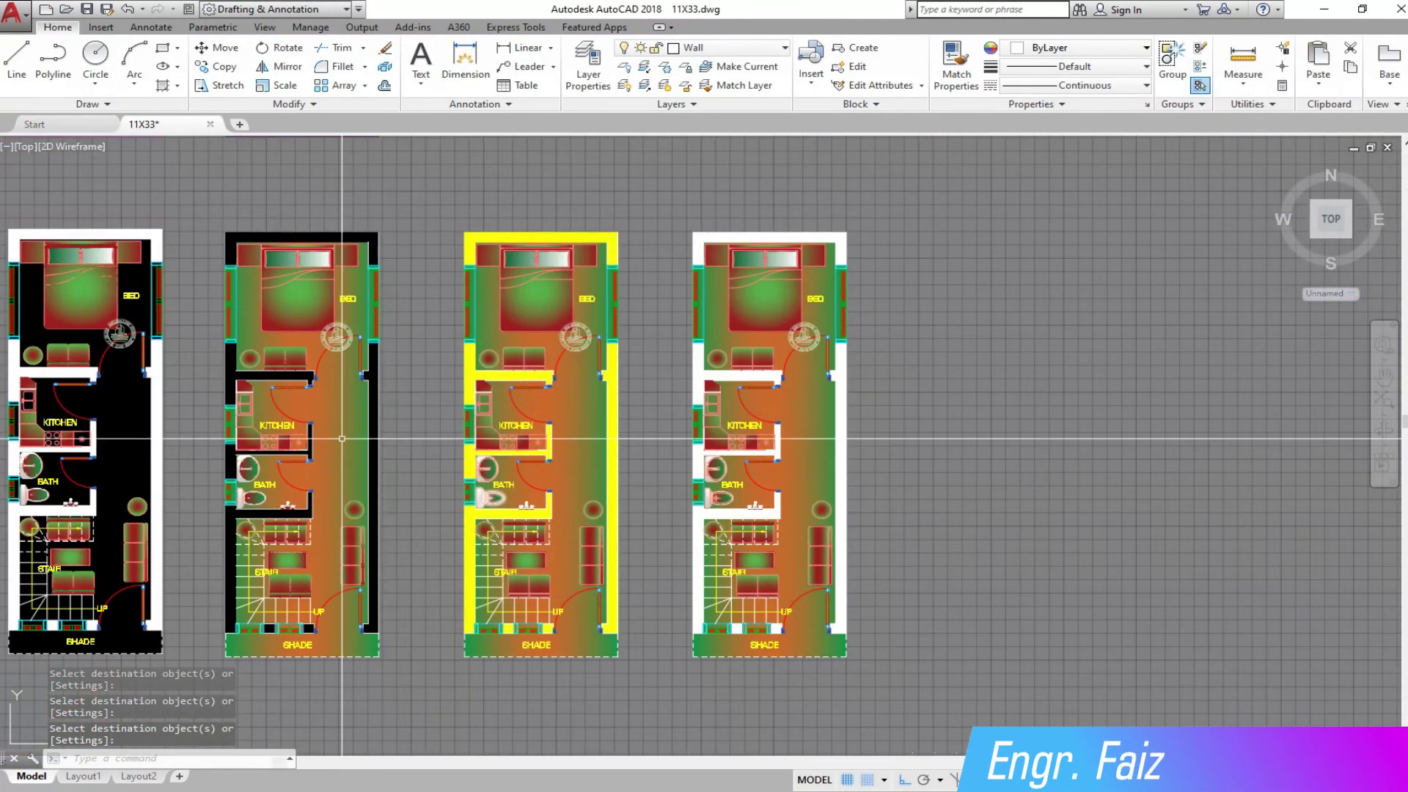
{"action": "scroll", "coordinate": [731, 362], "scroll_direction": "up", "scroll_amount": 3}
Set the yellow-walled copy's floor gradient Color 1 to blue 41,49,137.
{"action": "left_click", "coordinate": [724, 398]}
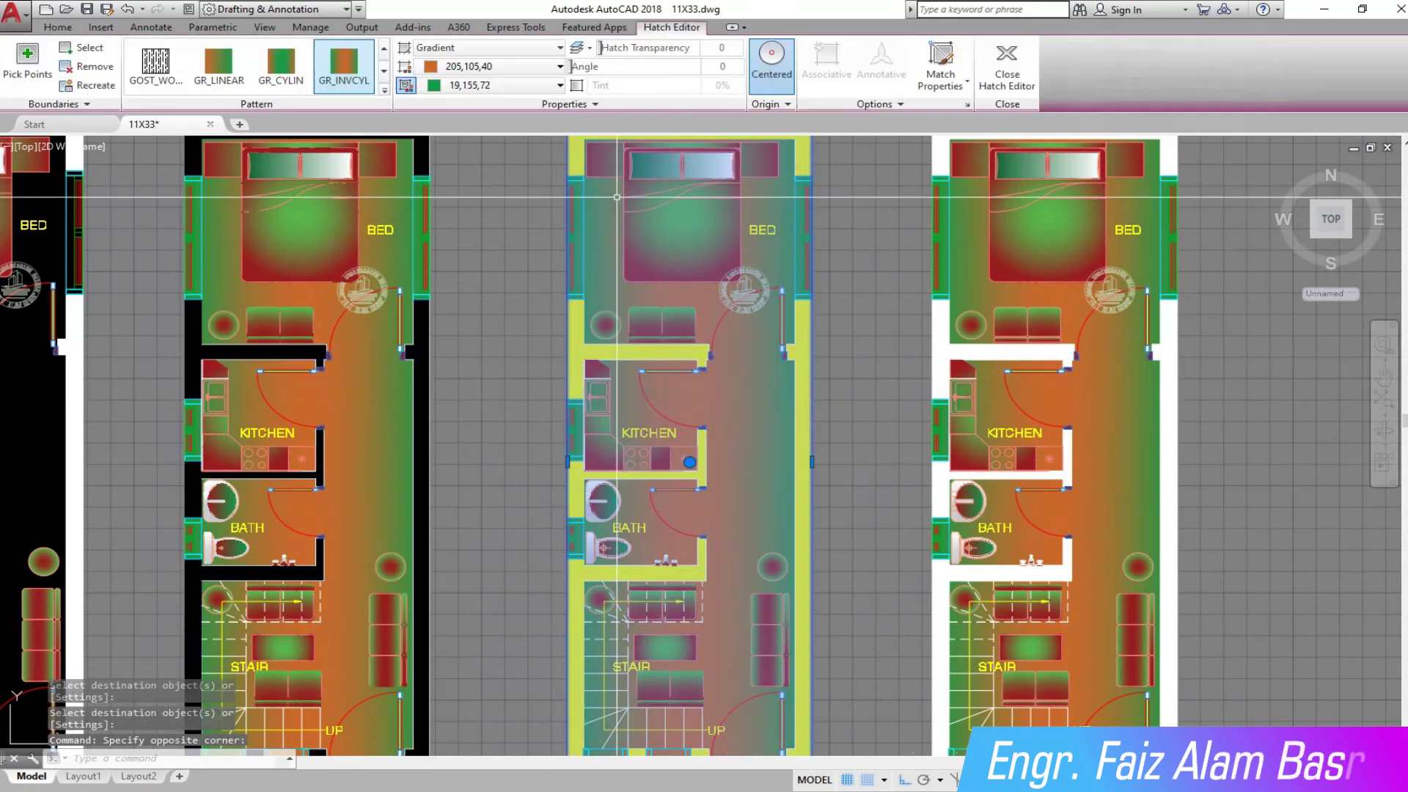
{"action": "left_click", "coordinate": [560, 66]}
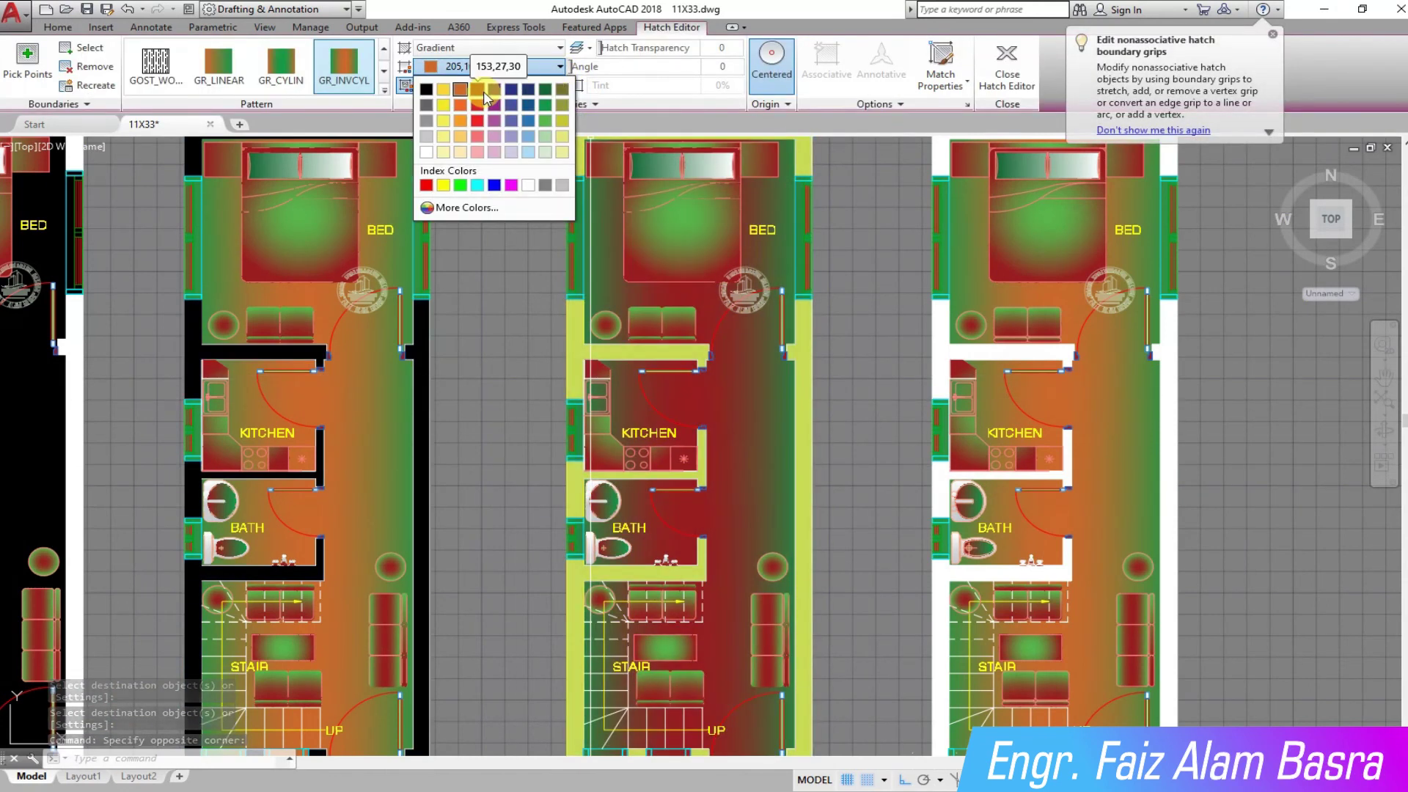
{"action": "left_click", "coordinate": [511, 89]}
{"action": "scroll", "coordinate": [513, 534], "scroll_direction": "down", "scroll_amount": 4}
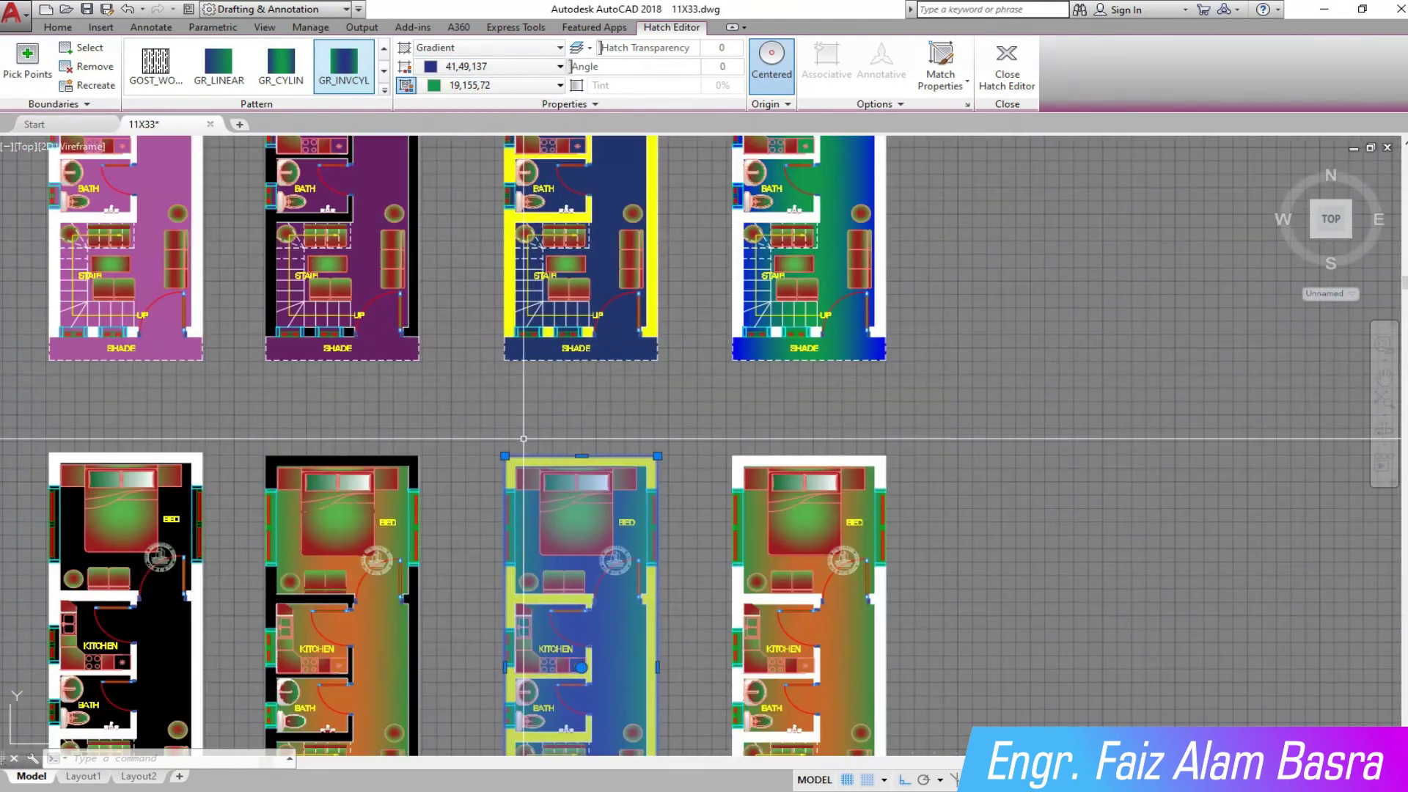
{"action": "middle_click_drag", "start_coordinate": [582, 510], "coordinate": [640, 451]}
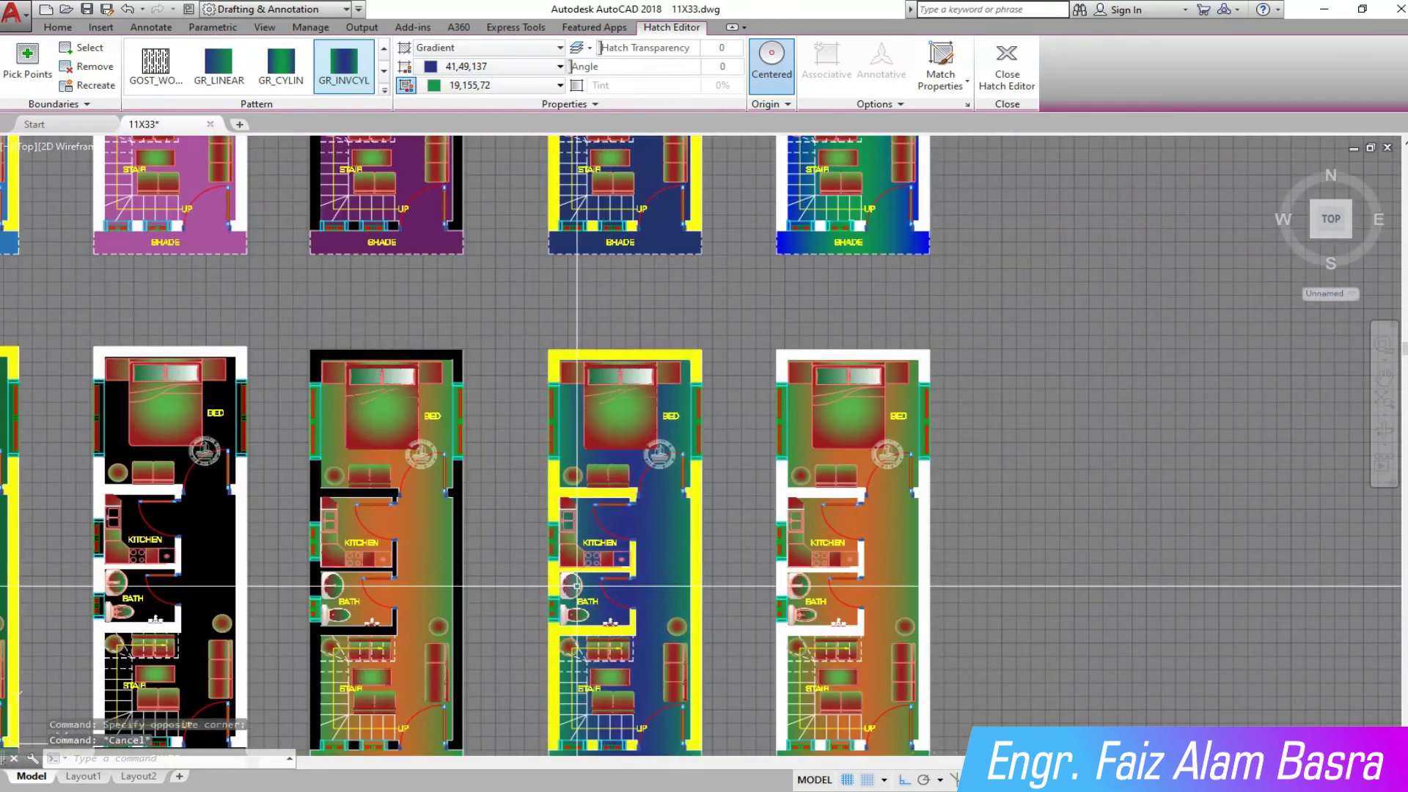
{"action": "key", "text": "Escape"}
Set the black-walled copy's floor gradient Color 2 to black.
{"action": "scroll", "coordinate": [636, 501], "scroll_direction": "up", "scroll_amount": 5}
{"action": "scroll", "coordinate": [846, 505], "scroll_direction": "up", "scroll_amount": 2}
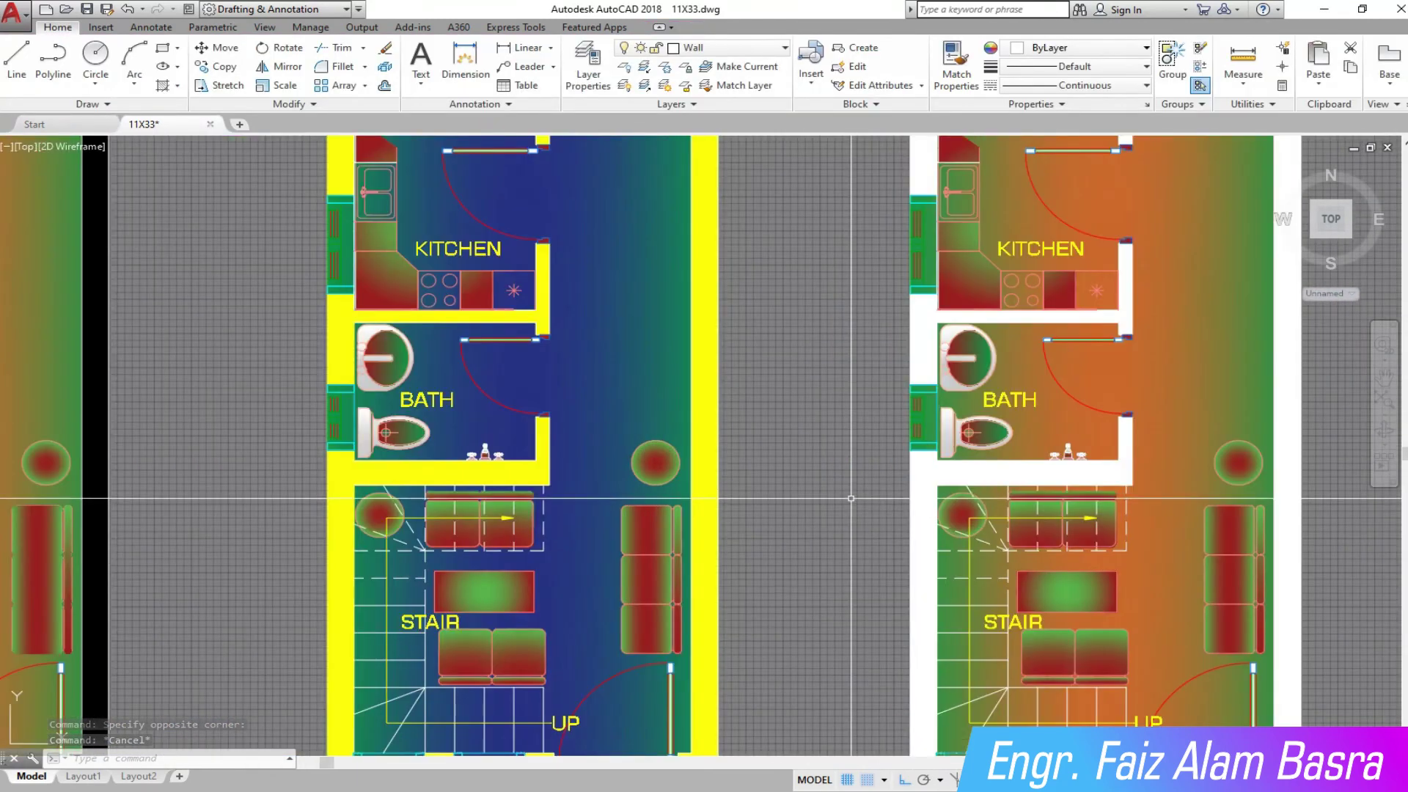
{"action": "scroll", "coordinate": [844, 489], "scroll_direction": "down", "scroll_amount": 2}
{"action": "scroll", "coordinate": [806, 484], "scroll_direction": "down", "scroll_amount": 3}
{"action": "scroll", "coordinate": [748, 440], "scroll_direction": "up", "scroll_amount": 2}
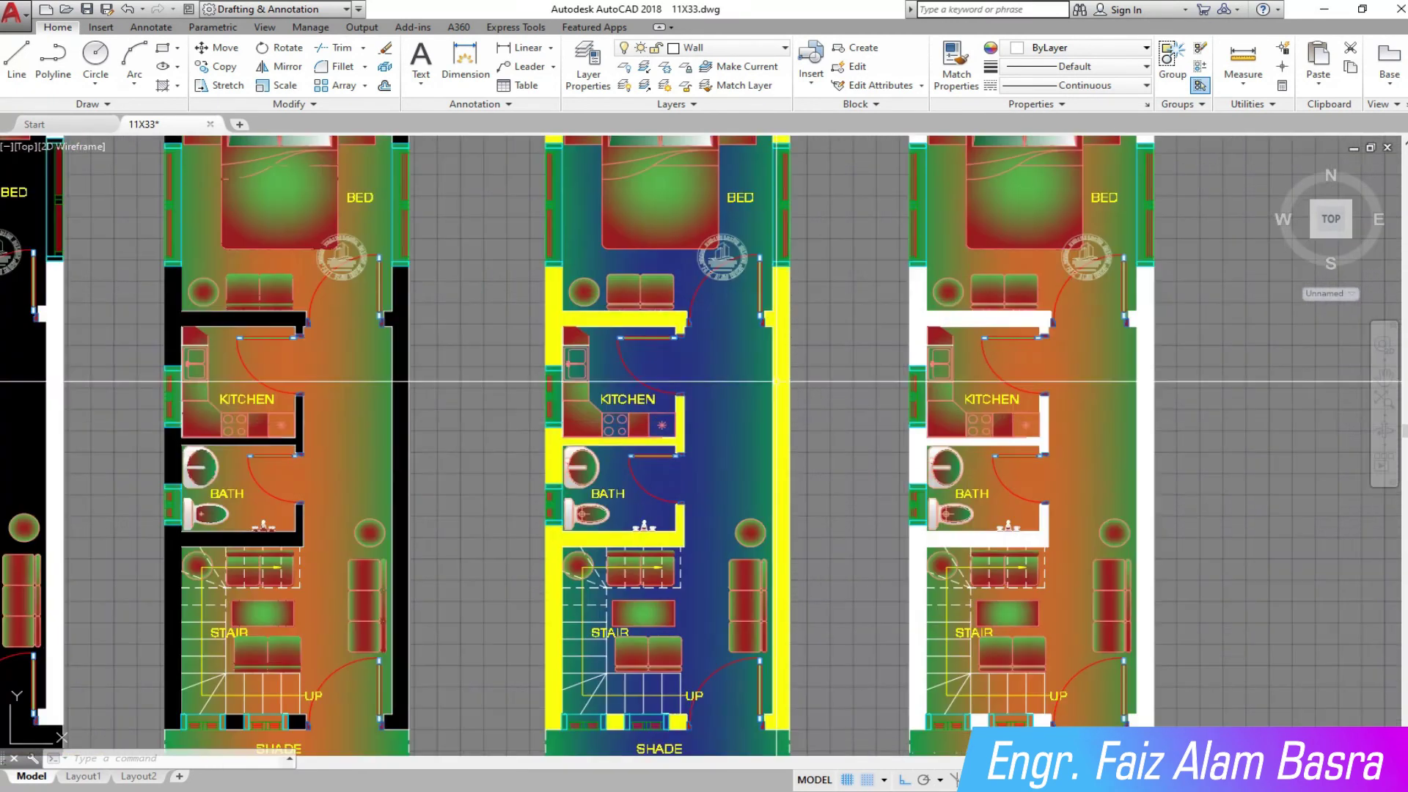
{"action": "left_click", "coordinate": [363, 408]}
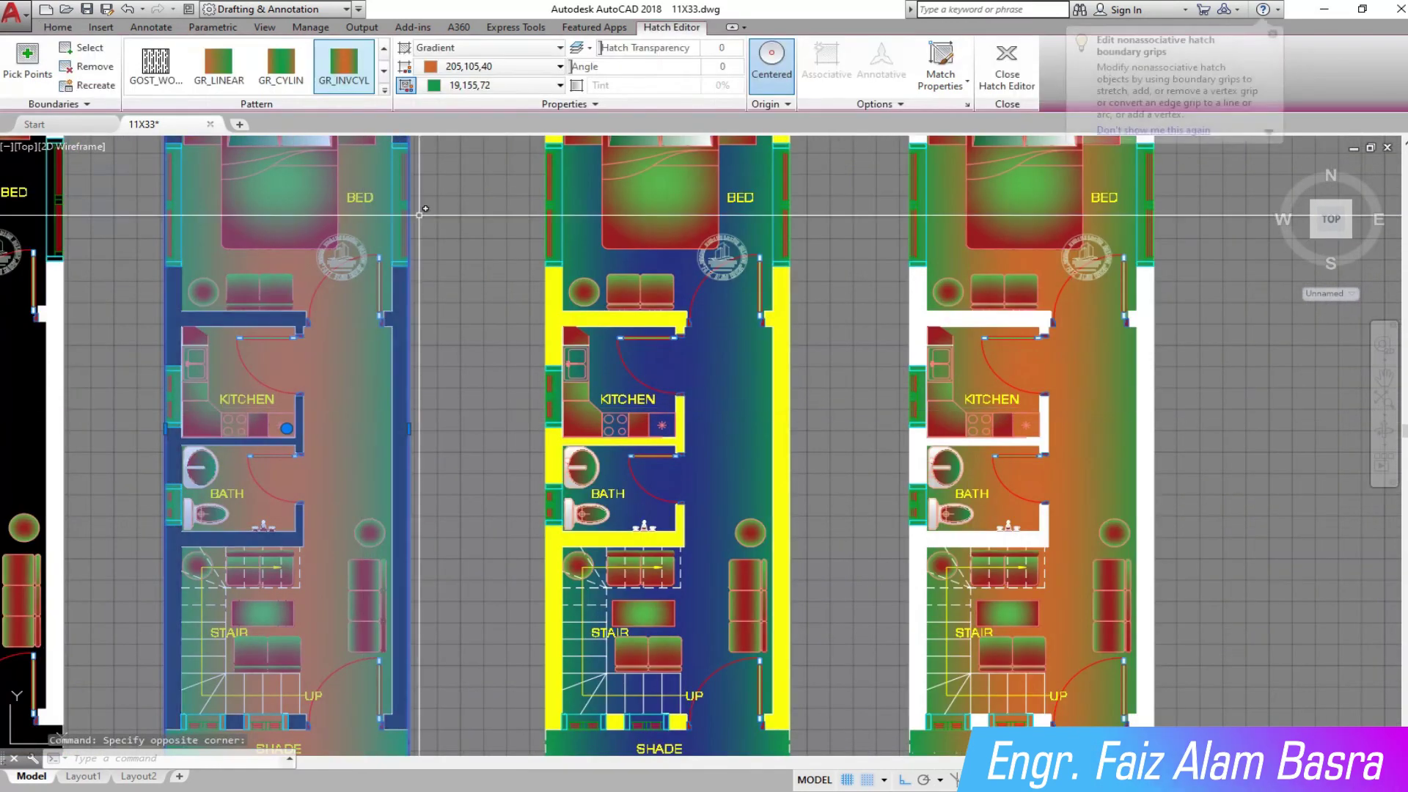
{"action": "left_click", "coordinate": [559, 86]}
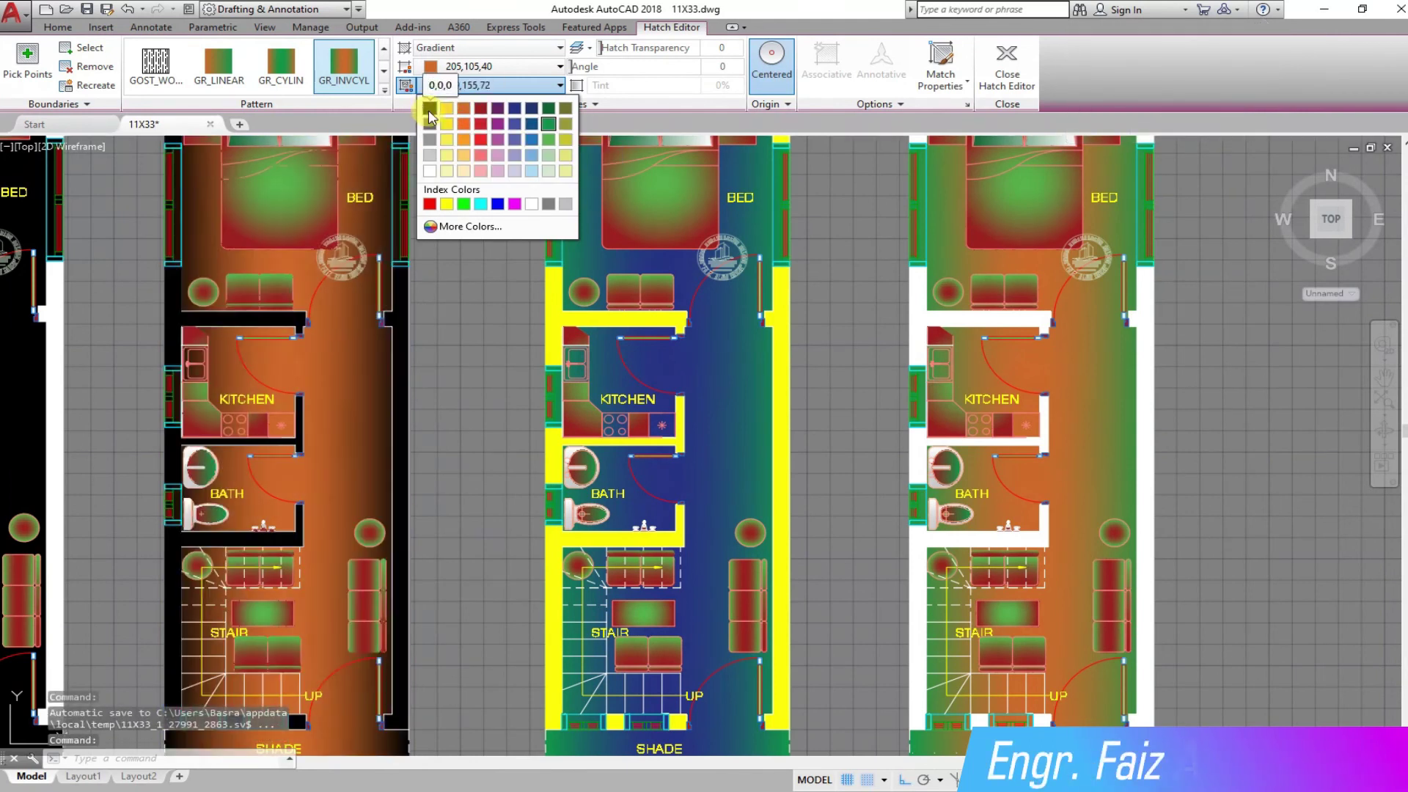
{"action": "left_click", "coordinate": [429, 118]}
{"action": "key", "text": "Escape"}
Set the black-walled copy's floor gradient Color 1 to purple 100,33,101.
{"action": "scroll", "coordinate": [330, 212], "scroll_direction": "down", "scroll_amount": 3}
{"action": "scroll", "coordinate": [329, 212], "scroll_direction": "up", "scroll_amount": 3}
{"action": "scroll", "coordinate": [330, 212], "scroll_direction": "up", "scroll_amount": 3}
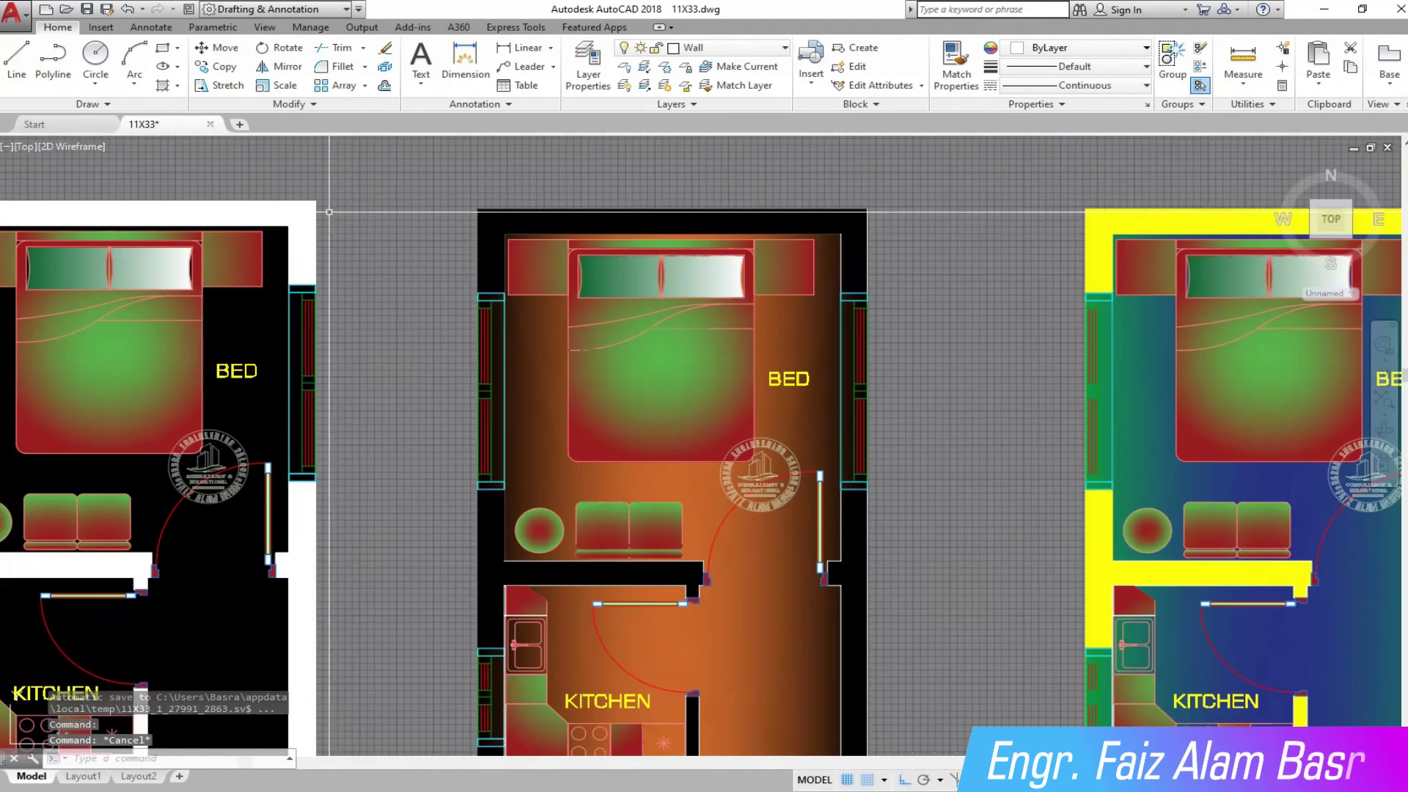
{"action": "scroll", "coordinate": [424, 215], "scroll_direction": "up", "scroll_amount": 2}
{"action": "scroll", "coordinate": [407, 182], "scroll_direction": "down", "scroll_amount": 3}
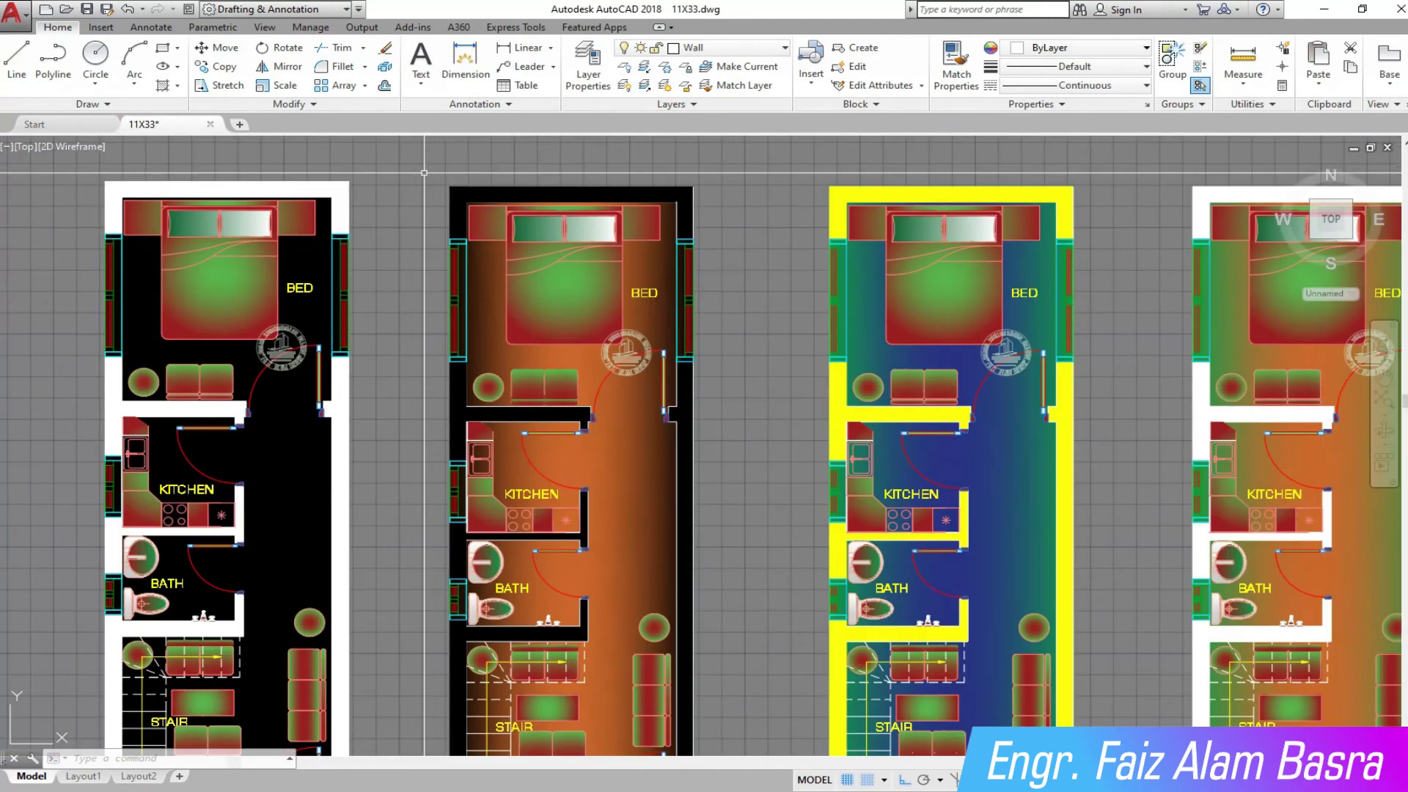
{"action": "scroll", "coordinate": [422, 440], "scroll_direction": "down", "scroll_amount": 2}
{"action": "scroll", "coordinate": [484, 398], "scroll_direction": "up", "scroll_amount": 4}
{"action": "scroll", "coordinate": [528, 666], "scroll_direction": "up", "scroll_amount": 2}
{"action": "scroll", "coordinate": [528, 666], "scroll_direction": "down", "scroll_amount": 3}
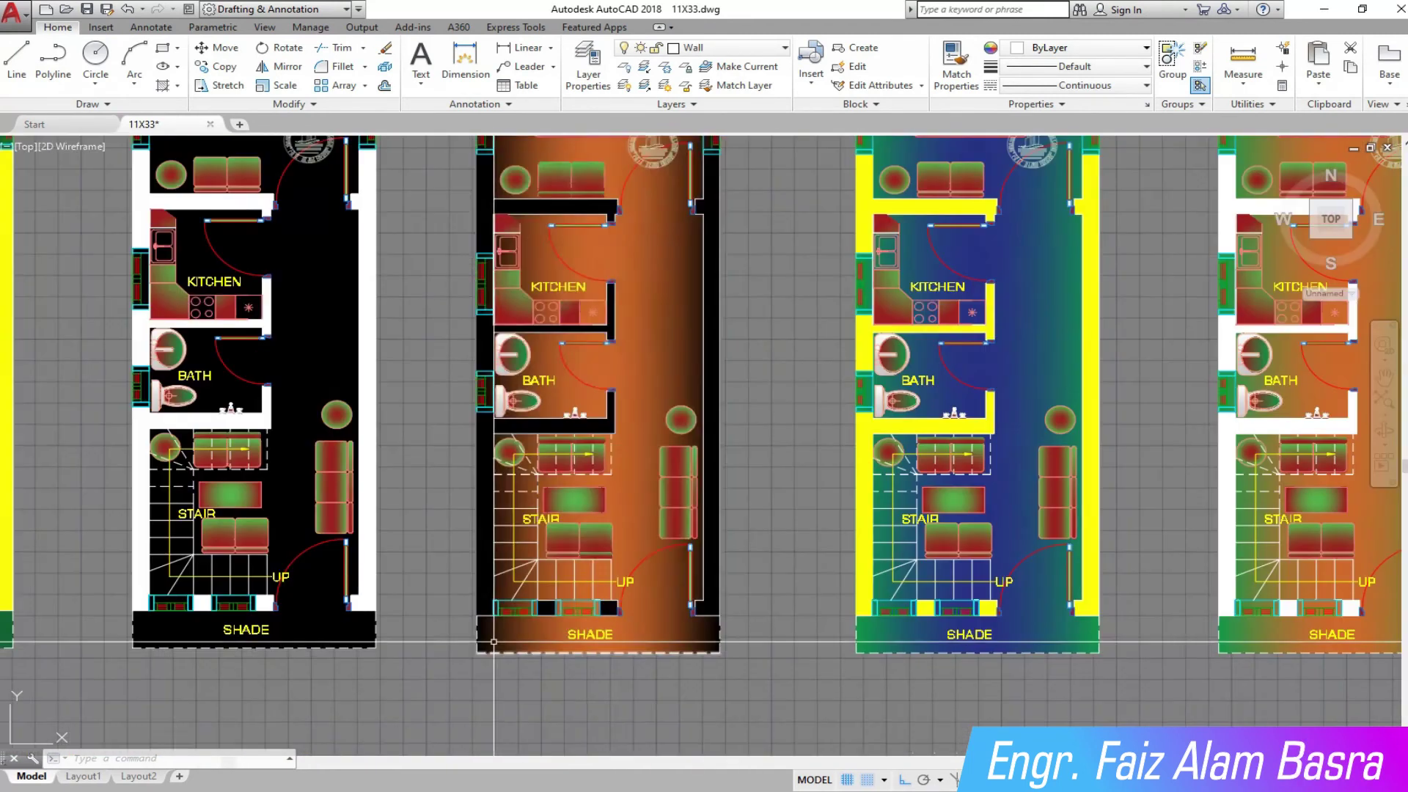
{"action": "scroll", "coordinate": [528, 666], "scroll_direction": "up", "scroll_amount": 3}
{"action": "left_click", "coordinate": [667, 304]}
{"action": "left_click", "coordinate": [559, 67]}
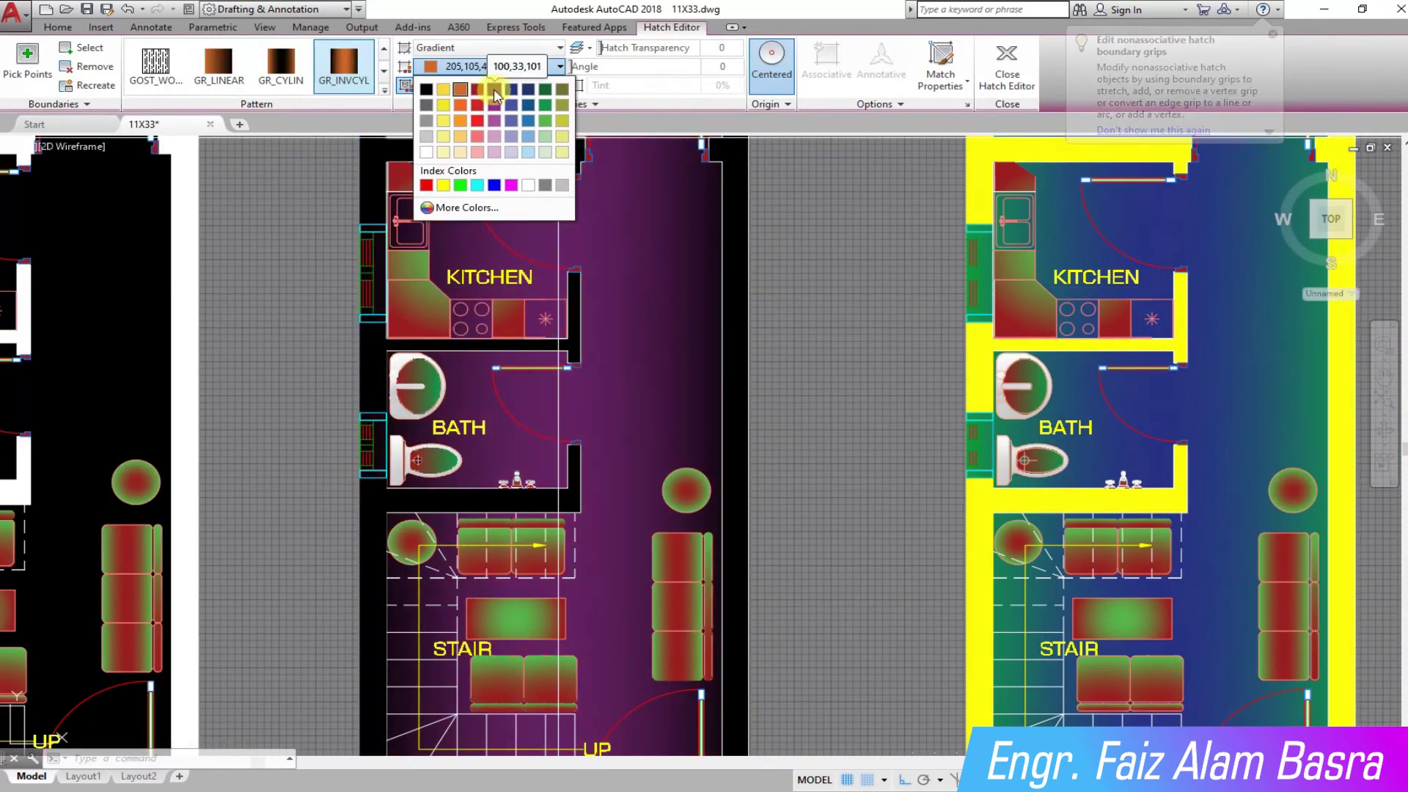
{"action": "left_click", "coordinate": [499, 93]}
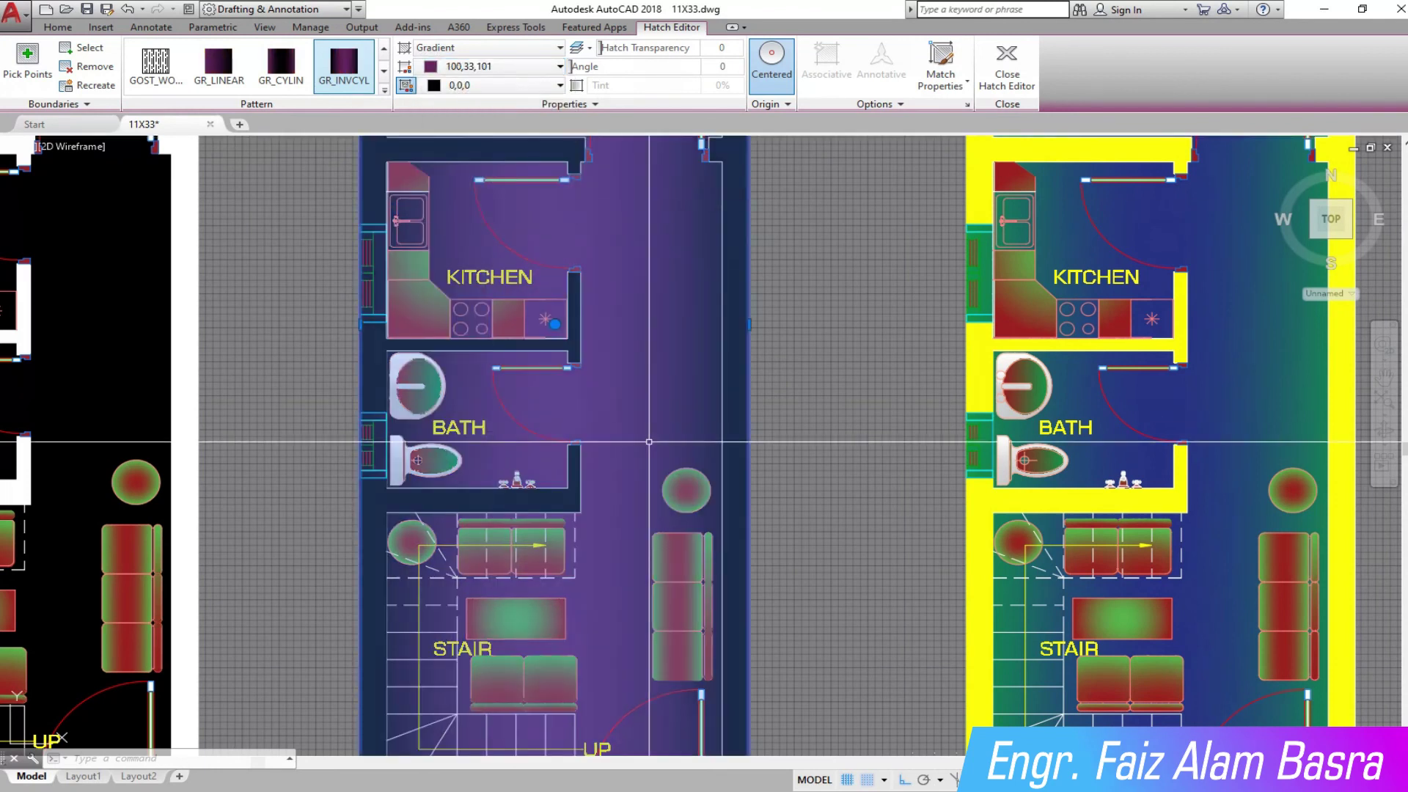
{"action": "scroll", "coordinate": [227, 292], "scroll_direction": "down", "scroll_amount": 3}
{"action": "scroll", "coordinate": [228, 292], "scroll_direction": "down", "scroll_amount": 2}
{"action": "key", "text": "Escape"}
{"action": "scroll", "coordinate": [628, 251], "scroll_direction": "up", "scroll_amount": 4}
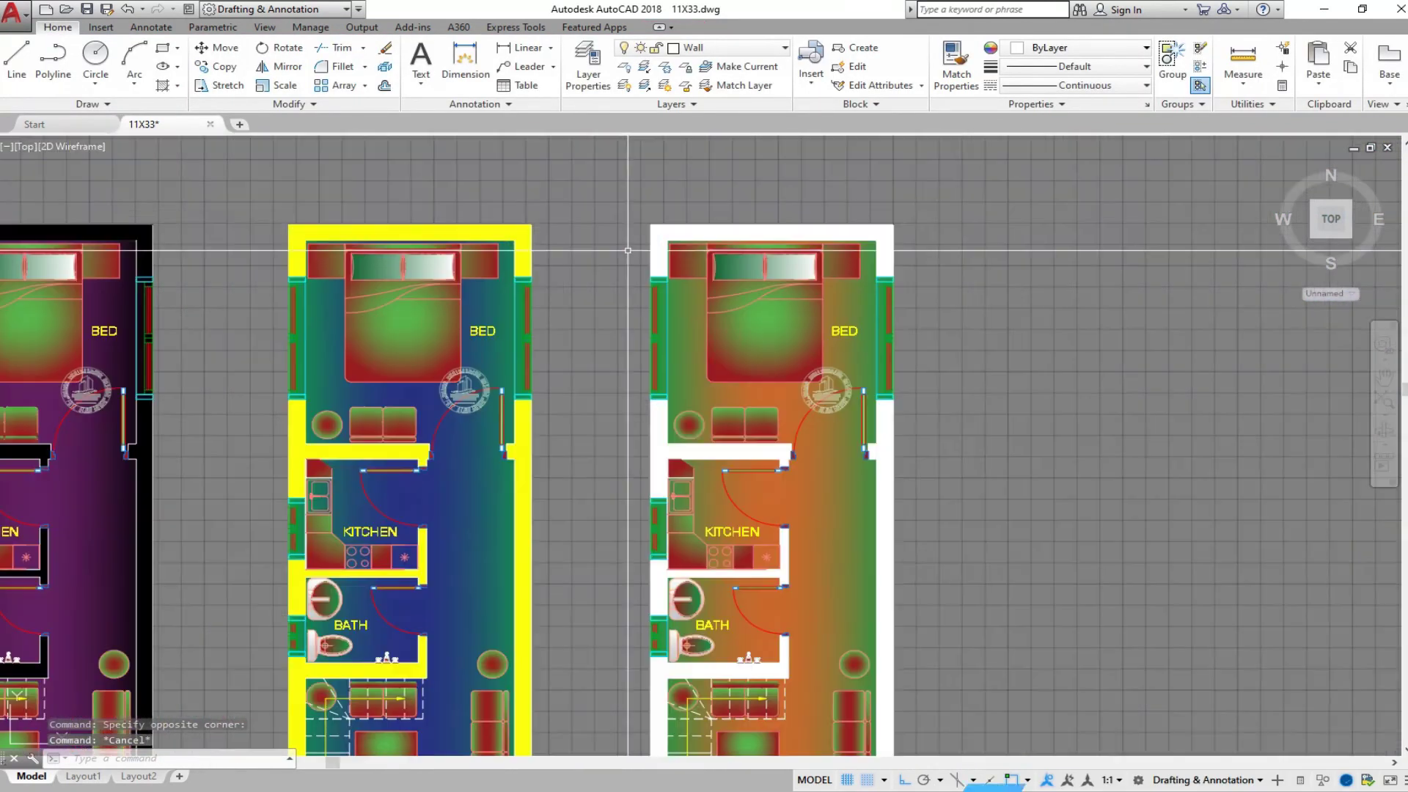
{"action": "left_click_drag", "start_coordinate": [1084, 581], "coordinate": [1111, 492]}
{"action": "left_click_drag", "start_coordinate": [646, 526], "coordinate": [1100, 529]}
{"action": "left_click_drag", "start_coordinate": [704, 550], "coordinate": [1136, 550]}
{"action": "mouse_move", "coordinate": [499, 557]}
{"action": "left_mouse_down"}
{"action": "mouse_move", "coordinate": [849, 560]}
{"action": "mouse_move", "coordinate": [749, 664]}
{"action": "left_mouse_up"}
{"action": "left_click_drag", "start_coordinate": [704, 237], "coordinate": [705, 596]}
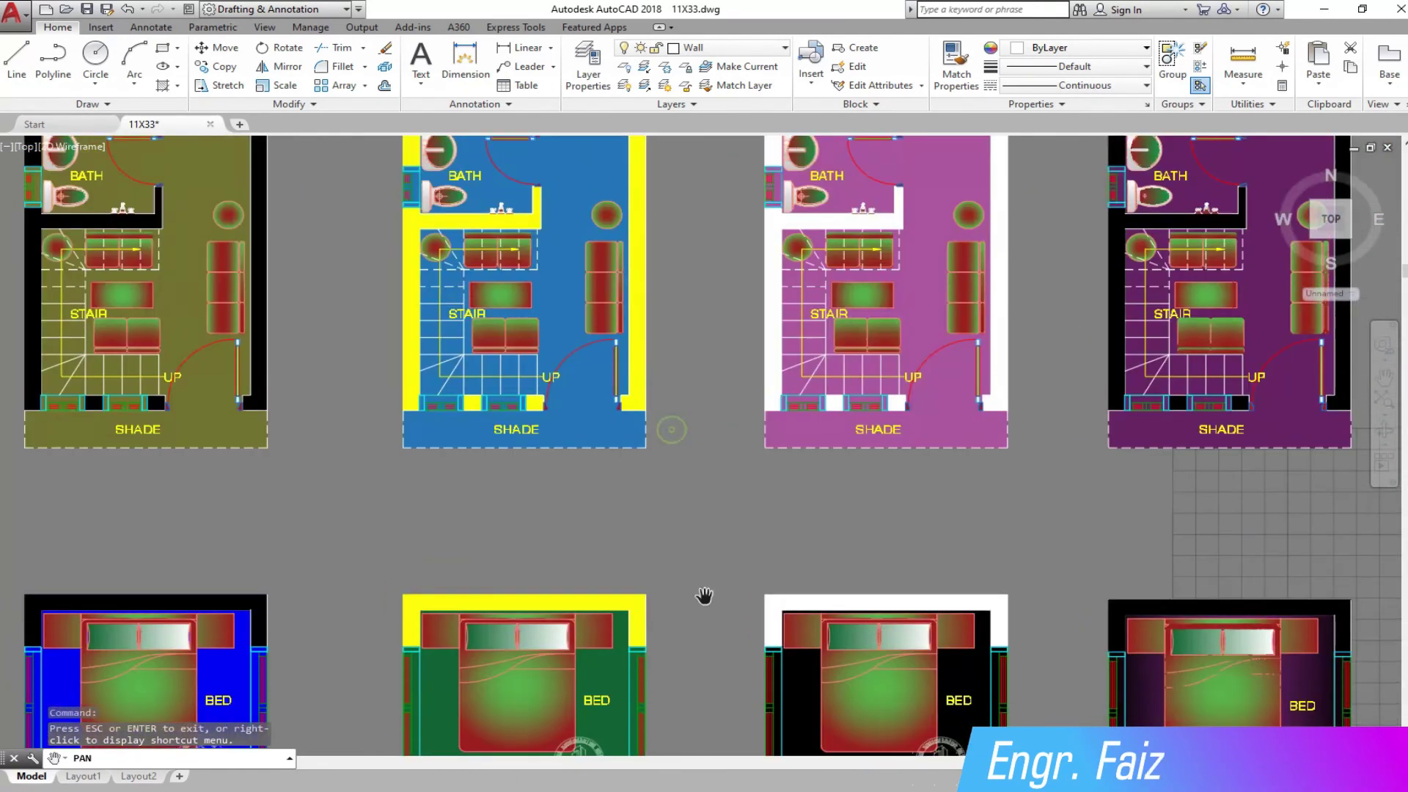
{"action": "left_click_drag", "start_coordinate": [705, 286], "coordinate": [788, 595]}
{"action": "left_click_drag", "start_coordinate": [954, 592], "coordinate": [558, 593]}
{"action": "mouse_move", "coordinate": [697, 587]}
{"action": "left_mouse_down"}
{"action": "mouse_move", "coordinate": [550, 615]}
{"action": "mouse_move", "coordinate": [415, 615]}
{"action": "left_mouse_up"}
{"action": "left_click_drag", "start_coordinate": [784, 619], "coordinate": [440, 622]}
{"action": "left_click_drag", "start_coordinate": [514, 660], "coordinate": [638, 440]}
{"action": "mouse_move", "coordinate": [661, 696]}
{"action": "left_mouse_down"}
{"action": "mouse_move", "coordinate": [722, 403]}
{"action": "mouse_move", "coordinate": [784, 451]}
{"action": "left_mouse_up"}
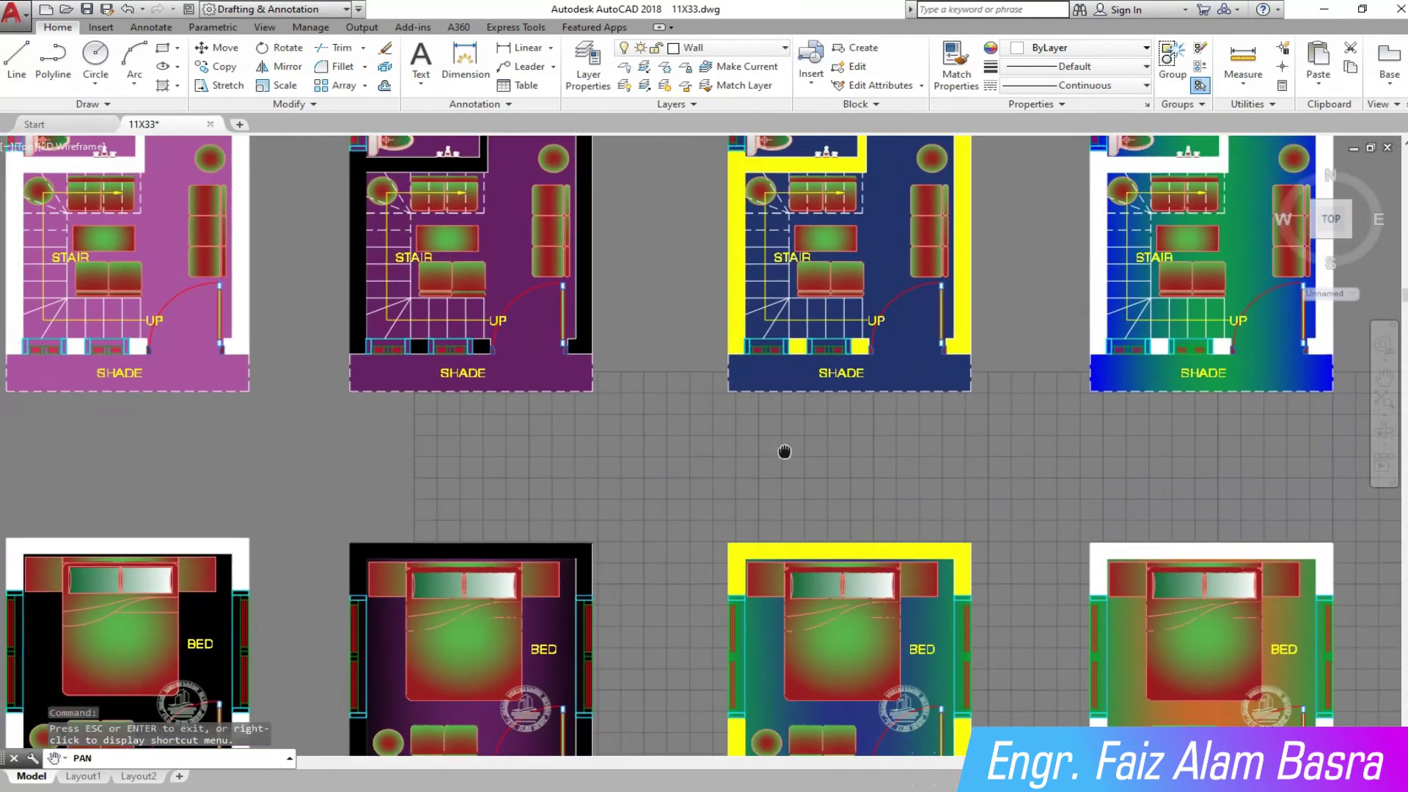
{"action": "left_click_drag", "start_coordinate": [792, 560], "coordinate": [817, 371]}
{"action": "left_click_drag", "start_coordinate": [807, 645], "coordinate": [770, 374]}
{"action": "left_click_drag", "start_coordinate": [705, 602], "coordinate": [733, 478]}
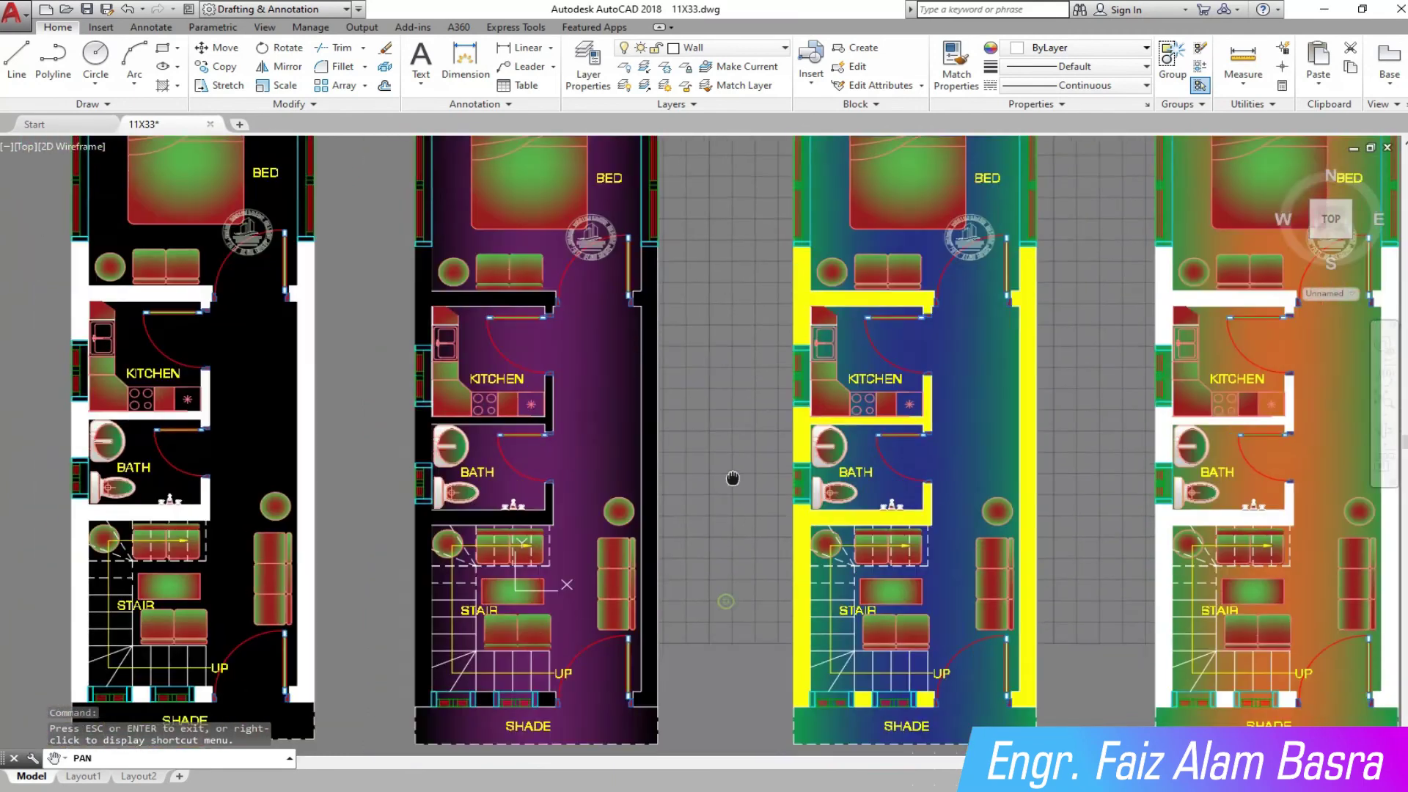
{"action": "mouse_move", "coordinate": [717, 613]}
{"action": "left_mouse_down"}
{"action": "mouse_move", "coordinate": [740, 513]}
{"action": "mouse_move", "coordinate": [905, 408]}
{"action": "left_mouse_up"}
{"action": "scroll", "coordinate": [754, 436], "scroll_direction": "down", "scroll_amount": 3}
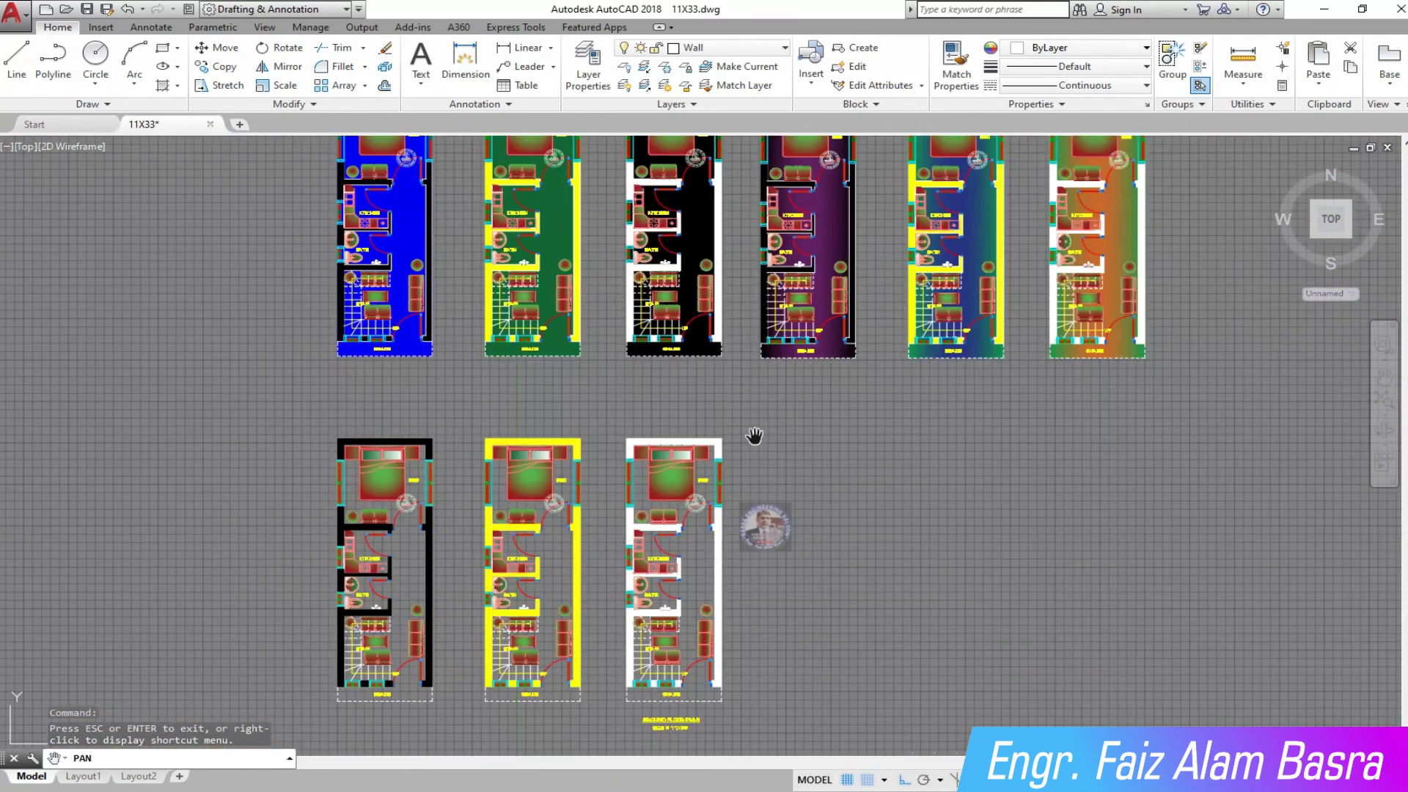
{"action": "left_click_drag", "start_coordinate": [755, 436], "coordinate": [729, 755]}
{"action": "left_click_drag", "start_coordinate": [733, 513], "coordinate": [795, 755]}
{"action": "right_click", "coordinate": [674, 458]}
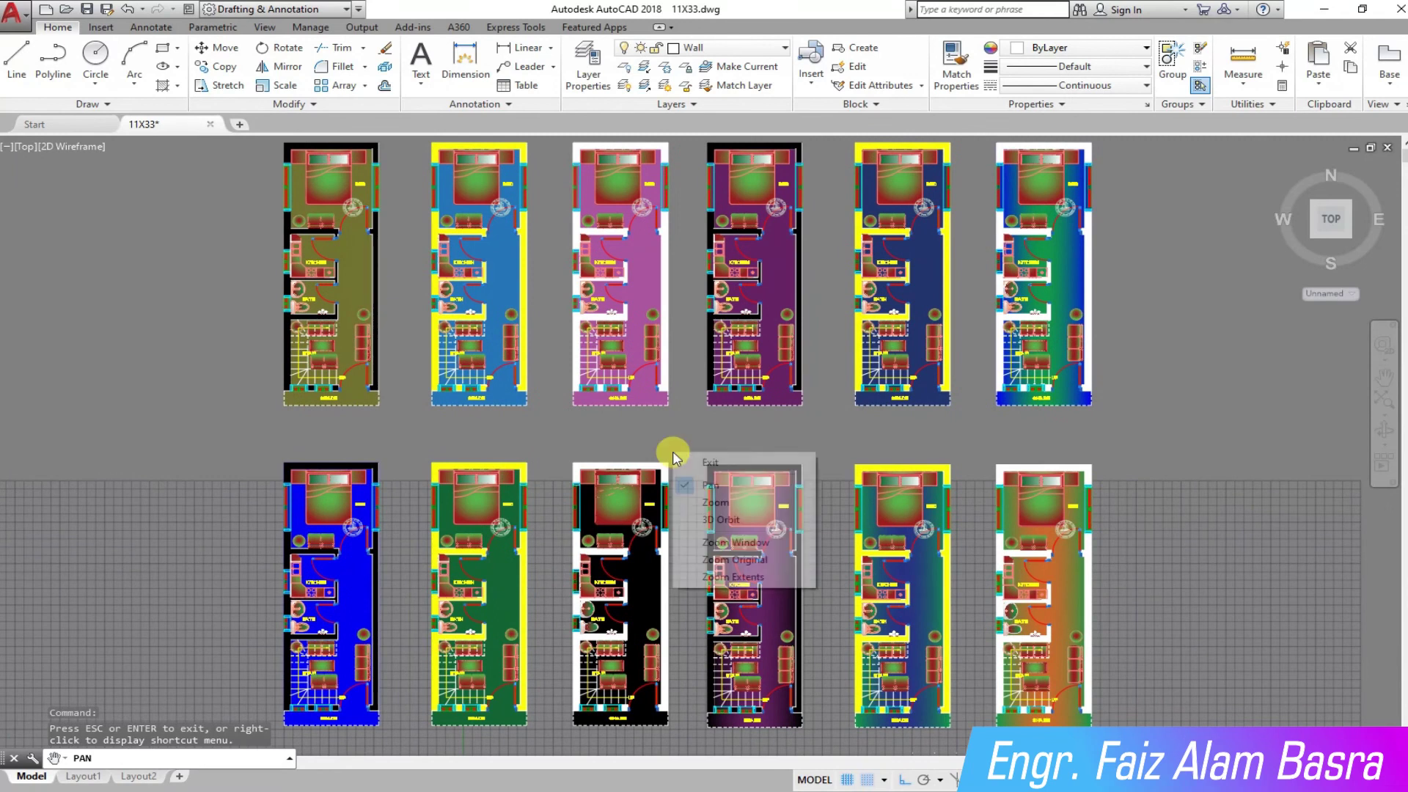
{"action": "left_click", "coordinate": [709, 462]}
{"action": "scroll", "coordinate": [517, 649], "scroll_direction": "up", "scroll_amount": 1}
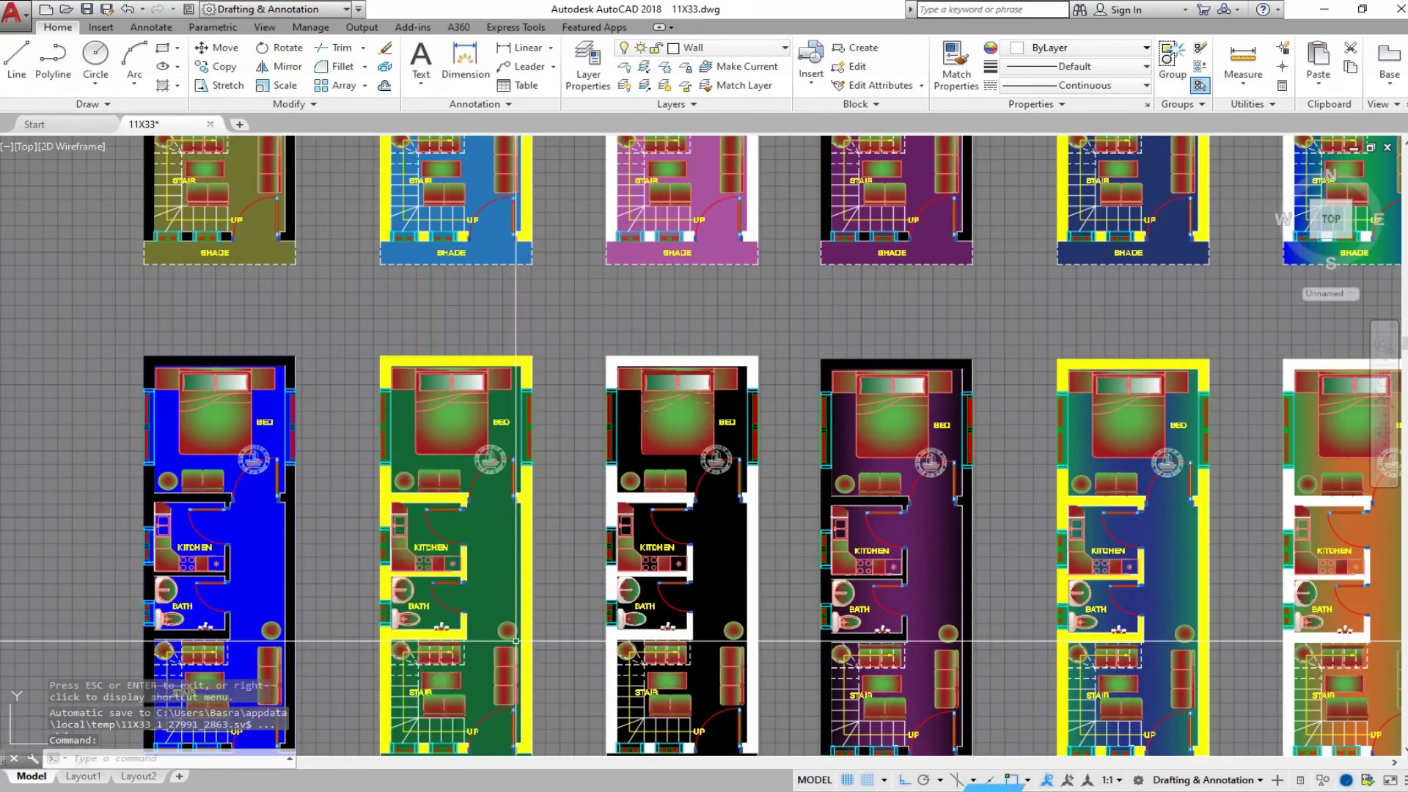
{"action": "scroll", "coordinate": [514, 671], "scroll_direction": "up", "scroll_amount": 3}
{"action": "scroll", "coordinate": [515, 616], "scroll_direction": "down", "scroll_amount": 2}
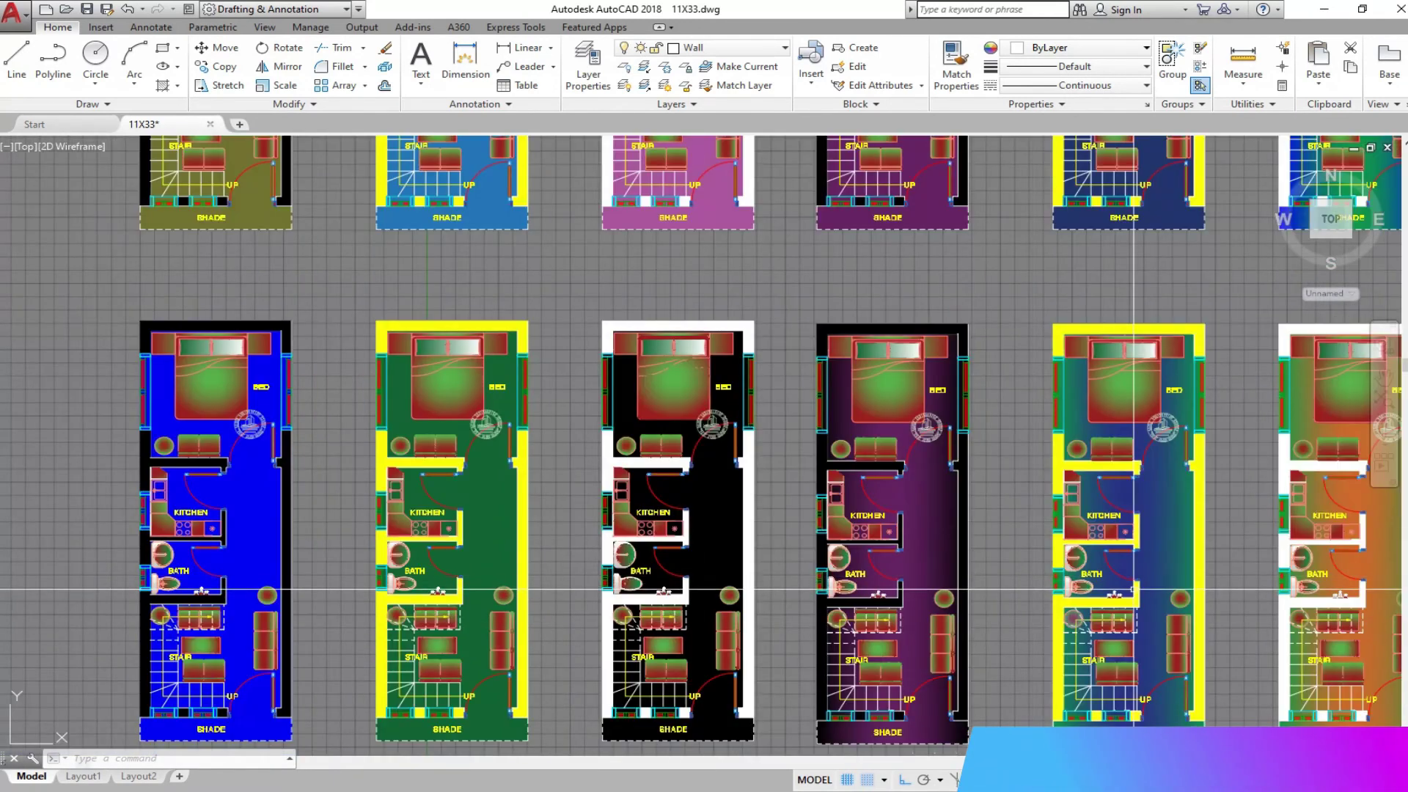
{"action": "type", "text": "p"}
{"action": "key", "text": "Return"}
{"action": "left_click_drag", "start_coordinate": [1041, 573], "coordinate": [1030, 481]}
{"action": "right_click", "coordinate": [793, 719]}
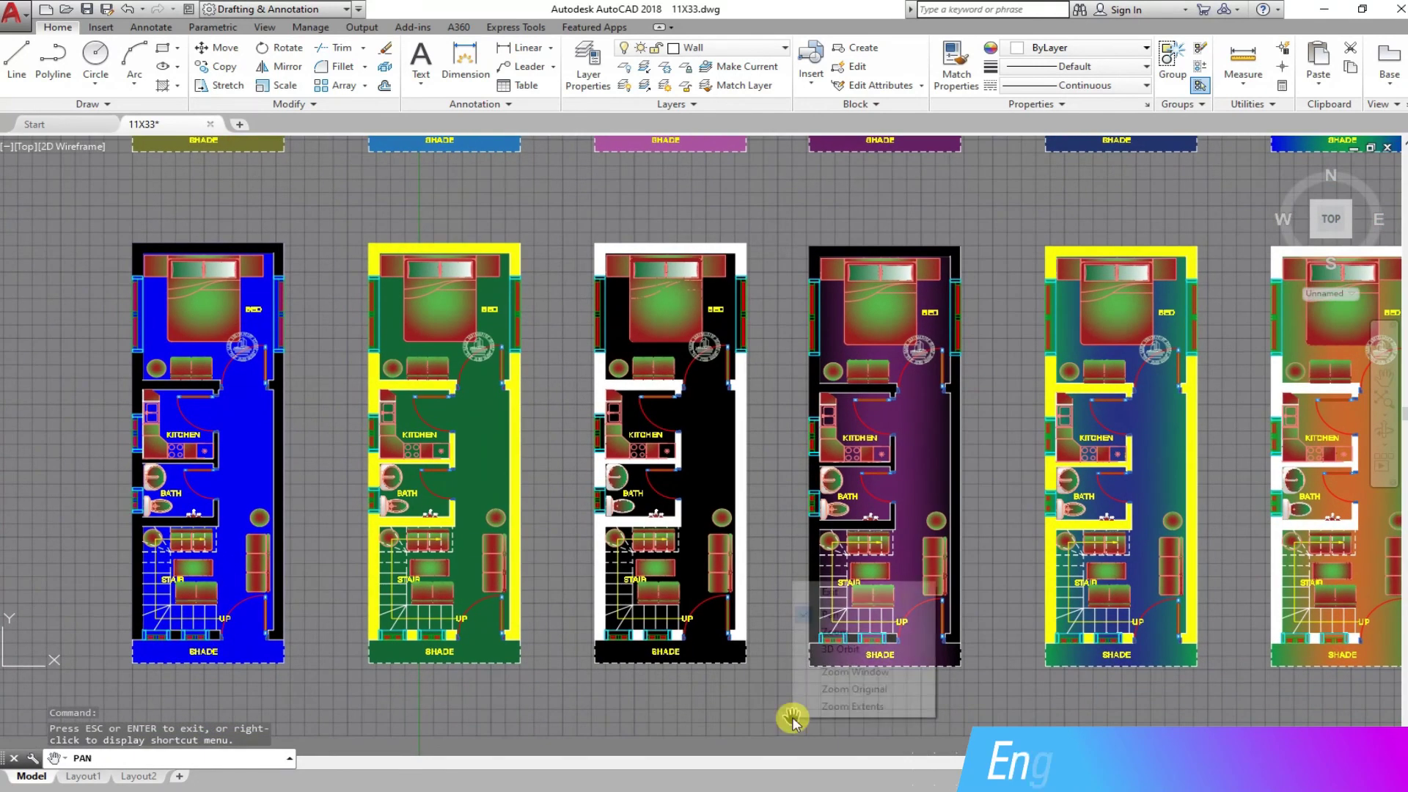
{"action": "scroll", "coordinate": [728, 547], "scroll_direction": "up", "scroll_amount": 2}
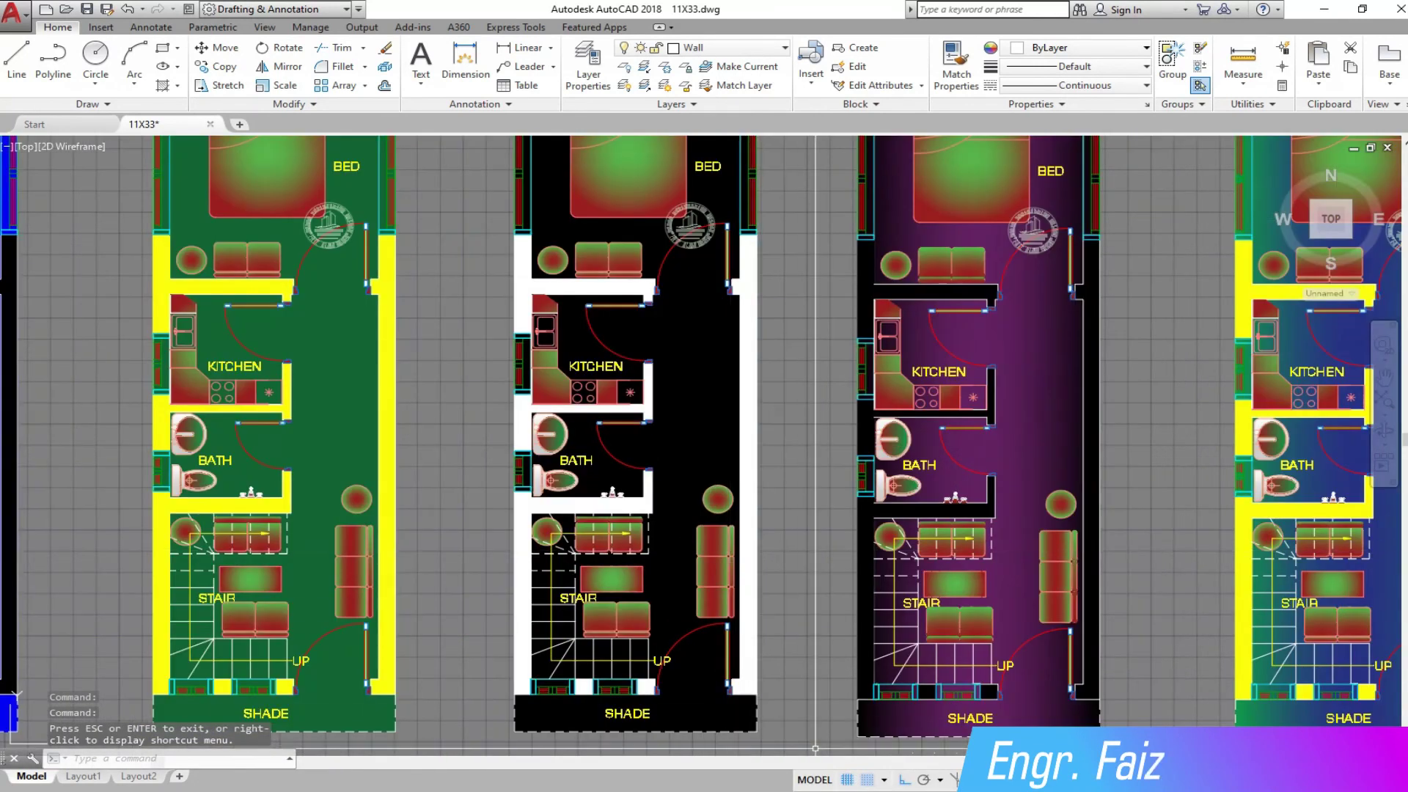